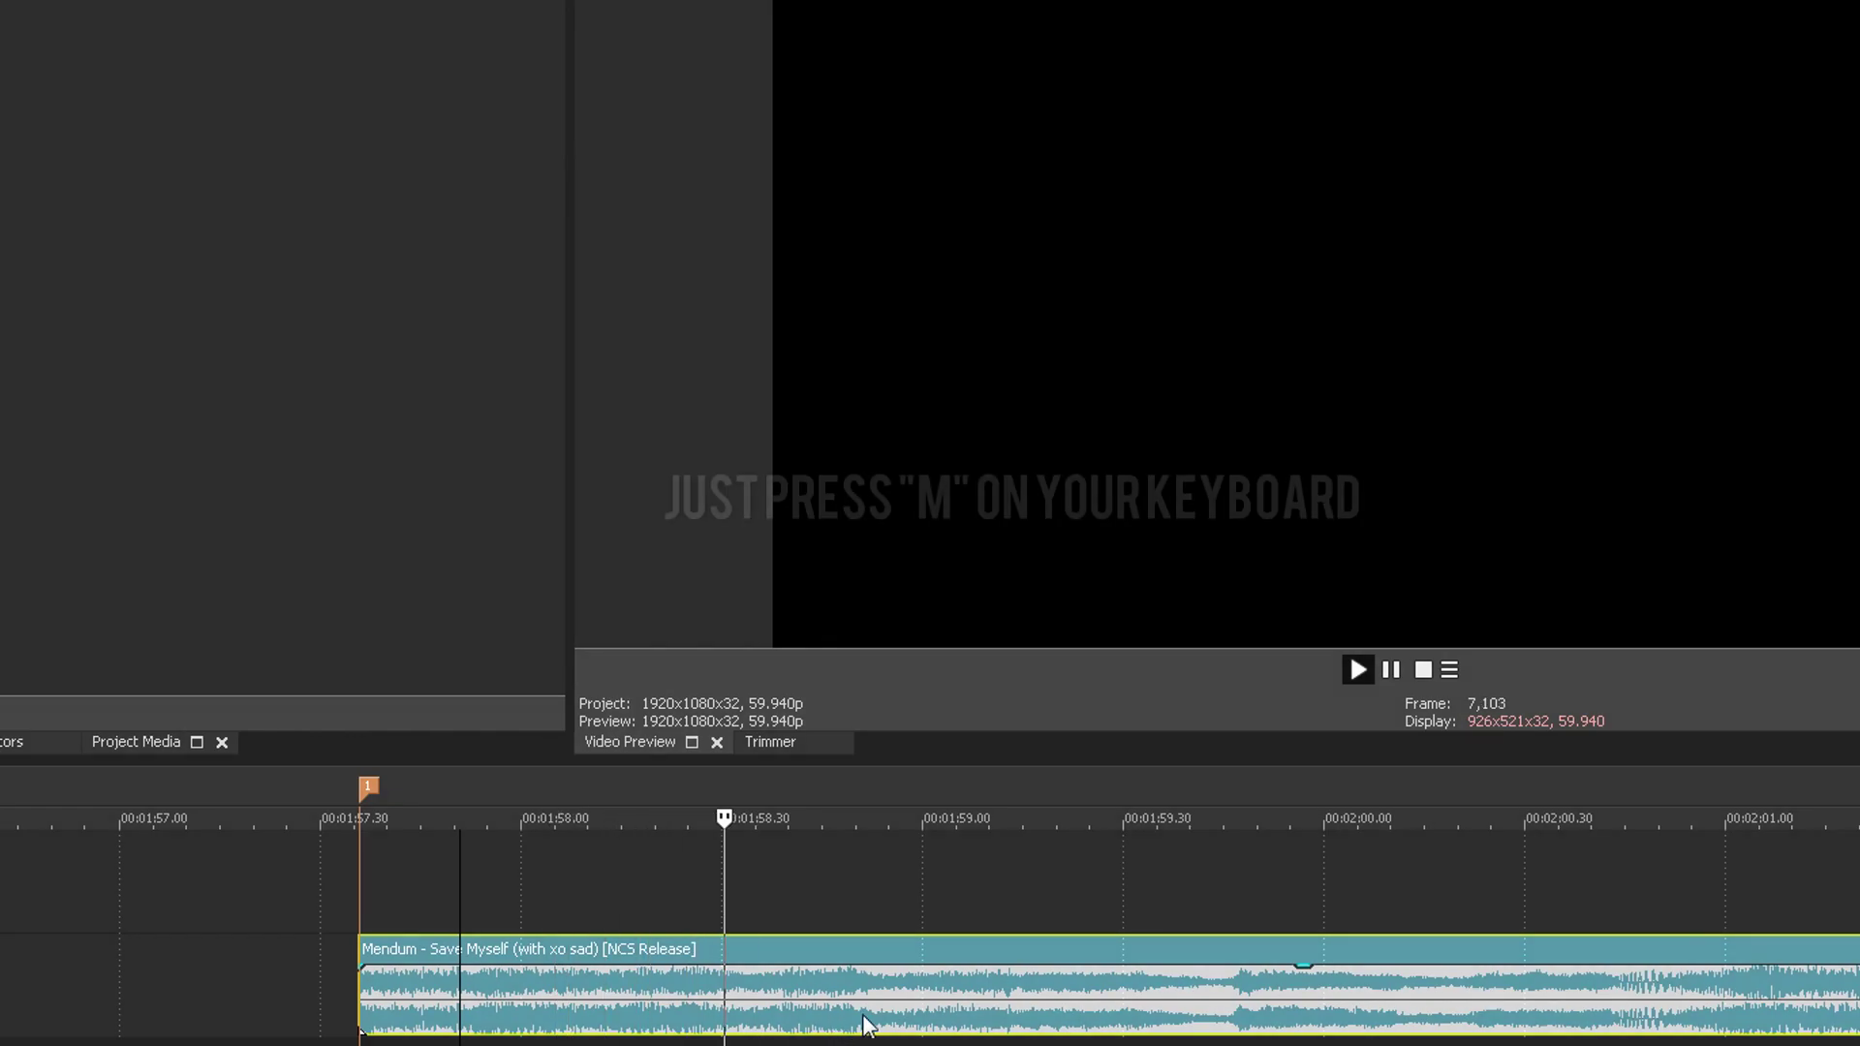
Step: Play the start of the Mendum music track and add a beat marker at about 00:01:59.12
key("space")
left_click(963, 996)
key("space")
key("space")
left_click(1001, 985)
key("m")
key("space")
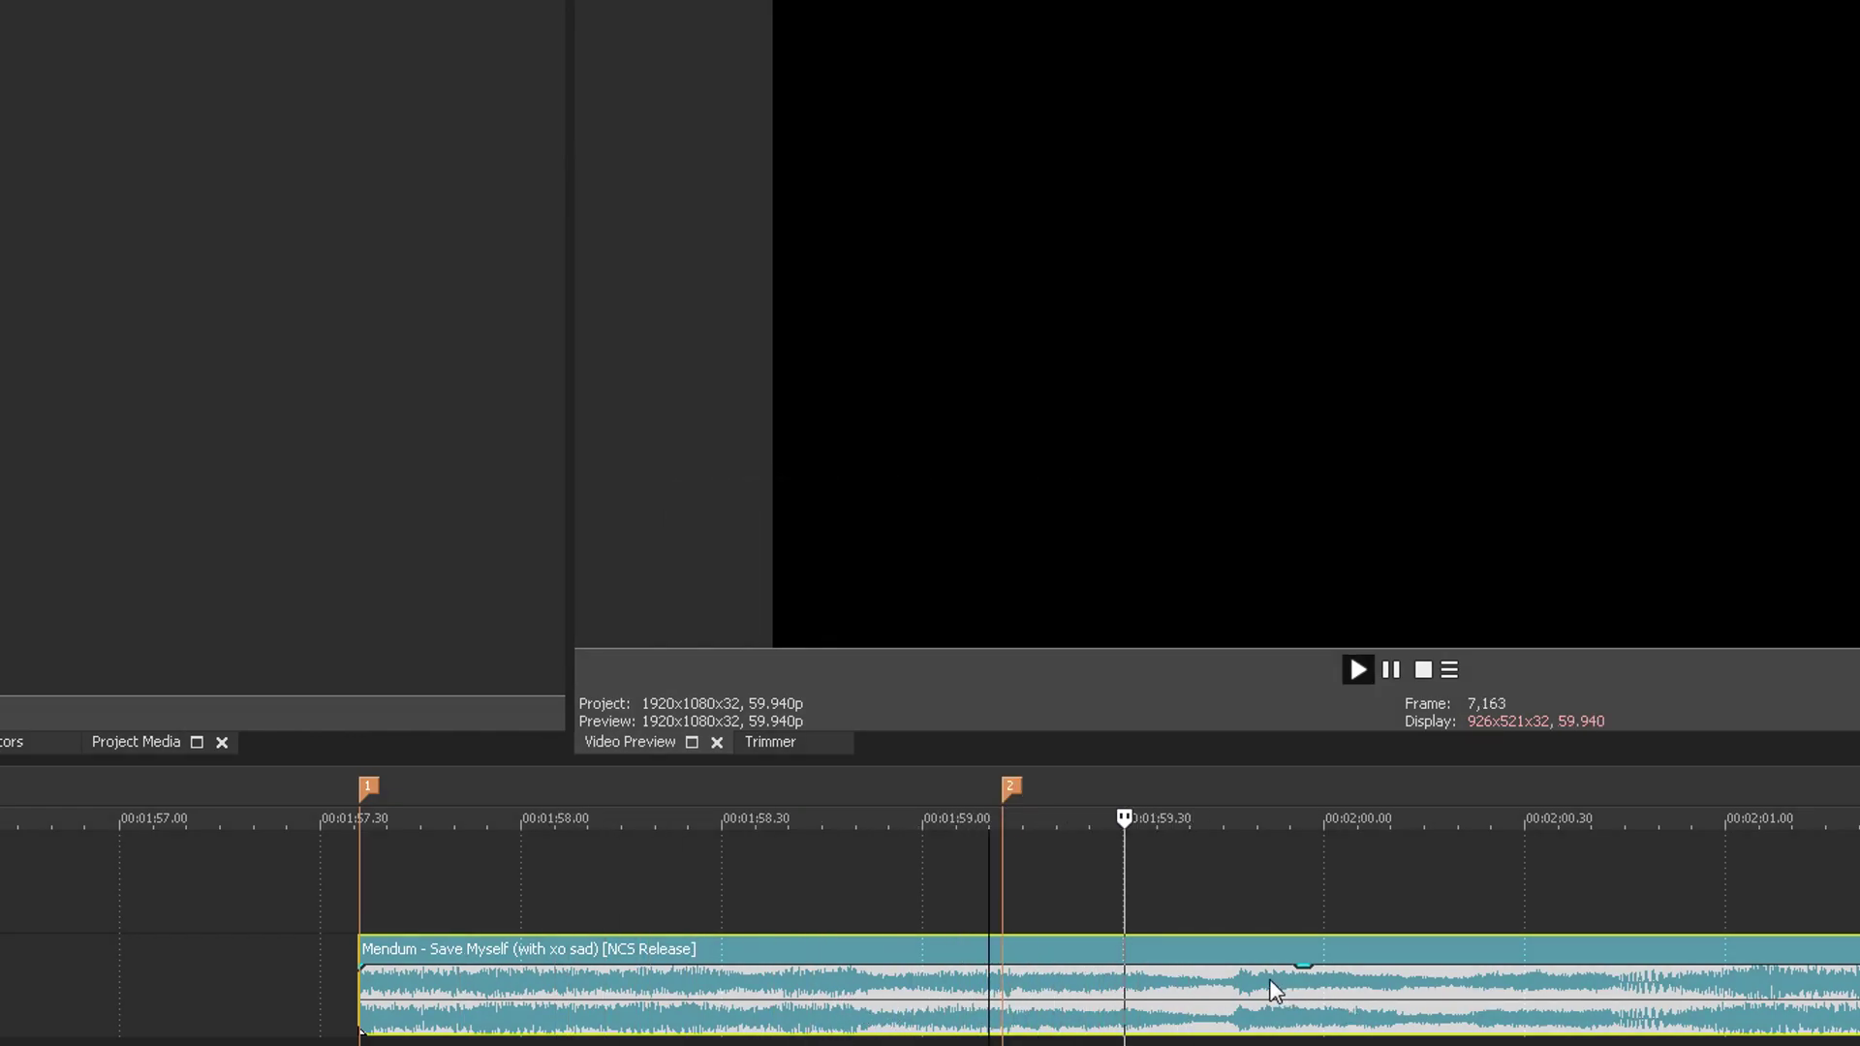
Step: Add markers on the music beats at about 00:01:59.47 and 00:02:00.23
left_click(1235, 987)
key("m")
key("space")
key("space")
left_click(1476, 993)
key("m")
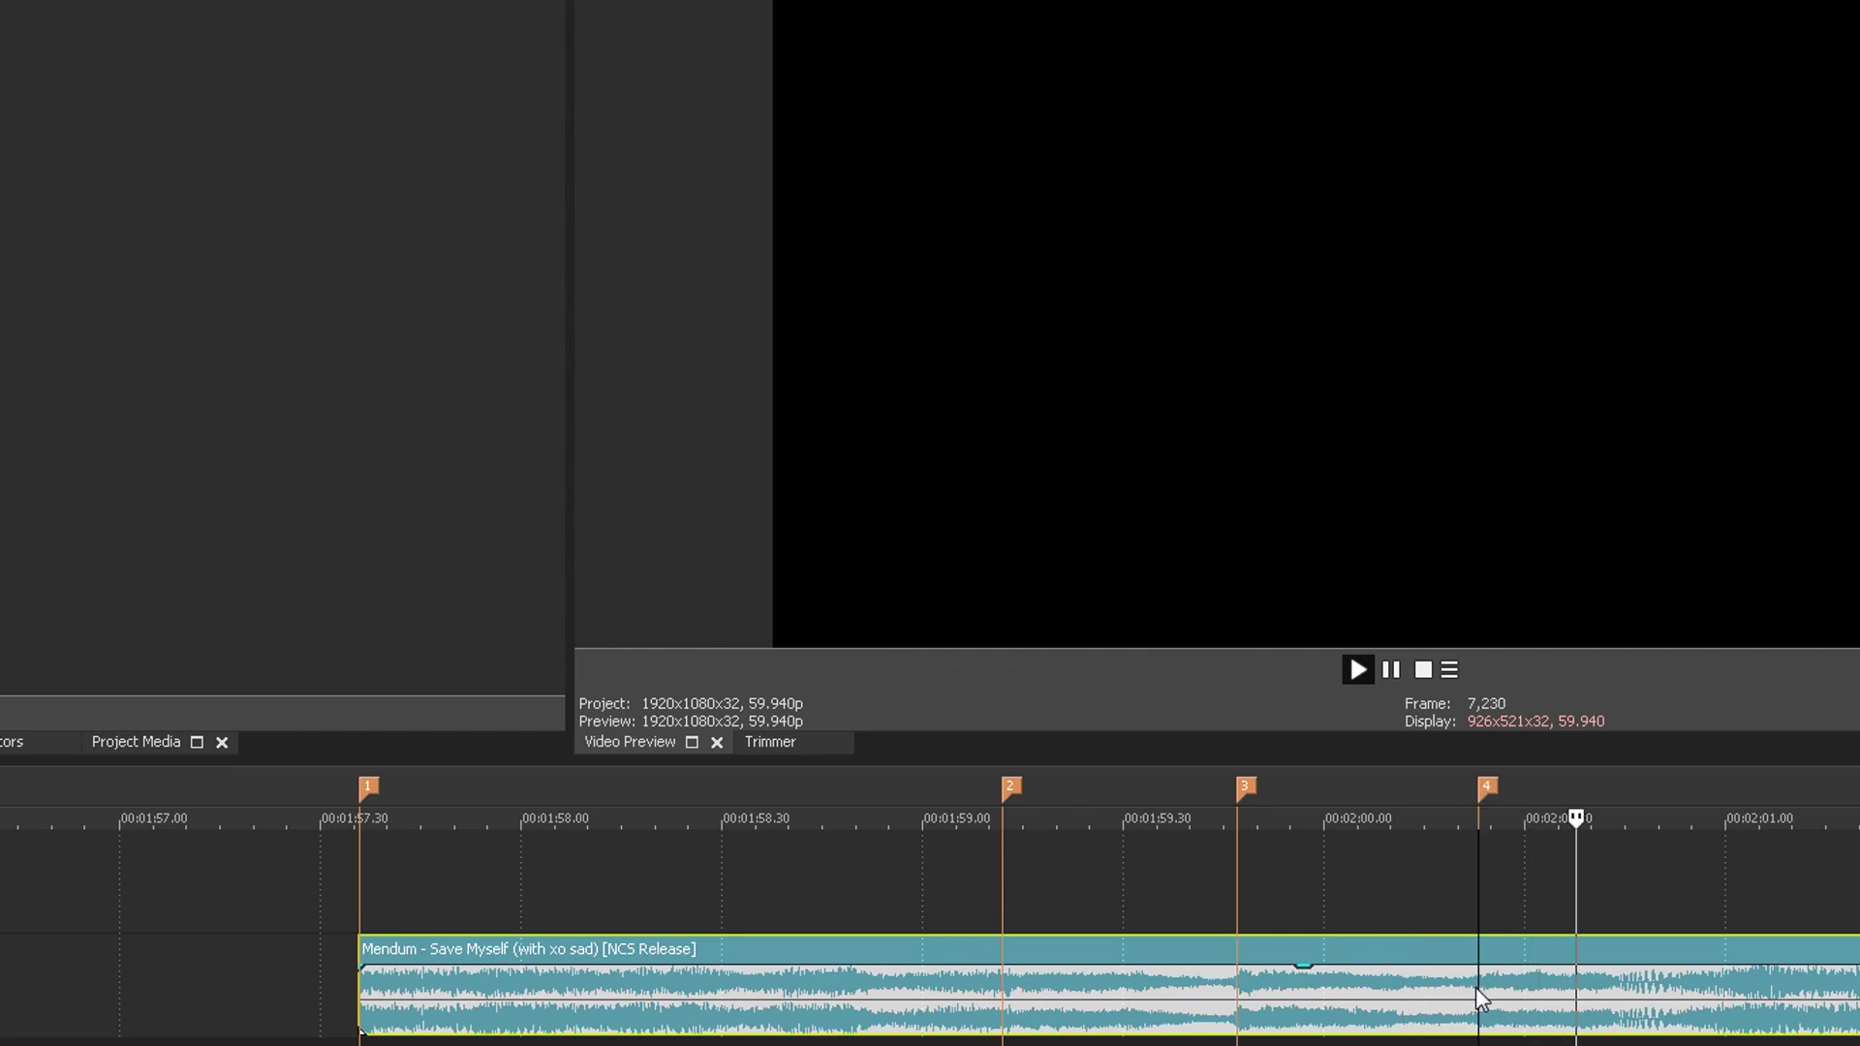
Step: Add markers on the music beats at about 00:02:00.43 and 00:02:01.24, playing the track to find them
left_click(1611, 992)
key("m")
key("space")
key("space")
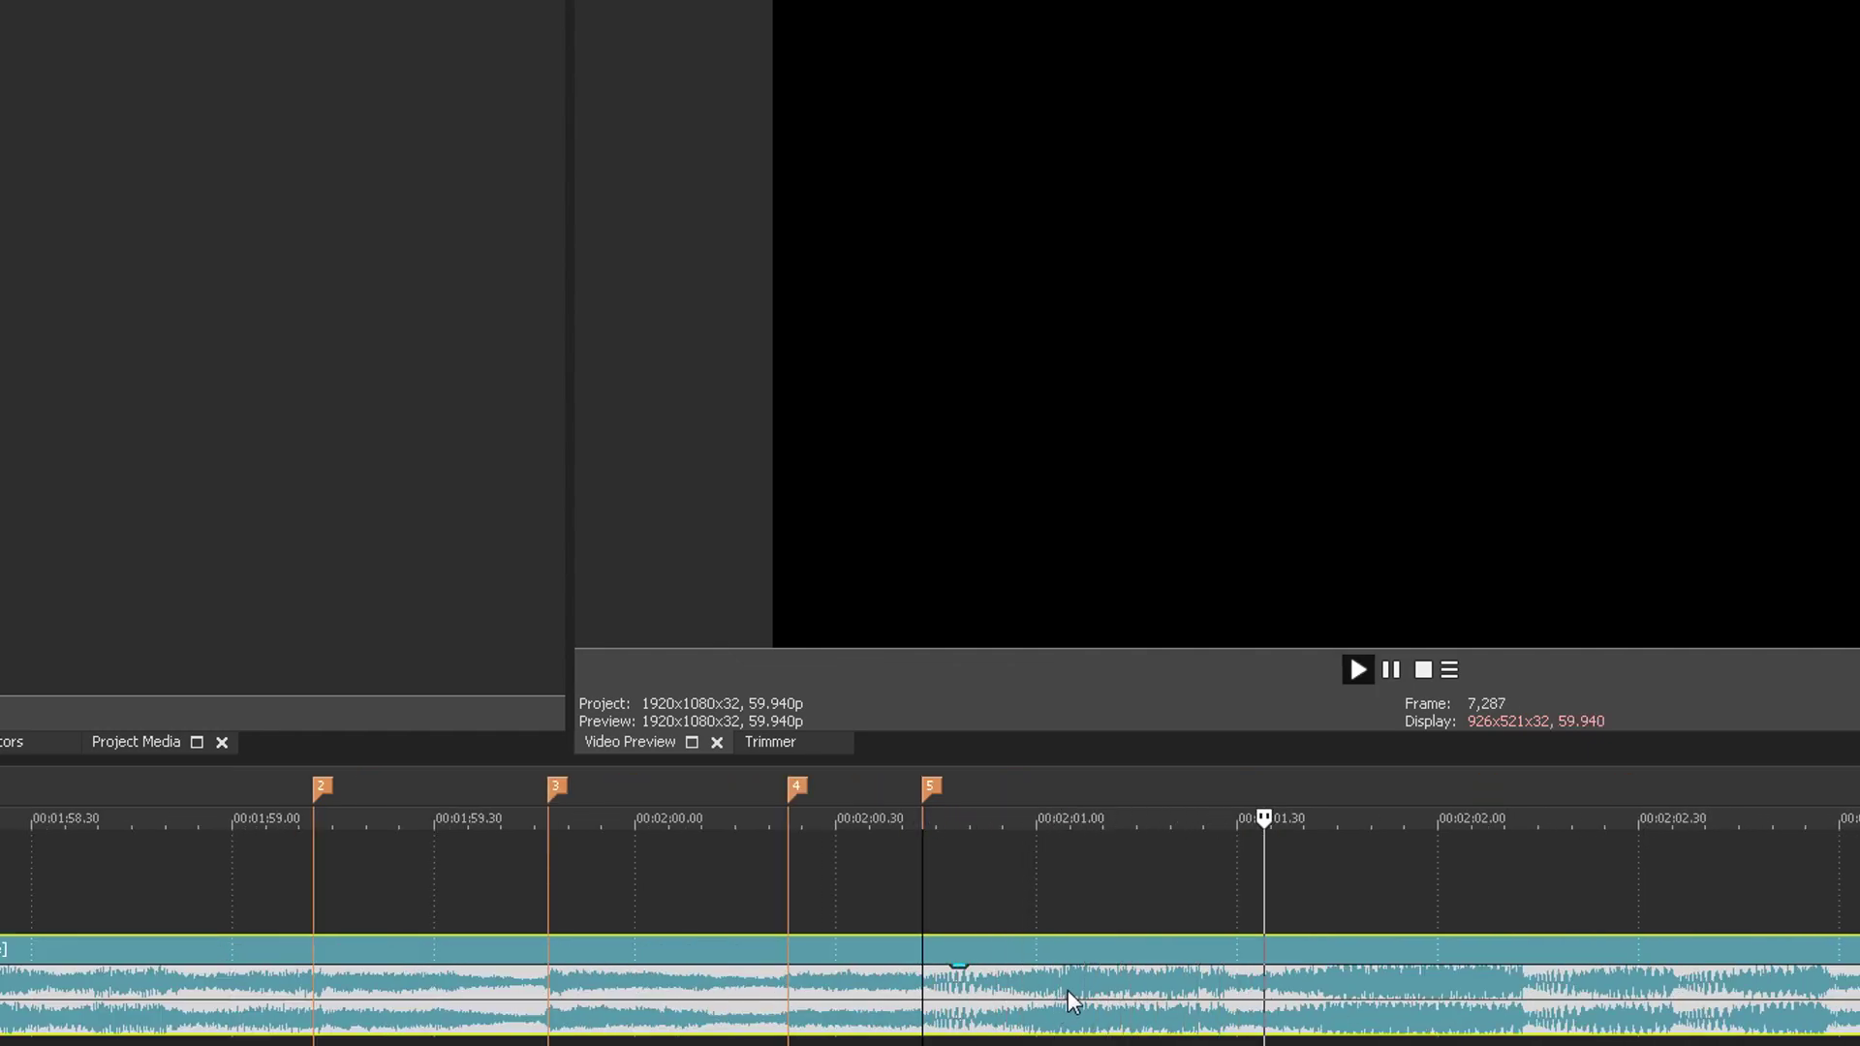
key("space")
scroll(1072, 1012, "down", 1)
key("space")
key("space")
left_click(1130, 988)
key("m")
Step: Add markers on the music beats at about 00:02:02.16 and 00:02:02.39
key("space")
left_click(1389, 1007)
key("m")
key("space")
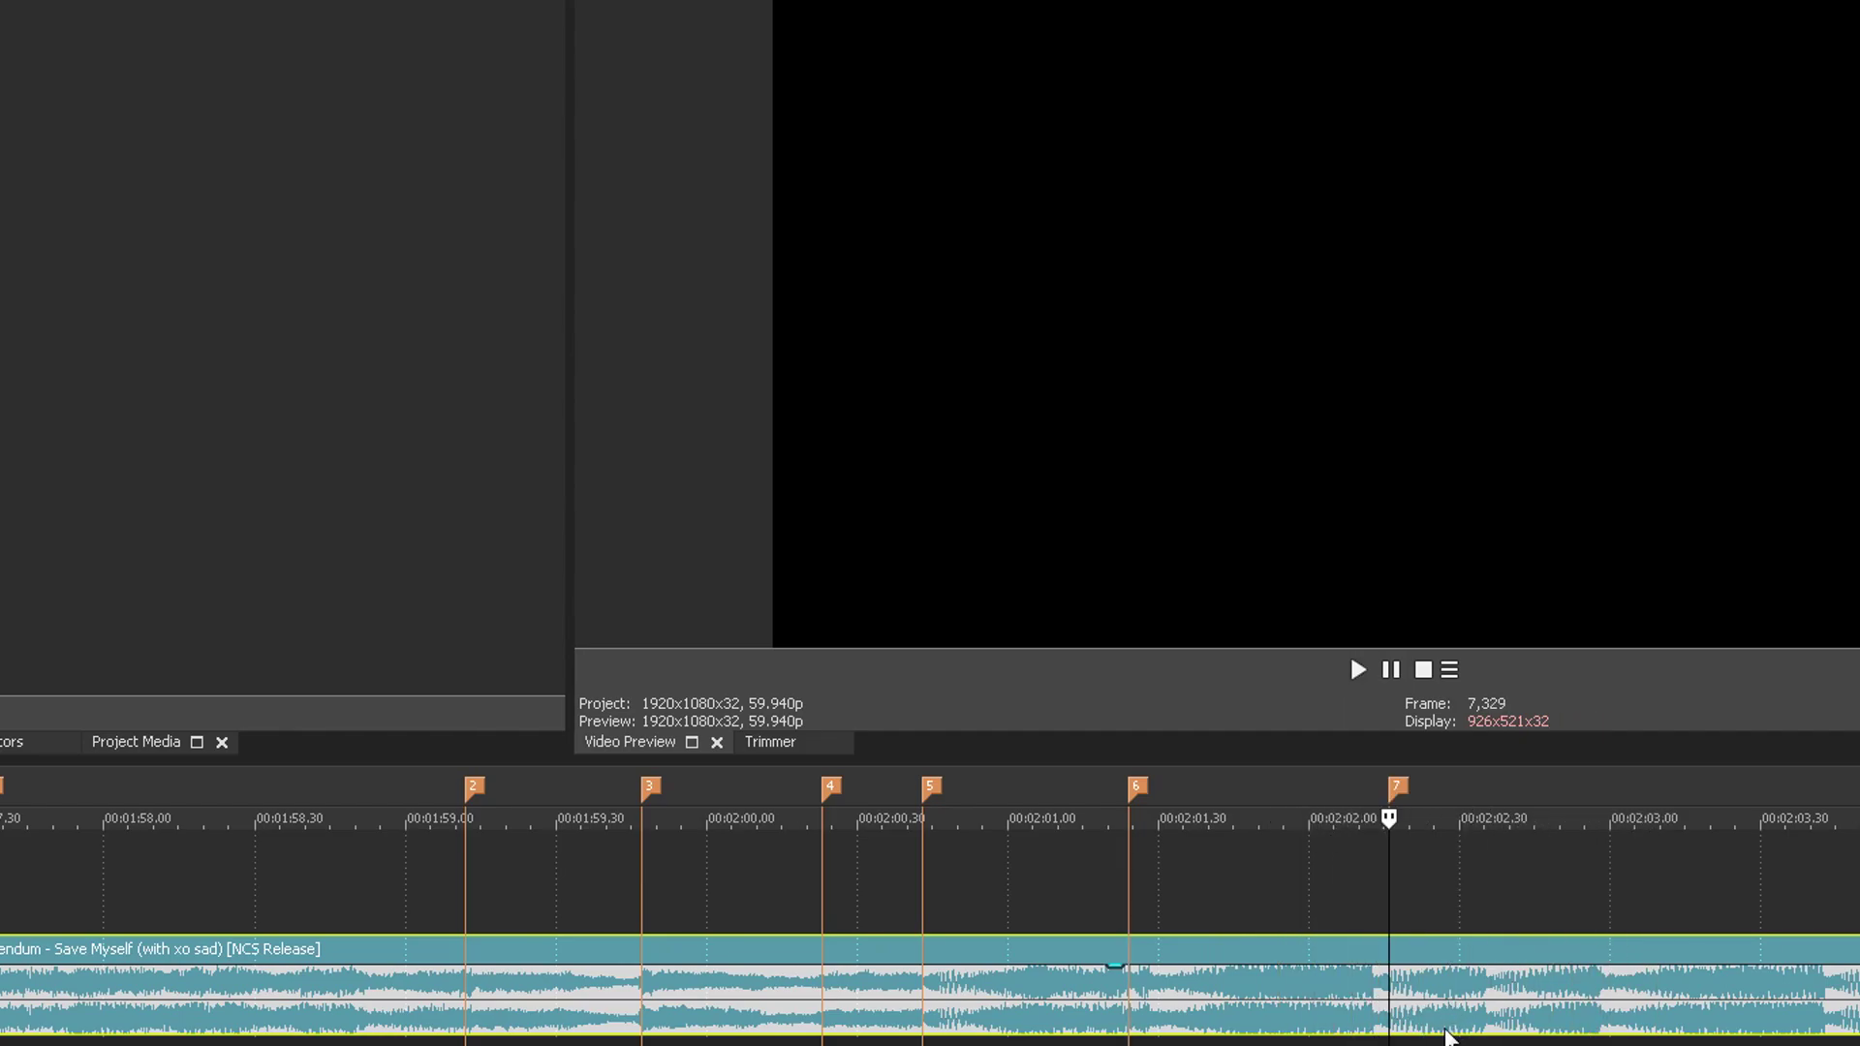
left_click(1505, 1017)
key("m")
Step: Add markers on the music beats at about 00:02:02.55 and 00:02:03.46
key("space")
key("space")
left_click(1585, 1012)
key("m")
key("space")
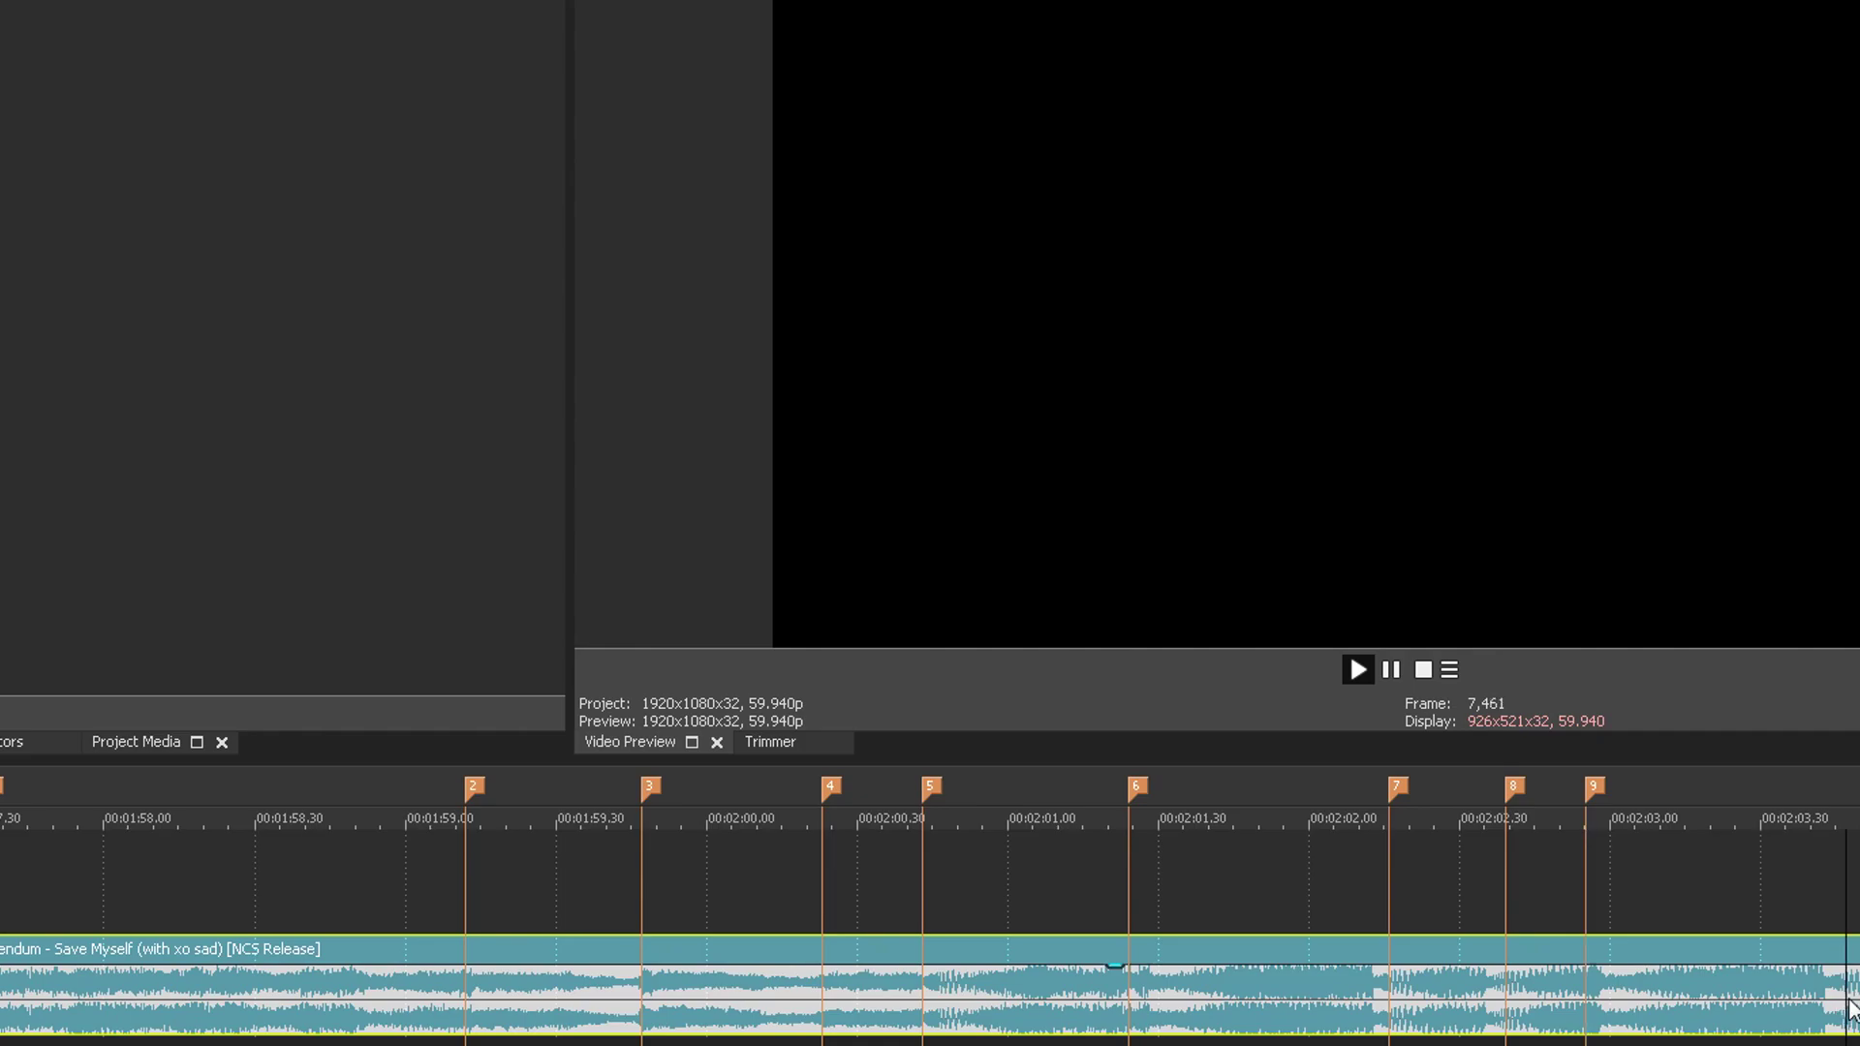
key("space")
key("m")
Step: Add markers on the music beats at about 00:02:04.26 and 00:02:05.16
scroll(1844, 1000, "up", 1)
key("space")
left_click(1190, 994)
key("space")
key("m")
key("space")
key("space")
left_click(1526, 998)
key("m")
Step: Listen for the next beat and add a marker at about 00:02:05.54
key("space")
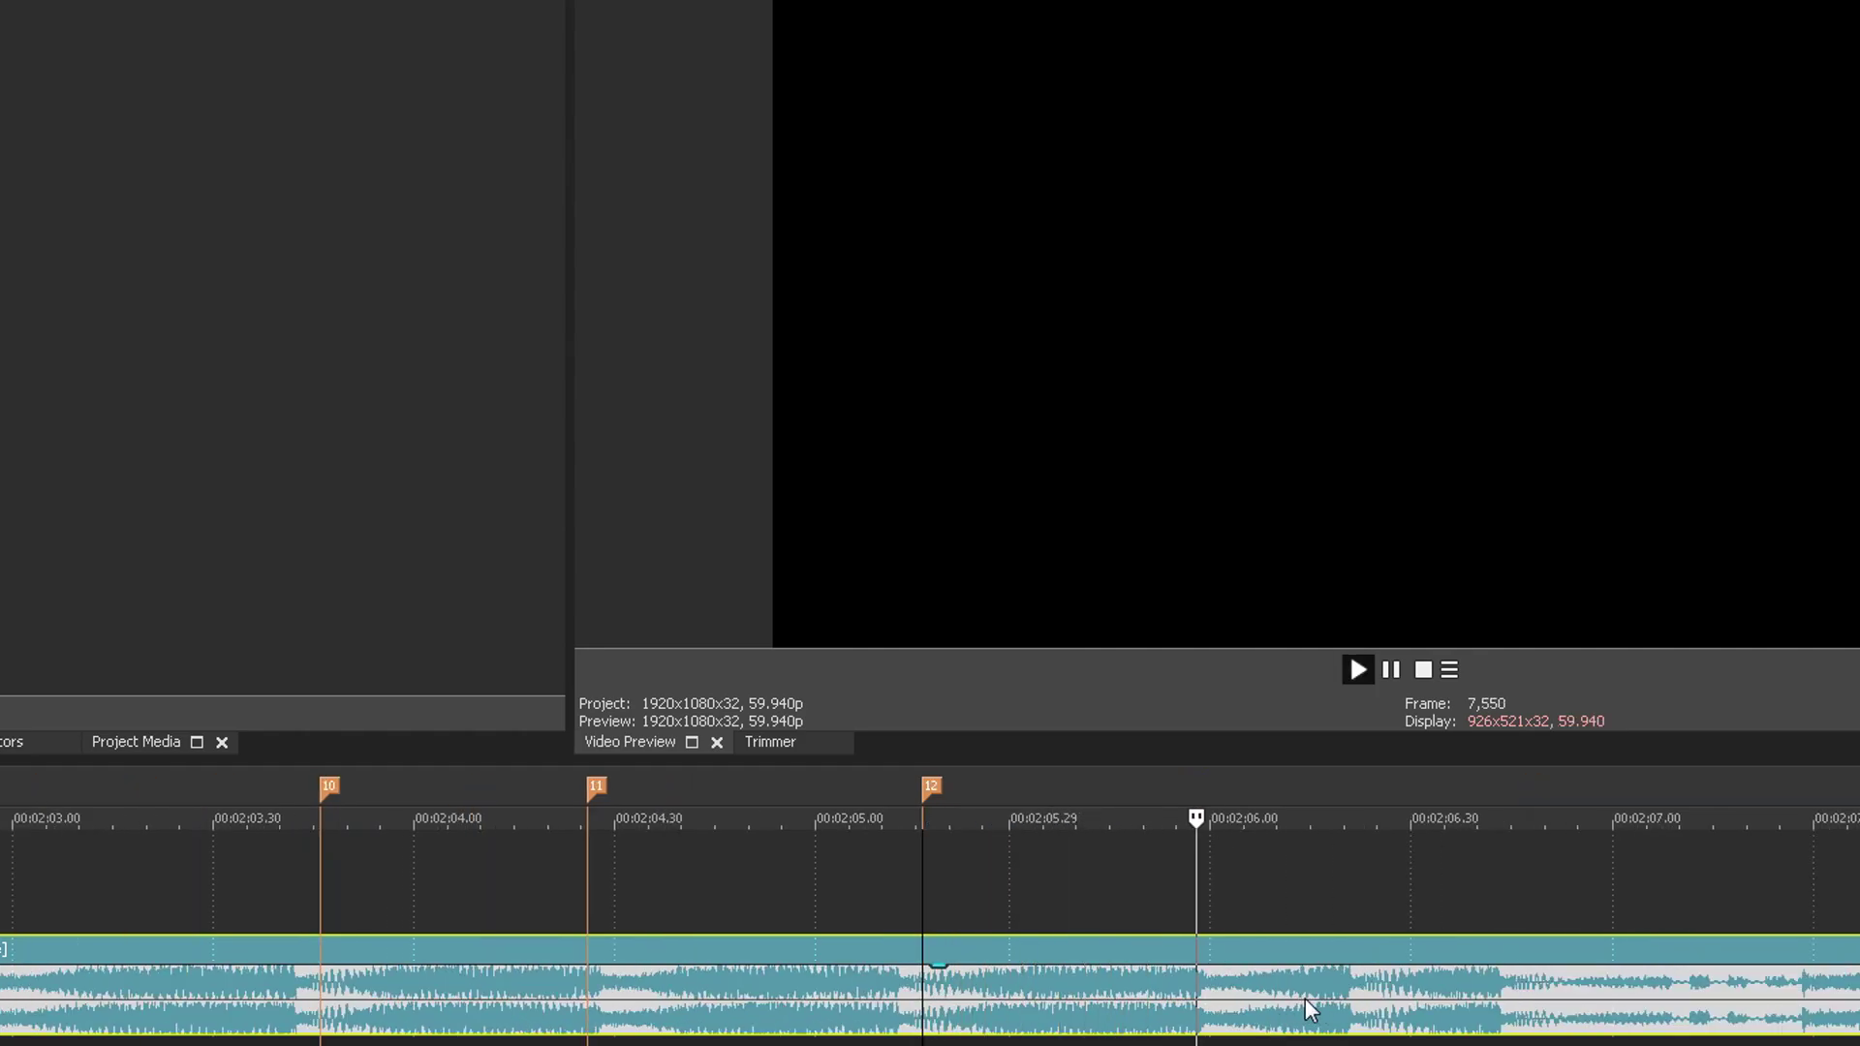
key("space")
left_click(1157, 1015)
key("space")
key("space")
left_click(1171, 1012)
key("m")
key("Return")
Step: Add markers on the music beats at about 00:02:06.25 and 00:02:06.45
key("space")
left_click(1377, 998)
key("m")
left_click(1512, 1000)
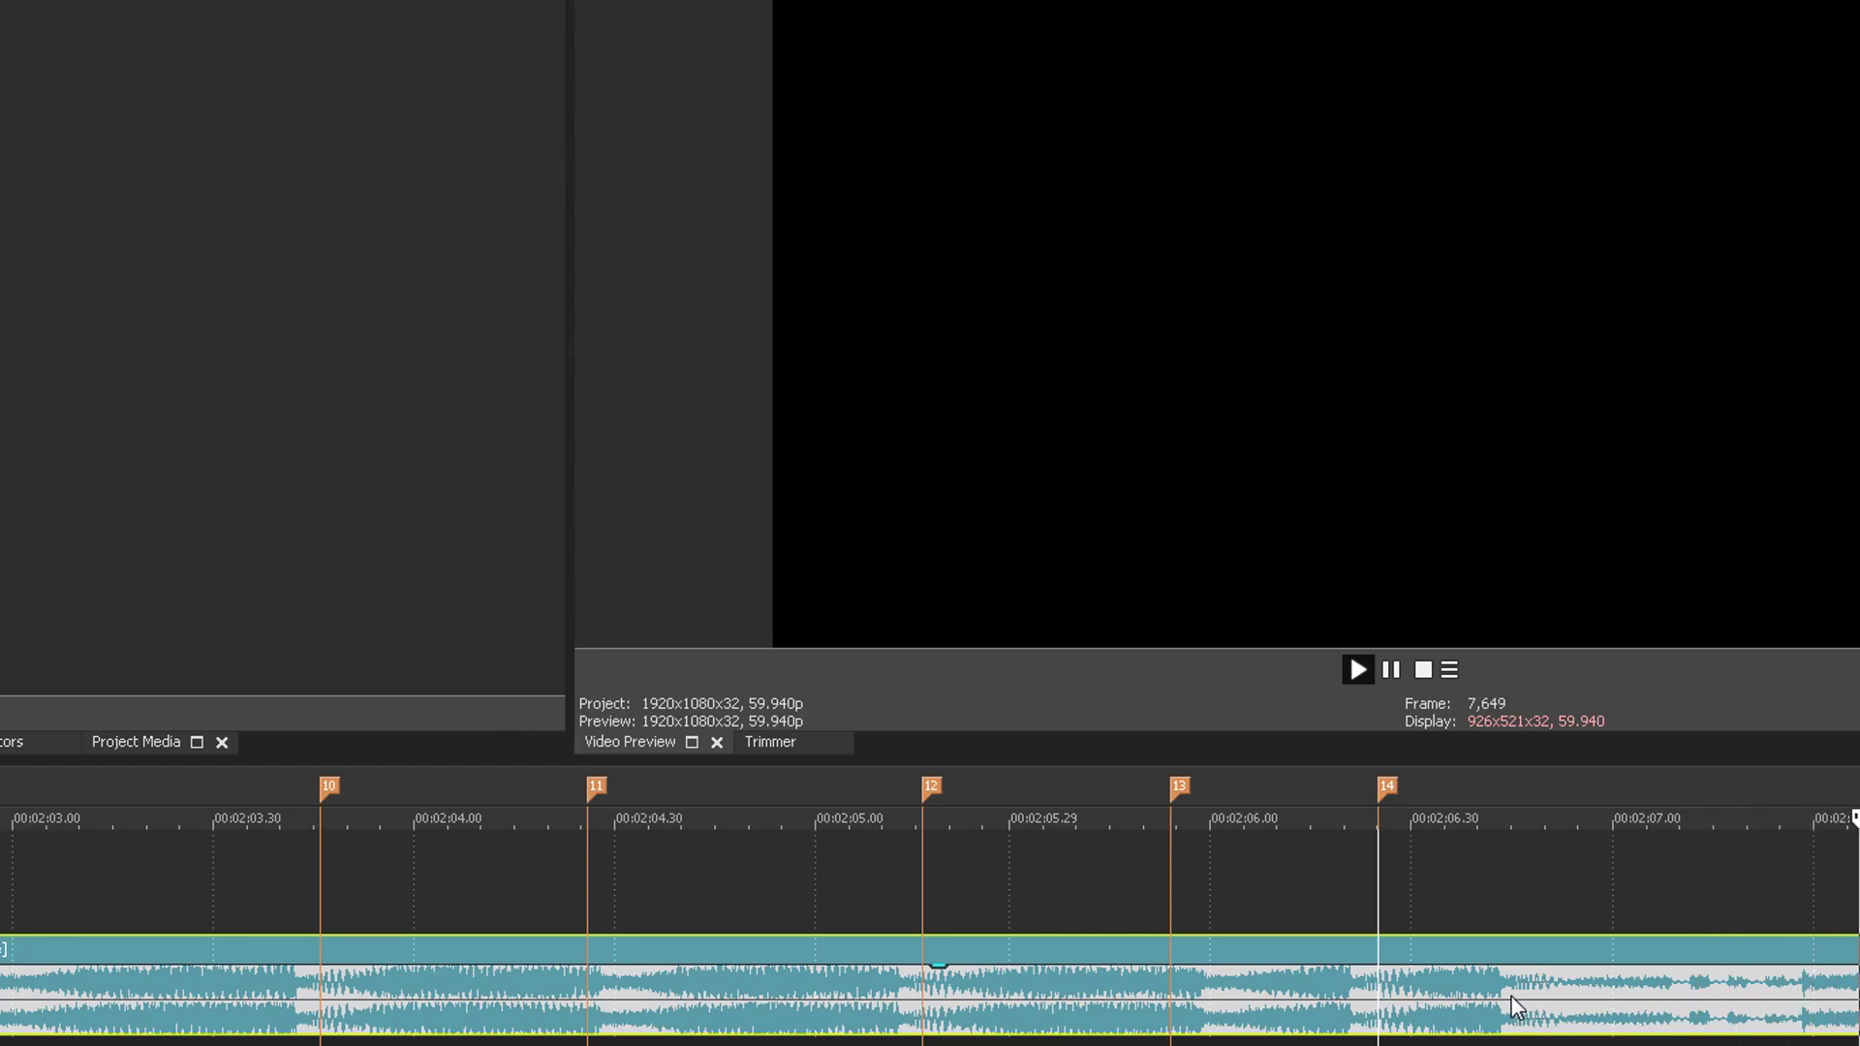
key("m")
Step: Play the quiet passage and add a marker on its first beat at about 00:02:07.05
key("space")
scroll(1466, 1042, "down", 1)
key("space")
scroll(999, 1011, "up", 2)
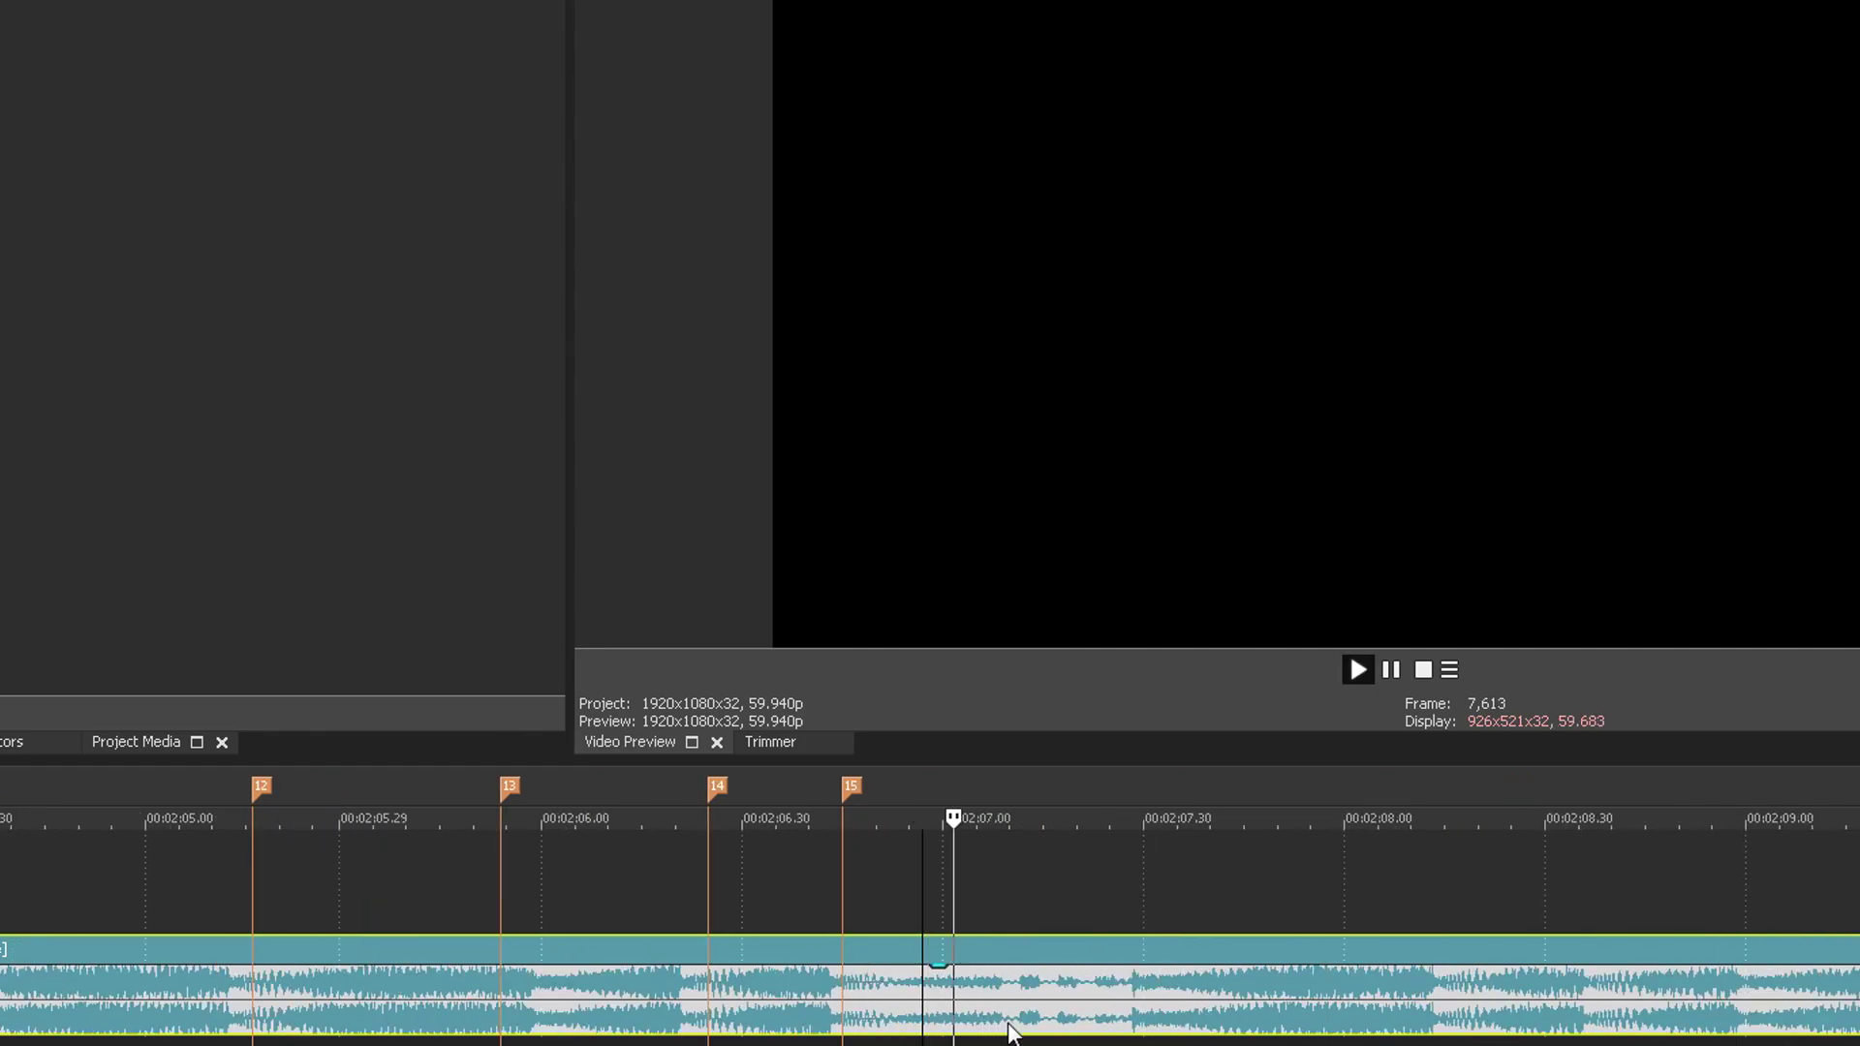
key("space")
left_click(977, 1010)
key("m")
Step: Add markers on the quick beats at about 00:02:07.12 and 00:02:07.17
key("space")
left_click(1023, 1006)
key("m")
left_click(1056, 1007)
key("m")
Step: Add markers on the last two quick beats at about 00:02:07.23 and 00:02:07.28
key("space")
key("space")
key("space")
left_click(1097, 1000)
key("m")
key("space")
left_click(1130, 993)
key("m")
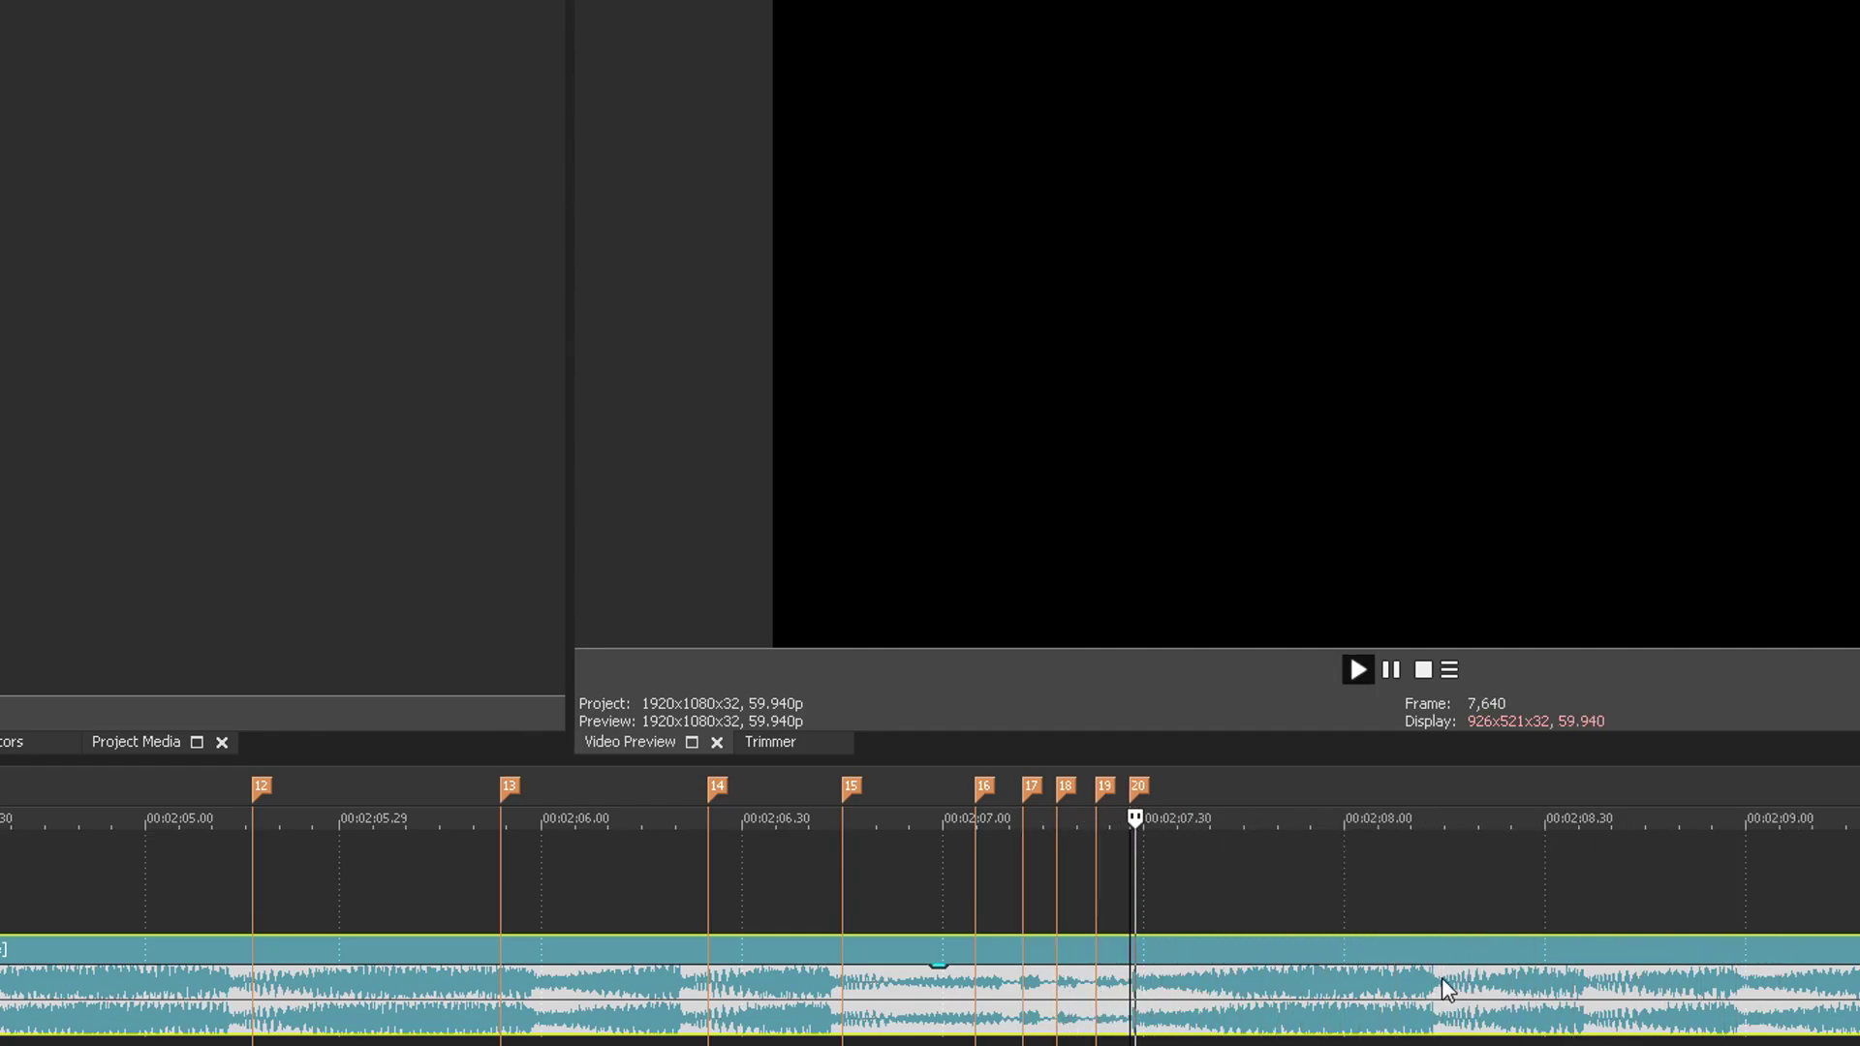
Step: Add markers on the music beats at about 00:02:08.17, 00:02:08.38 and 00:02:08.56
left_click(1458, 1012)
key("m")
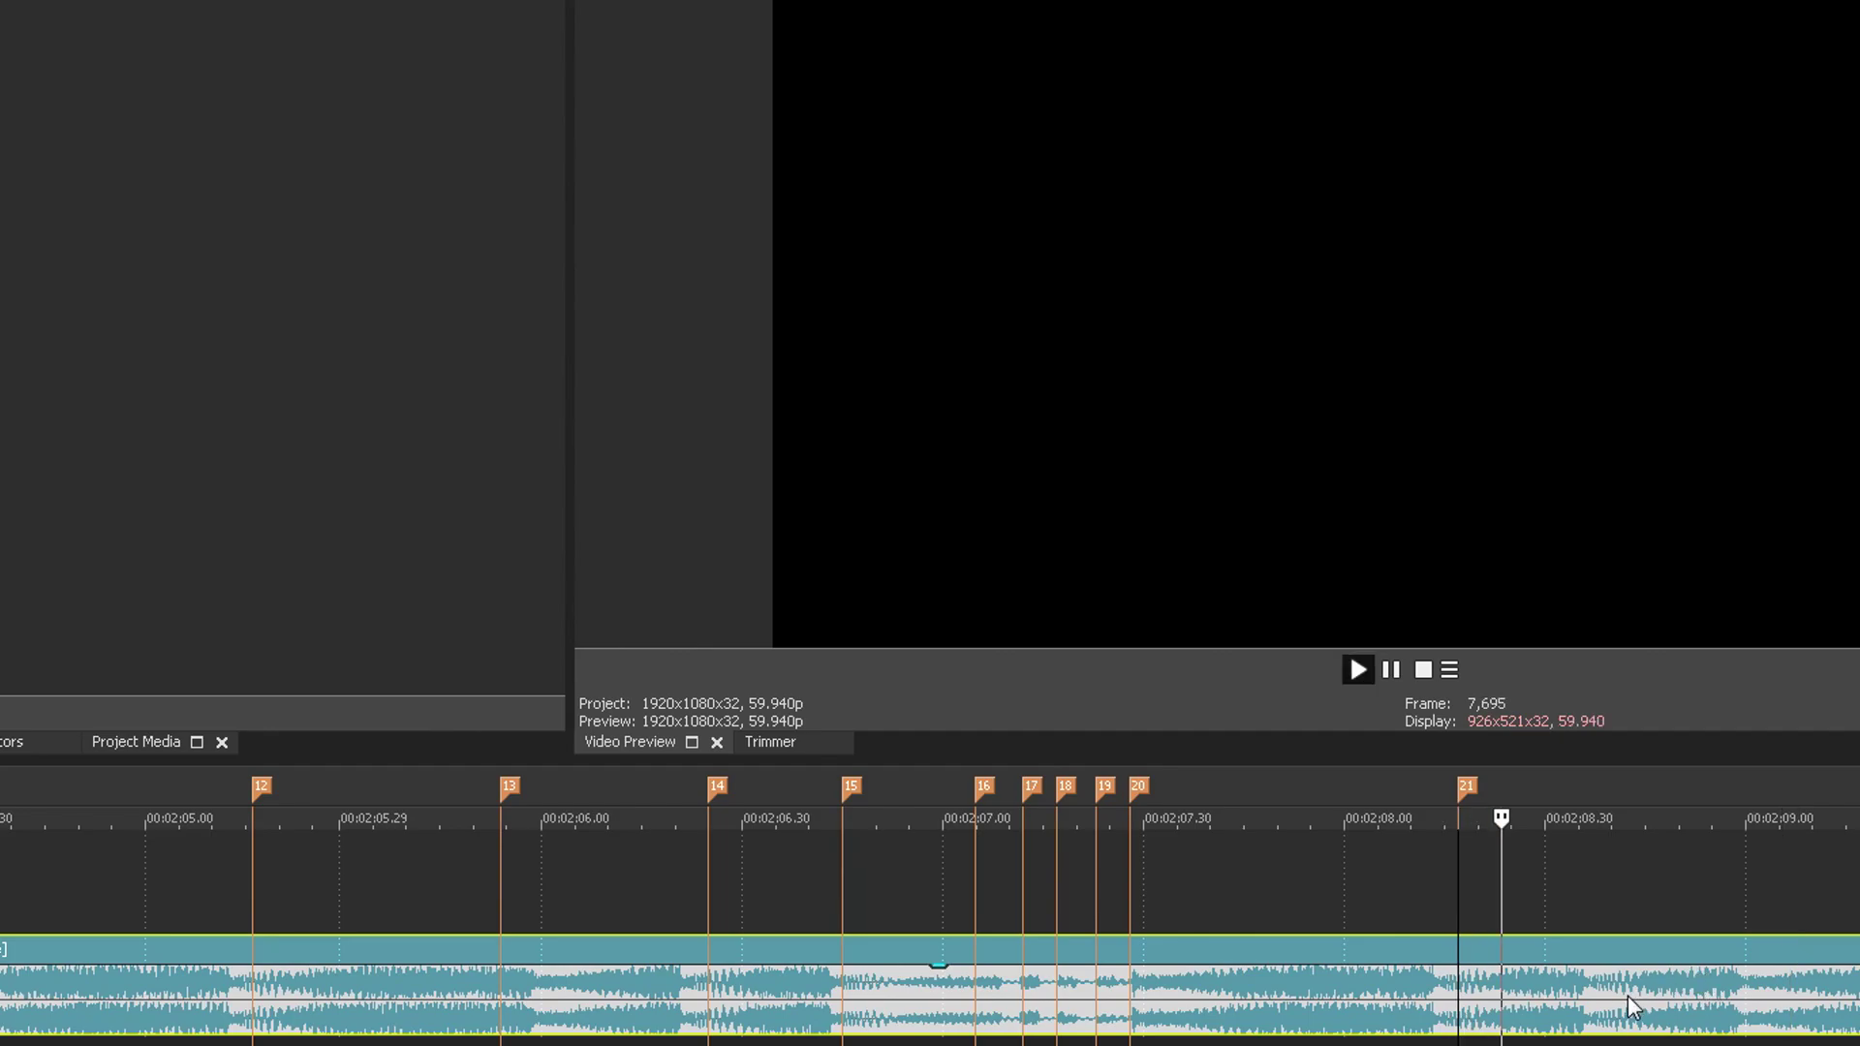
left_click(1598, 1003)
key("space")
left_click(1717, 993)
key("m")
Step: Add markers on the music beats at about 00:02:09.44 and 00:02:10.24
scroll(1717, 997, "up", 1)
key("space")
left_click(1375, 1007)
key("m")
scroll(1318, 1017, "down", 2)
left_click(1123, 1007)
key("m")
Step: Add markers on the music beats at about 00:02:11.16, 00:02:11.50 and 00:02:11.55
left_click(1385, 1006)
key("m")
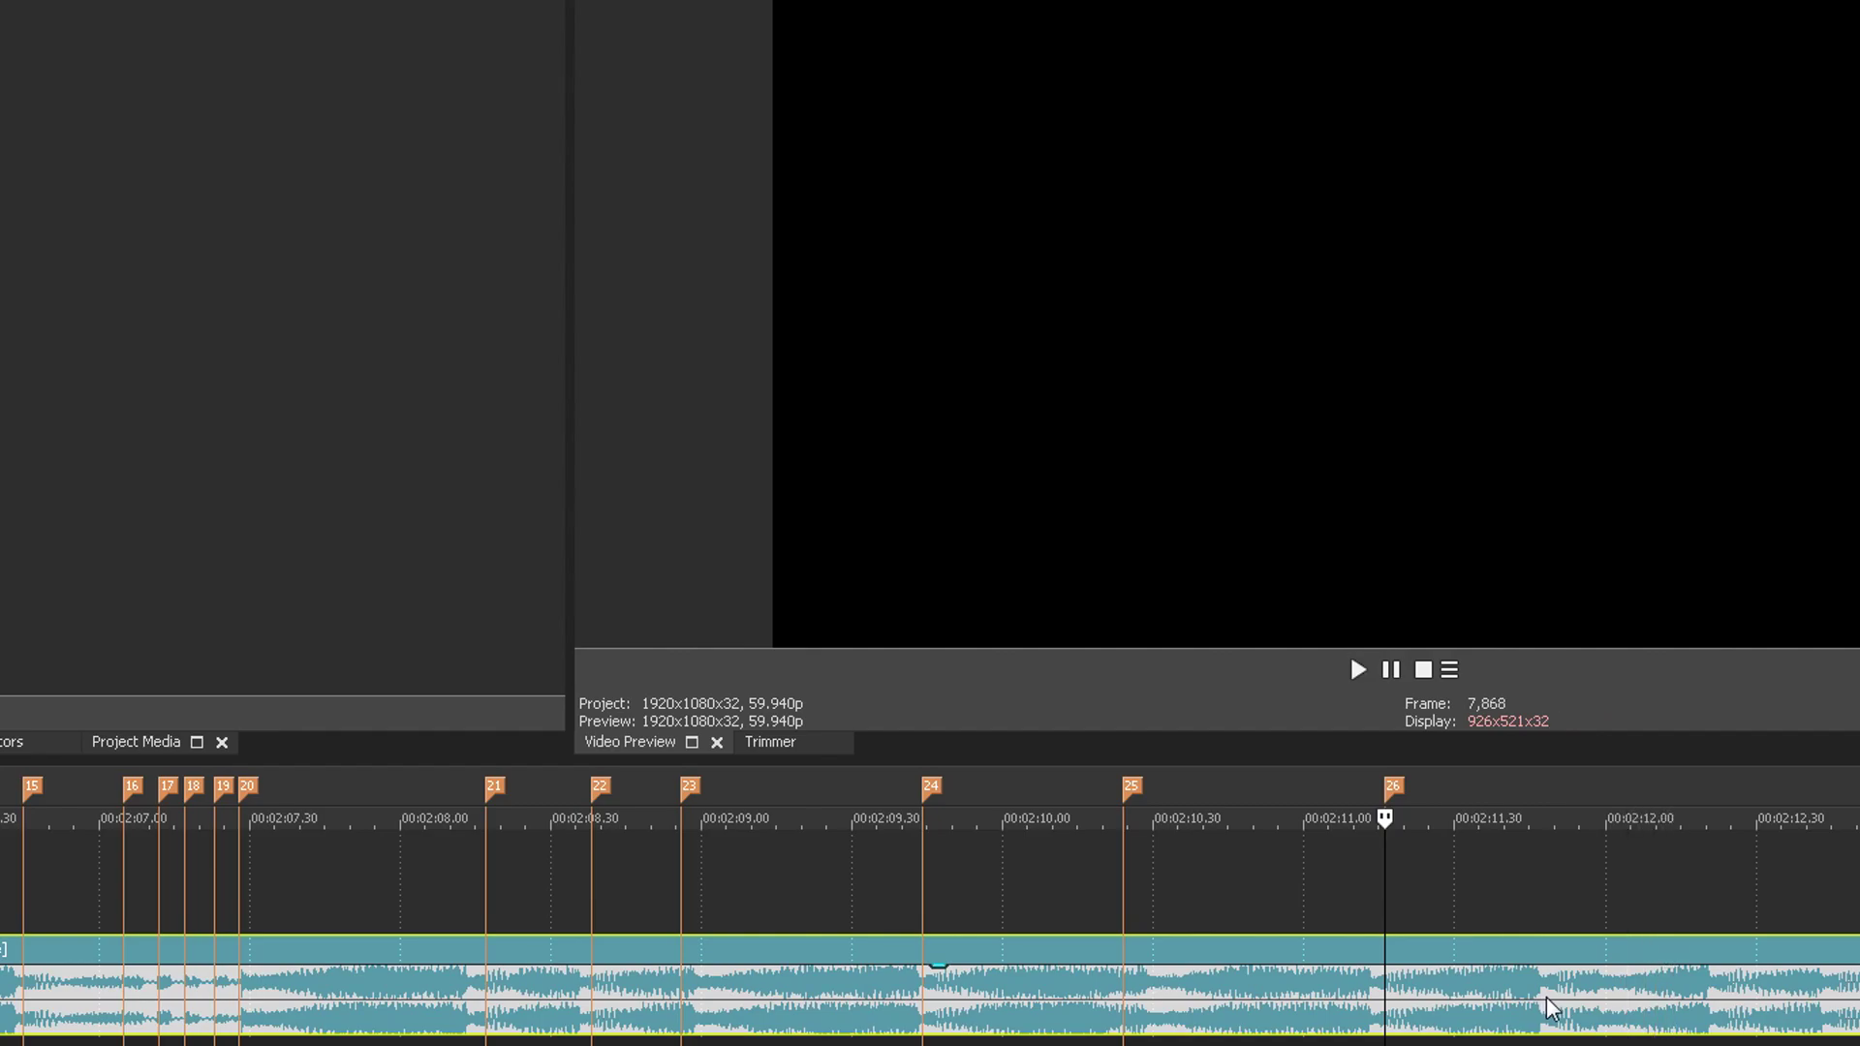
left_click(1554, 1009)
key("m")
scroll(1584, 1015, "up", 2)
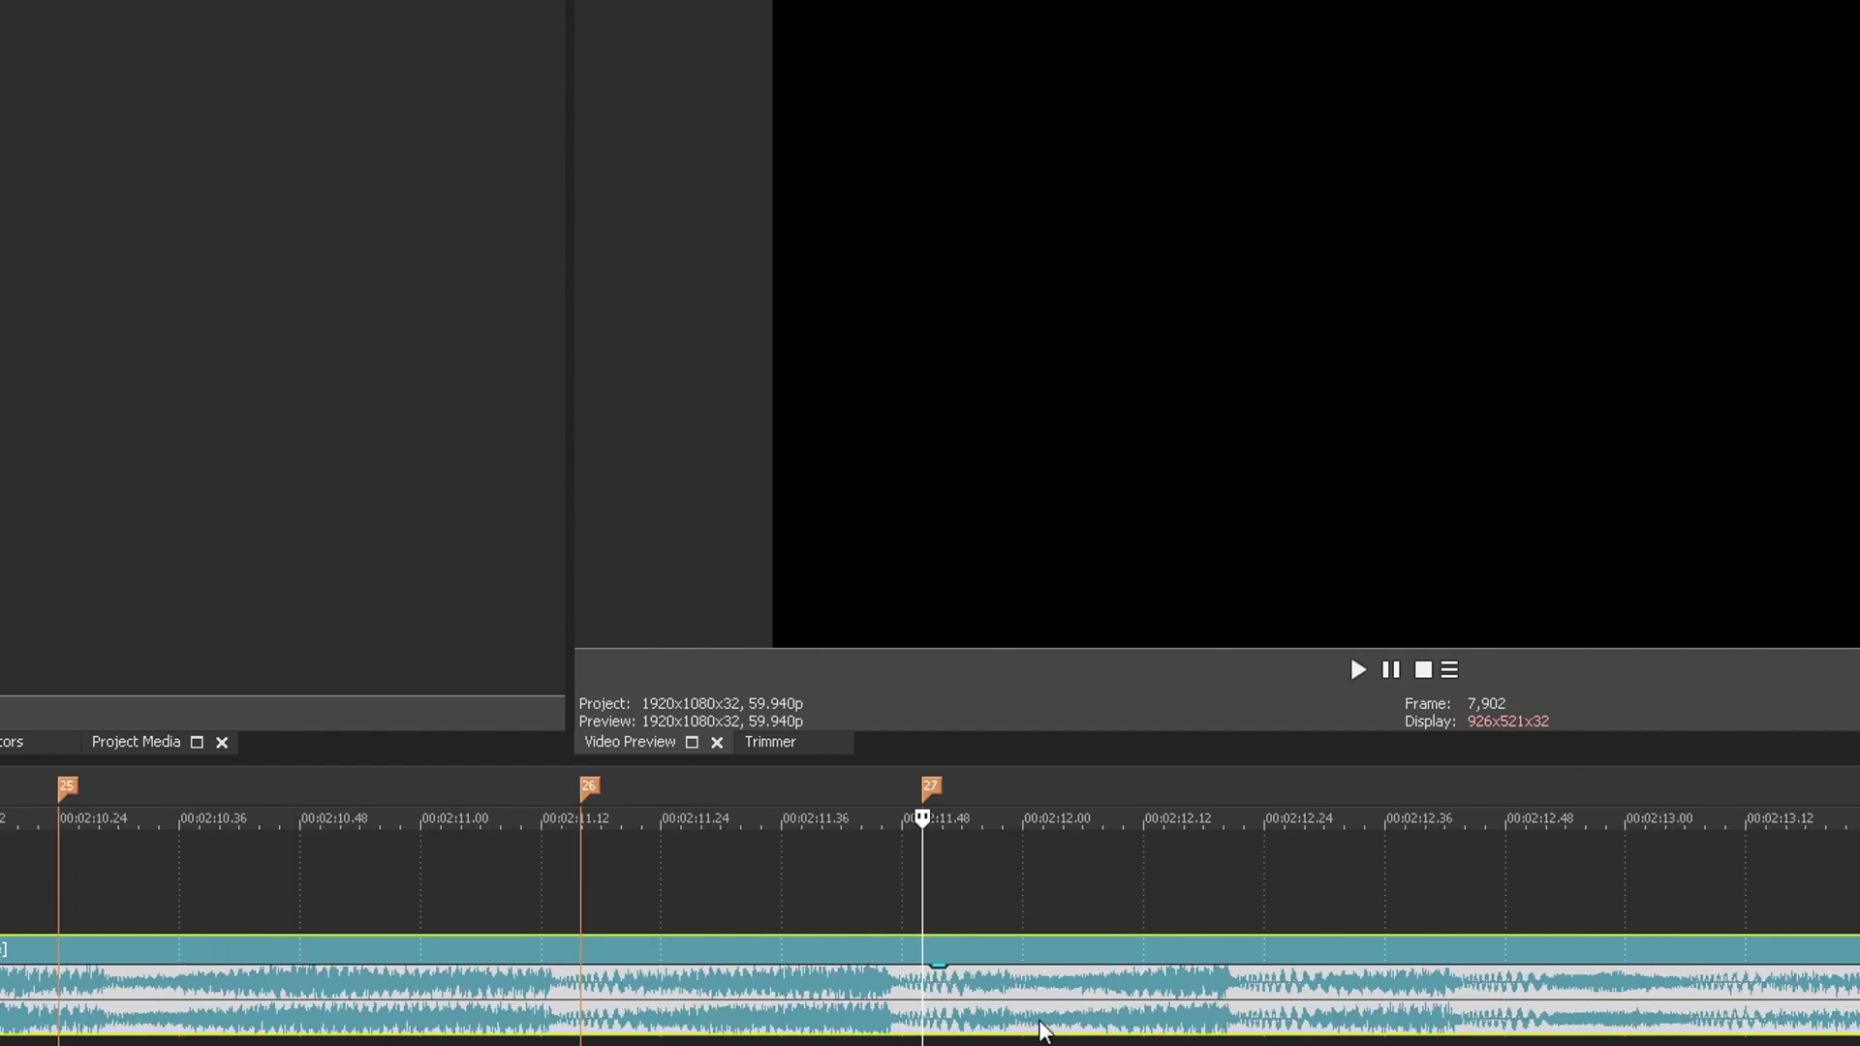
left_click(971, 1017)
key("m")
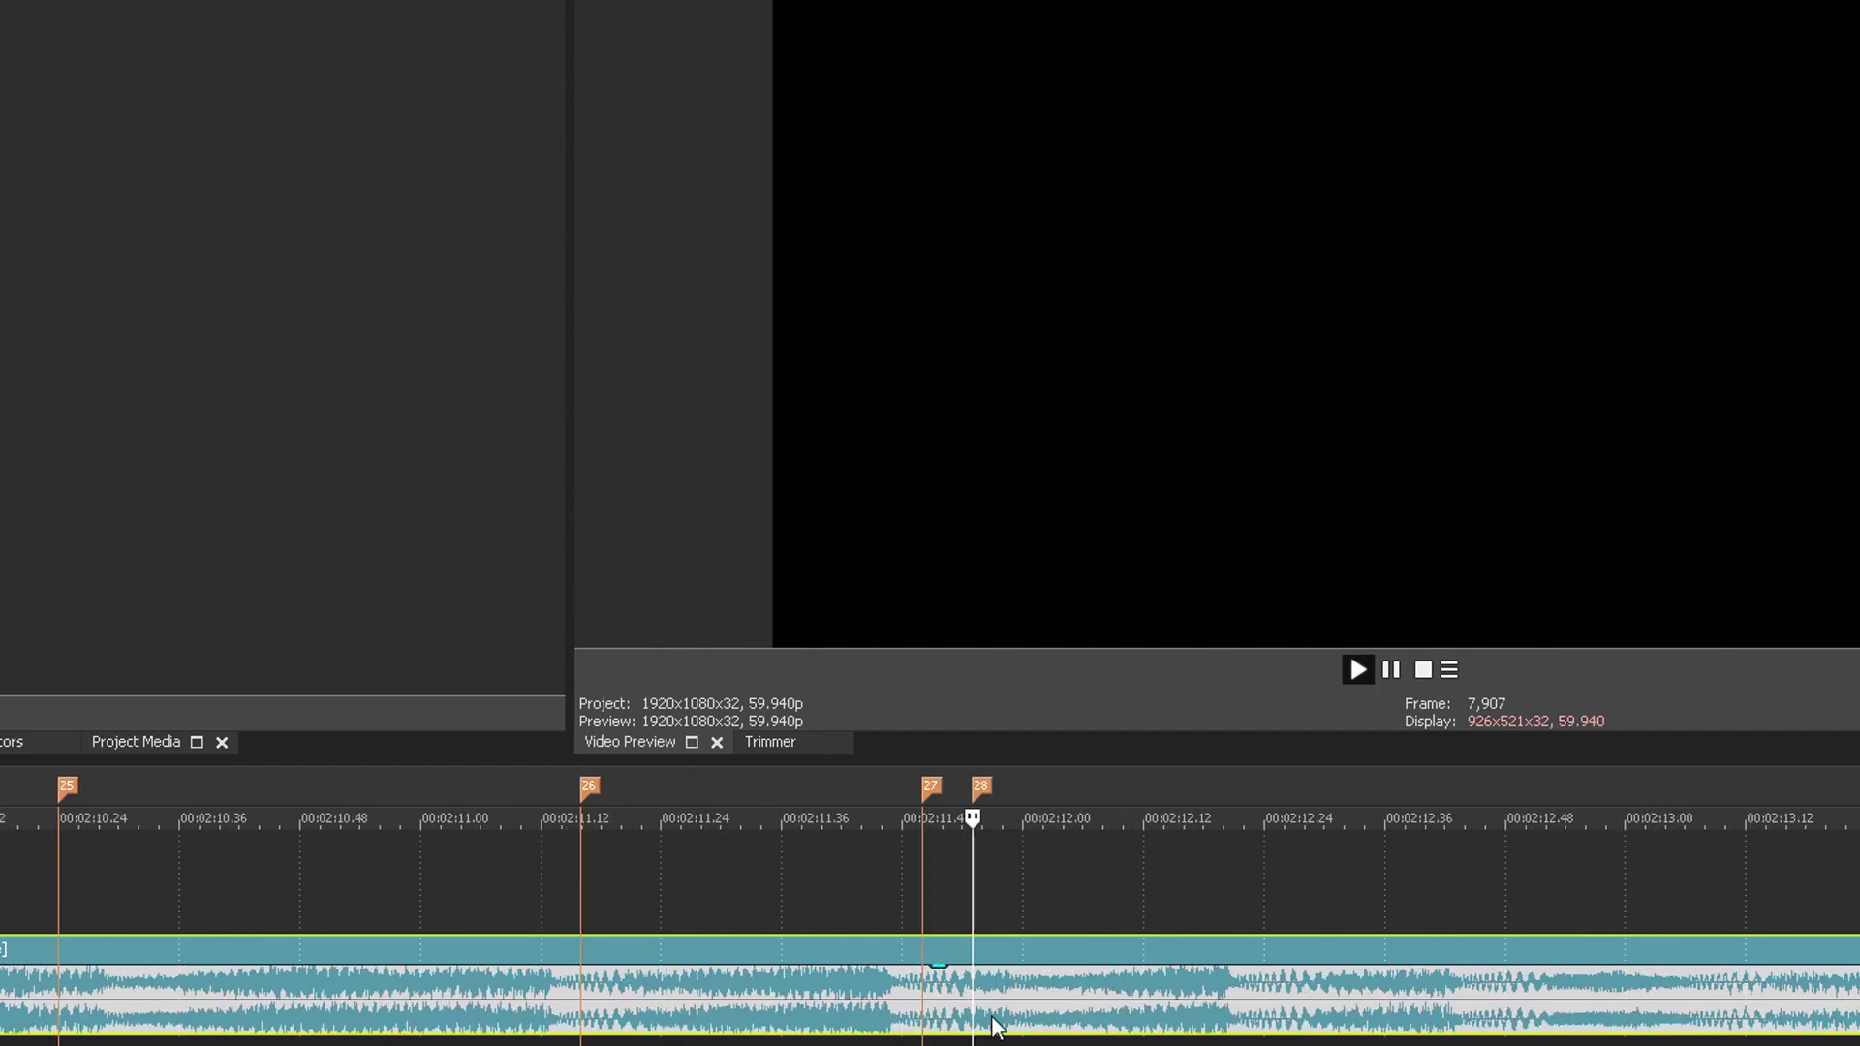
Step: Add markers on the music beats at about 00:02:12.22, 00:02:12.44 and 00:02:13.08
left_click(1244, 1010)
key("m")
left_click(1465, 1017)
key("m")
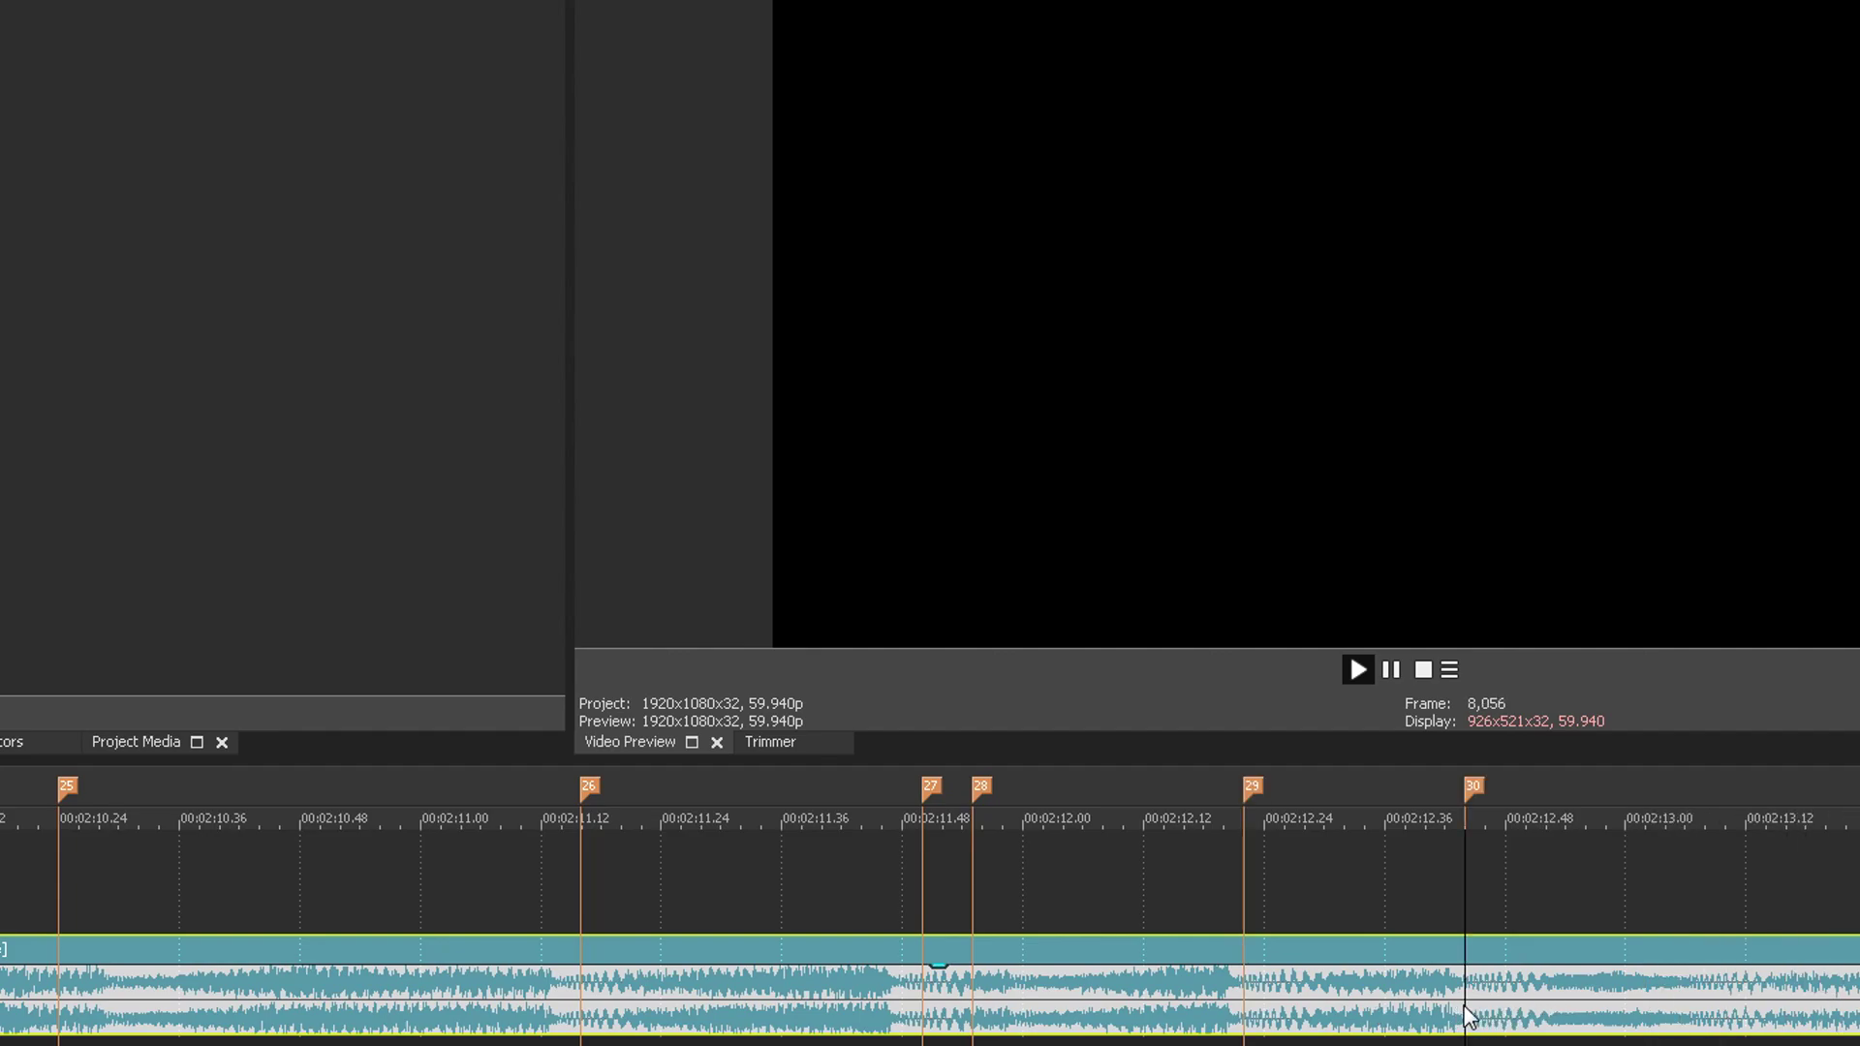
scroll(1466, 1017, "down", 2)
left_click(1082, 1015)
key("m")
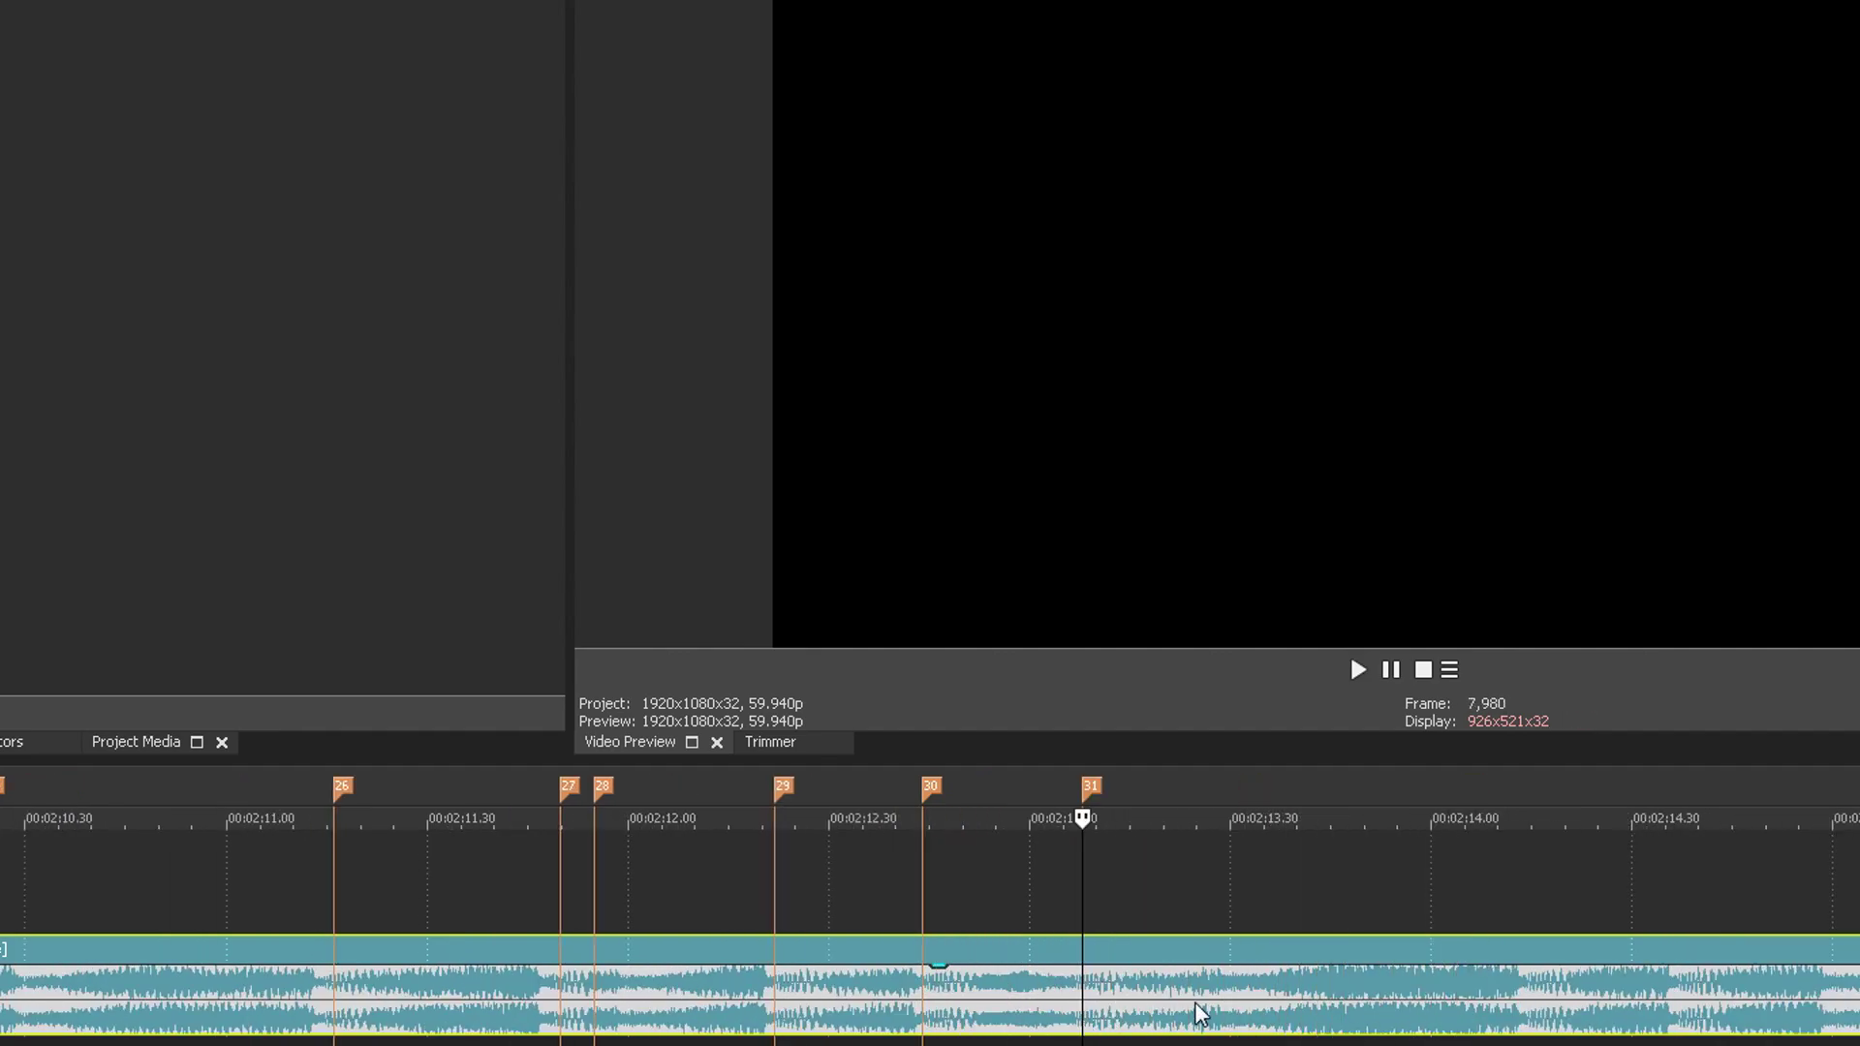
Step: Add markers on the music beats at about 00:02:13.26, 00:02:14.14 and 00:02:14.38
left_click(1202, 1002)
key("m")
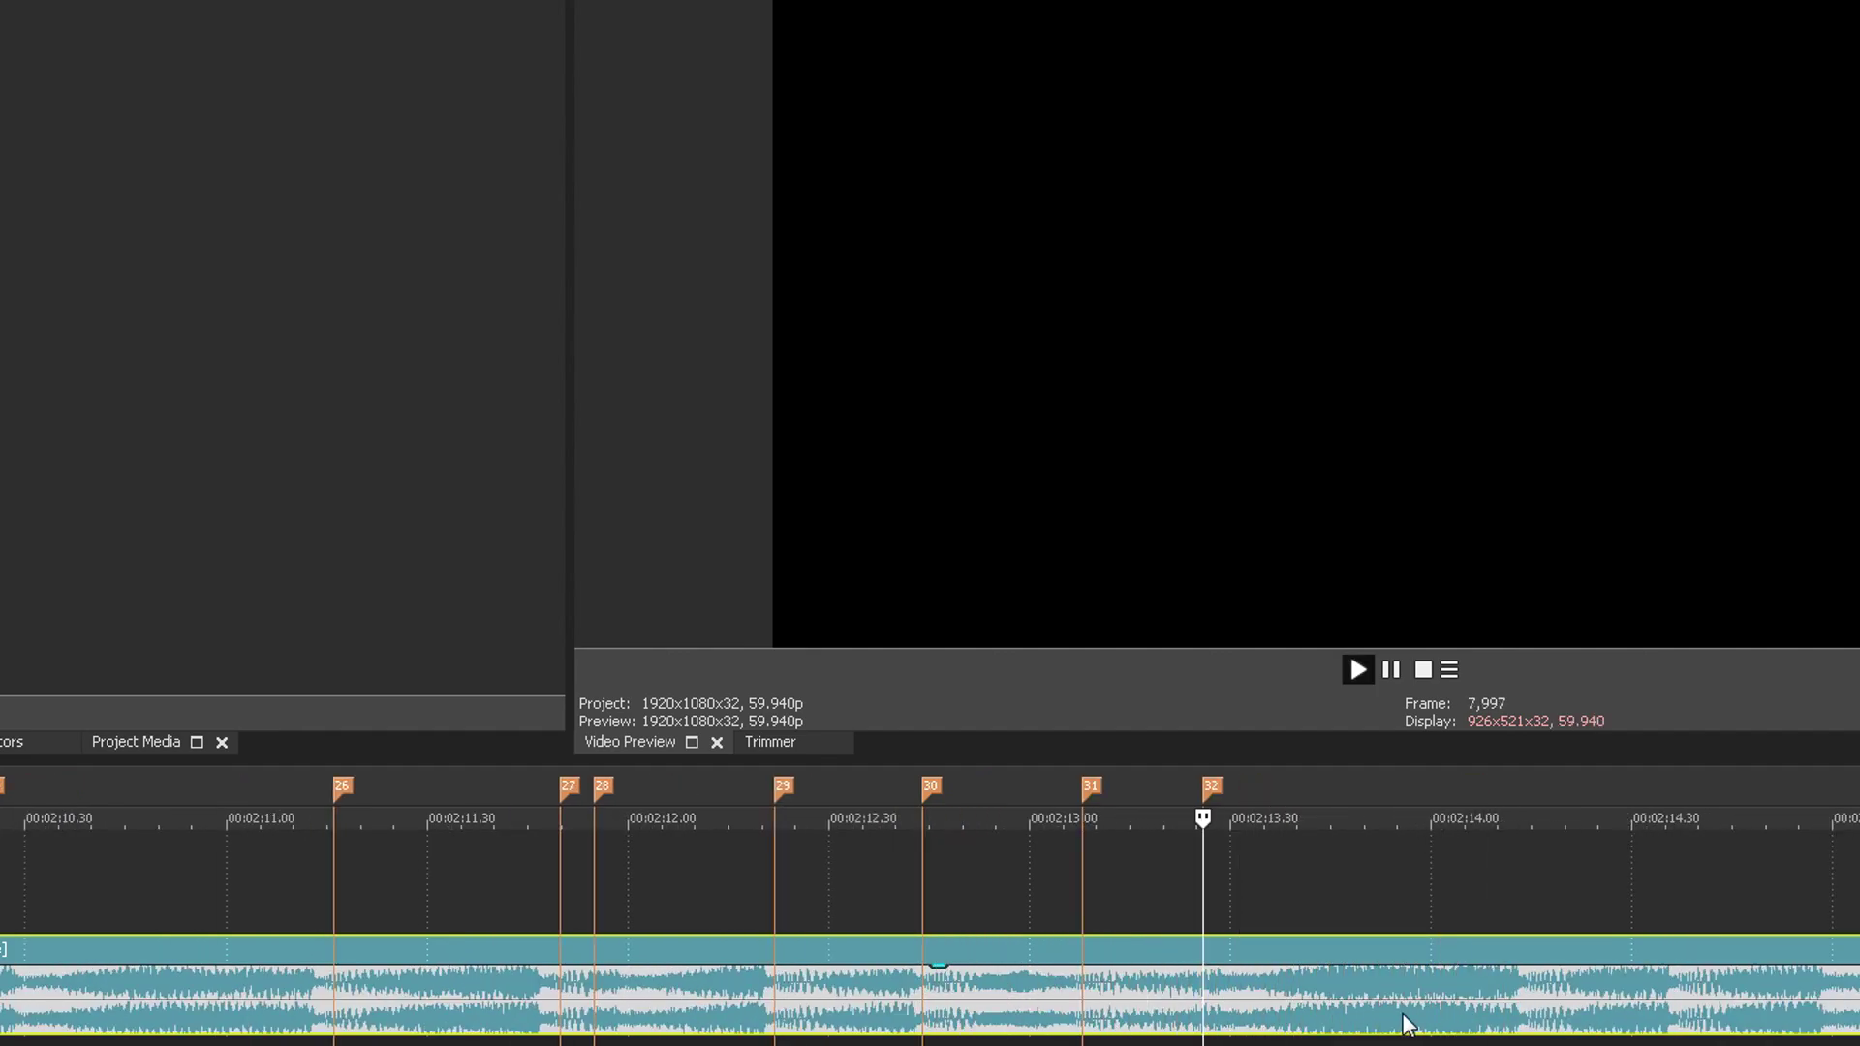
left_click(1526, 990)
key("m")
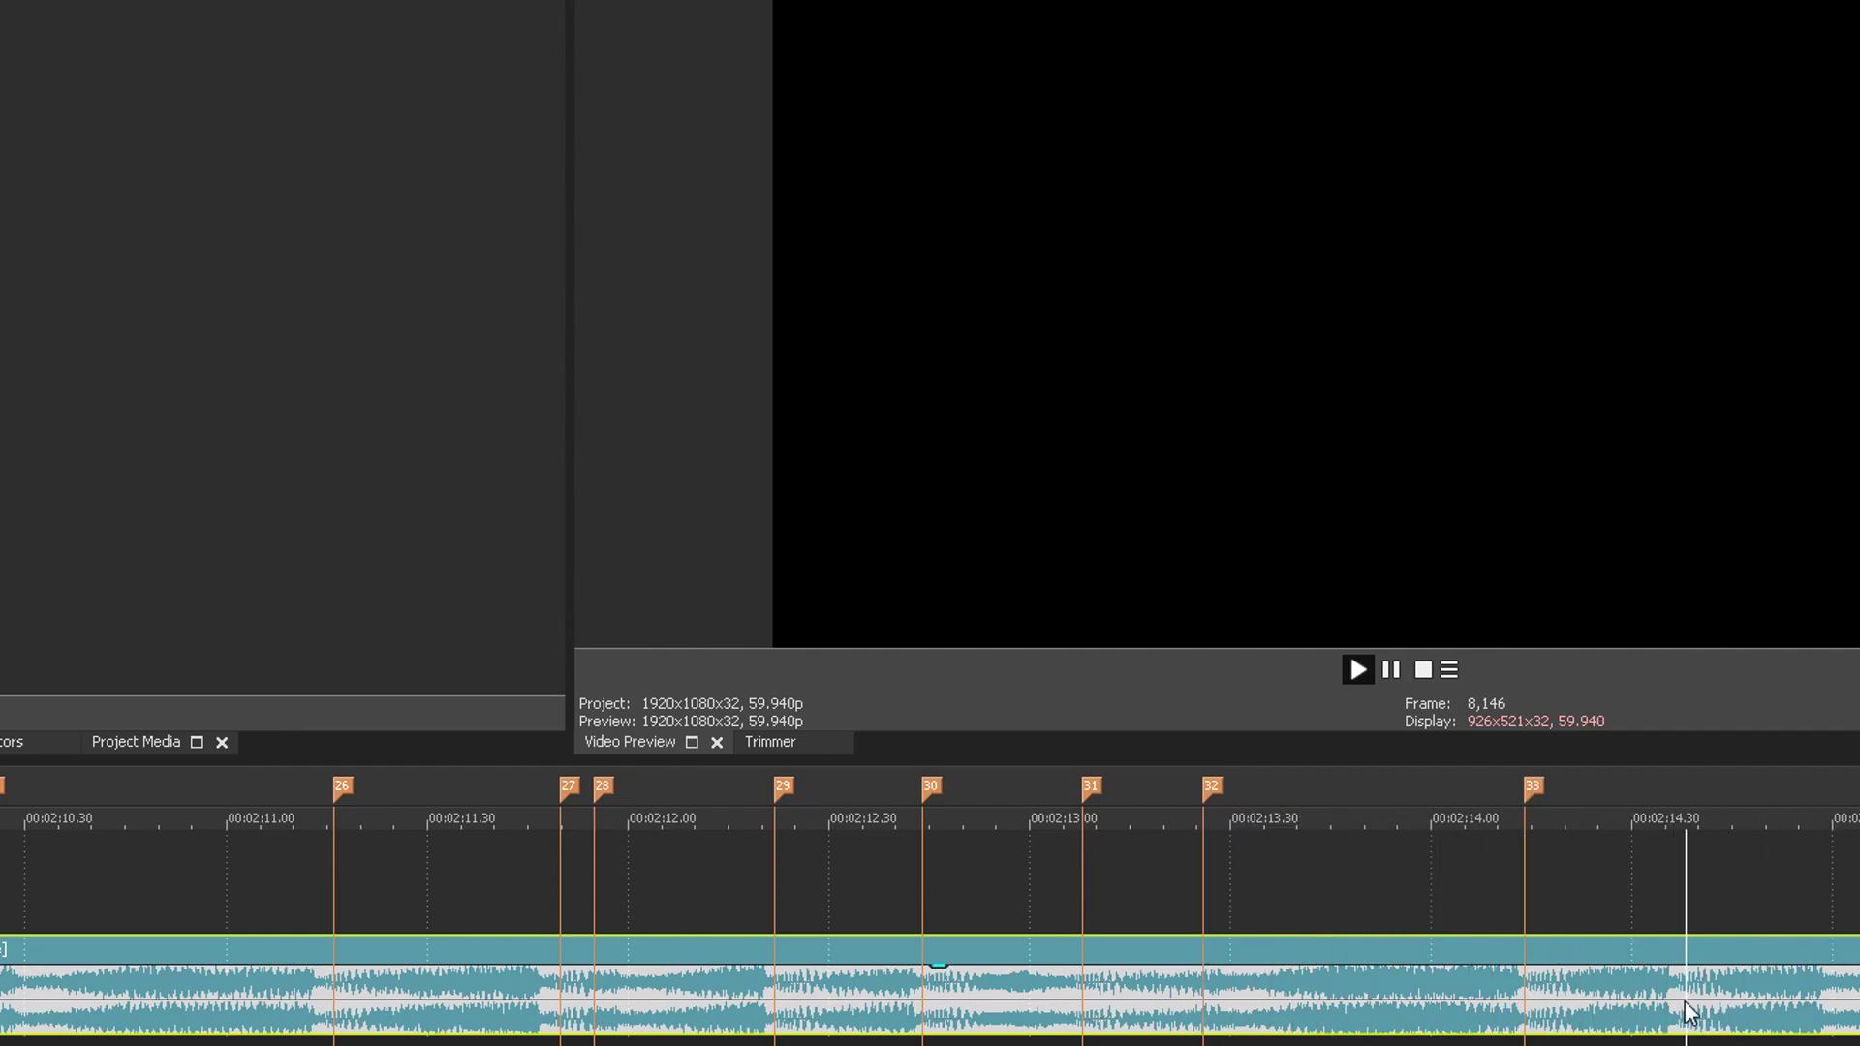
key("space")
key("m")
Step: Add markers on the music beats at about 00:02:14.56 and 00:02:15.44
scroll(1684, 1011, "up", 1)
key("space")
key("space")
left_click(1102, 1013)
key("m")
key("space")
left_click(1585, 1007)
key("m")
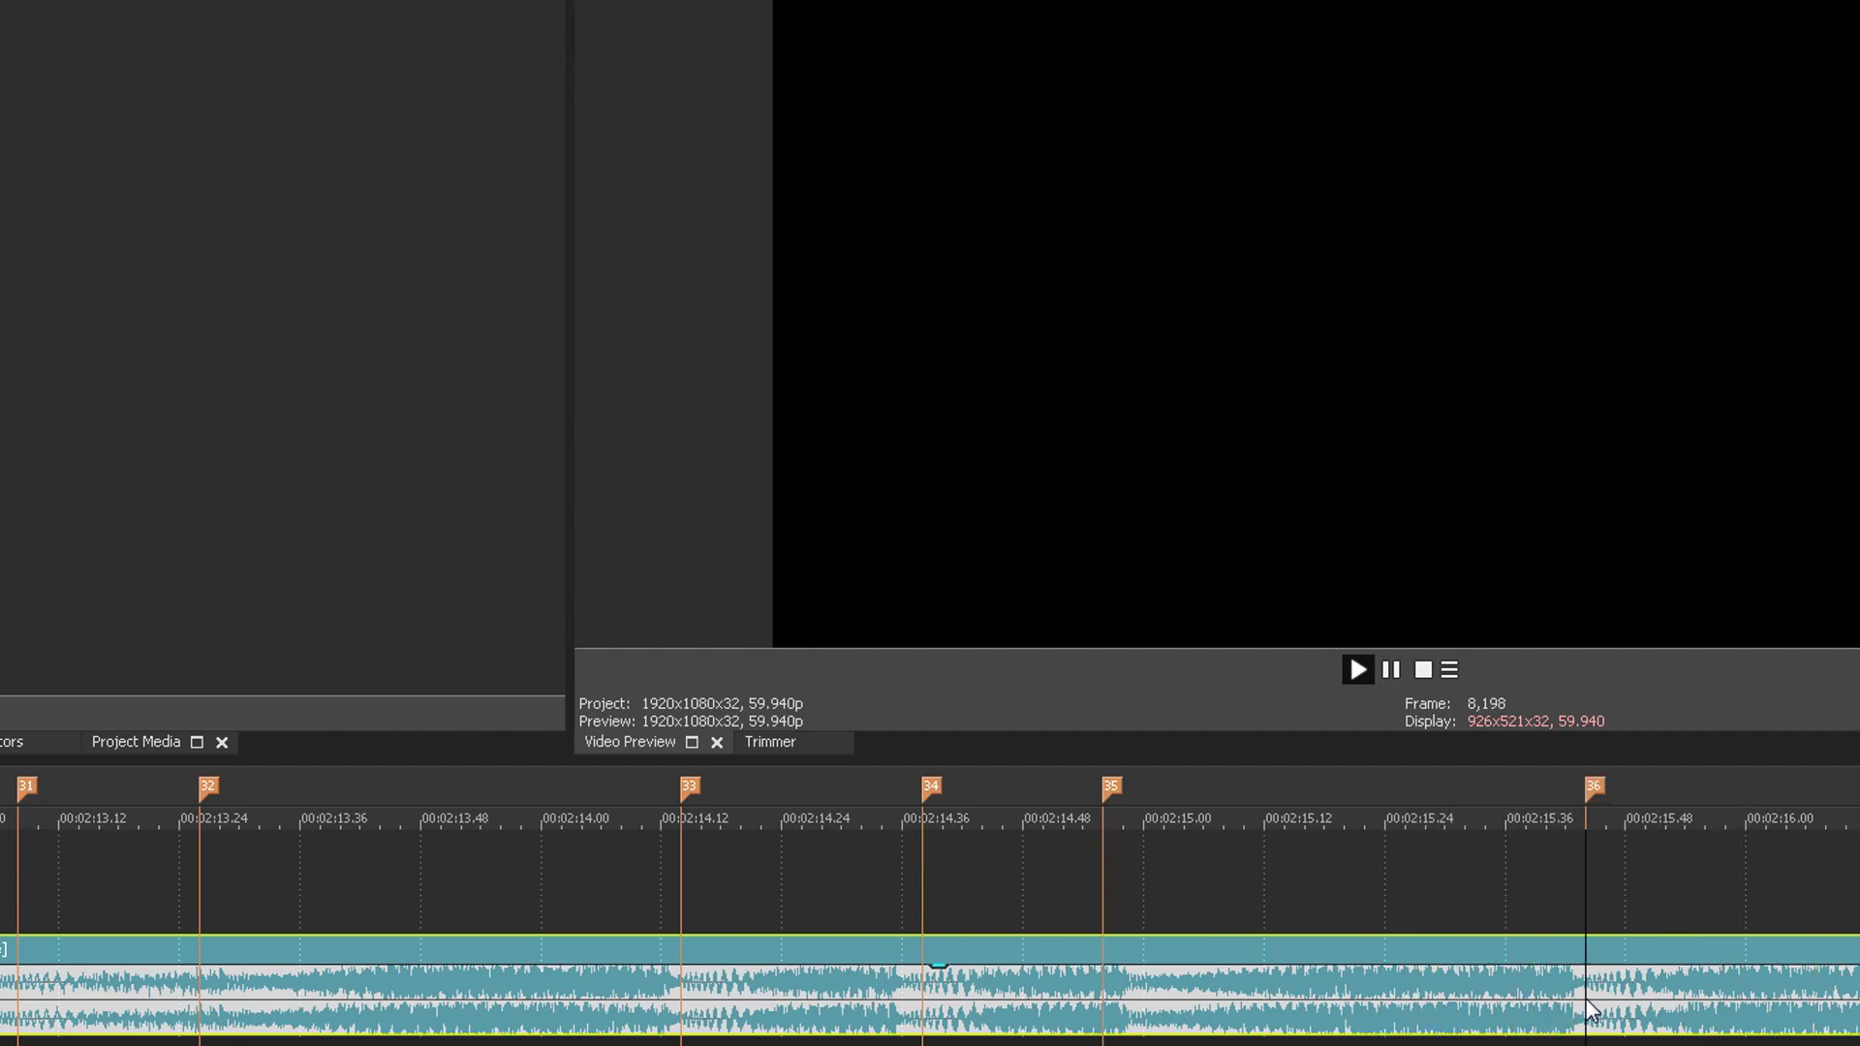
Step: Play past the marker at about 00:02:15.44 and add a marker on the following beat
key("space")
scroll(1585, 1007, "up", 1)
key("space")
key("space")
left_click(1525, 990)
key("m")
Step: Add markers on two further beats of the Mendum music track
key("Down")
key("space")
left_click(1232, 1003)
key("m")
left_click(1501, 996)
key("m")
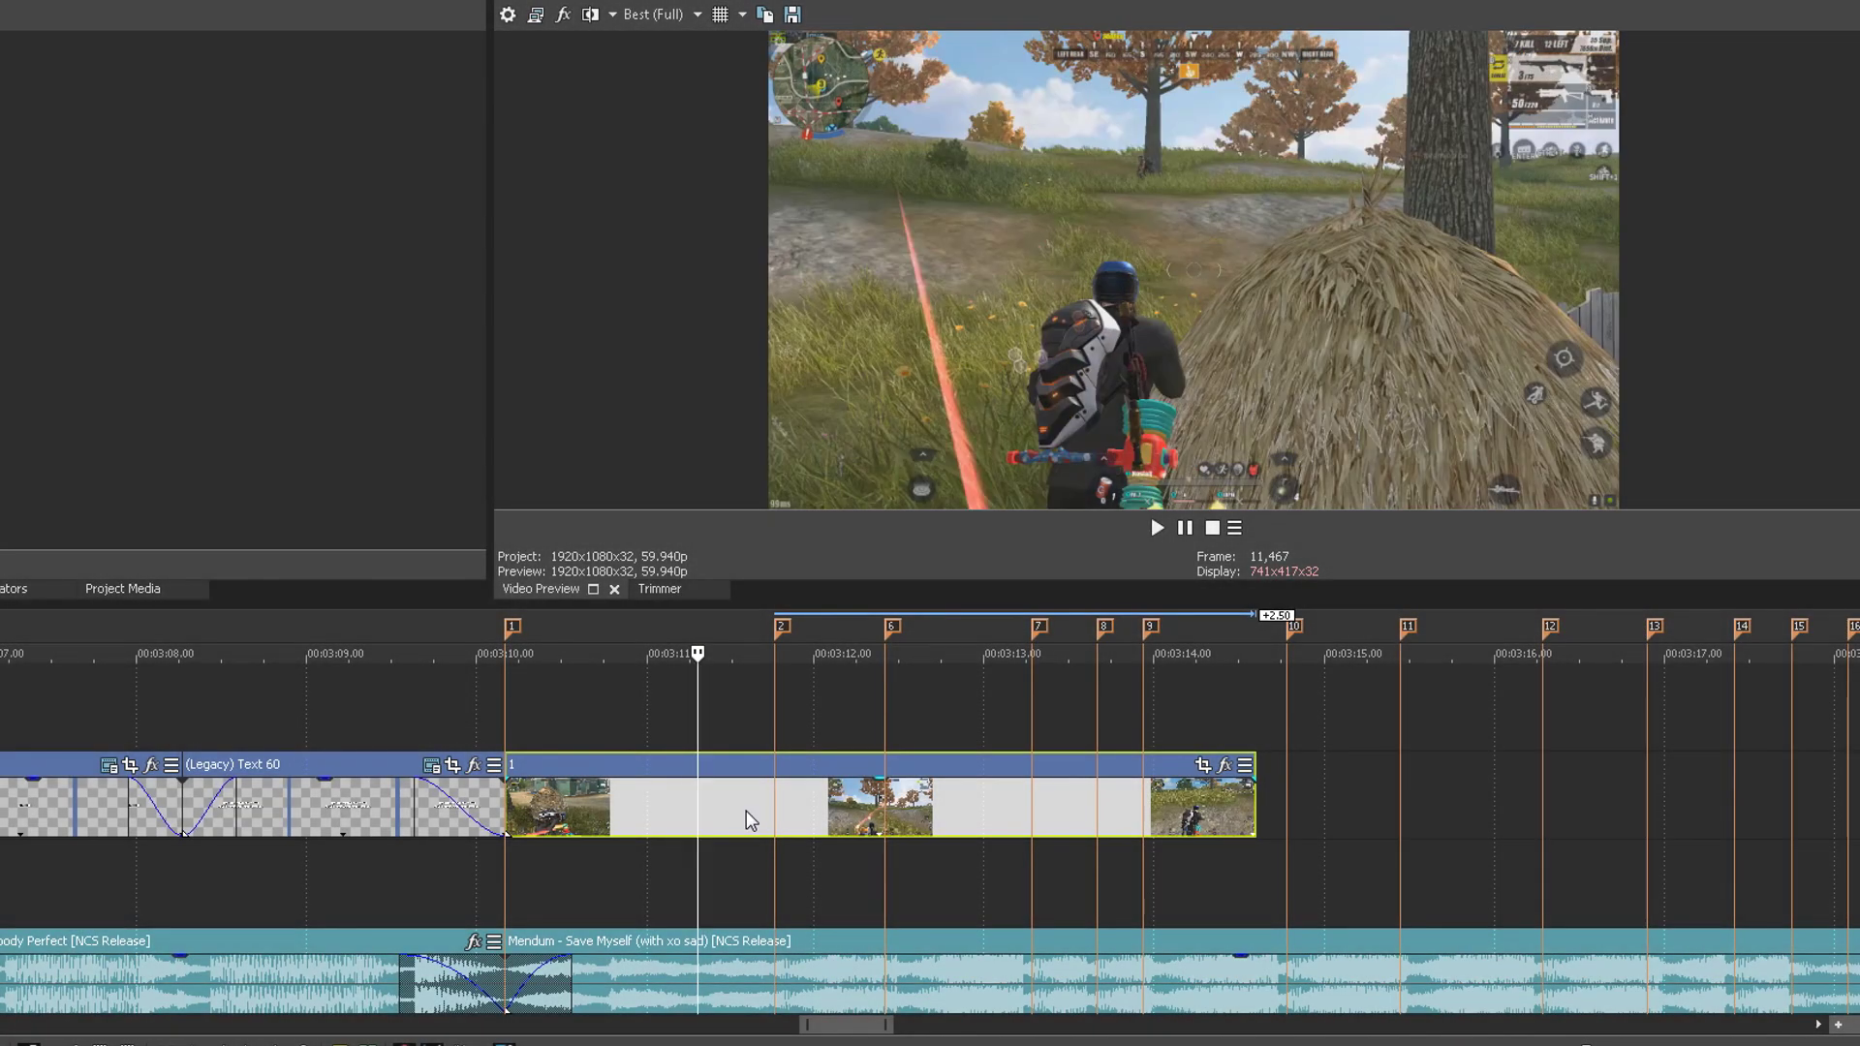
Step: Step frame by frame through the gameplay clip to the gunshot and split the clip at frame 11,494, at the second beat marker
key("Right")
key("Right")
key("Right")
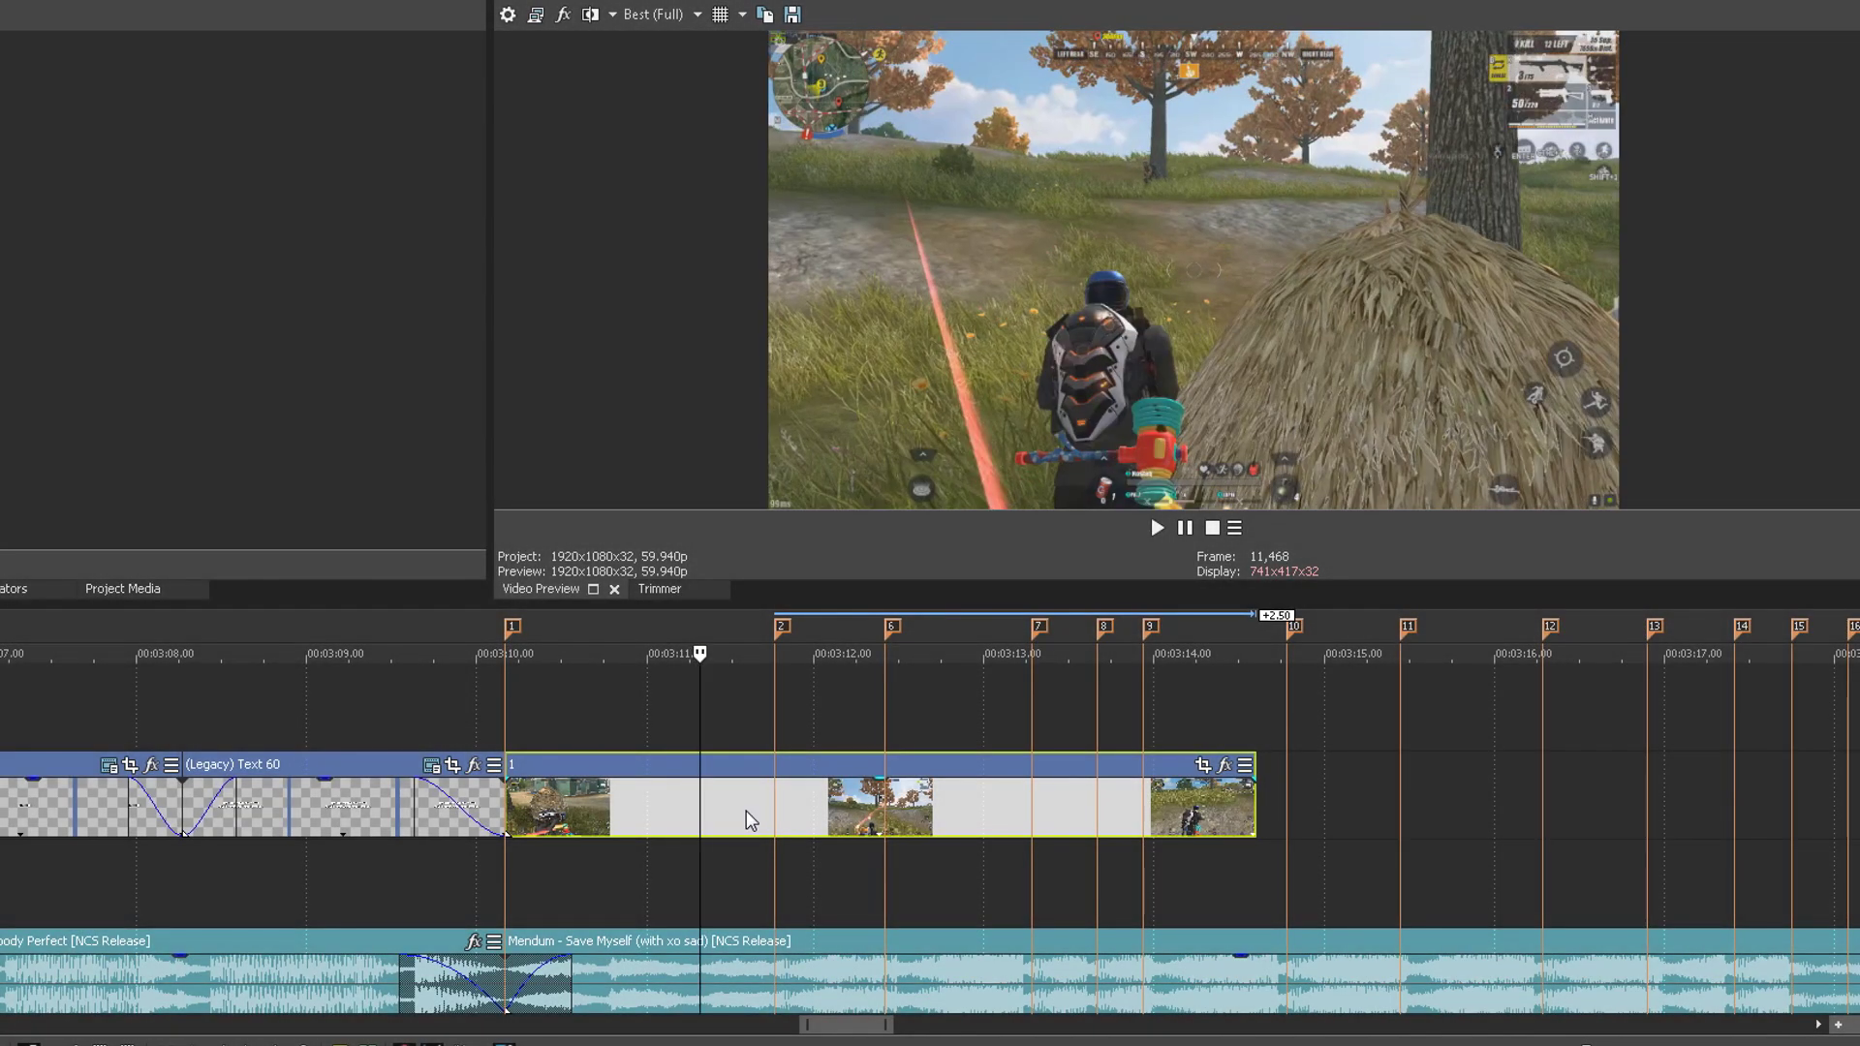
key("Right")
key("Right")
key("Right")
key("Right")
key("Right")
key("Right")
key("Right")
key("Right")
key("Right")
key("Right")
key("Right")
key("Right")
key("Right")
key("Right")
key("Right")
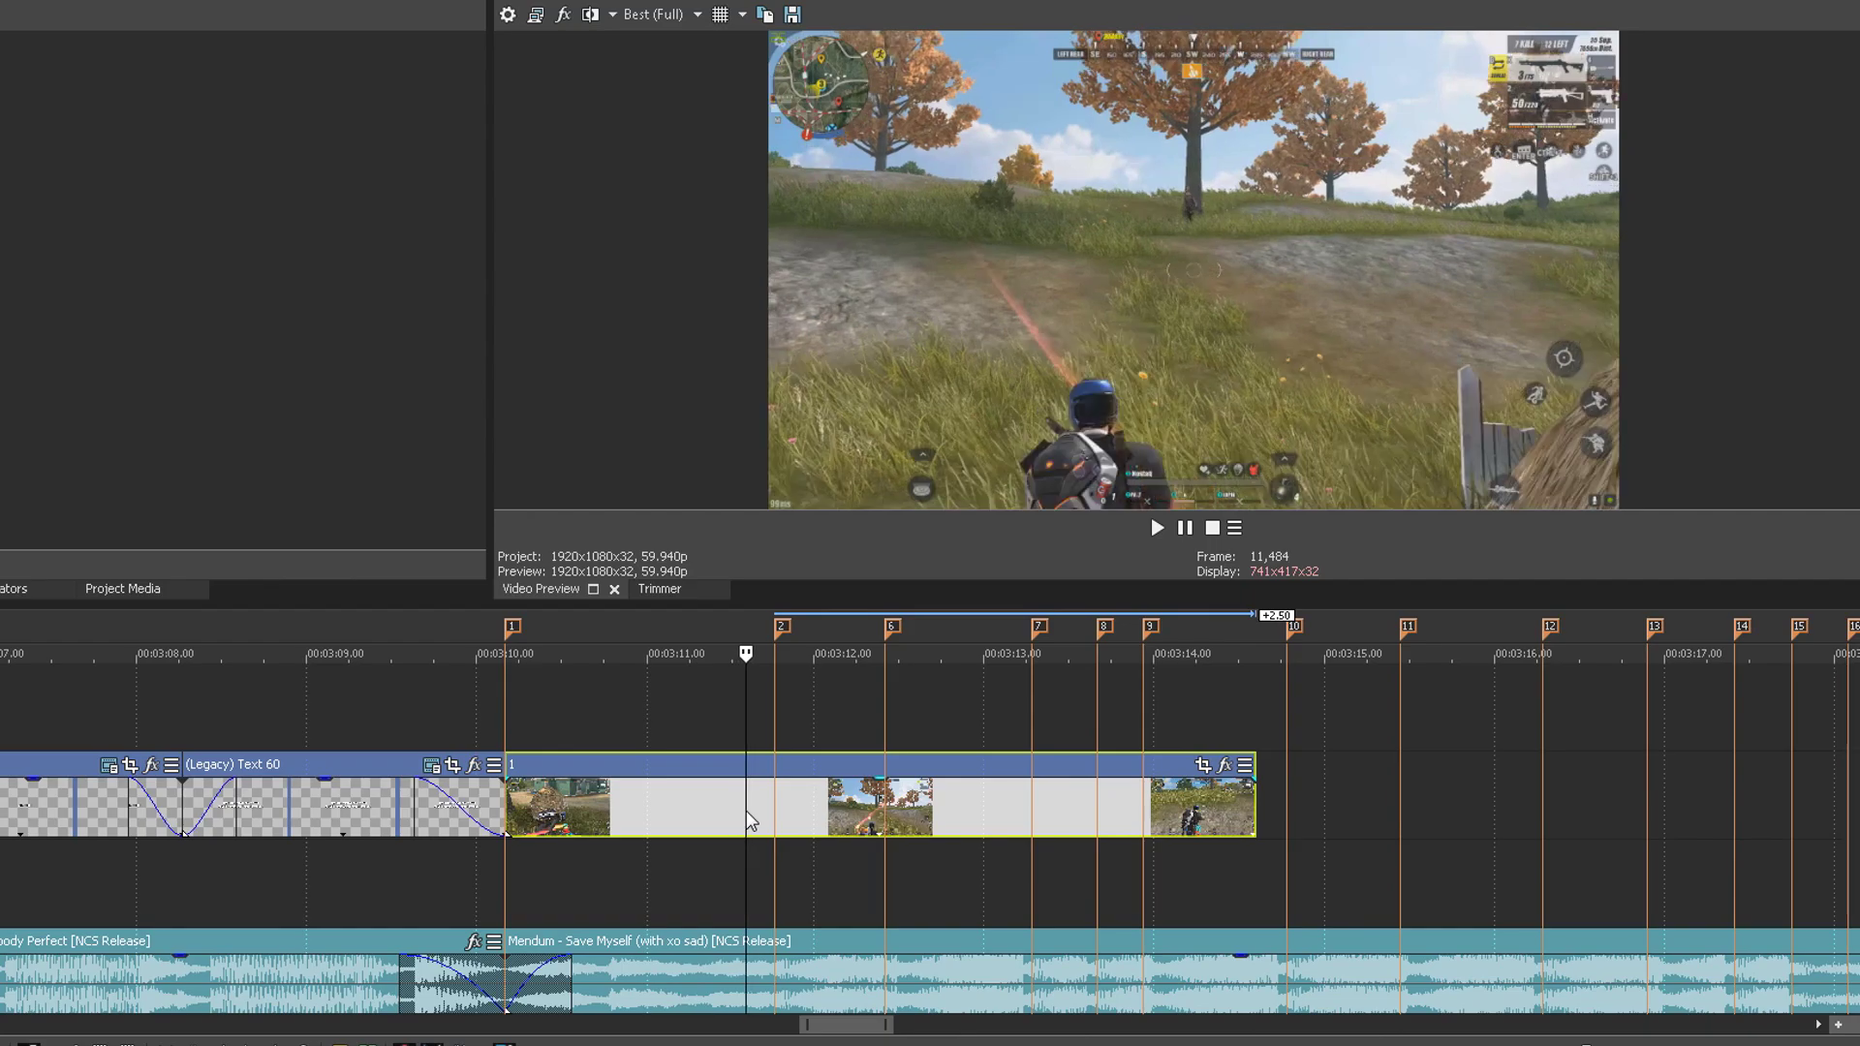
key("Right")
key("Right")
key("Right")
key("Right")
key("Right")
key("Right")
key("Right")
key("Right")
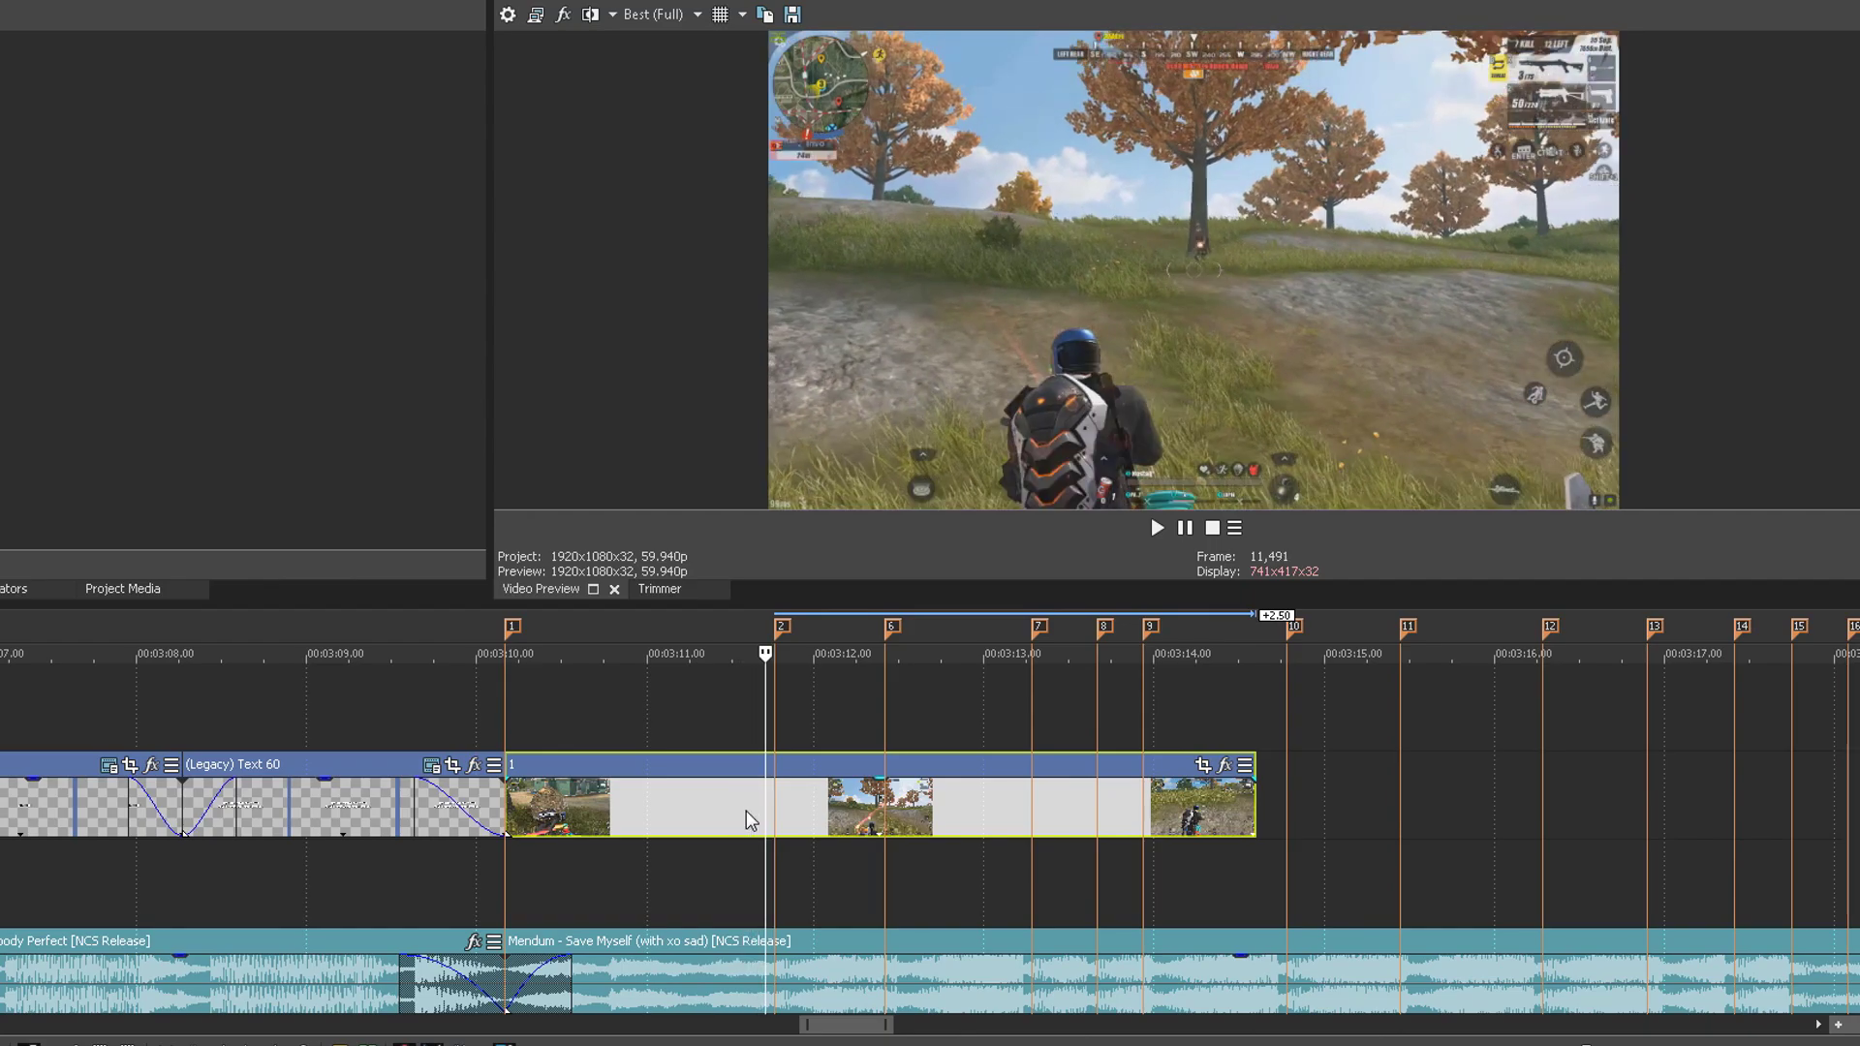
key("Right")
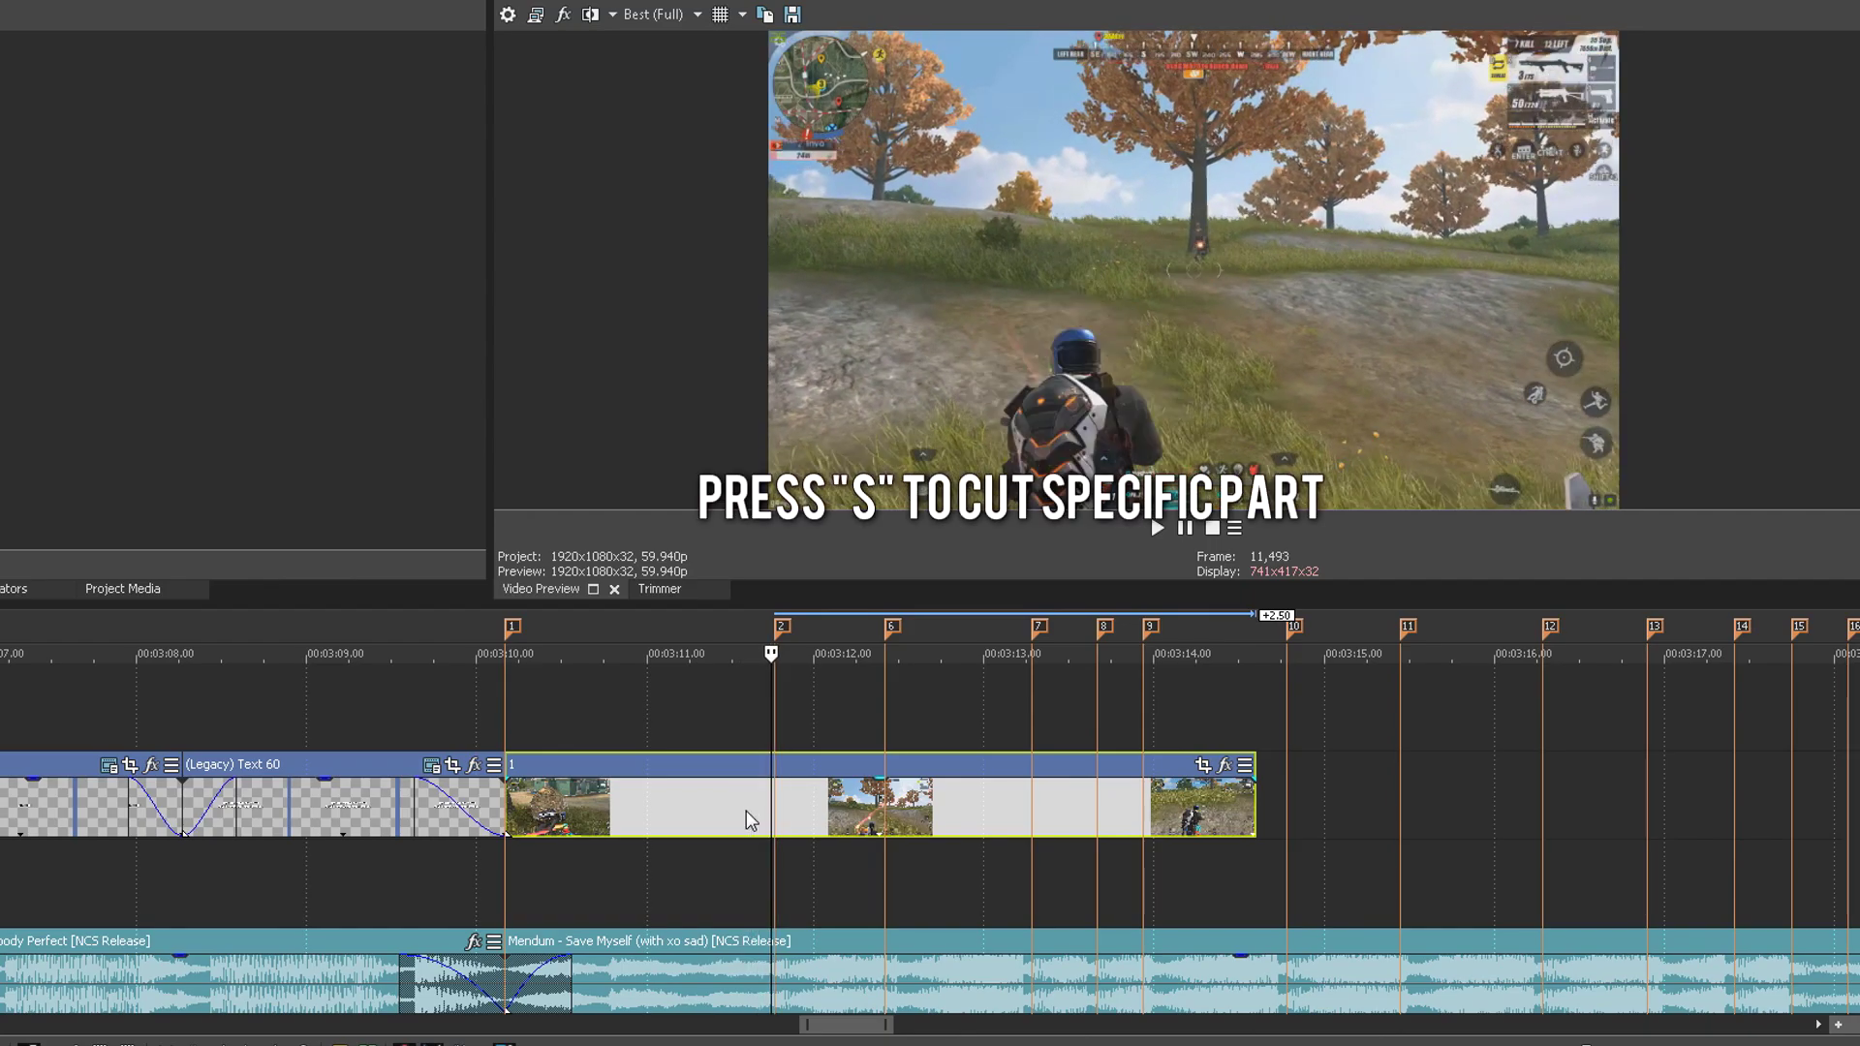
scroll(746, 811, "up", 2)
key("s")
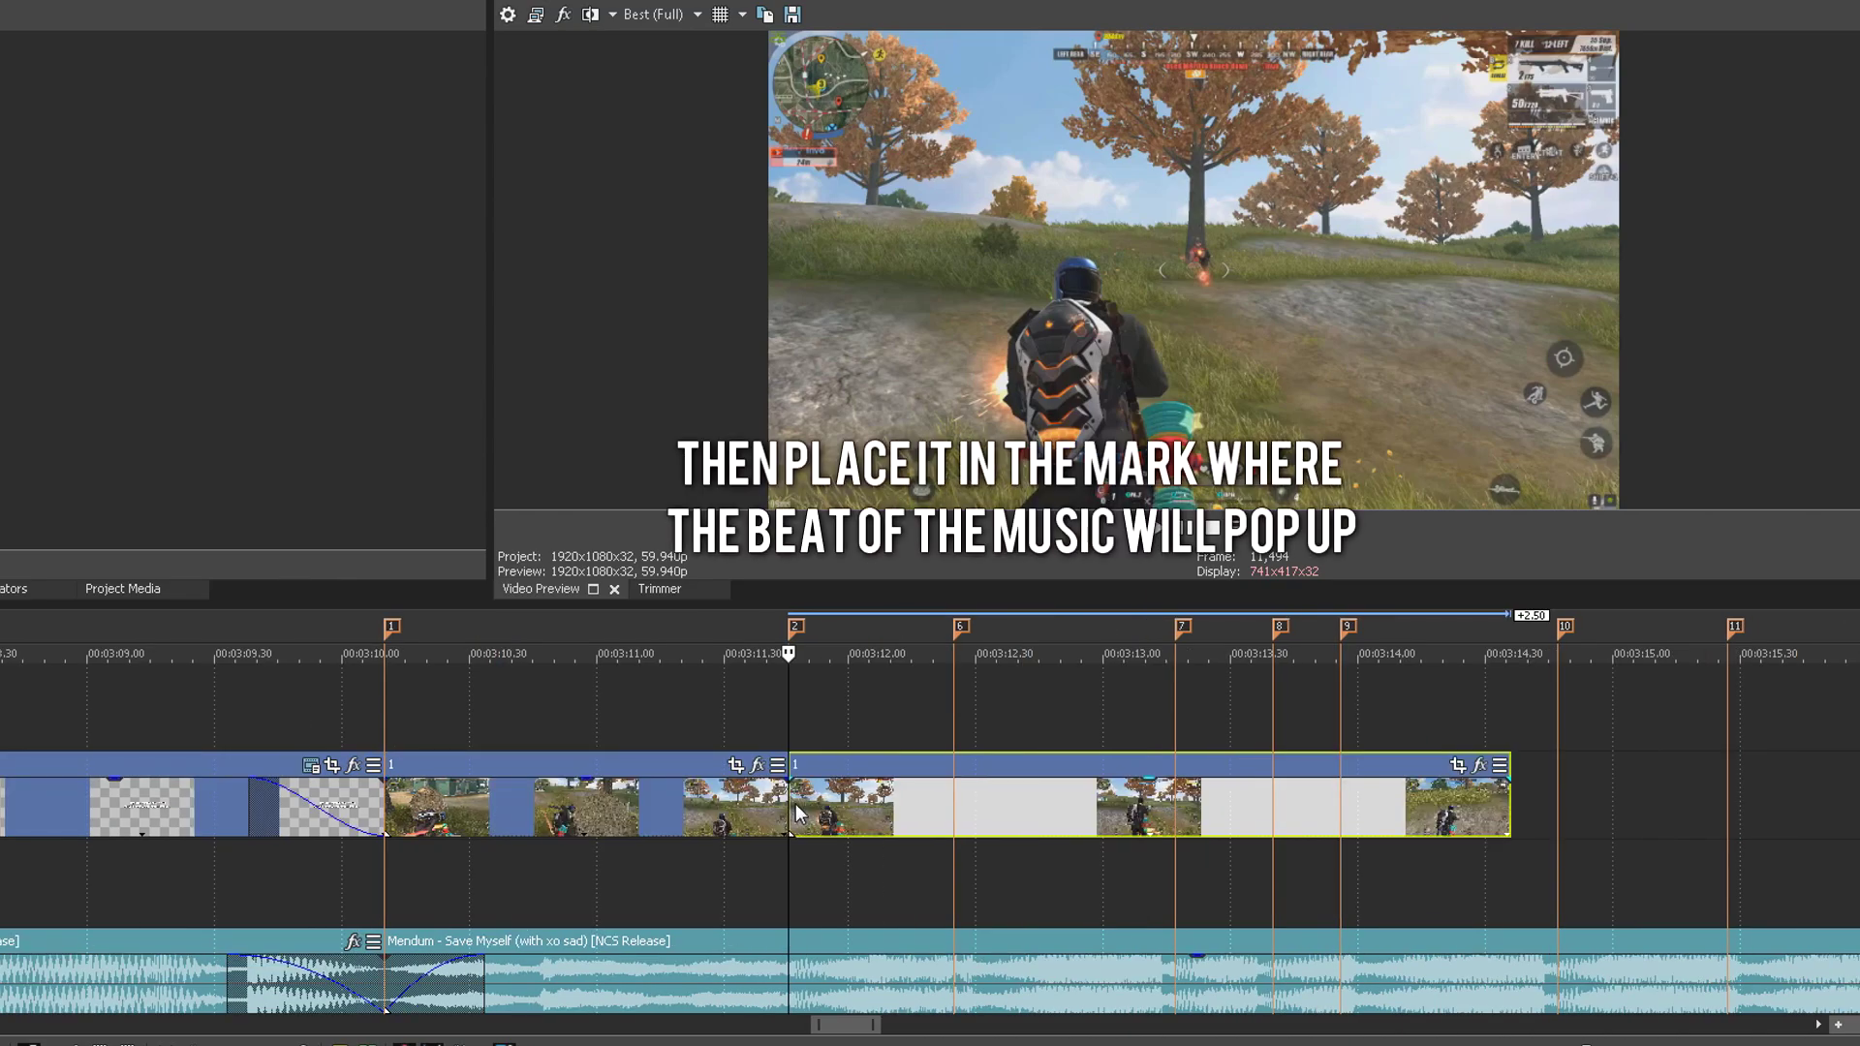
Step: Play on from the cut at marker 2, step back frame by frame to marker 6 and split the gameplay clip there
key("Right")
key("Right")
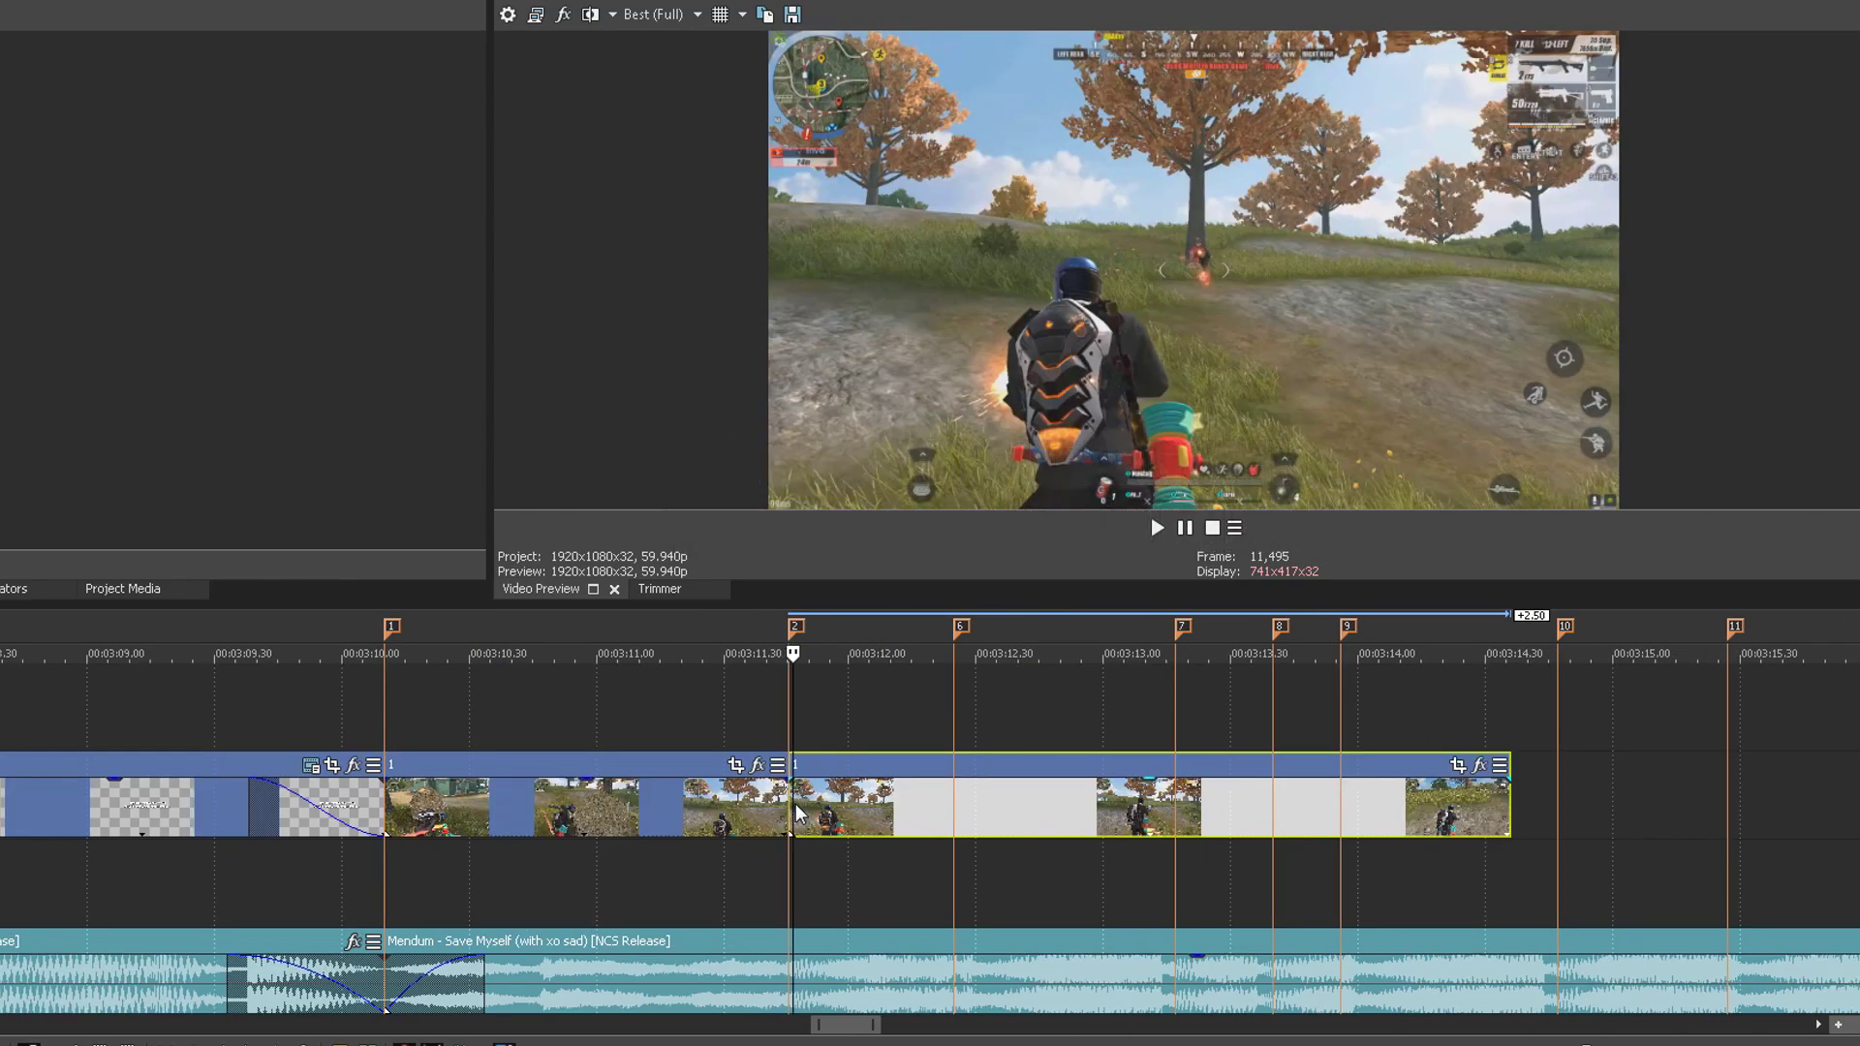
key("space")
key("space")
left_click(948, 810)
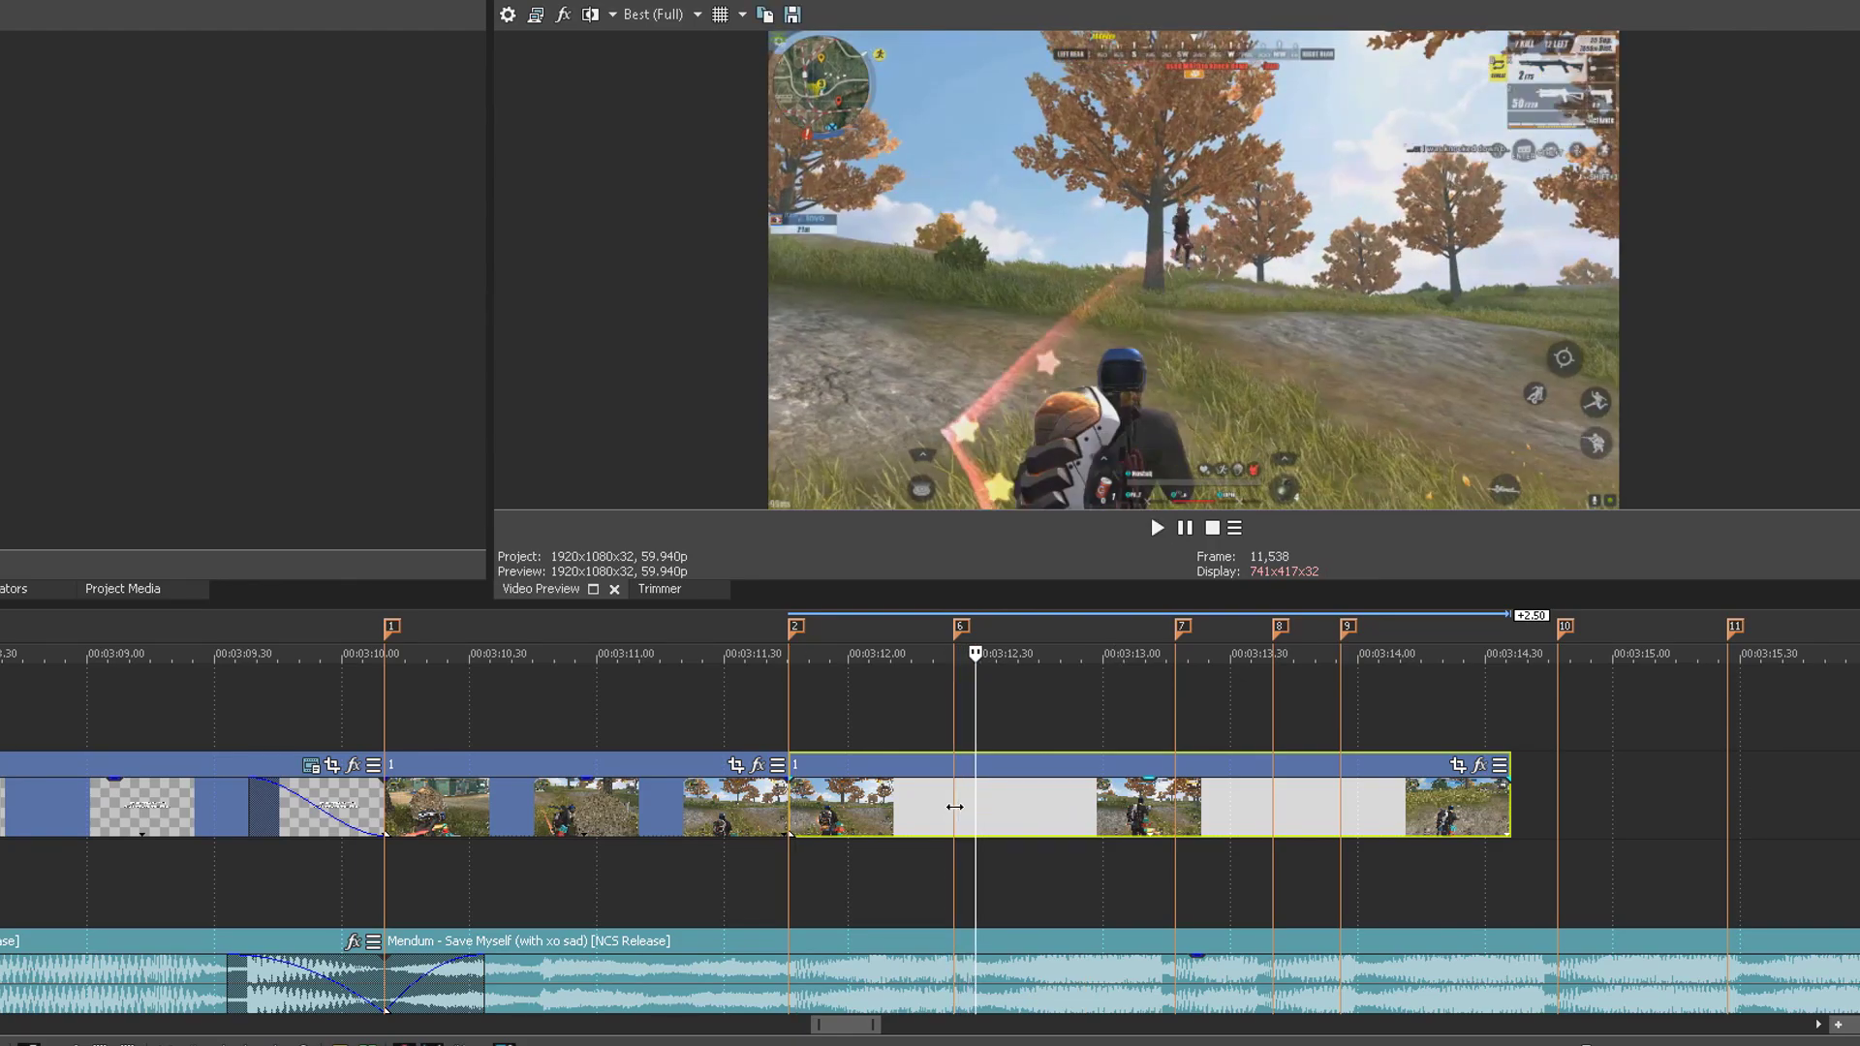
key("Left")
key("Left")
key("Left")
key("Left")
key("Left")
key("Left")
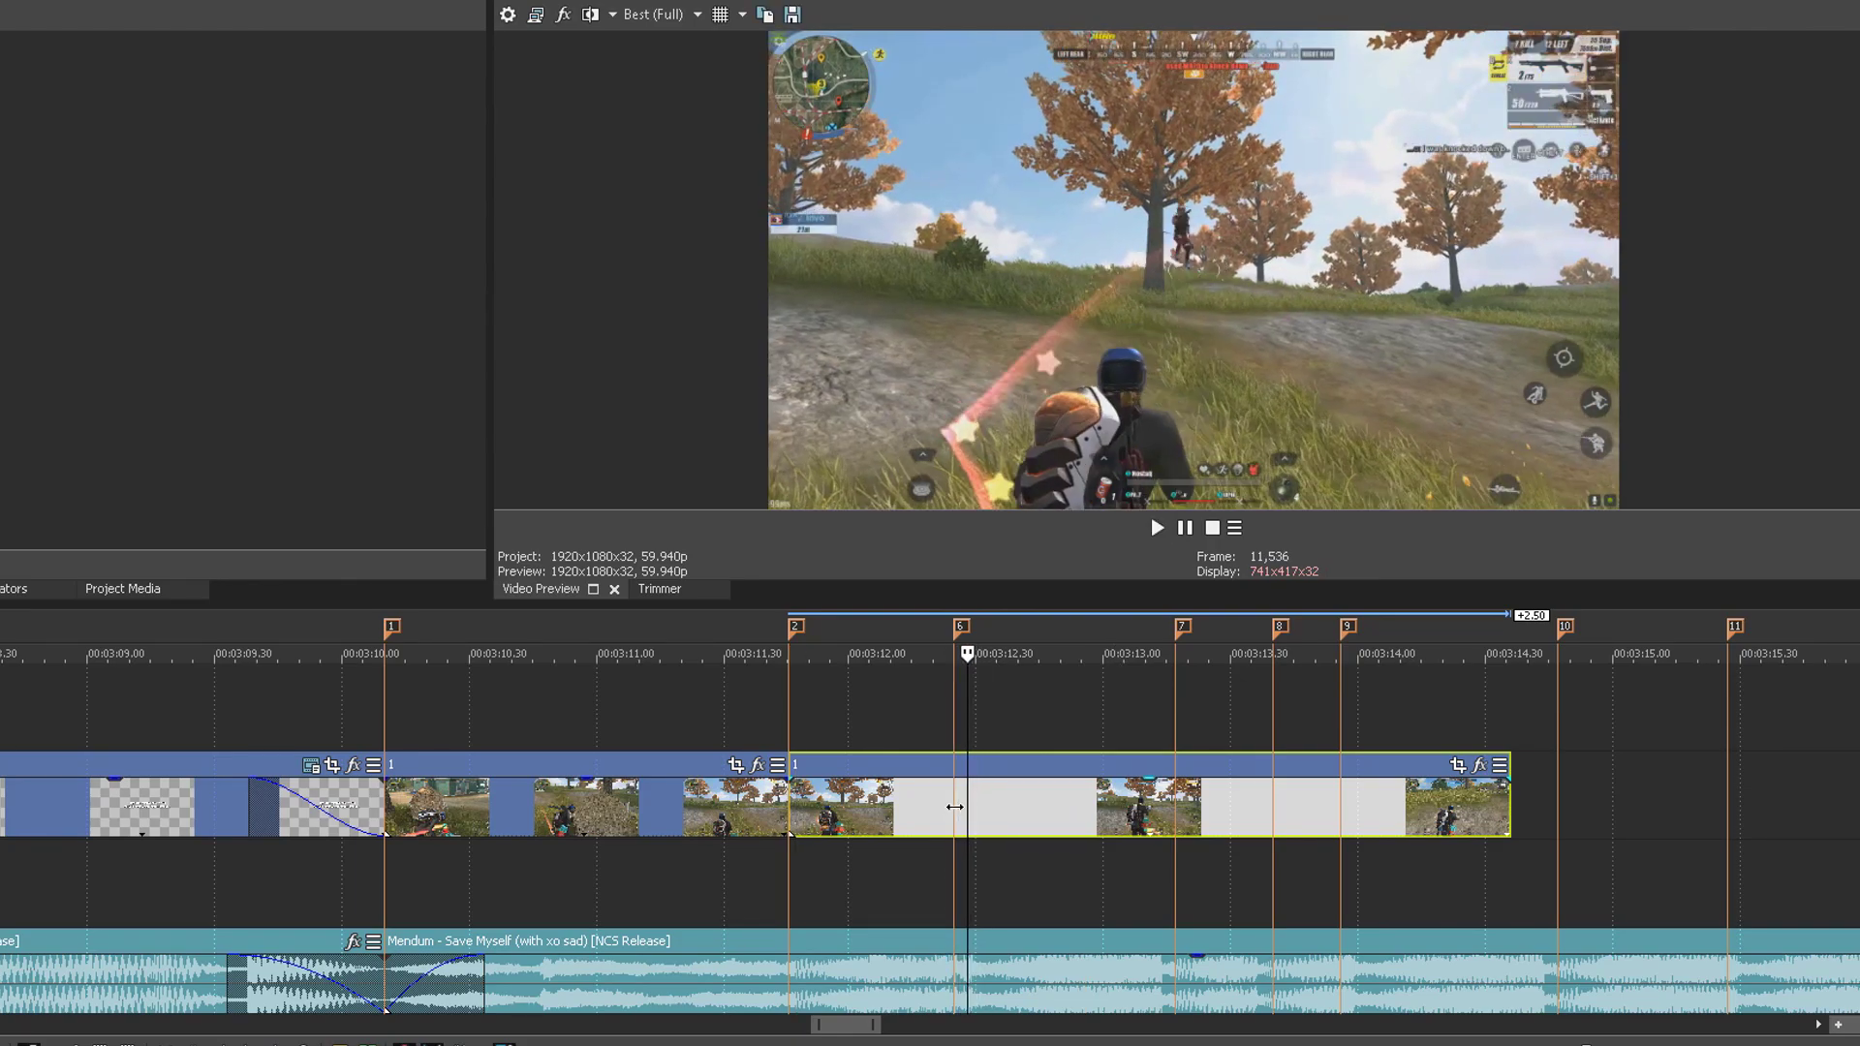
key("s")
Step: Play back the cut gameplay clips against the beat markers
key("space")
key("space")
key("space")
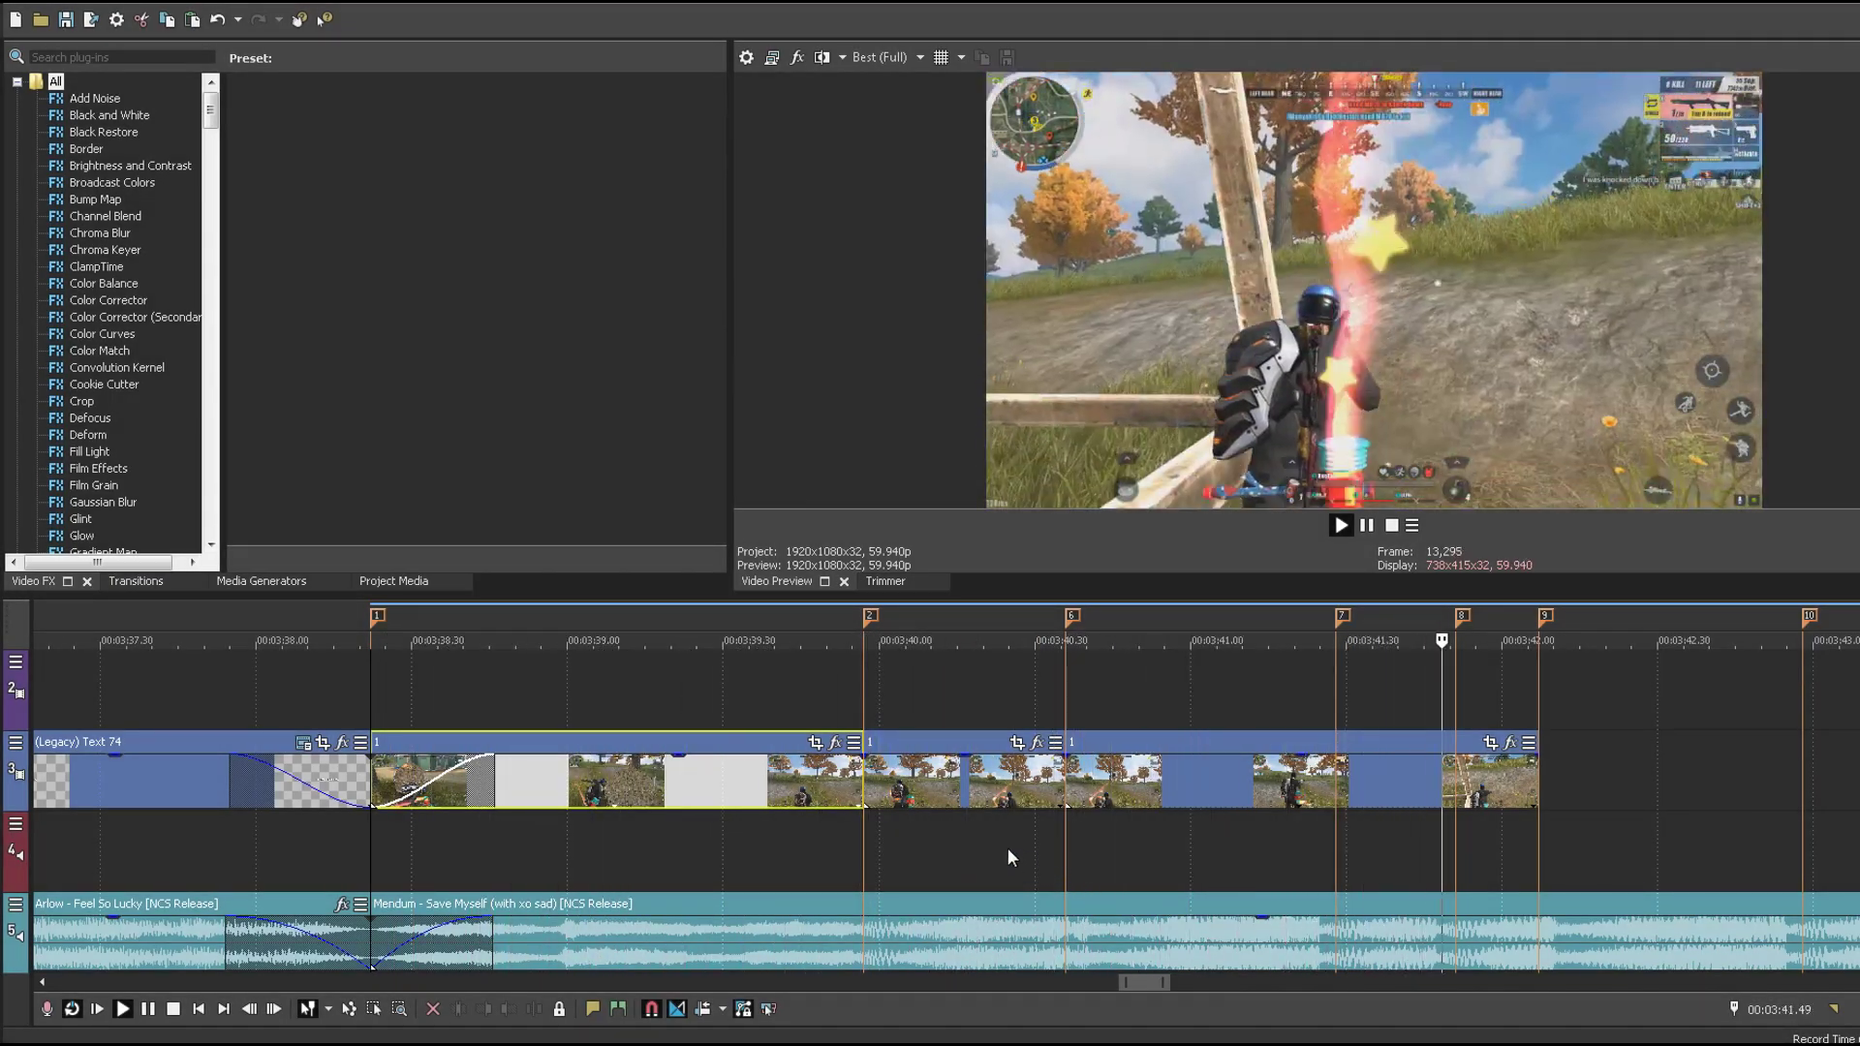
key("space")
Step: Split the clip between markers 2 and 6 at 20 frames after its start, at frame 13,204
left_click(895, 788)
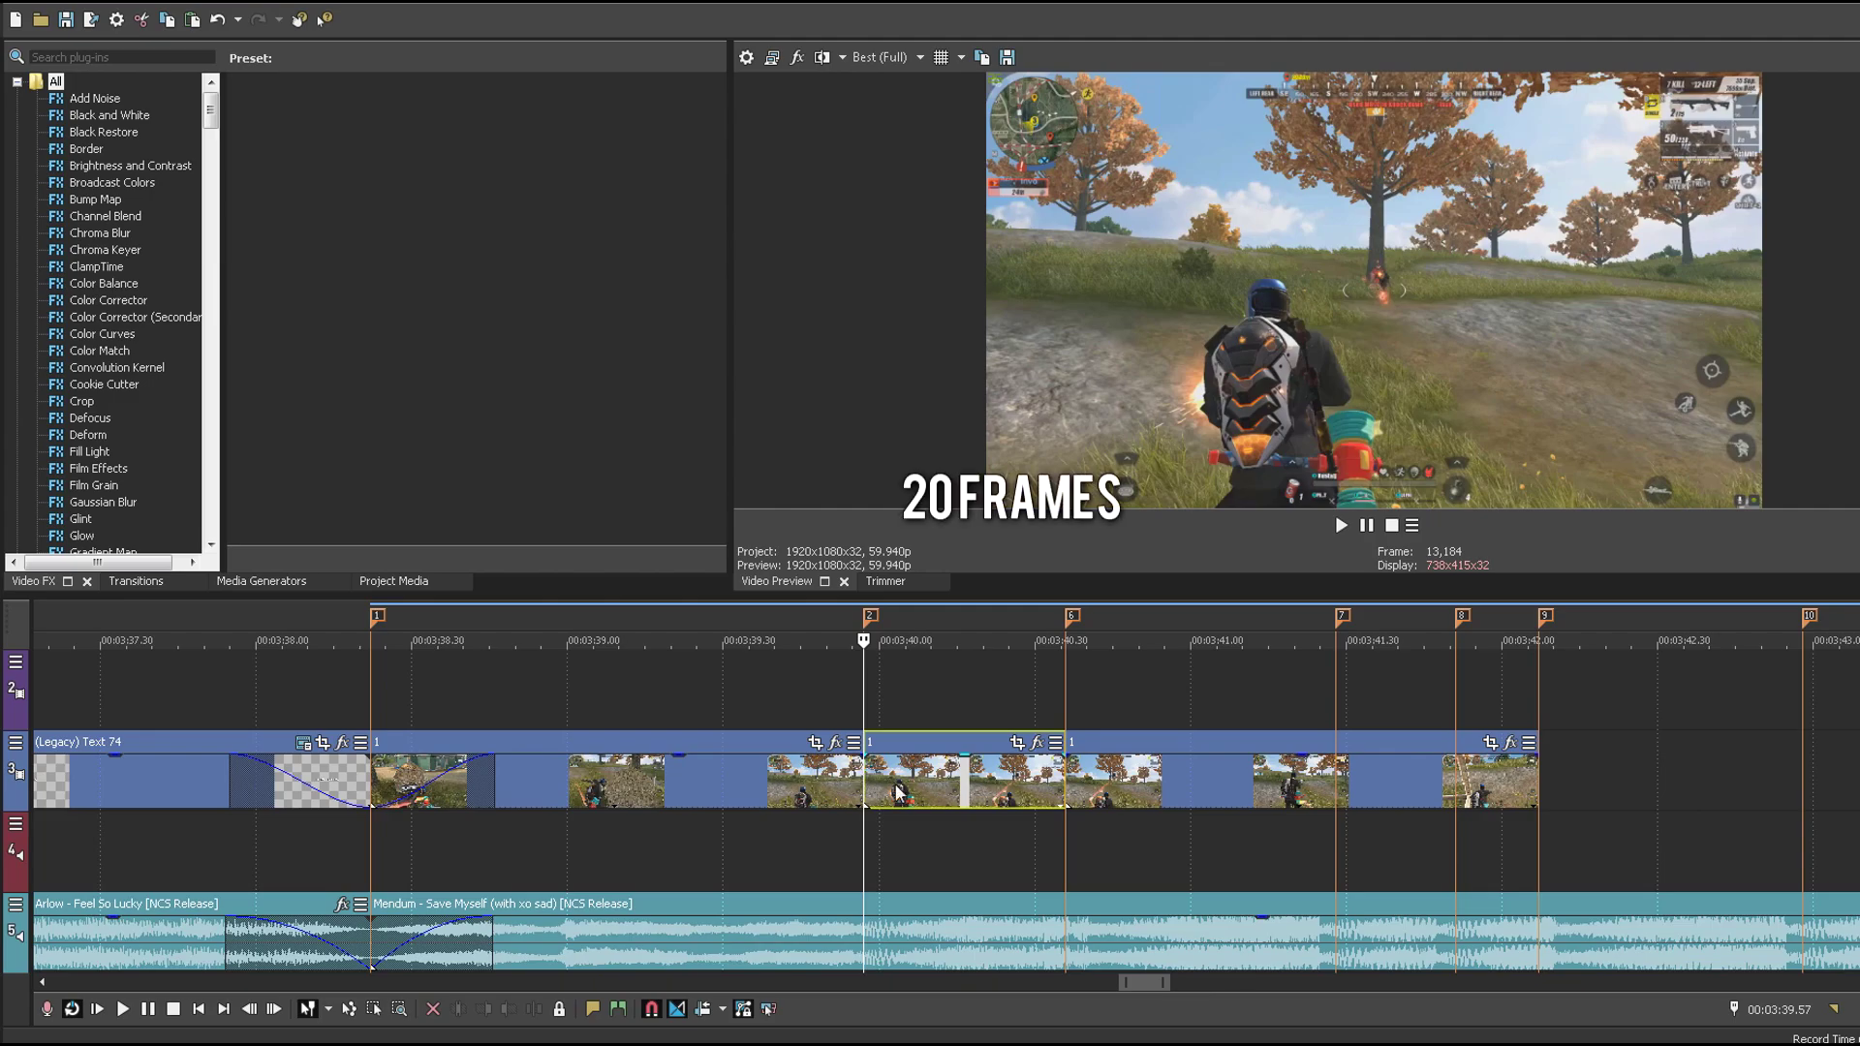
key("Right")
key("Right")
key("Right")
key("Right")
key("Right")
key("Right")
key("Right")
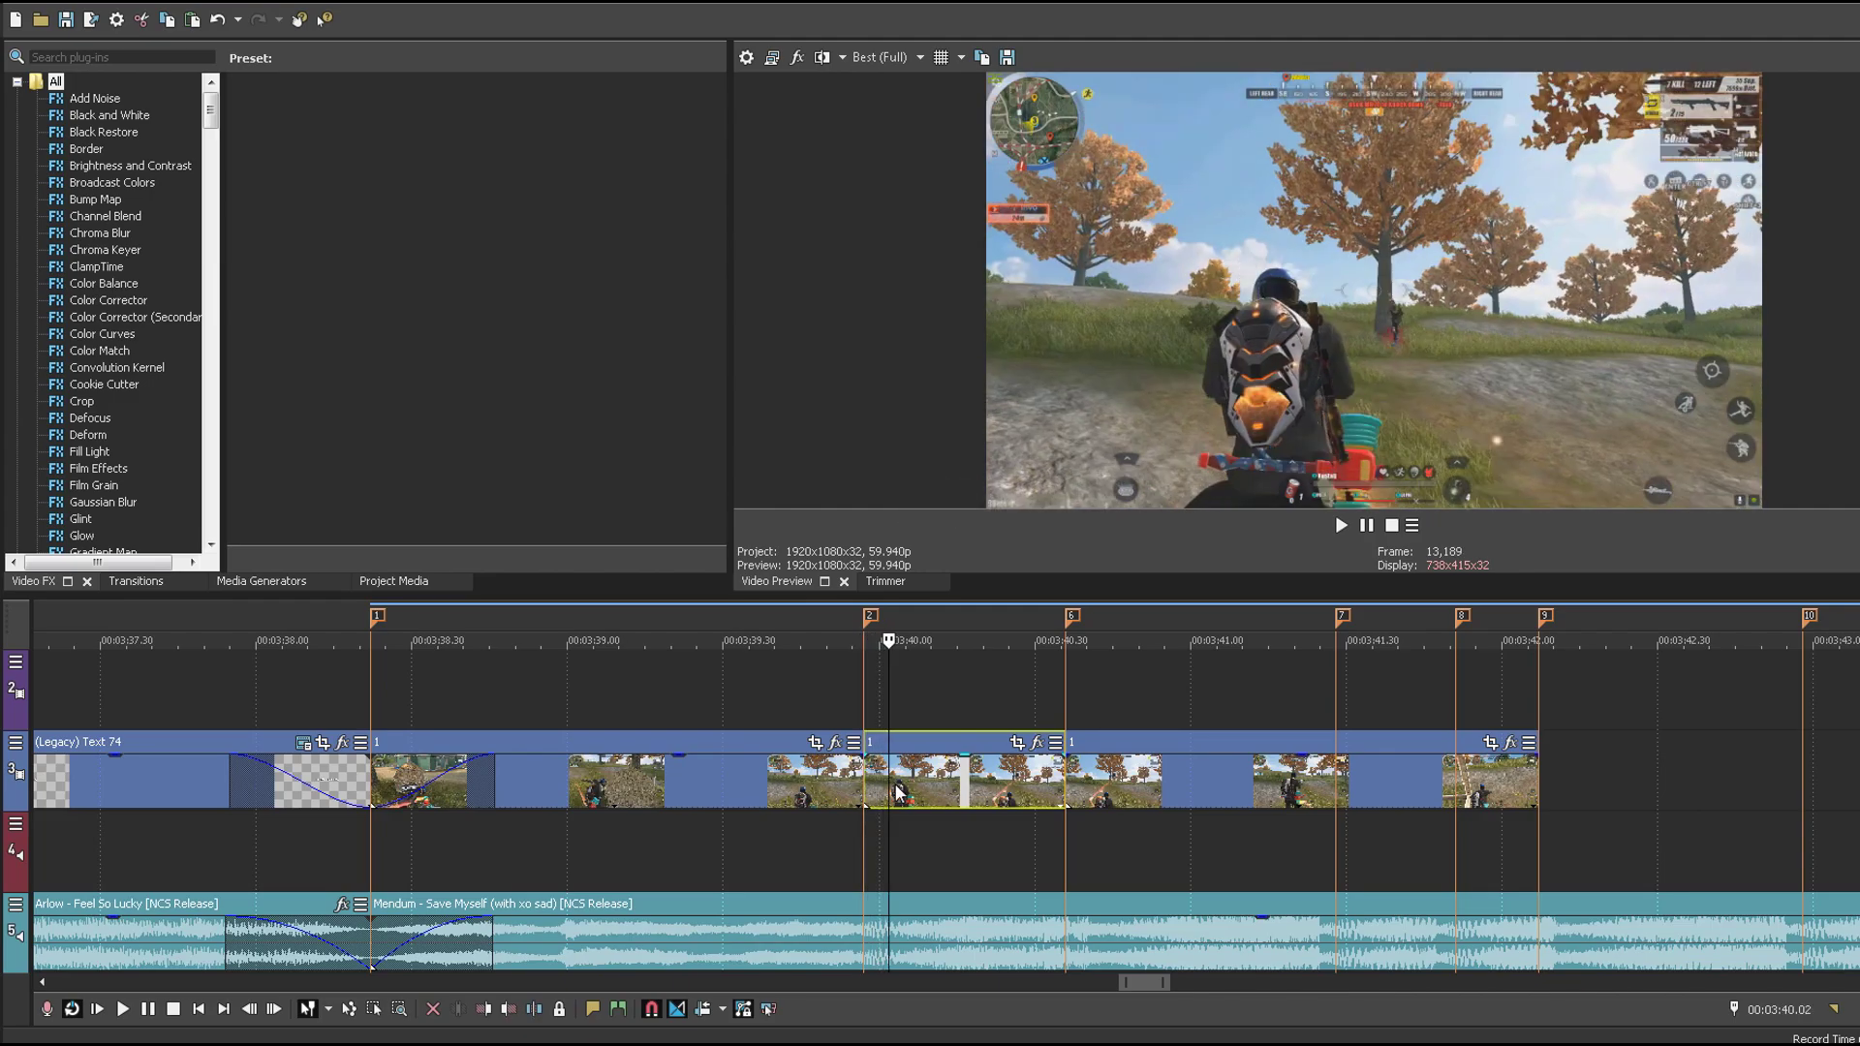
key("Right")
key("Right")
key("Right")
key("Right")
key("Right")
key("Right")
key("Right")
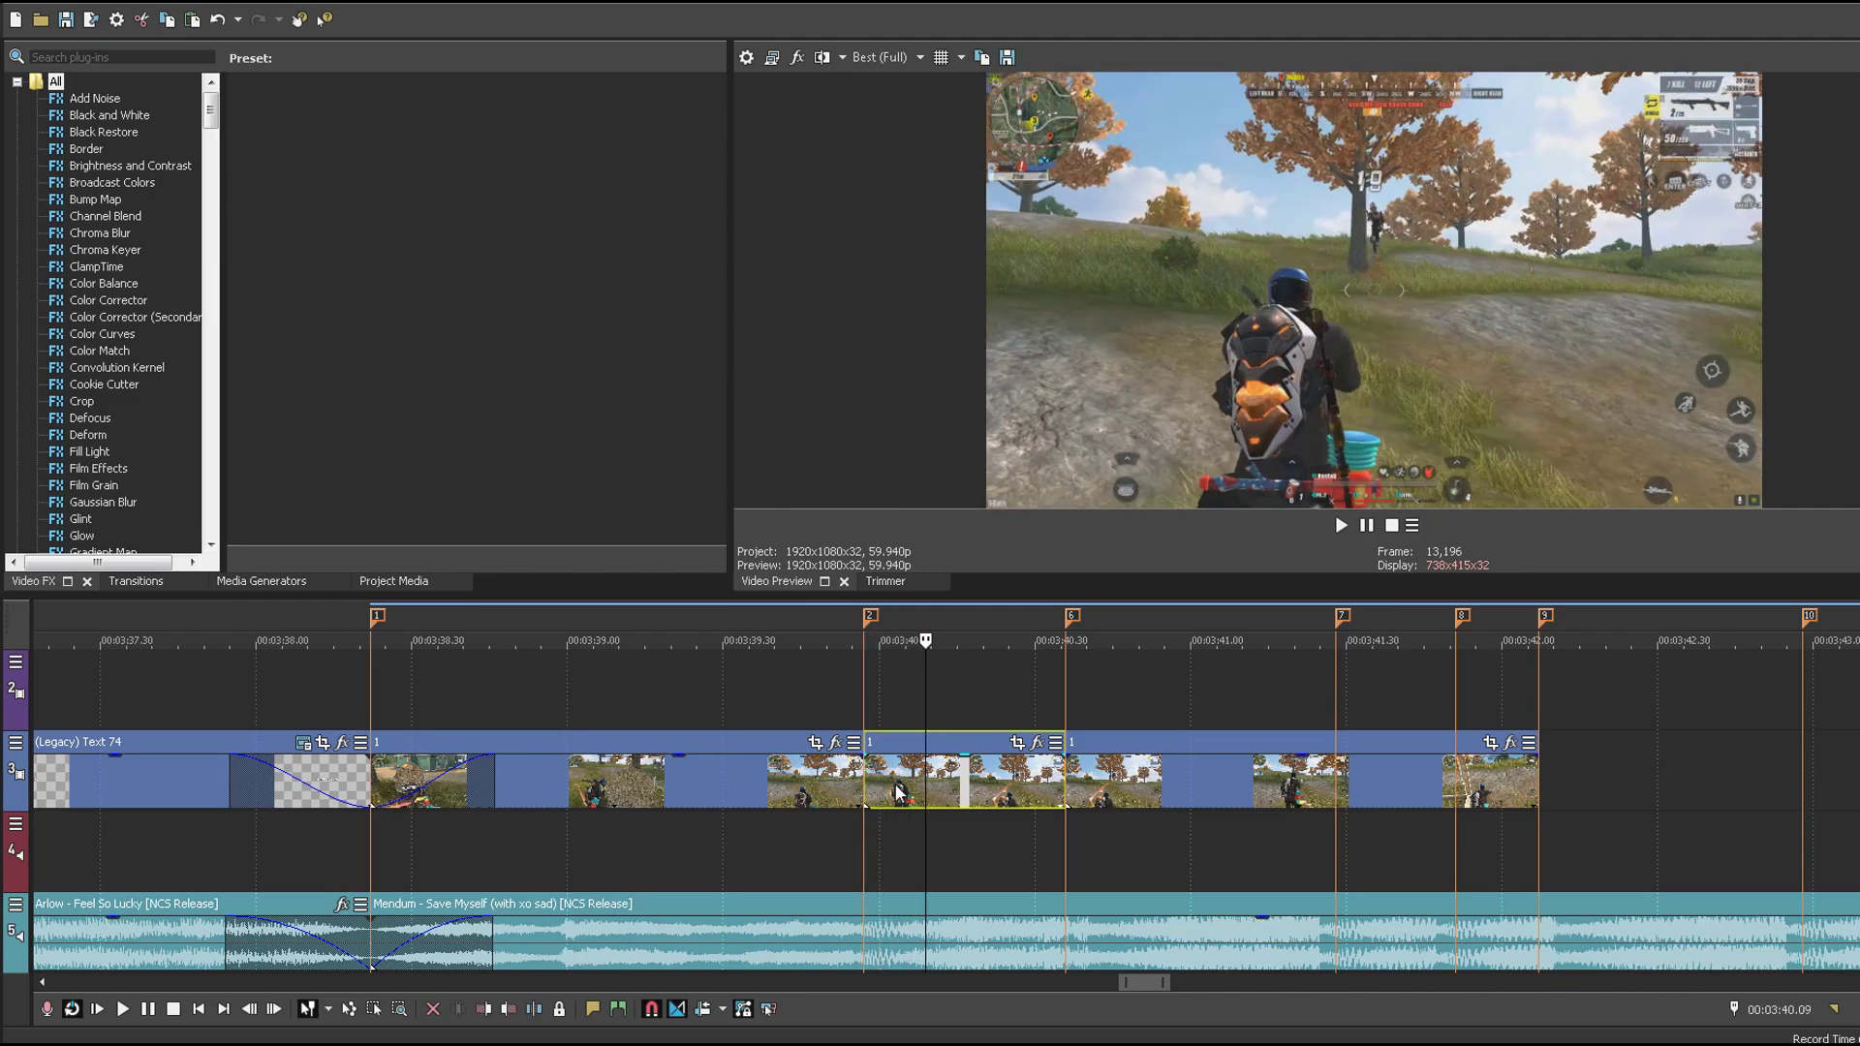
key("Right")
key("Right")
key("Right")
key("Right")
key("Right")
key("Right")
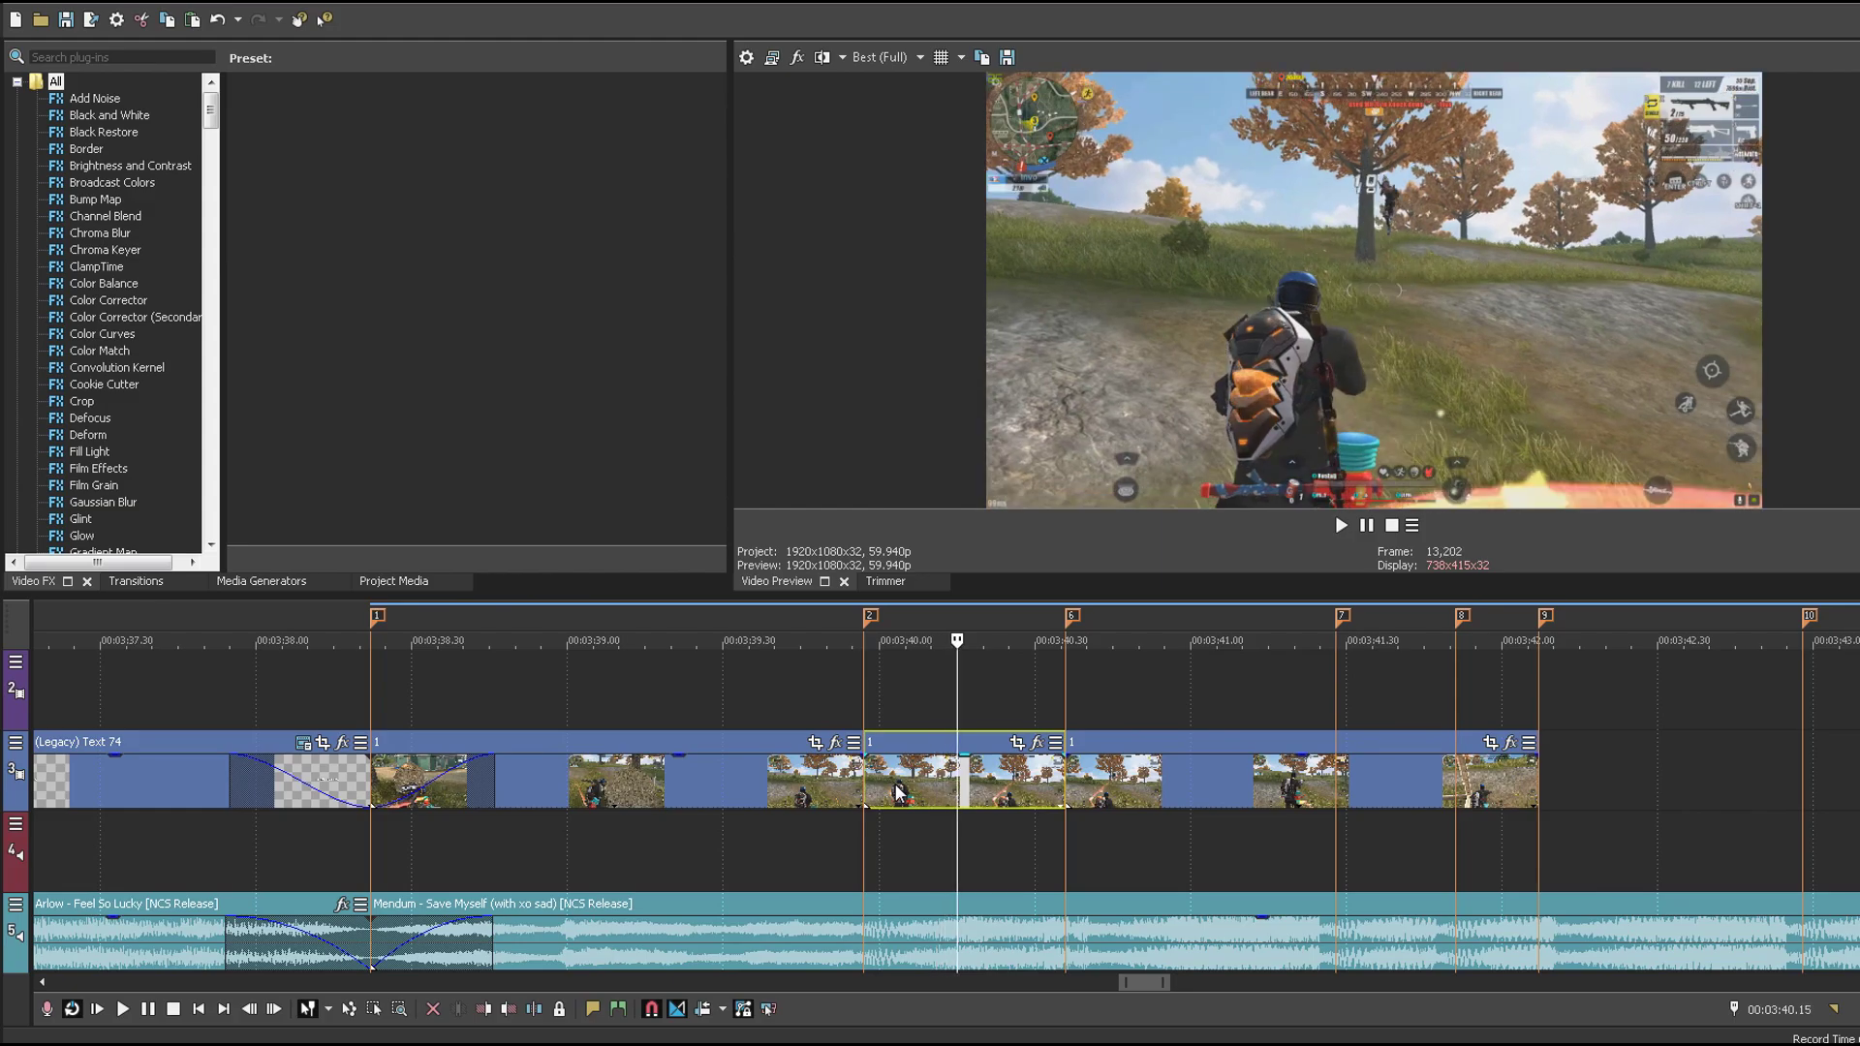
key("s")
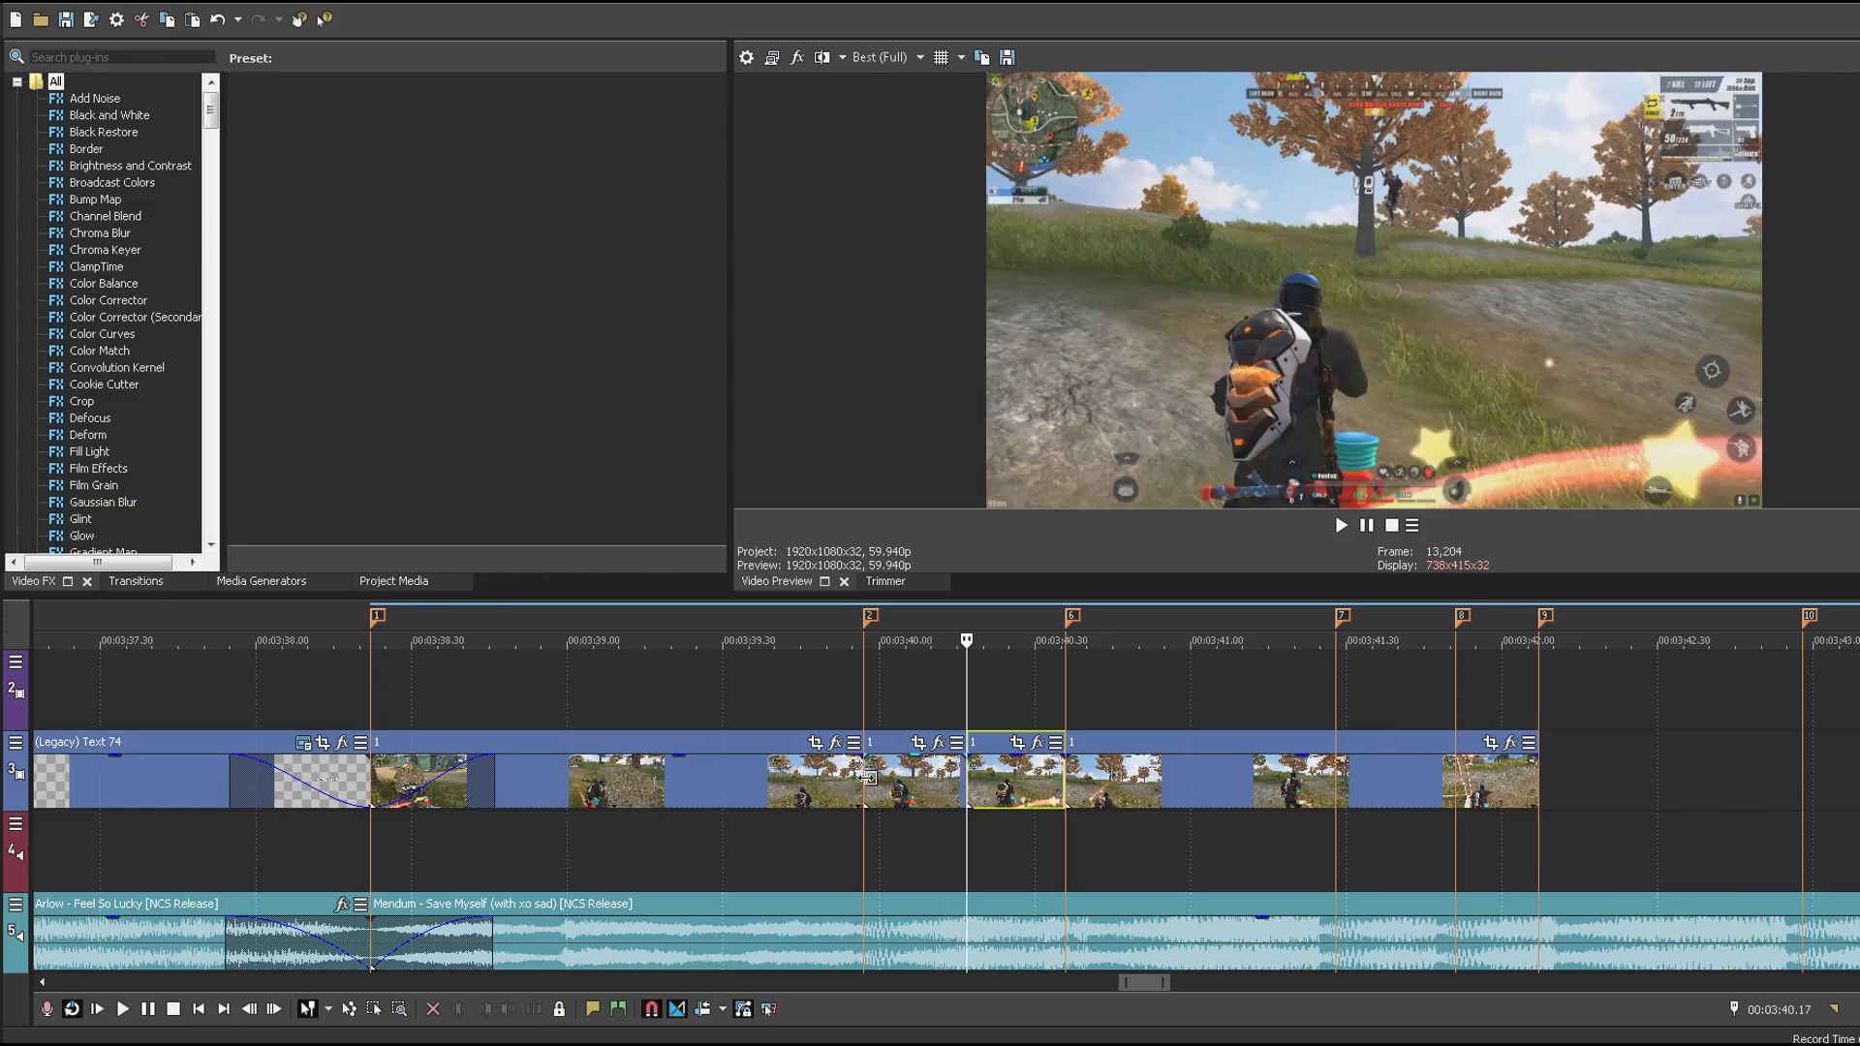
Step: Find the S_Shake effect by searching for "shake" and apply it to the 20-frame clip starting at marker 2
left_click(869, 777)
left_click(61, 54)
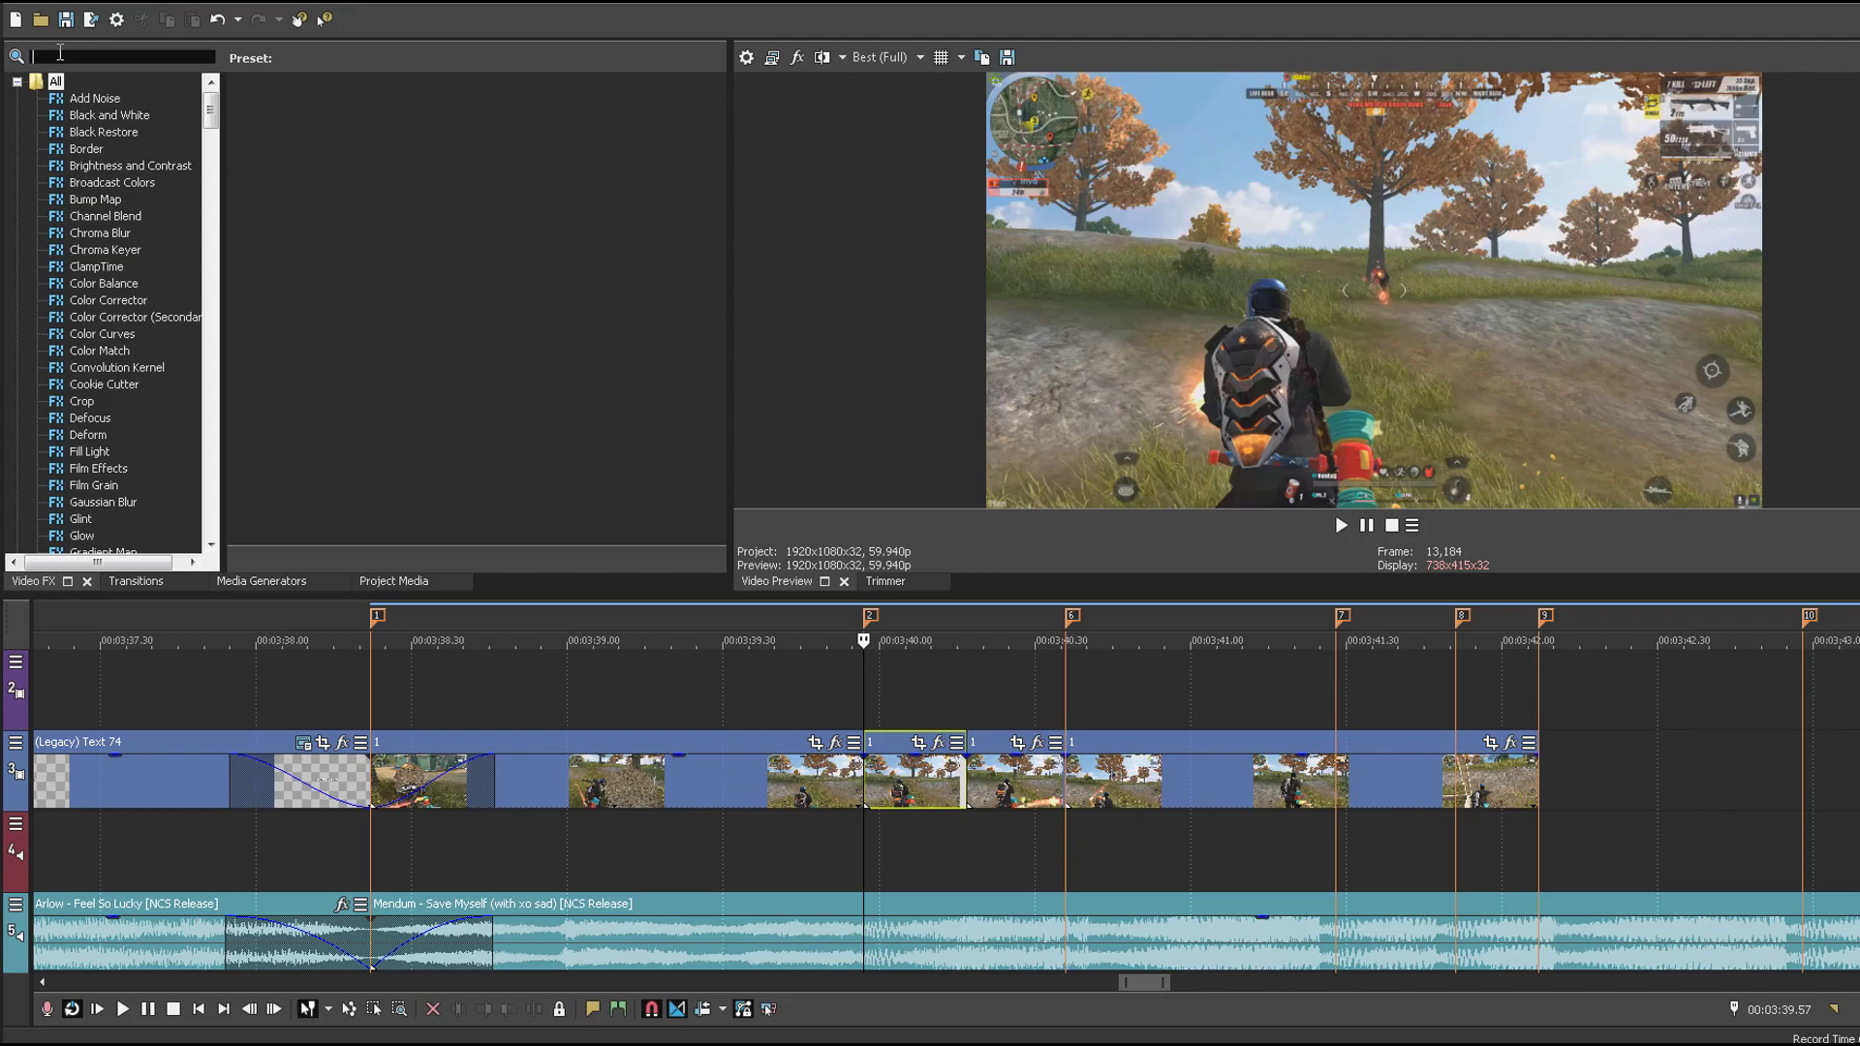
type("sh")
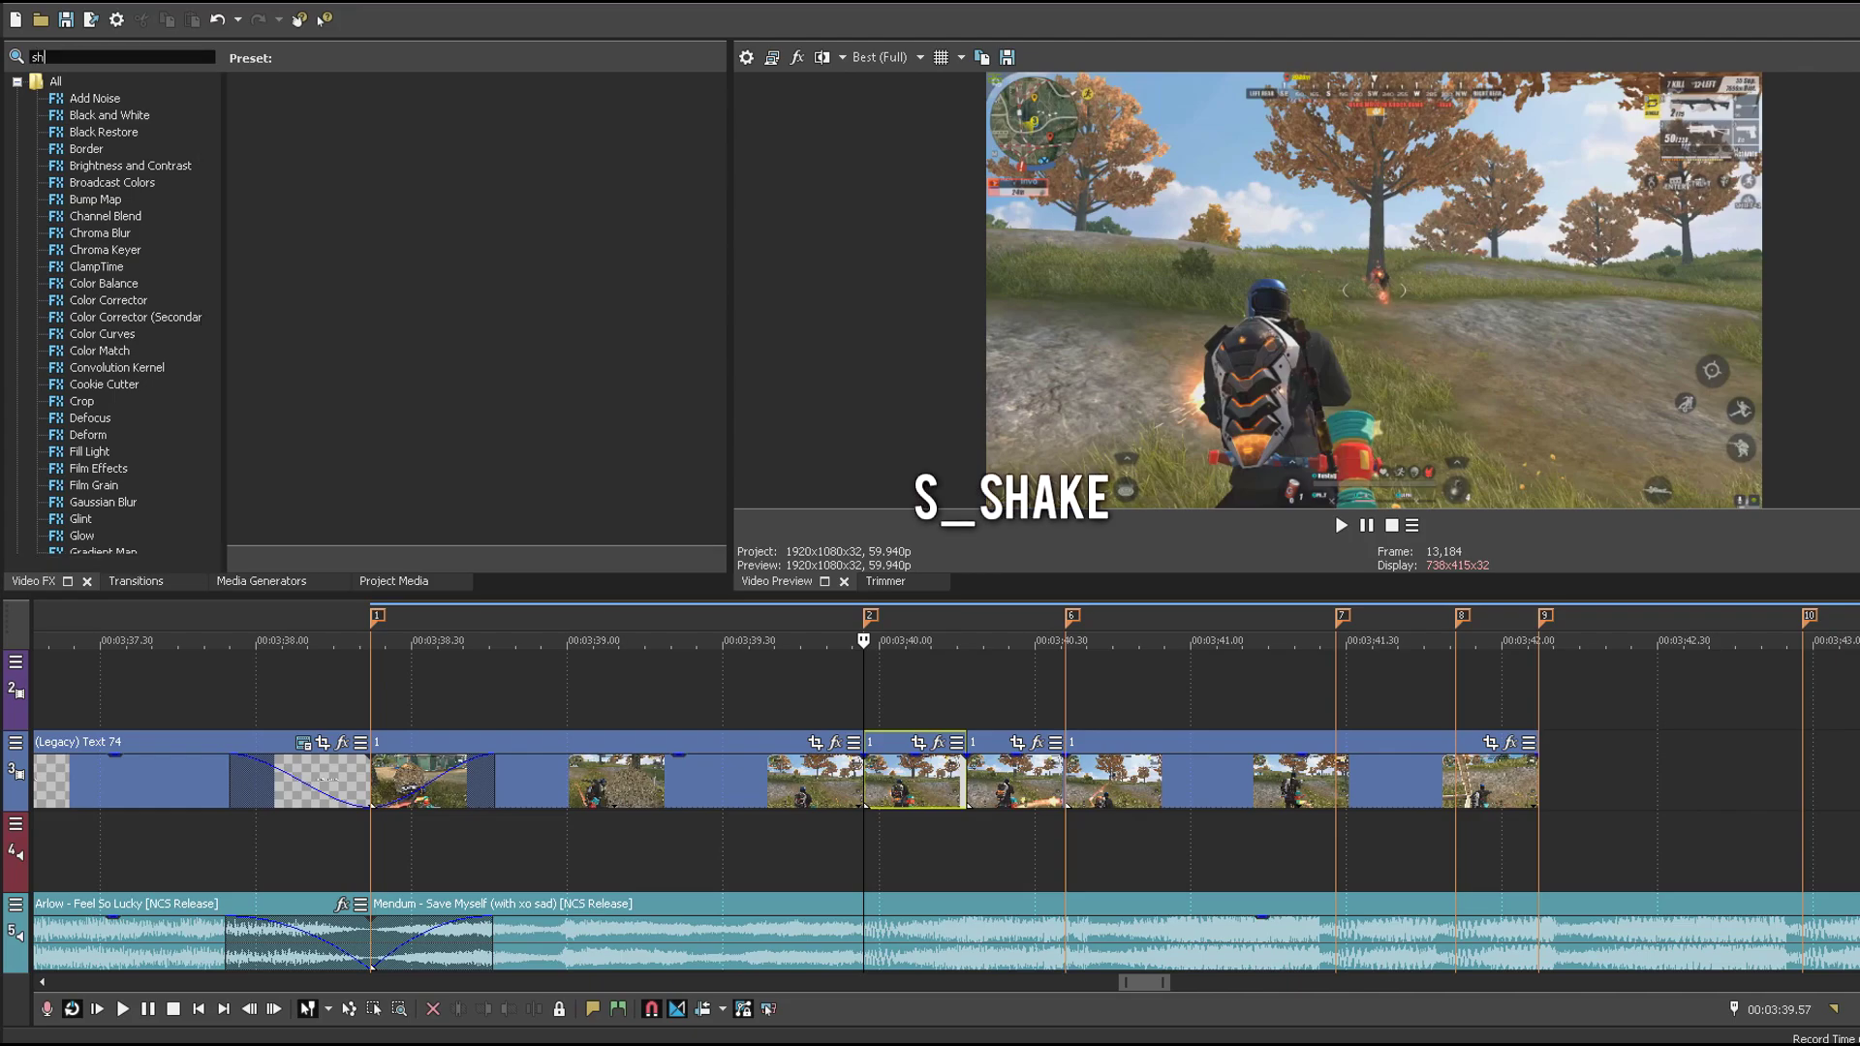
type("ake")
left_click(90, 114)
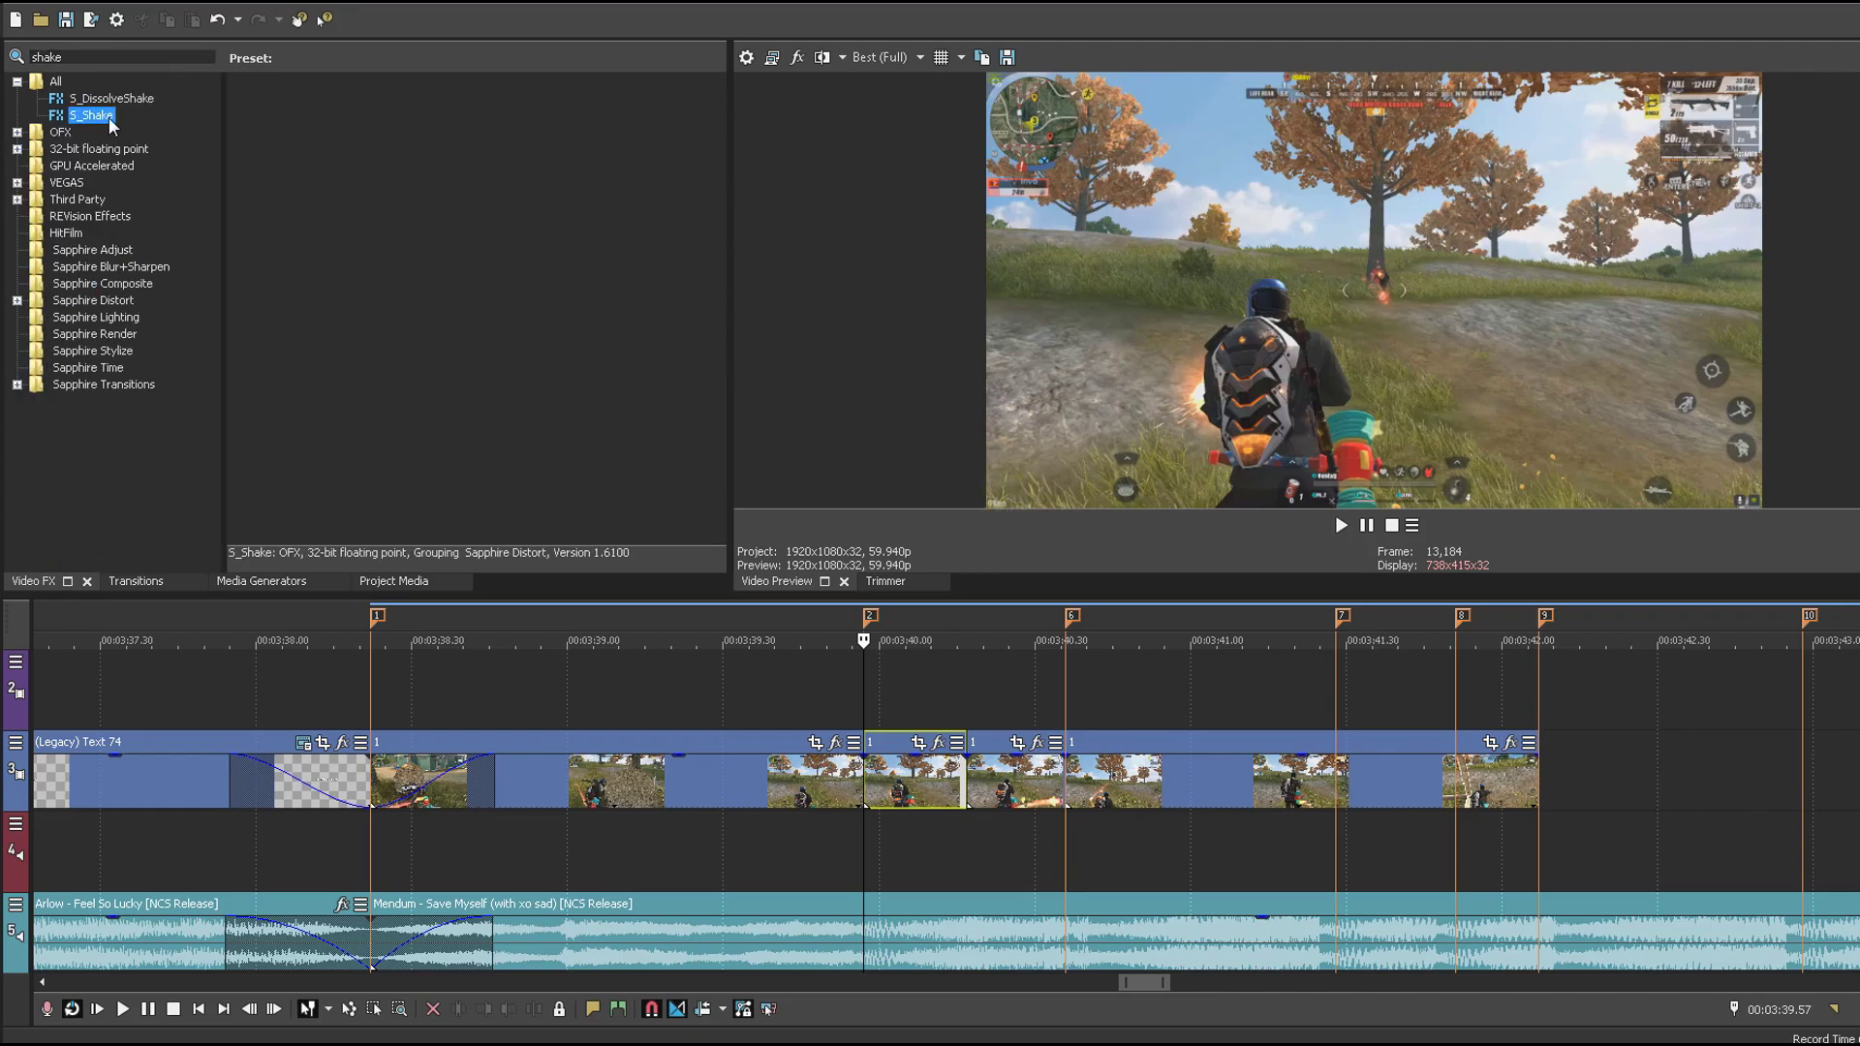
left_click_drag(291, 120, 928, 769)
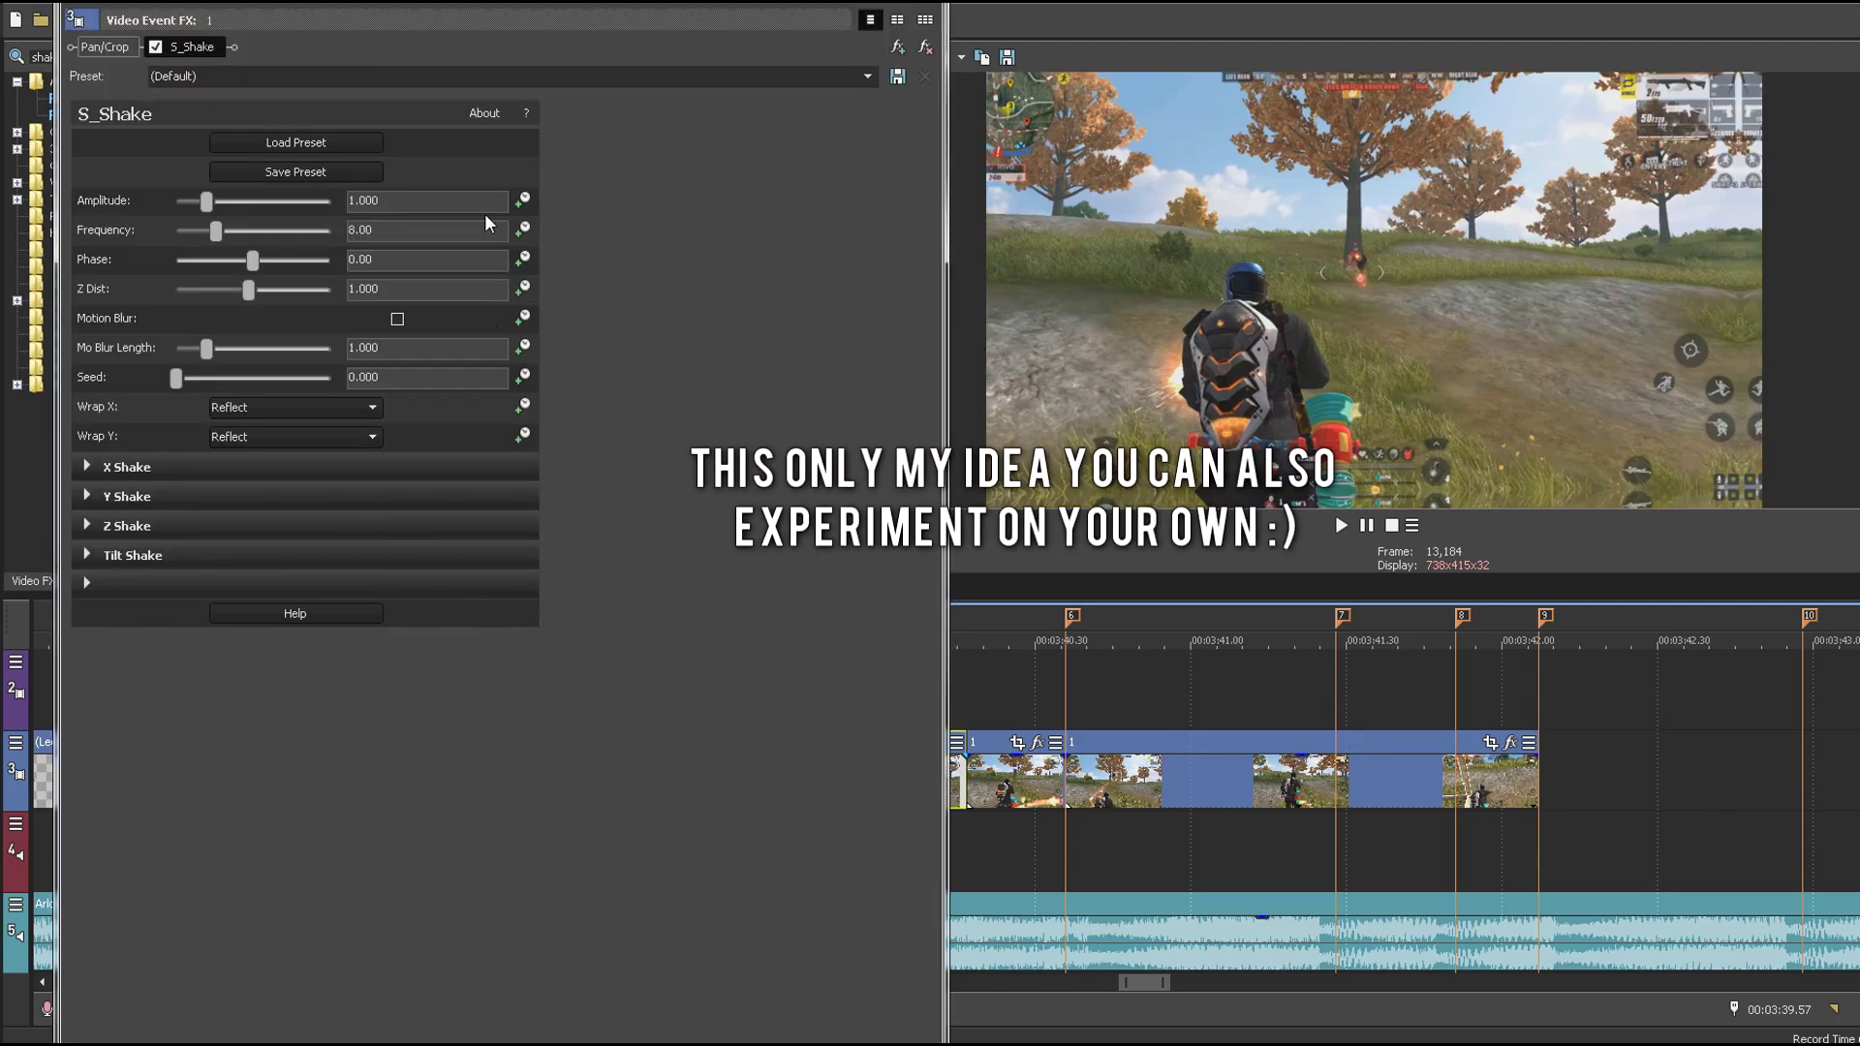
Step: Animate the Amplitude and Frequency of S_Shake and set them to 0.000 and 0.10 at the first frame
left_click(489, 201)
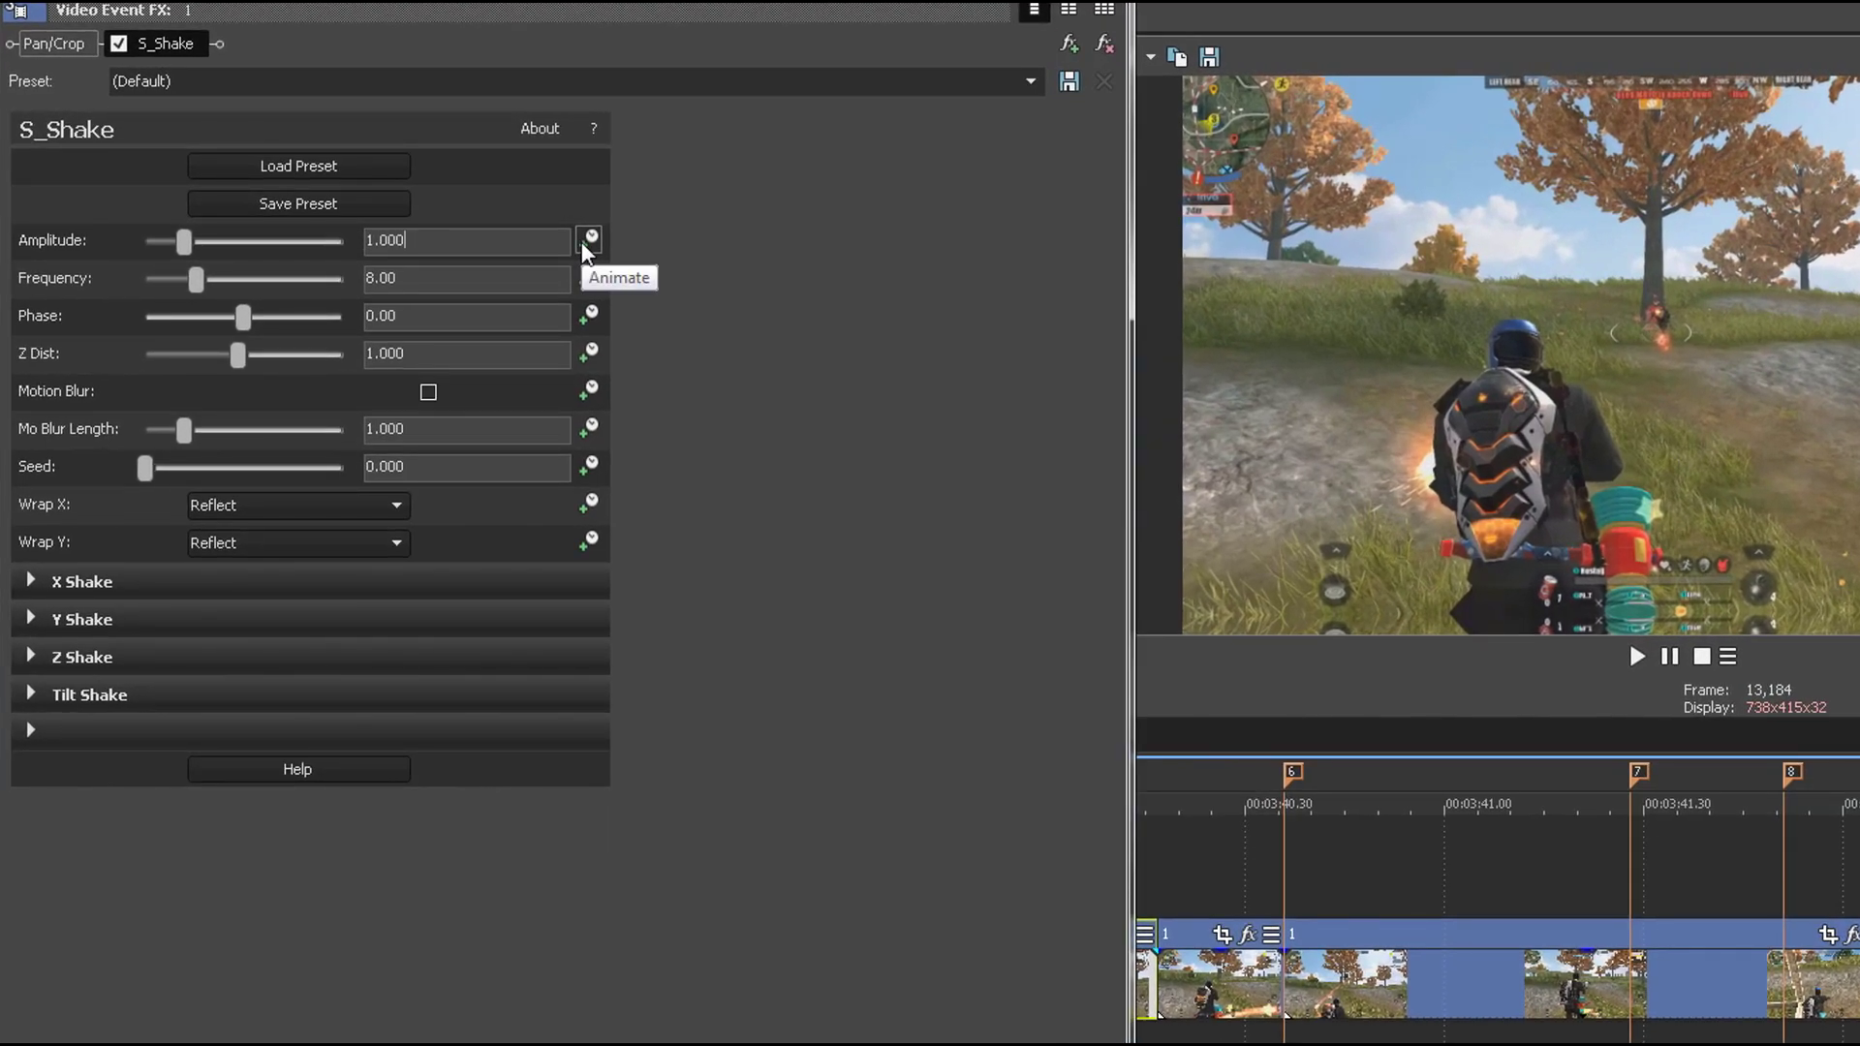
left_click(584, 244)
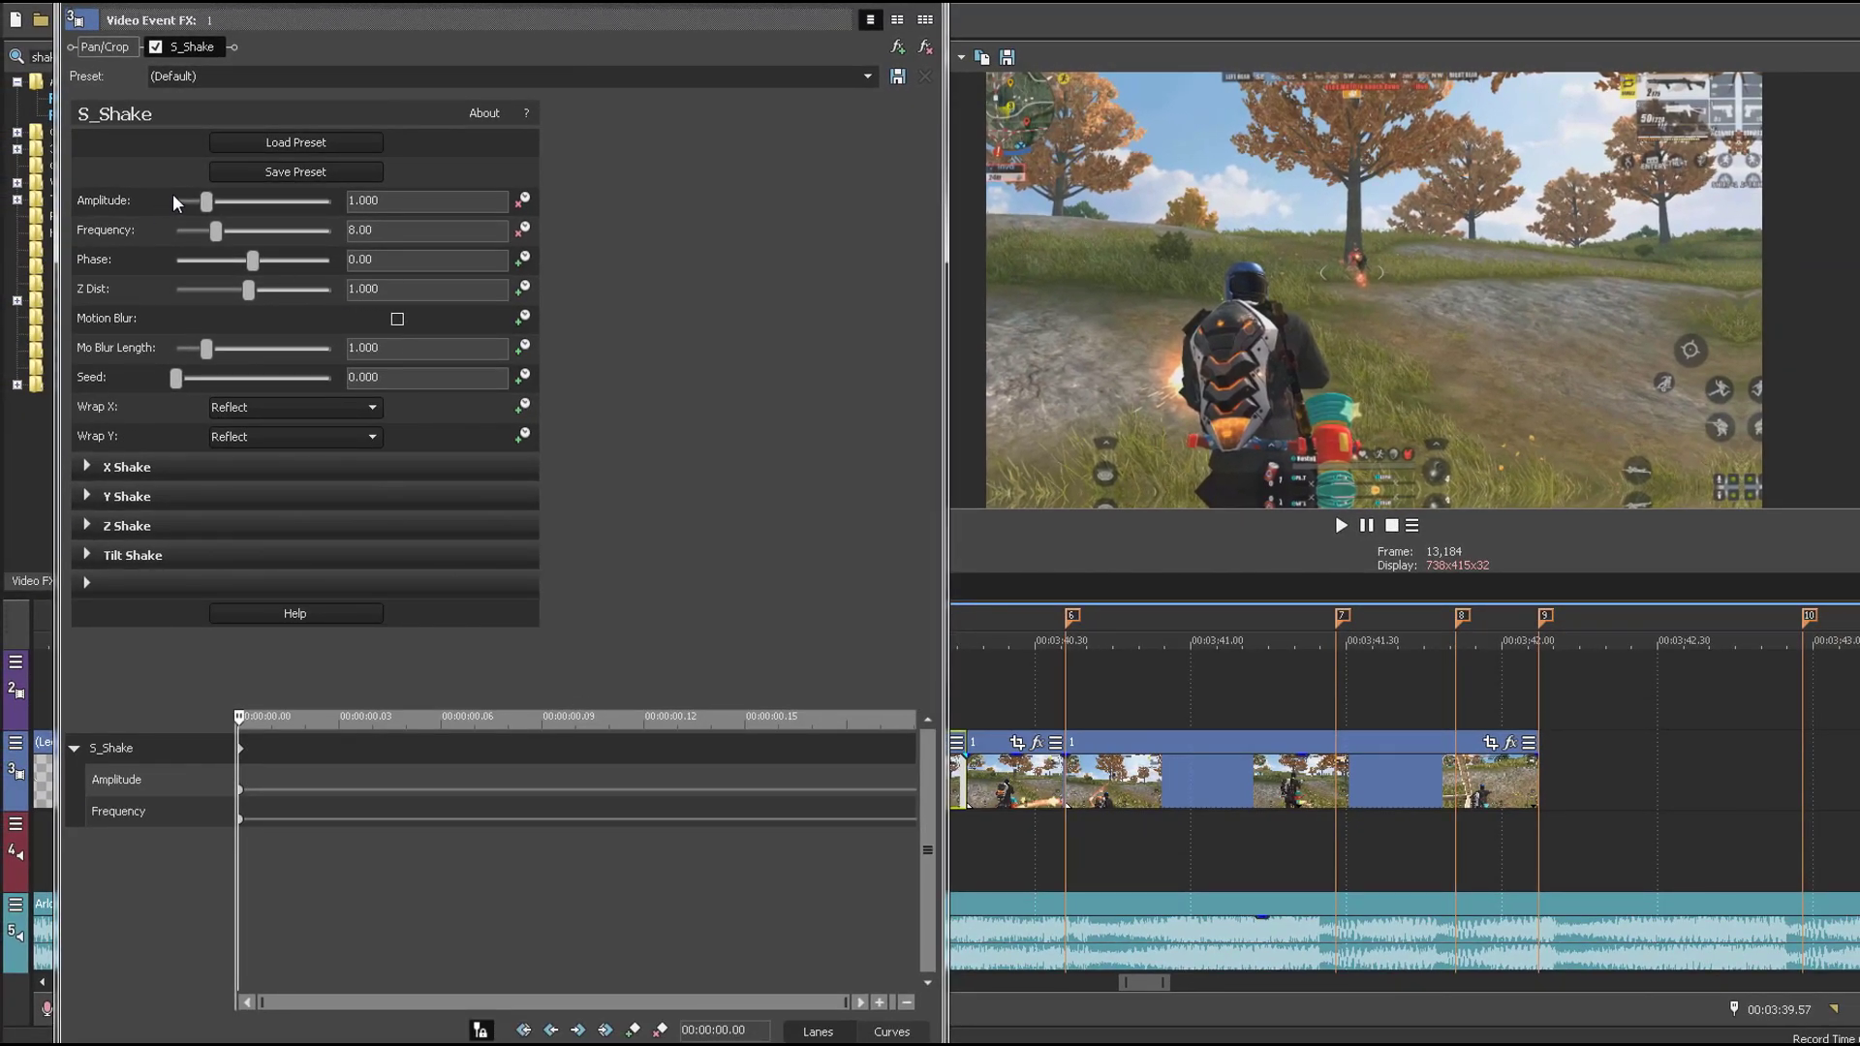
left_click_drag(207, 204, 167, 231)
Step: Set S_Shake's Amplitude to 1.000 and Frequency to 5.00 at 4 frames into the clip
left_click(321, 759)
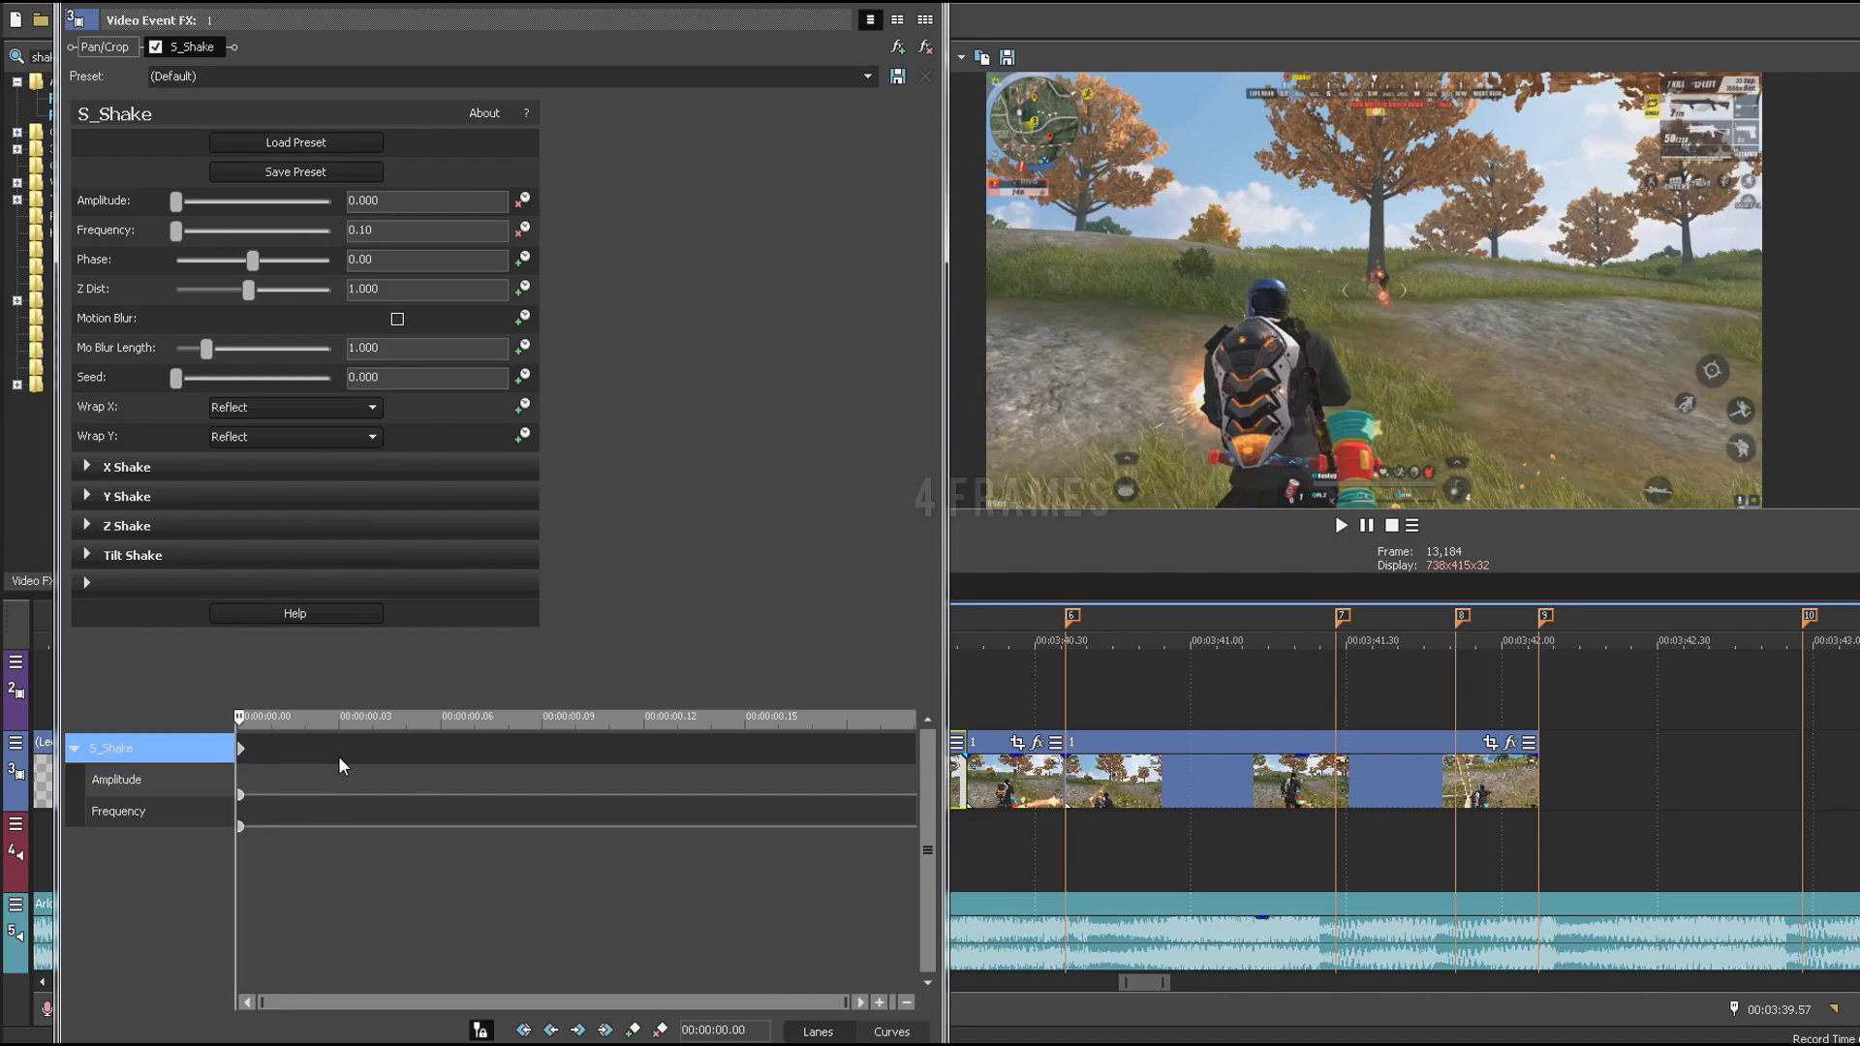
key("Right")
key("Right")
left_click(374, 765)
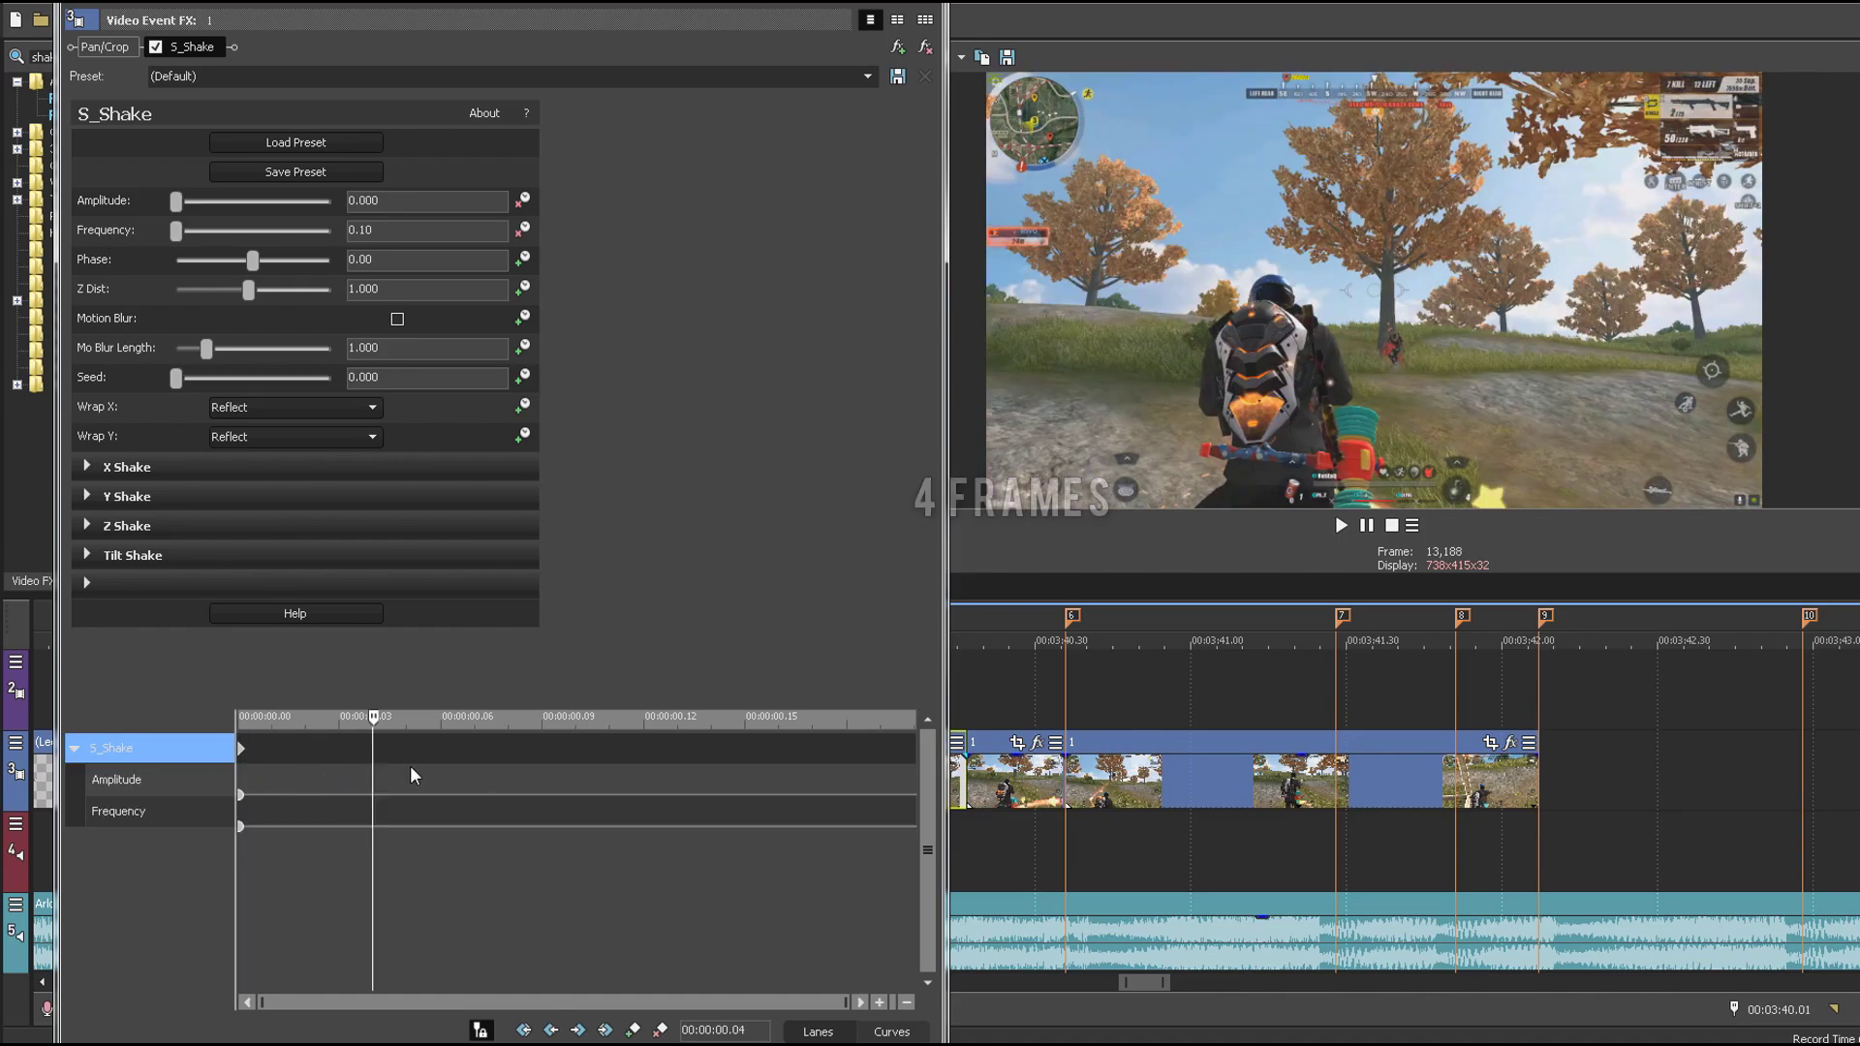
left_click(414, 201)
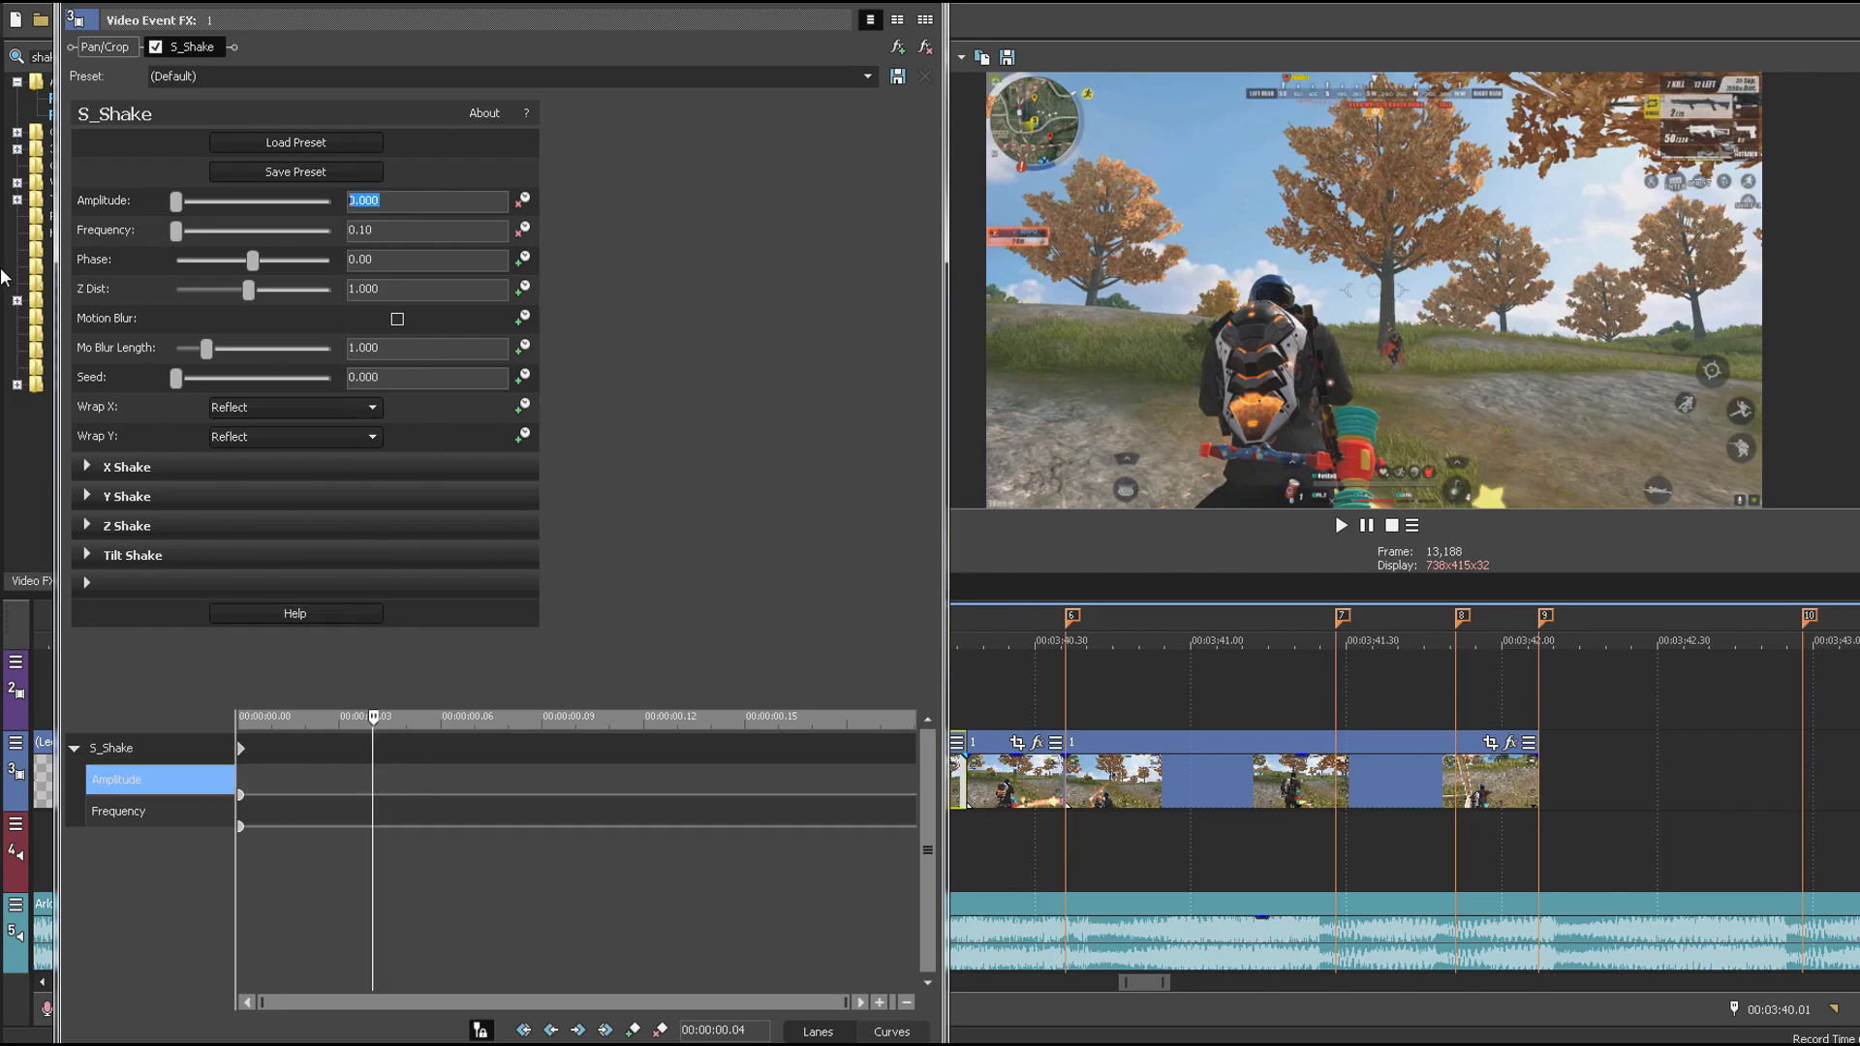
type("1")
key("Return")
left_click(379, 229)
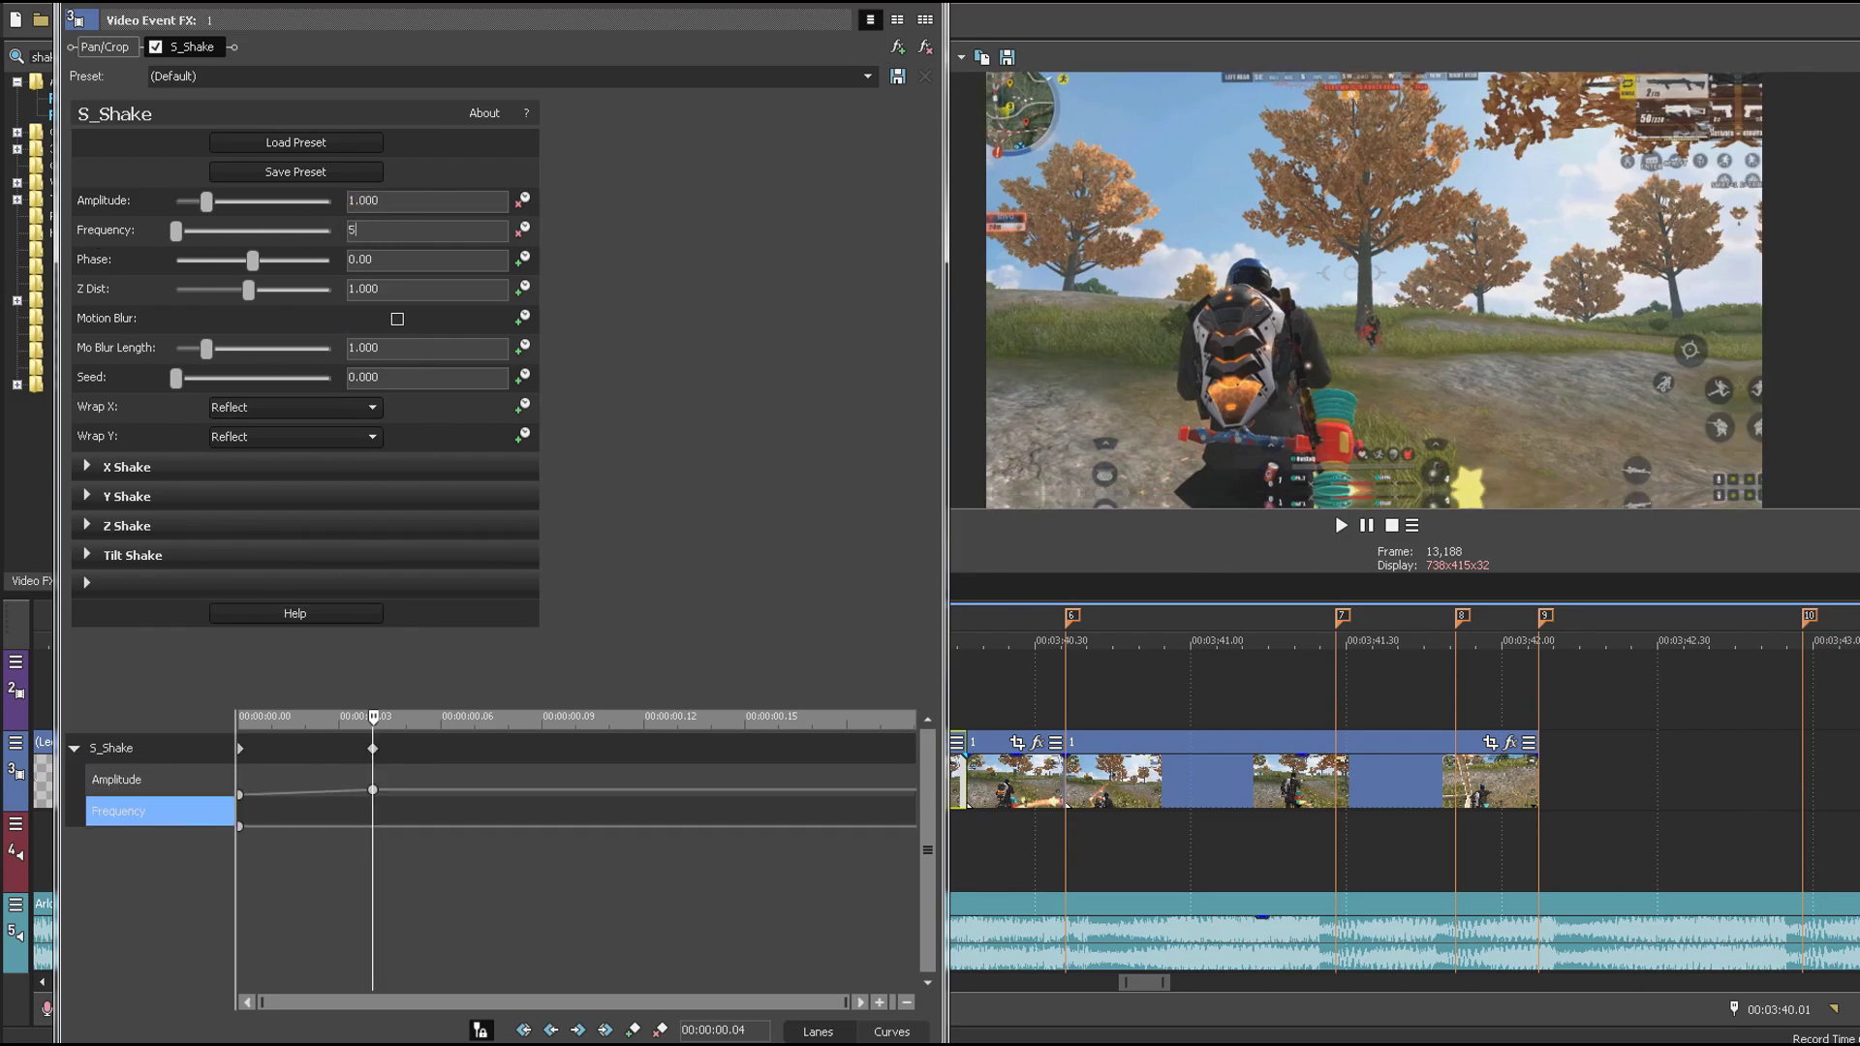
type("5")
key("Return")
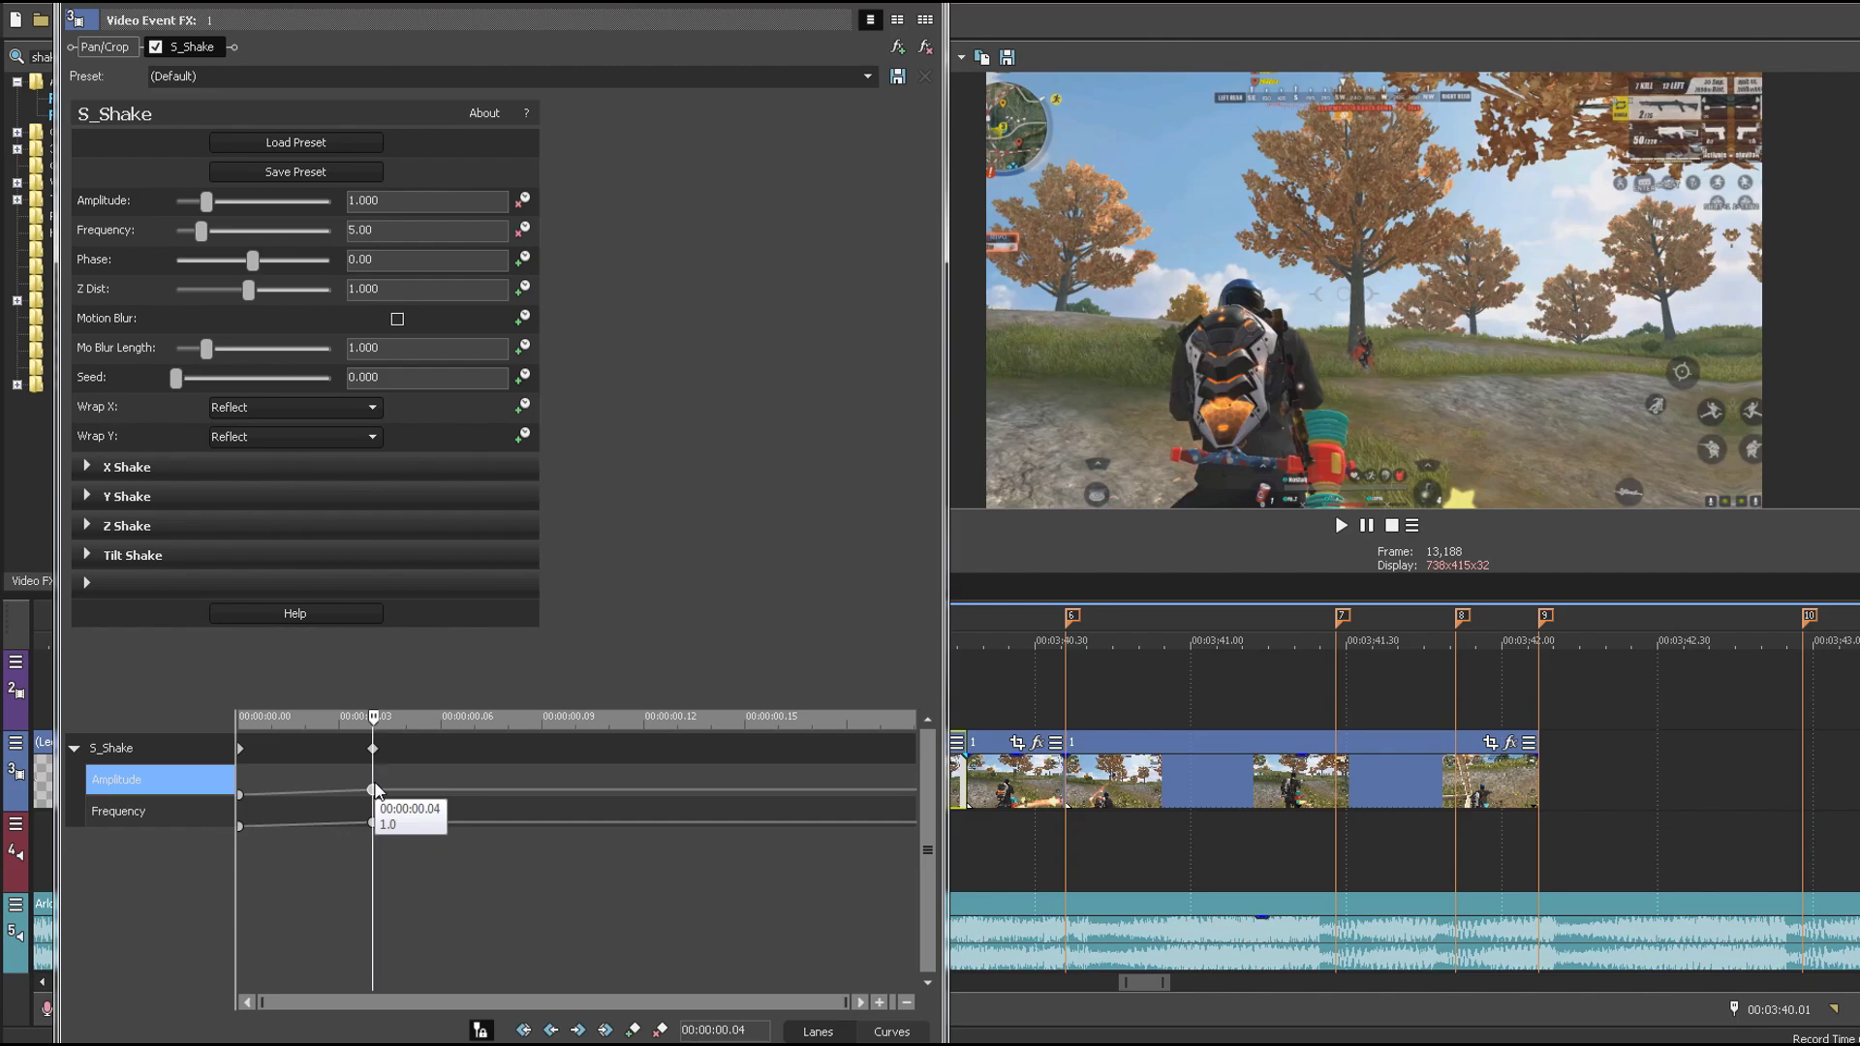
Step: Add Amplitude and Frequency keyframes to S_Shake at 8 frames into the clip
left_click(374, 790)
key("Right")
key("Right")
key("Right")
key("Right")
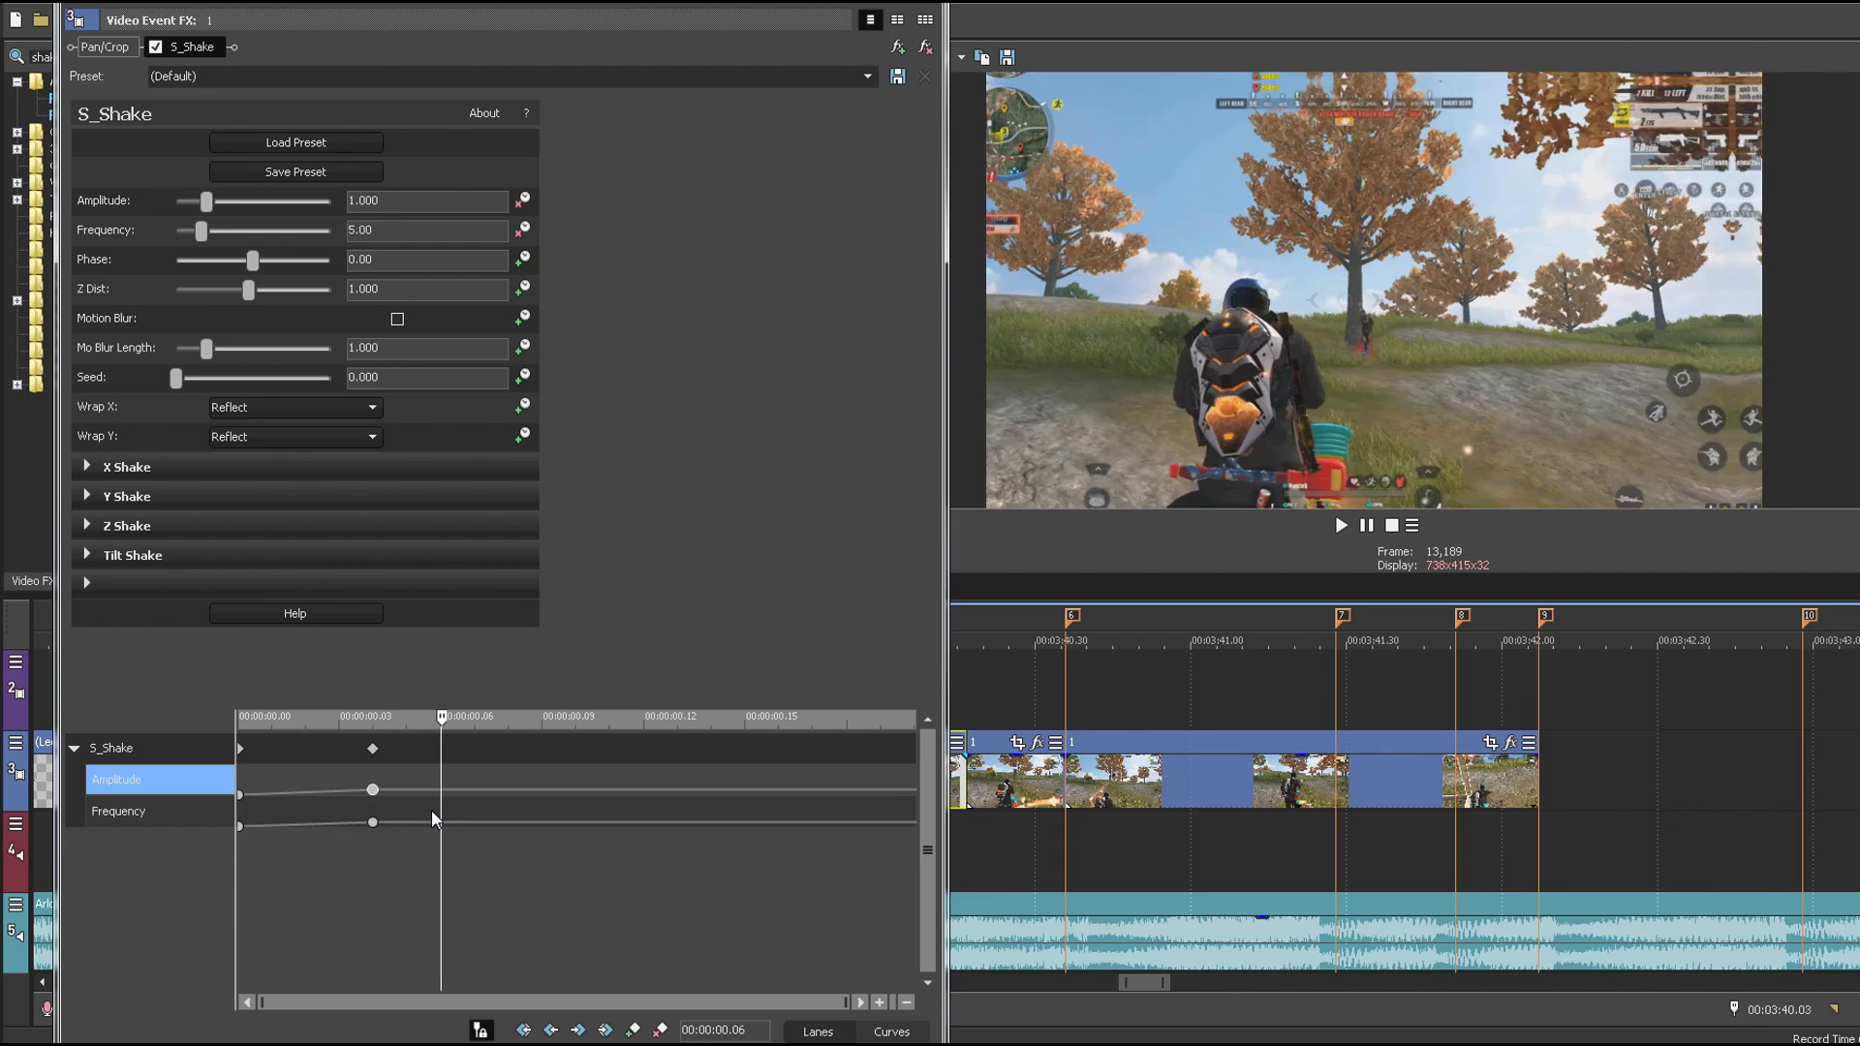
left_click(634, 1029)
left_click(372, 823)
key("Right")
key("Right")
key("Right")
left_click(509, 790)
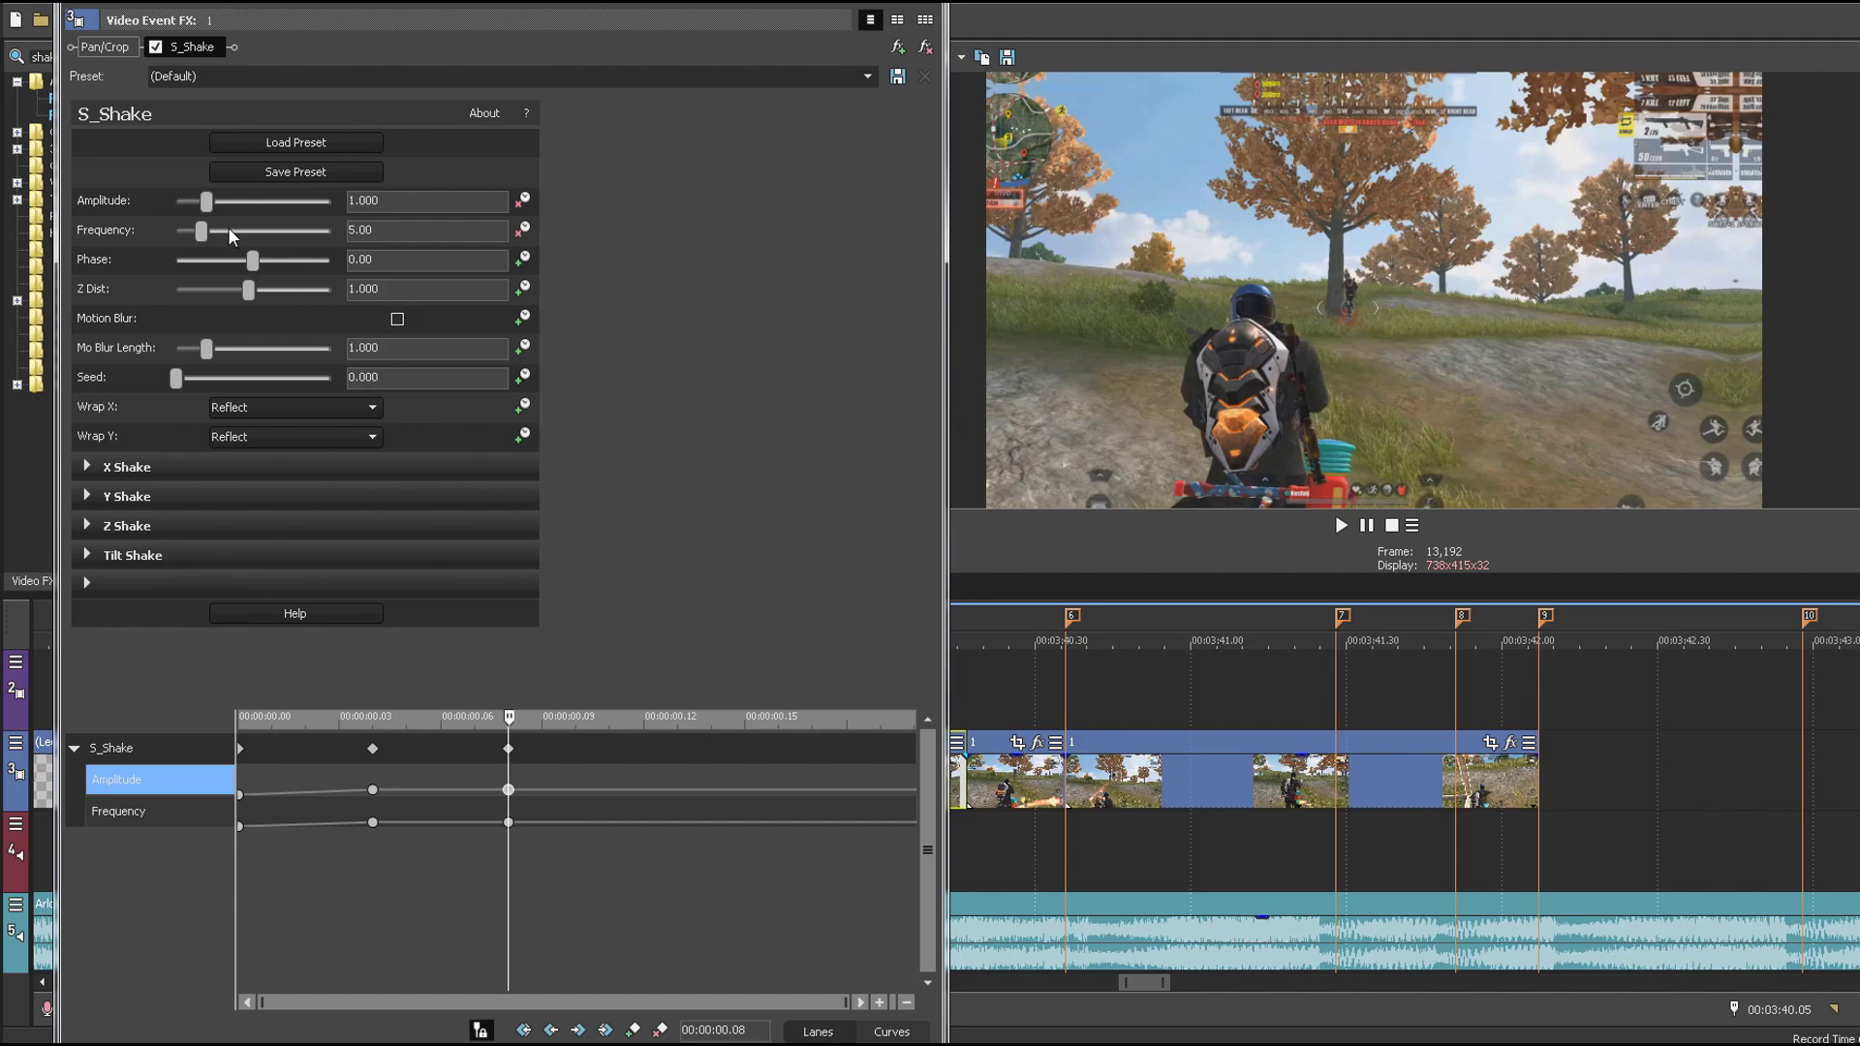
Step: Set the 8-frame keyframes of S_Shake to Amplitude 0.000 and Frequency 0.10
left_click_drag(206, 201, 174, 202)
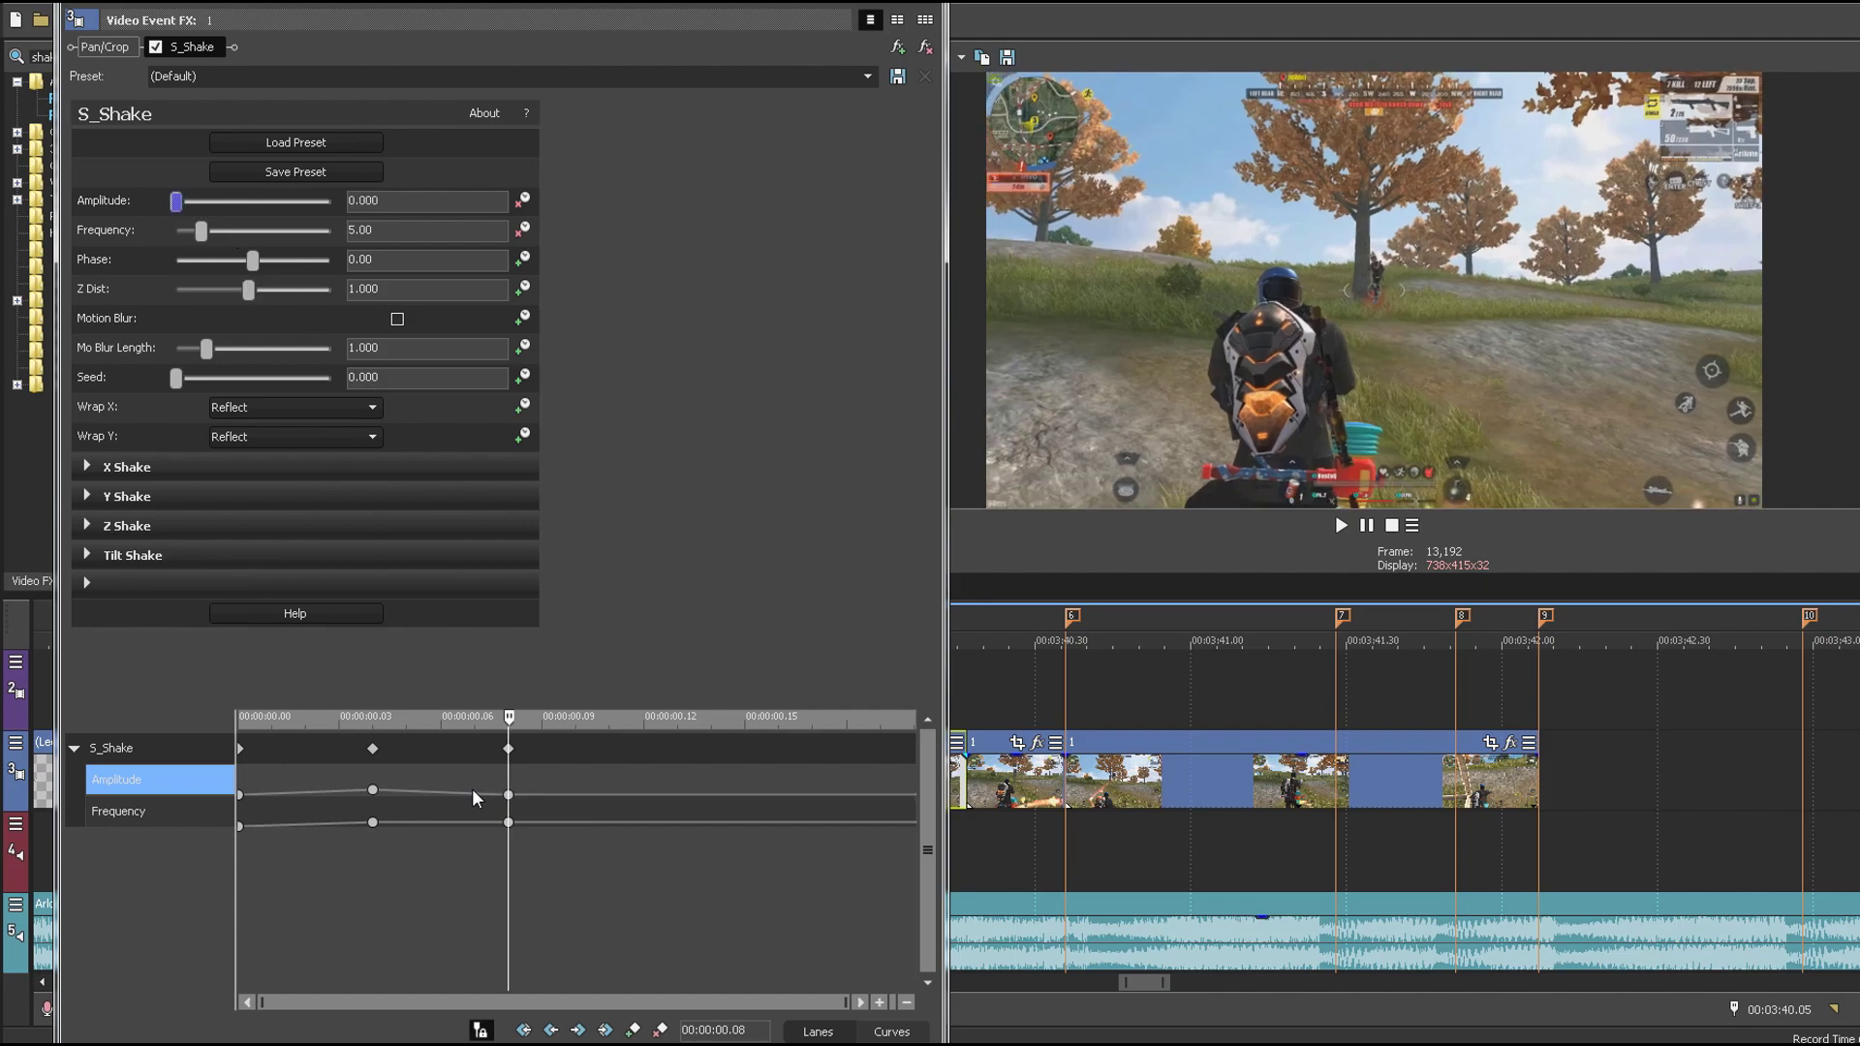
left_click(509, 822)
left_click_drag(199, 233, 175, 230)
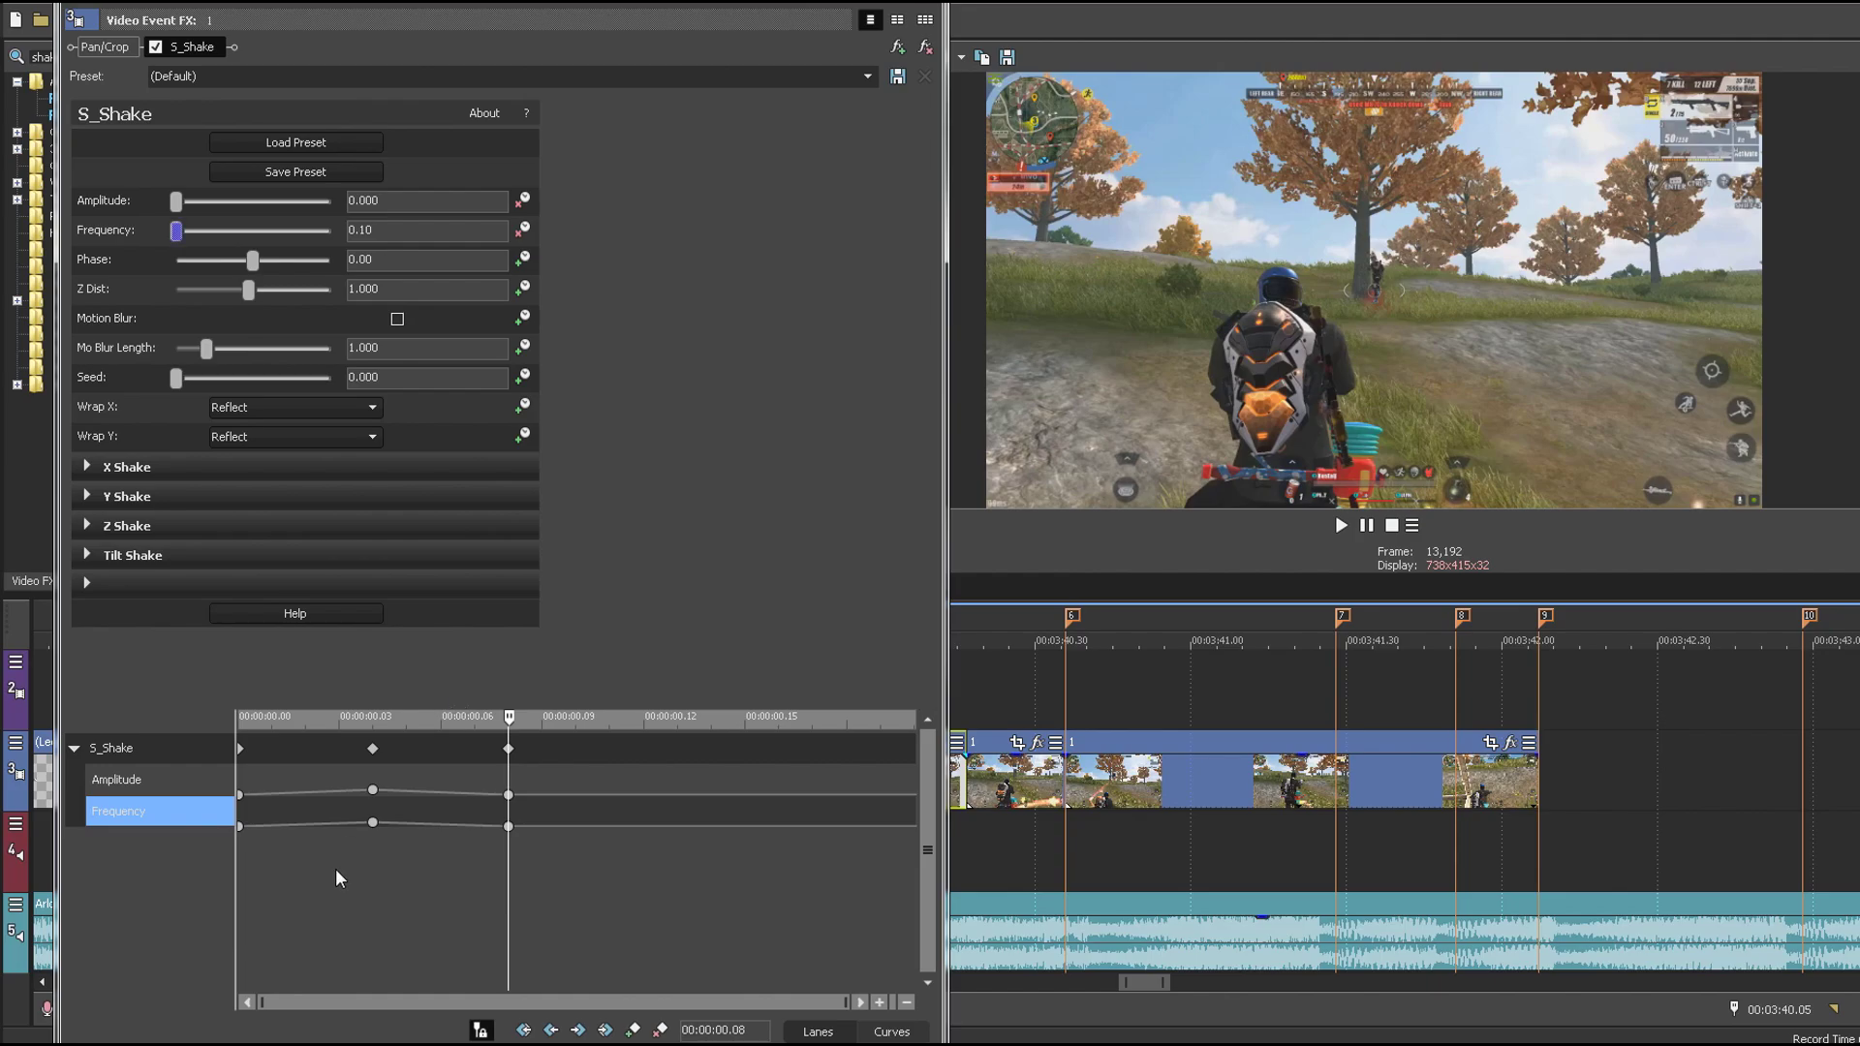
Step: Animate S_Shake's Z Dist from the first frame and add Z Dist keyframes at 4 and 8 frames
left_click_drag(366, 854, 155, 870)
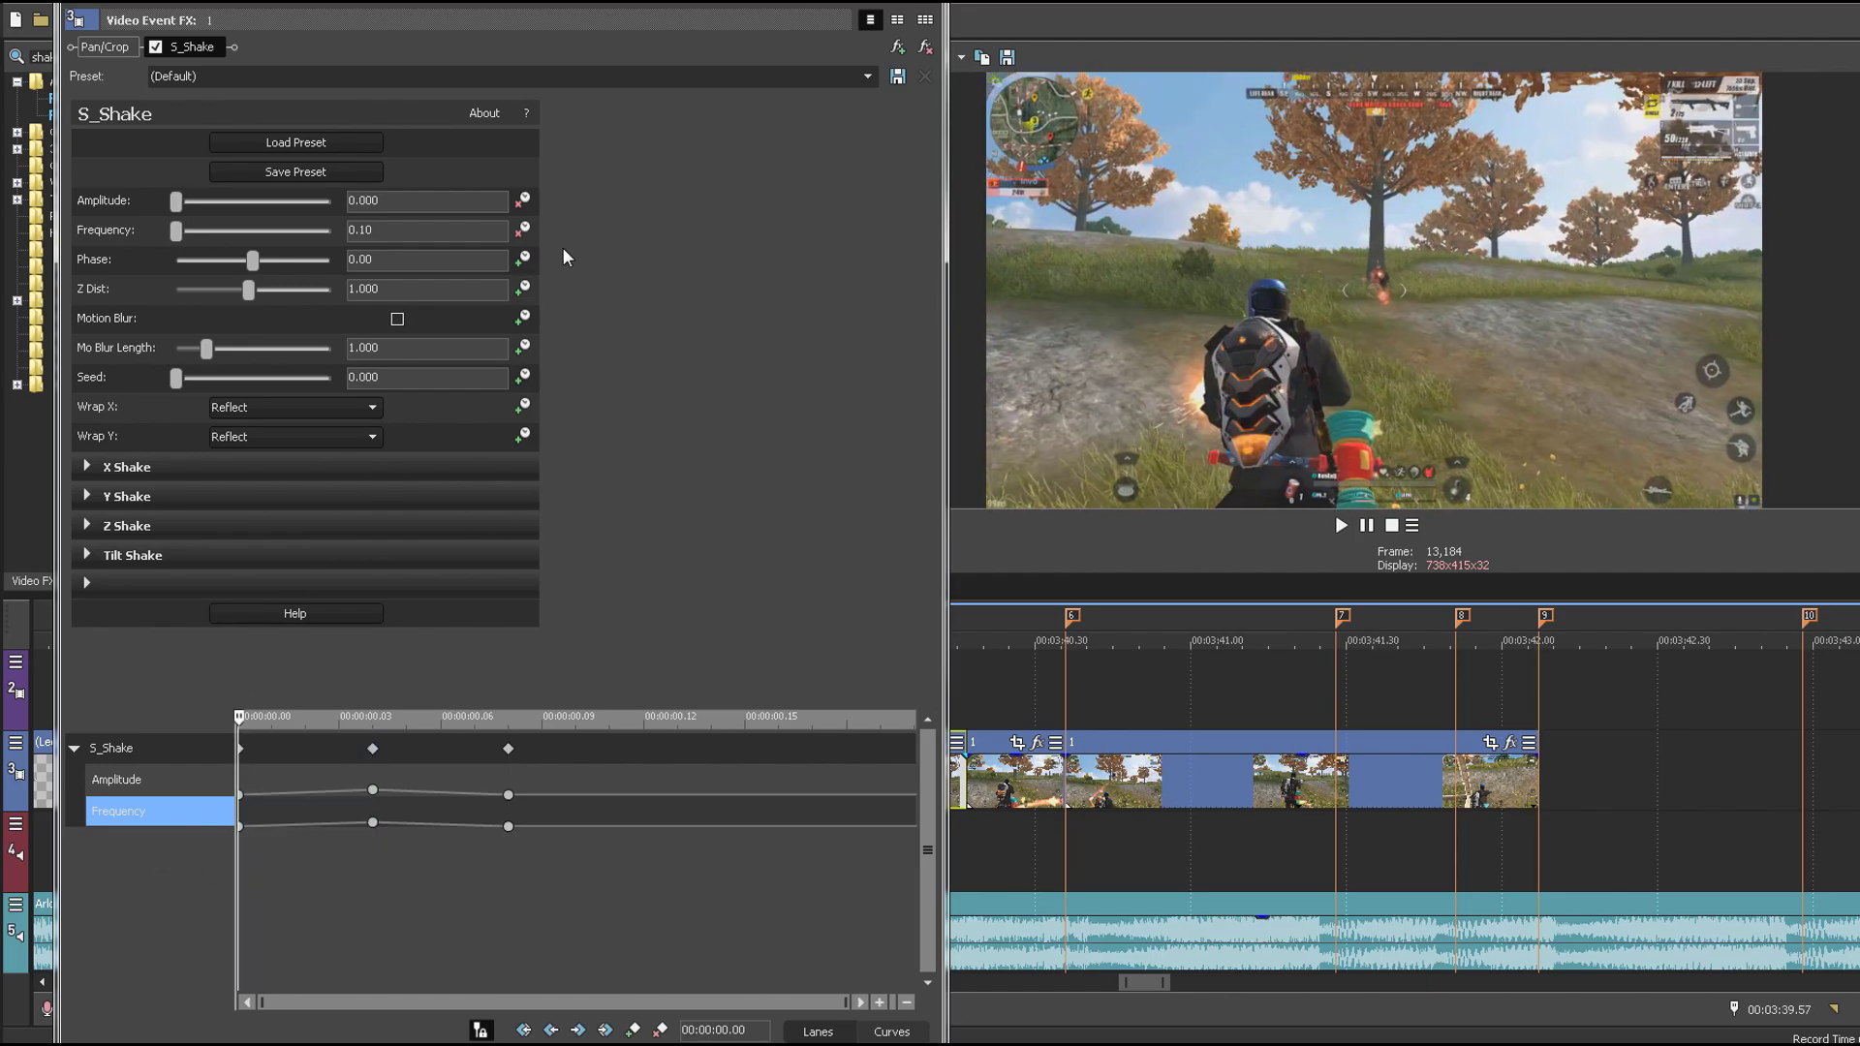
left_click(522, 288)
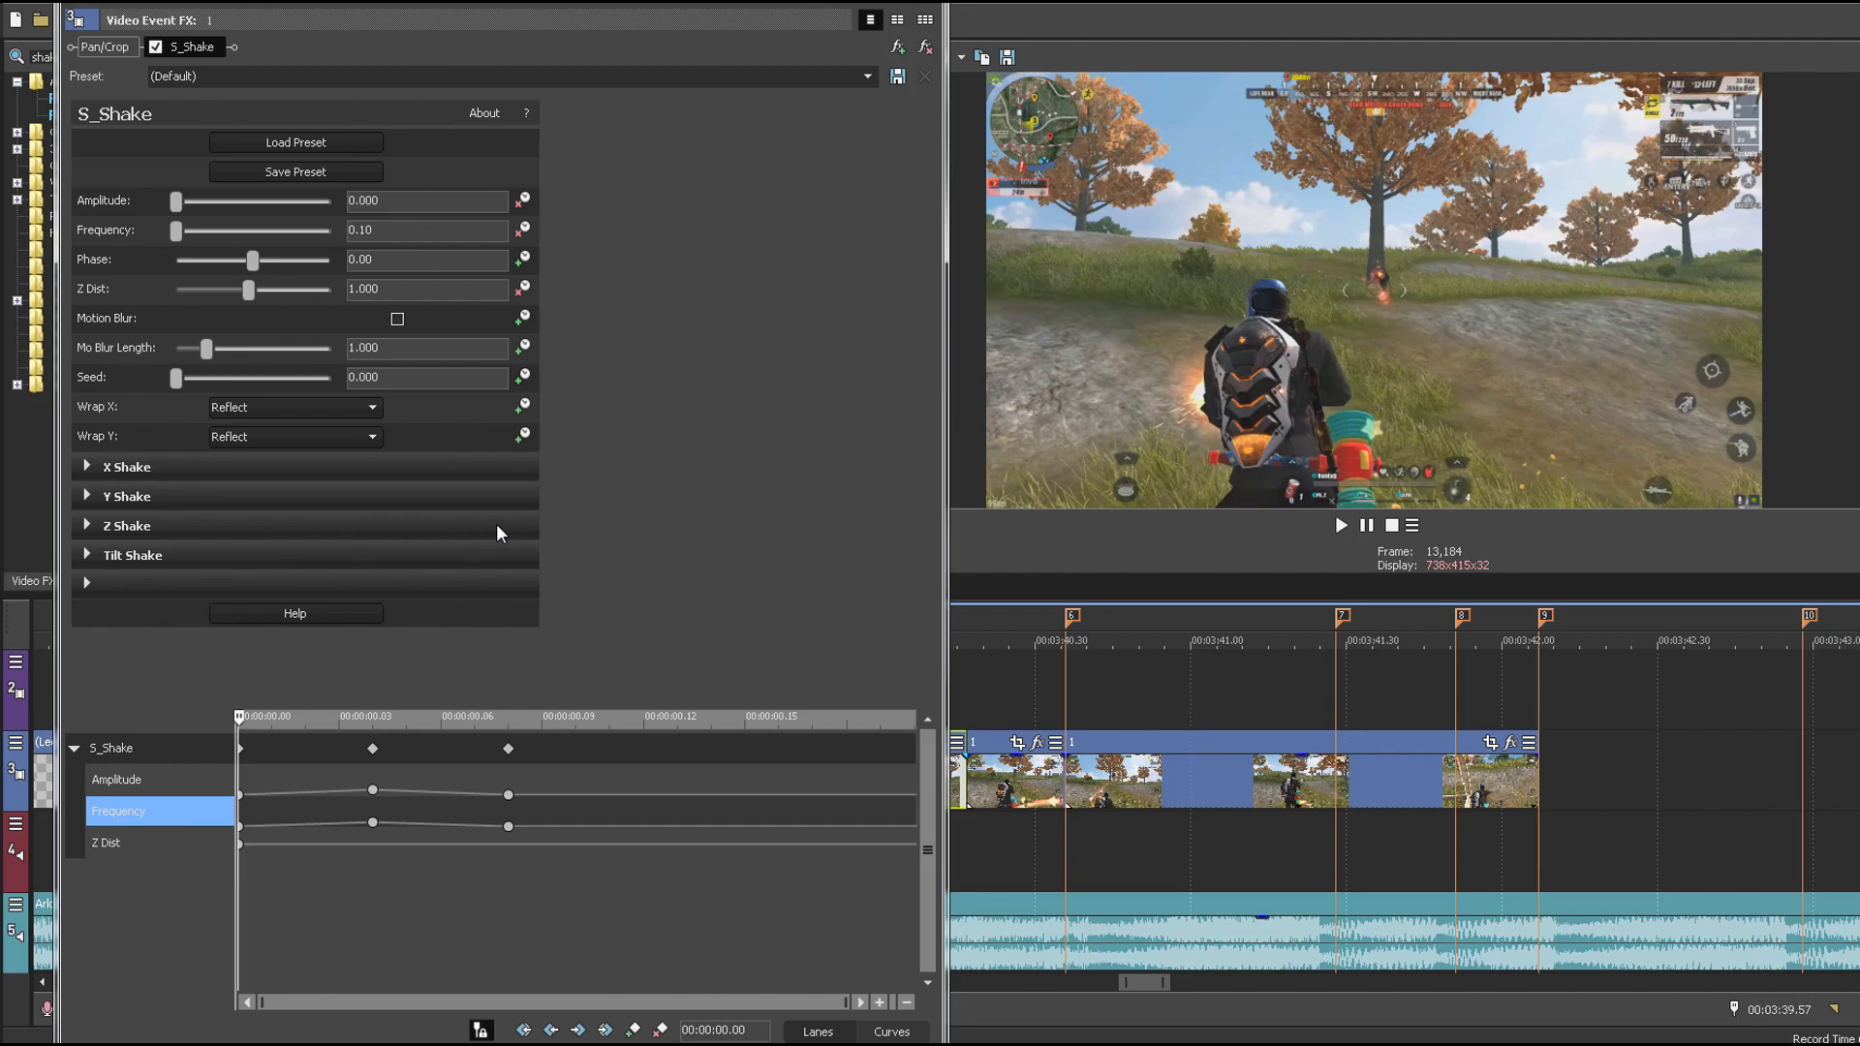
left_click_drag(333, 834, 215, 840)
key("Right")
key("Right")
key("Right")
key("Right")
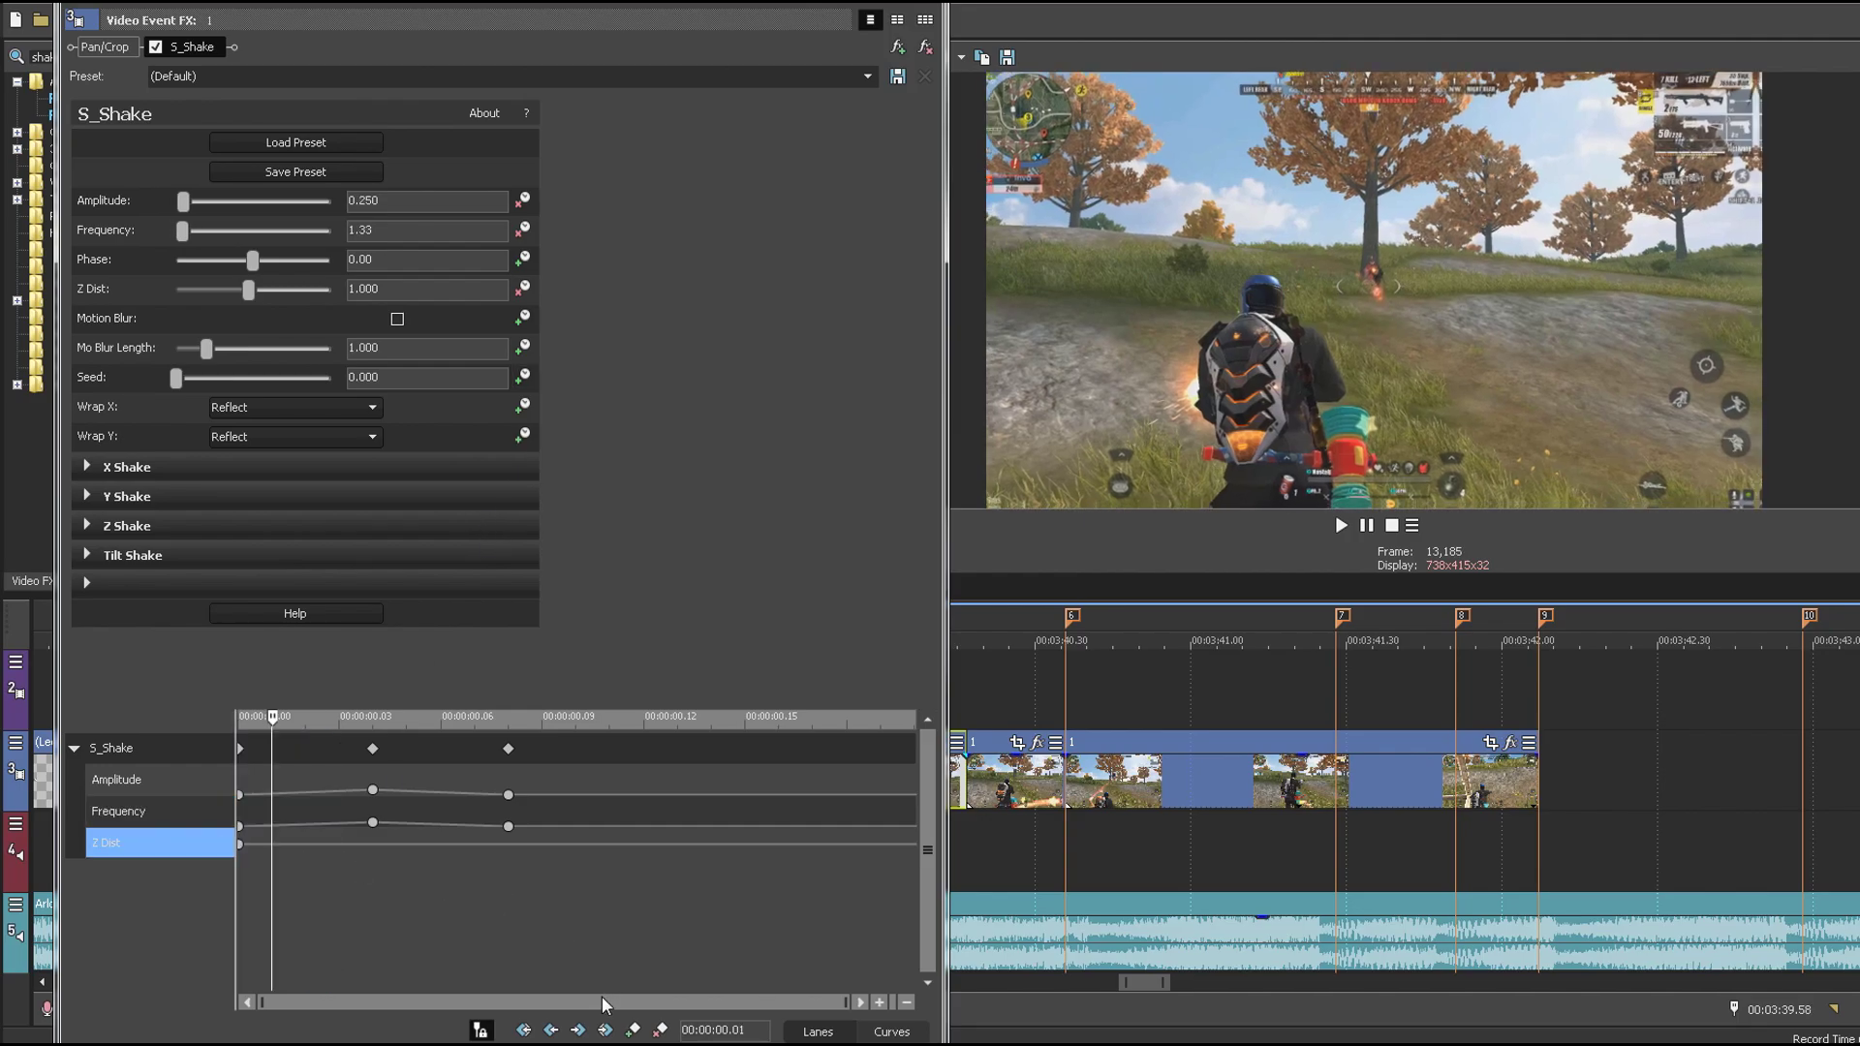
key("Right")
key("Right")
key("Right")
key("Right")
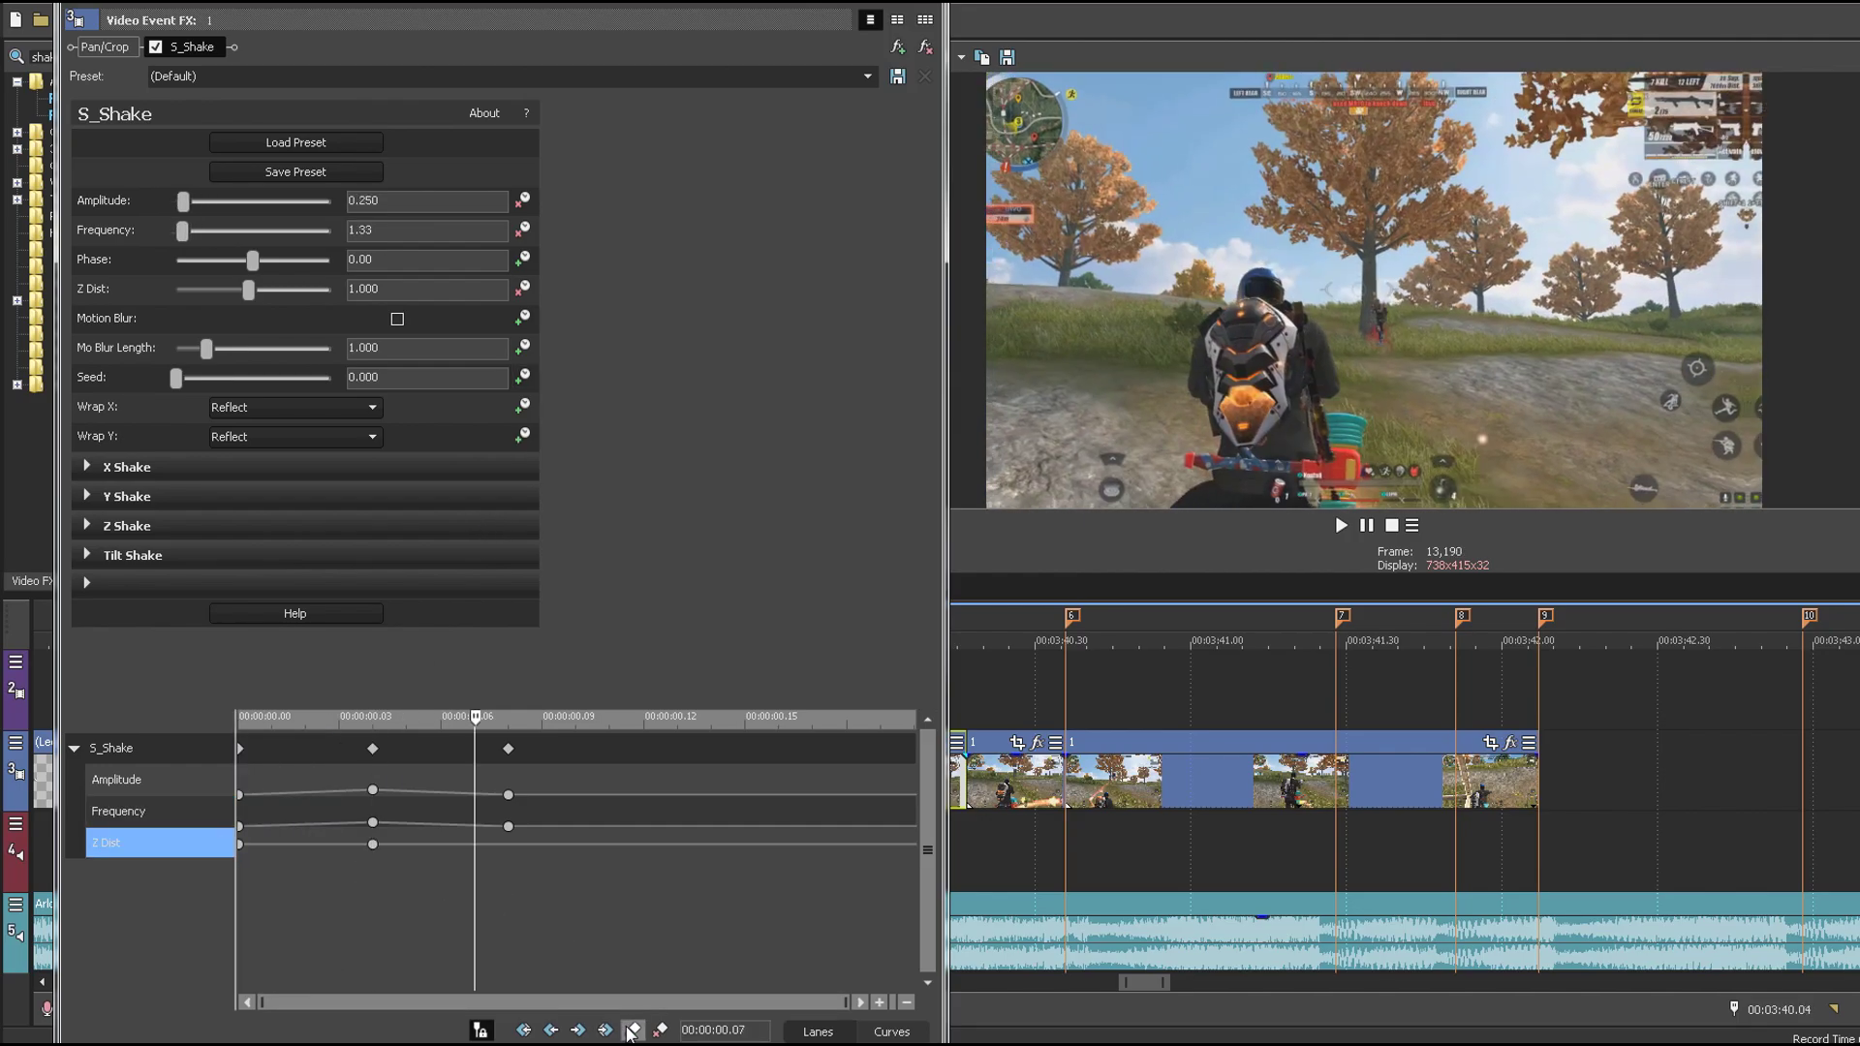
left_click(630, 1028)
Step: Set the Z Dist keyframe at 4 frames to 0.900 and scrub through the effect to the clip's end
left_click(373, 843)
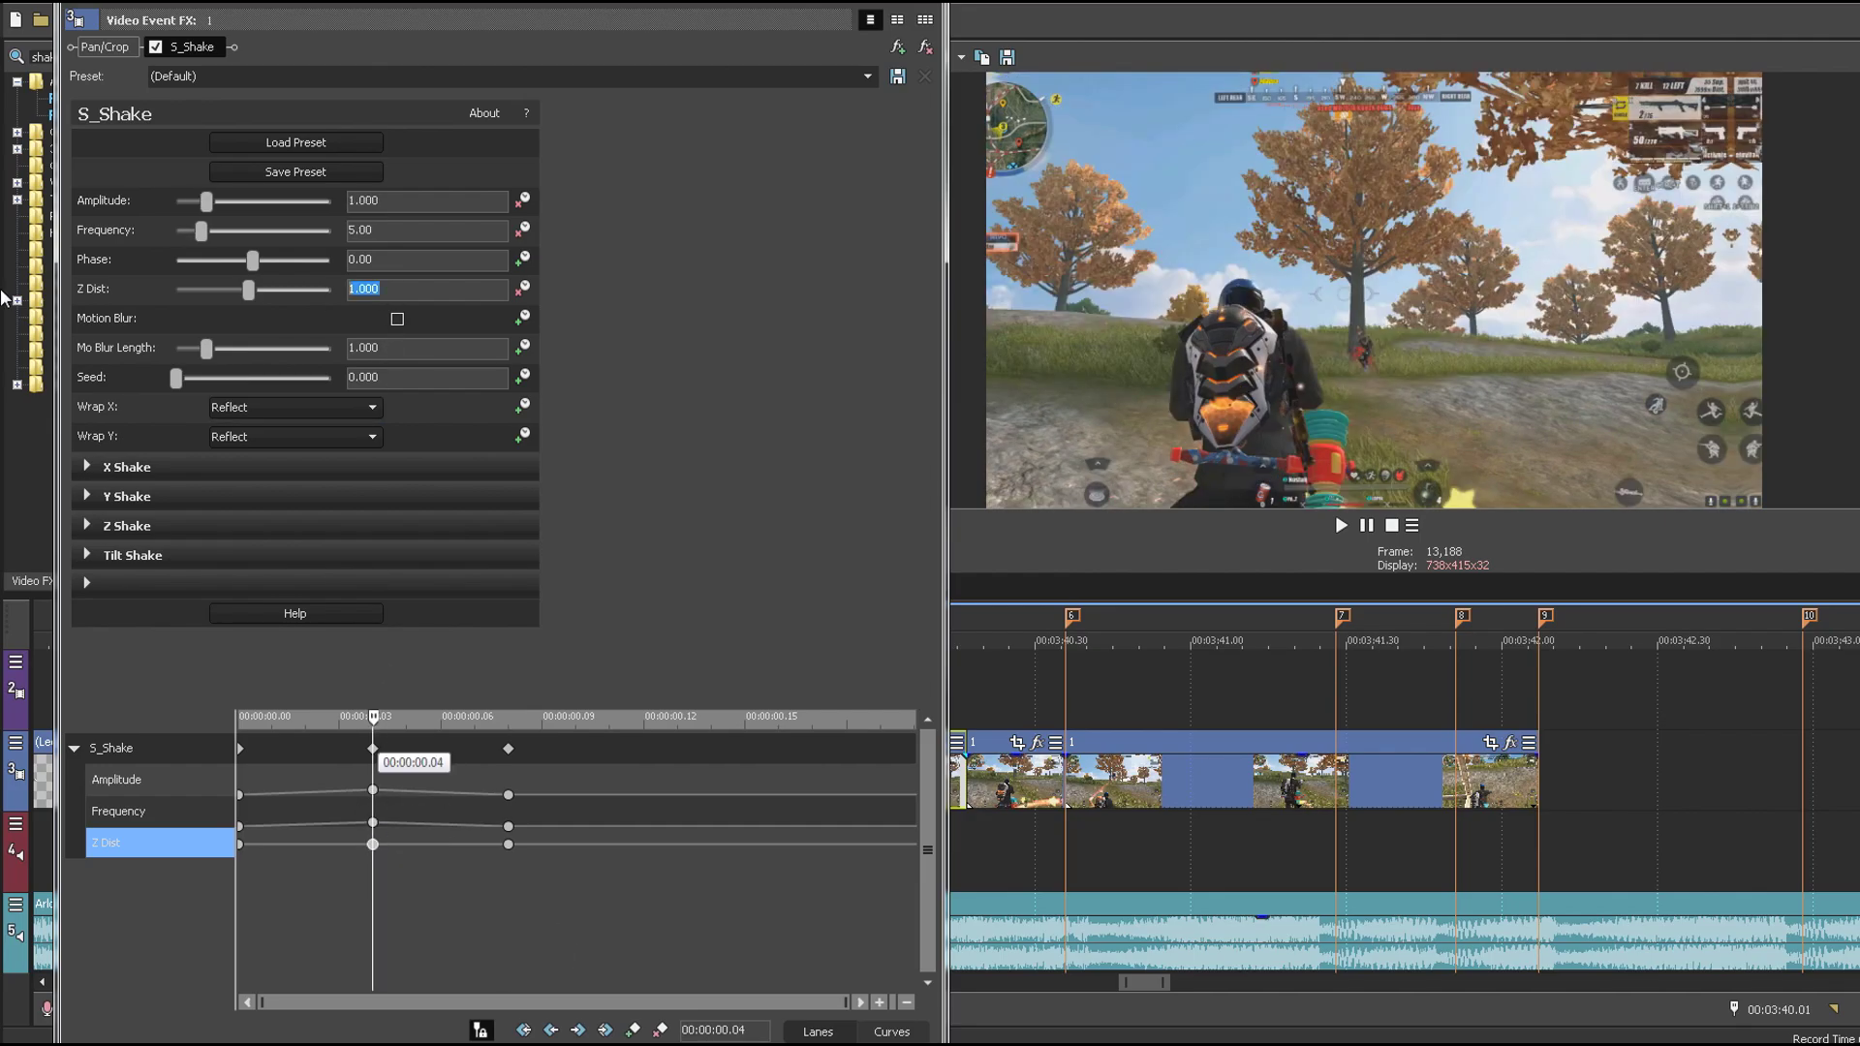
key("Return")
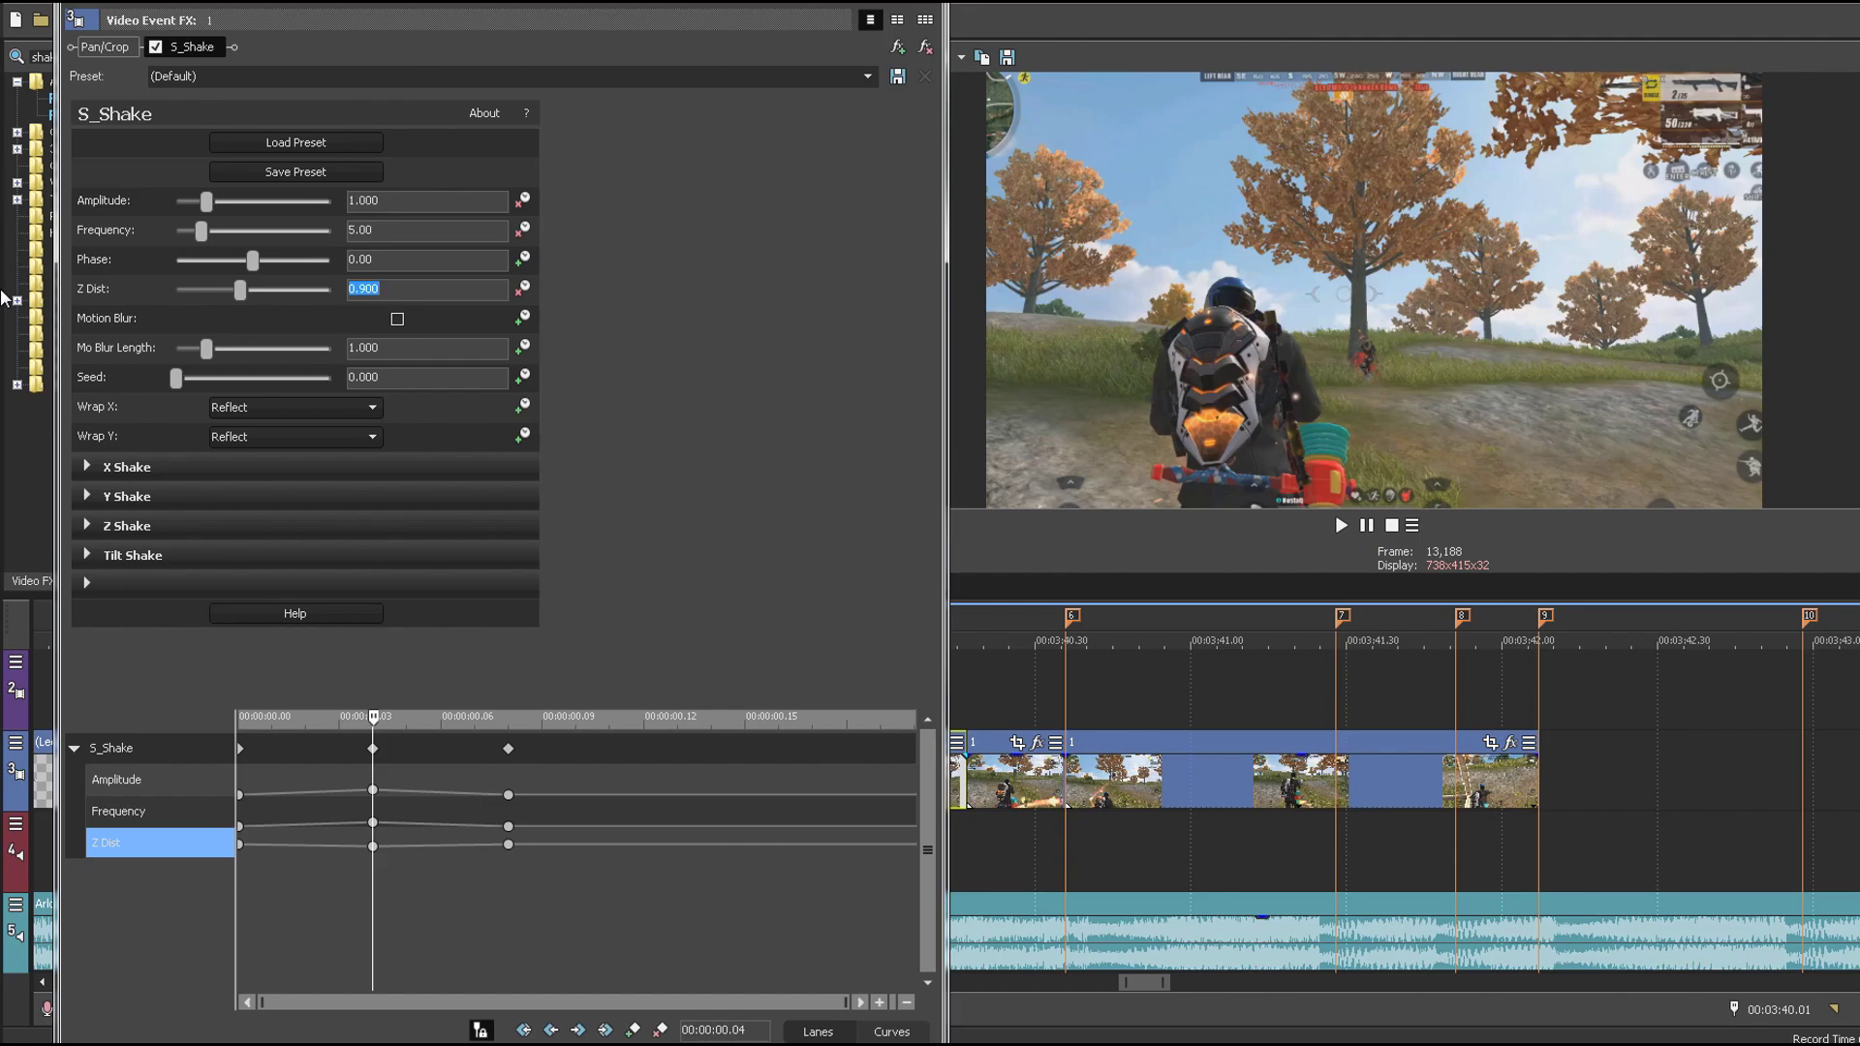
left_click_drag(343, 827, 918, 977)
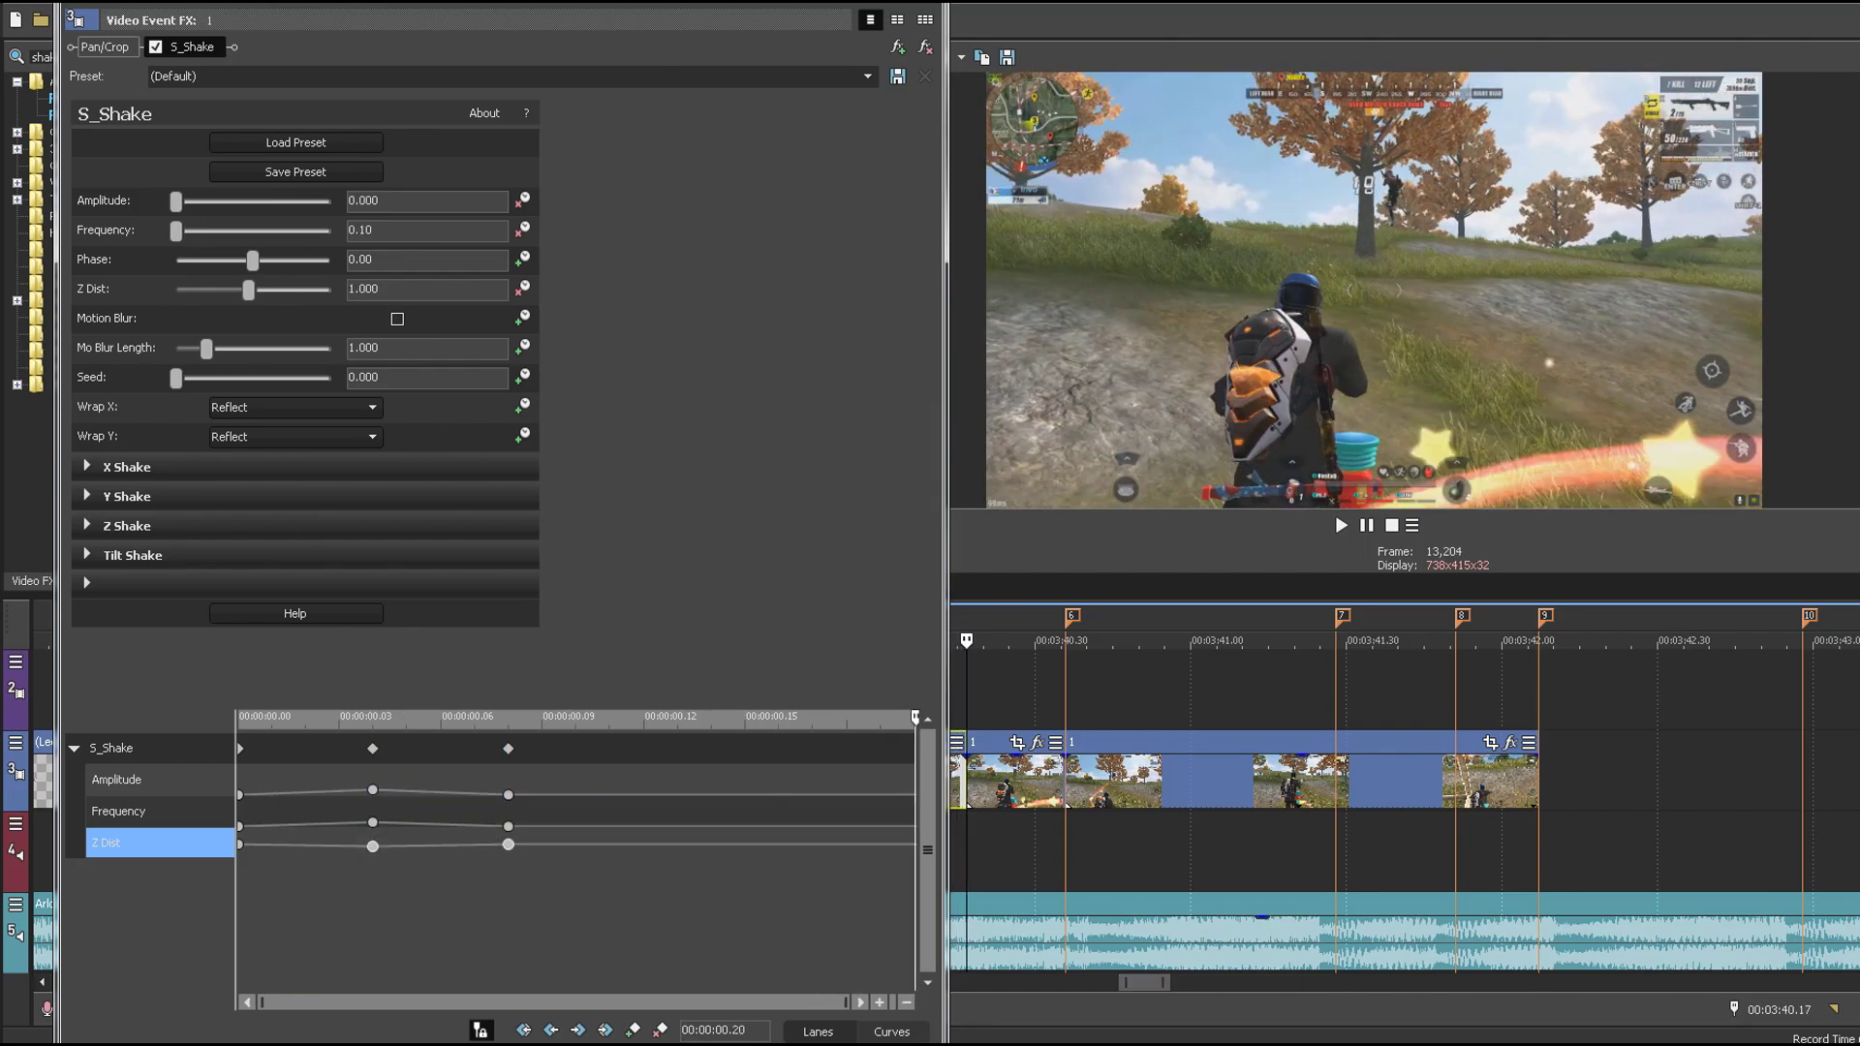
Step: Close the effect settings, place the playhead just before marker 2 and set the preview quality to Preview (Auto)
left_click(931, 3)
left_click(815, 783)
left_click(883, 62)
left_click(1002, 91)
Step: Play back the section after marker 2 repeatedly to review the shake, and return to the start of the shaken clip
key("space")
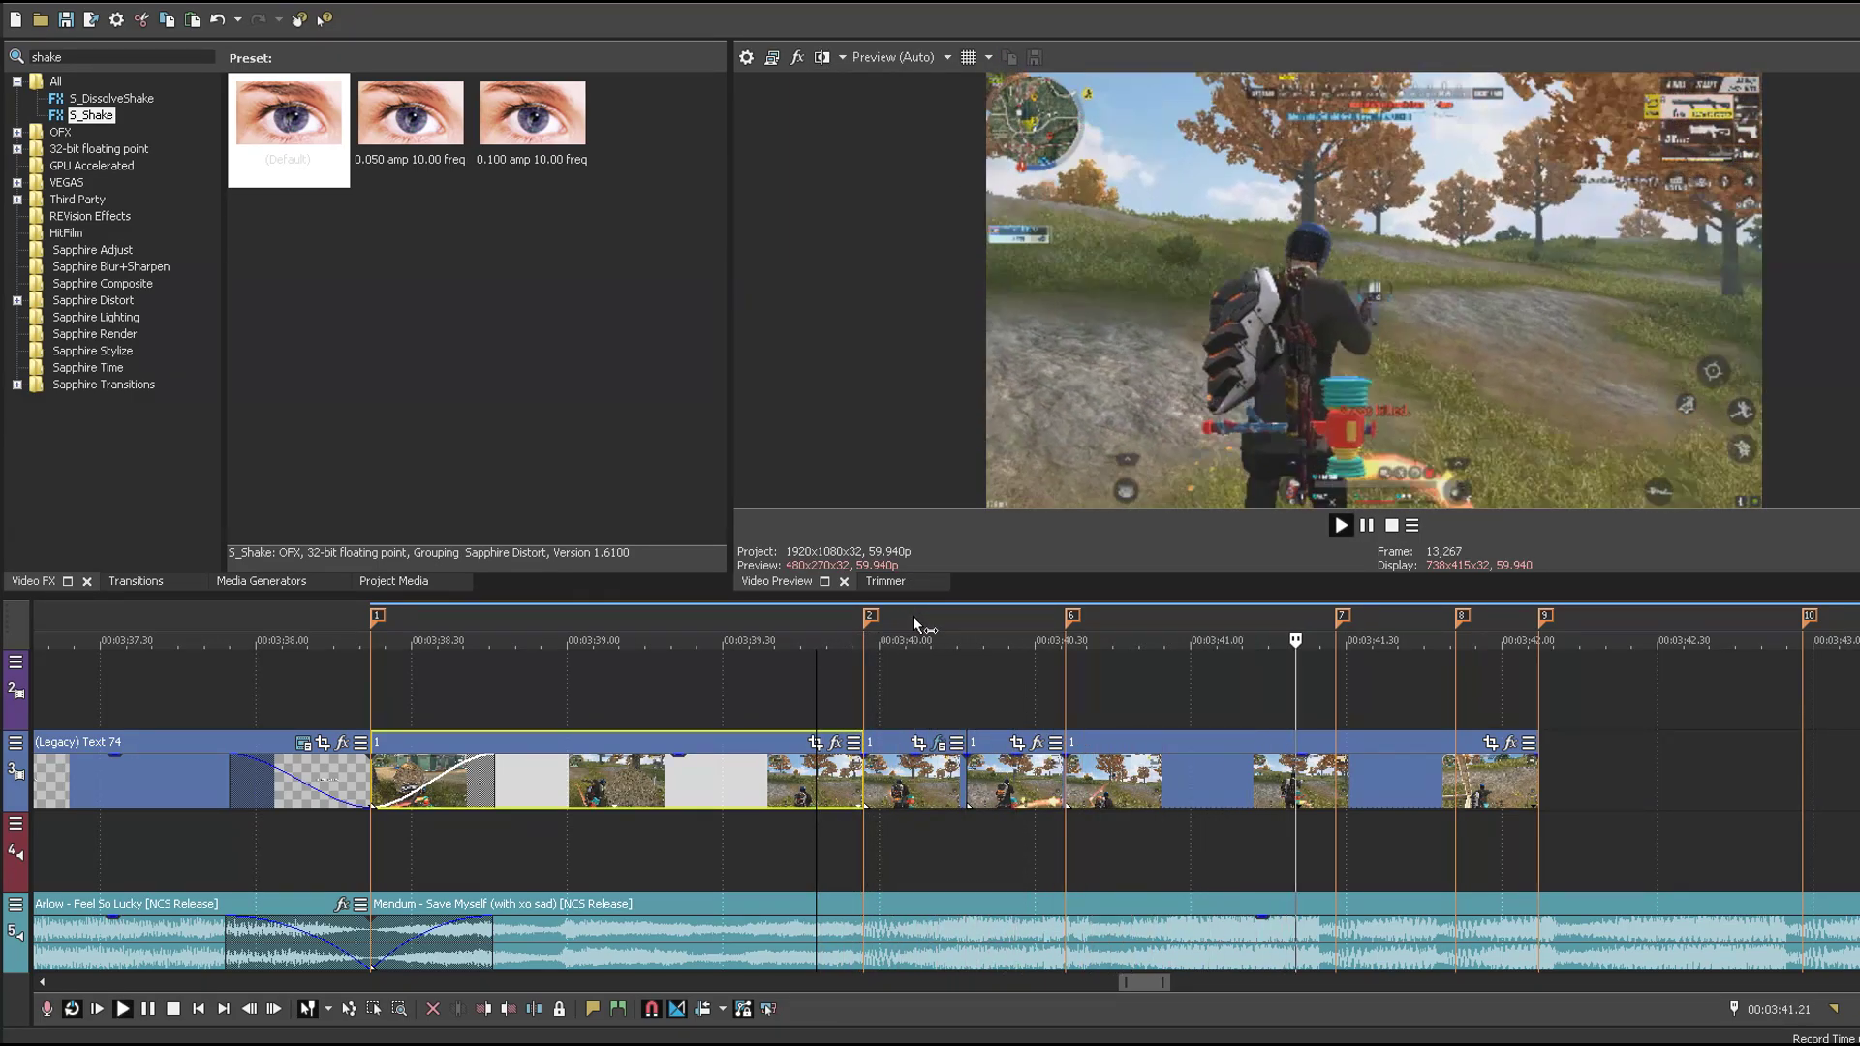
key("space")
key("space")
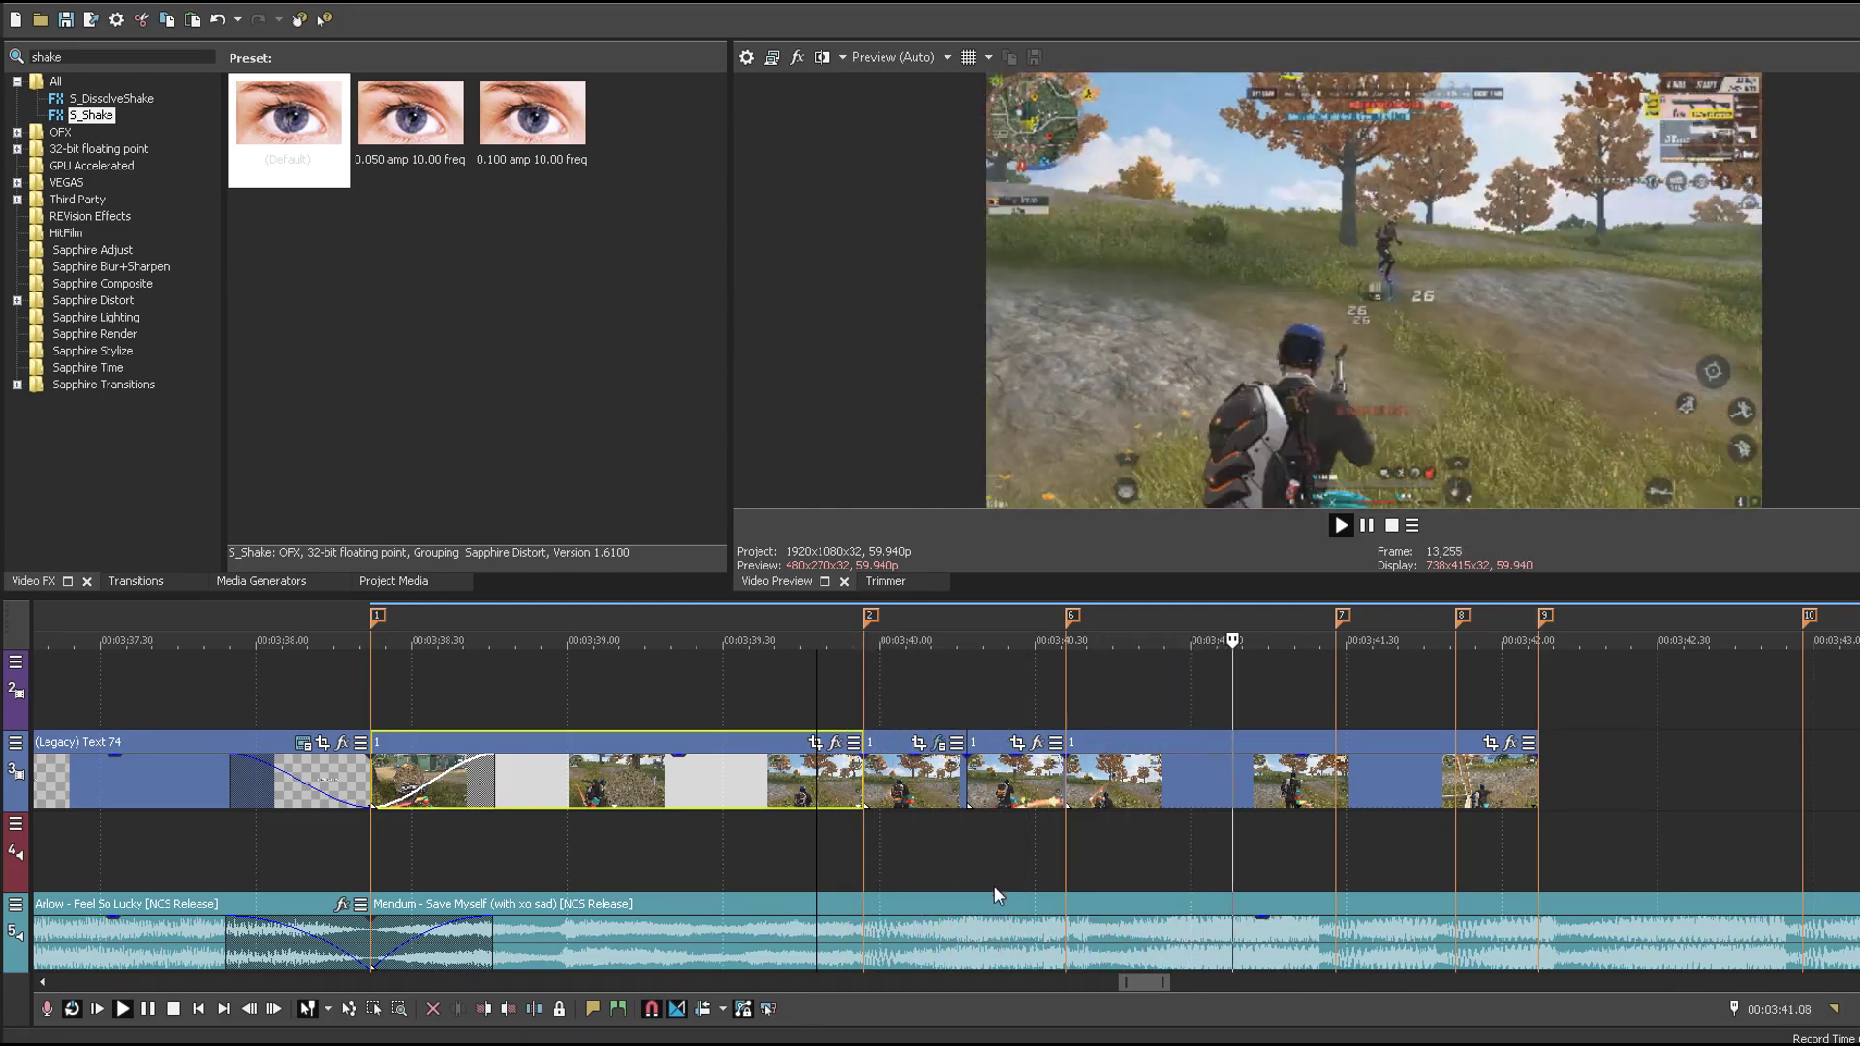
key("space")
key("space")
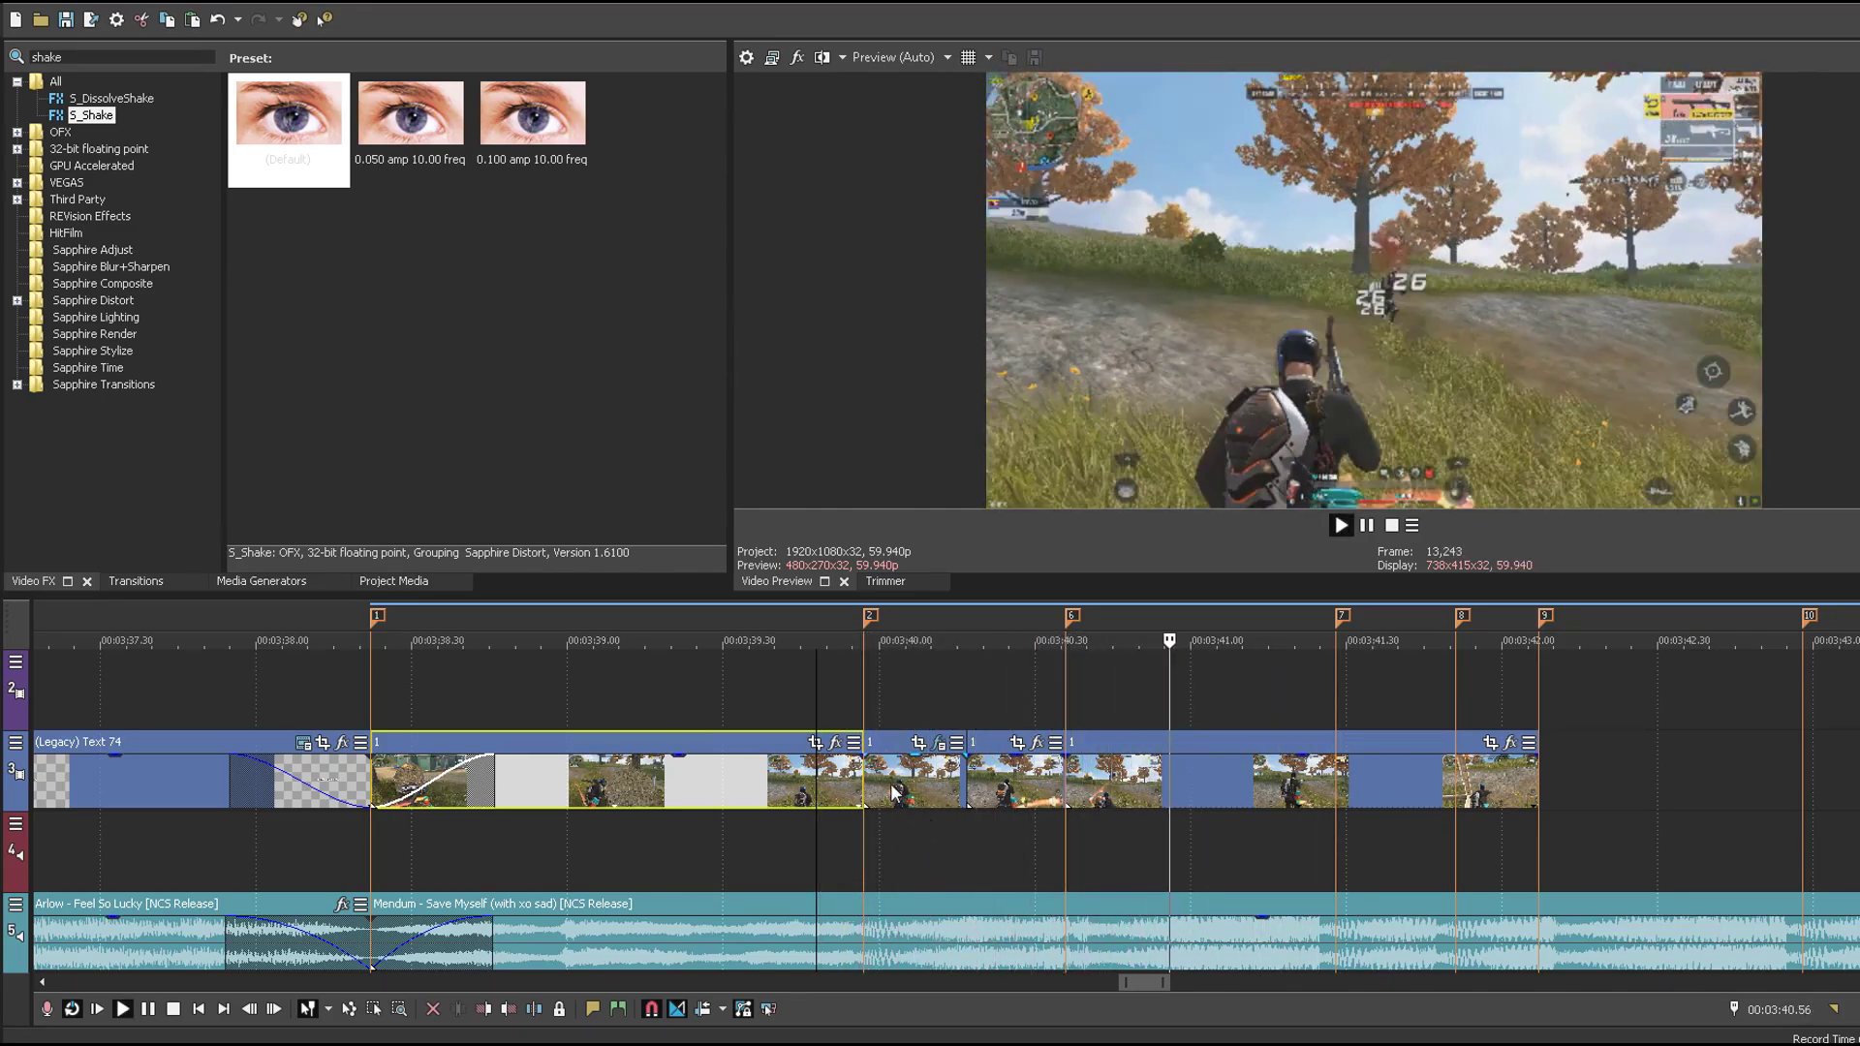
left_click(885, 795)
scroll(1058, 805, "up", 1)
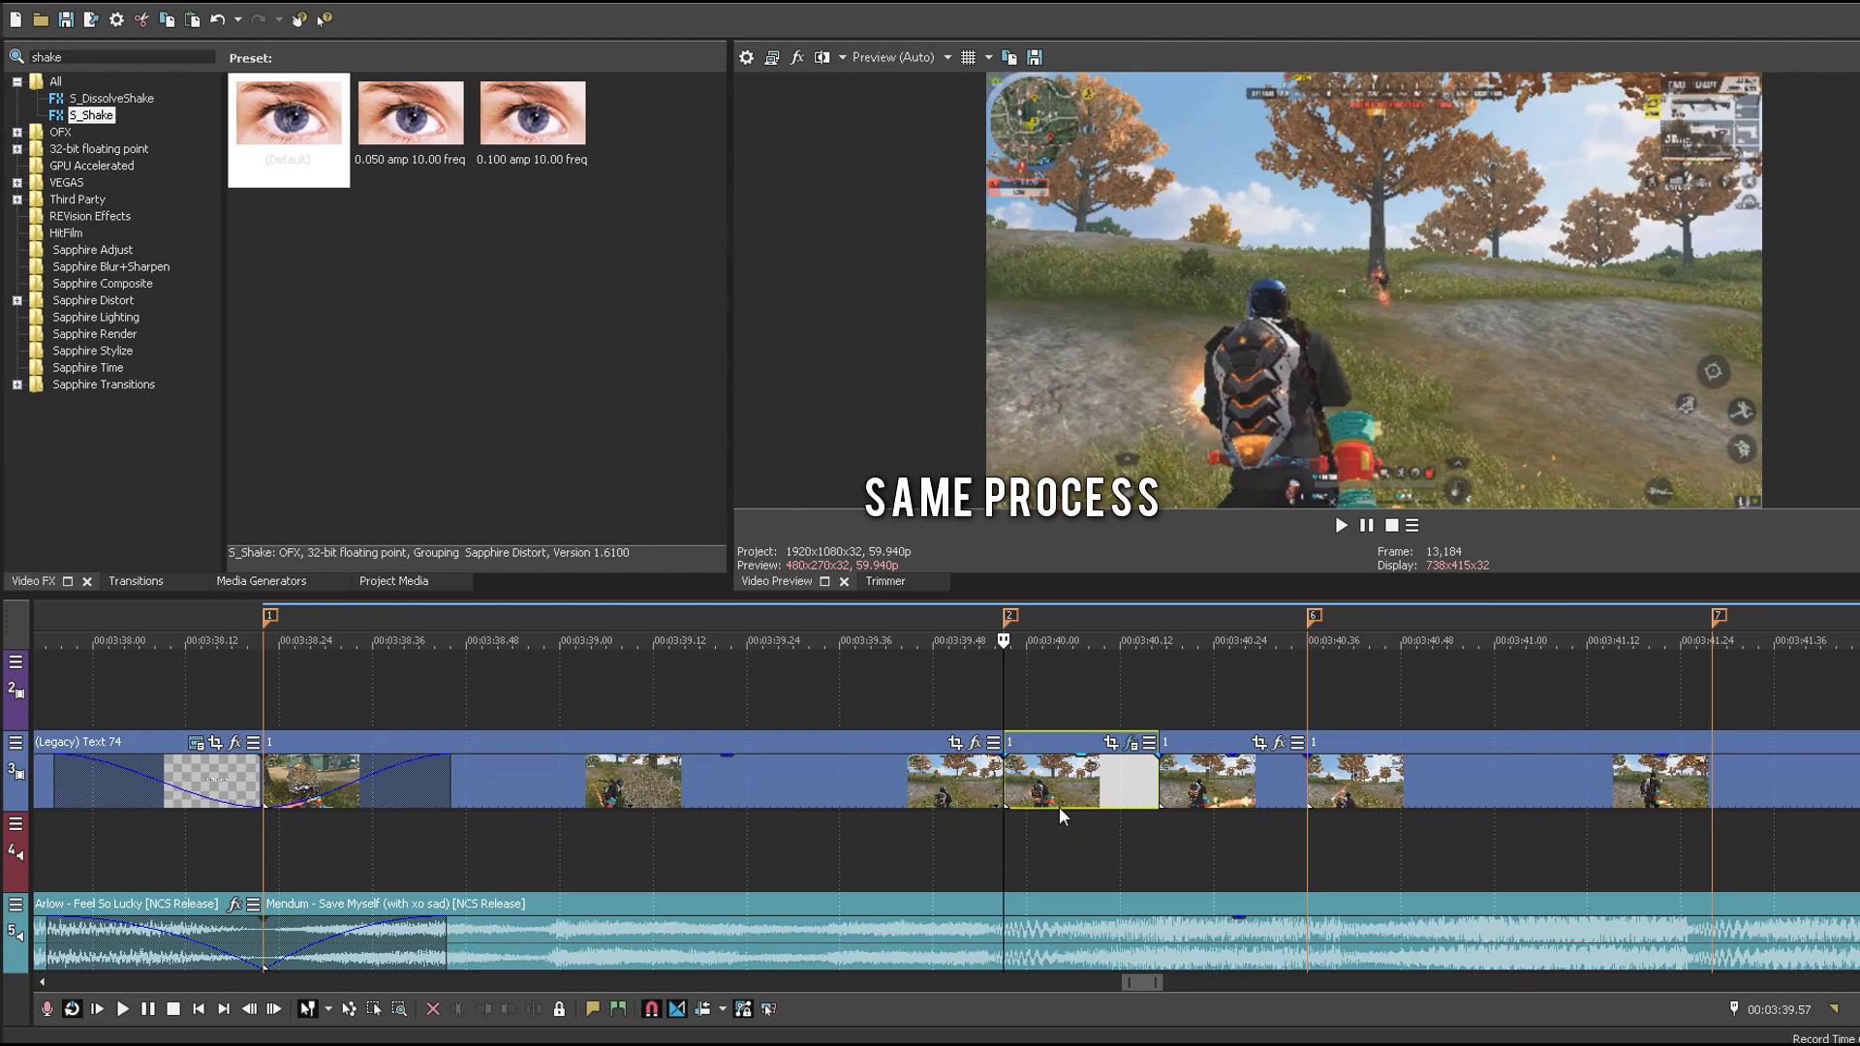
Step: Search the video effects for "lab", add LAB Adjust's default preset to the clip at marker 2 and enlarge its keyframe area
scroll(1061, 811, "down", 1)
double_click(92, 57)
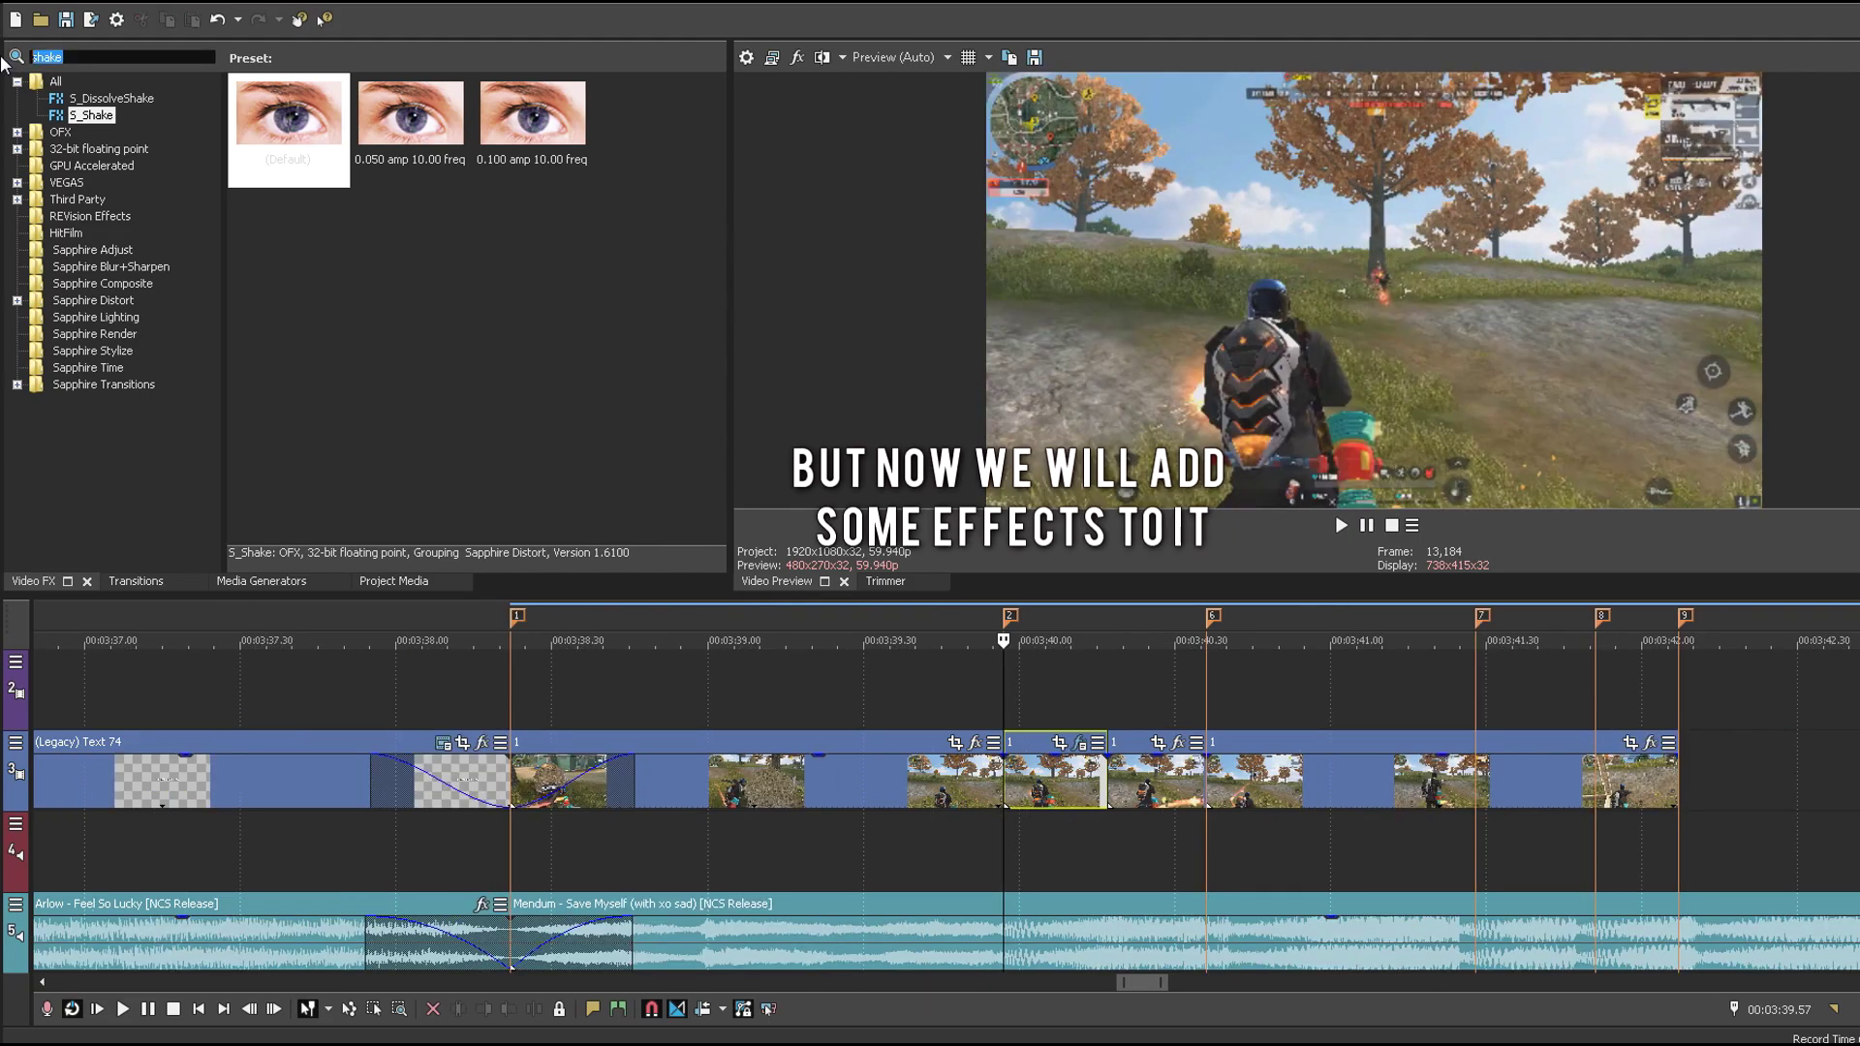
type("lab")
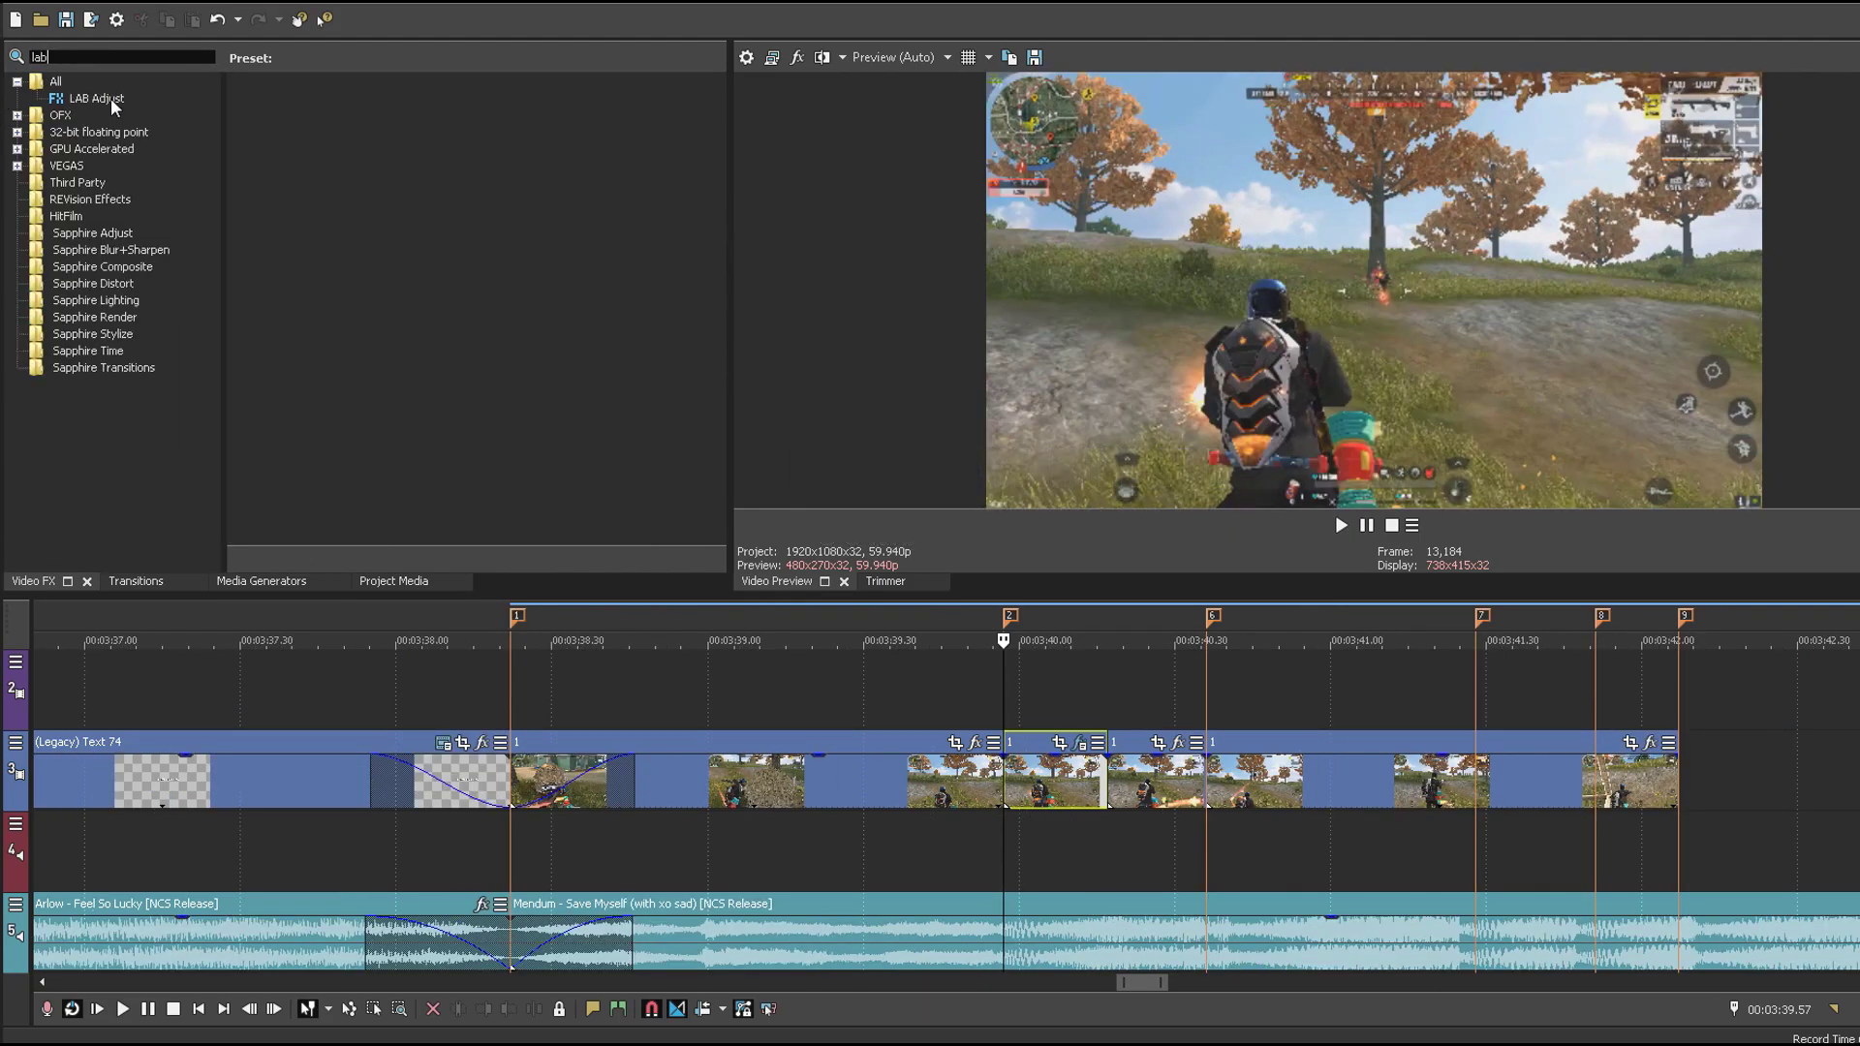
left_click(111, 100)
left_click_drag(289, 121, 1063, 773)
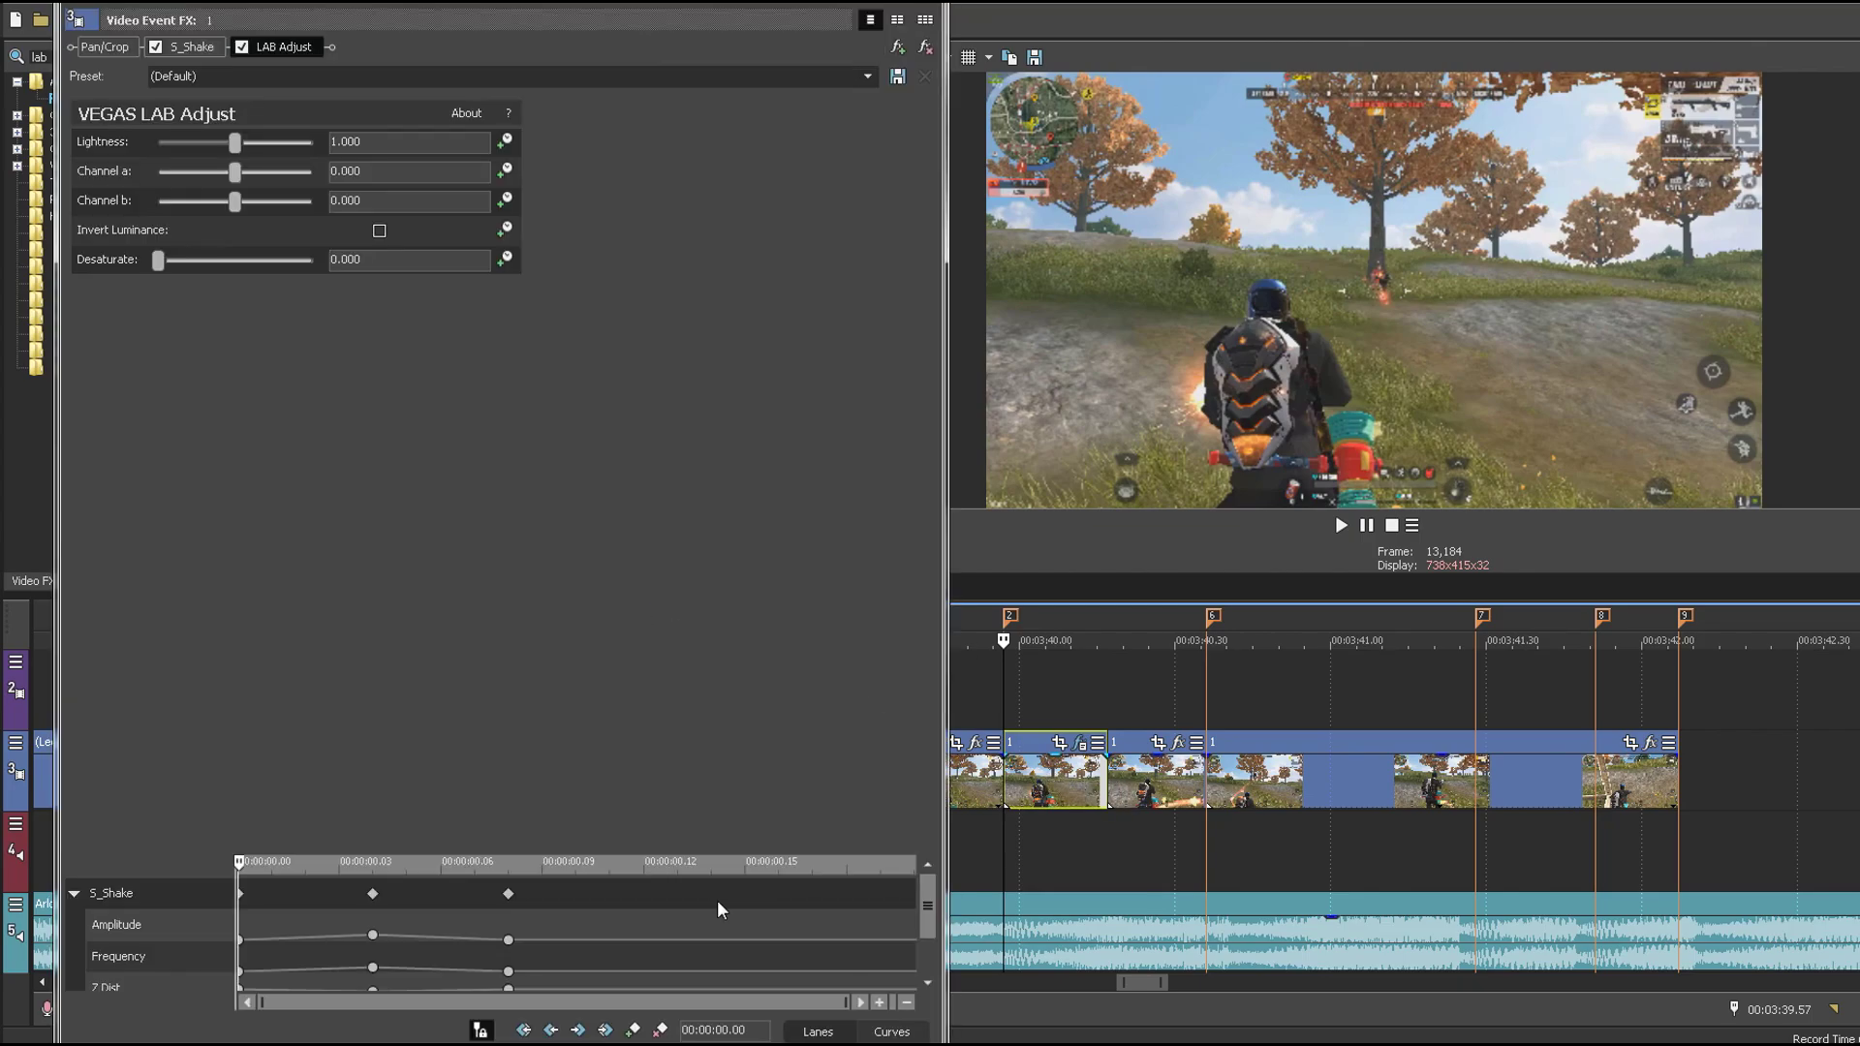
left_click_drag(669, 849, 727, 499)
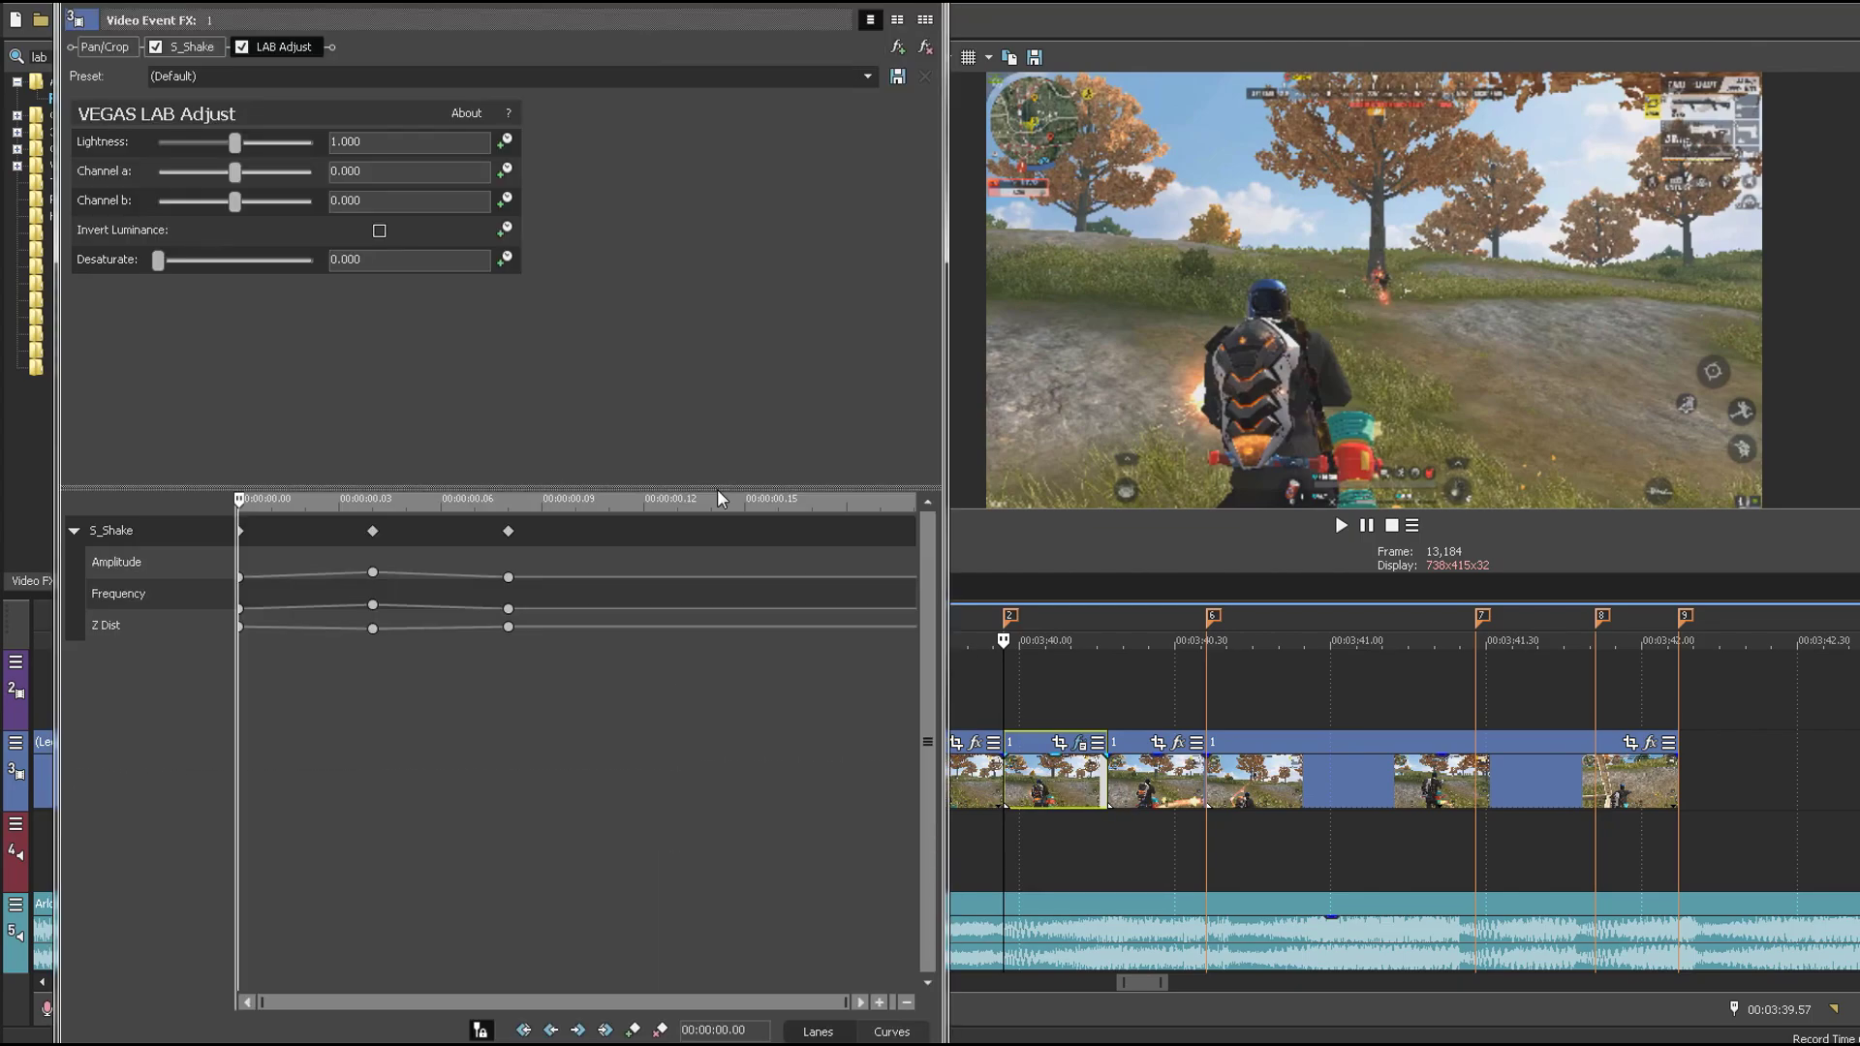
Step: Animate LAB Adjust's Lightness from the first frame and add a keyframe of 1.25 at 4 frames
left_click(506, 142)
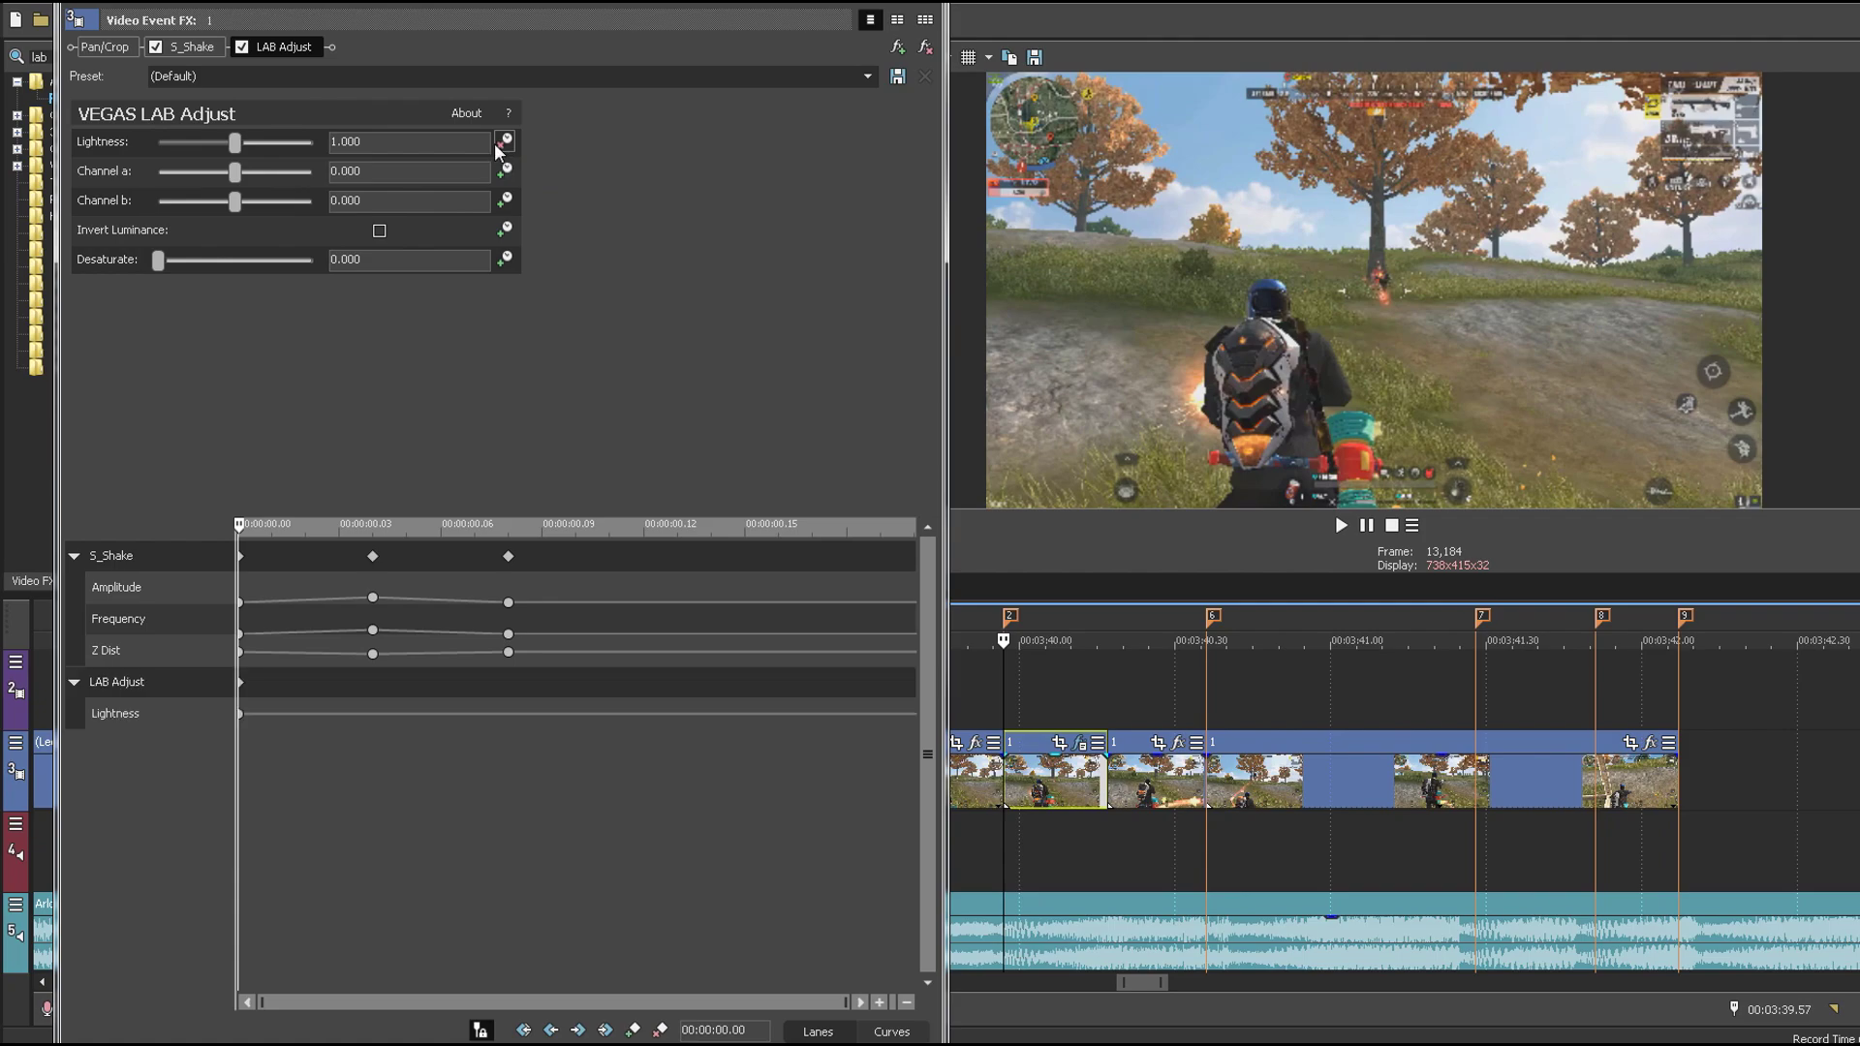
left_click_drag(316, 723, 179, 685)
key("Right")
key("Right")
key("Right")
key("Right")
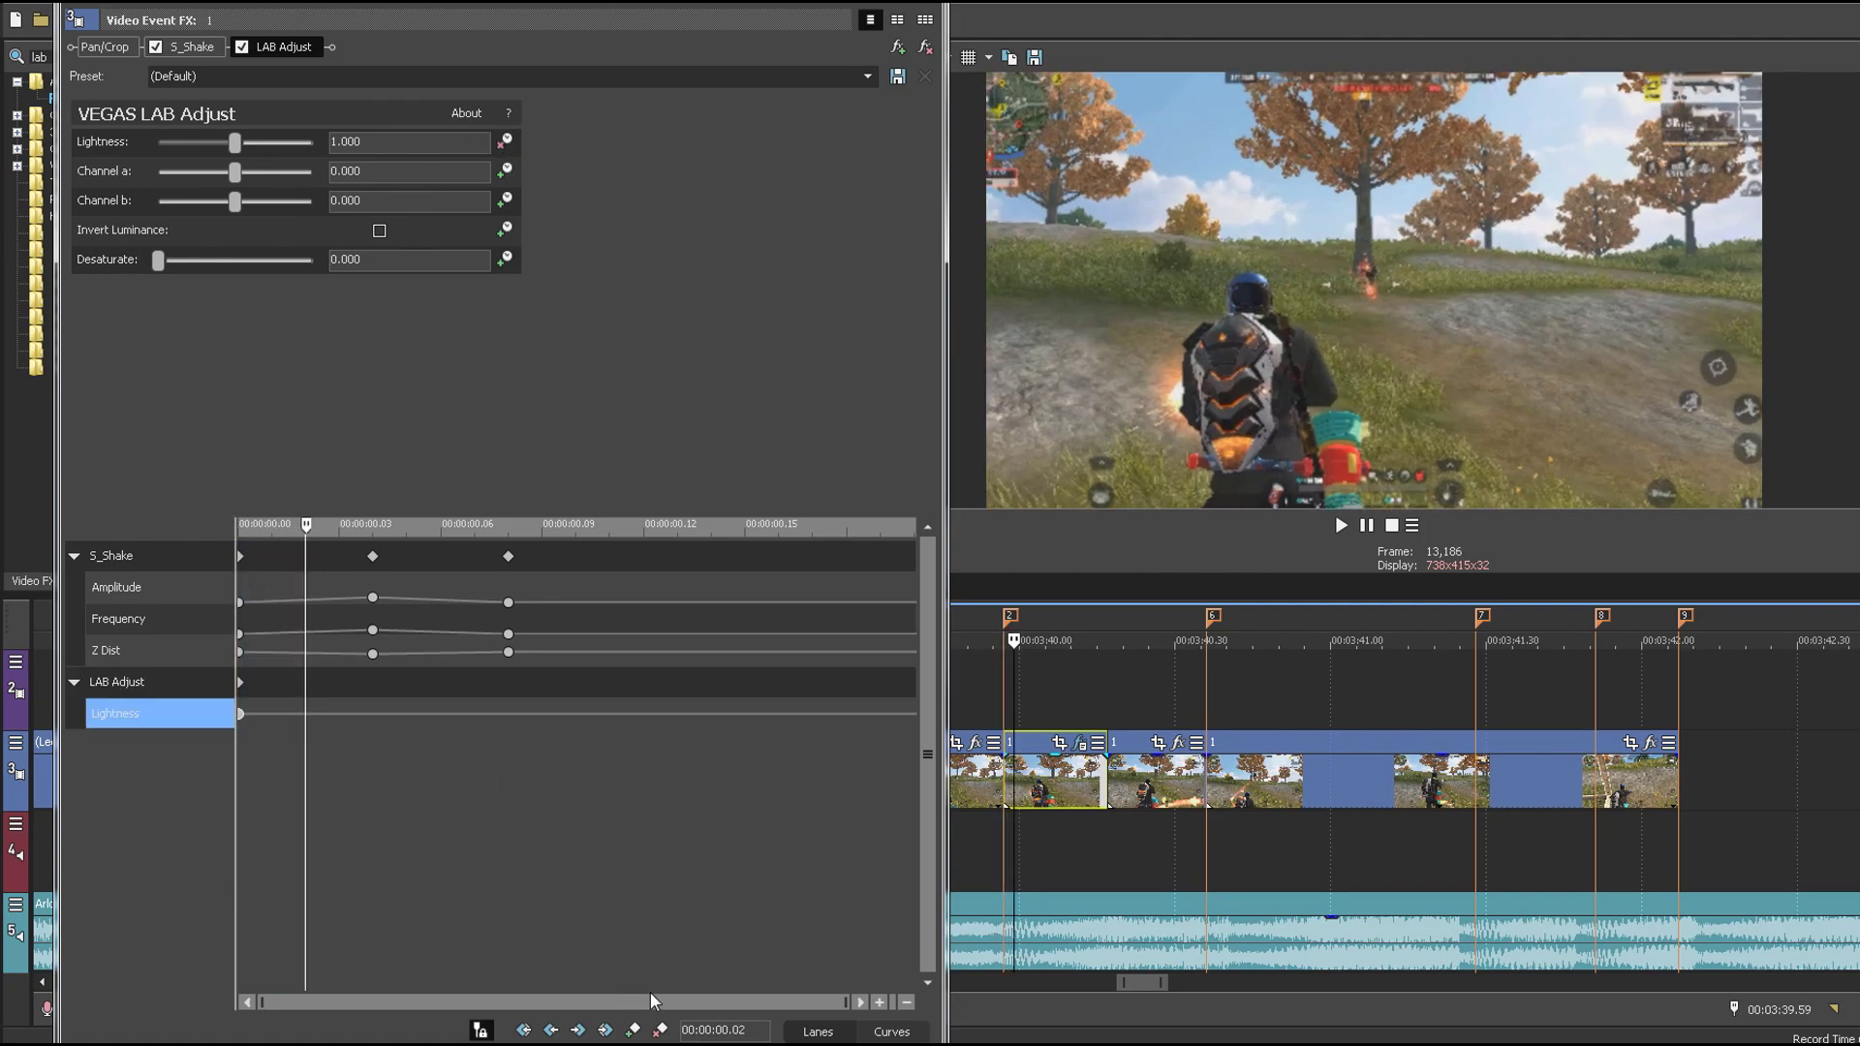
left_click(632, 1028)
left_click(406, 143)
type("1.25")
key("Return")
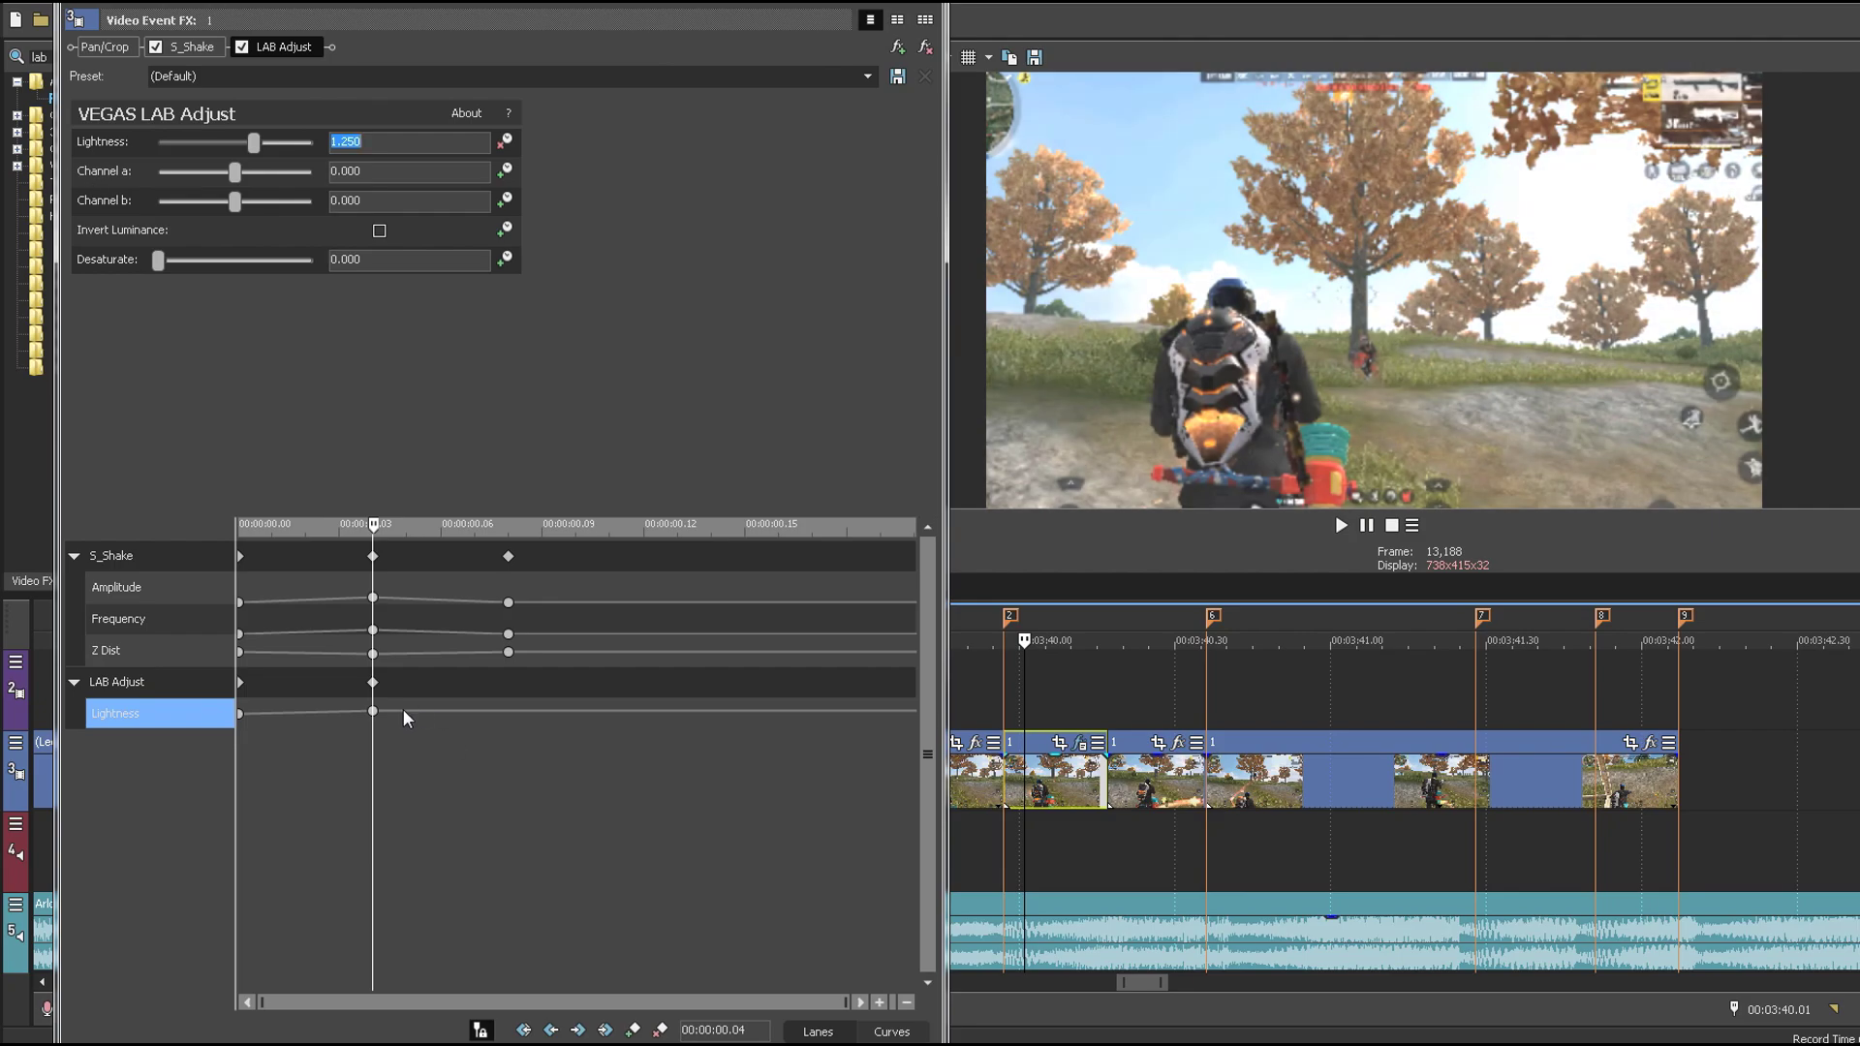
Step: Add a Lightness keyframe of 1 at 8 frames
left_click(374, 712)
key("Right")
key("Right")
key("Right")
key("Right")
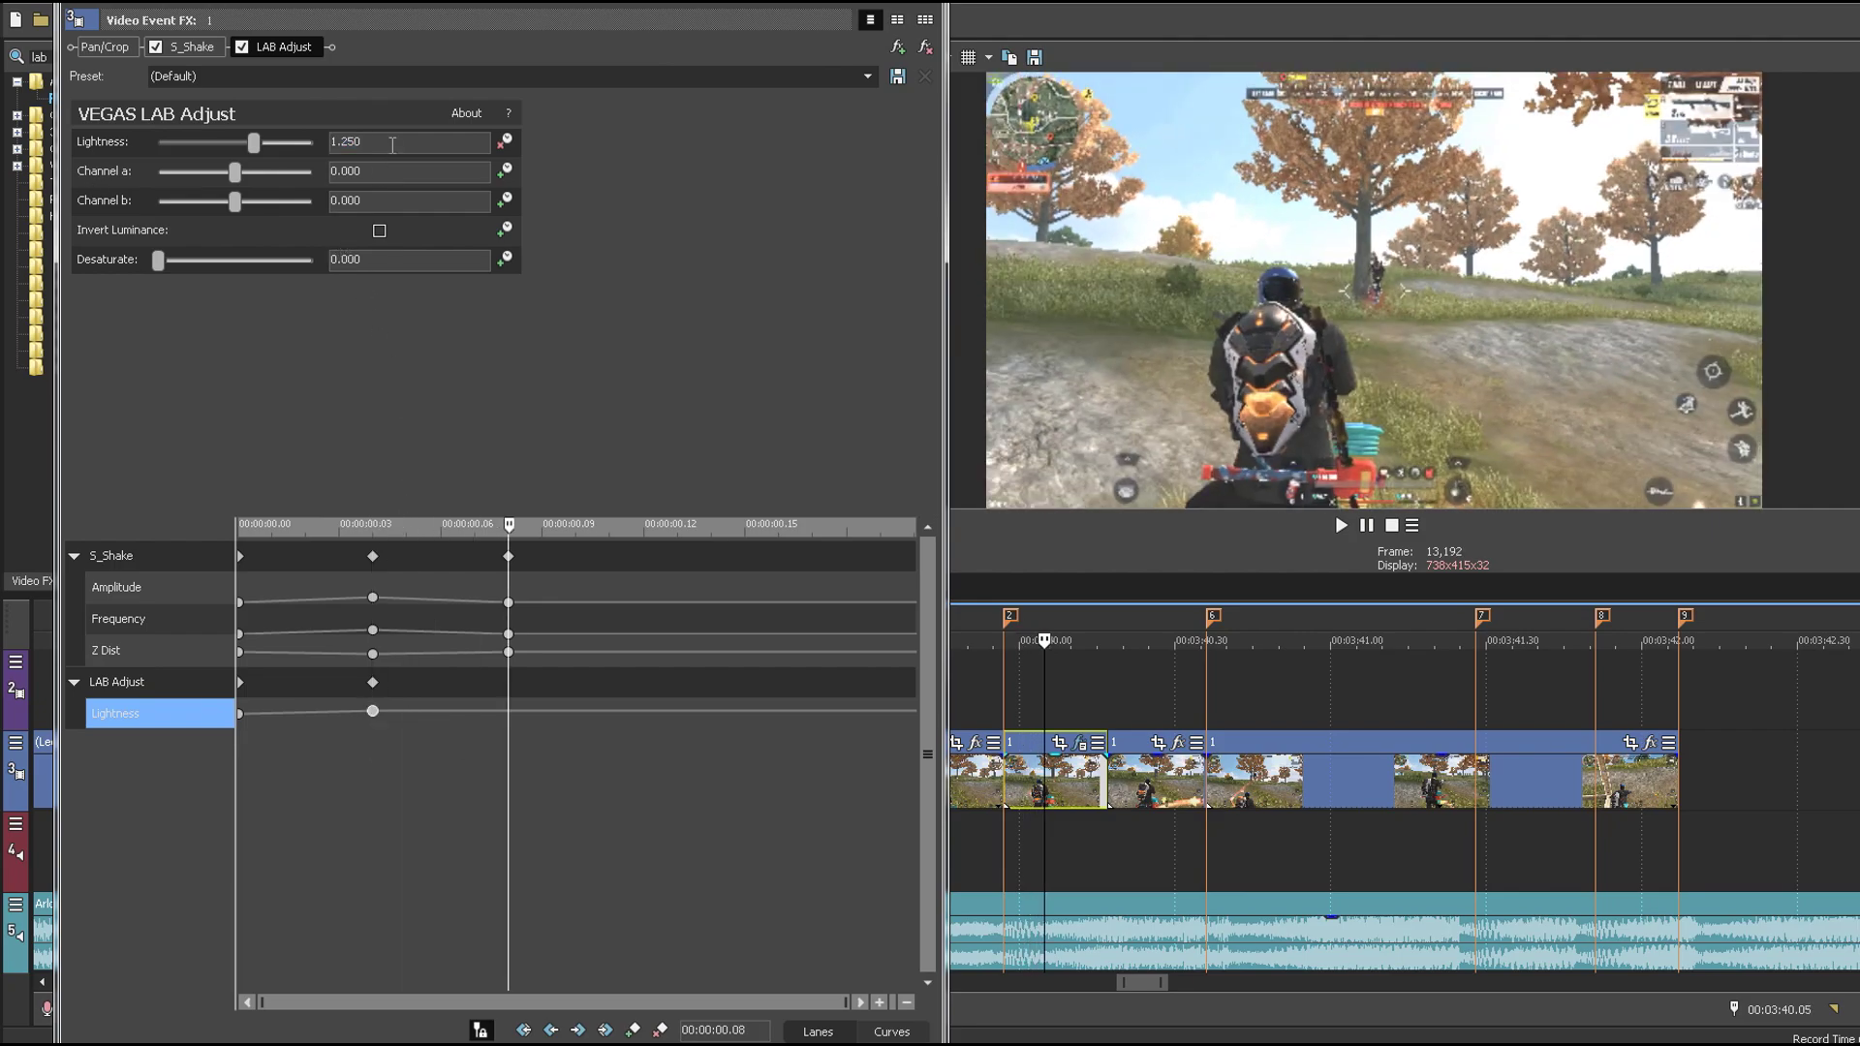
type("1")
key("Return")
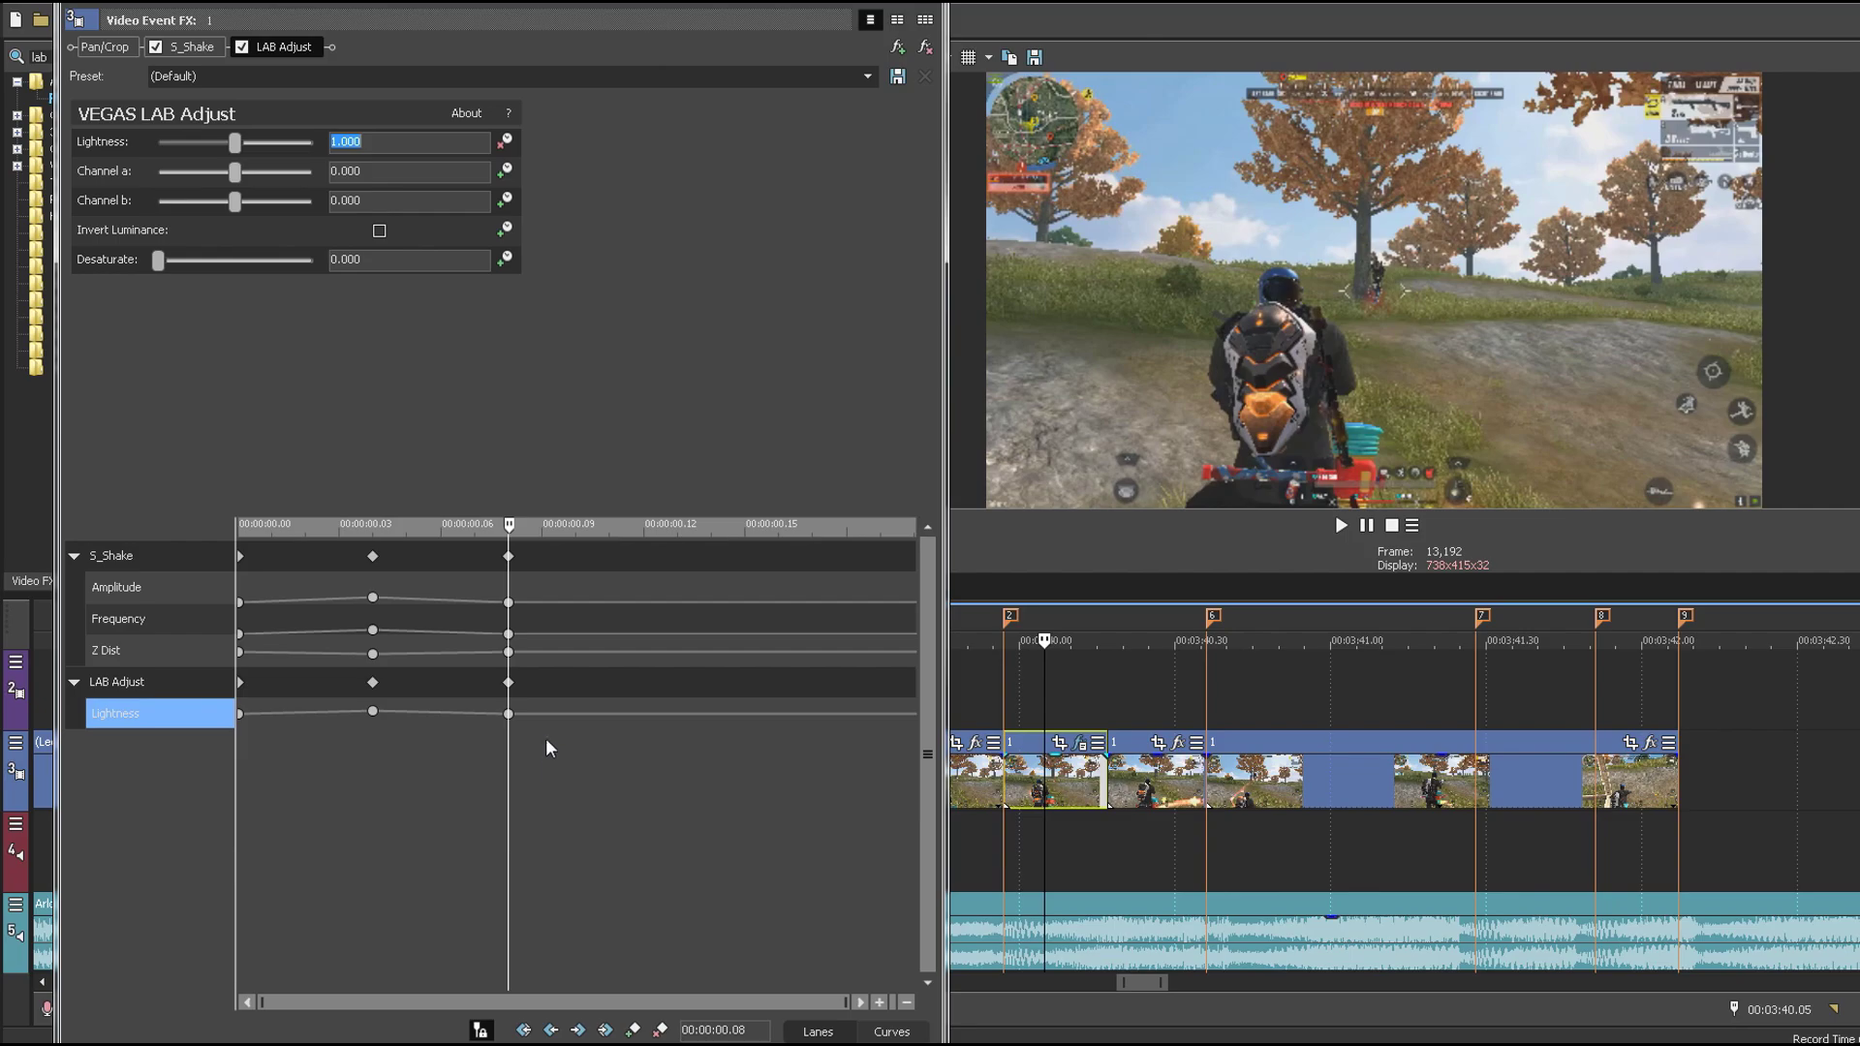
Step: Move the 8-frame Lightness keyframe to the clip's end, close the effect settings and return to the clip's start
left_click_drag(509, 717, 913, 712)
left_click(263, 764)
left_click_drag(264, 767, 984, 846)
left_click(1043, 794)
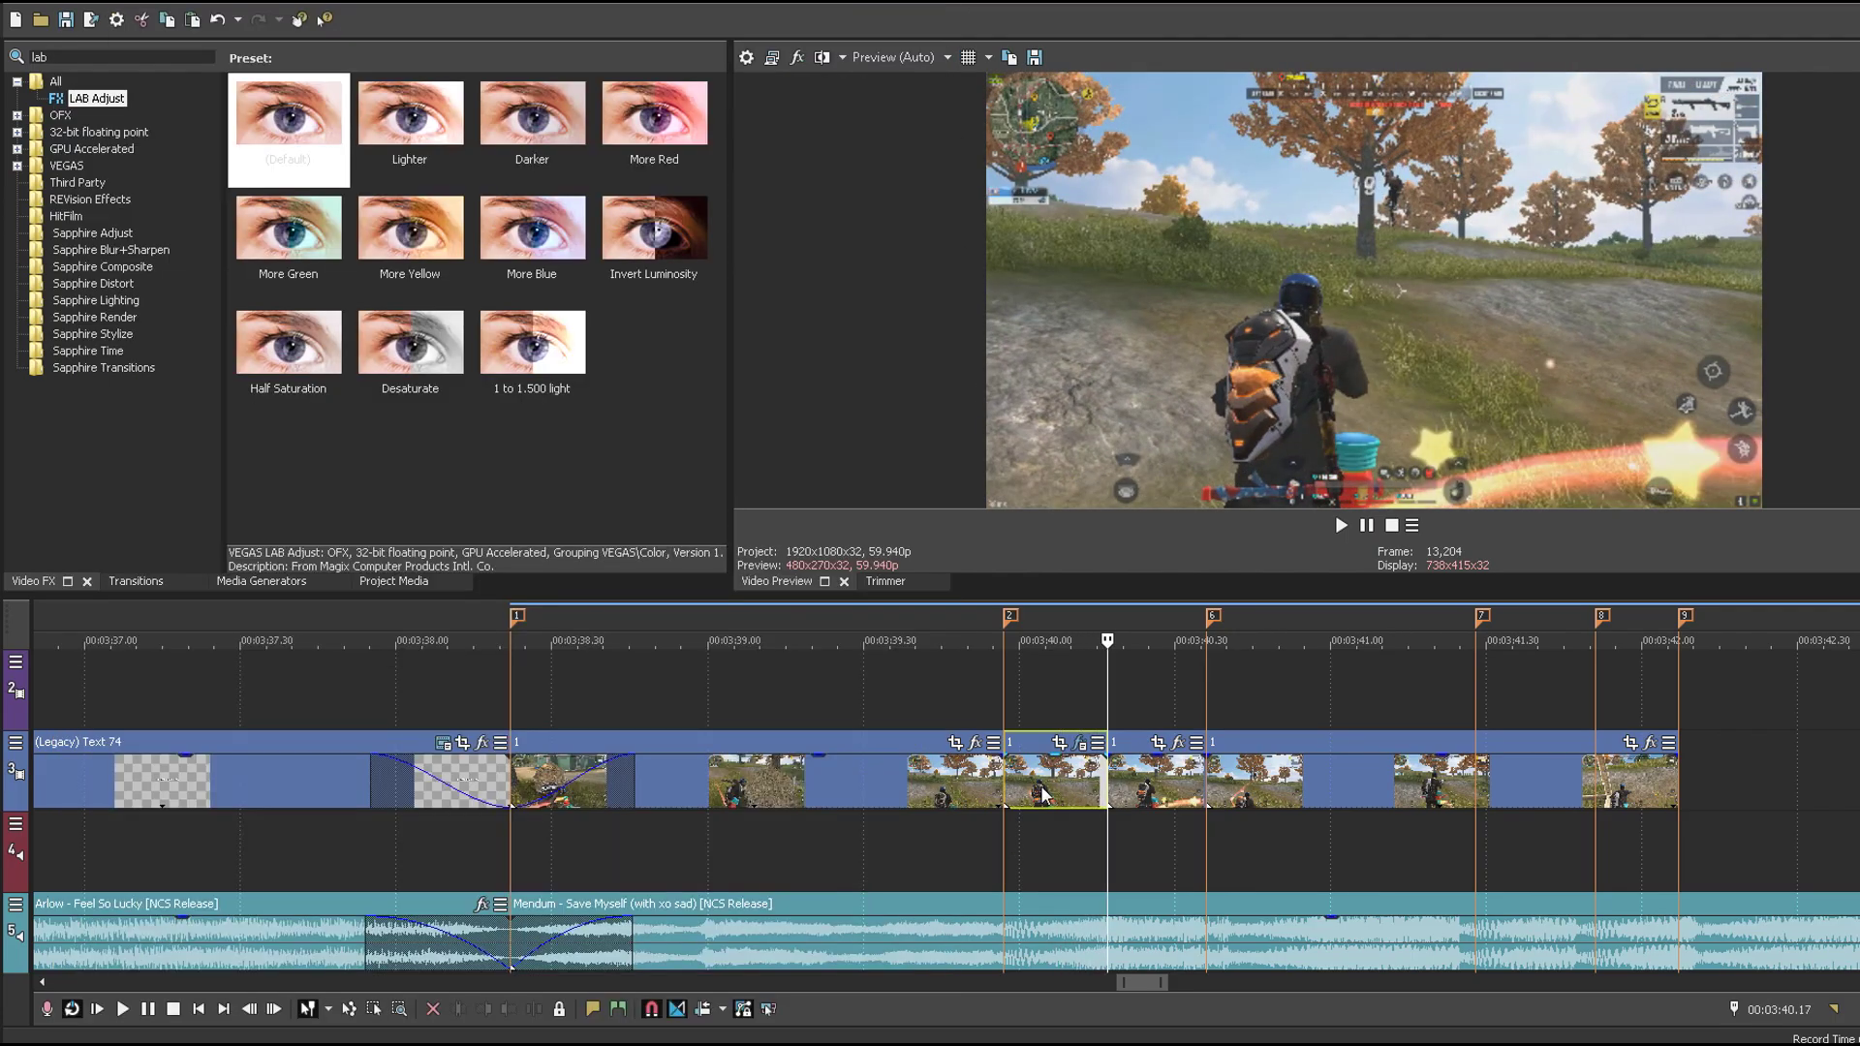
left_click(1015, 794)
Step: Search the video effects for "warp", add S_WarpChroma to the clip at marker 2 and enlarge its keyframe area
double_click(68, 54)
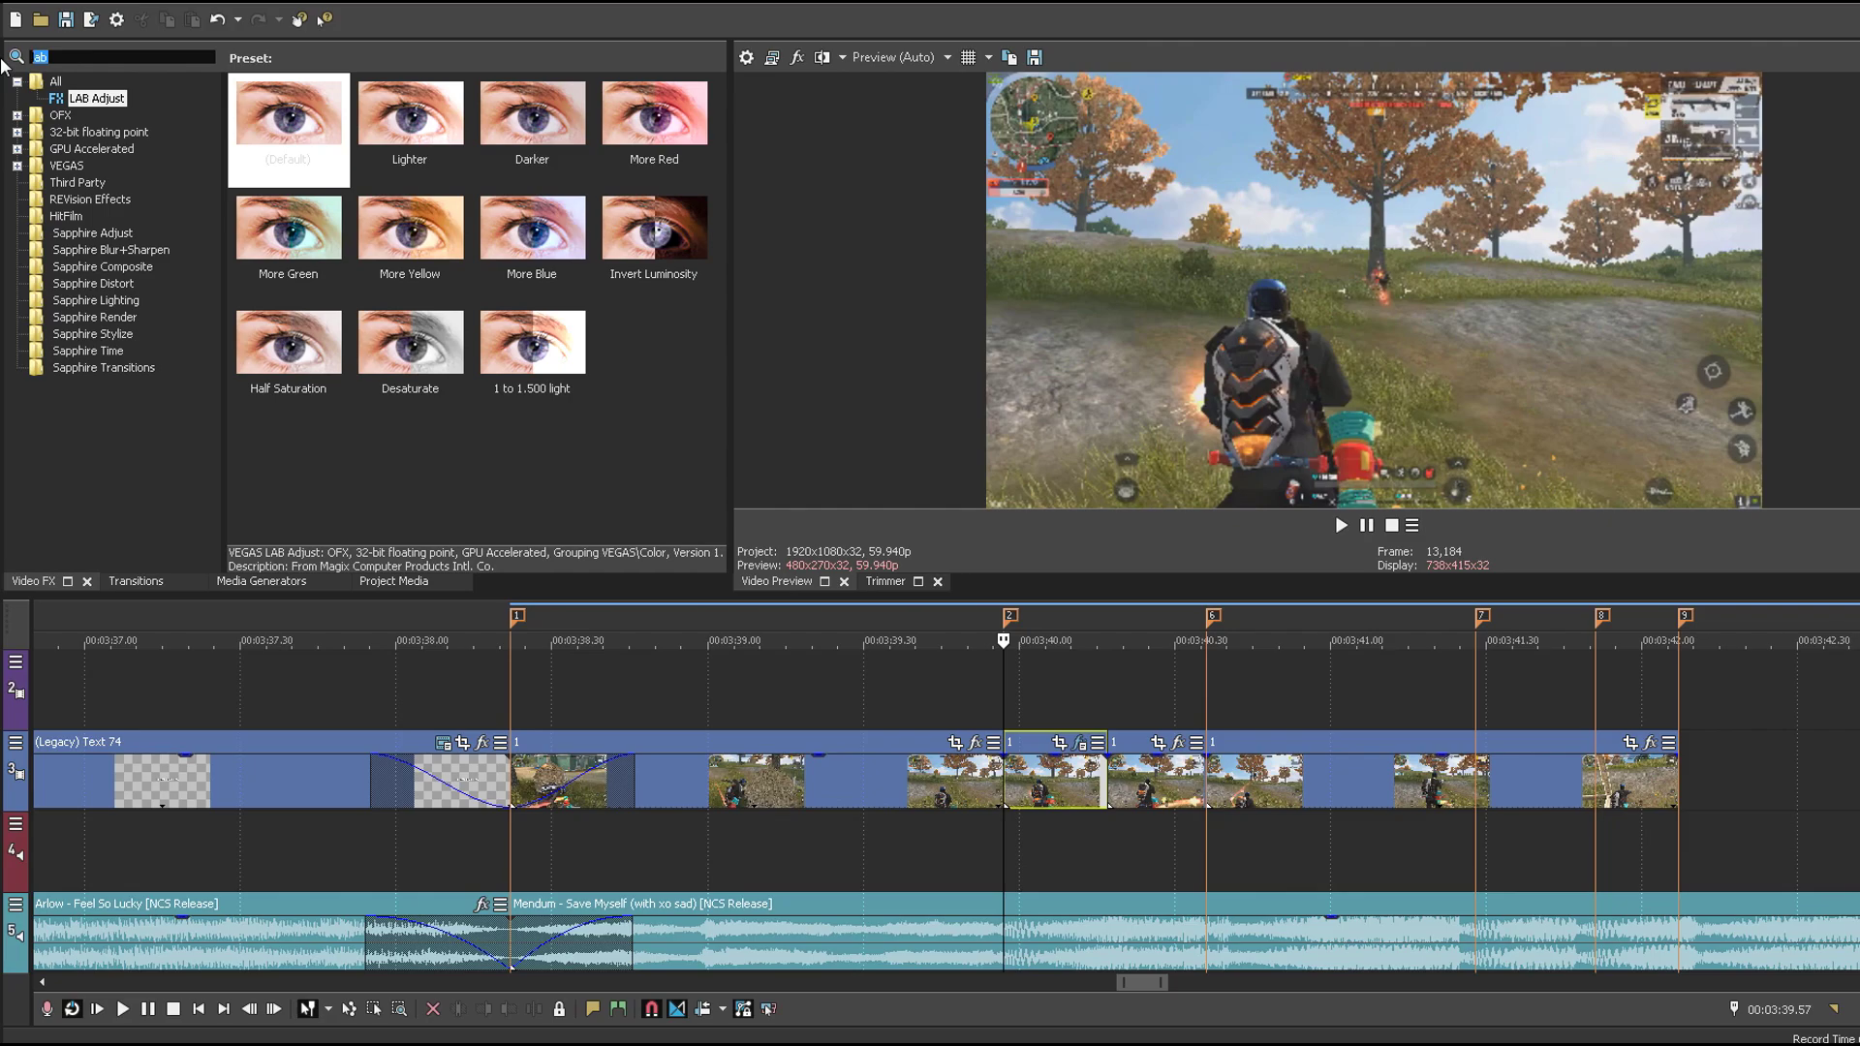
key("BackSpace")
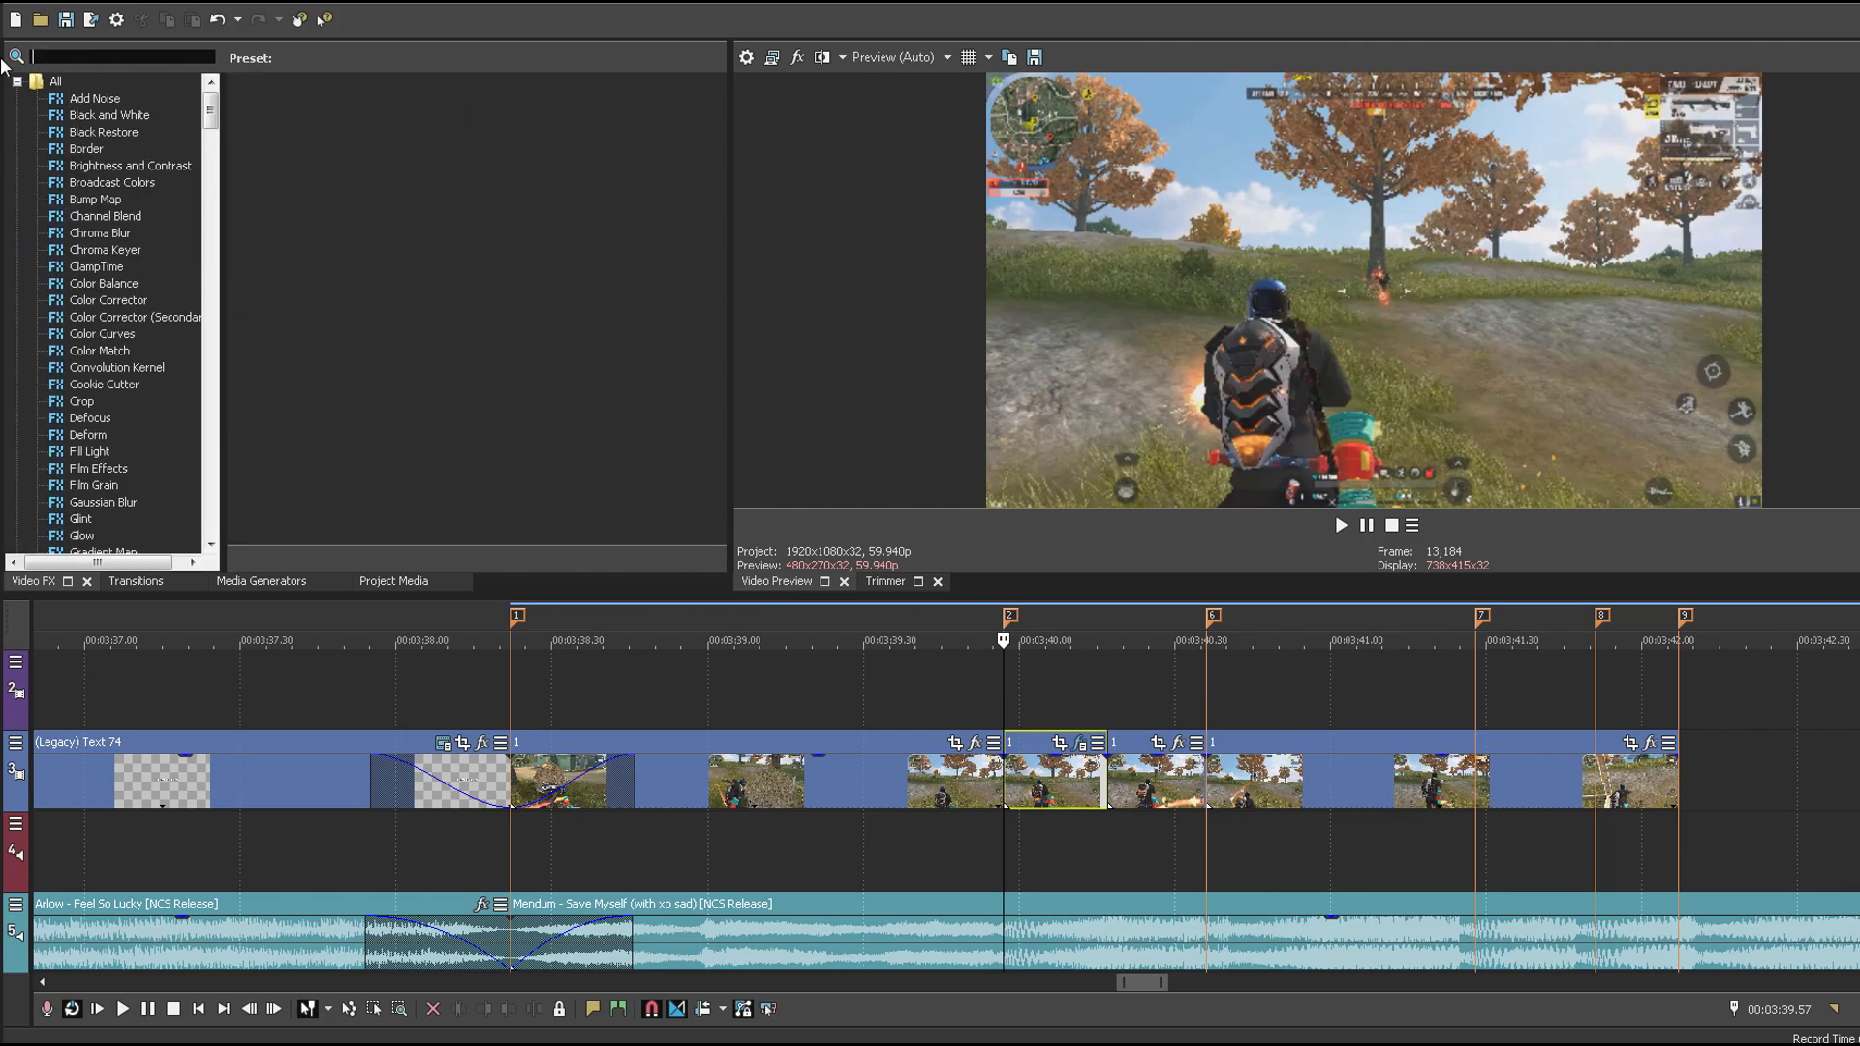
type("warp")
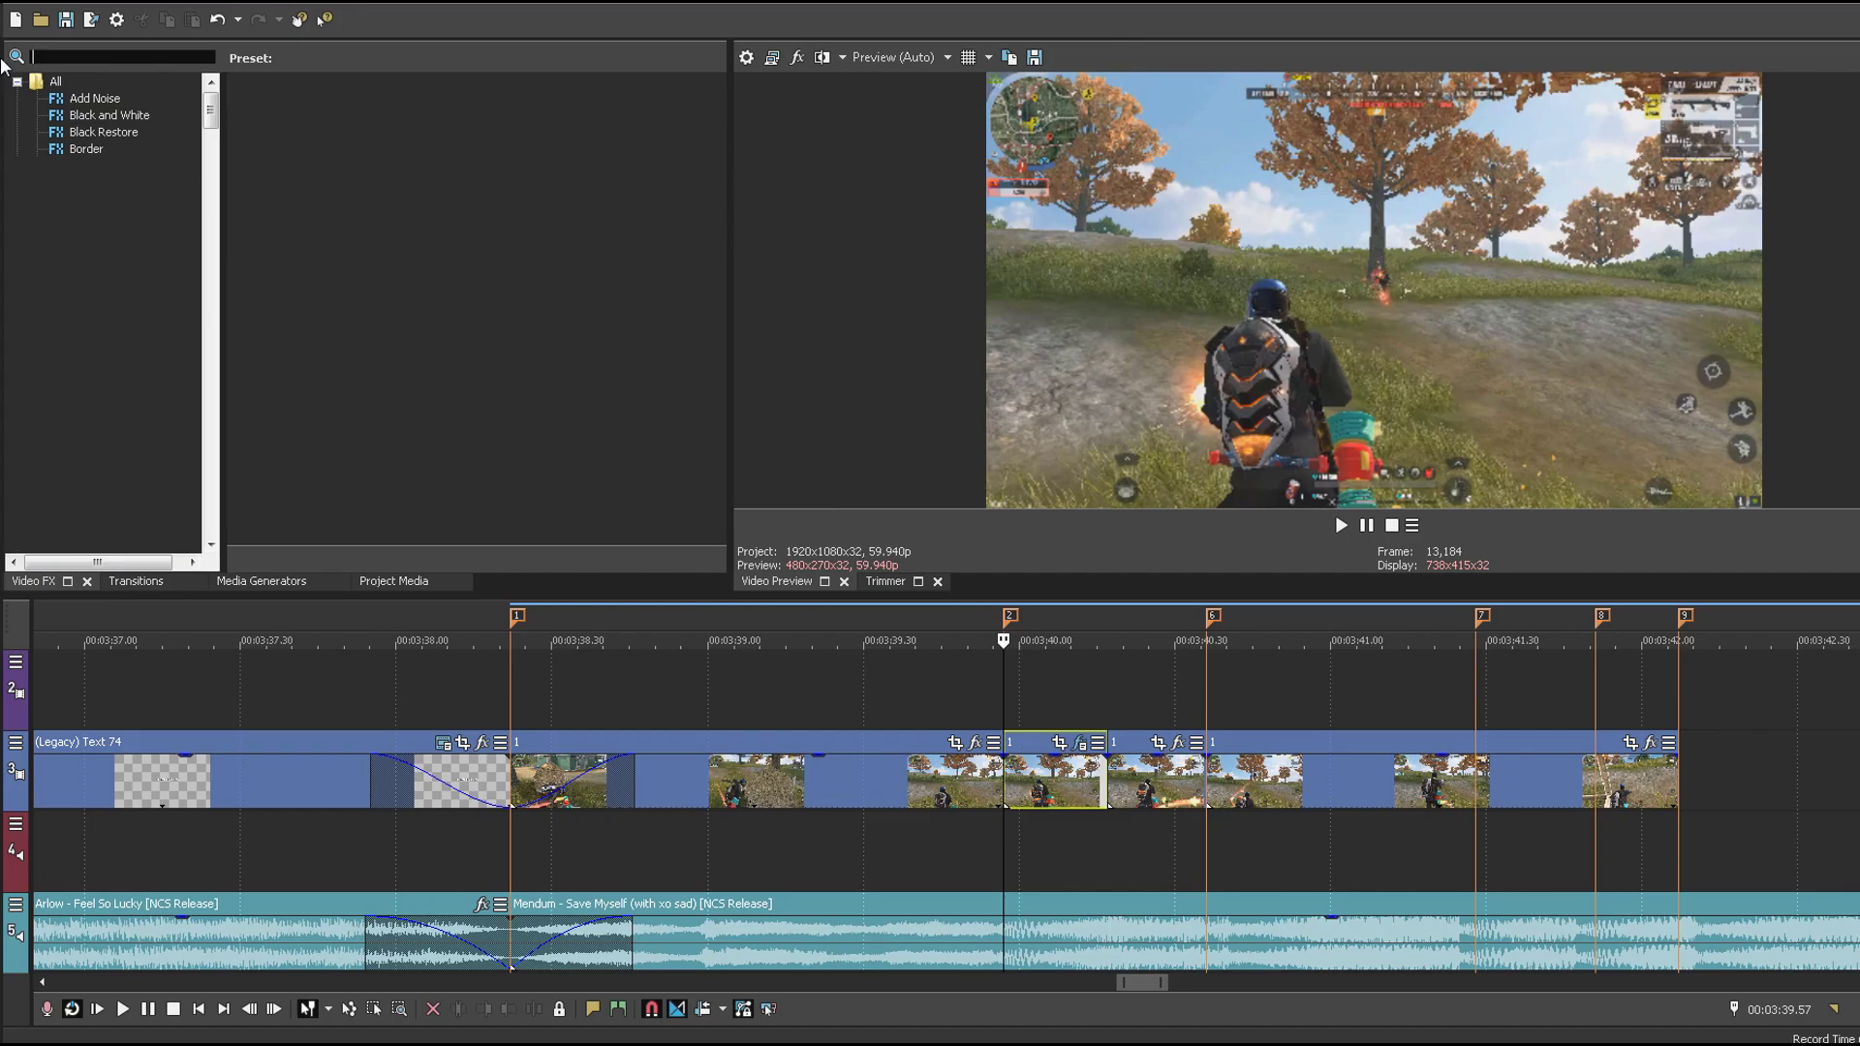
left_click_drag(131, 152, 1093, 768)
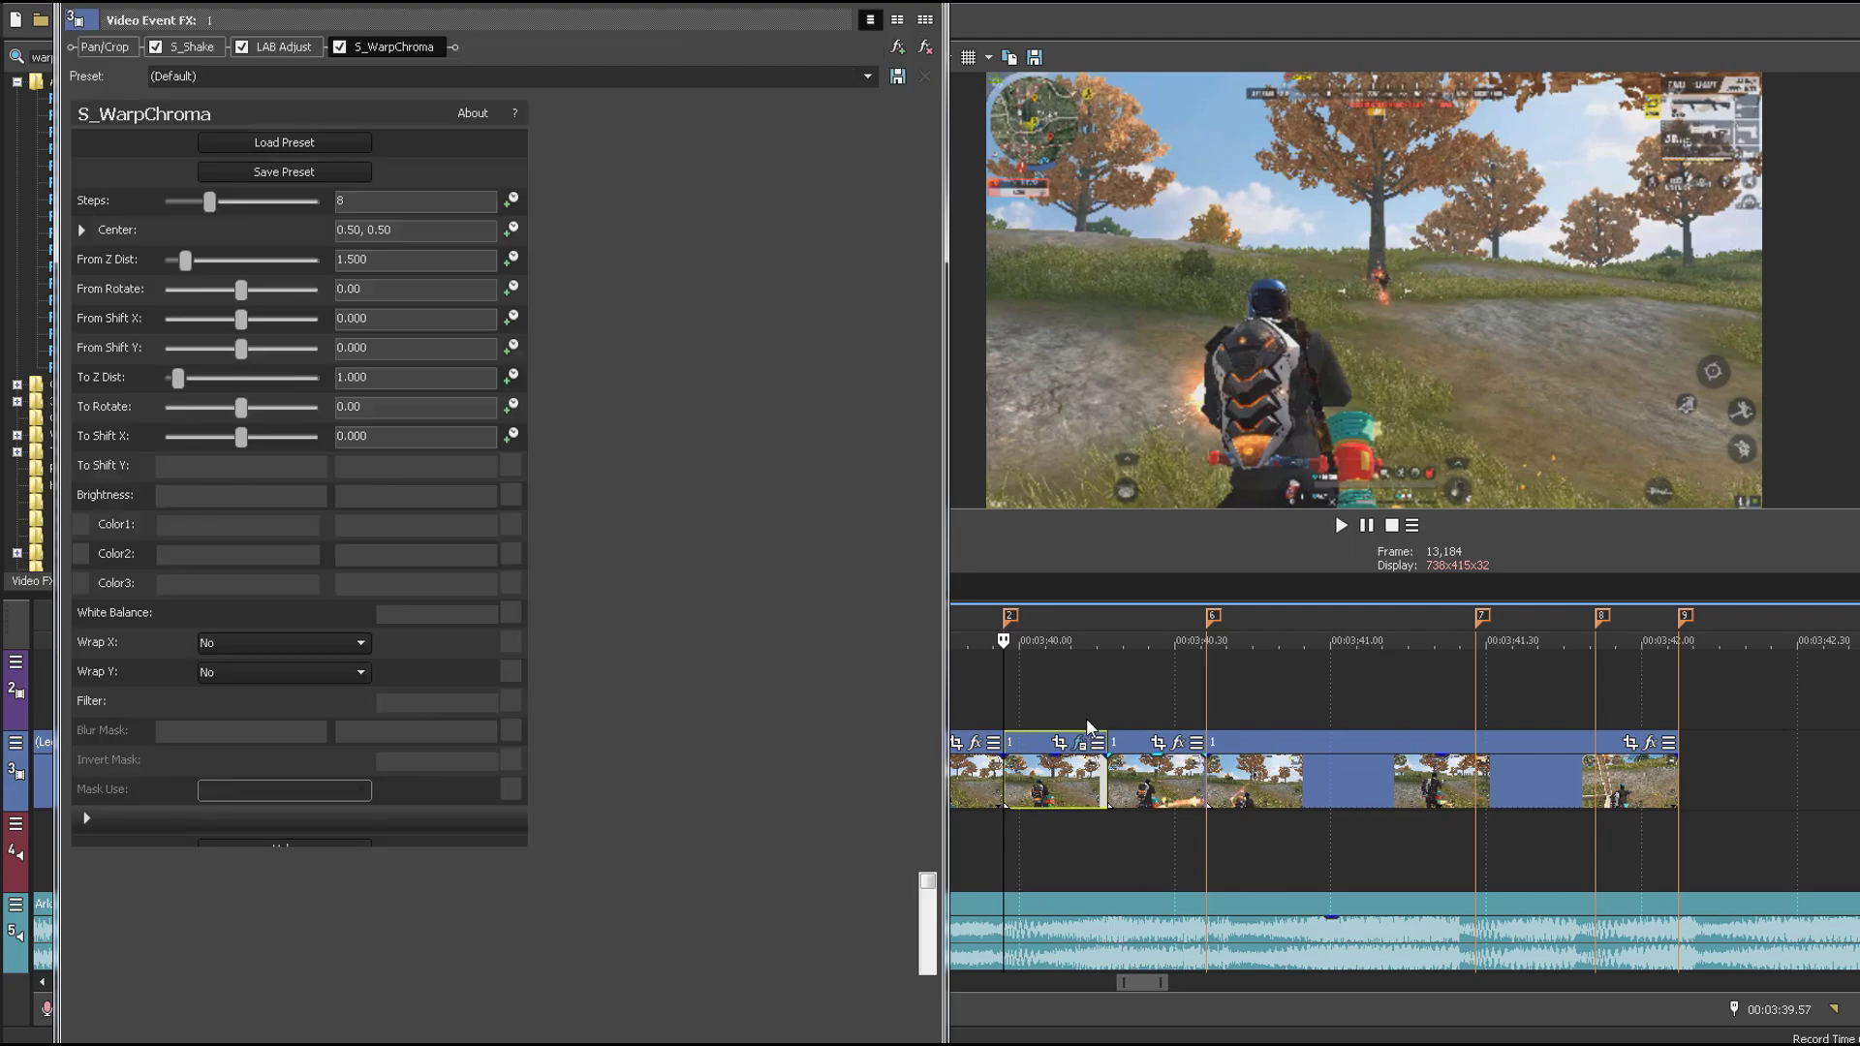
left_click_drag(739, 849, 739, 535)
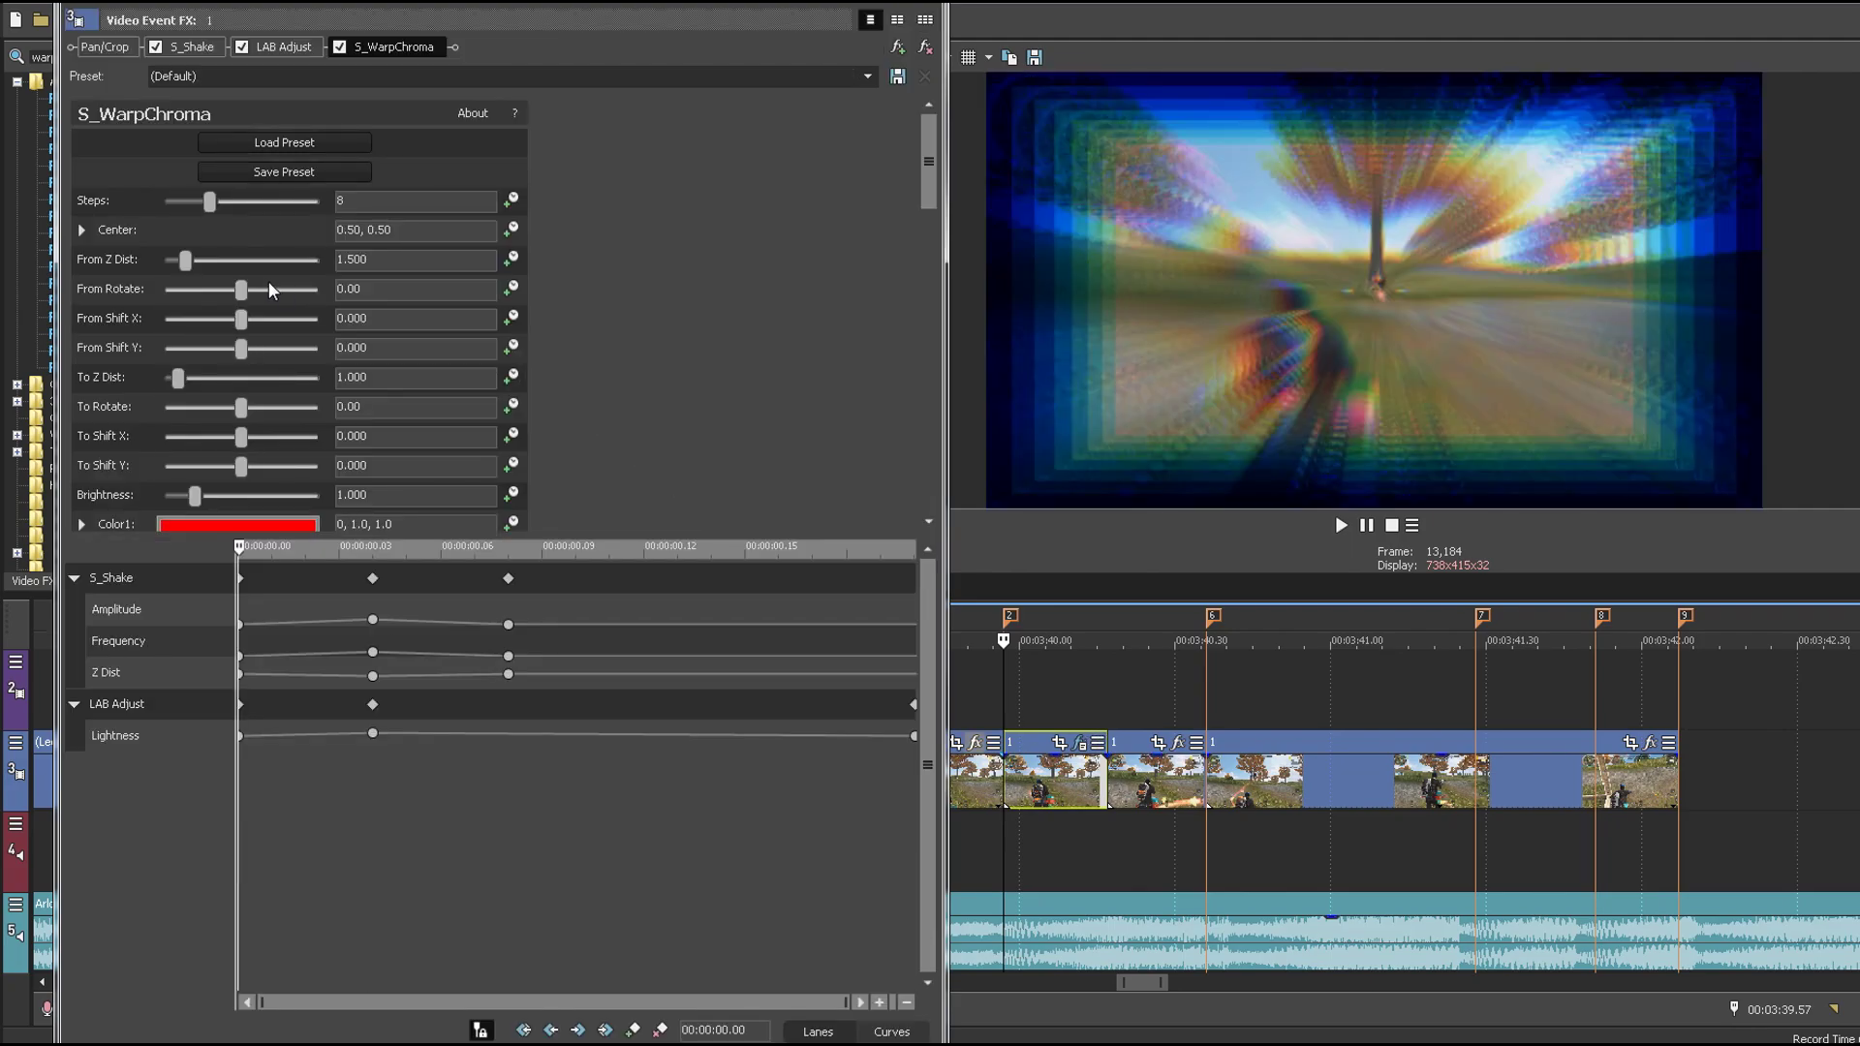
Step: Set S_WarpChroma's From Z Dist to 1 and animate it from the first frame
left_click_drag(381, 259, 5, 201)
type("1")
key("Return")
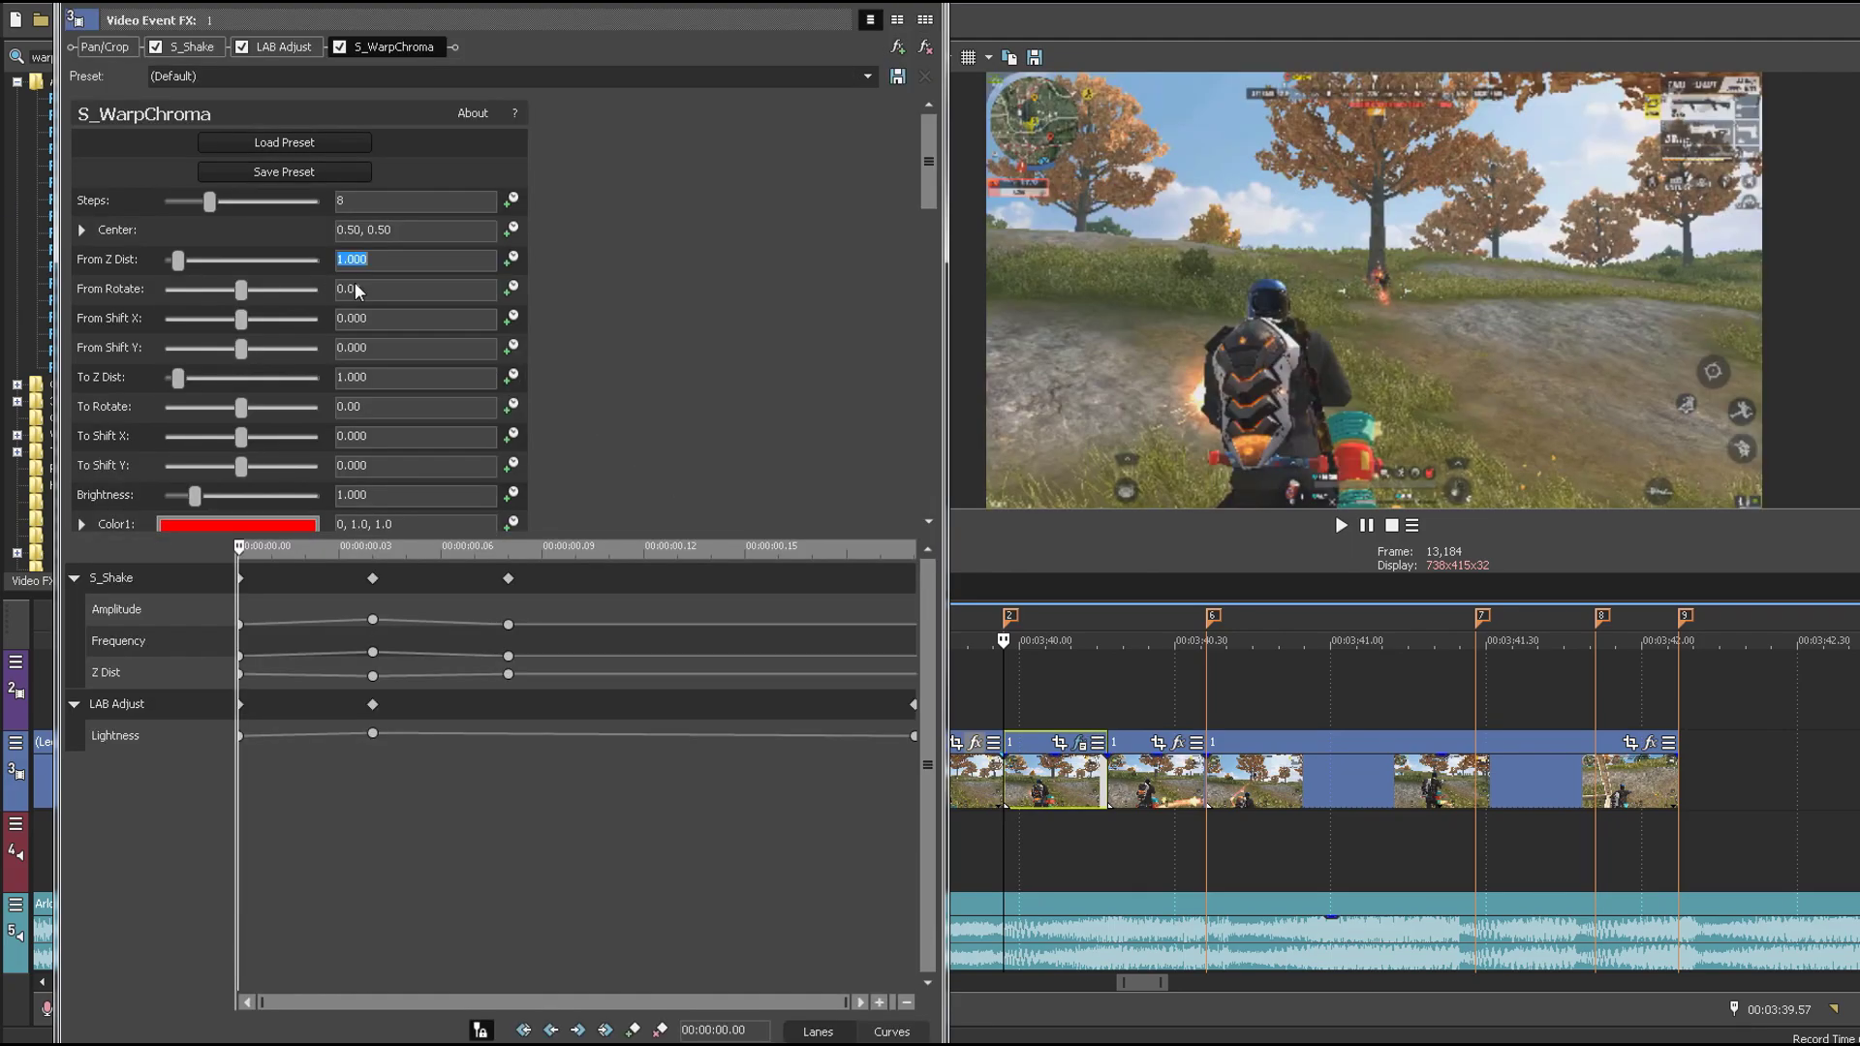
left_click(510, 259)
left_click(325, 798)
left_click(108, 796)
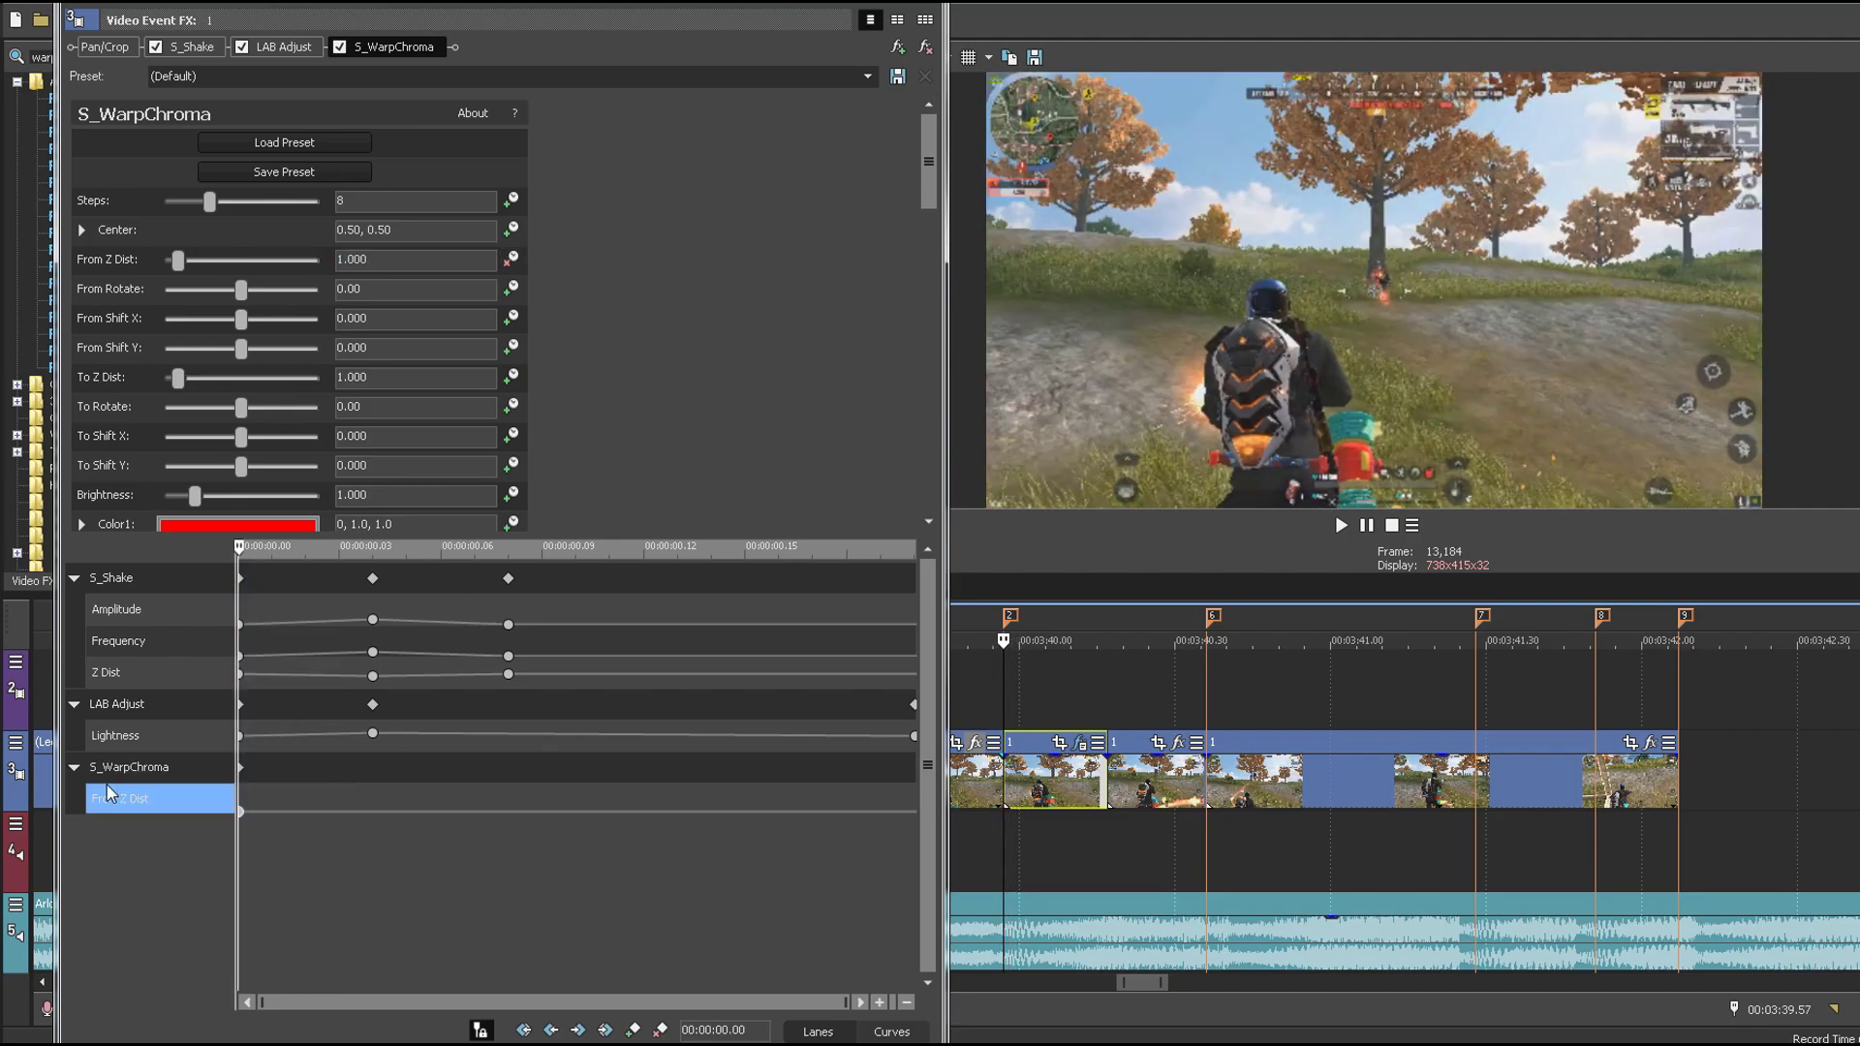
Step: Add a From Z Dist keyframe of 0.95 at 4 frames
key("Right")
key("Right")
key("Right")
key("Right")
left_click(631, 1030)
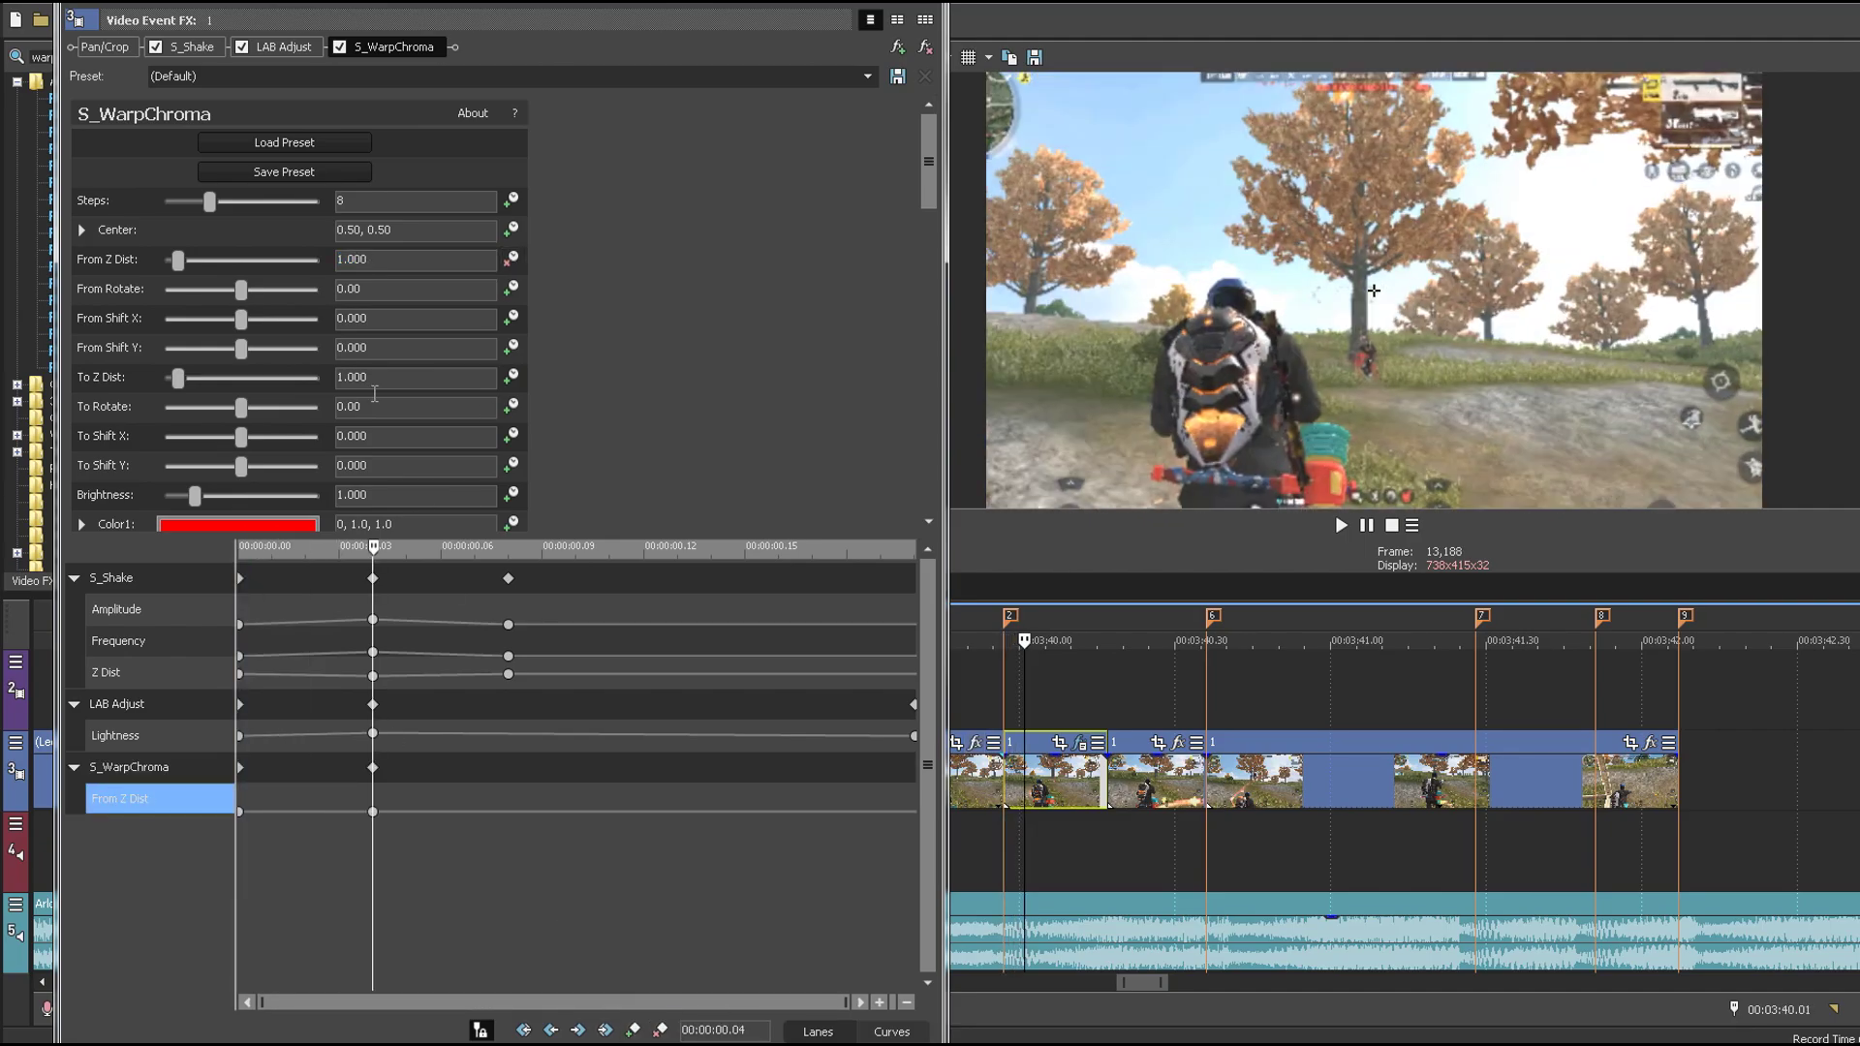
double_click(391, 264)
type("0.95")
key("Return")
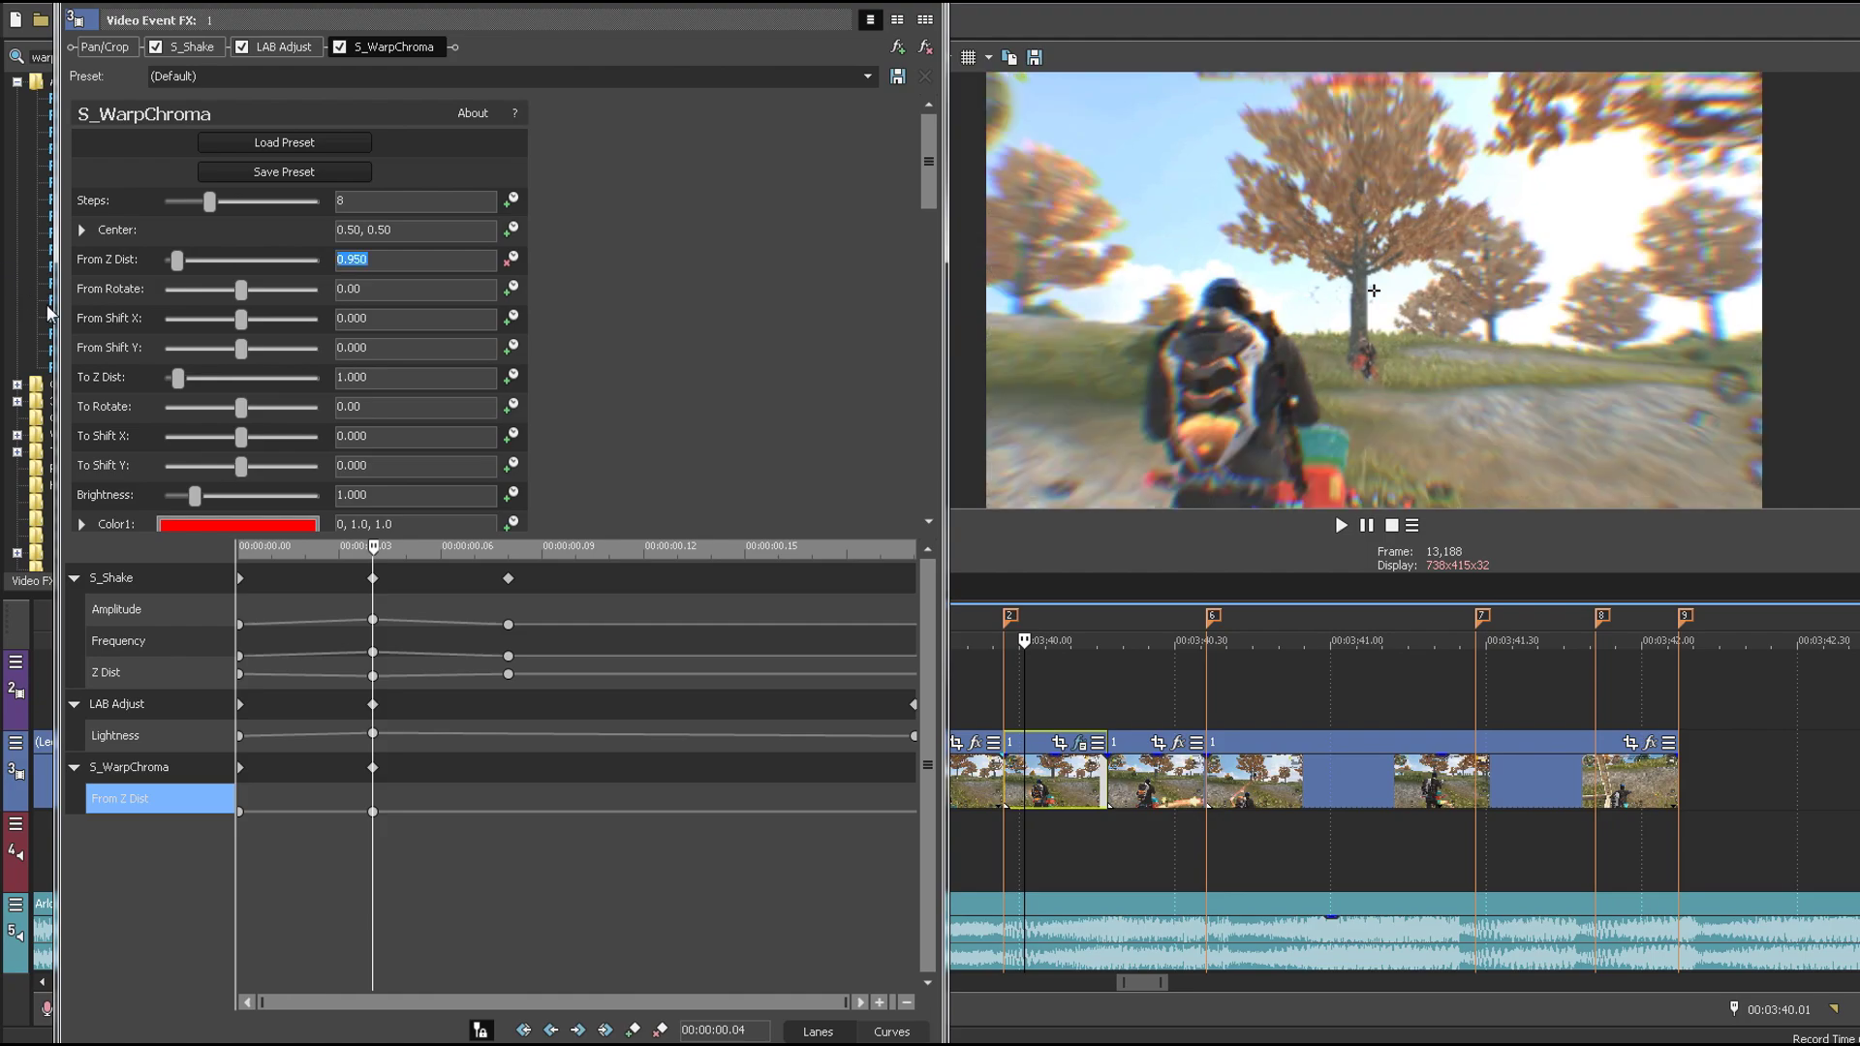
Step: Add a From Z Dist keyframe of 1 at the clip's end and close the effect settings
left_click(374, 812)
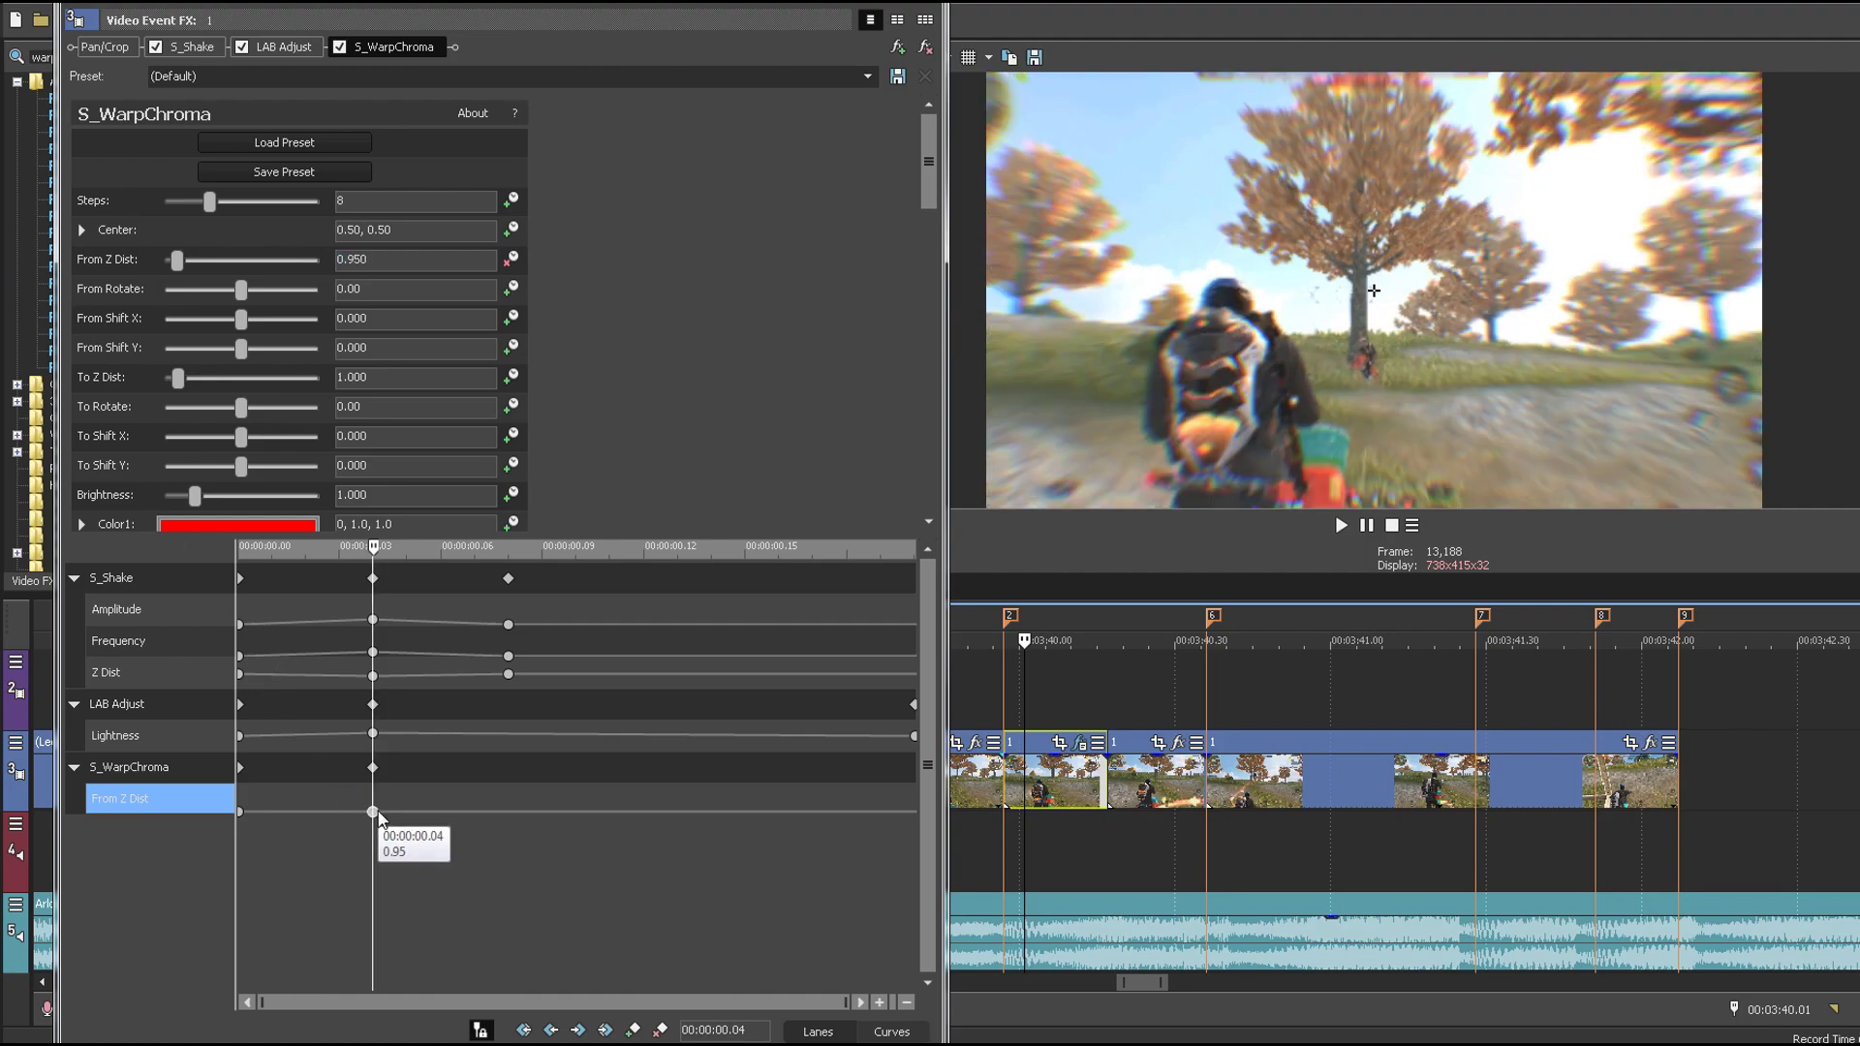
key("space")
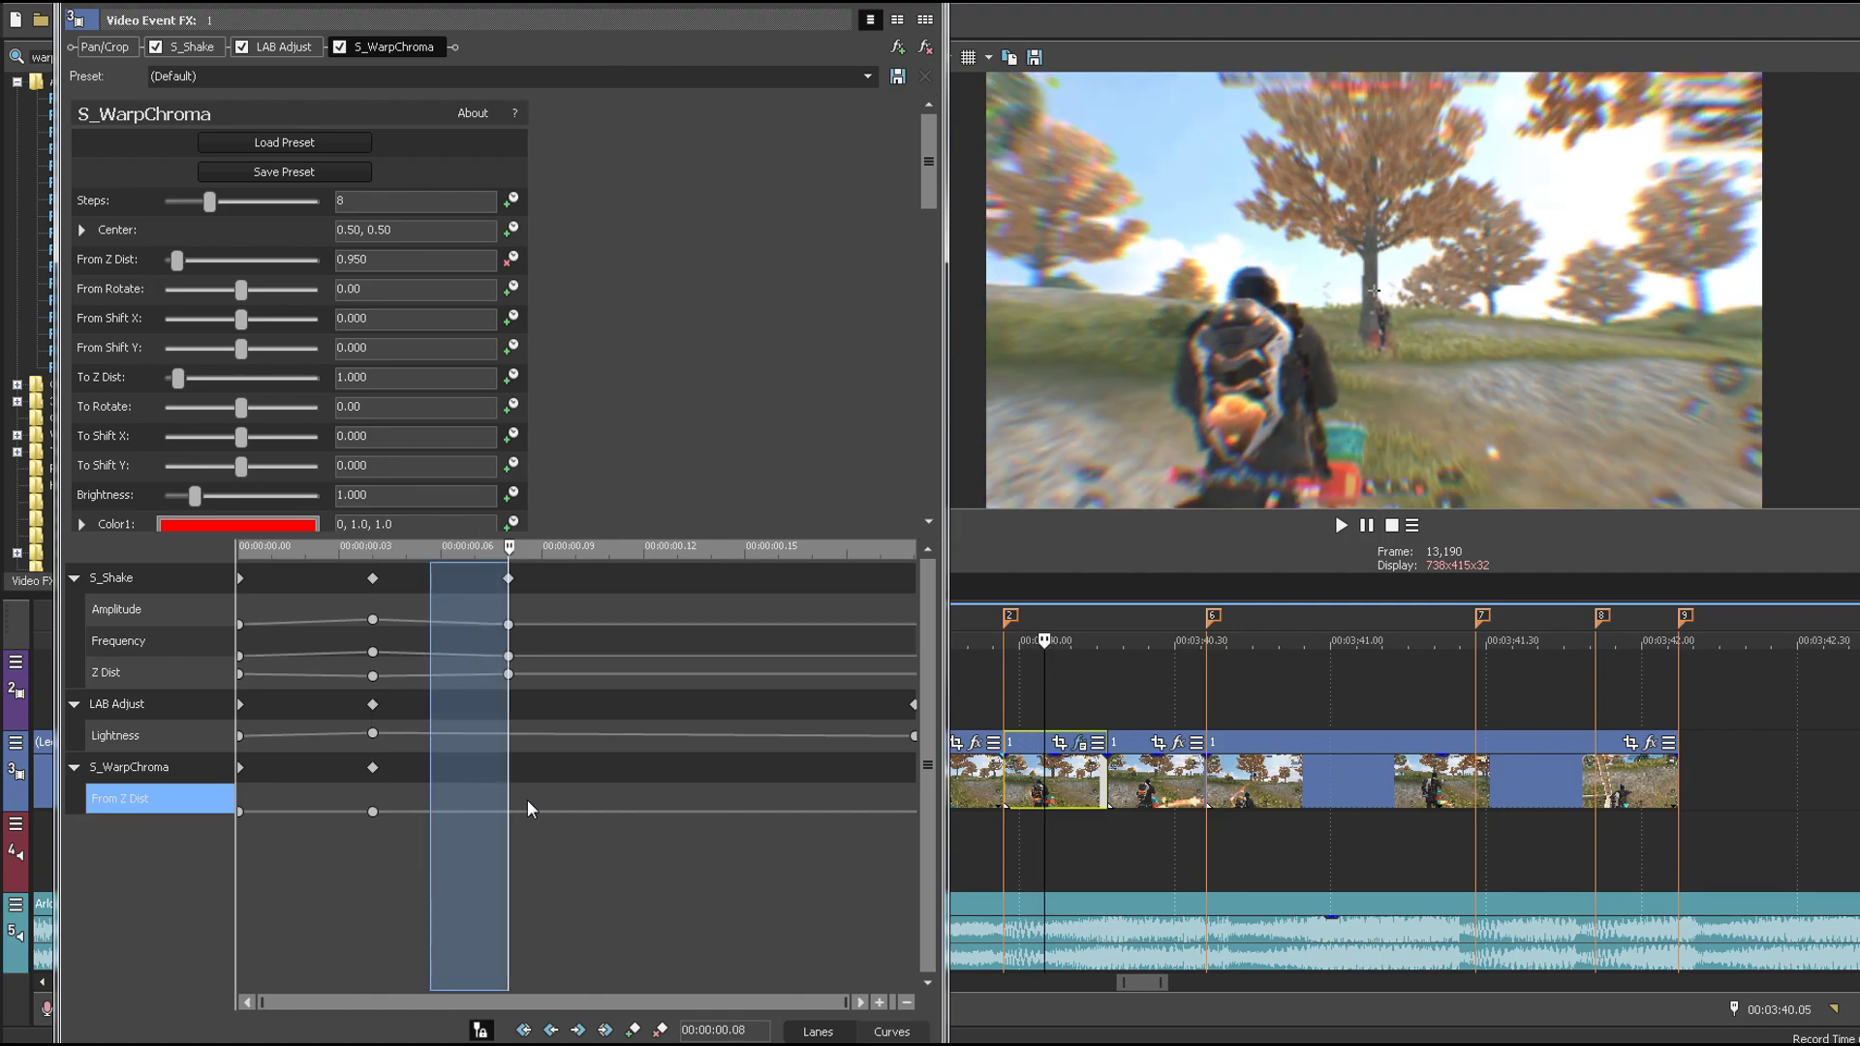
left_click_drag(387, 265, 181, 266)
type("1")
key("Return")
left_click_drag(238, 864, 997, 883)
left_click(937, 8)
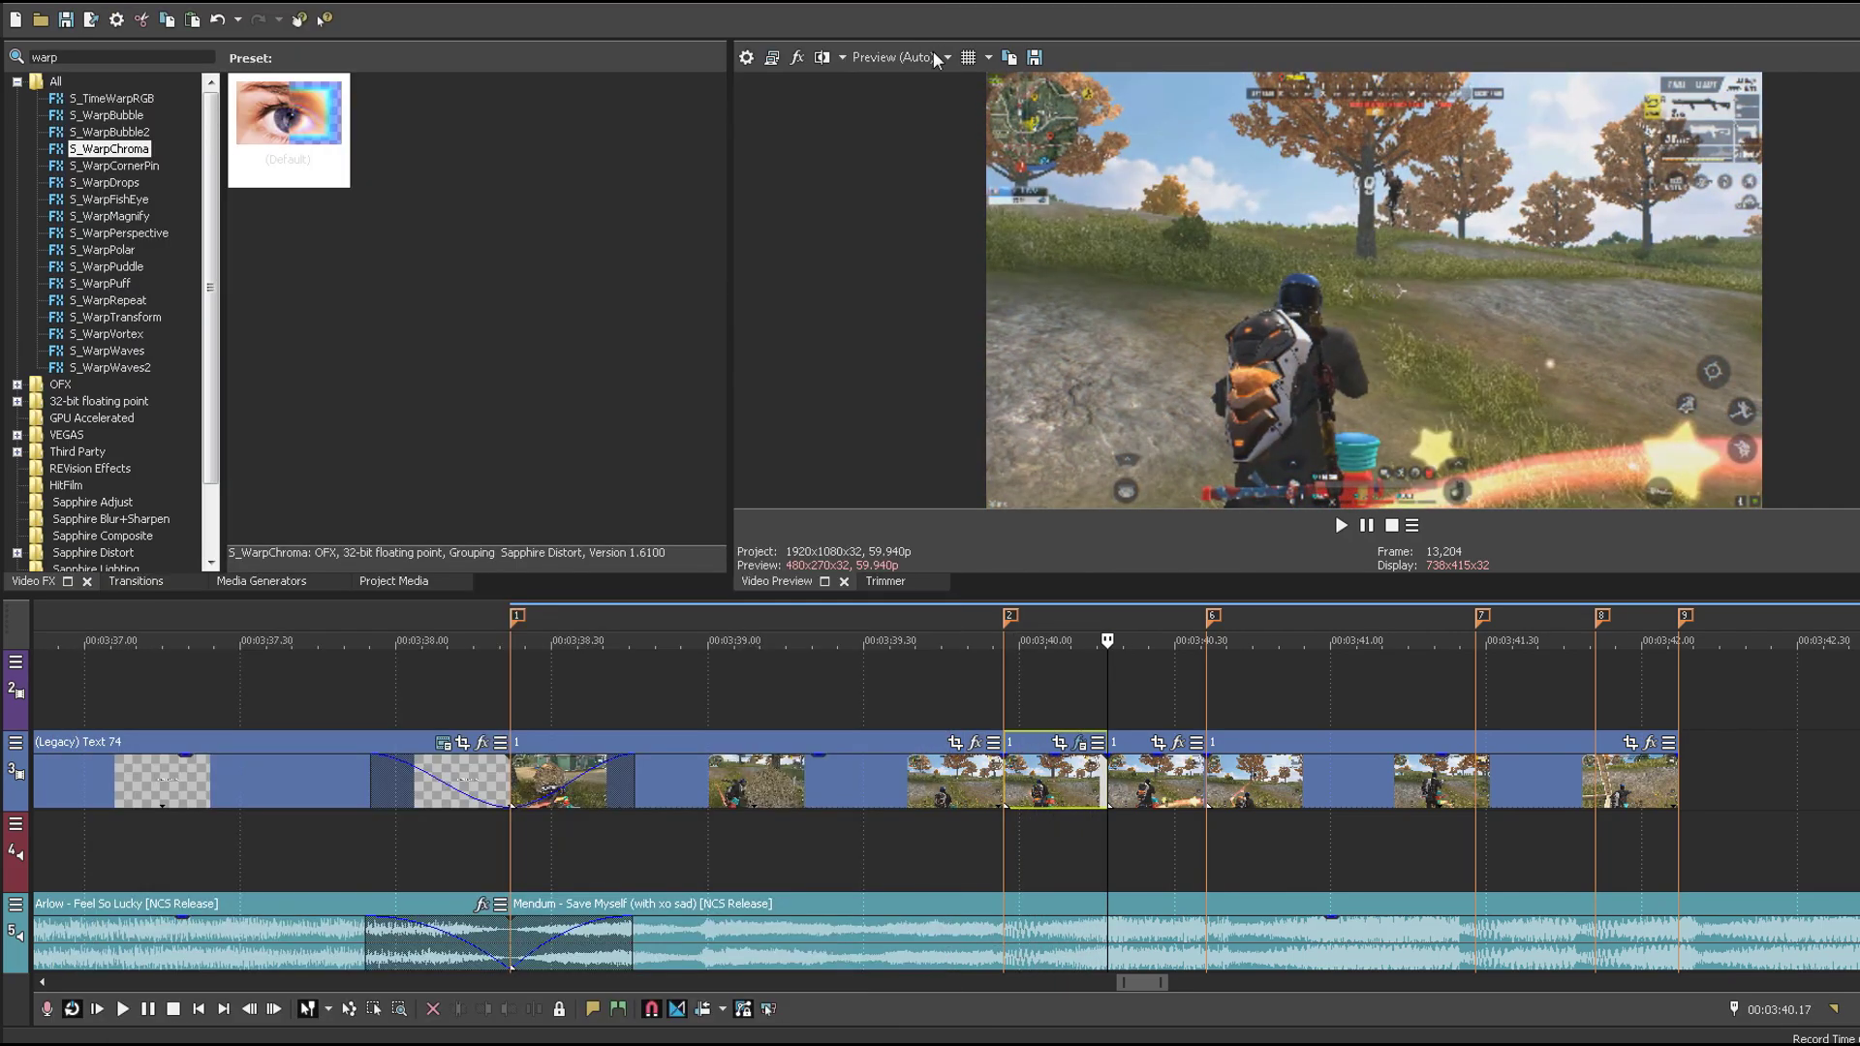
Step: Play back the section around marker 2 twice to review the combined effects
left_click(859, 787)
key("space")
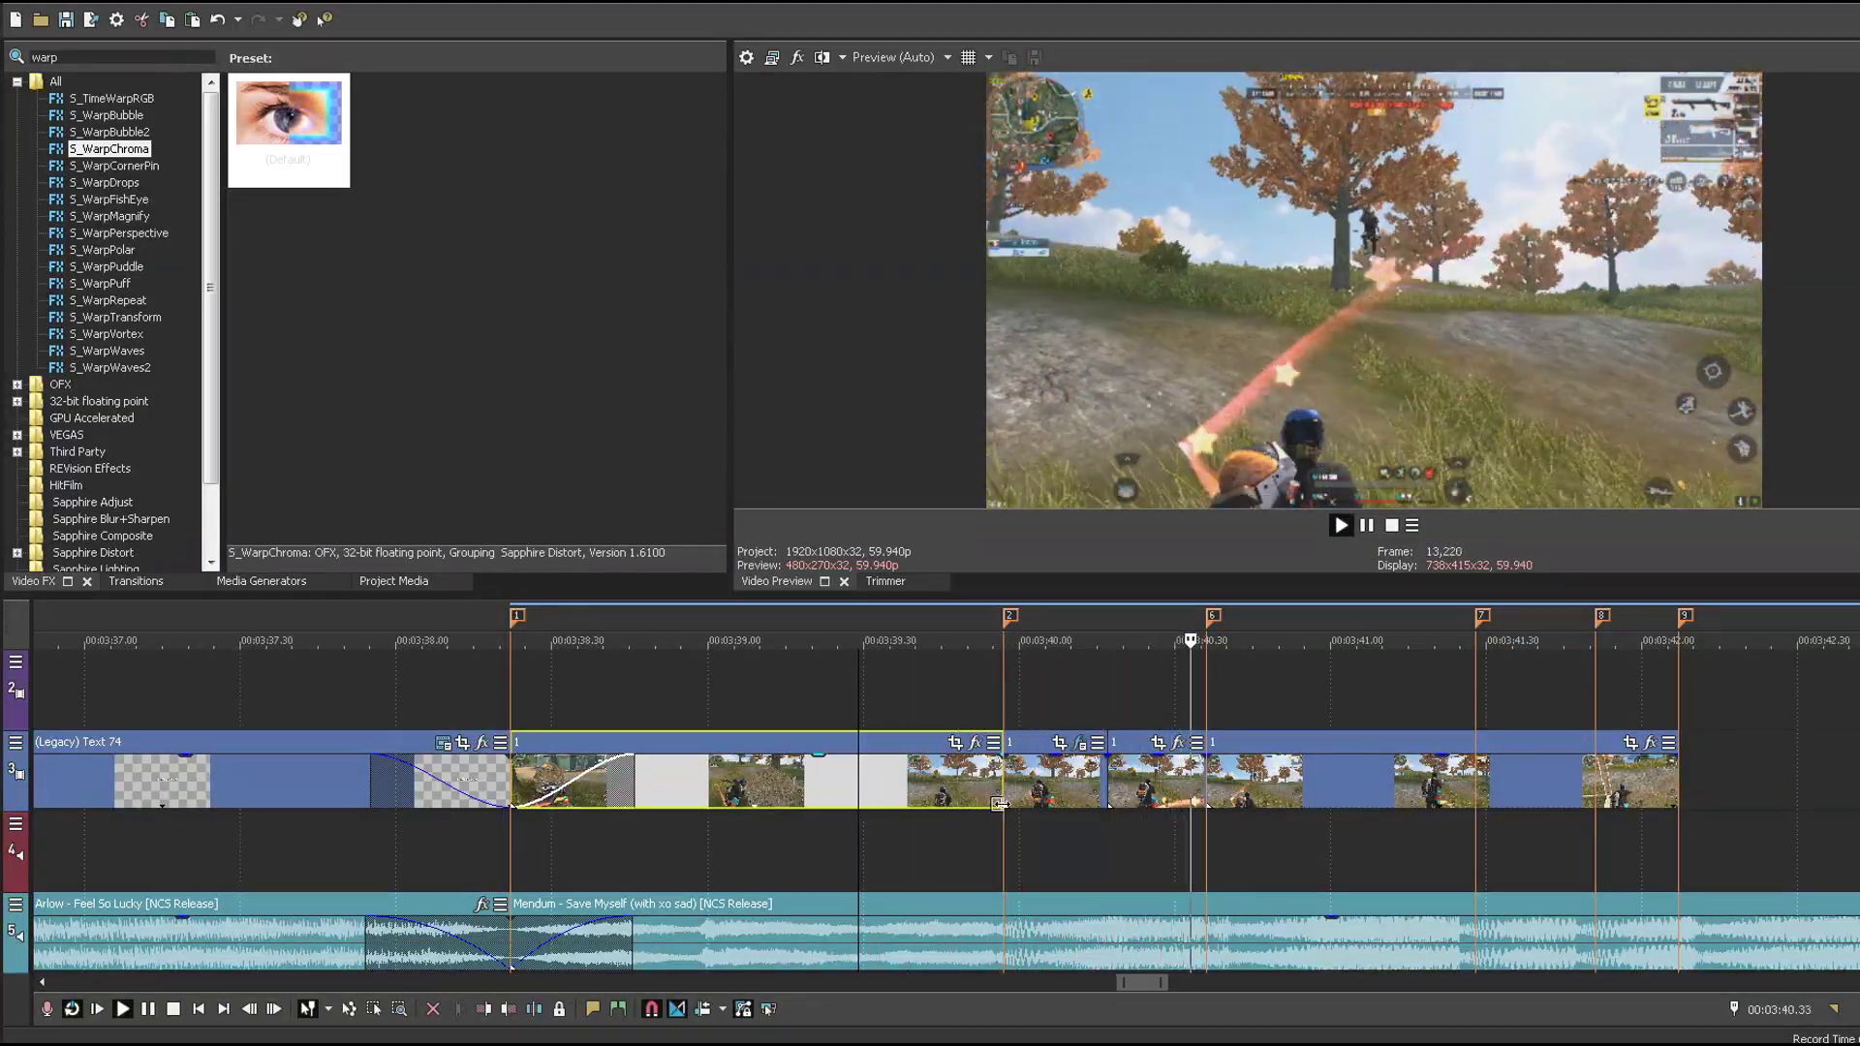
key("space")
key("space")
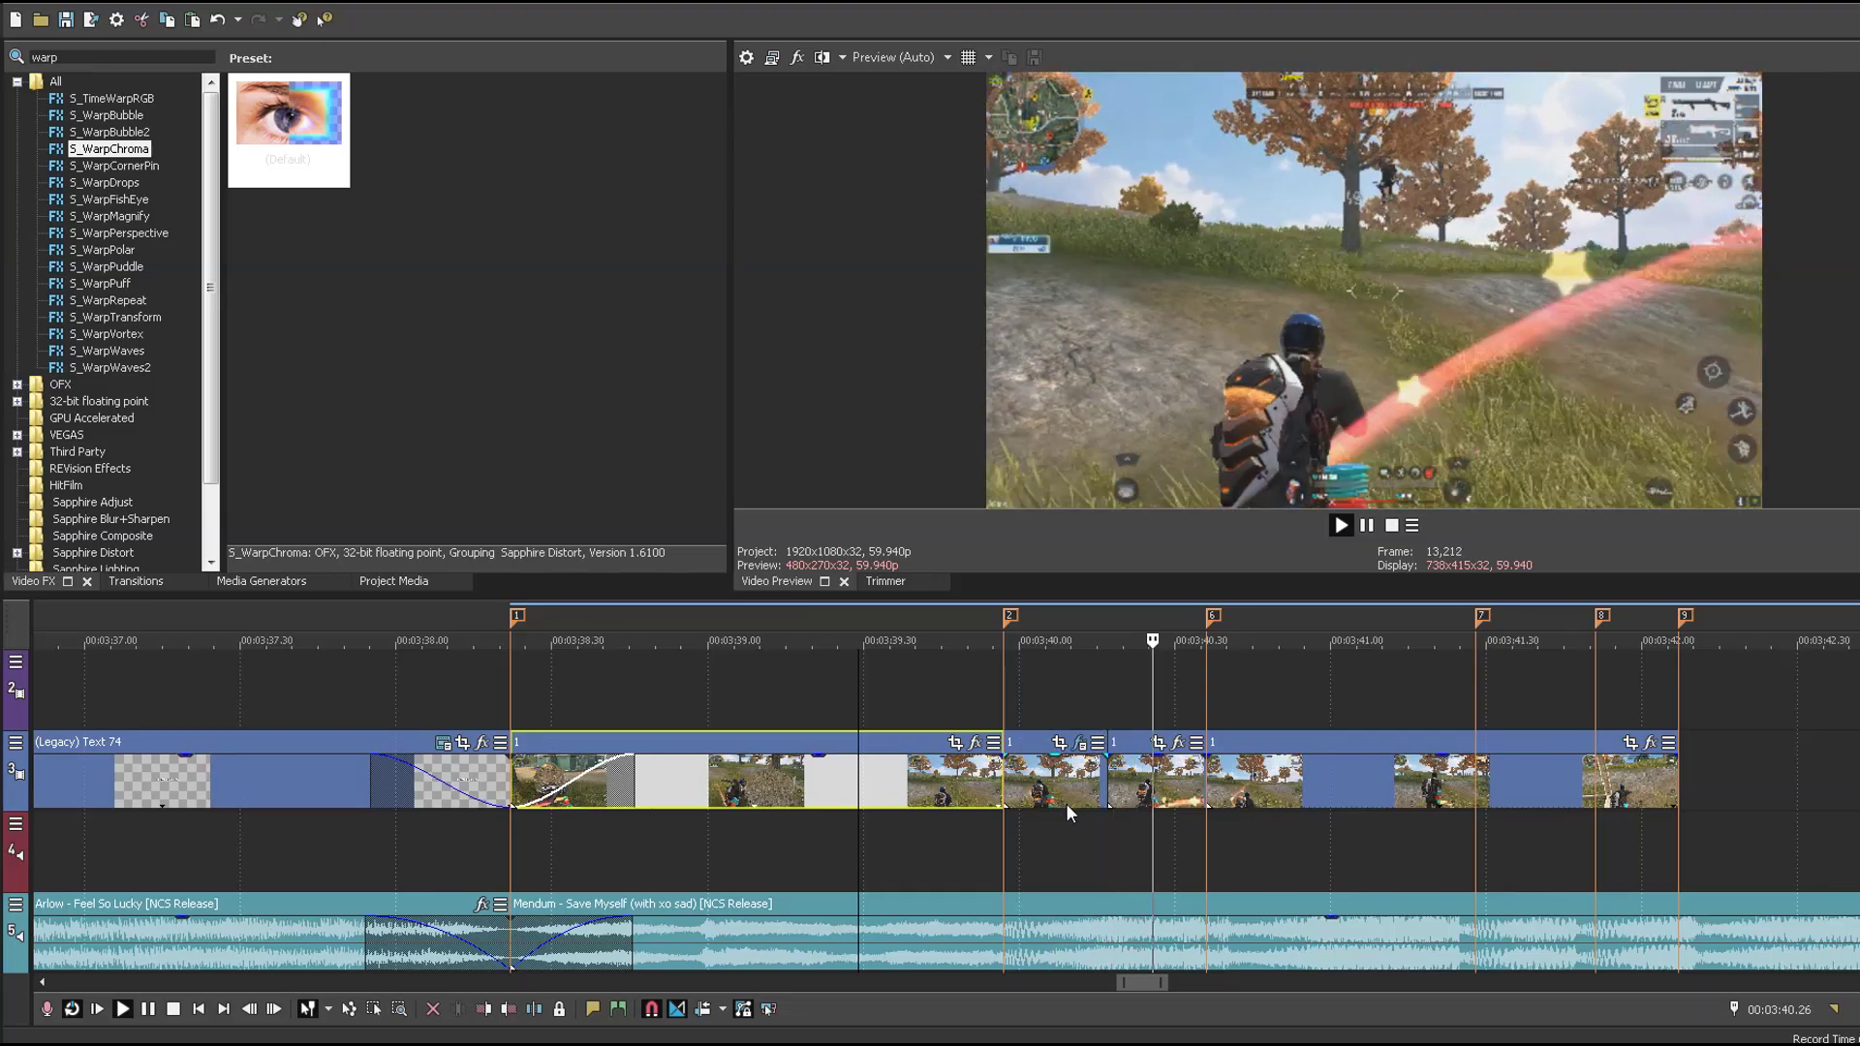
key("space")
Step: Search the video effects for "con" and add the default Brightness and Contrast preset to the clip at marker 2
left_click(1012, 791)
left_click(81, 53)
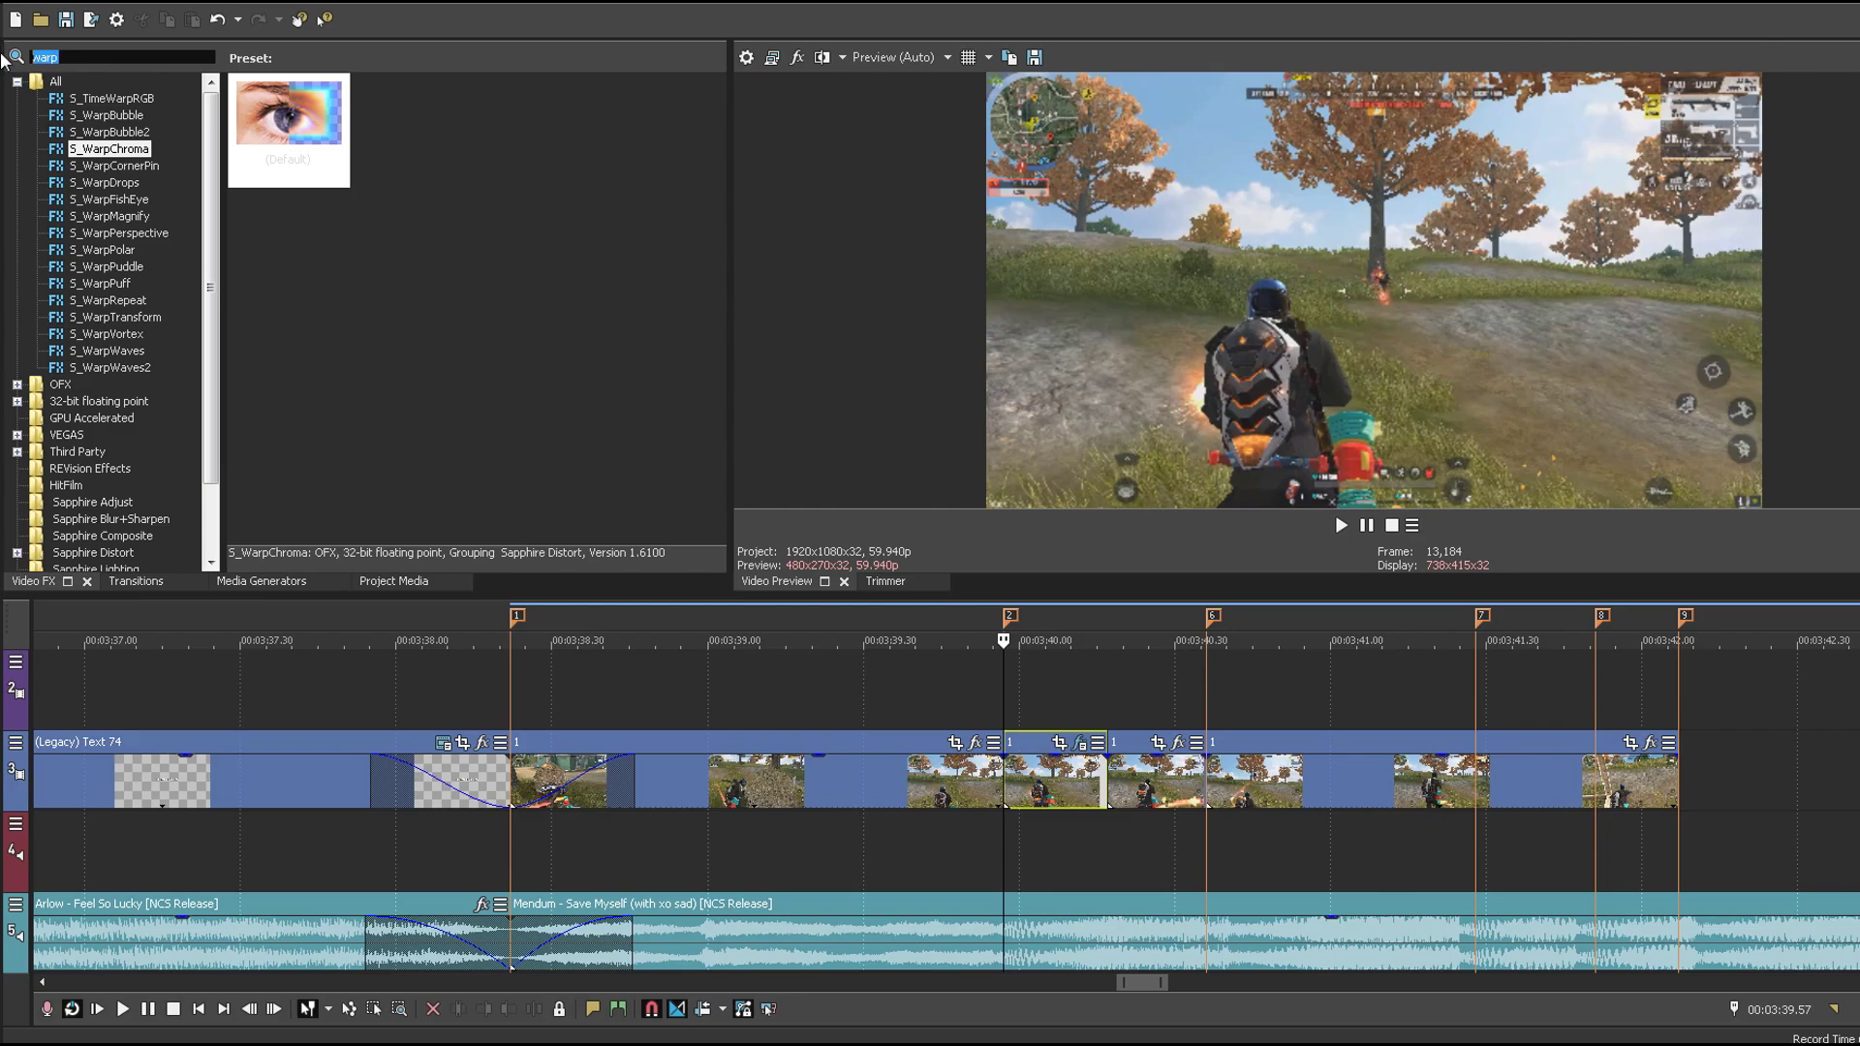
key("BackSpace")
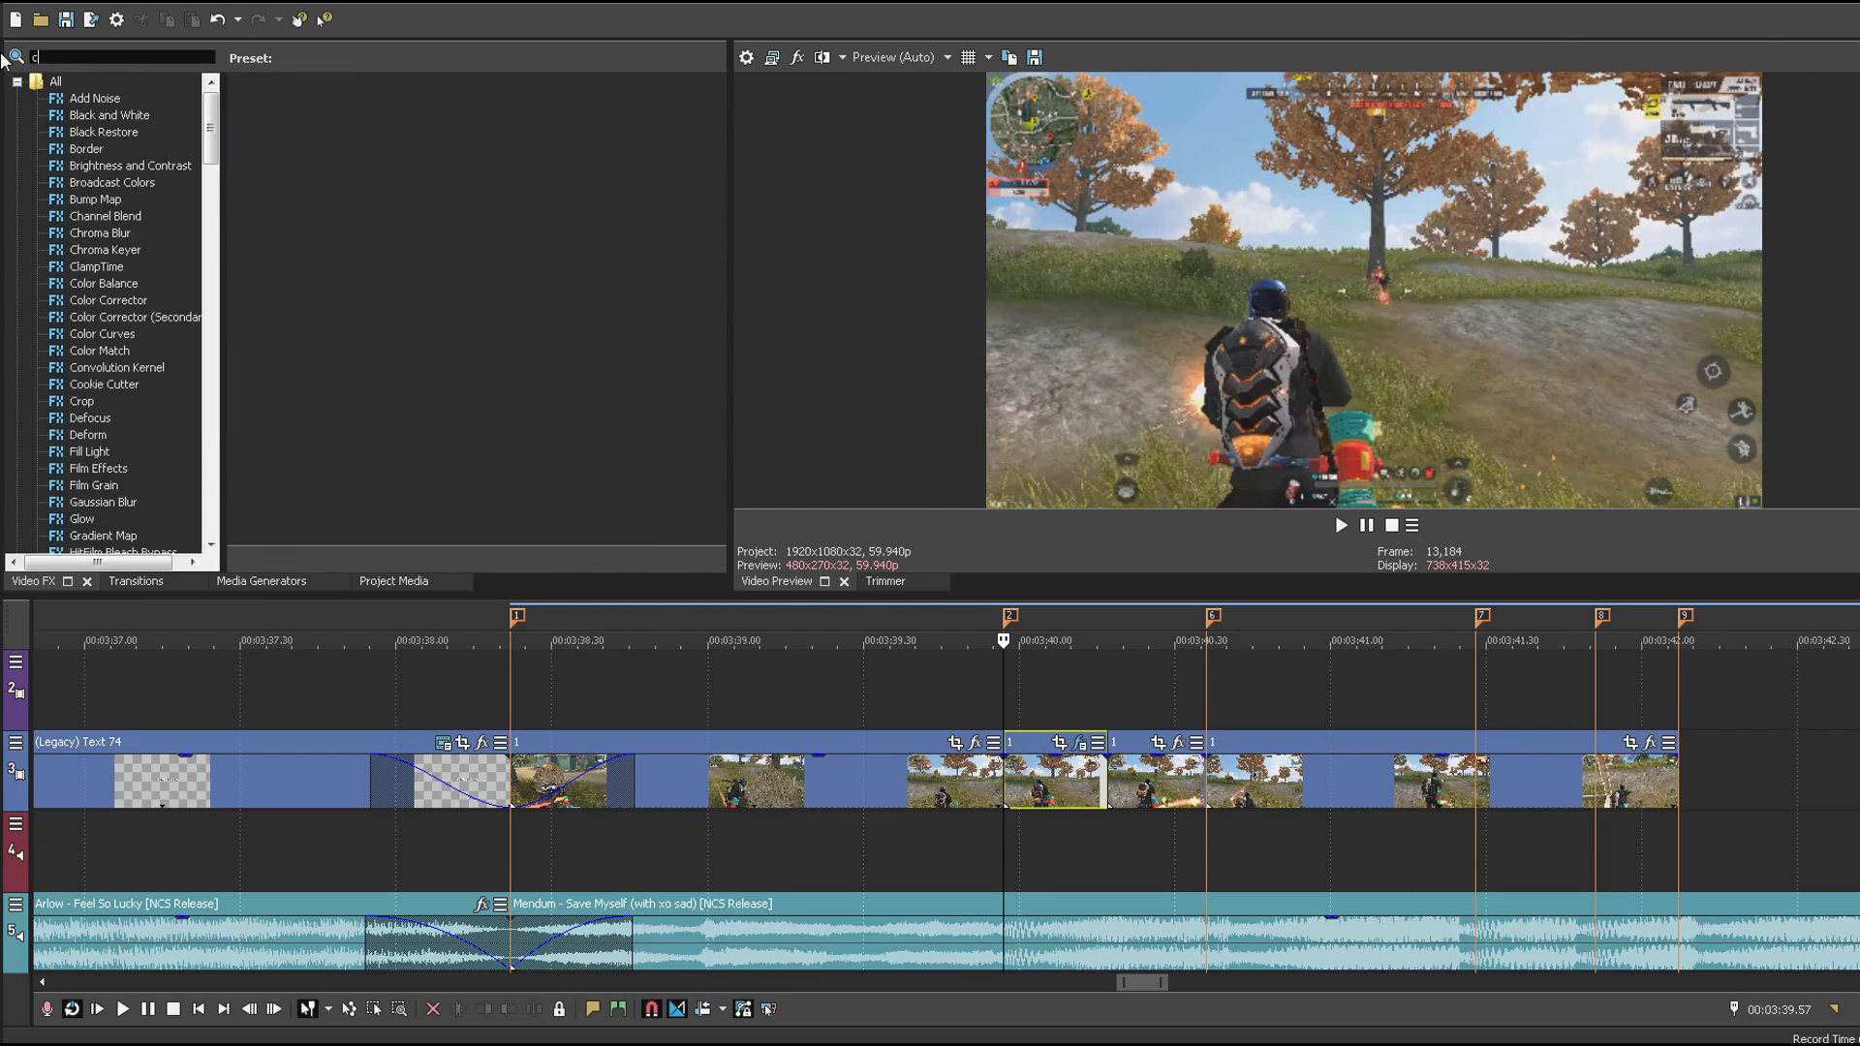
type("con")
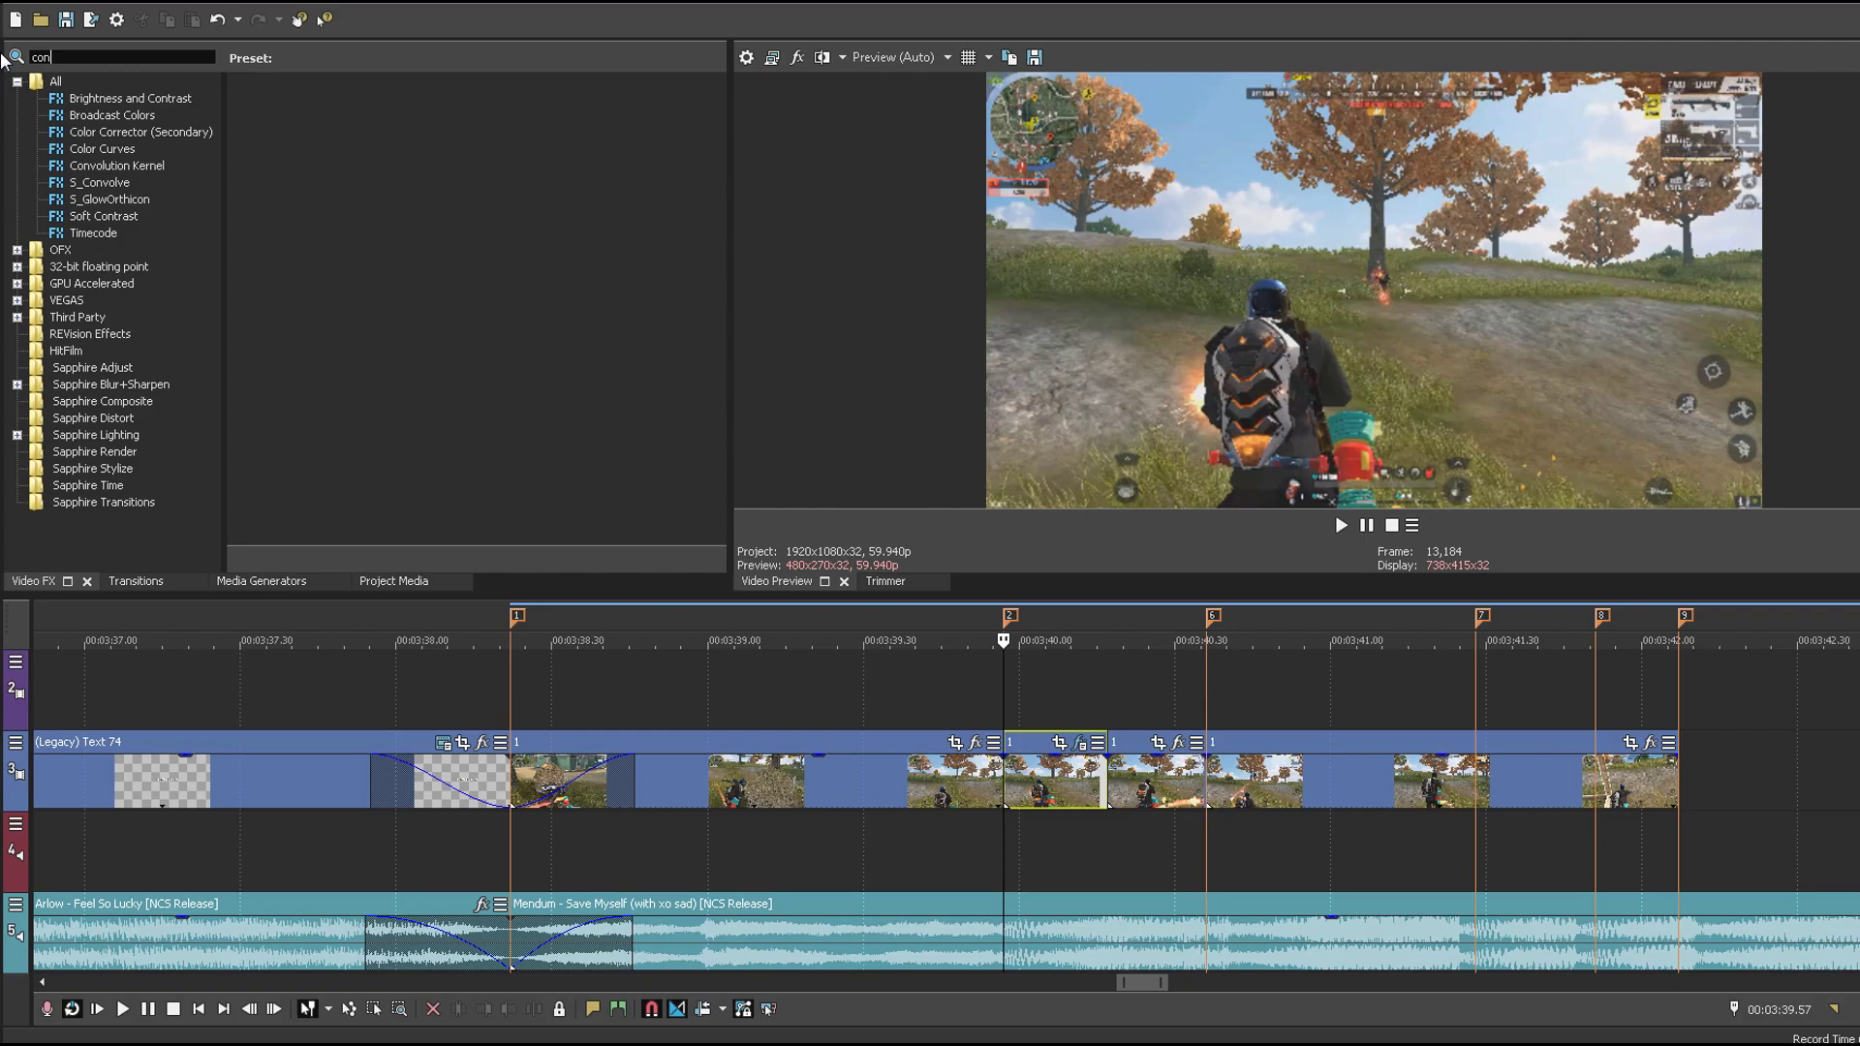
left_click(164, 98)
left_click_drag(287, 124, 957, 765)
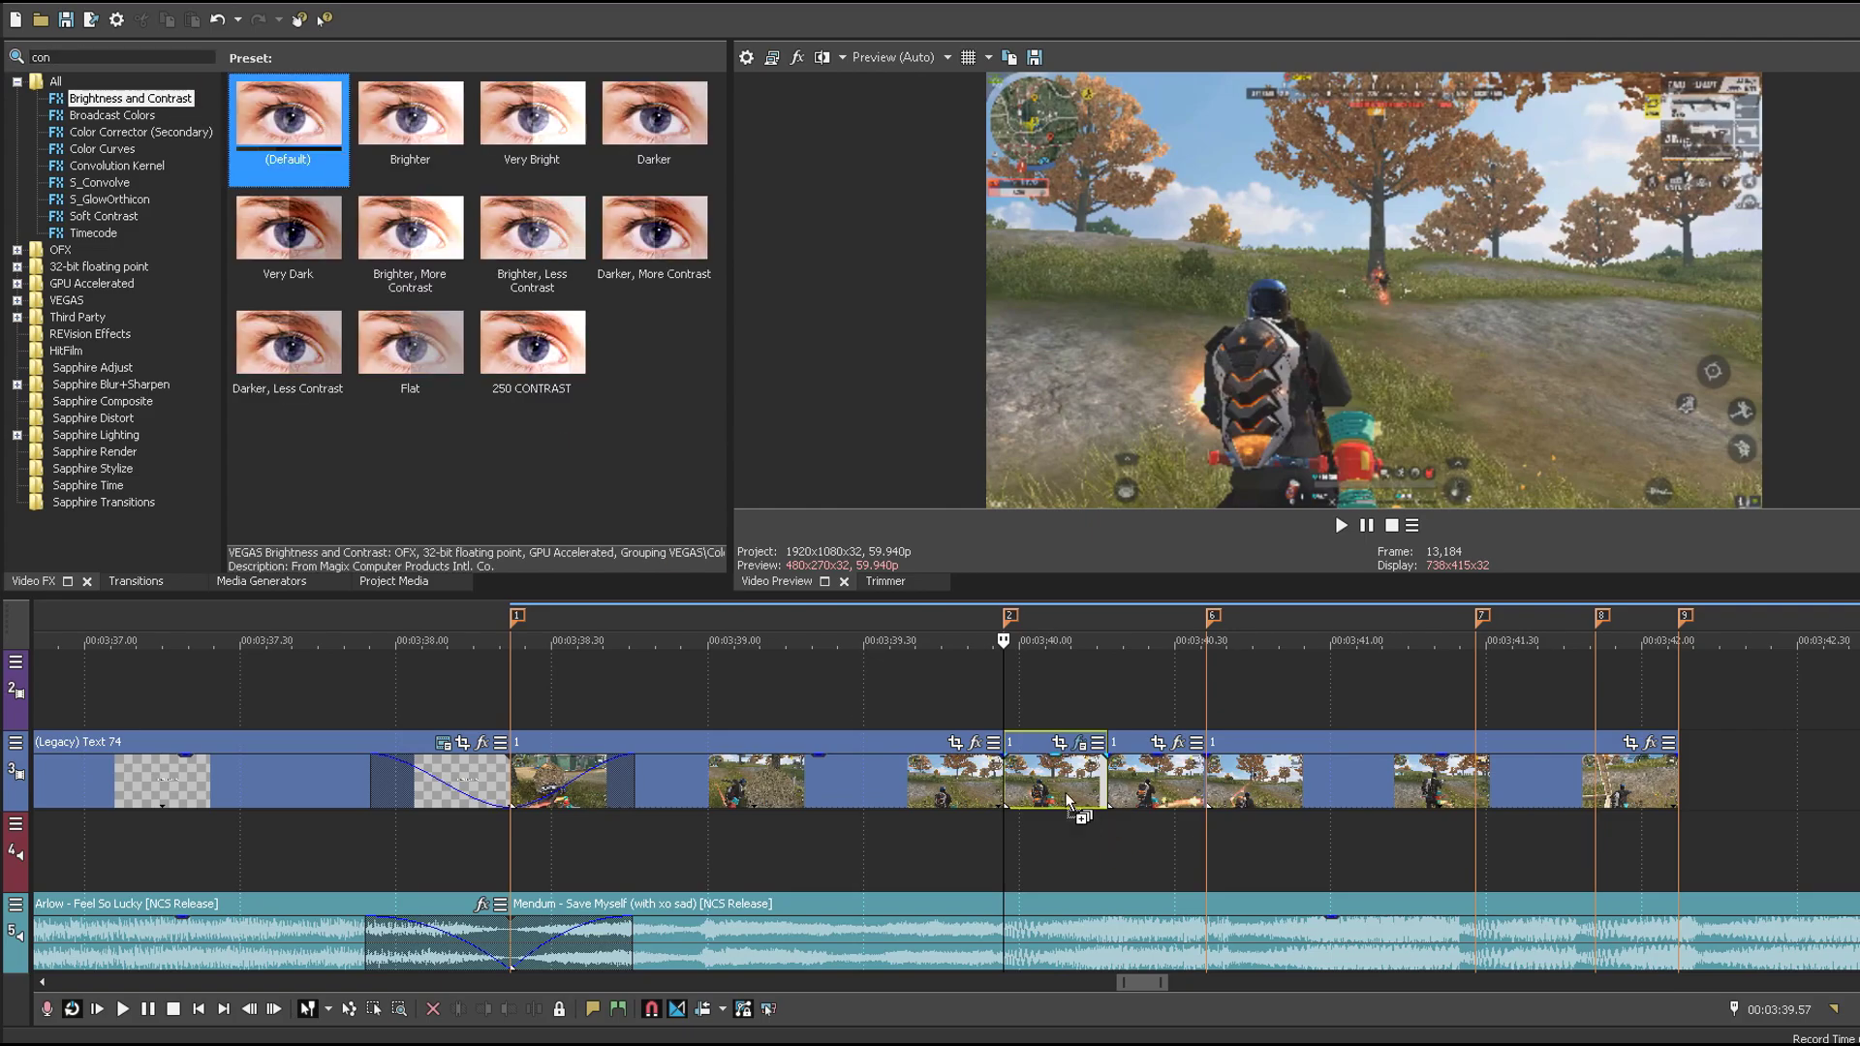
left_click_drag(1069, 799, 1067, 799)
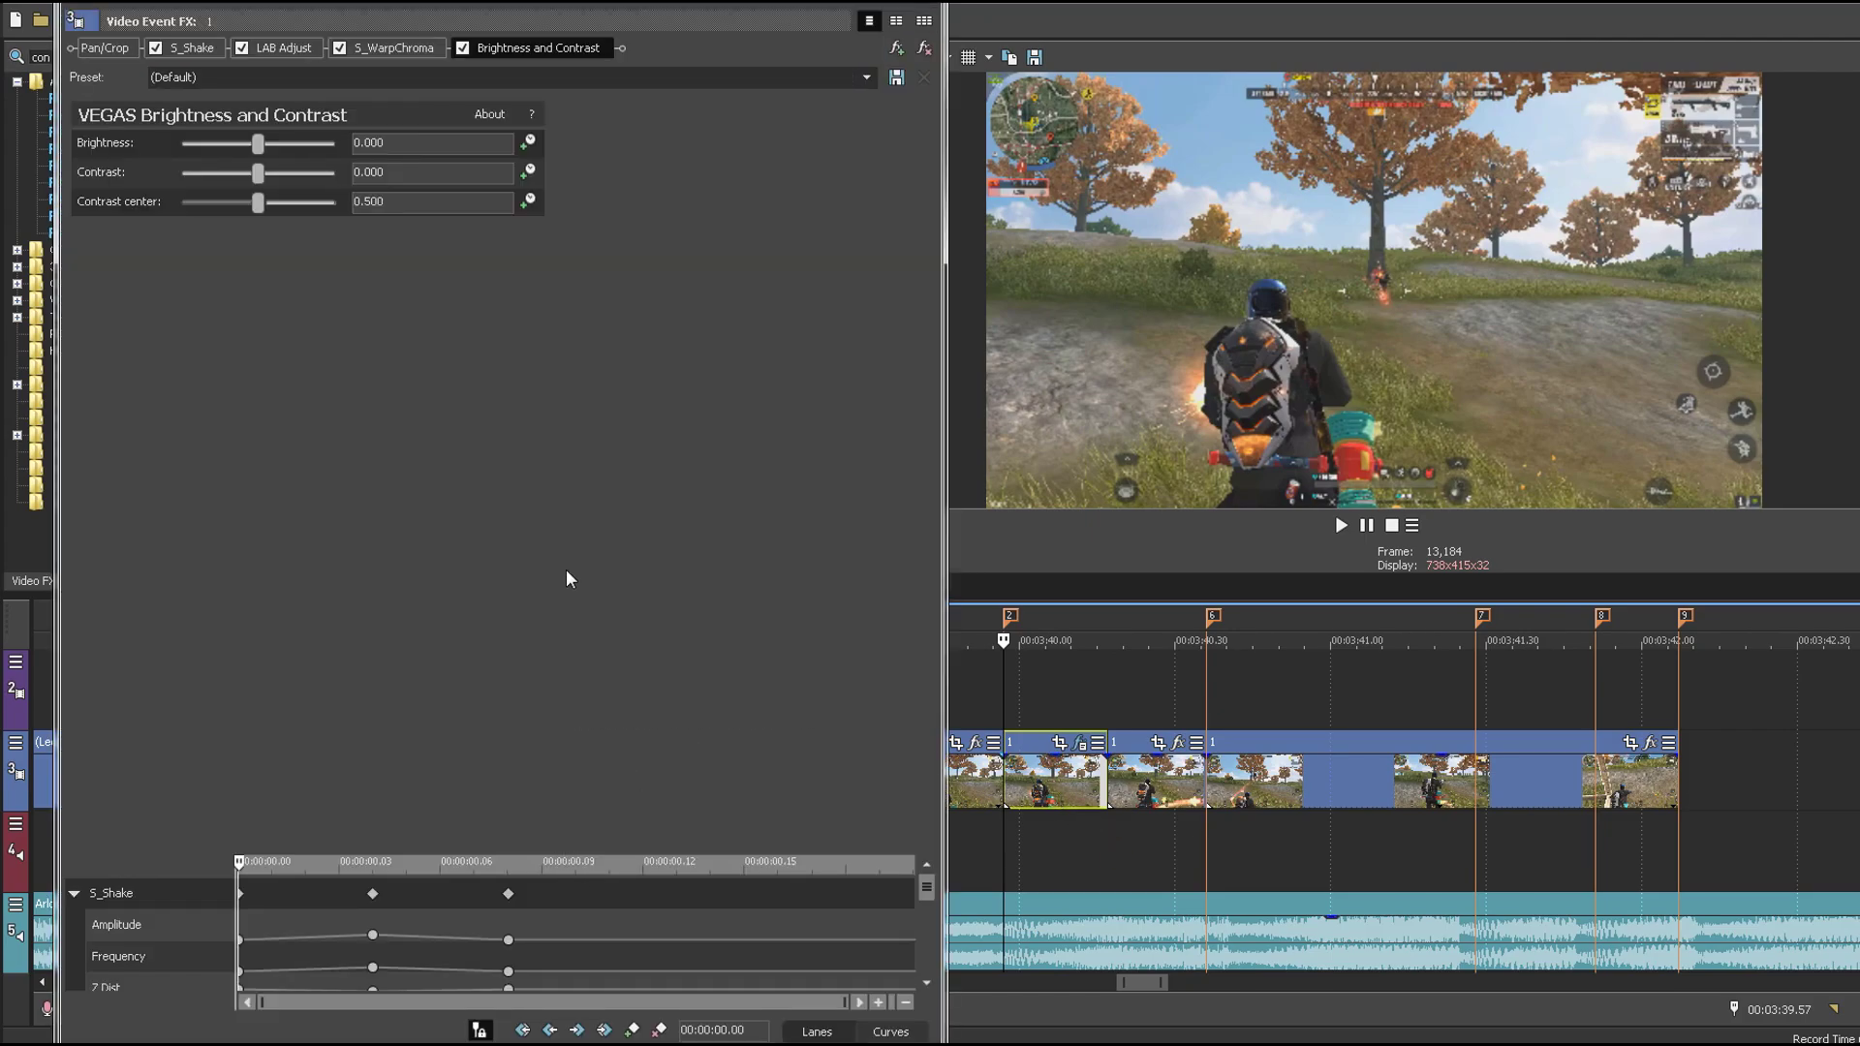
Step: Animate Contrast from the first frame and add a Contrast keyframe at 4 frames
left_click(529, 172)
left_click_drag(328, 721, 240, 707)
key("Right")
key("Right")
key("Right")
key("Right")
left_click(631, 1029)
left_click(418, 178)
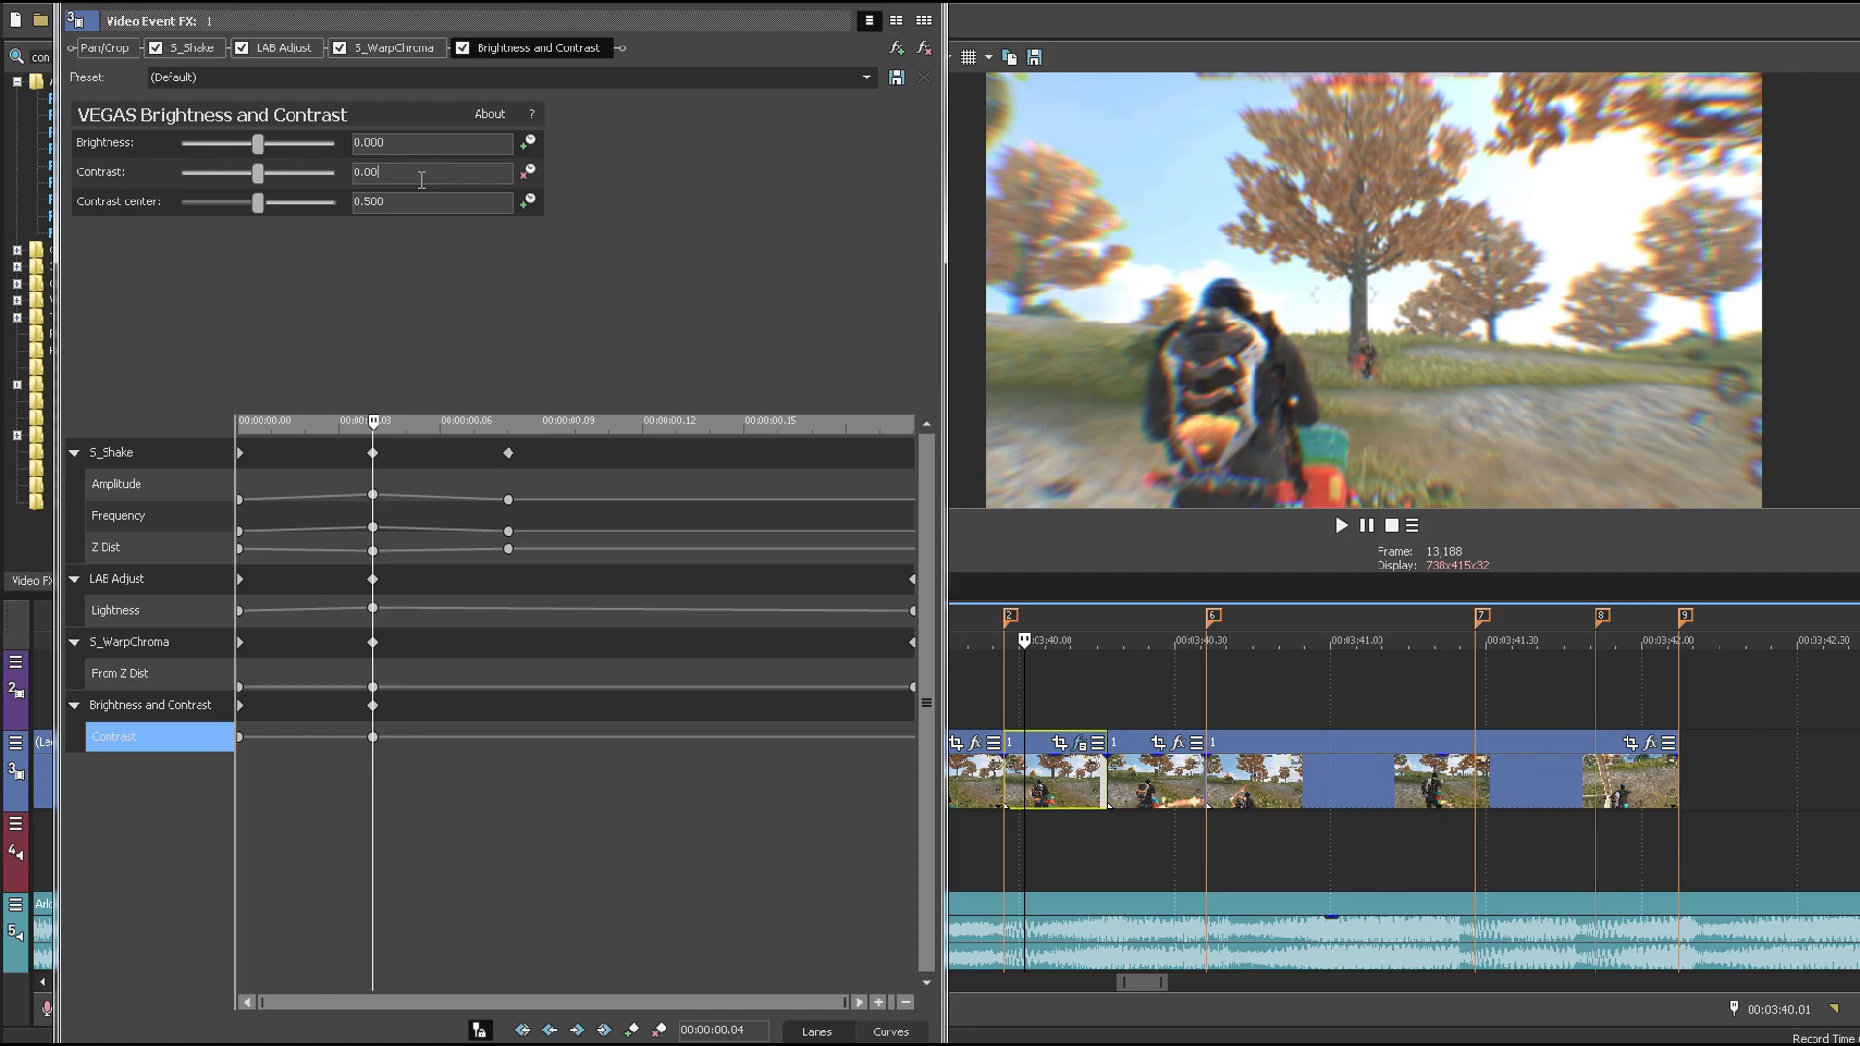
Step: Narrow the effect settings window and change the video preview quality
left_click_drag(944, 172, 902, 171)
left_click(920, 58)
mouse_move(936, 146)
left_click(993, 171)
Step: Set the Contrast keyframe at 4 frames to 0.15
left_click_drag(399, 169, 83, 172)
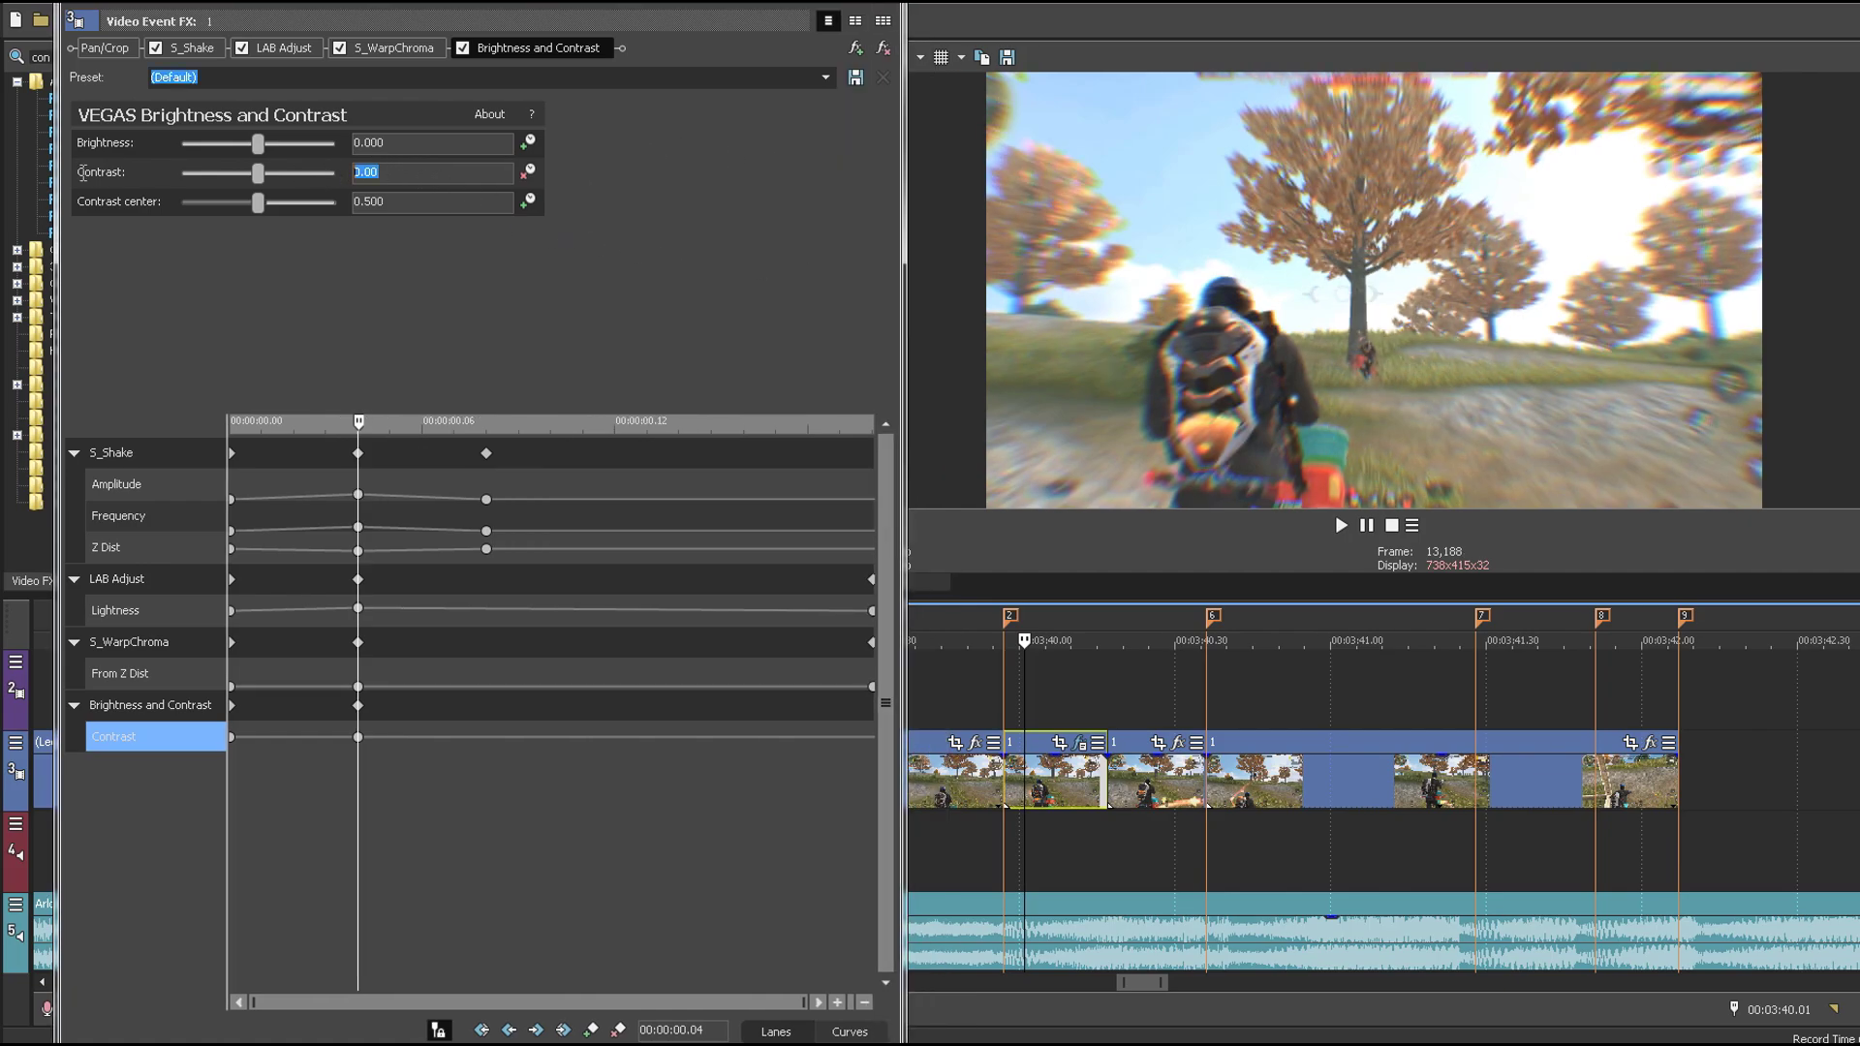
type("0.15")
key("Return")
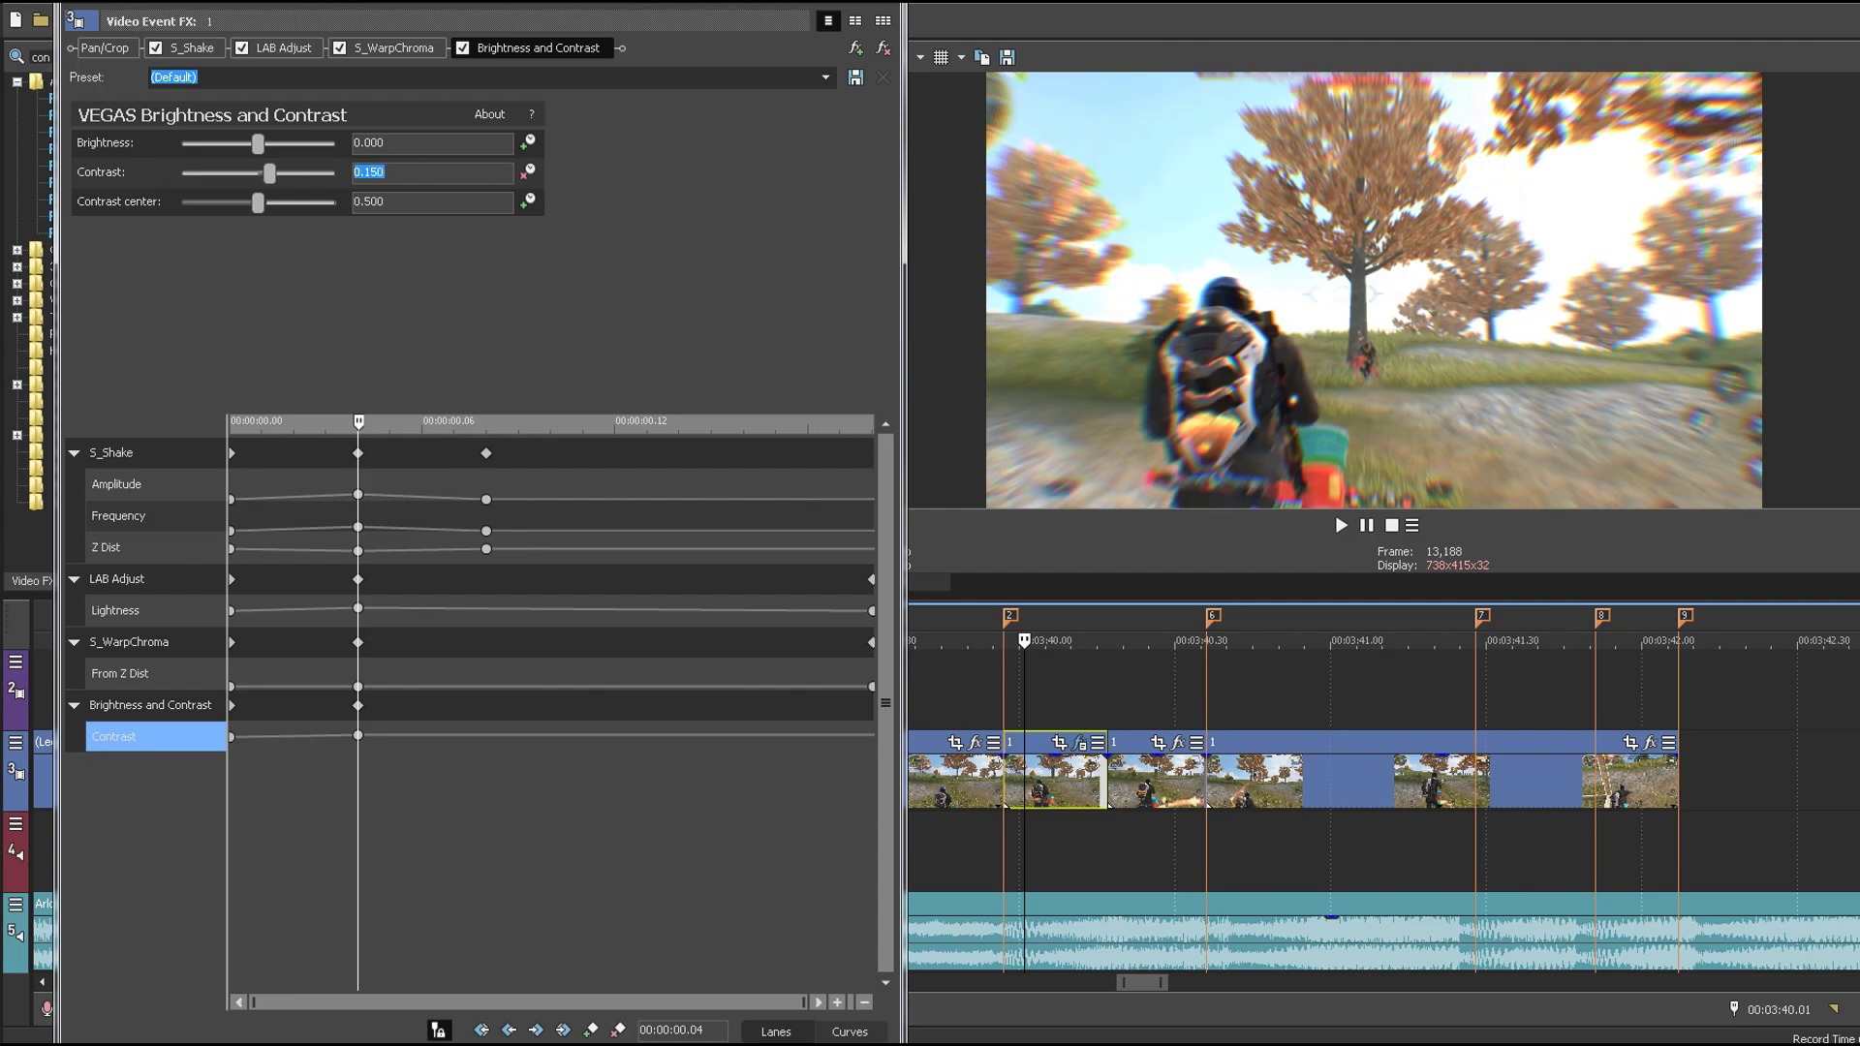
Step: Raise the 4-frame Contrast keyframe to 0.200, scrub to the clip's end and close the effect settings
left_click(358, 735)
left_click(449, 178)
left_click_drag(328, 712, 120, 714)
left_click(357, 736)
left_click_drag(398, 738, 877, 744)
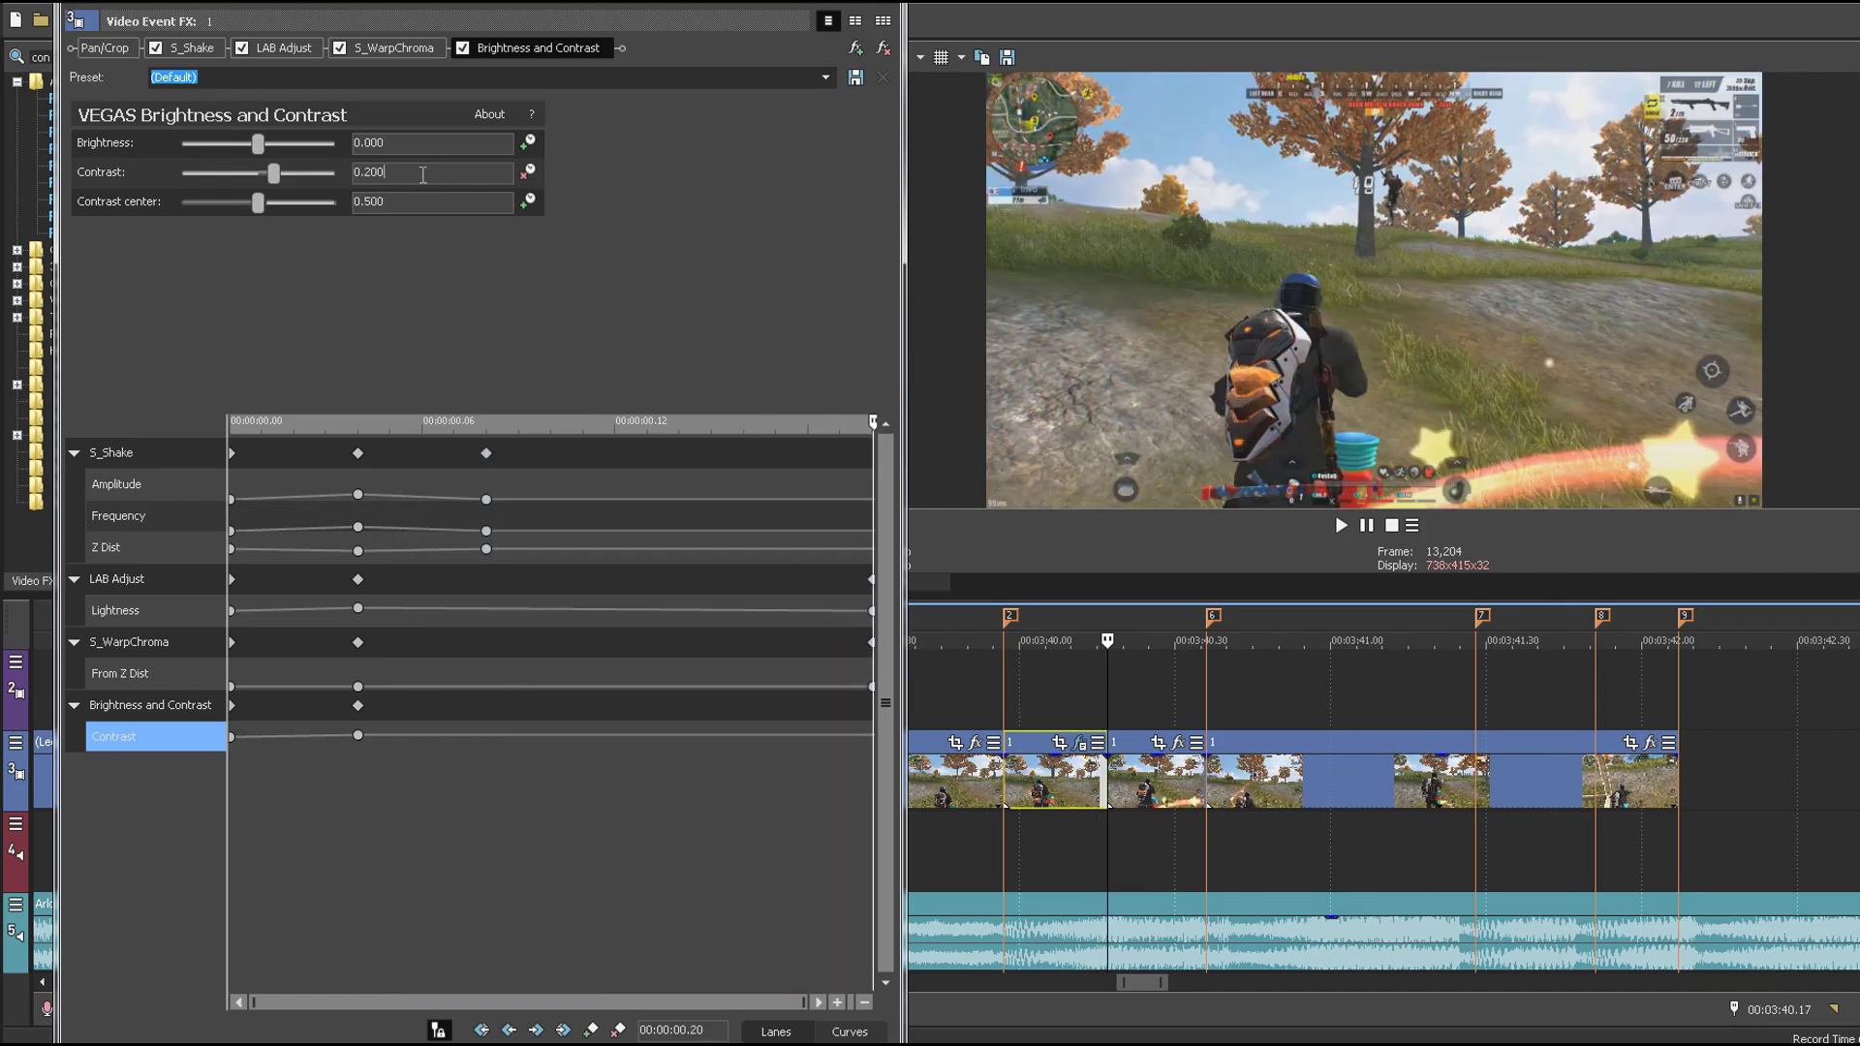
left_click(890, 6)
Step: Place the playhead shortly before marker 2 and set the preview quality to Preview (Auto)
left_click(920, 775)
left_click(886, 56)
left_click(897, 76)
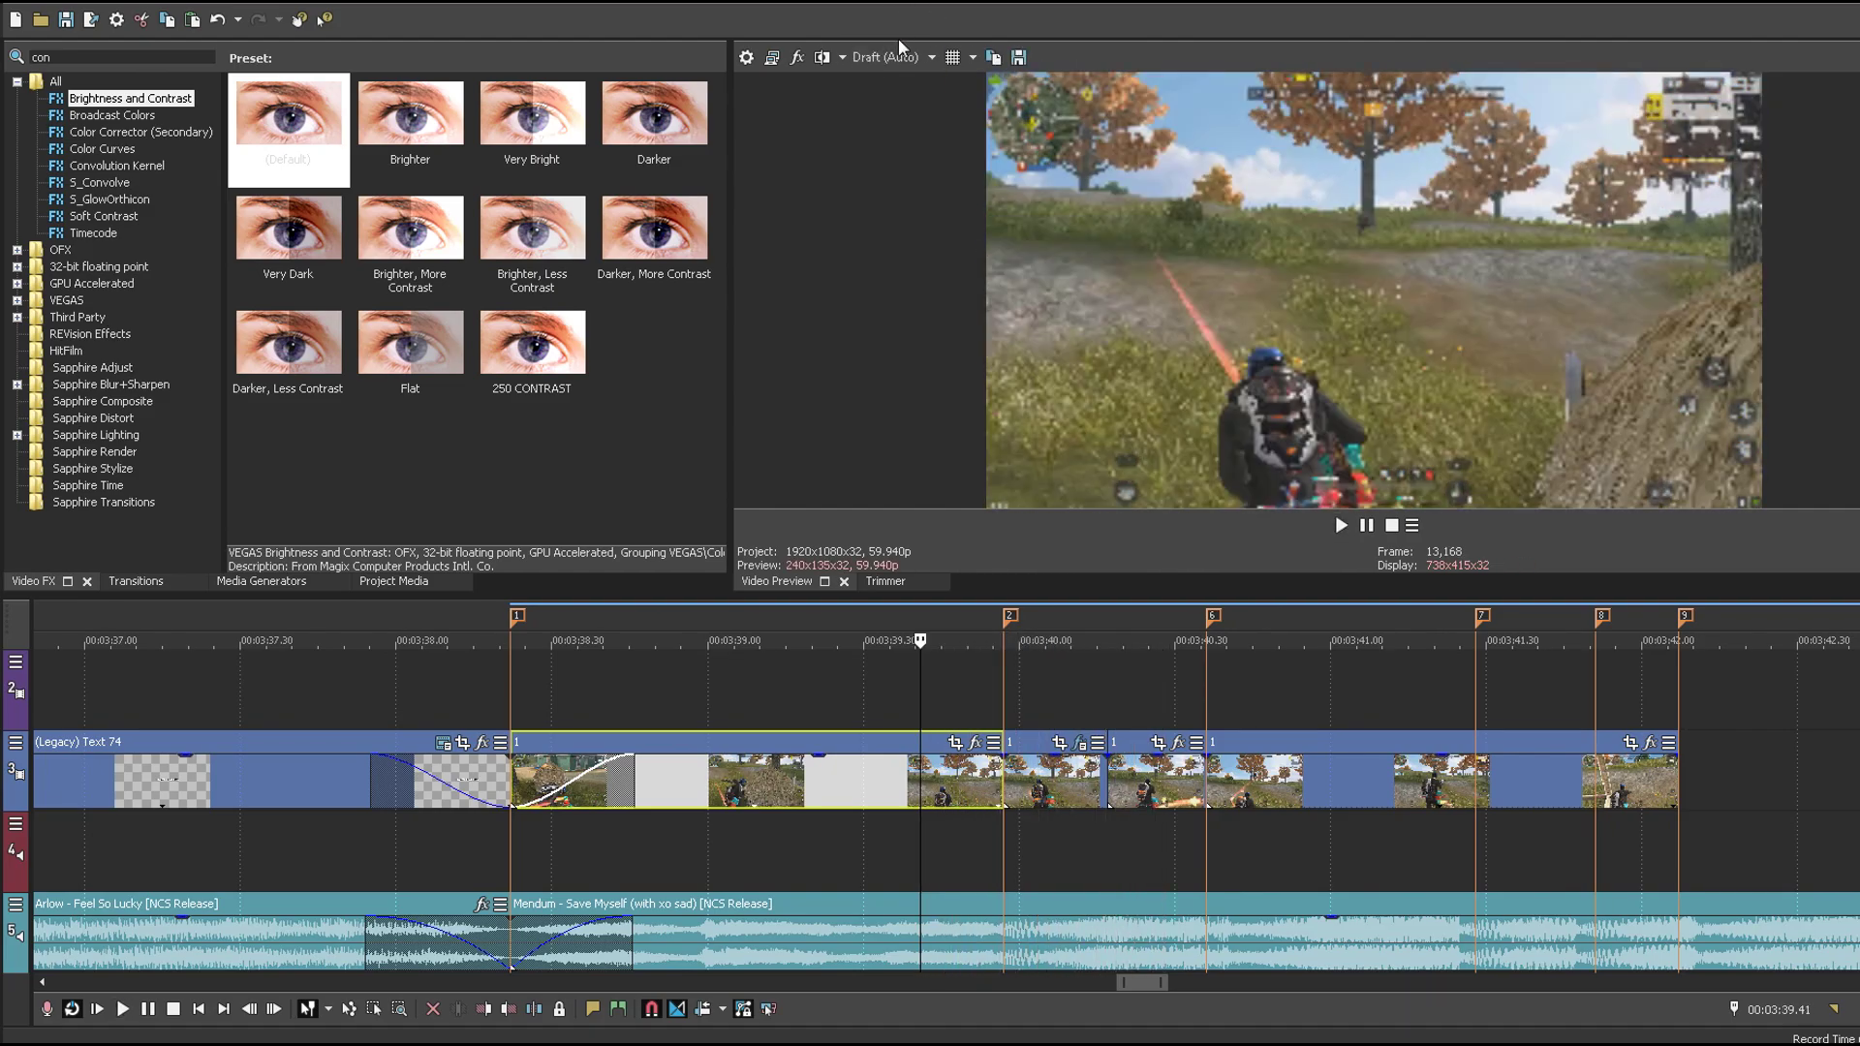
left_click(899, 57)
mouse_move(905, 102)
left_click(1042, 102)
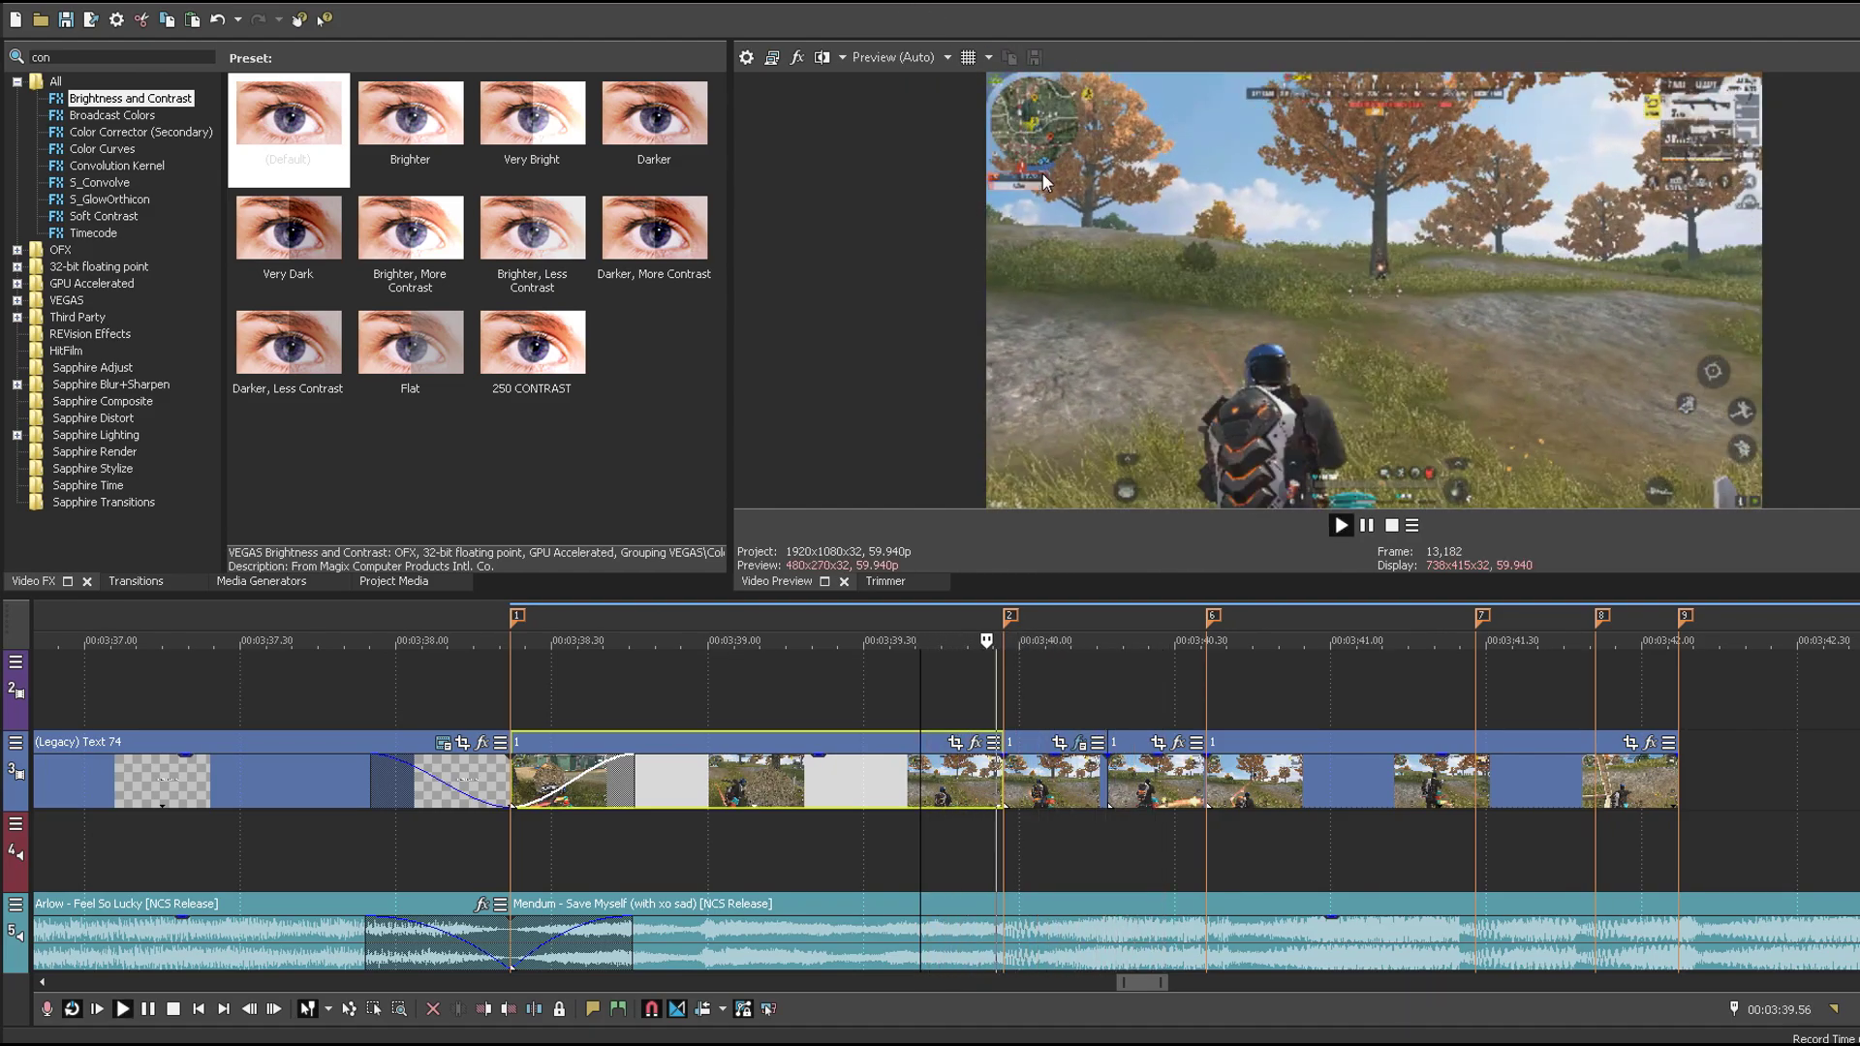
Step: Play back the beat at marker 2, set the preview quality to Best (Full), and apply default Brightness and Contrast to the clip before marker 2
key("space")
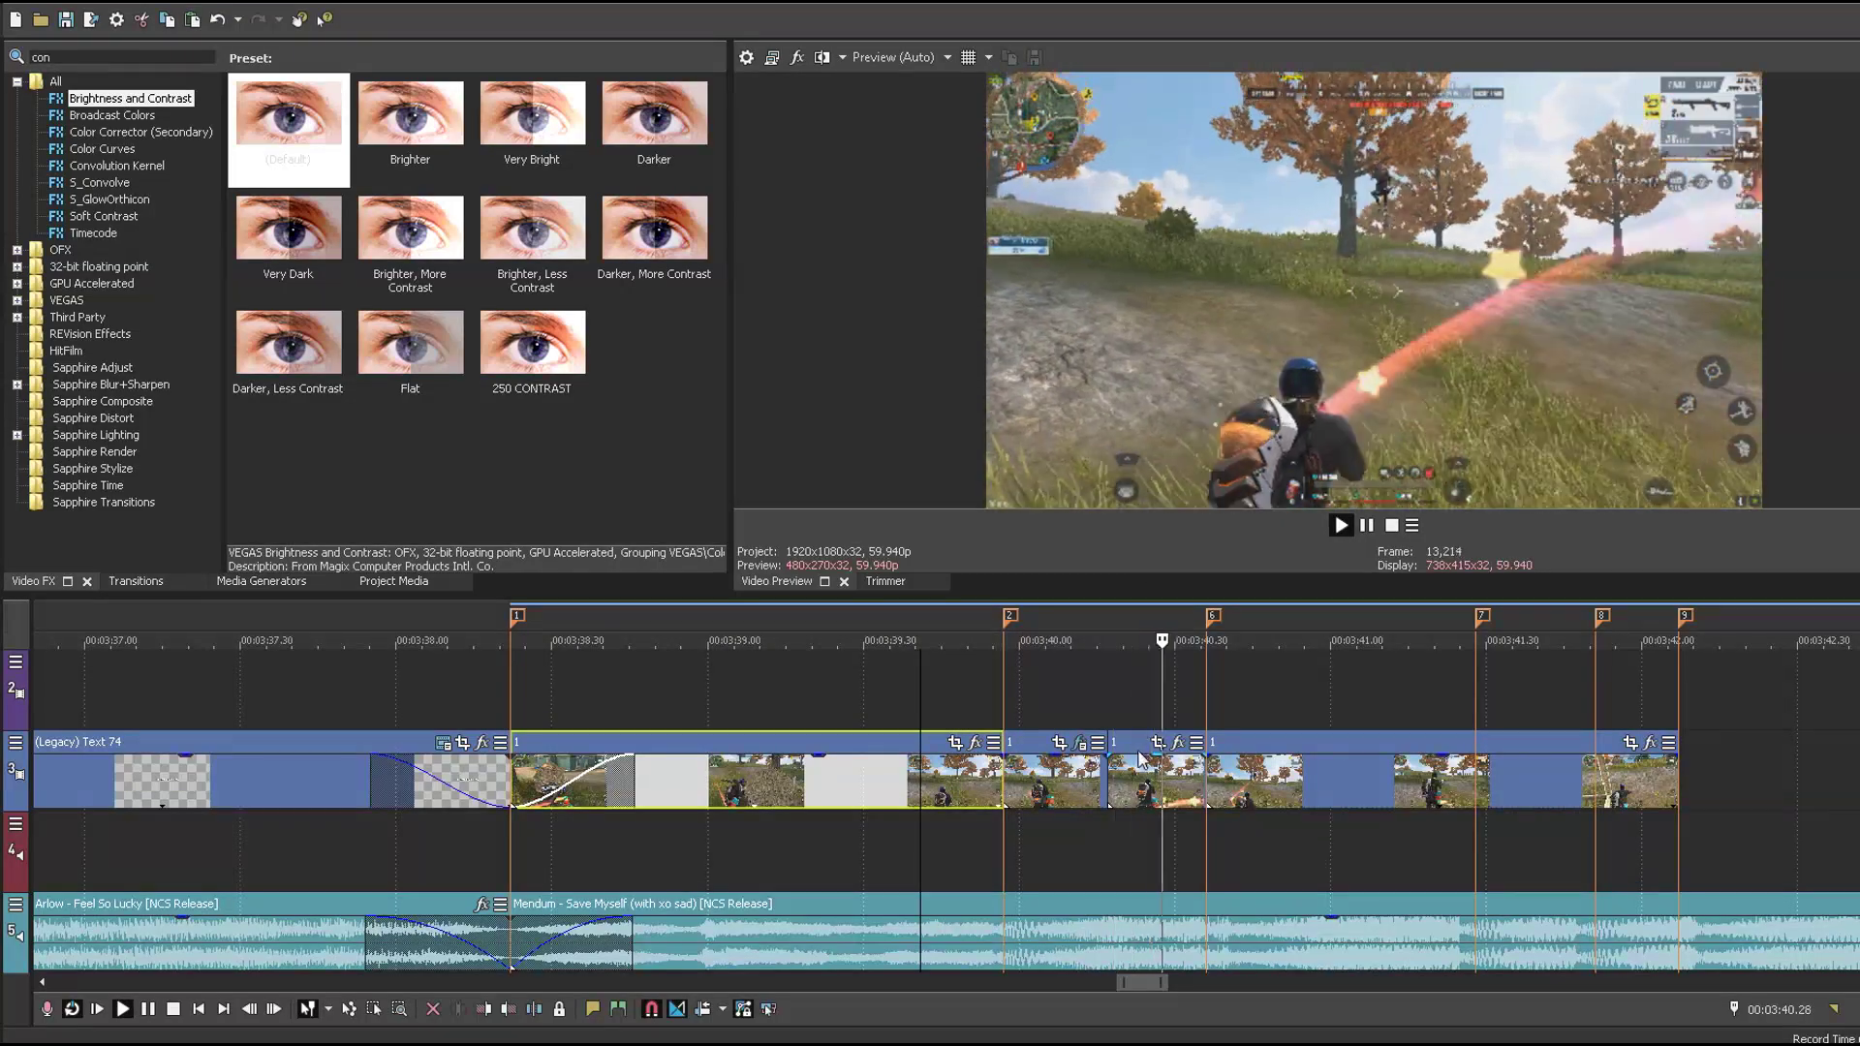
left_click(1018, 781)
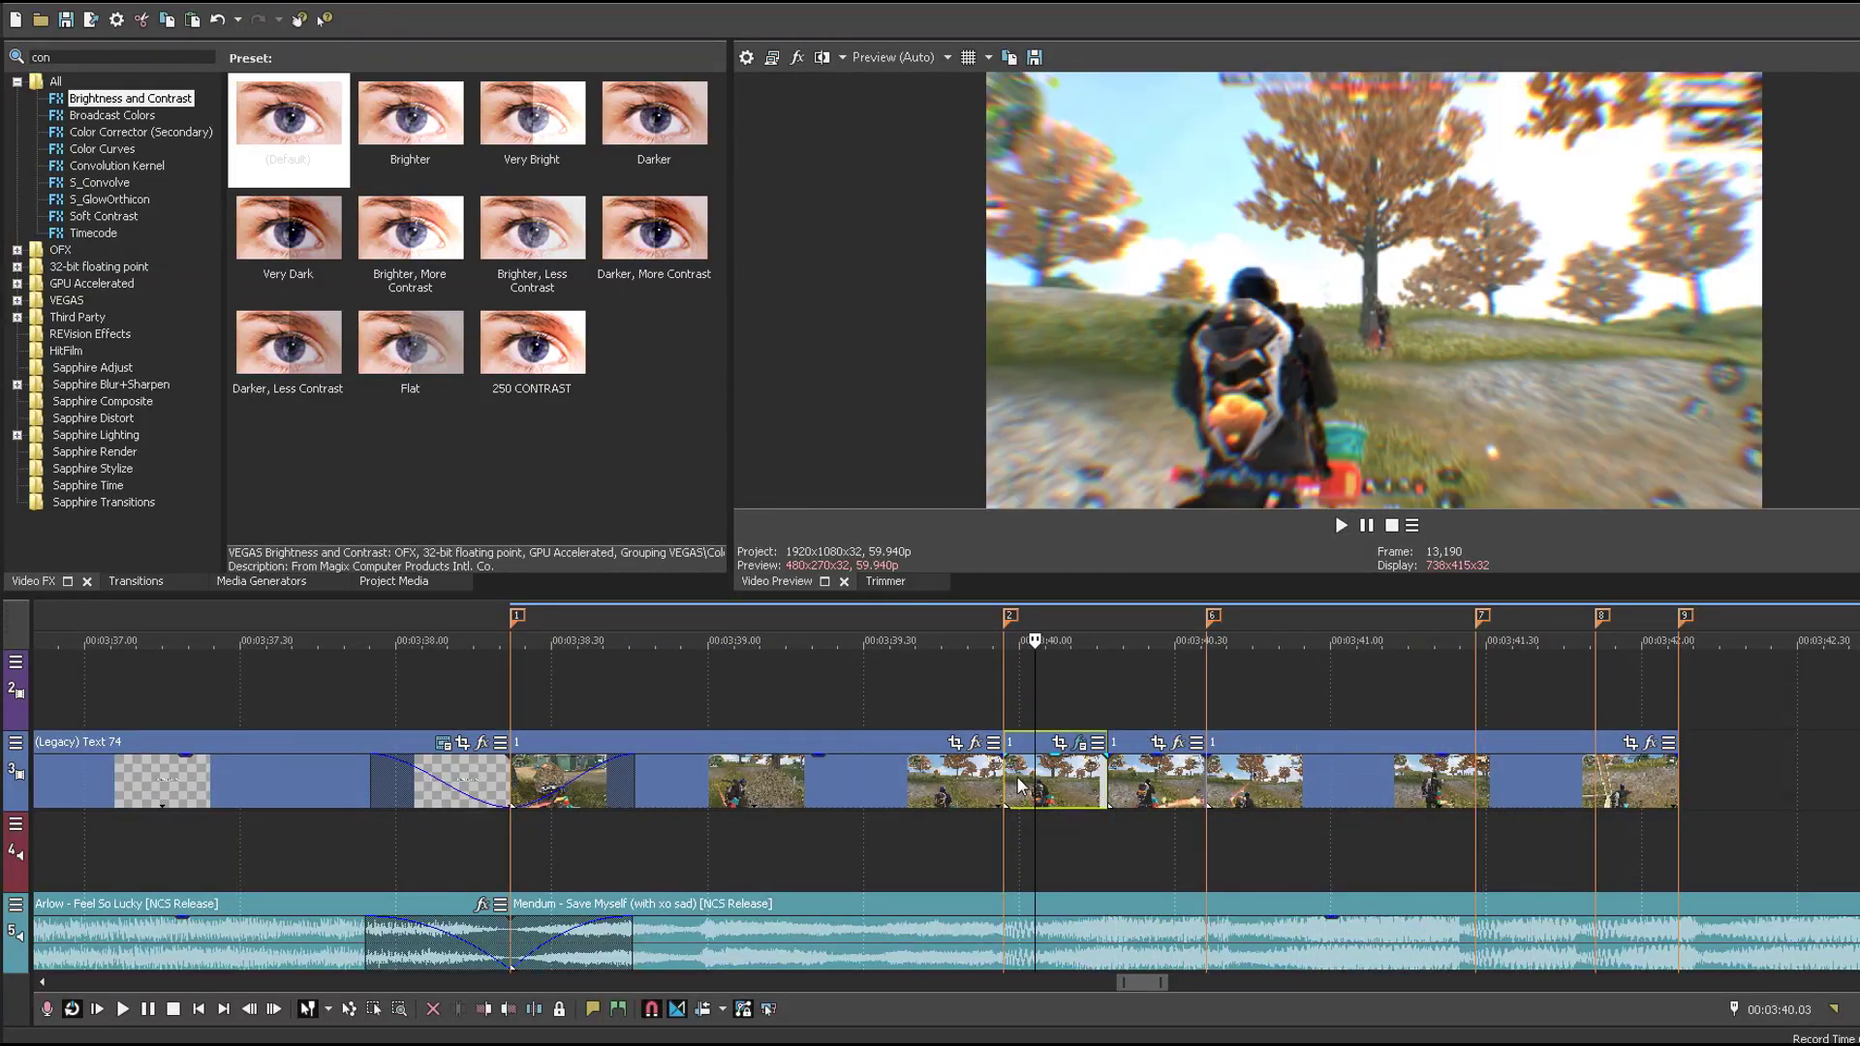
left_click(884, 780)
left_click_drag(288, 126, 901, 773)
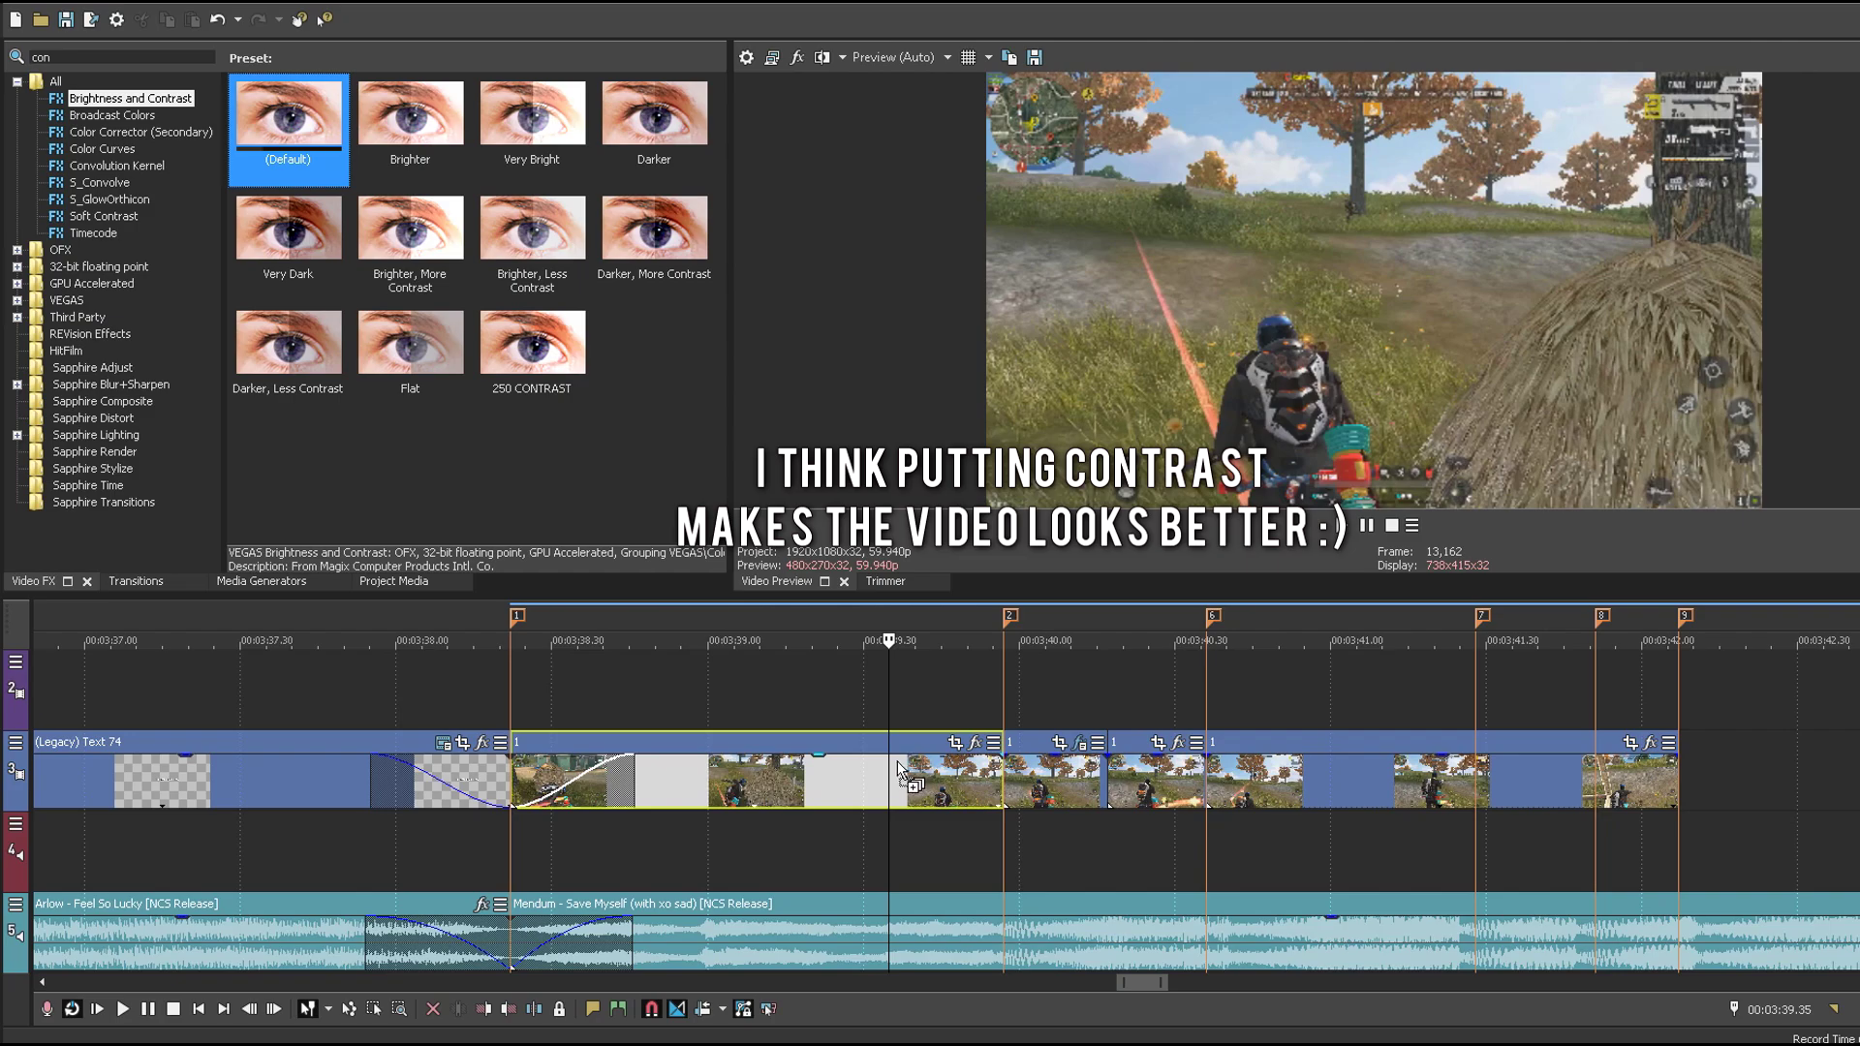
mouse_move(896, 147)
left_click(1002, 170)
left_click_drag(785, 813, 784, 803)
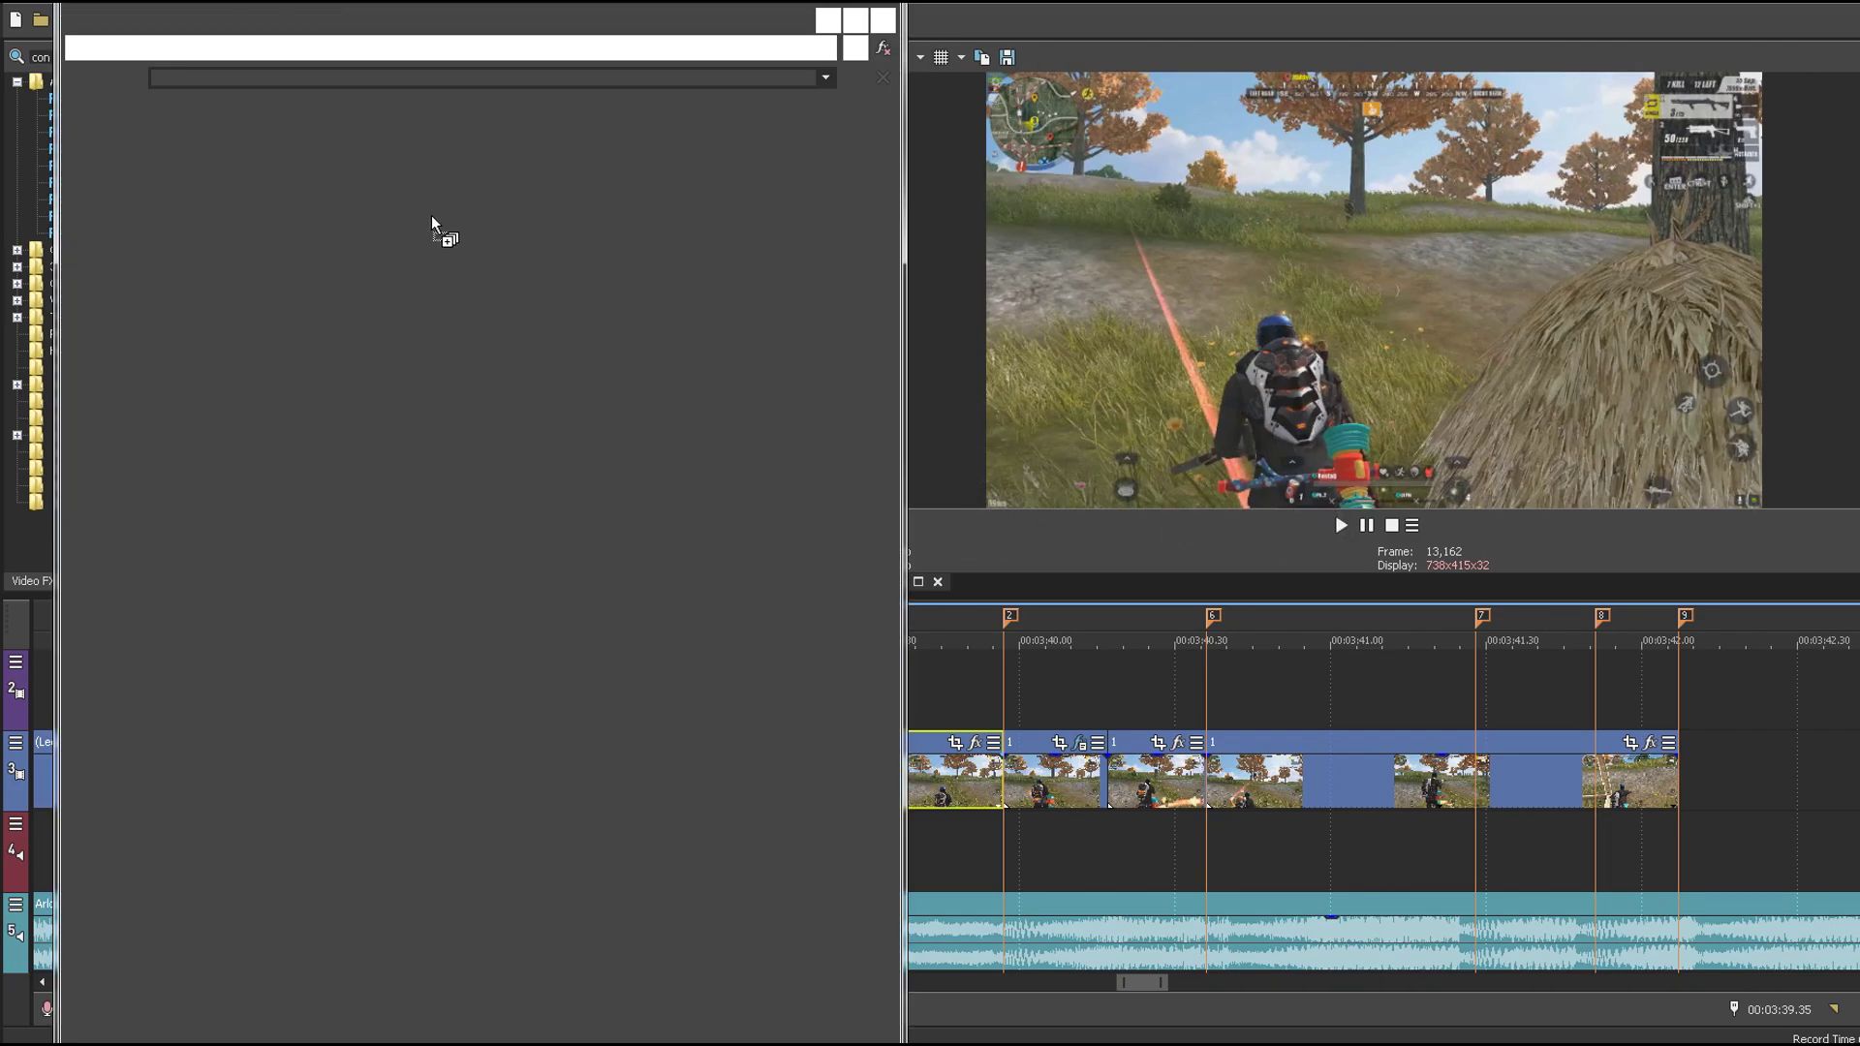
Step: Set the Contrast of the clip before marker 2 to 0.15 and close the effect settings
left_click(431, 171)
type("0.15")
key("Return")
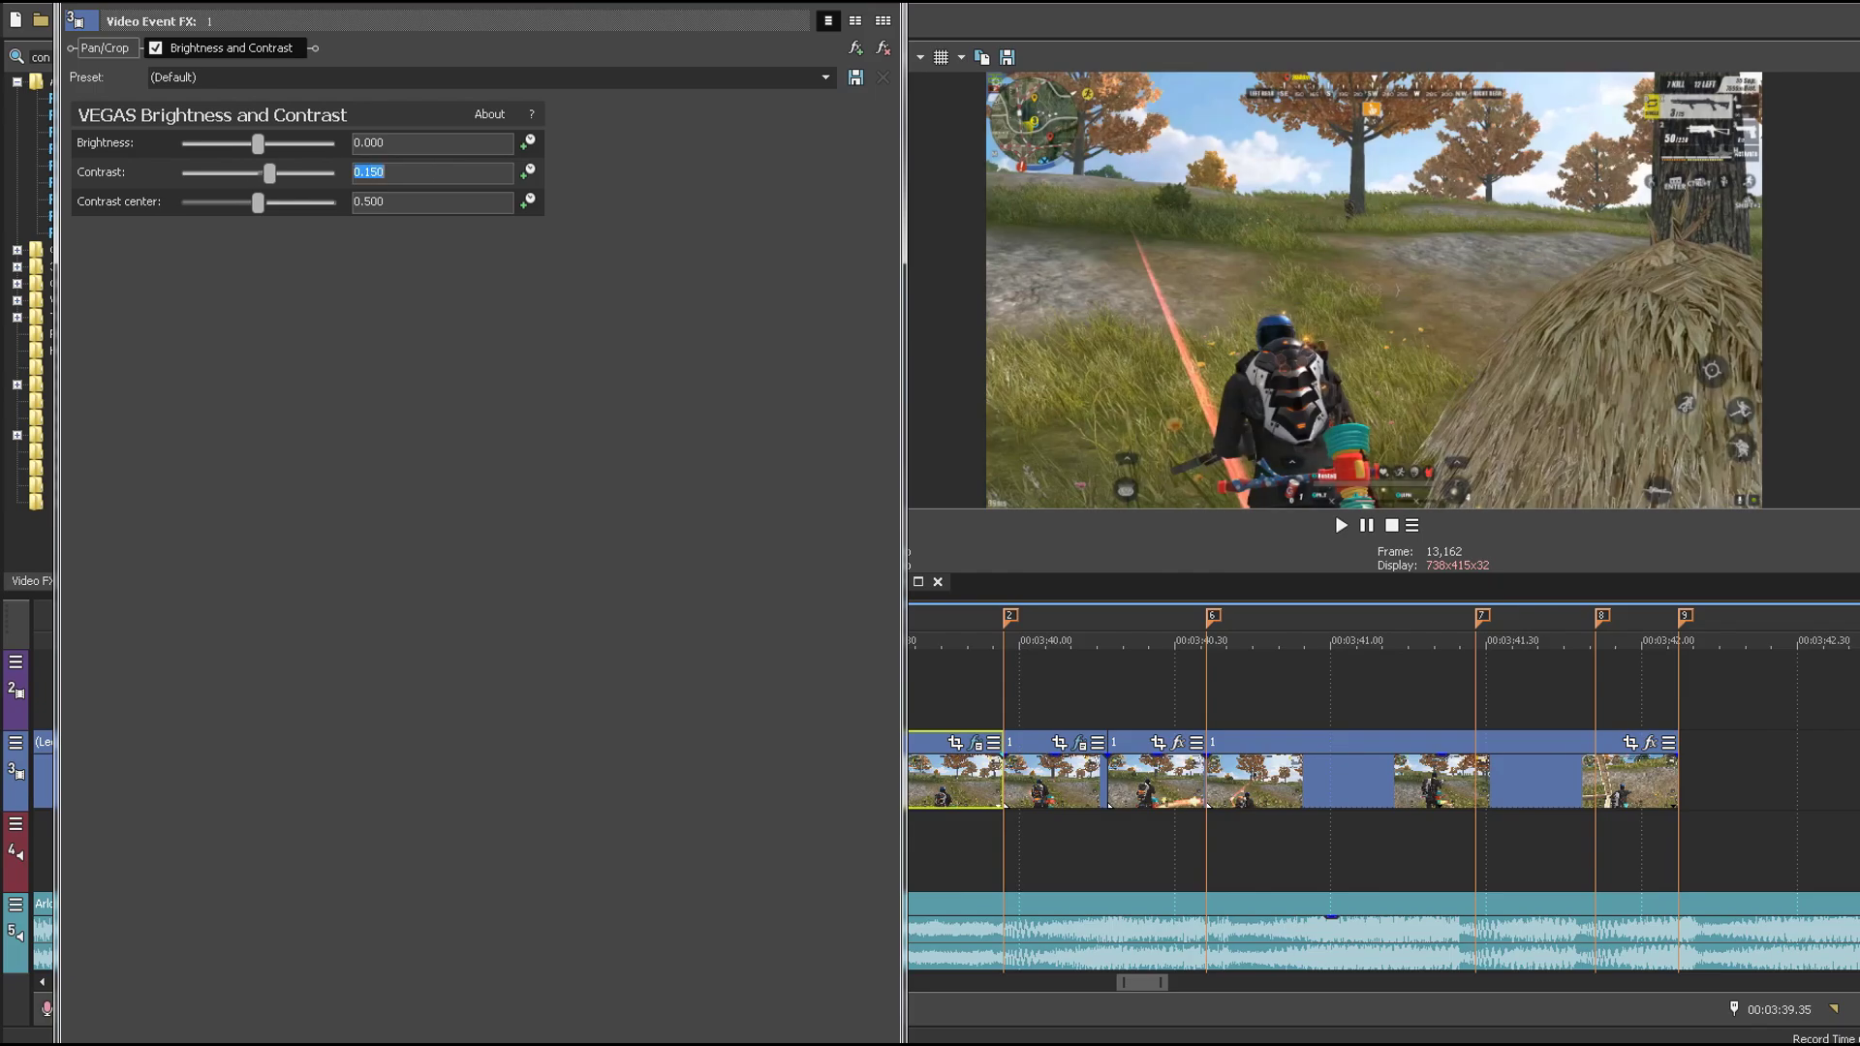
key("alt+F4")
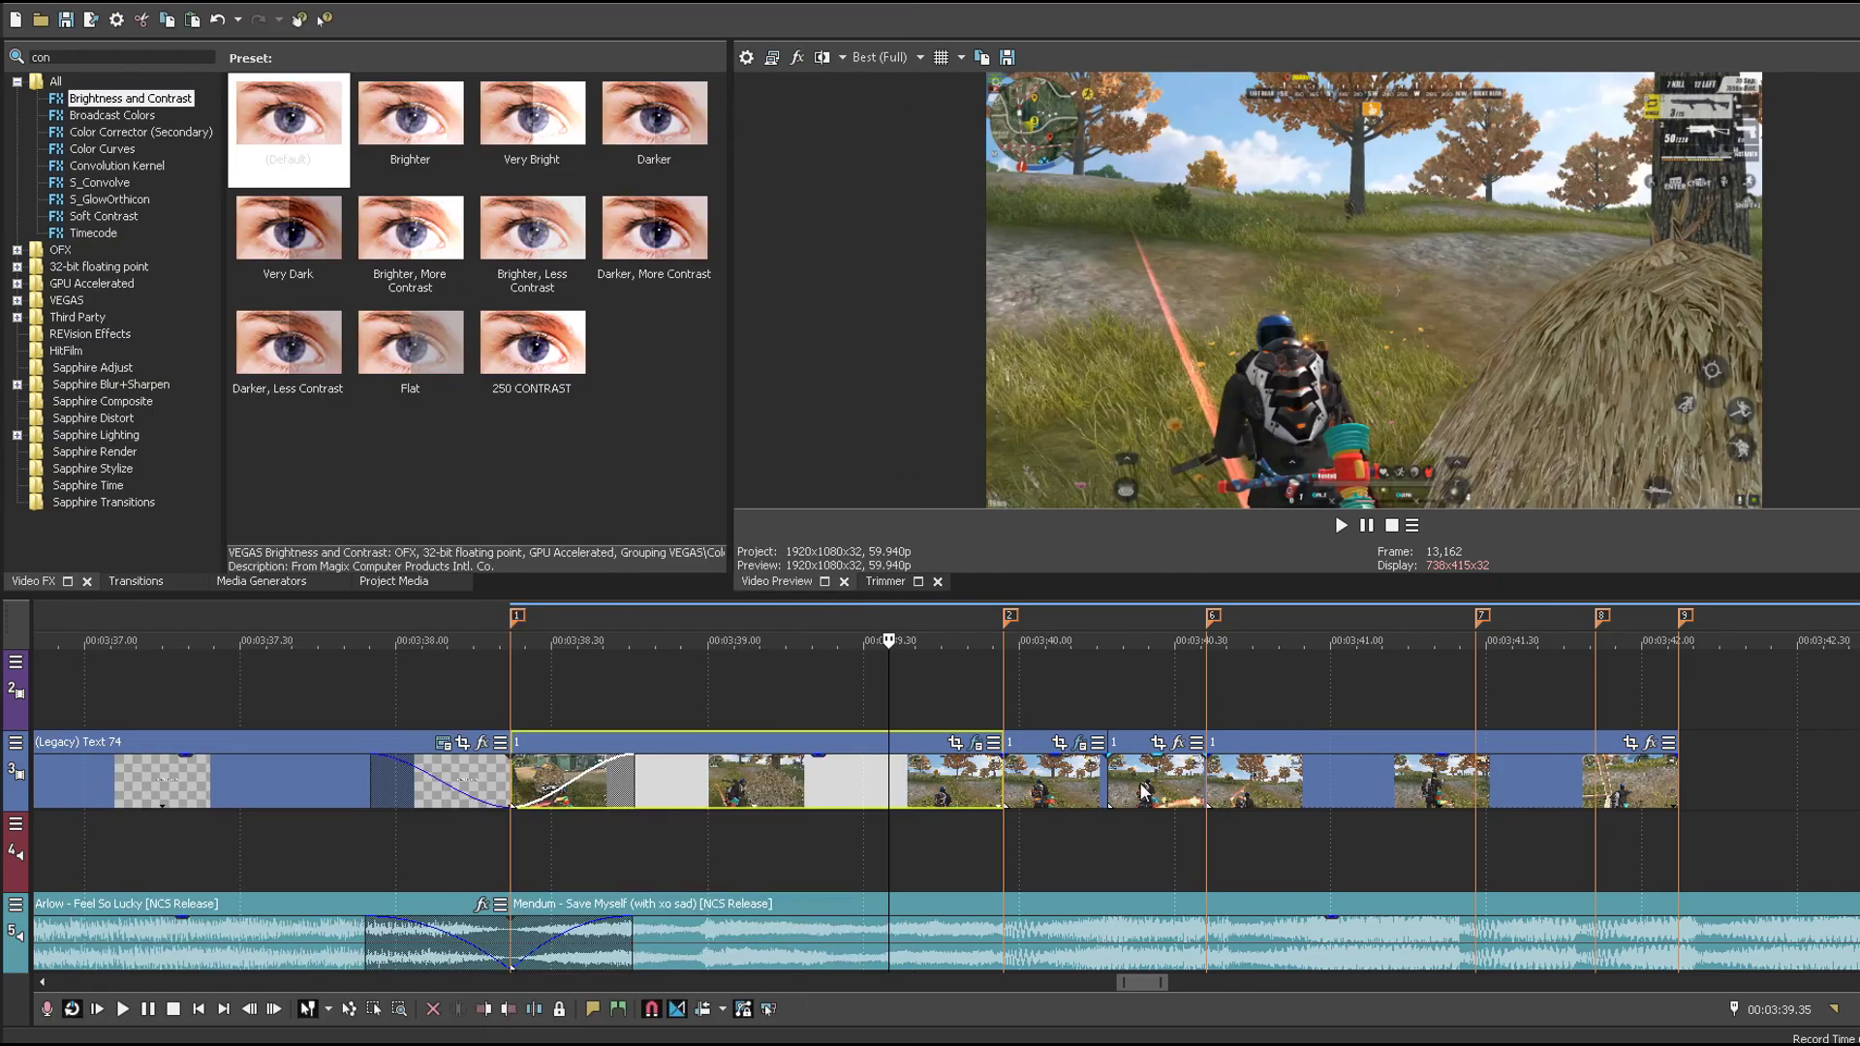
Step: Apply default Brightness and Contrast to the second short clip after marker 2, set its Contrast to 0.15 and close the settings
left_click(1143, 792)
left_click_drag(320, 145, 329, 148)
left_click_drag(1160, 799, 1160, 800)
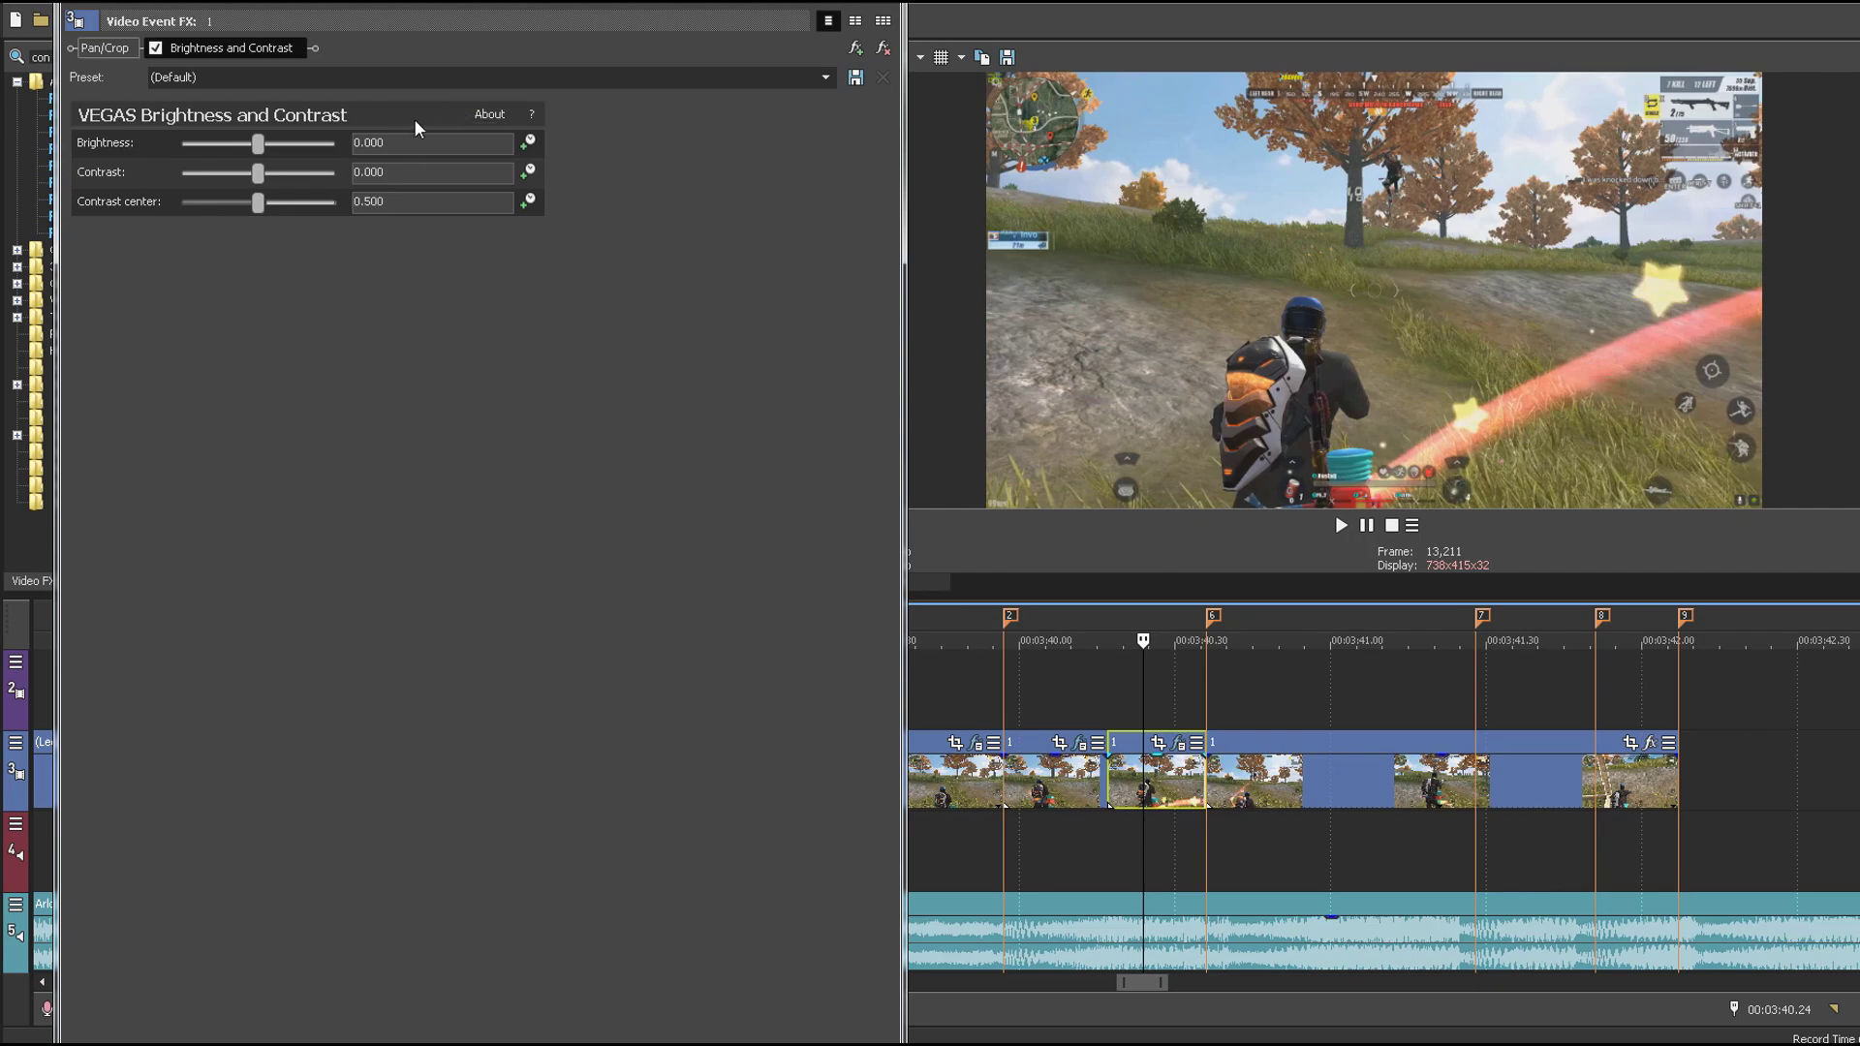
type("0.15")
key("Return")
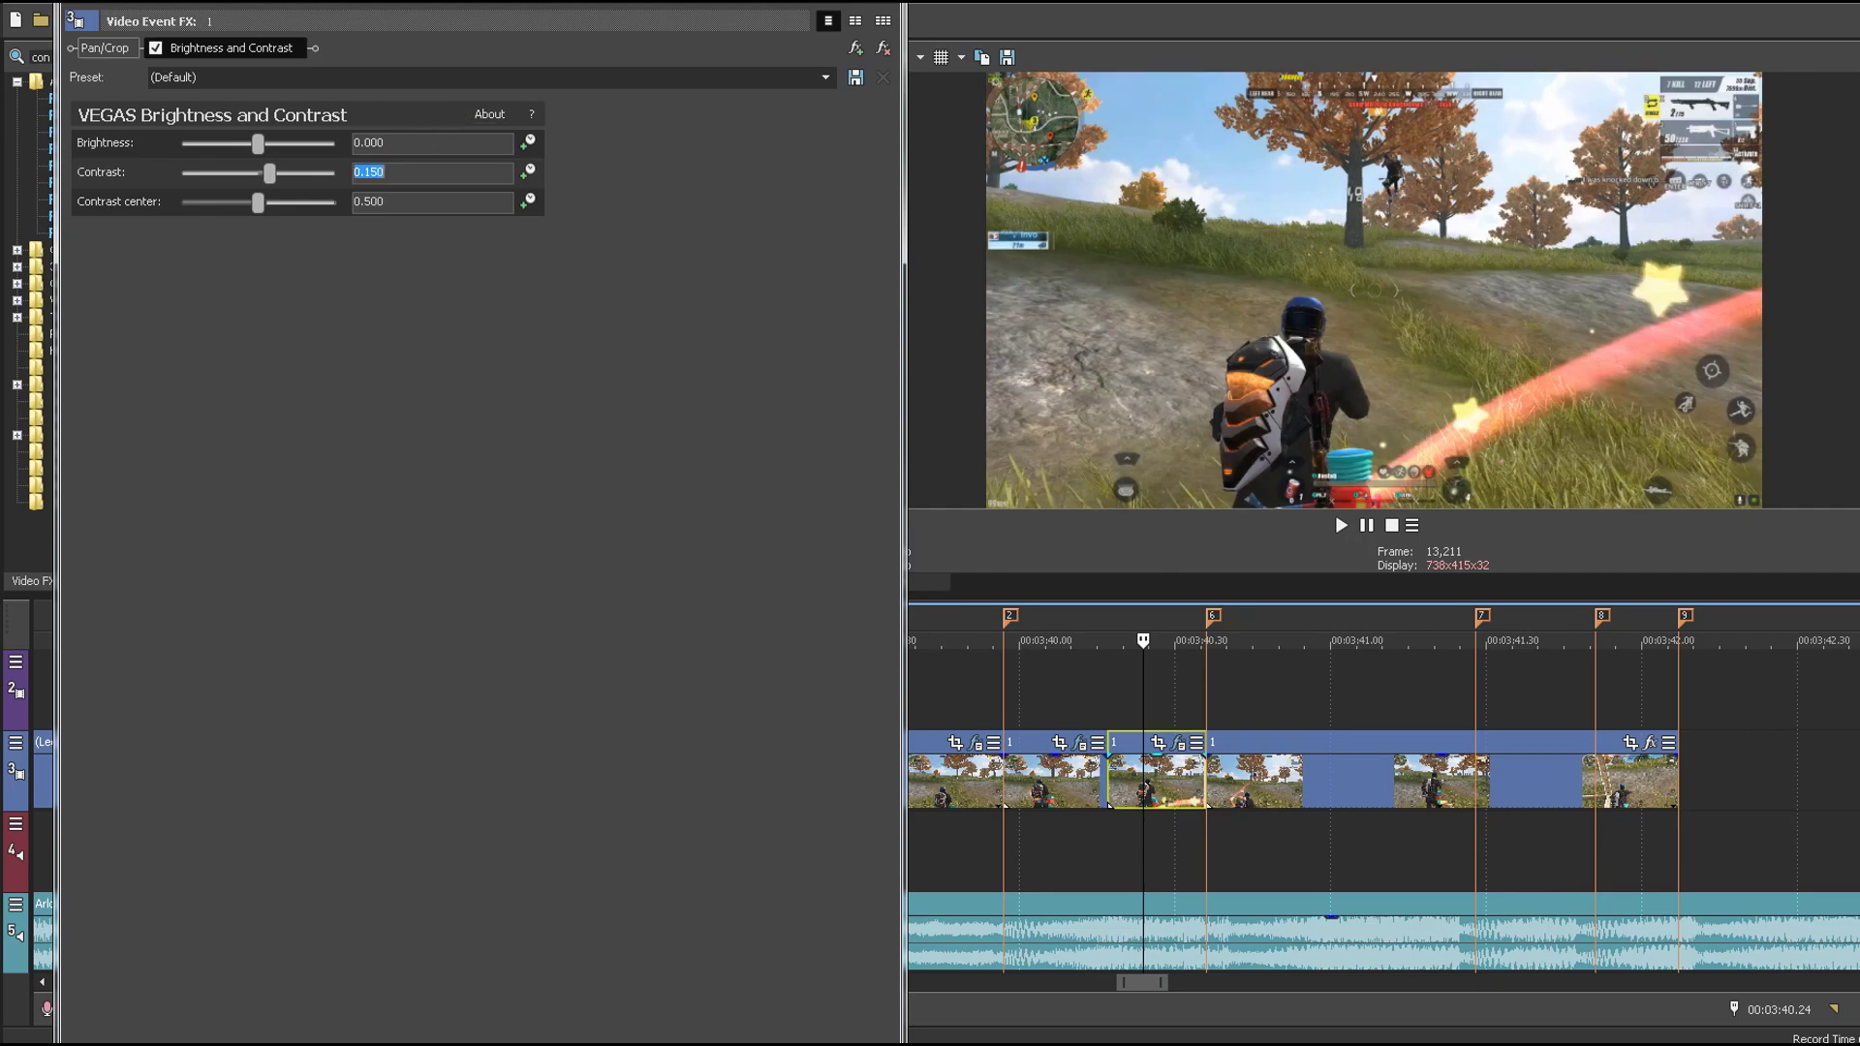
left_click(889, 4)
Step: Apply the default Brightness and Contrast effect to the last, long gameplay clip and close its settings
left_click_drag(327, 125, 1149, 776)
key("Escape")
right_click(1235, 782)
key("Escape")
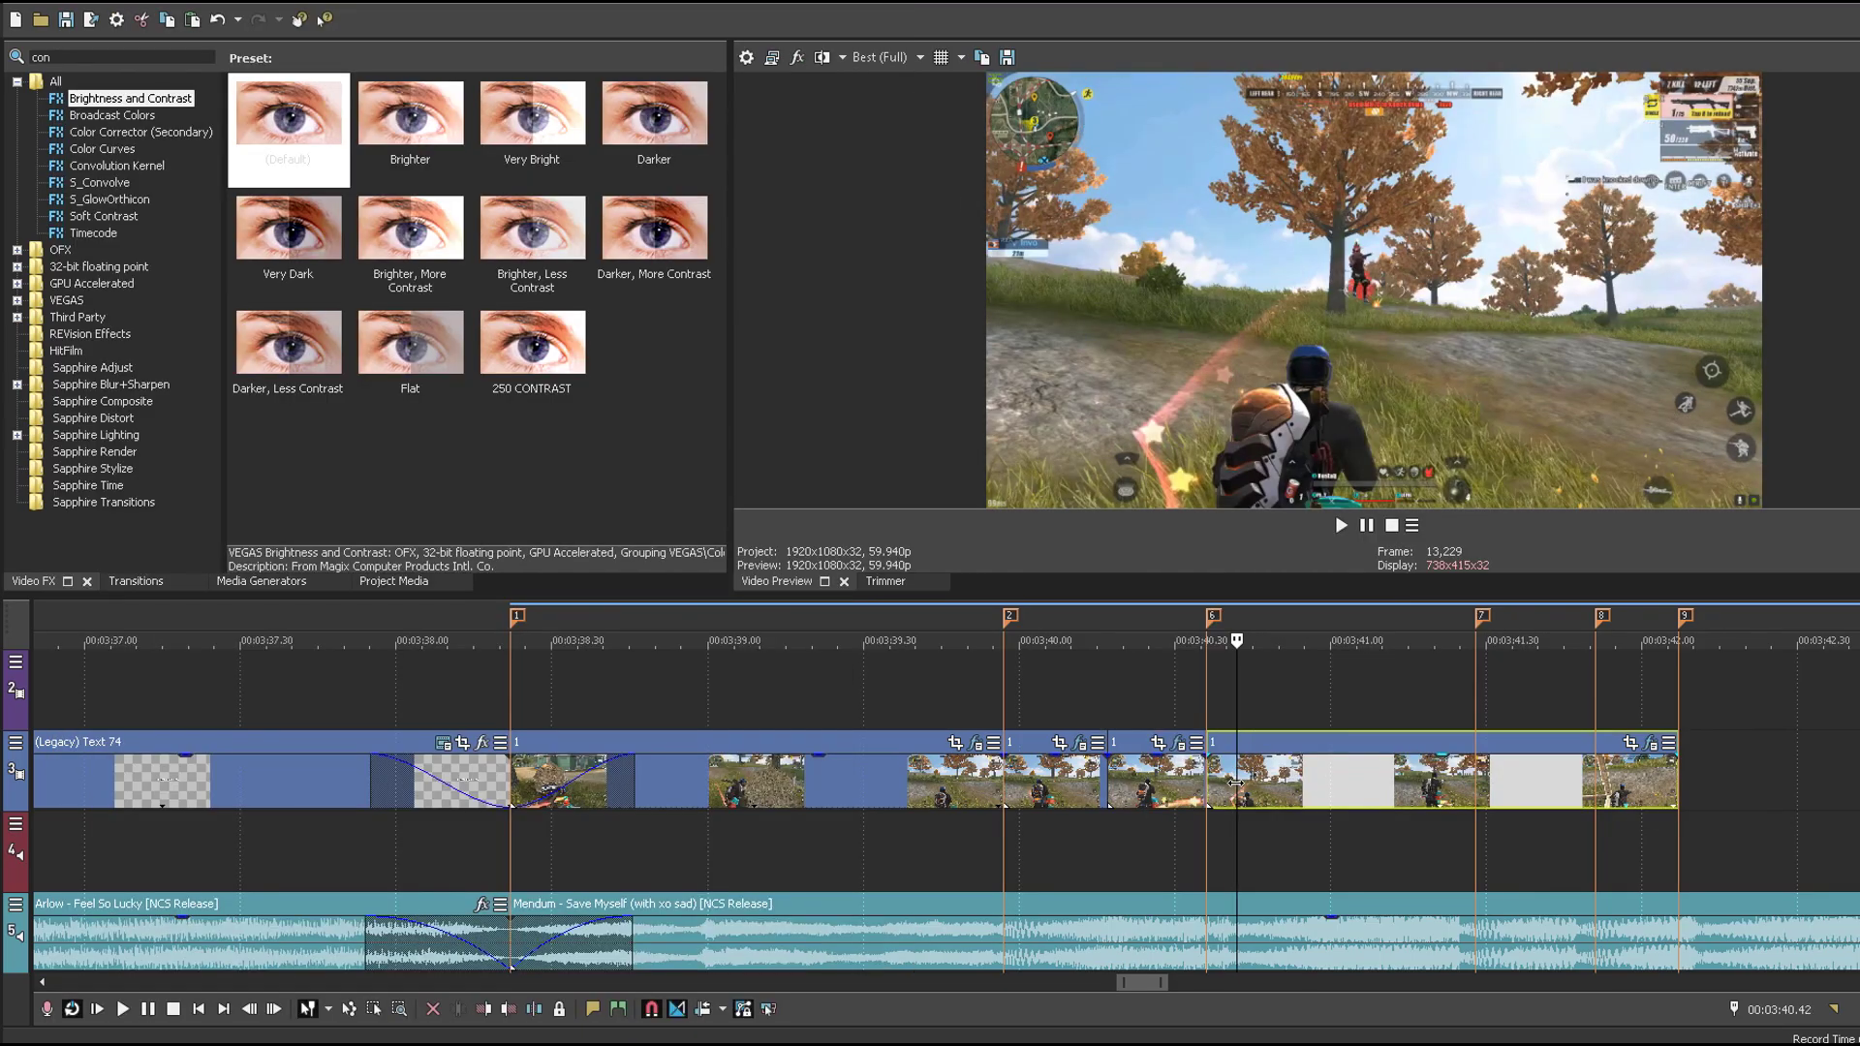
Step: Set the preview quality to Preview (Auto) and play the sequence from two points before marker 2 to check the contrast
left_click(763, 787)
left_click(918, 57)
left_click(1002, 89)
key("space")
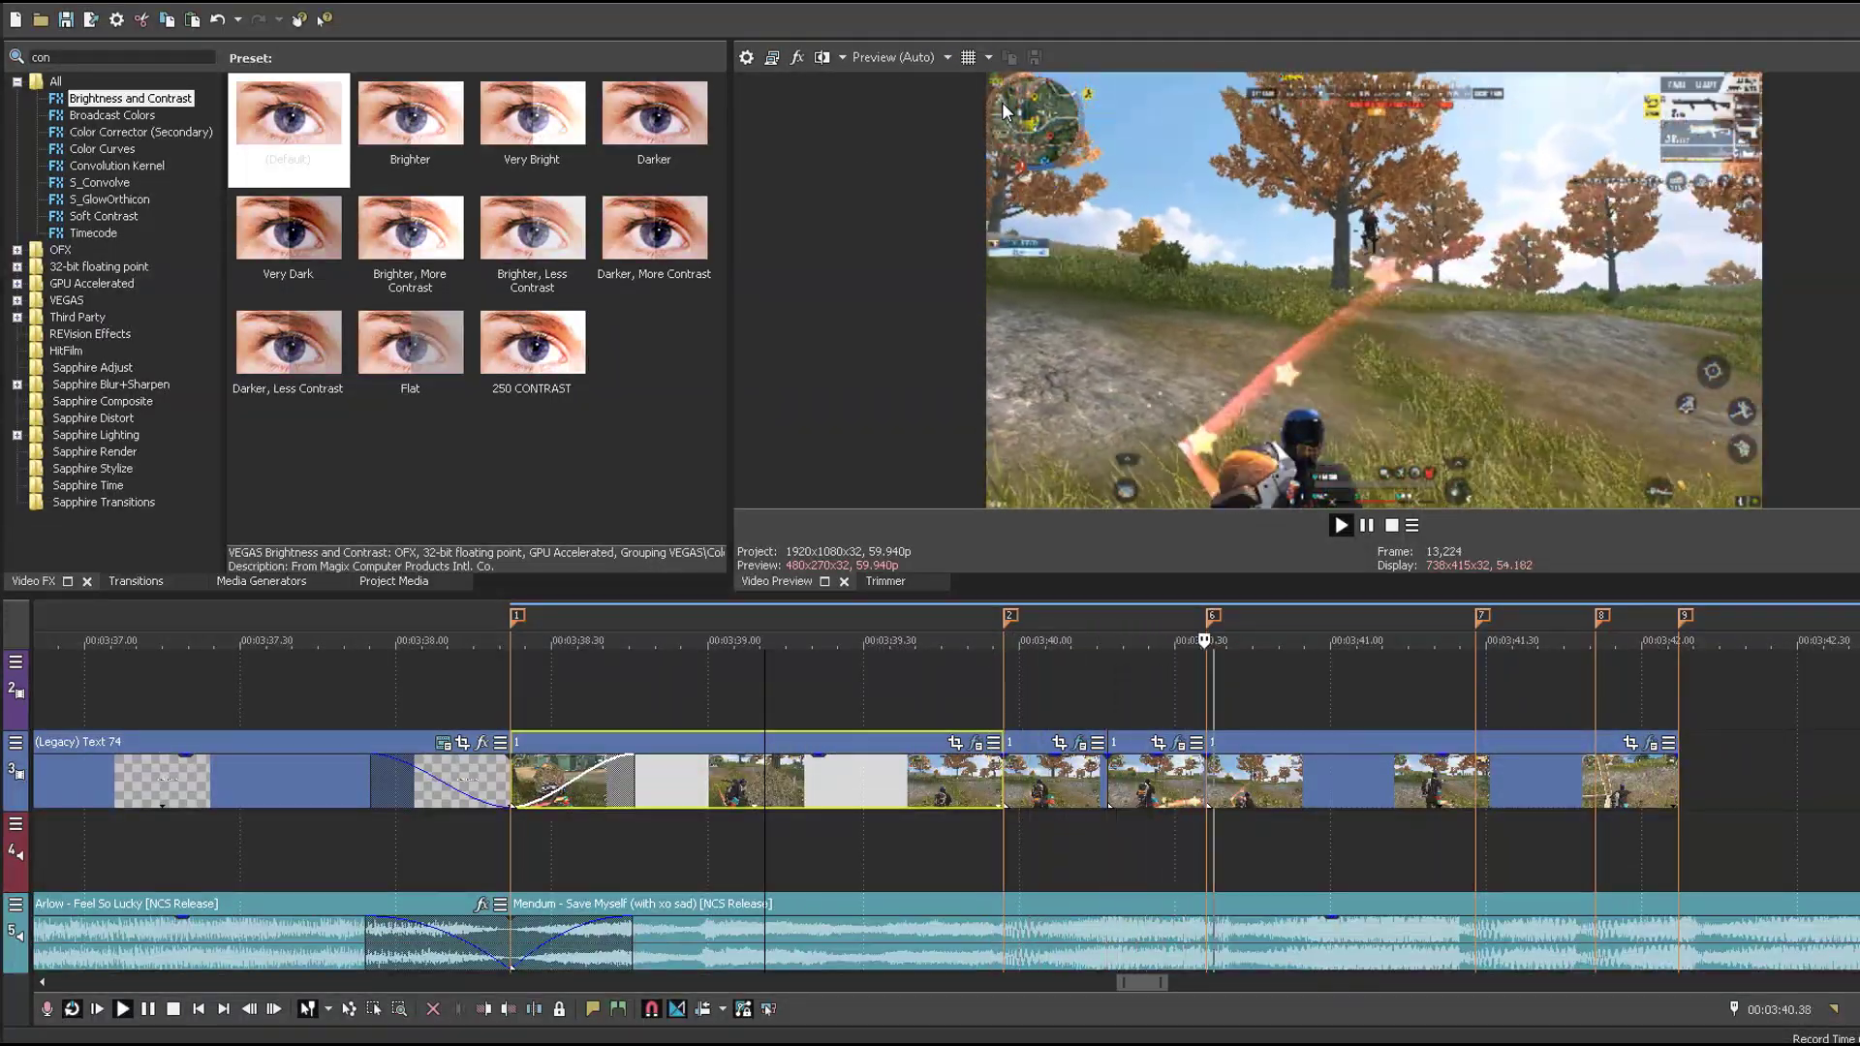
key("space")
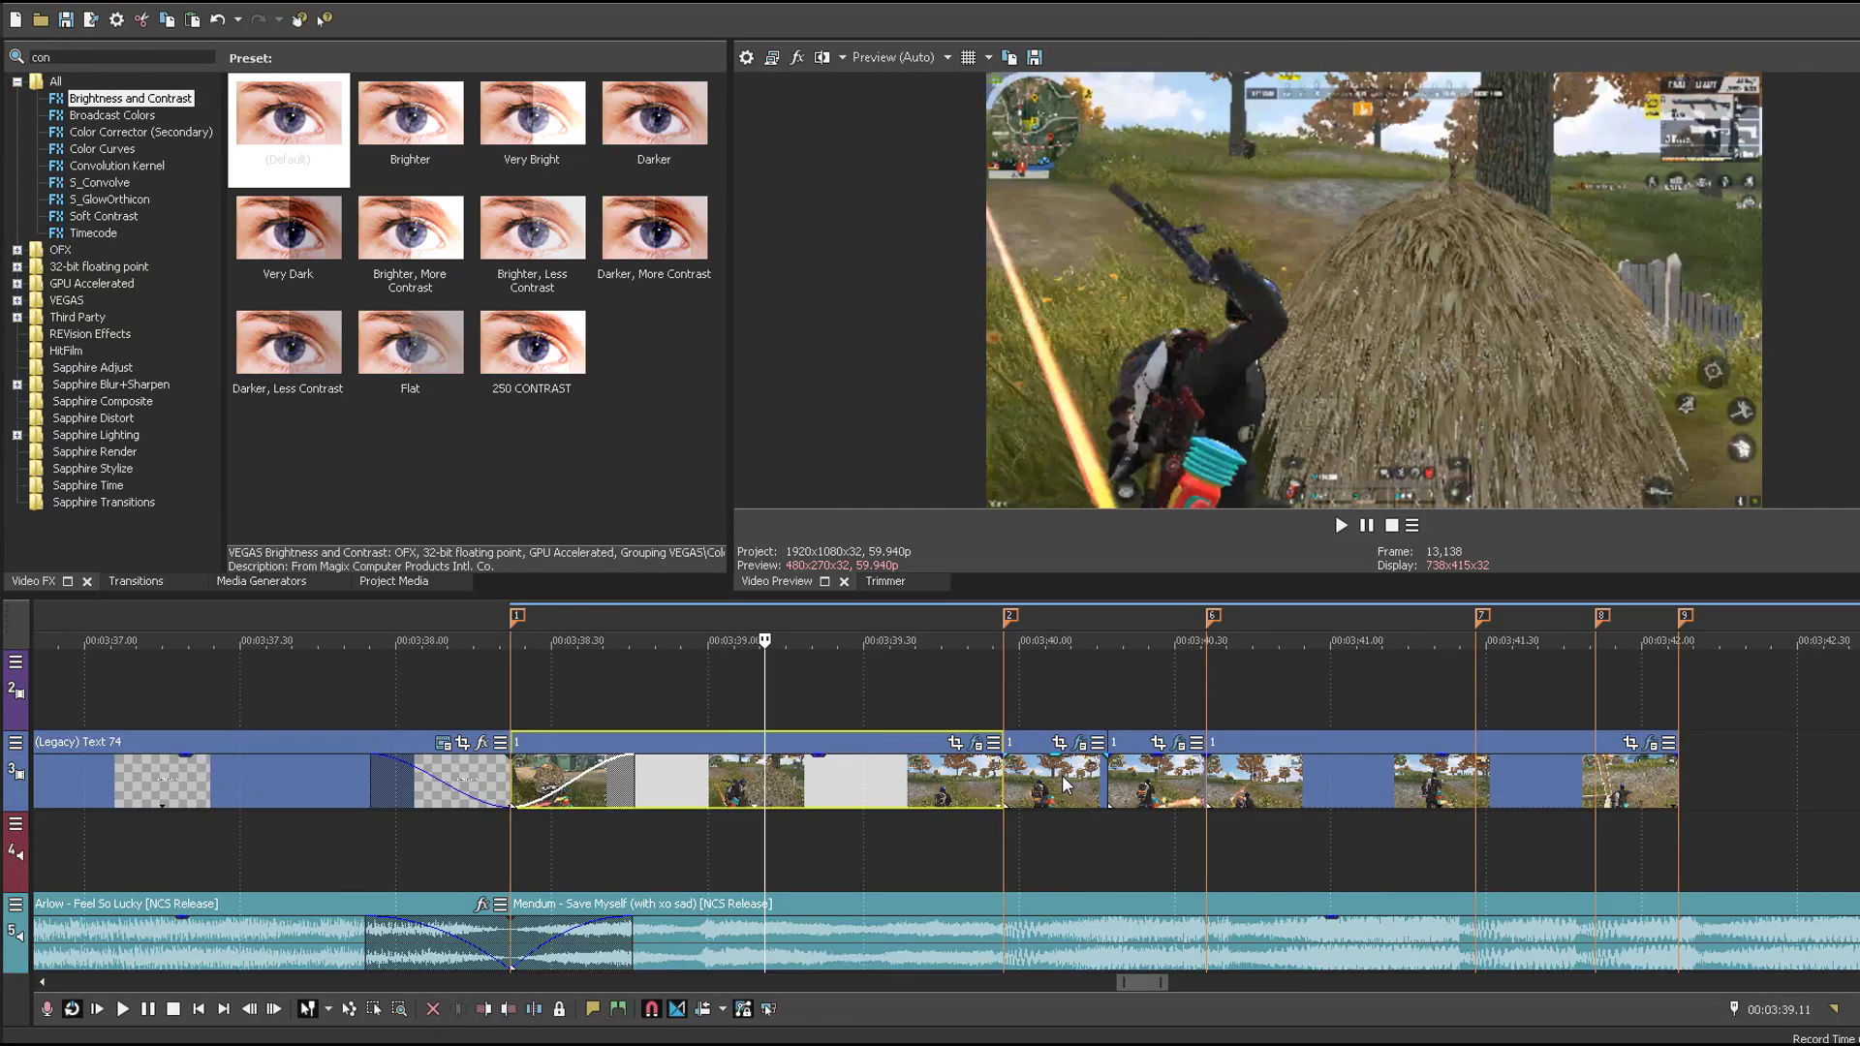
left_click(1066, 784)
left_click(915, 787)
key("space")
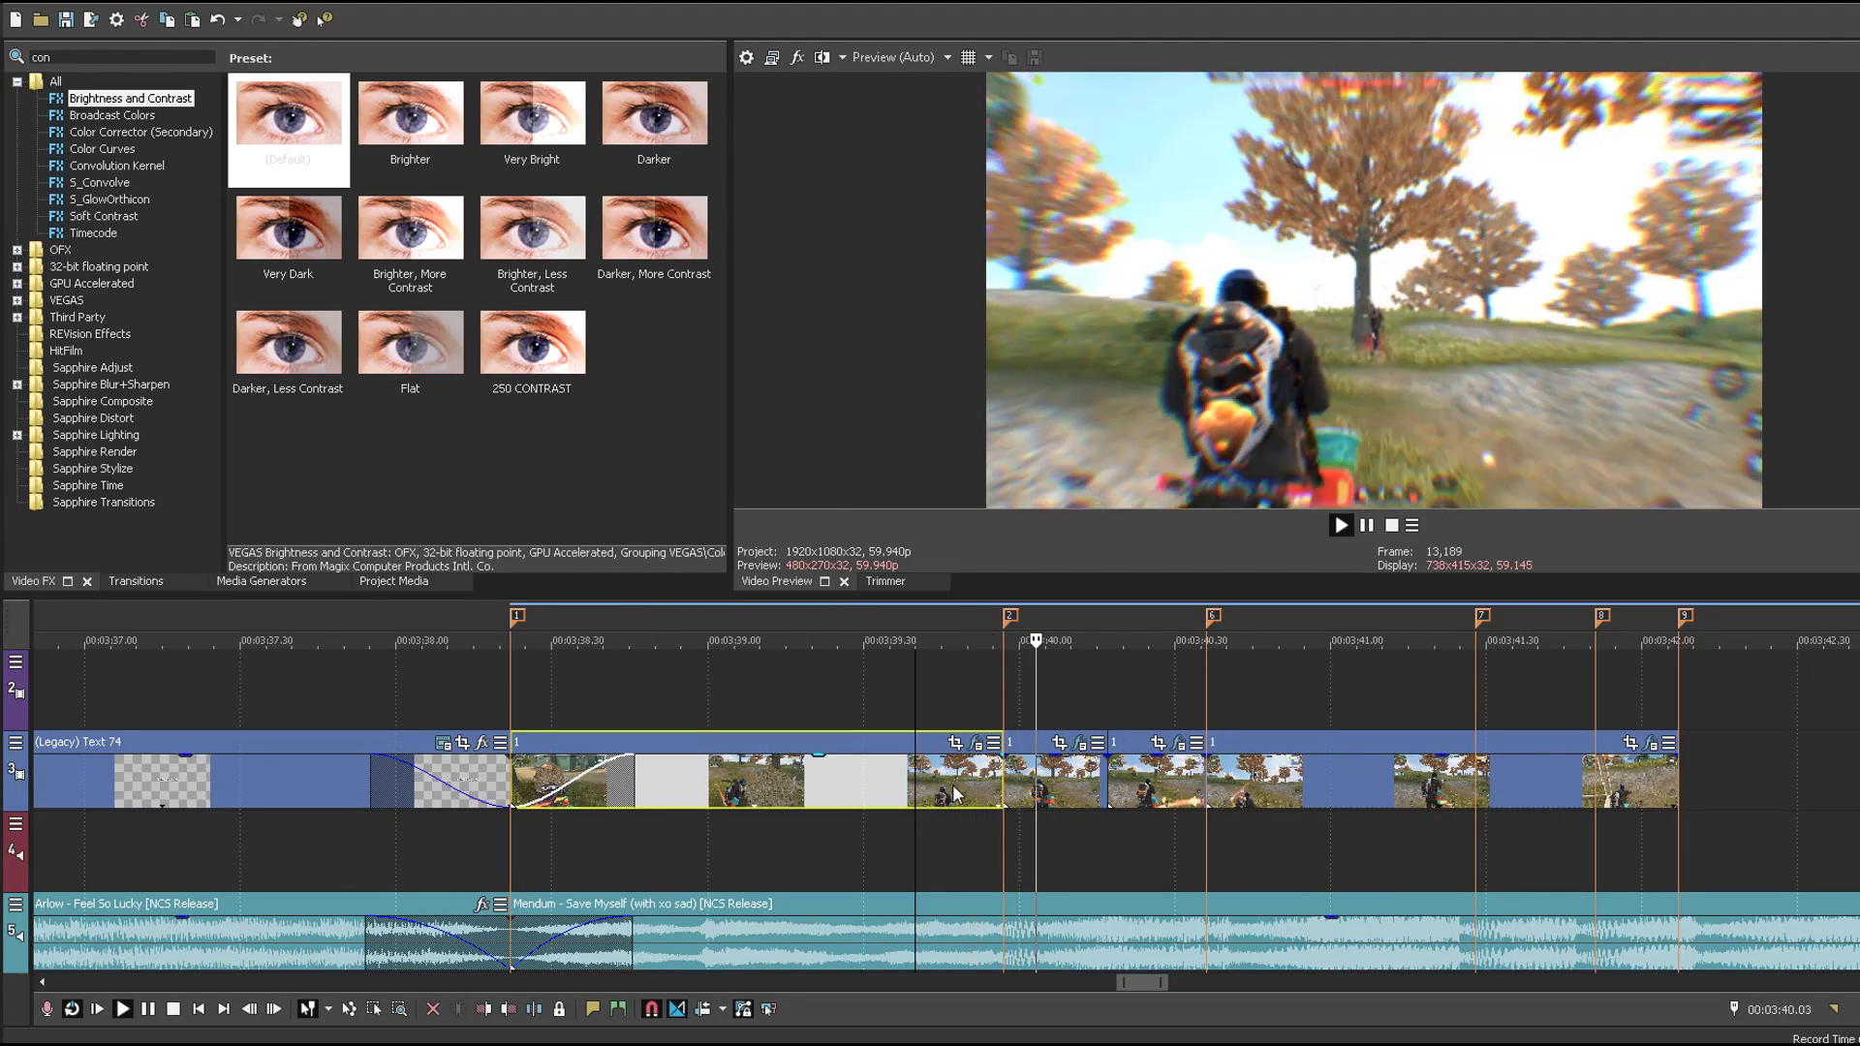
Step: Copy the short beat clip at marker 2 and paste it onto the empty track above at the next marker
right_click(1044, 800)
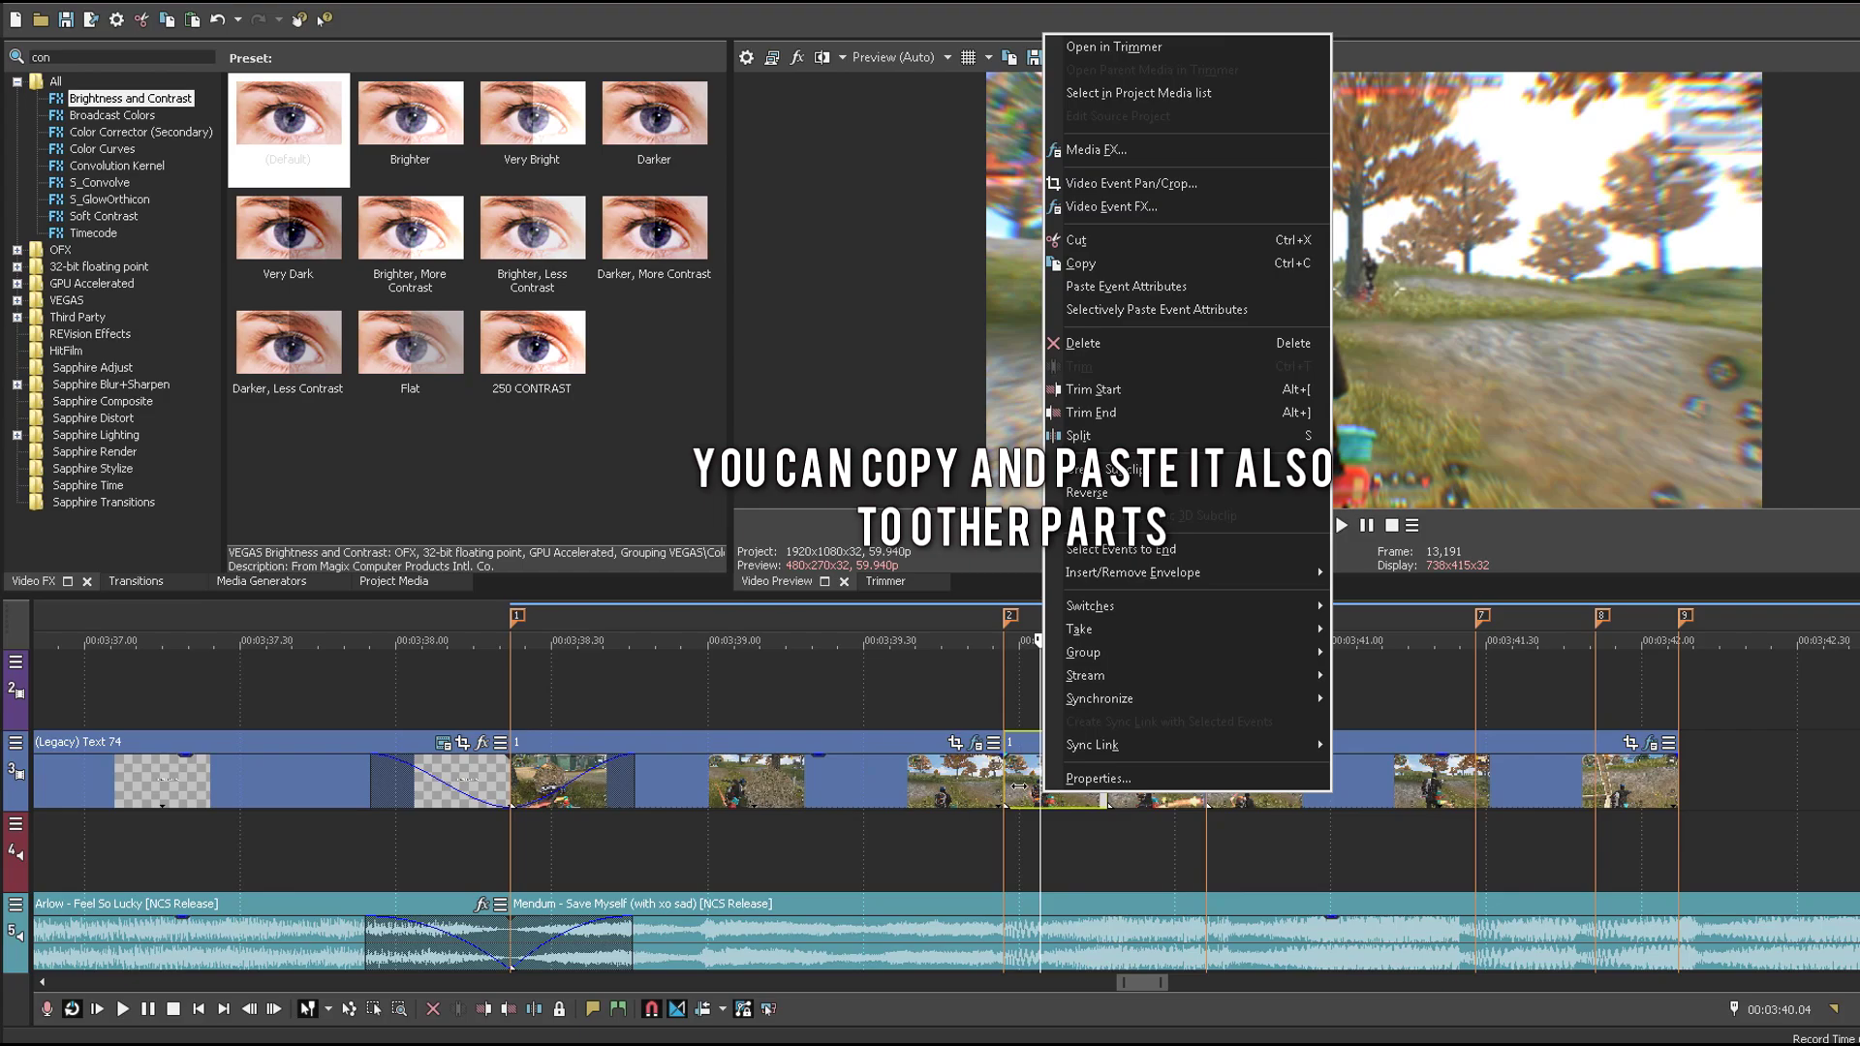
left_click(1055, 796)
right_click(1055, 796)
left_click(1059, 798)
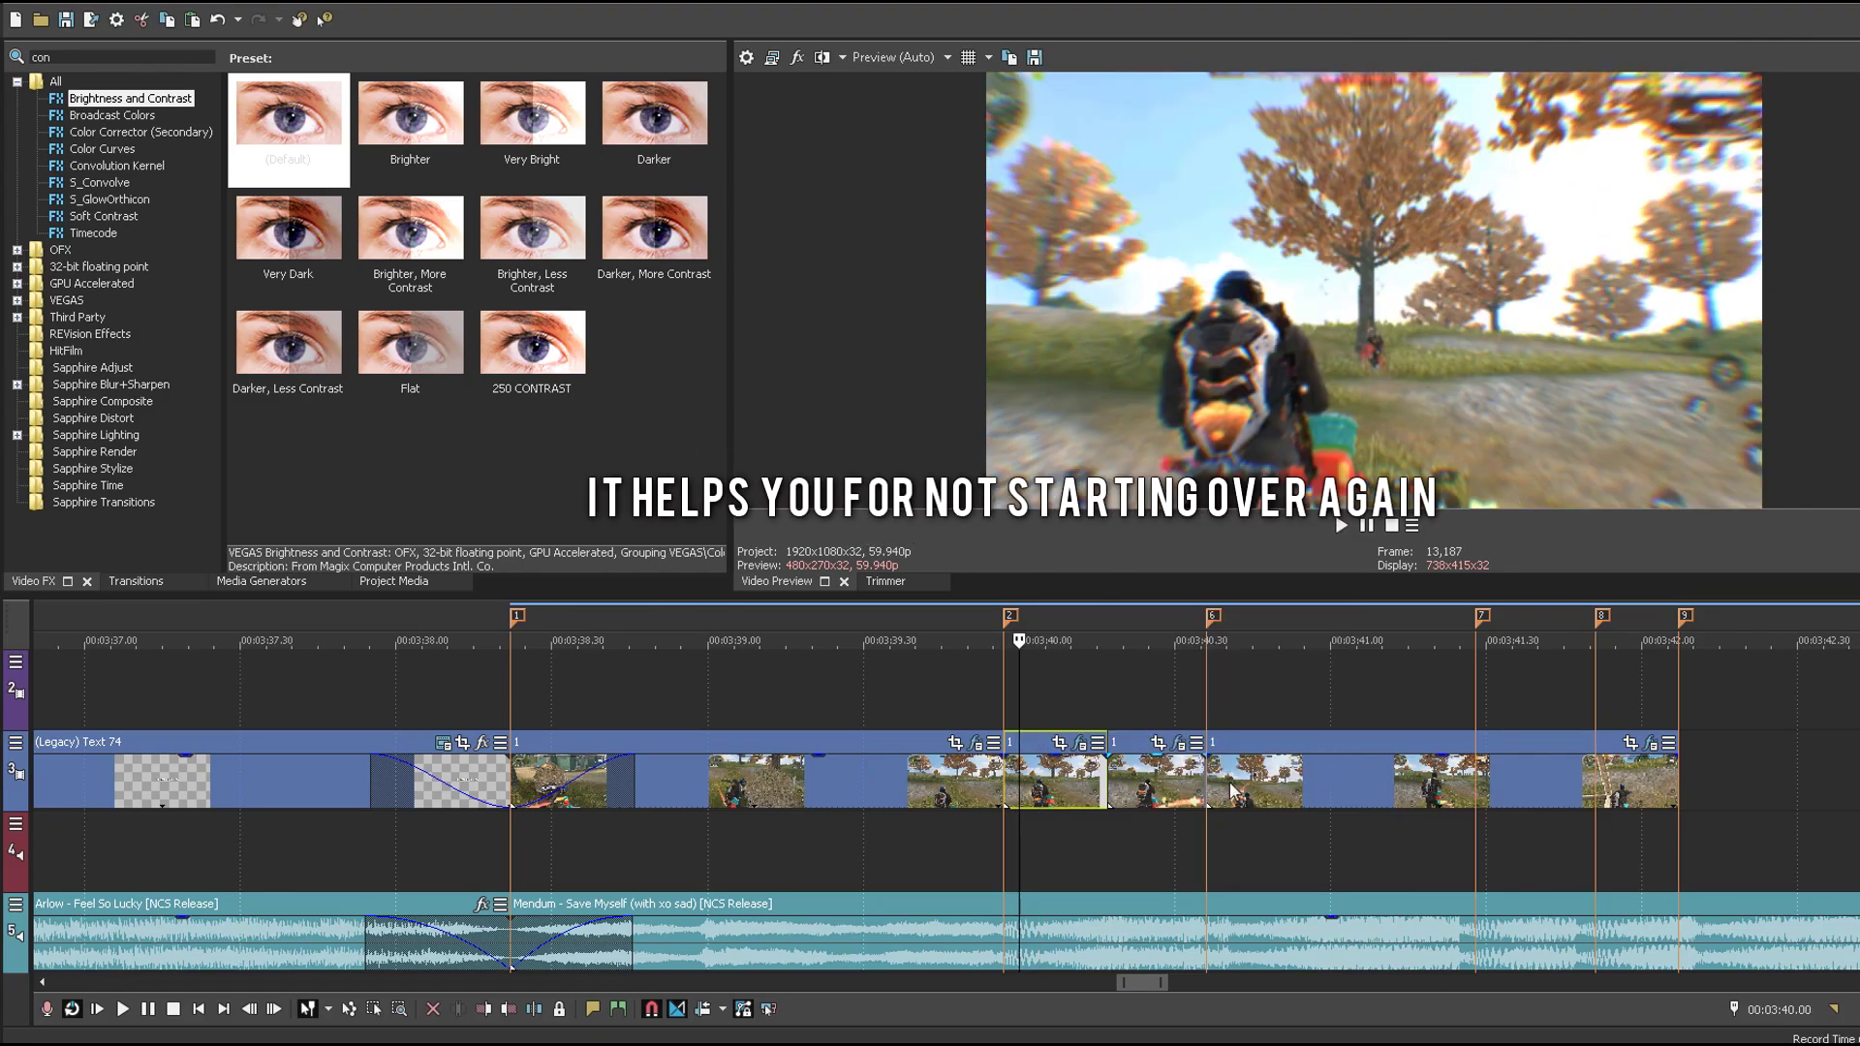
left_click(1206, 678)
key("ctrl+v")
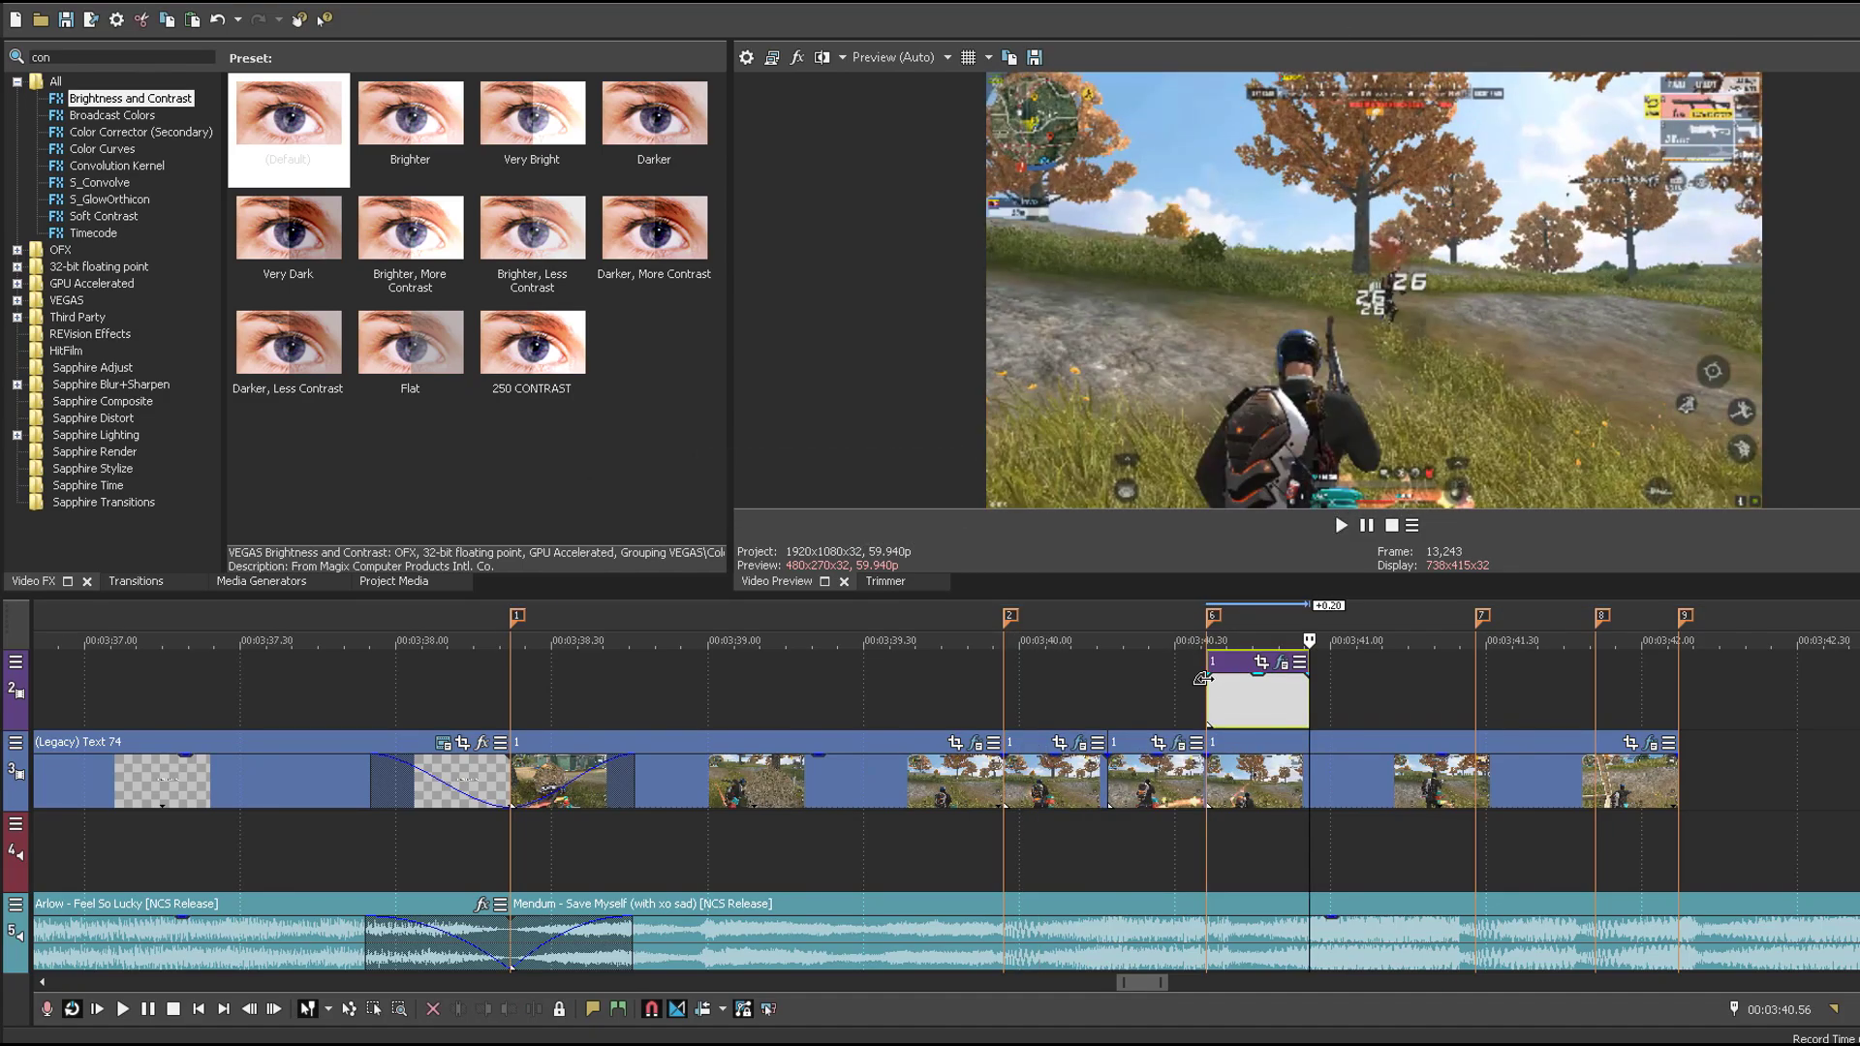
Step: Split the long gameplay clip at the pasted clip's end and paste the pasted clip's event attributes onto the piece beneath it
key("s")
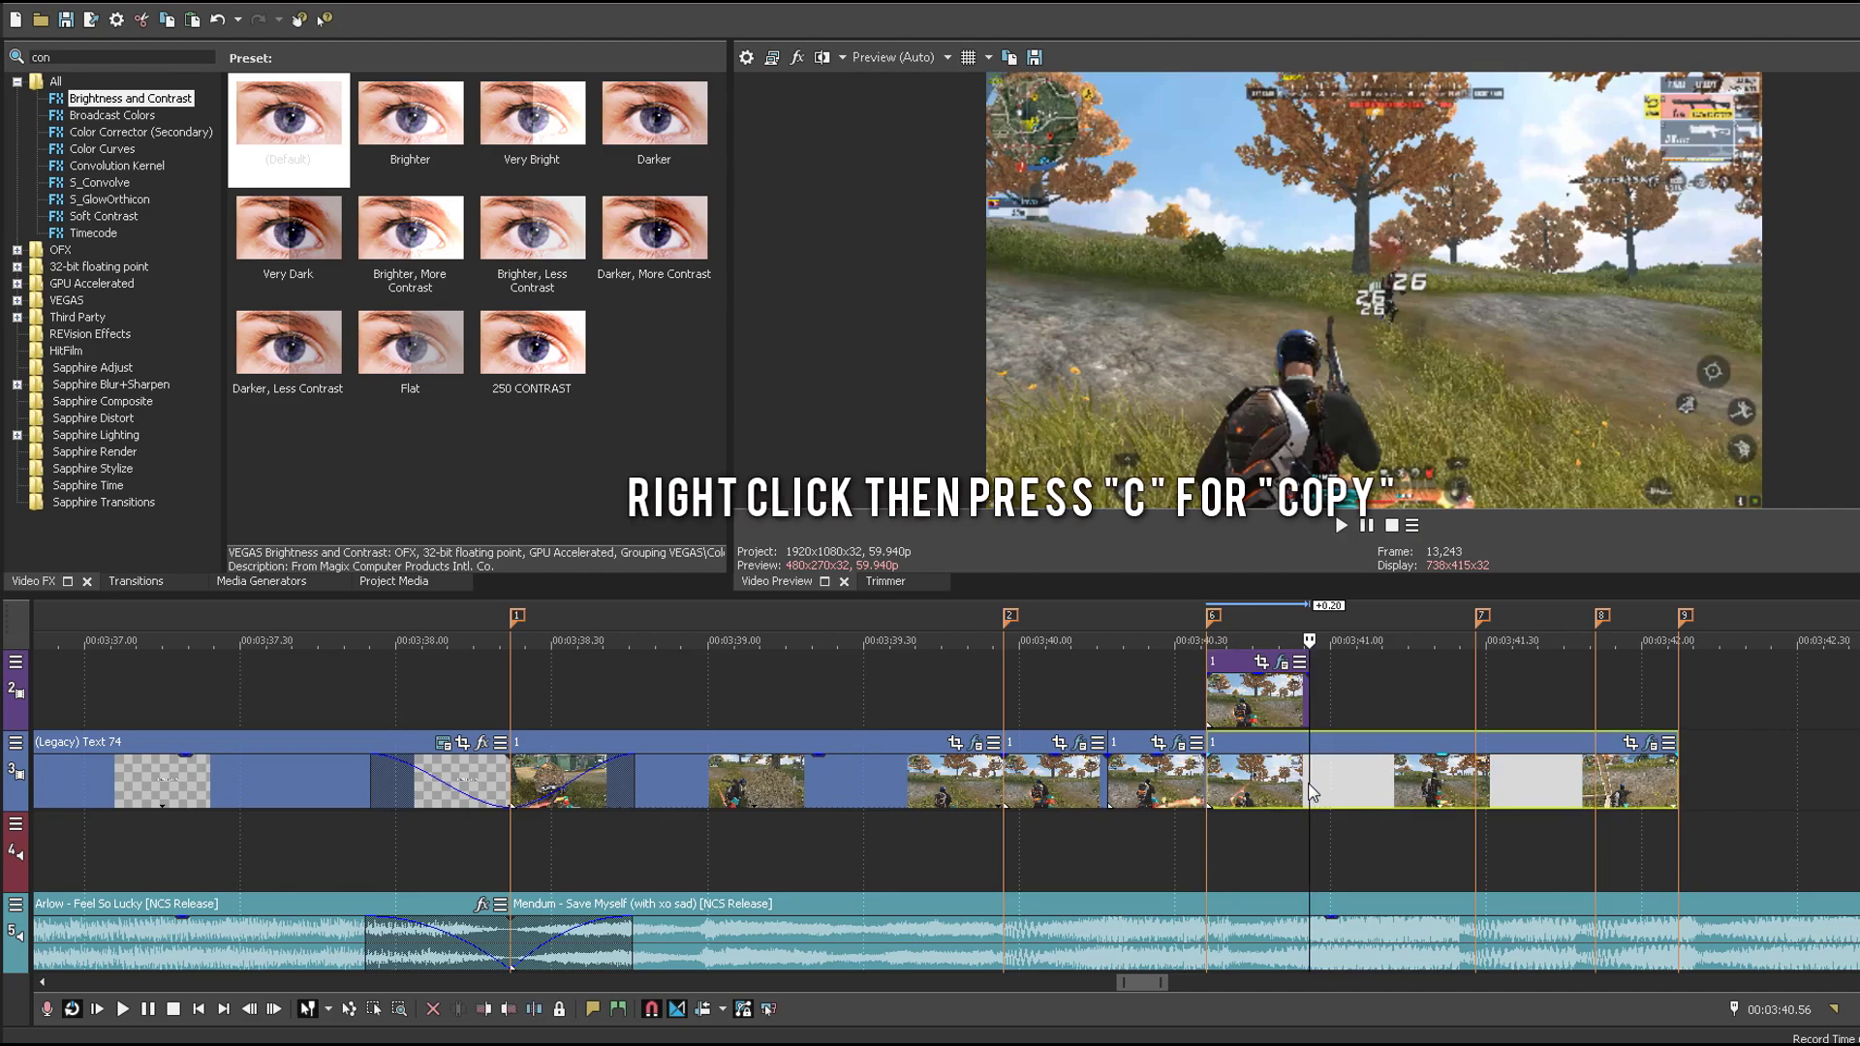
right_click(1255, 712)
key("c")
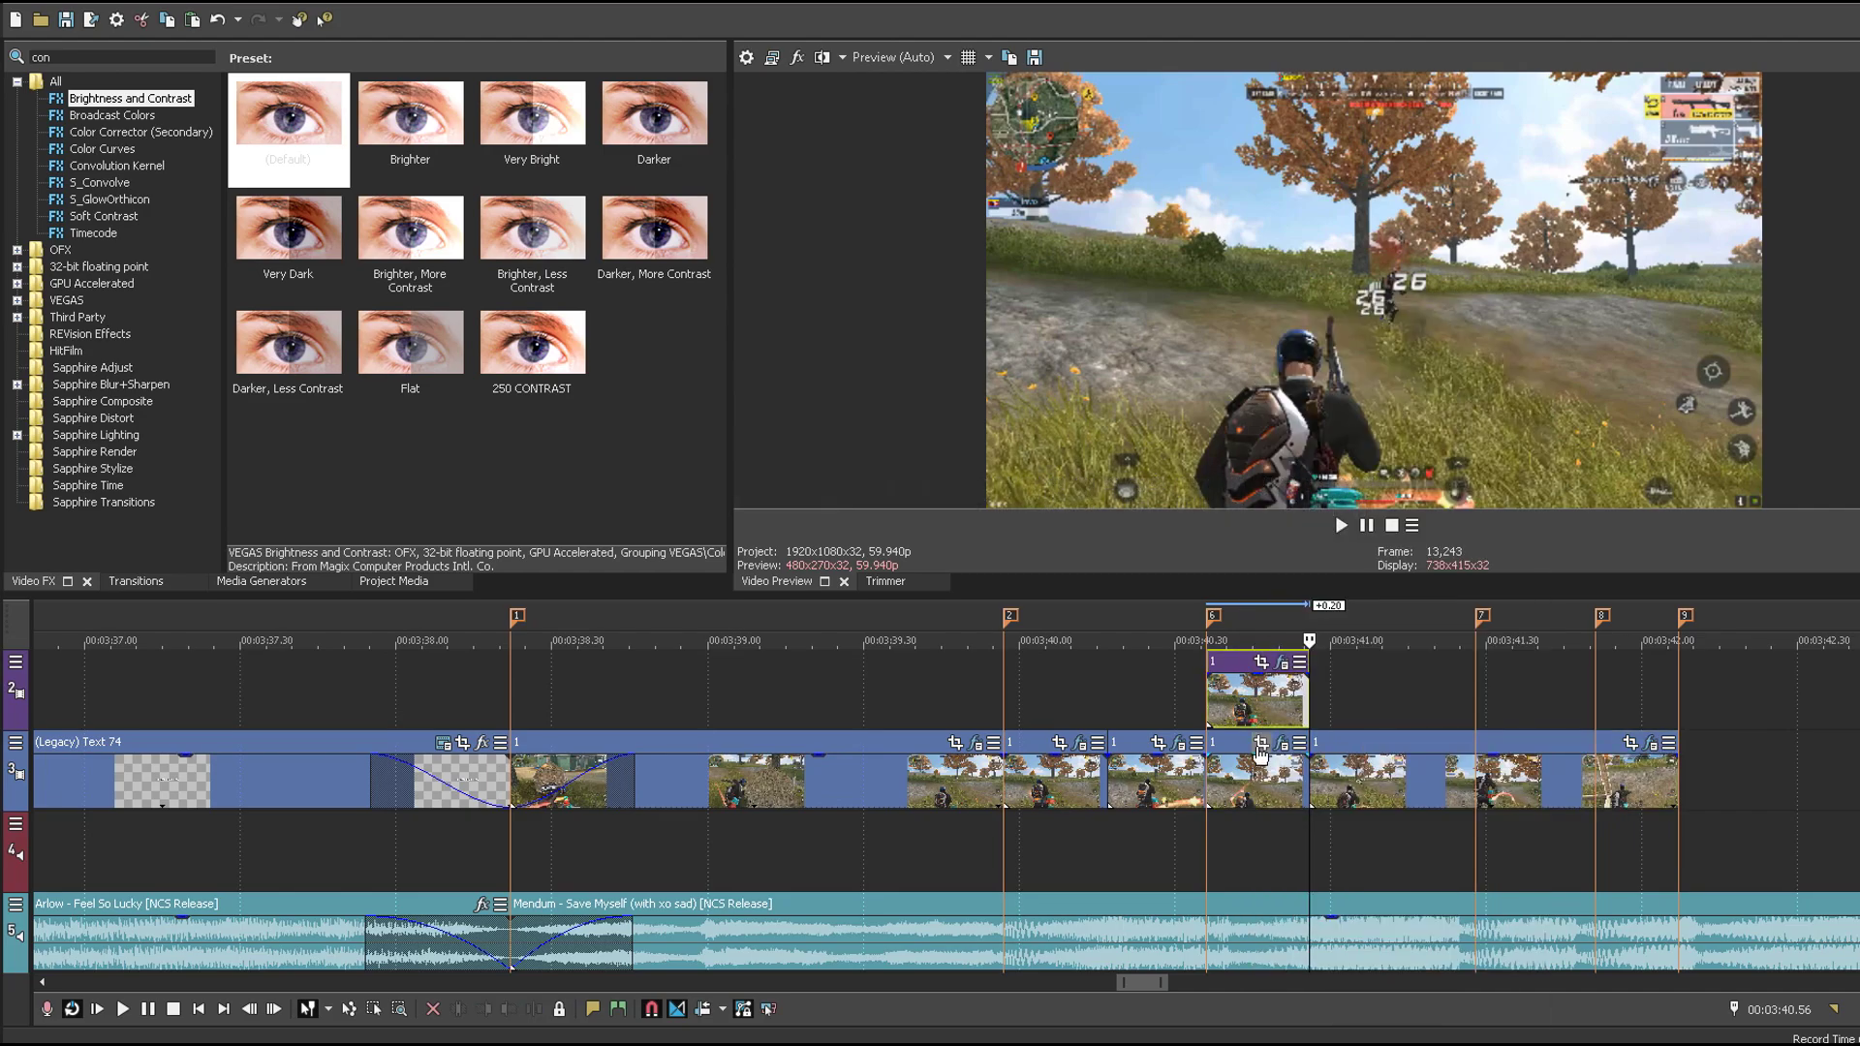
right_click(1262, 787)
key("v")
Step: Delete the pasted clip from the upper track and play the sequence from before marker 2
right_click(1249, 724)
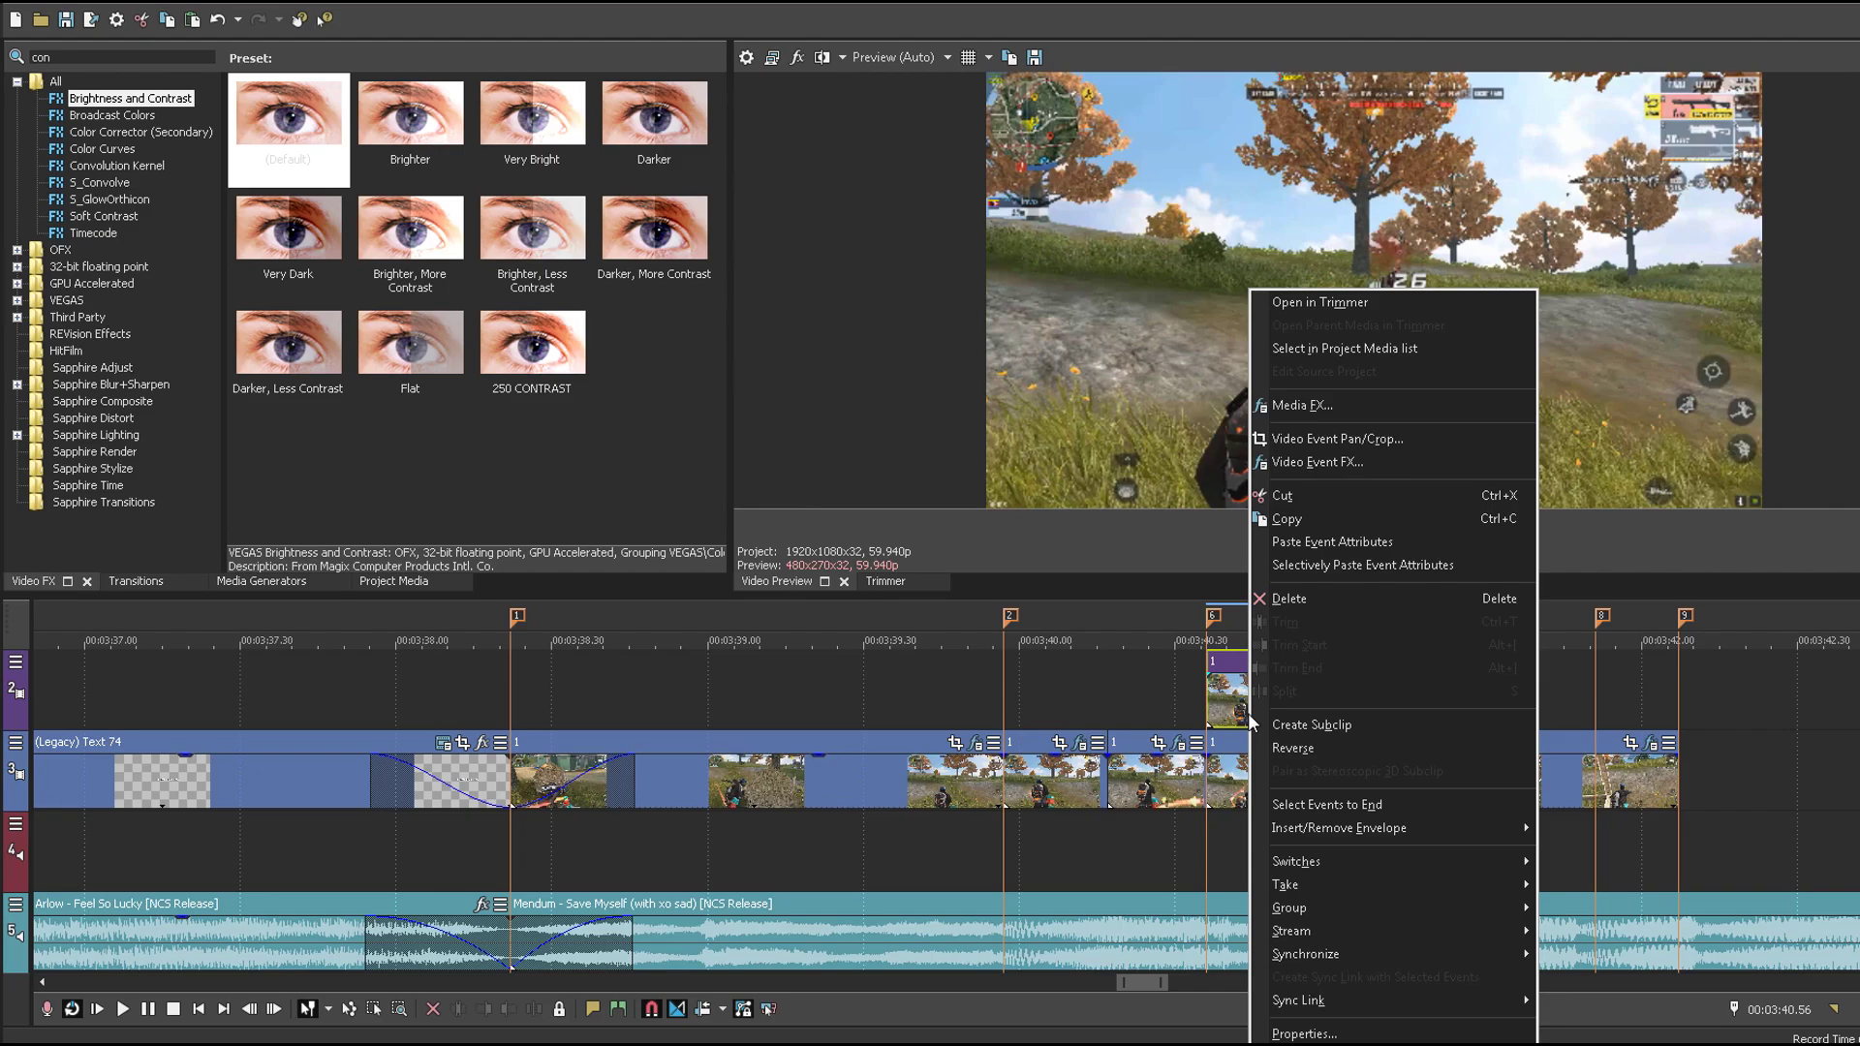
key("d")
left_click(901, 799)
key("space")
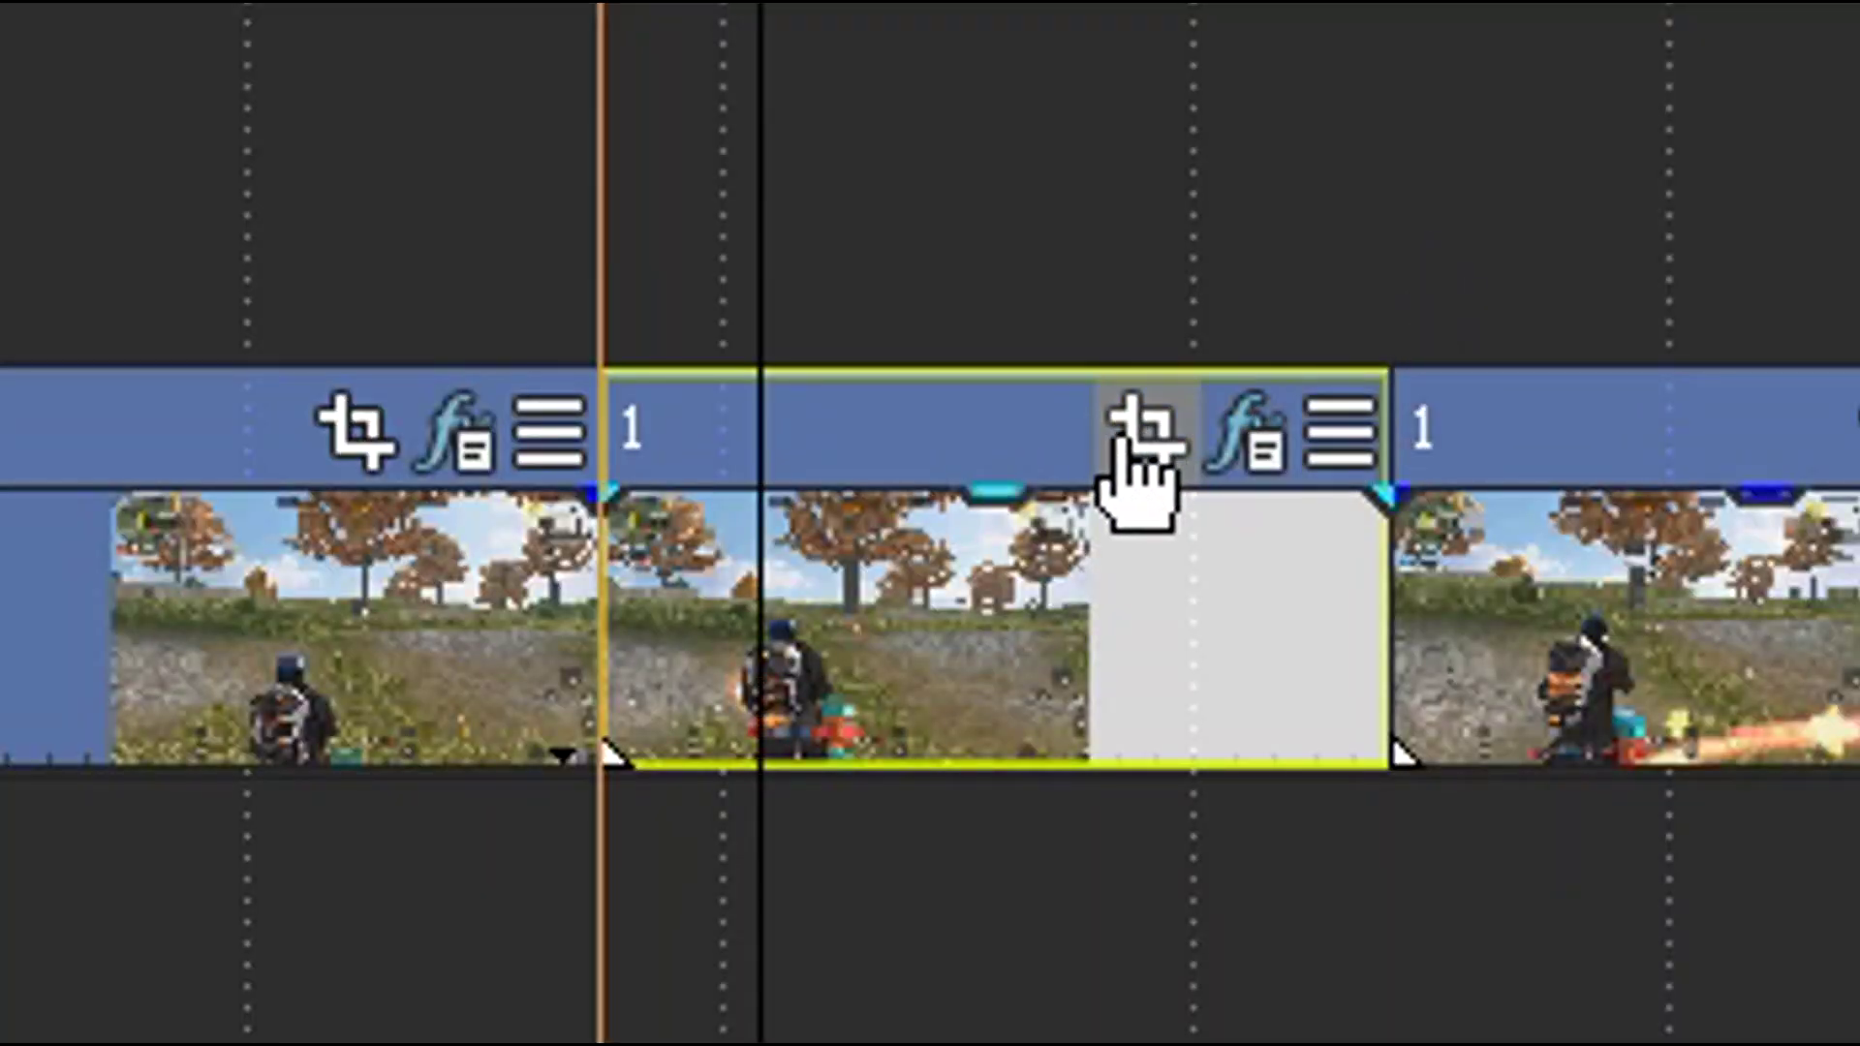
Step: In the marker 2 beat clip's Pan/Crop, shrink the frame height to about 782 at 4 frames and restore the frame at 20 frames
left_click(1123, 441)
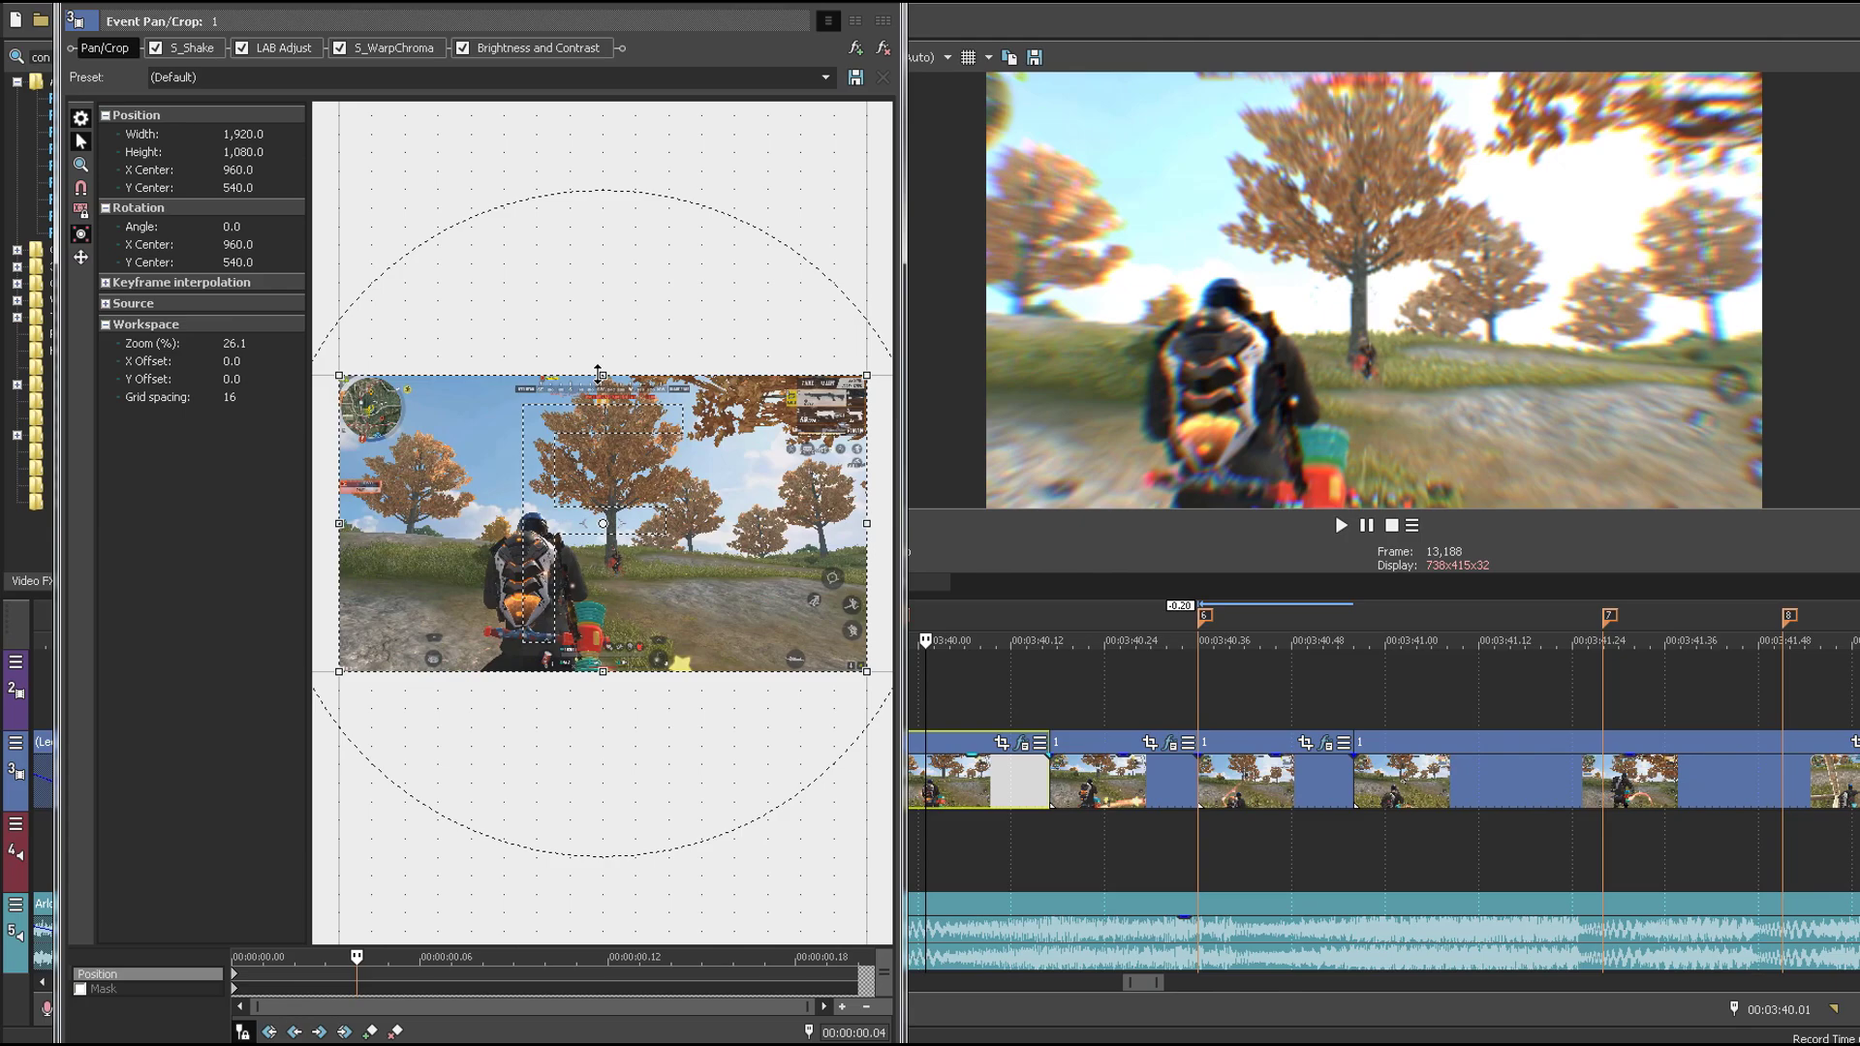
left_click_drag(595, 378, 595, 415)
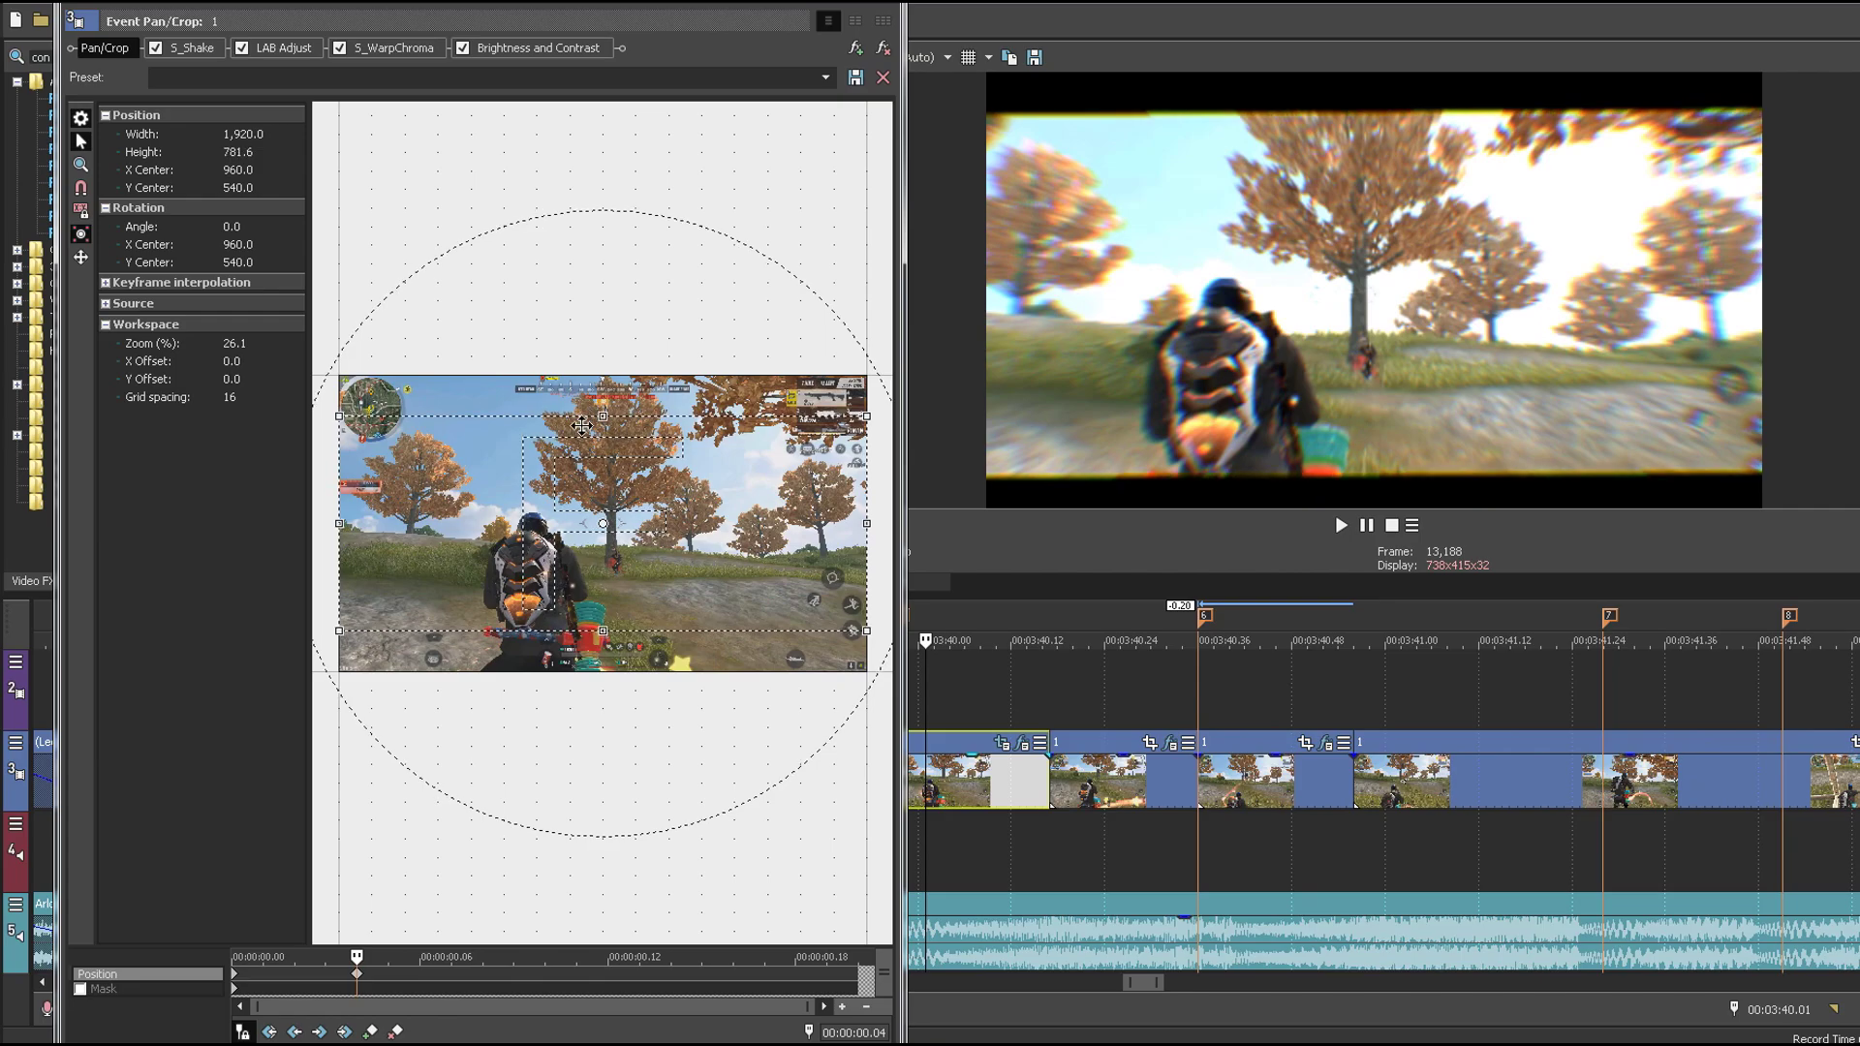
left_click(861, 982)
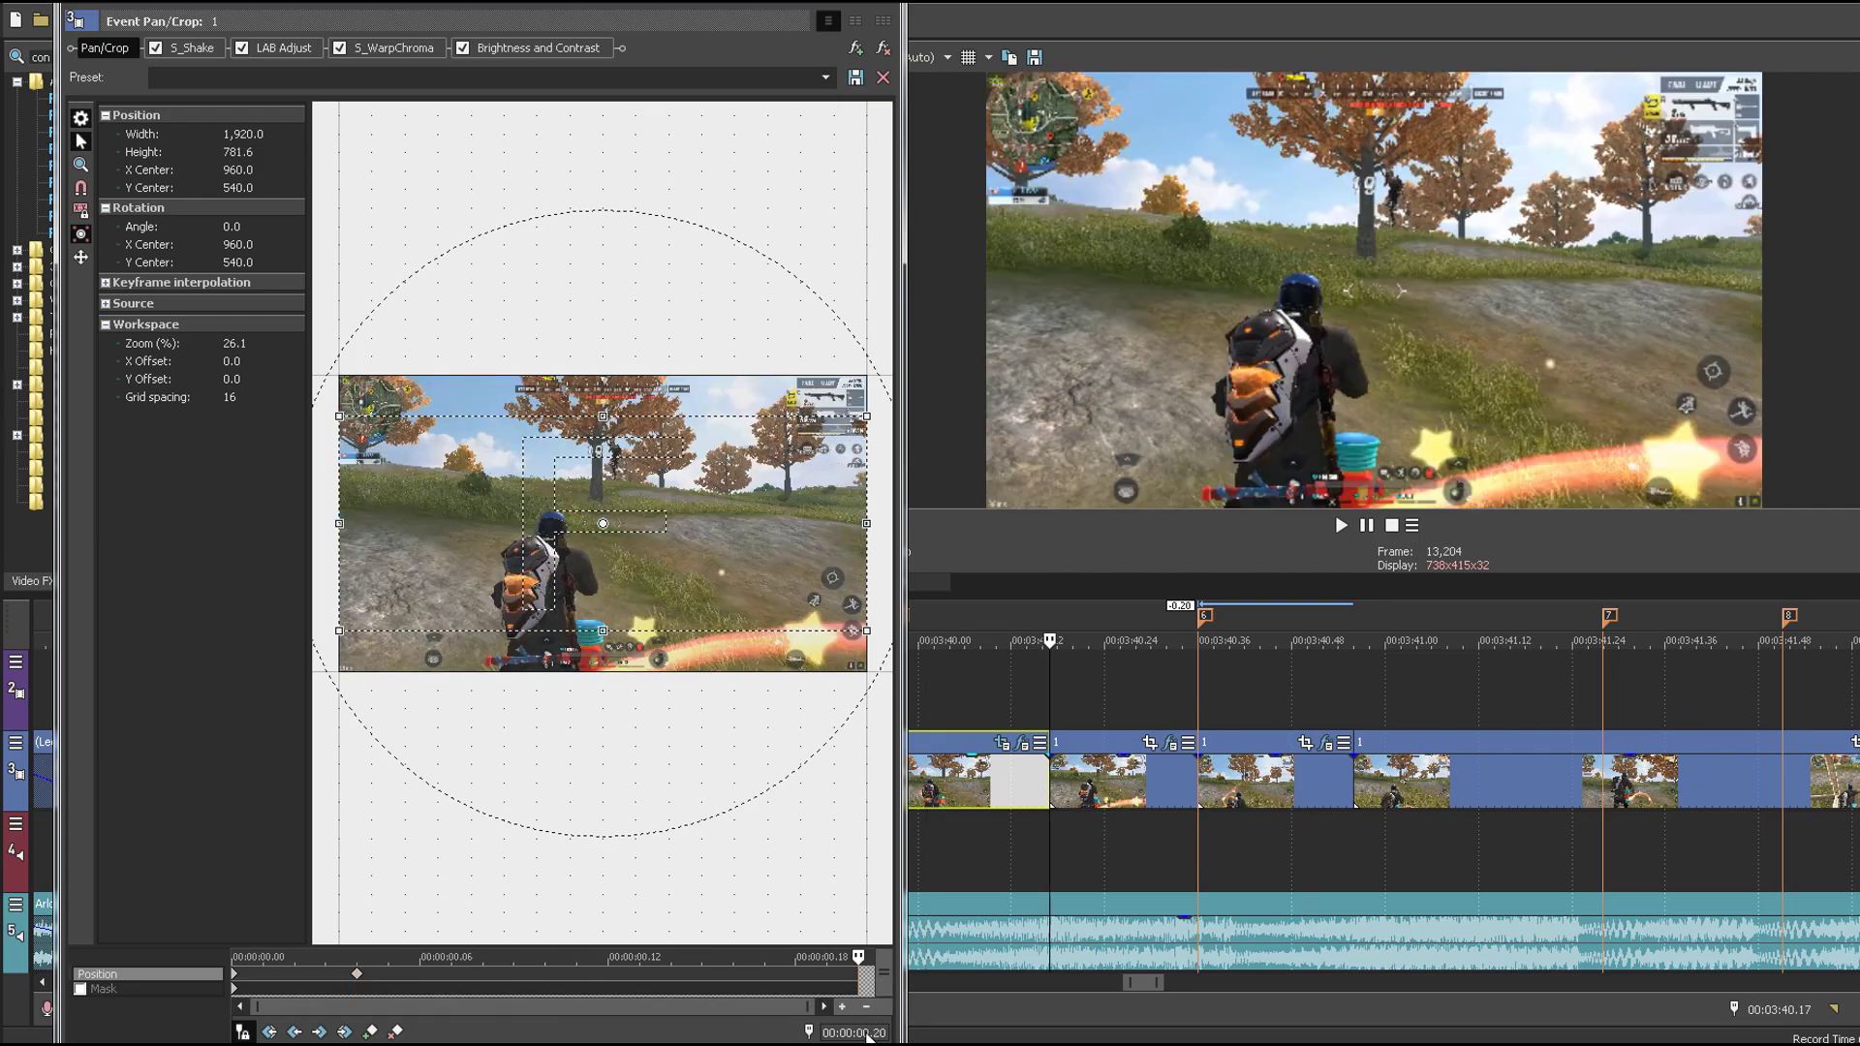
right_click(667, 482)
left_click(693, 499)
Step: Close the Pan/Crop settings and play the sequence from before marker 2 in Preview (Auto) quality
left_click(889, 4)
left_click(916, 68)
mouse_move(899, 100)
left_click(981, 100)
left_click(750, 783)
key("space")
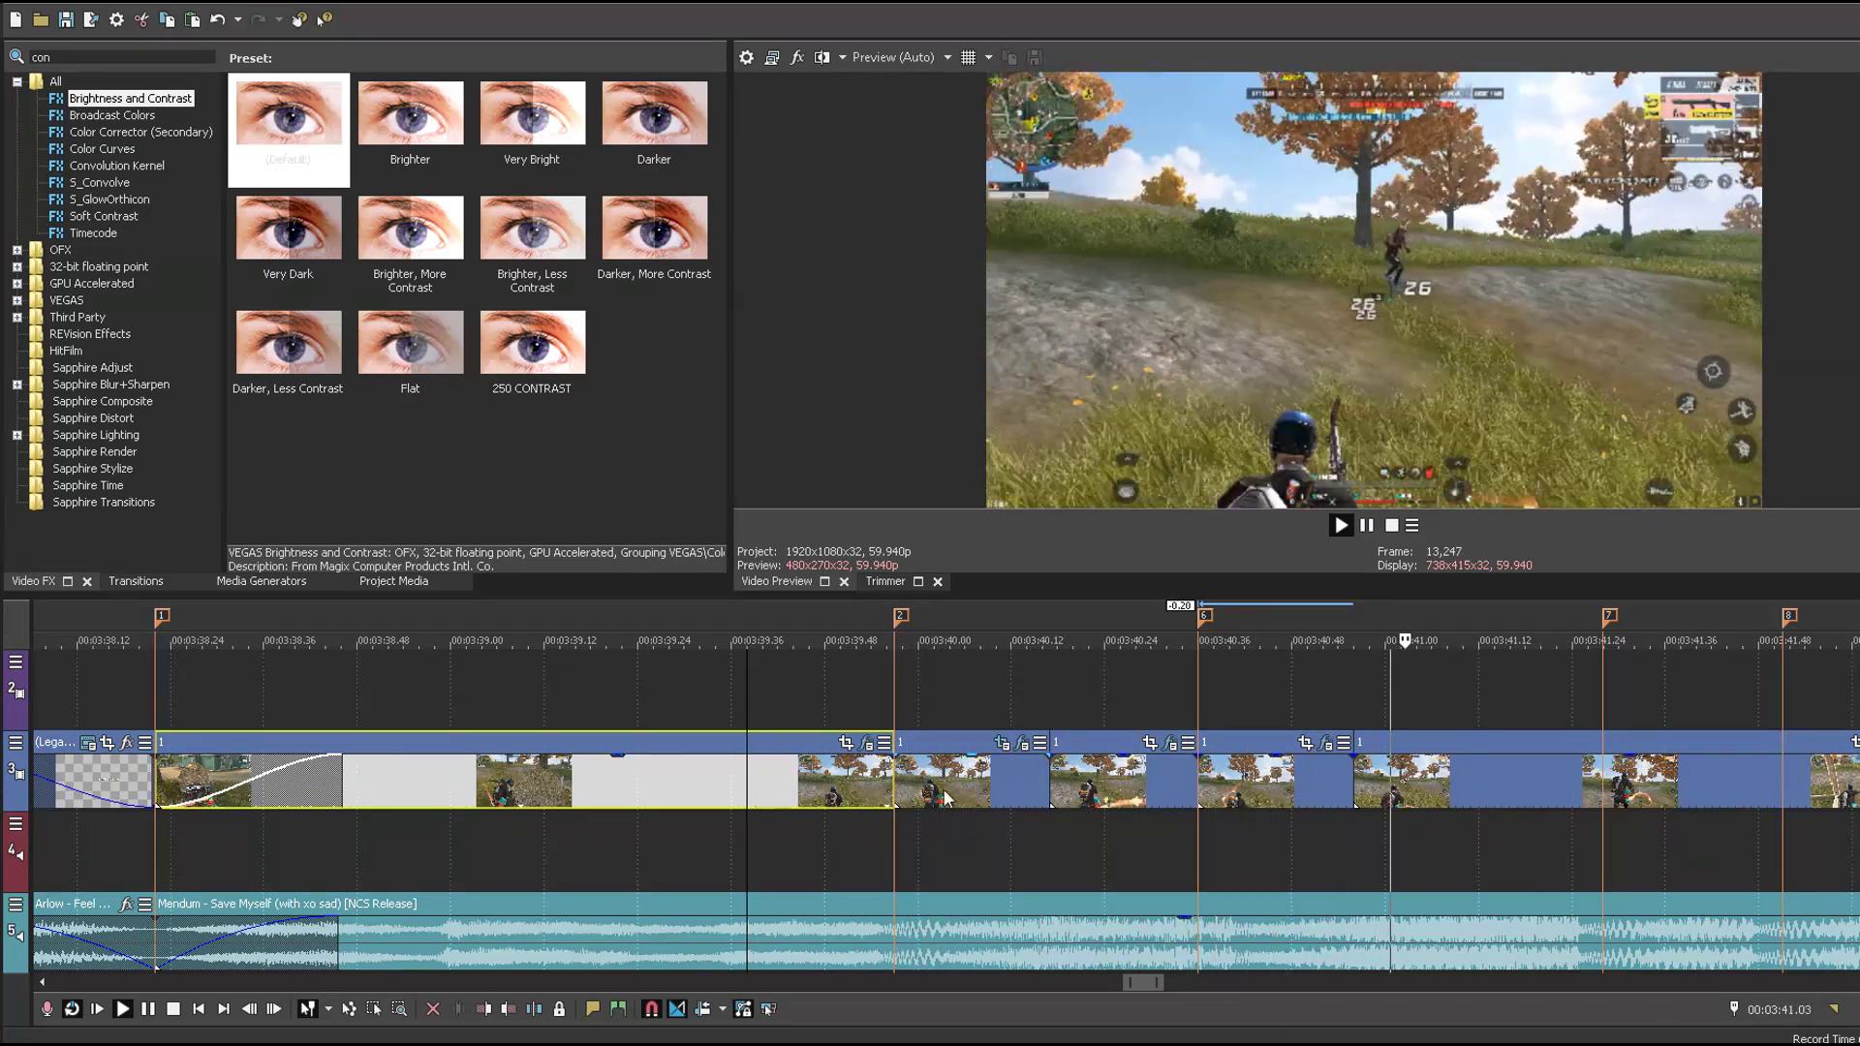
key("space")
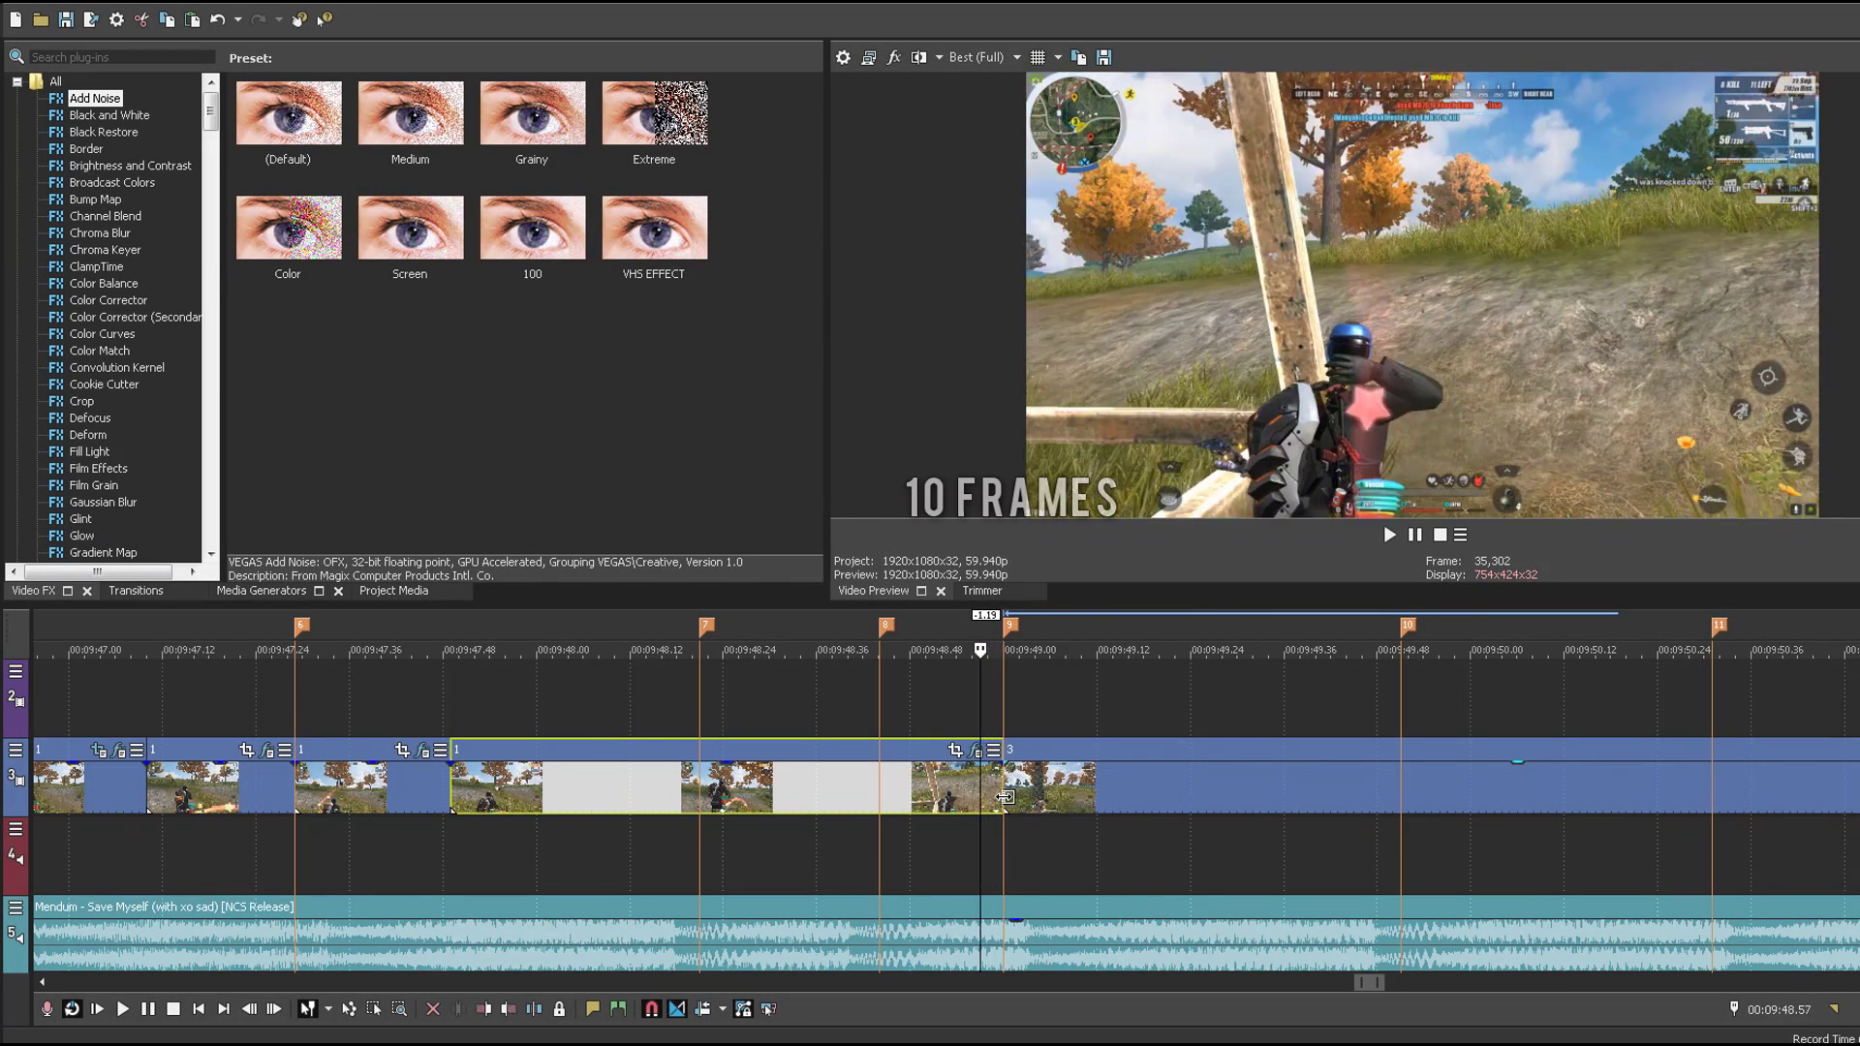
Step: Split the gameplay clip 10 frames before marker 9
key("Left")
key("Left")
key("Left")
key("Left")
key("Left")
key("Left")
key("Left")
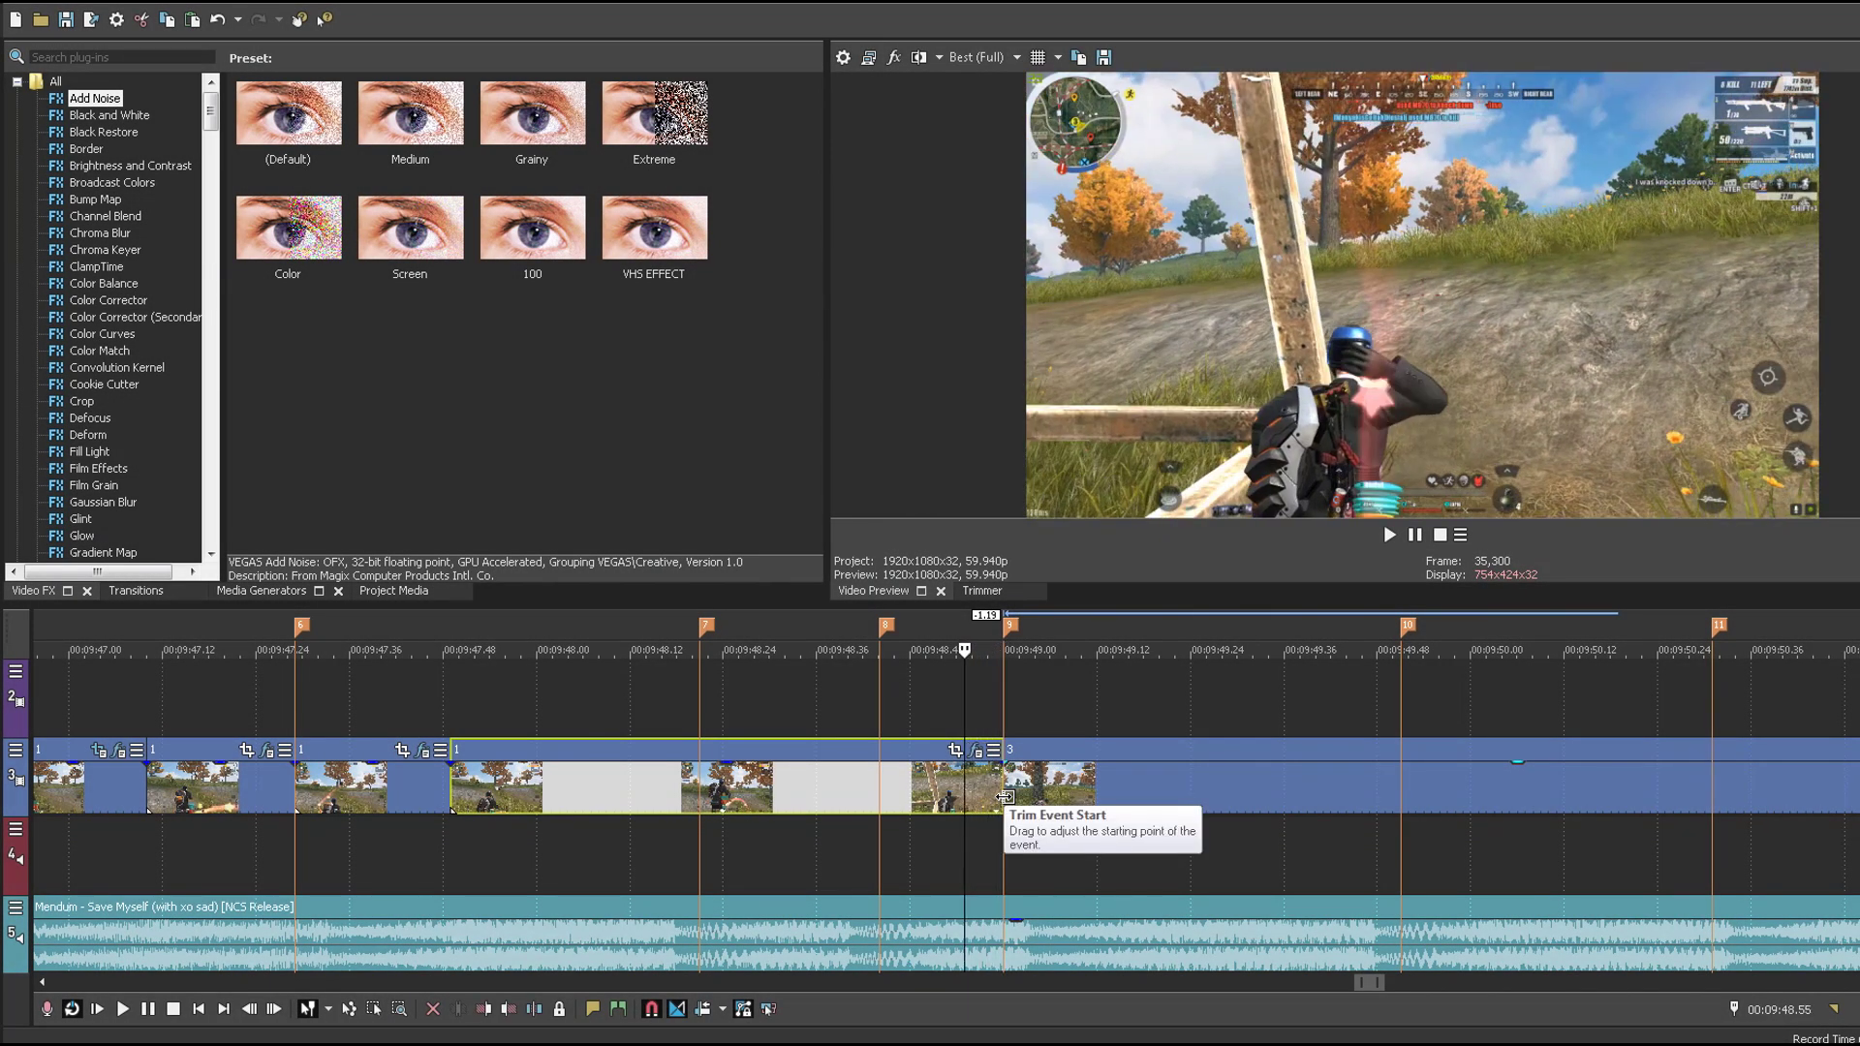
key("s")
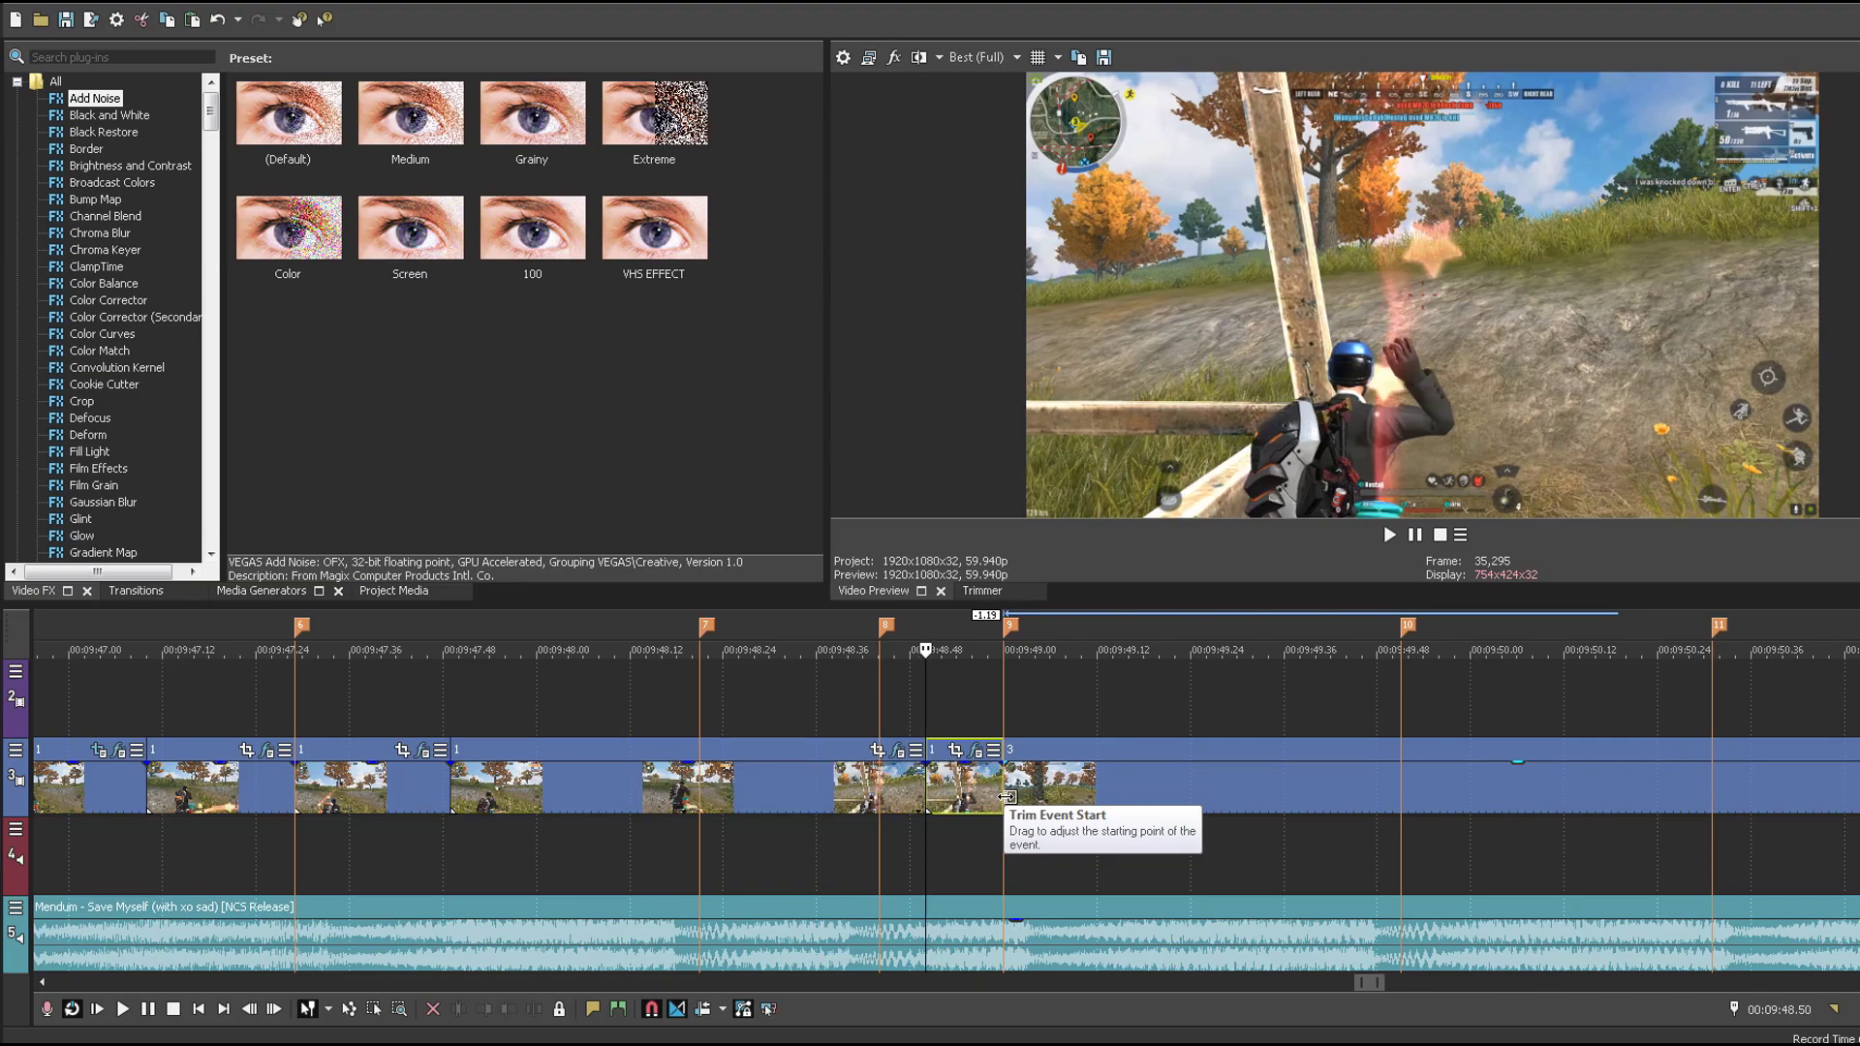
Step: Split the clip that starts at marker 9 at 10 frames after the marker
key("Right")
key("Right")
key("Right")
key("Right")
key("Right")
key("Right")
key("Right")
key("Right")
key("Right")
key("Right")
key("Right")
key("Right")
key("Right")
key("Right")
key("Right")
key("s")
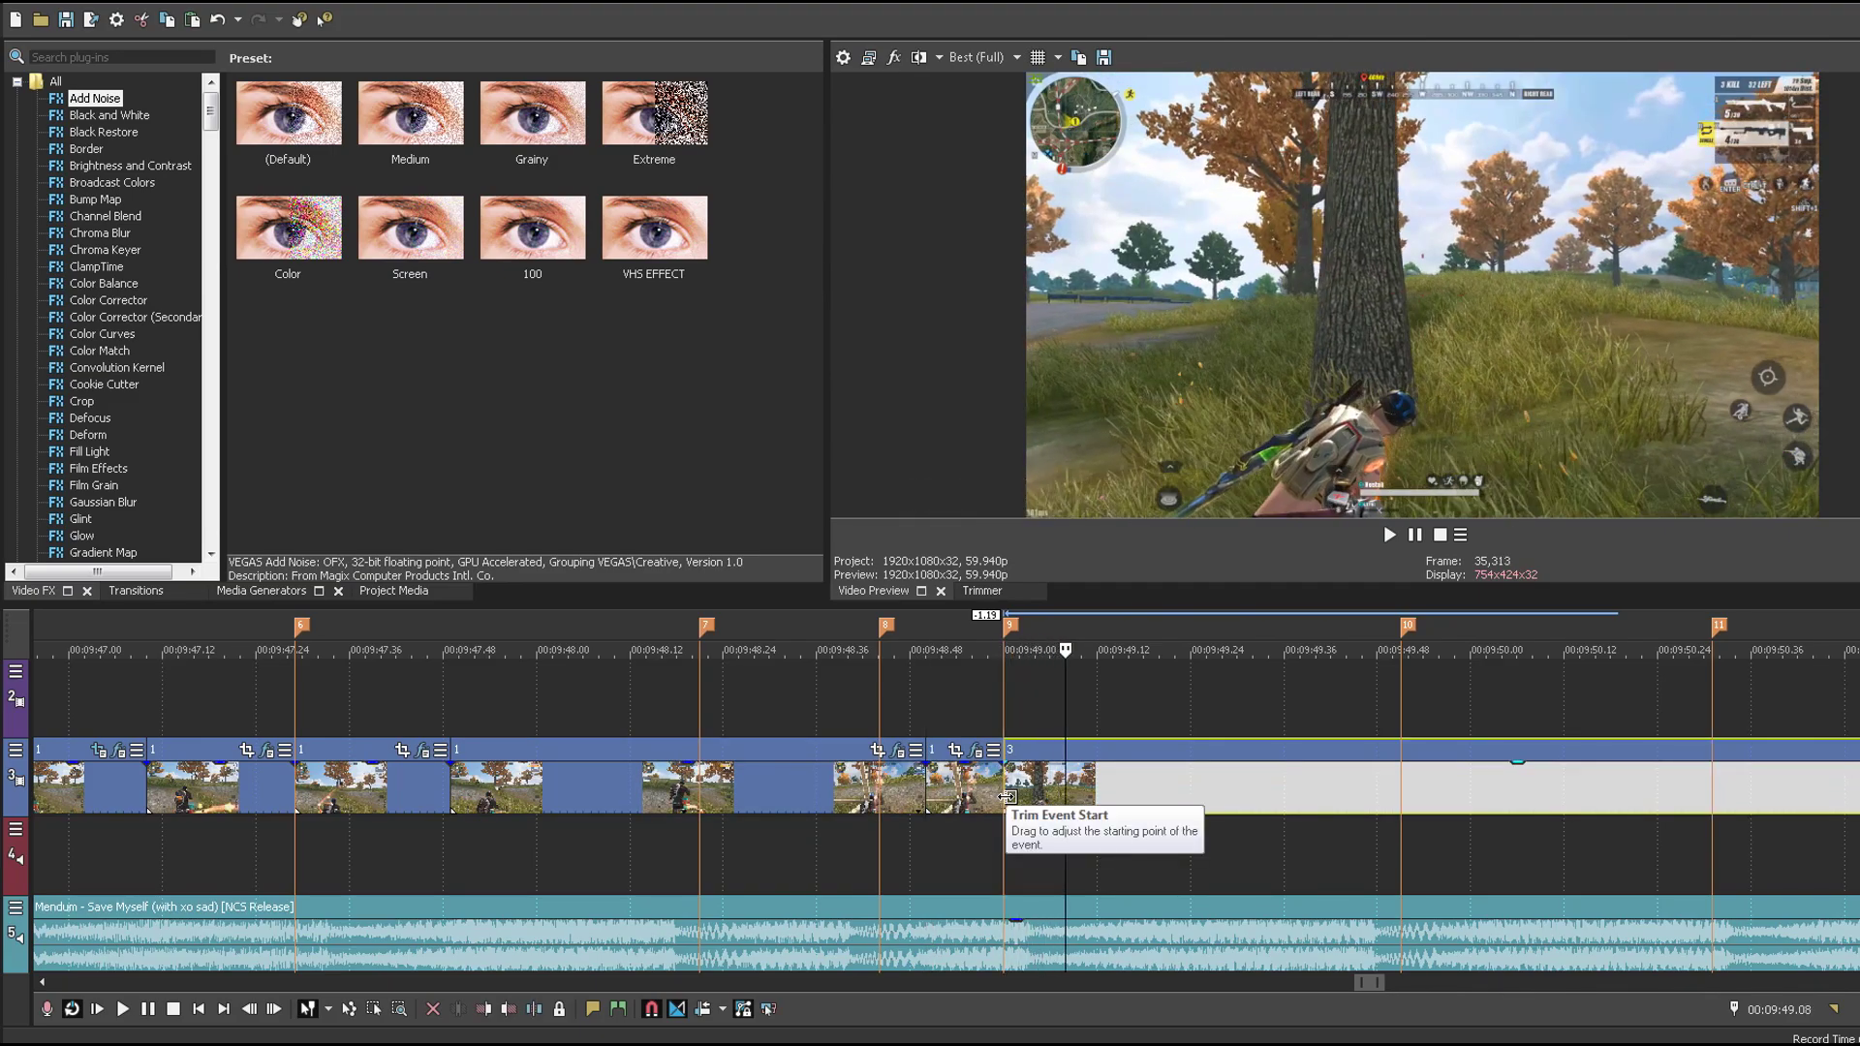
key("Right")
key("Right")
key("Right")
key("Right")
key("Right")
key("s")
Step: Remove marker 8 and place the playhead at the start of the 10-frame clip before marker 9
left_click(959, 804)
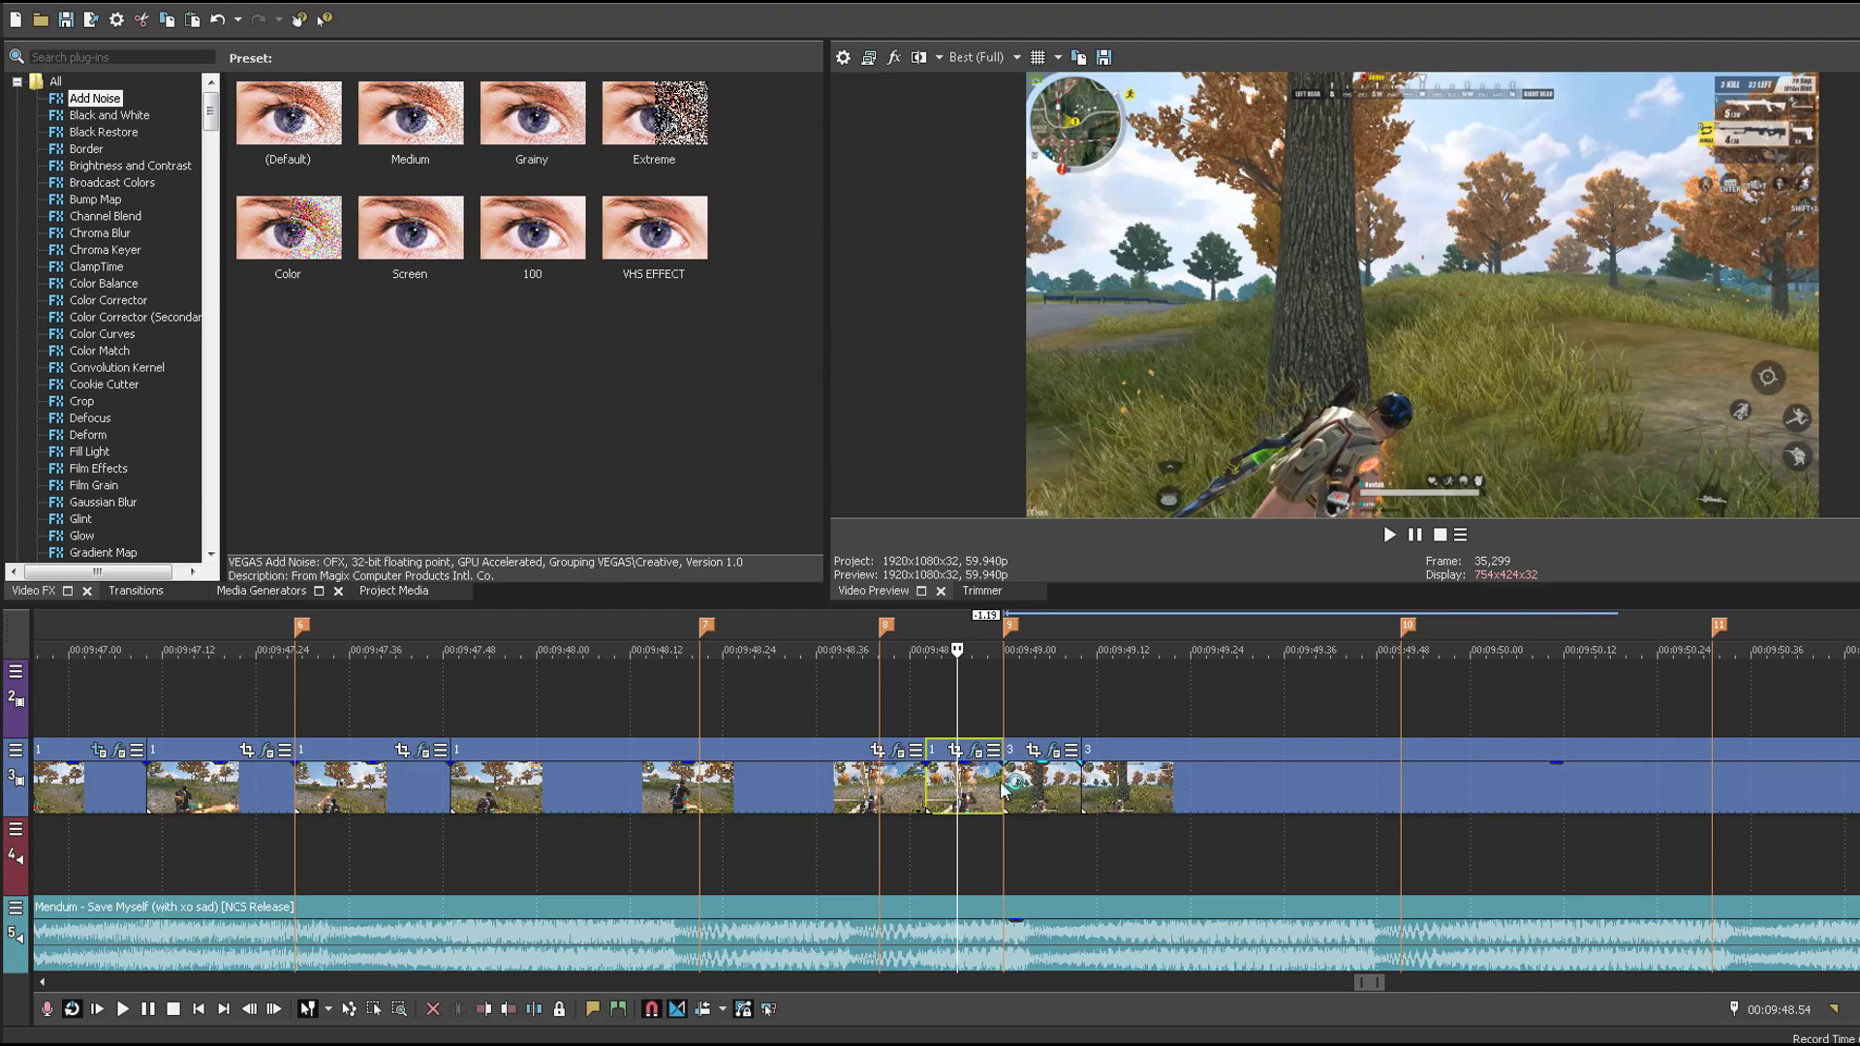
left_click(886, 625, "ctrl")
left_click(997, 796)
scroll(983, 802, "up", 1)
left_click(931, 791)
left_click(900, 781)
Step: Search the video effects for "mocur" and apply the default S_BlurMoCurves to the 10-frame clip before marker 9
left_click(62, 57)
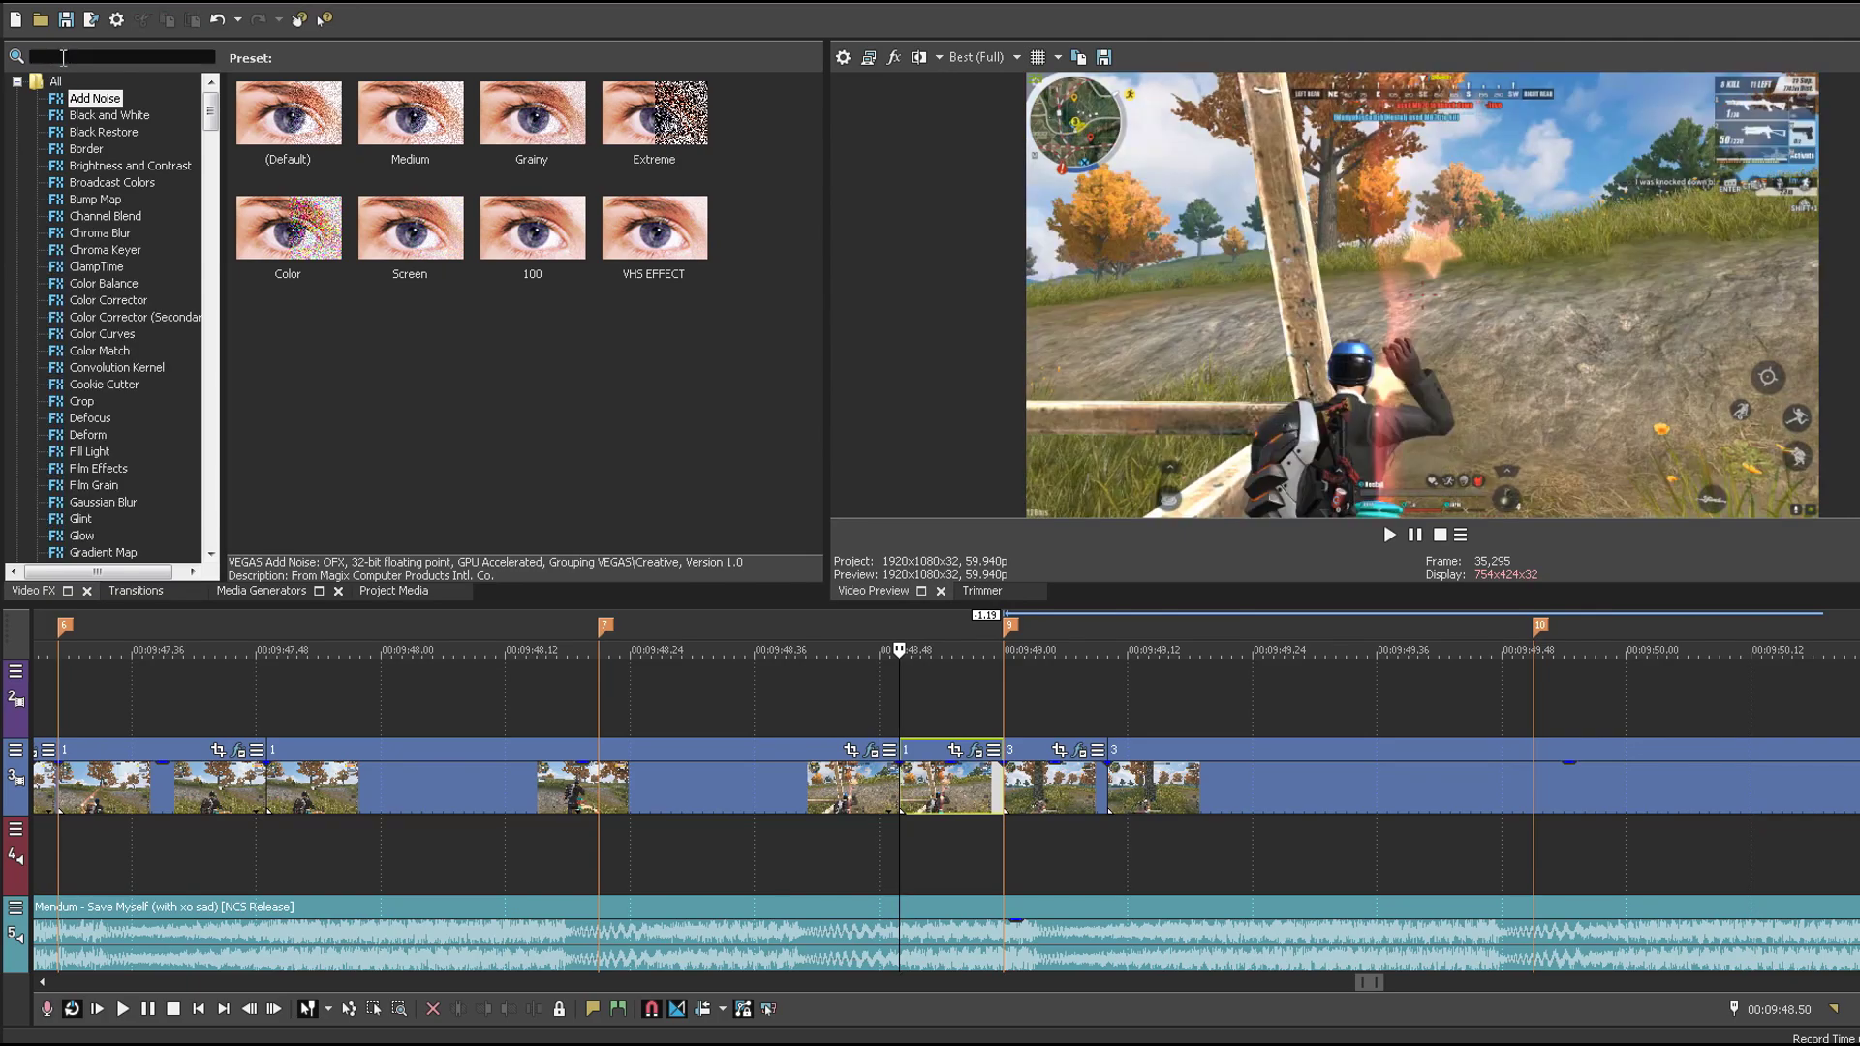
type("mocur")
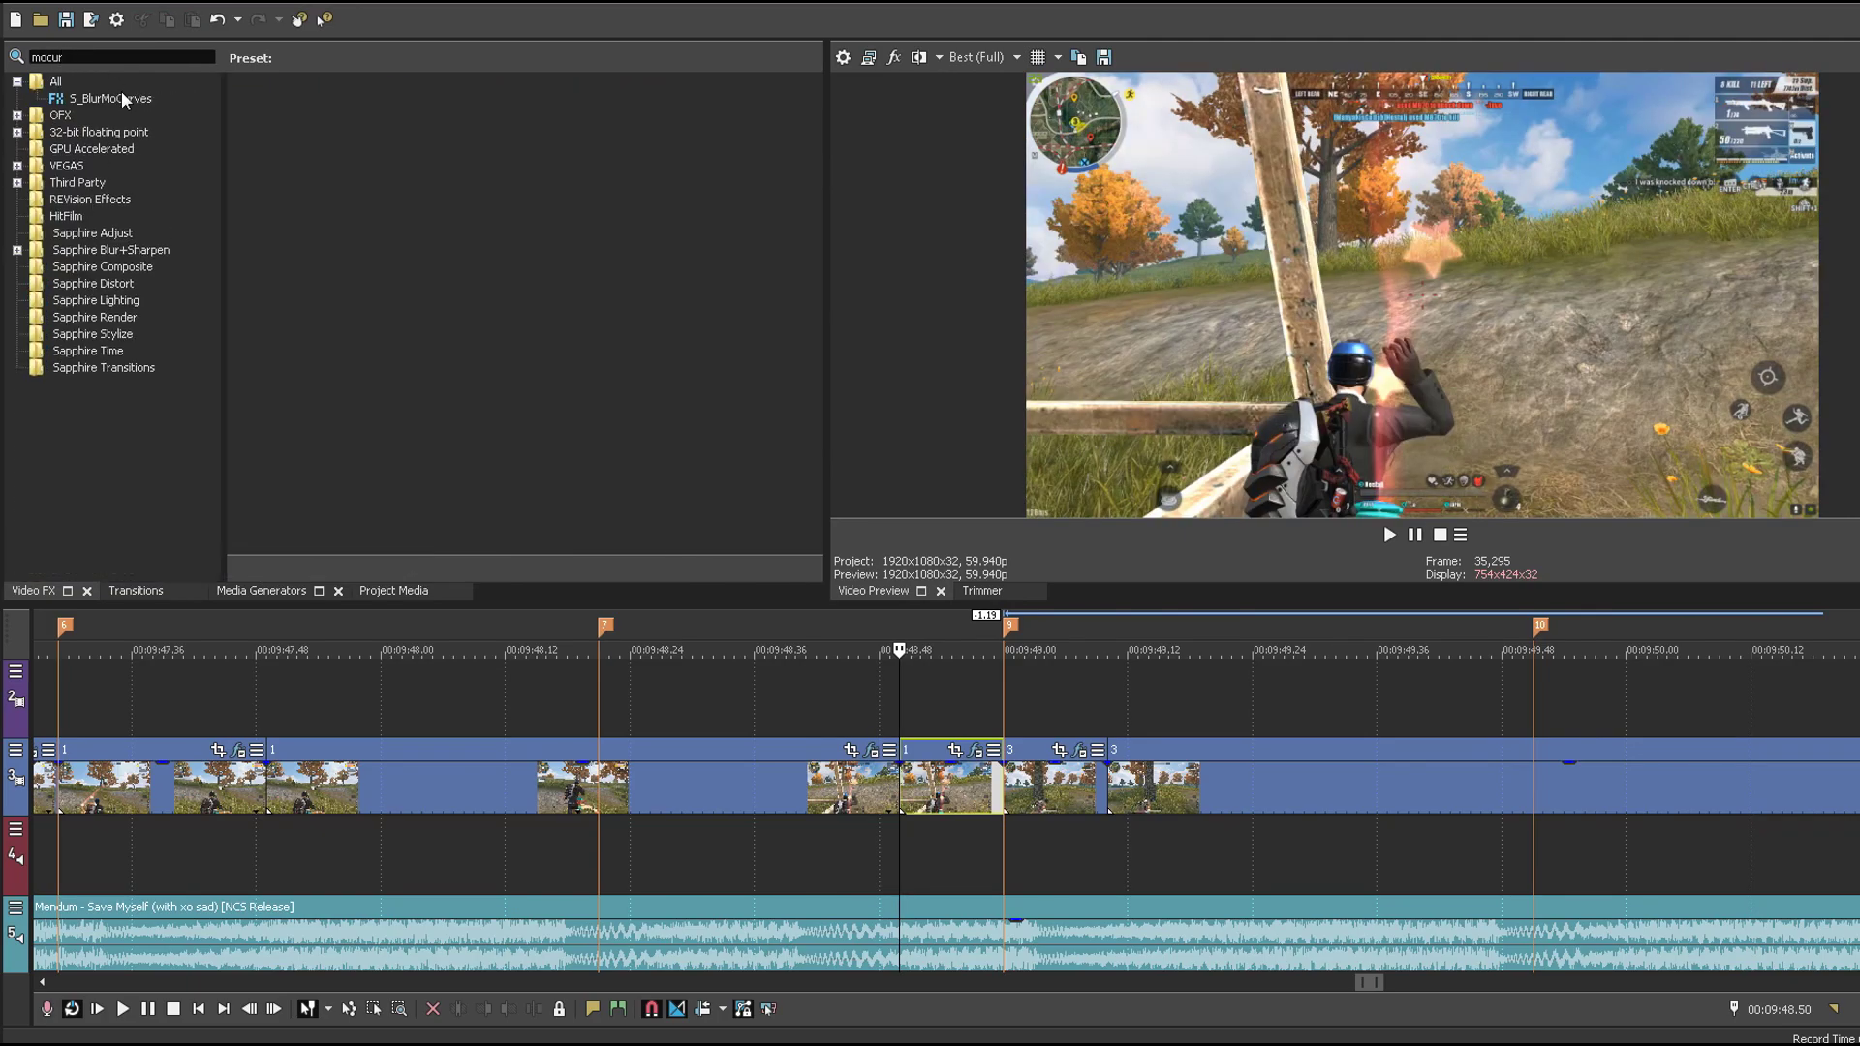
left_click(124, 100)
left_click_drag(288, 121, 912, 704)
left_click_drag(971, 799, 972, 797)
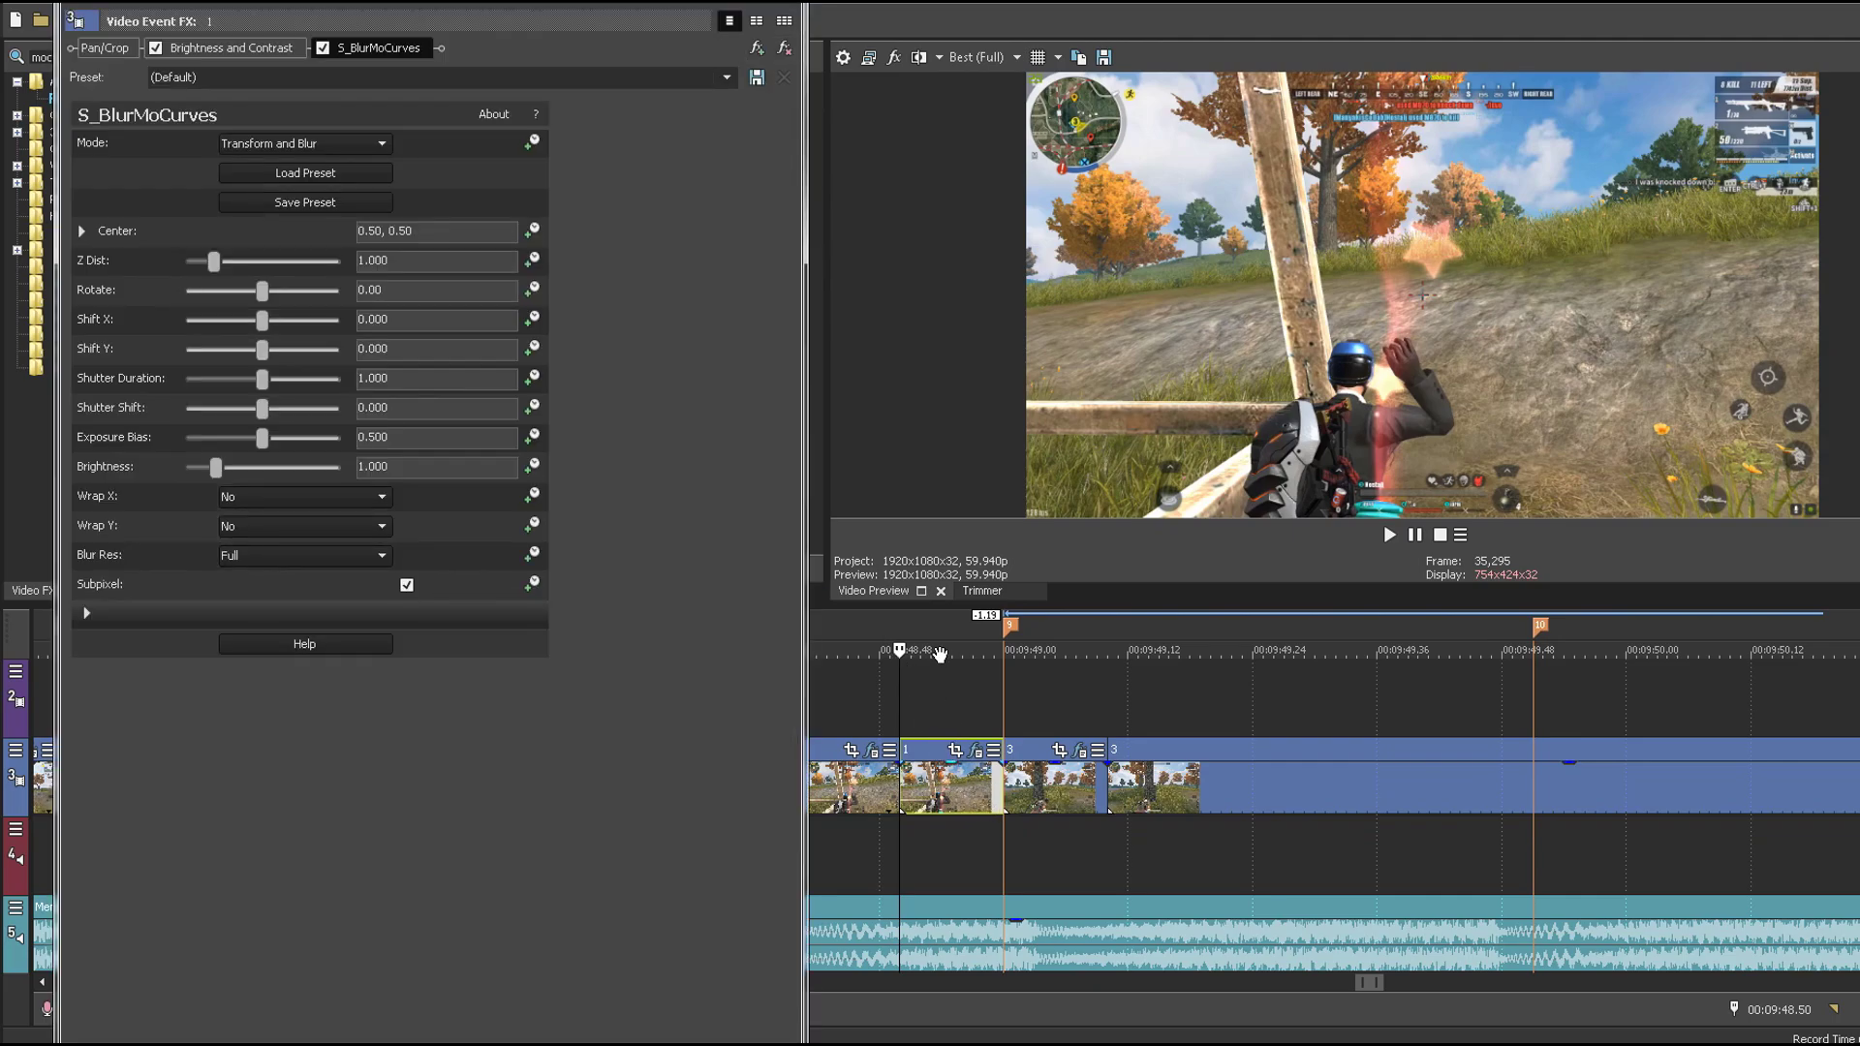
Step: Animate the S_BlurMoCurves Z Dist, adding a 0.8 keyframe at the clip's end (10 frames), and close the effect settings
mouse_move(523, 3)
left_mouse_down()
mouse_move(523, 23)
mouse_move(515, 3)
left_mouse_up()
left_click(525, 240)
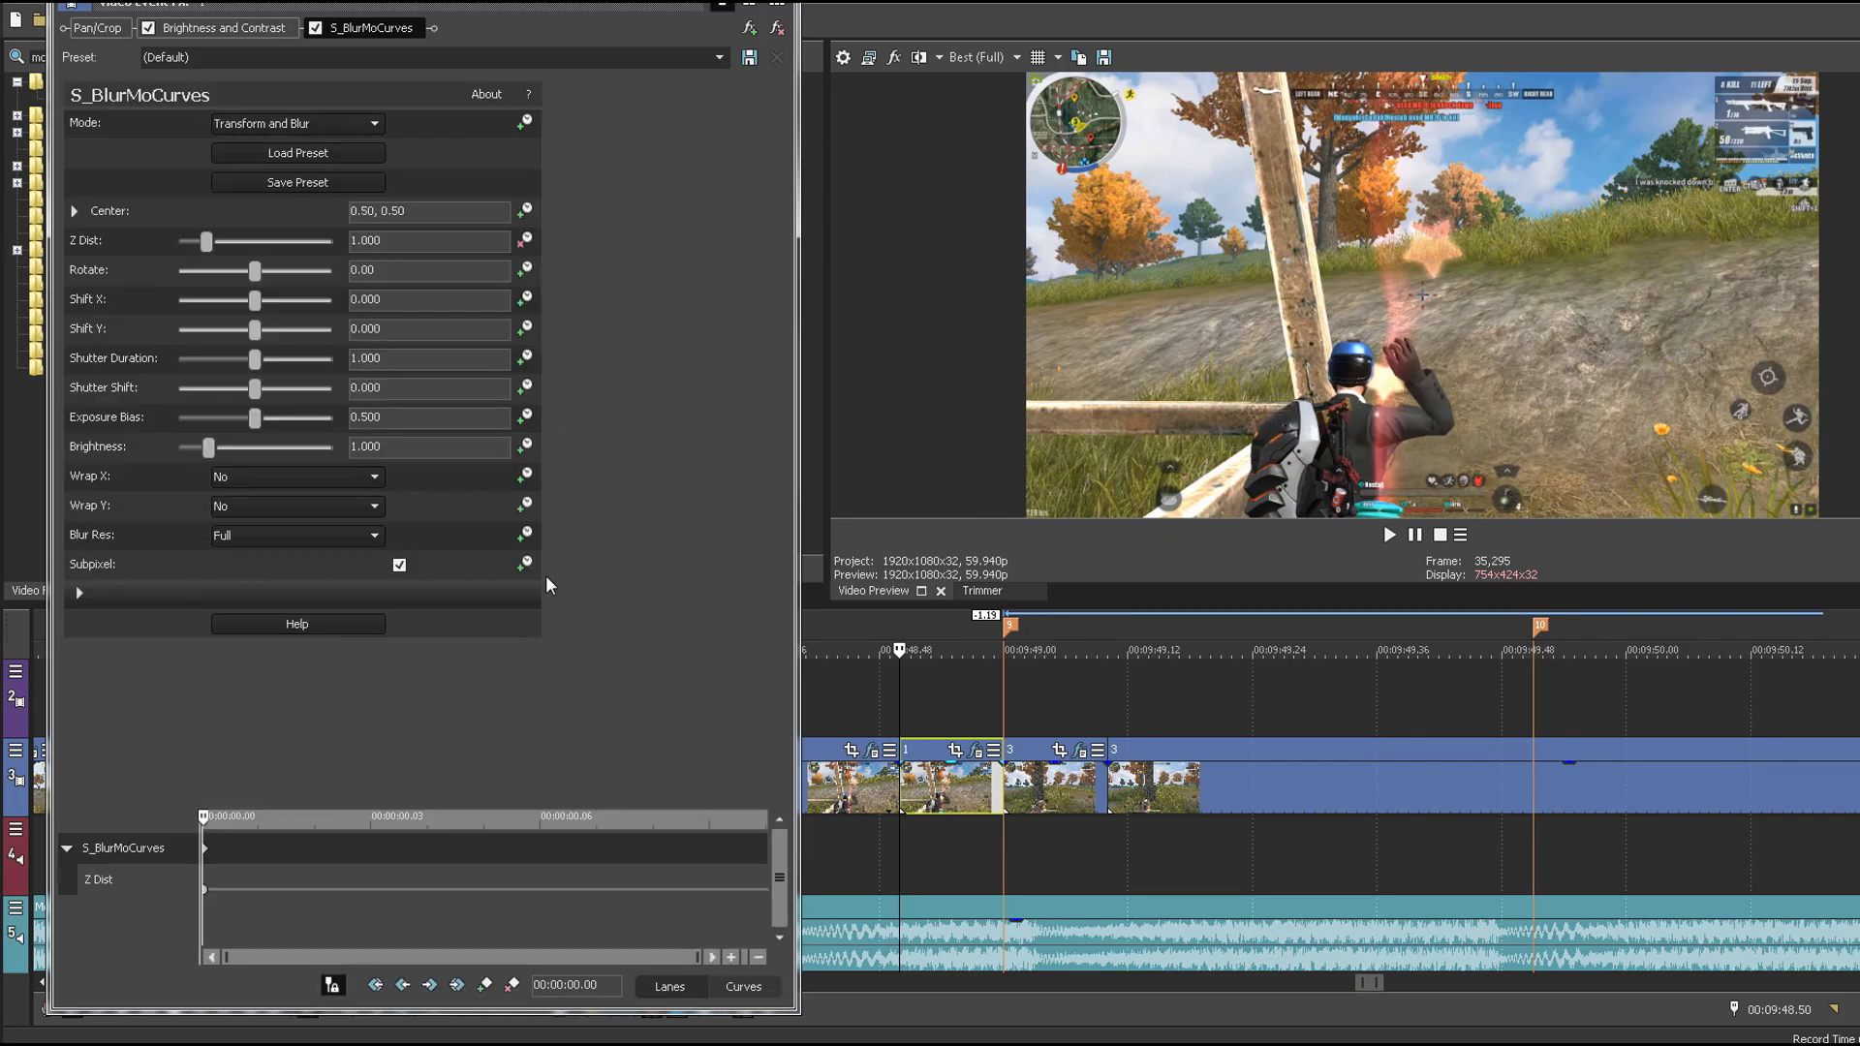
left_click_drag(315, 862, 770, 851)
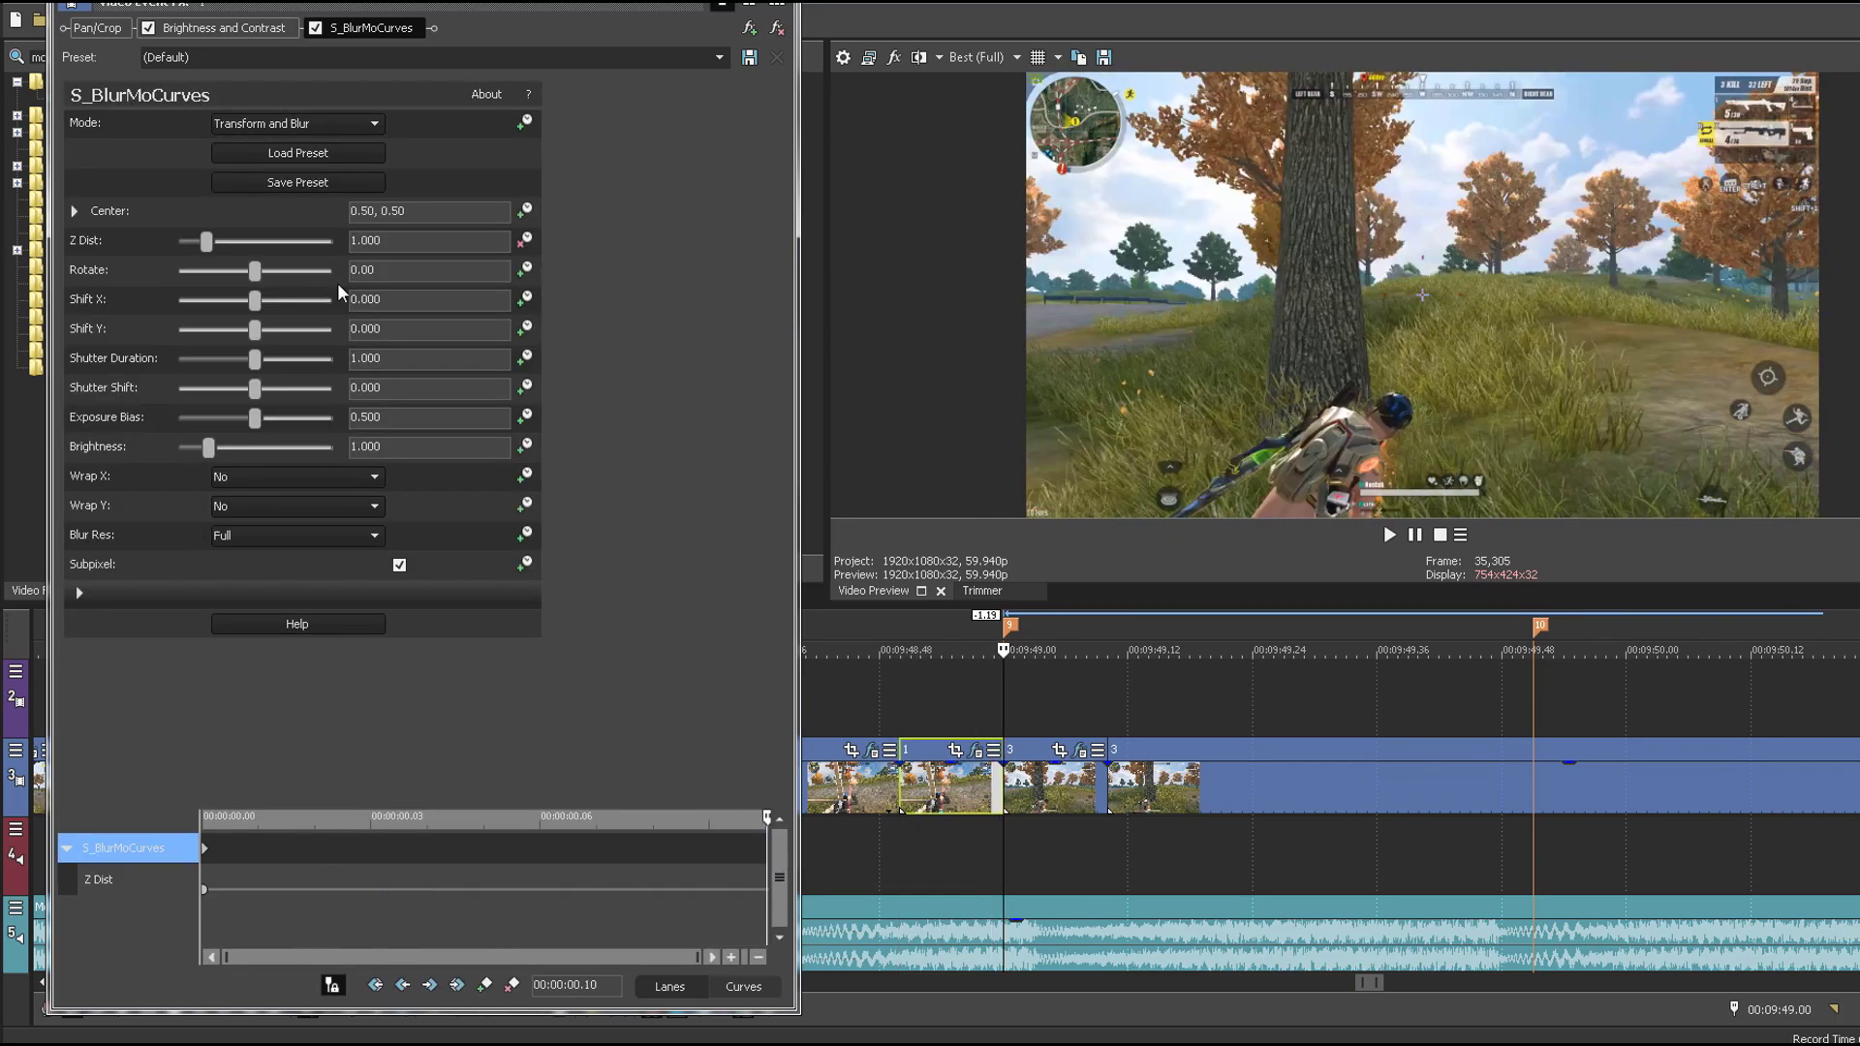
left_click(407, 239)
type("0.8")
key("Return")
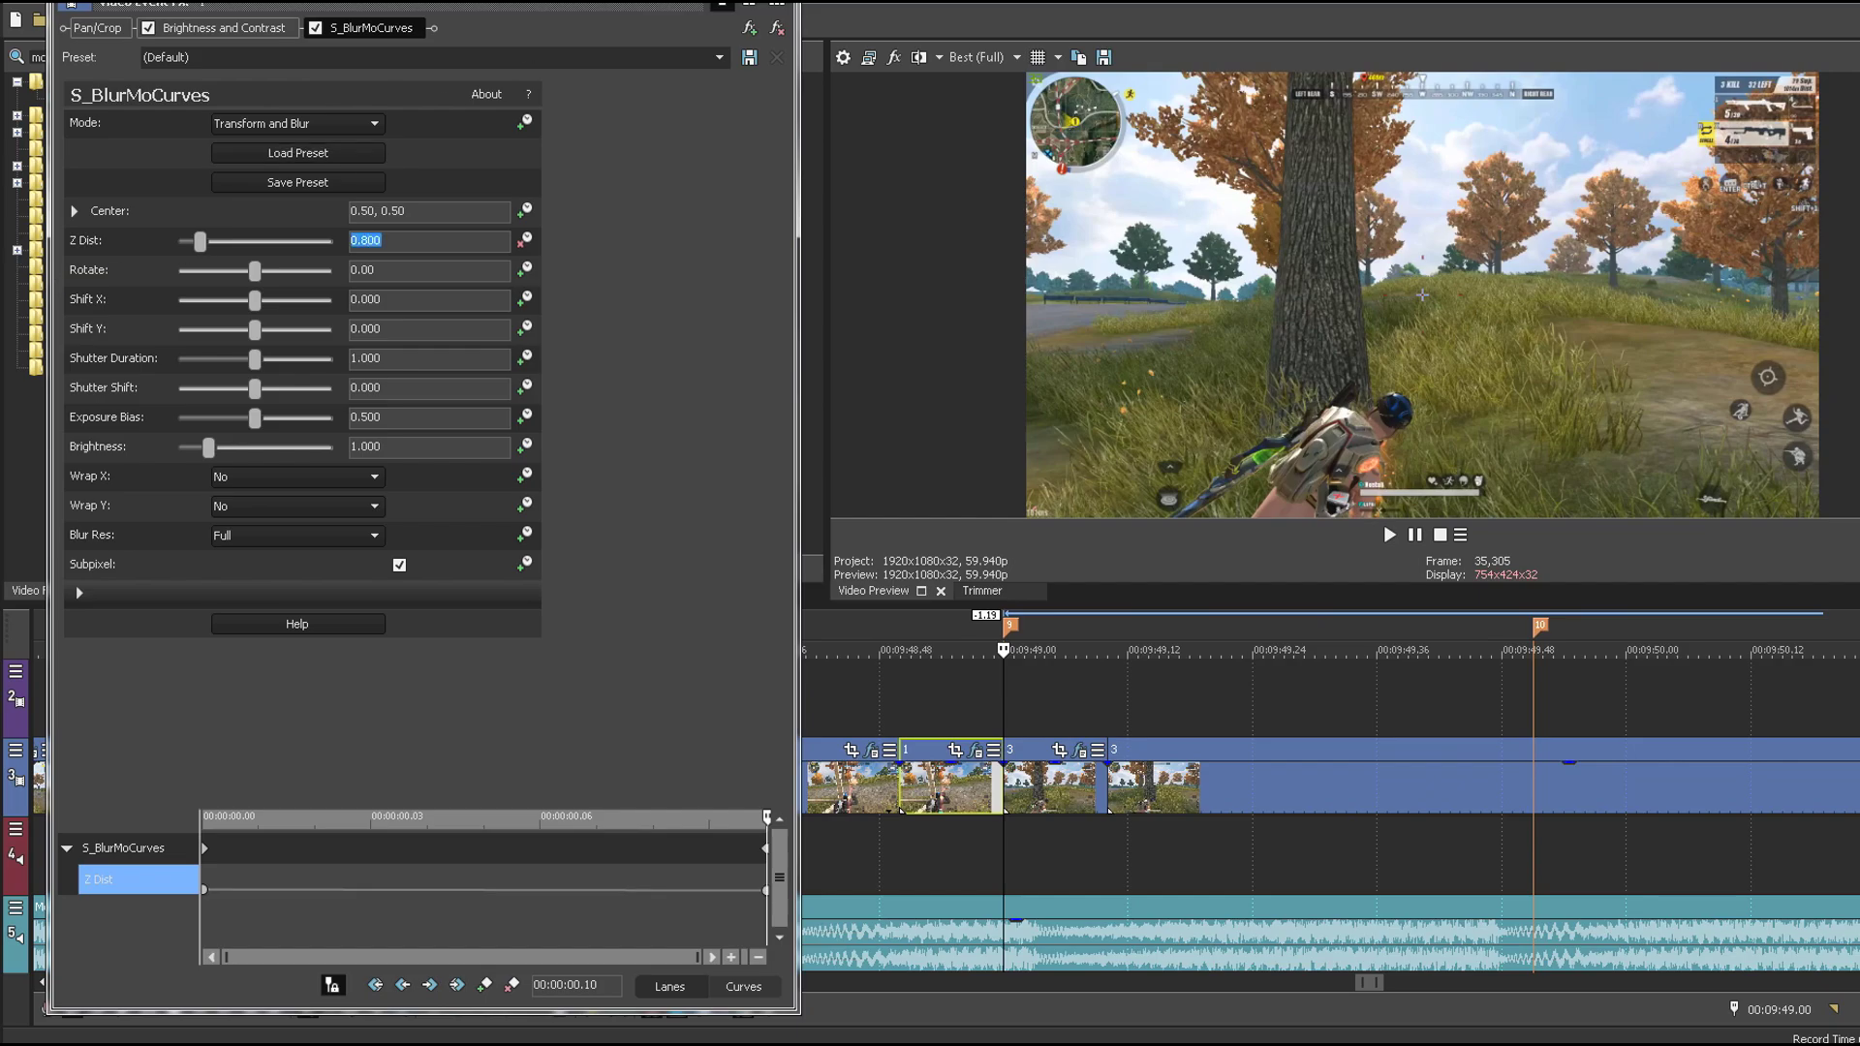
left_click(776, 5)
Step: Apply the default S_BlurMoCurves effect to the 10-frame clip after marker 9
left_click(1007, 781)
left_click_drag(330, 175, 913, 809)
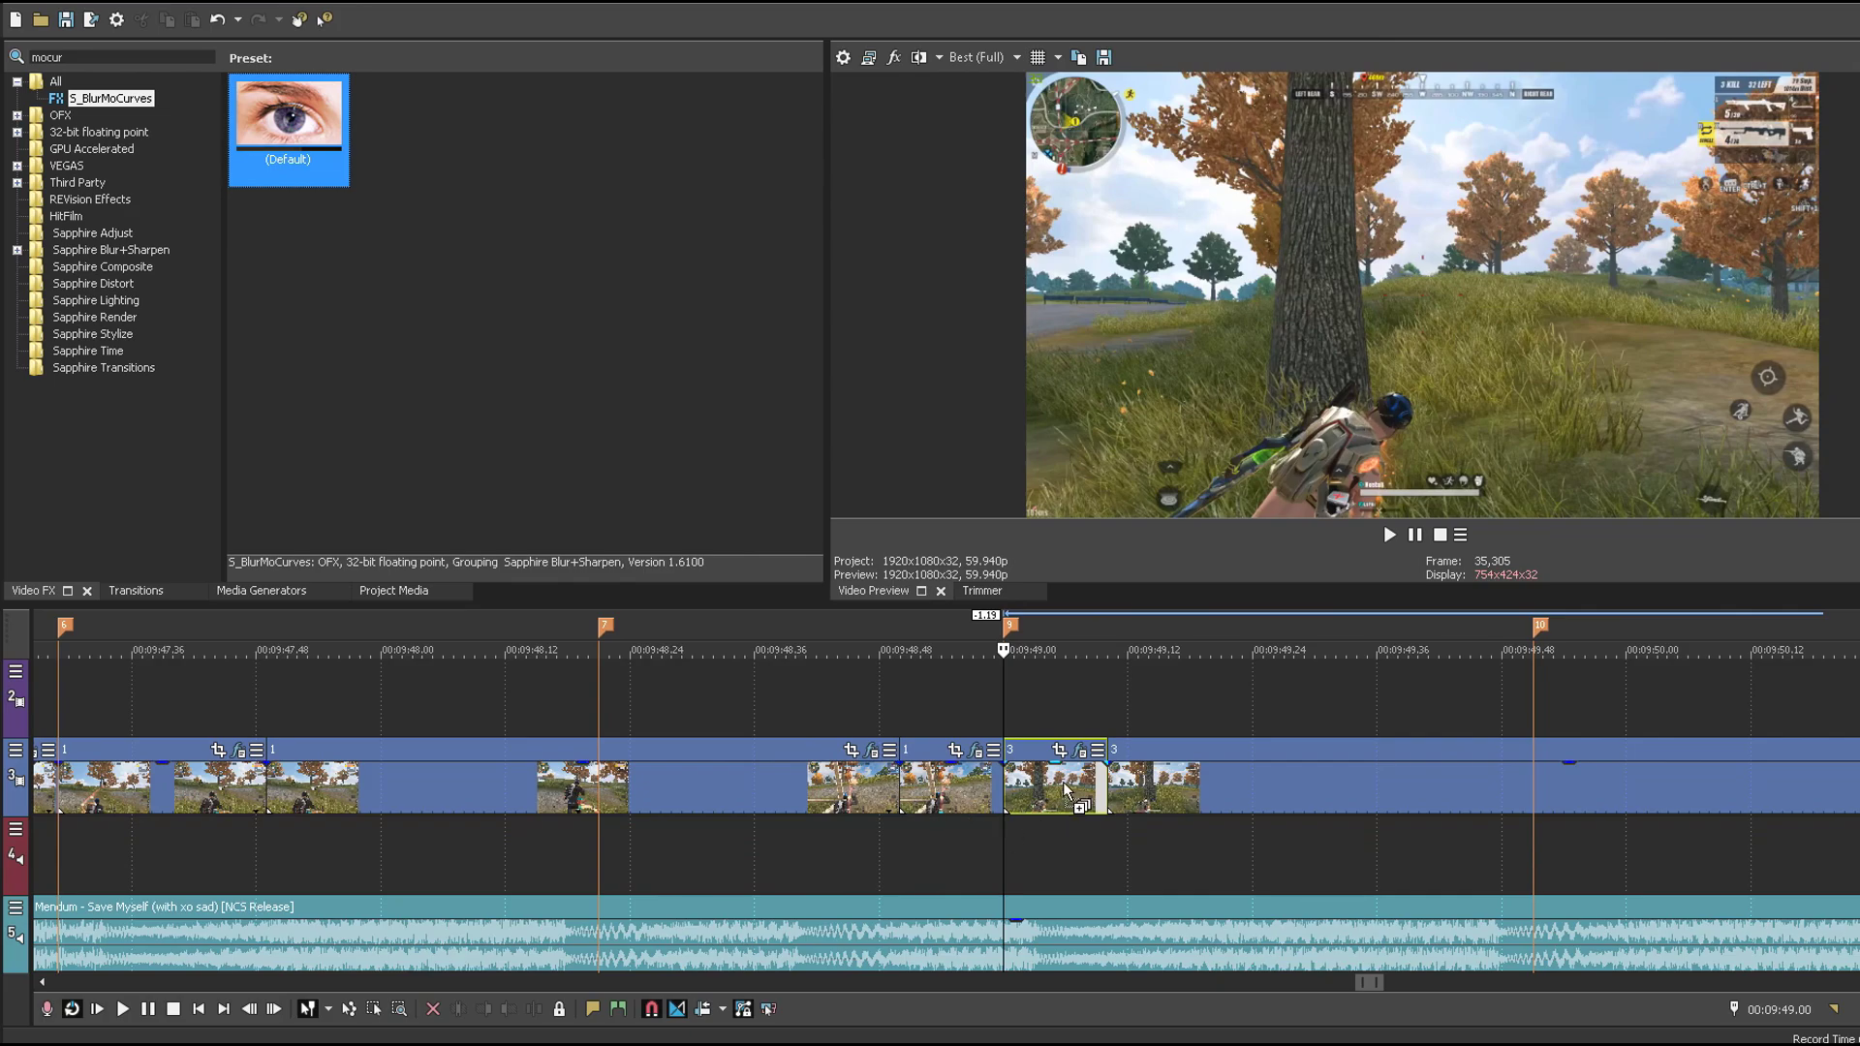
left_click_drag(1066, 789, 1066, 790)
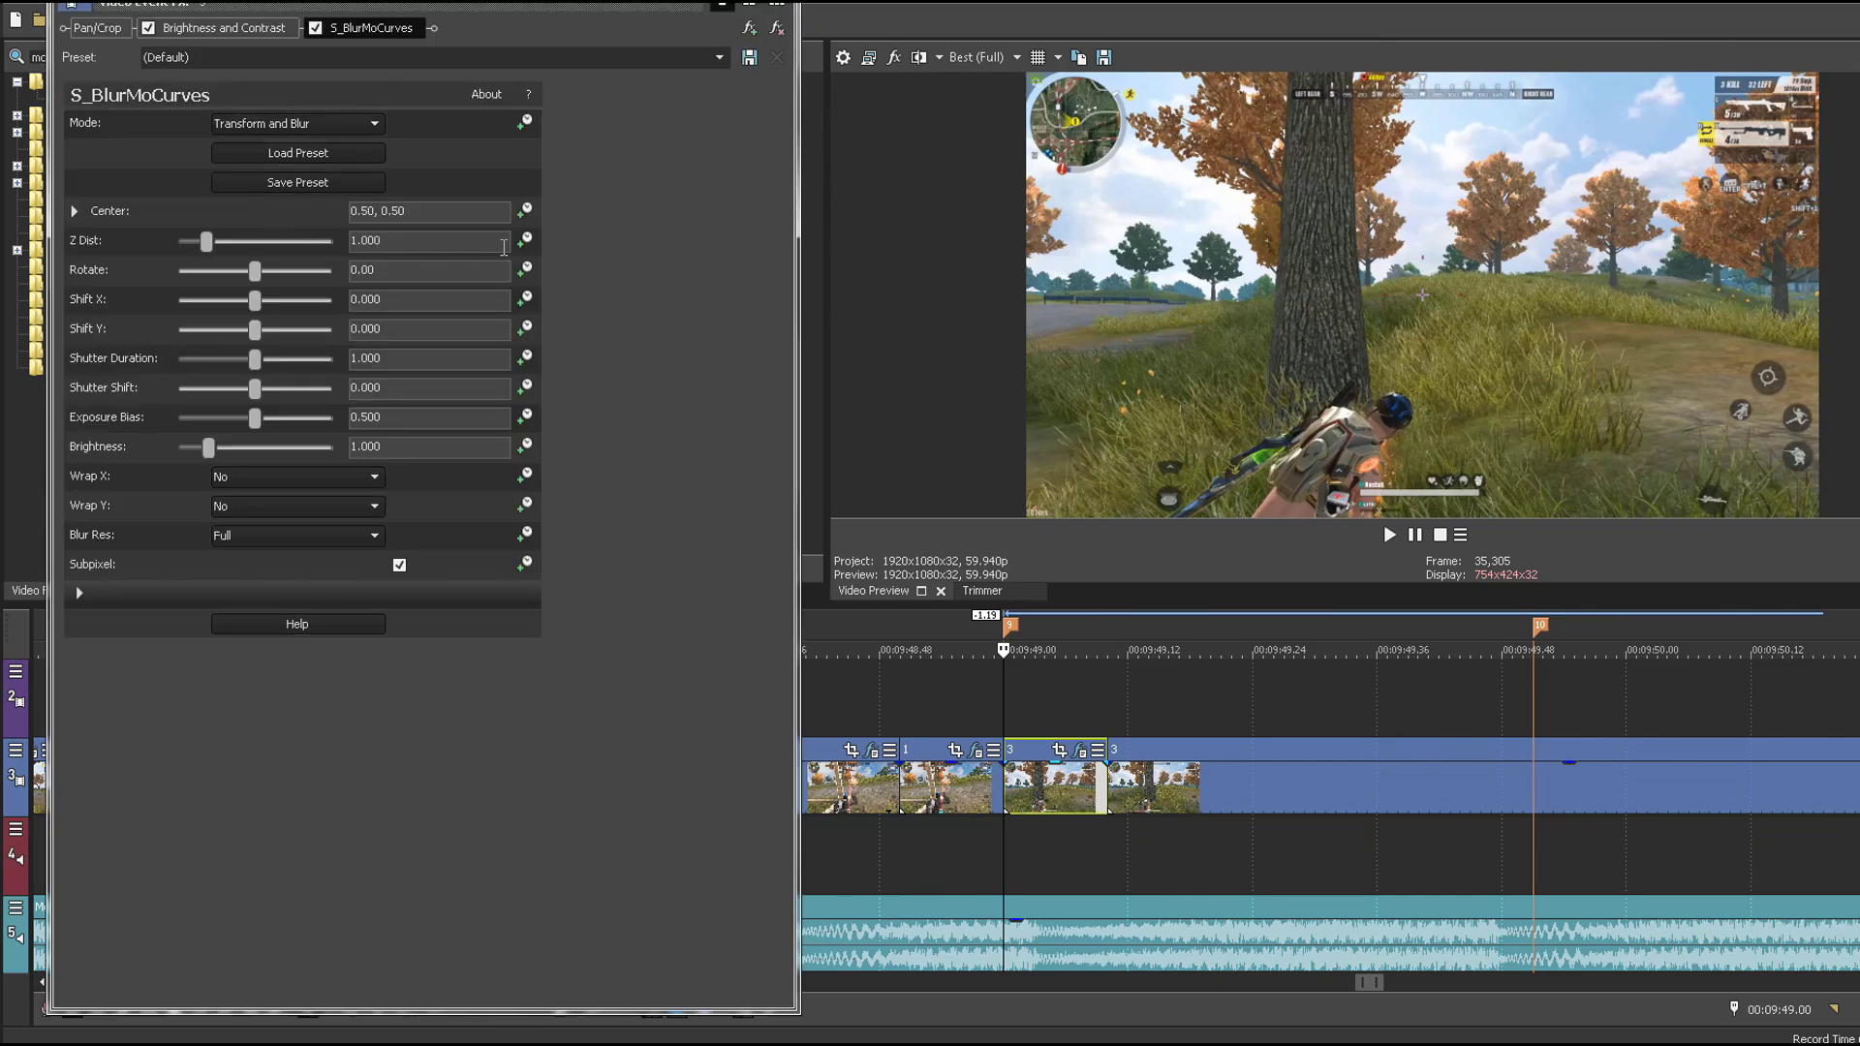
Step: Animate that clip's S_BlurMoCurves Z Dist from 0.8 at the start to 1.0 at 10 frames, and close the effect settings
left_click(522, 241)
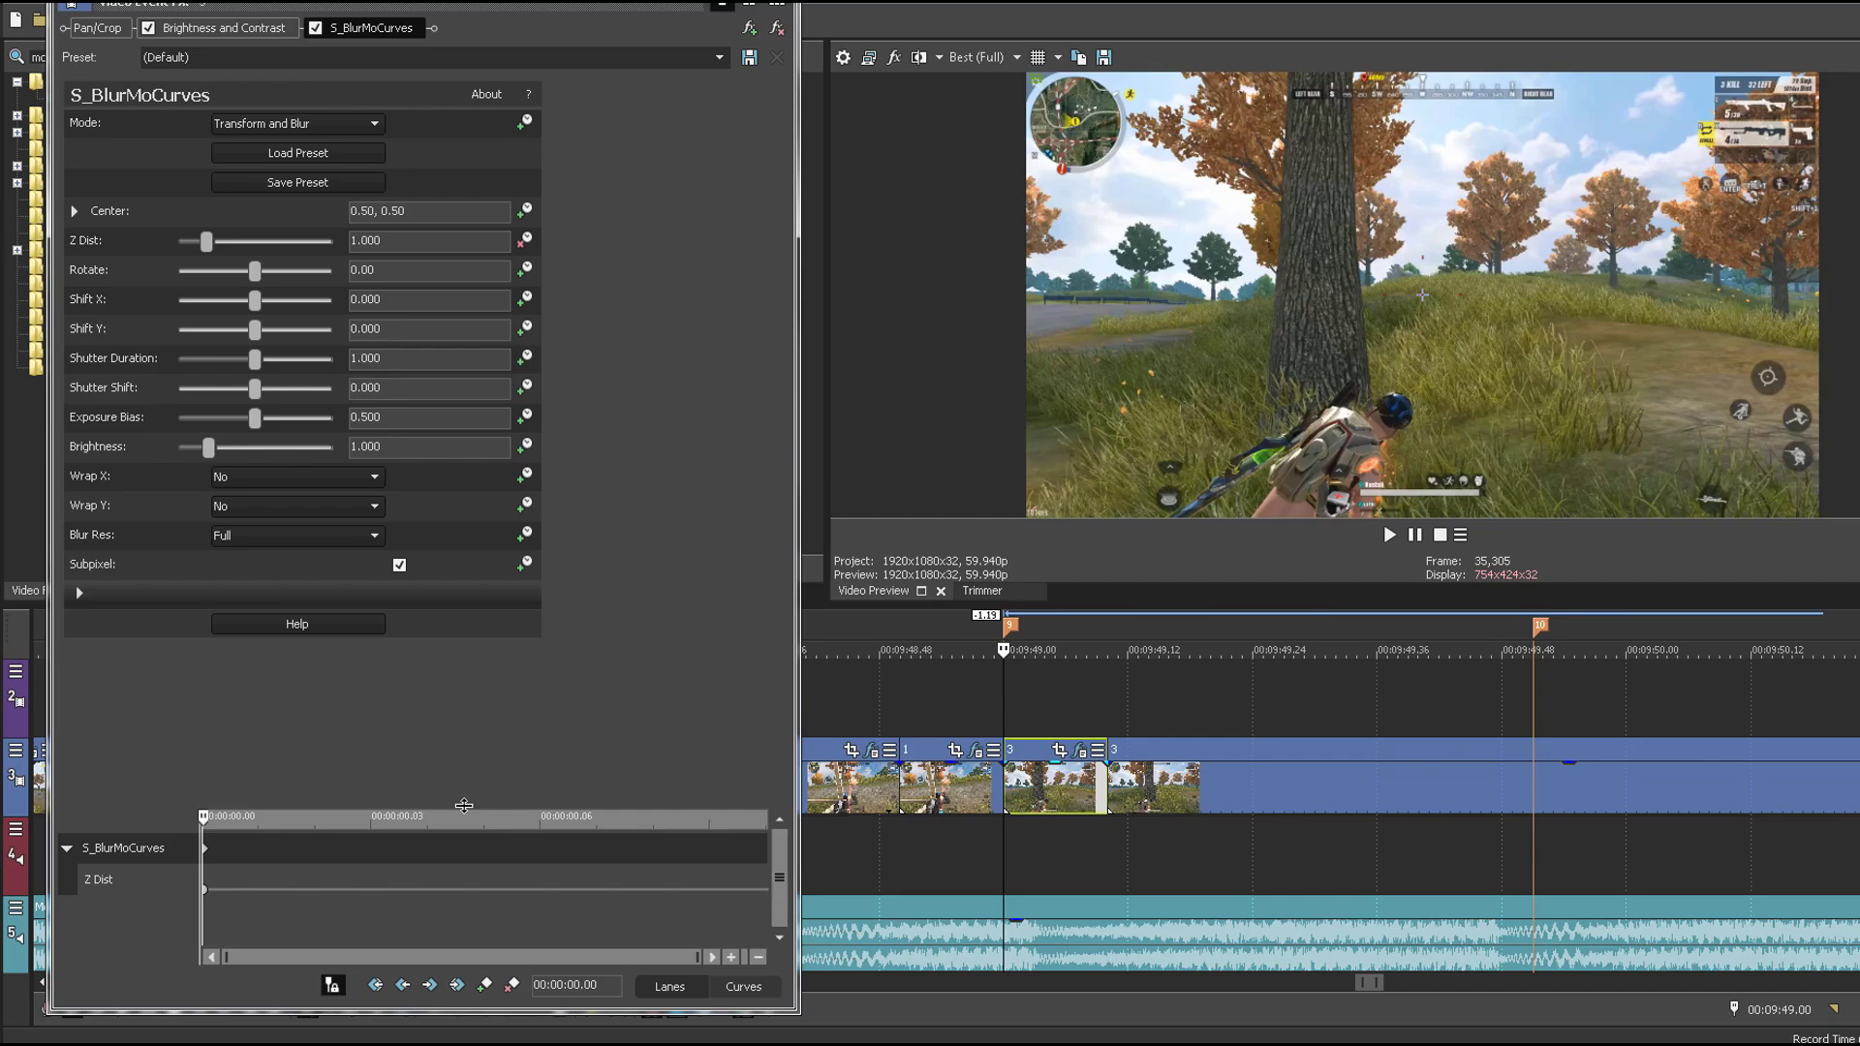
left_click(397, 241)
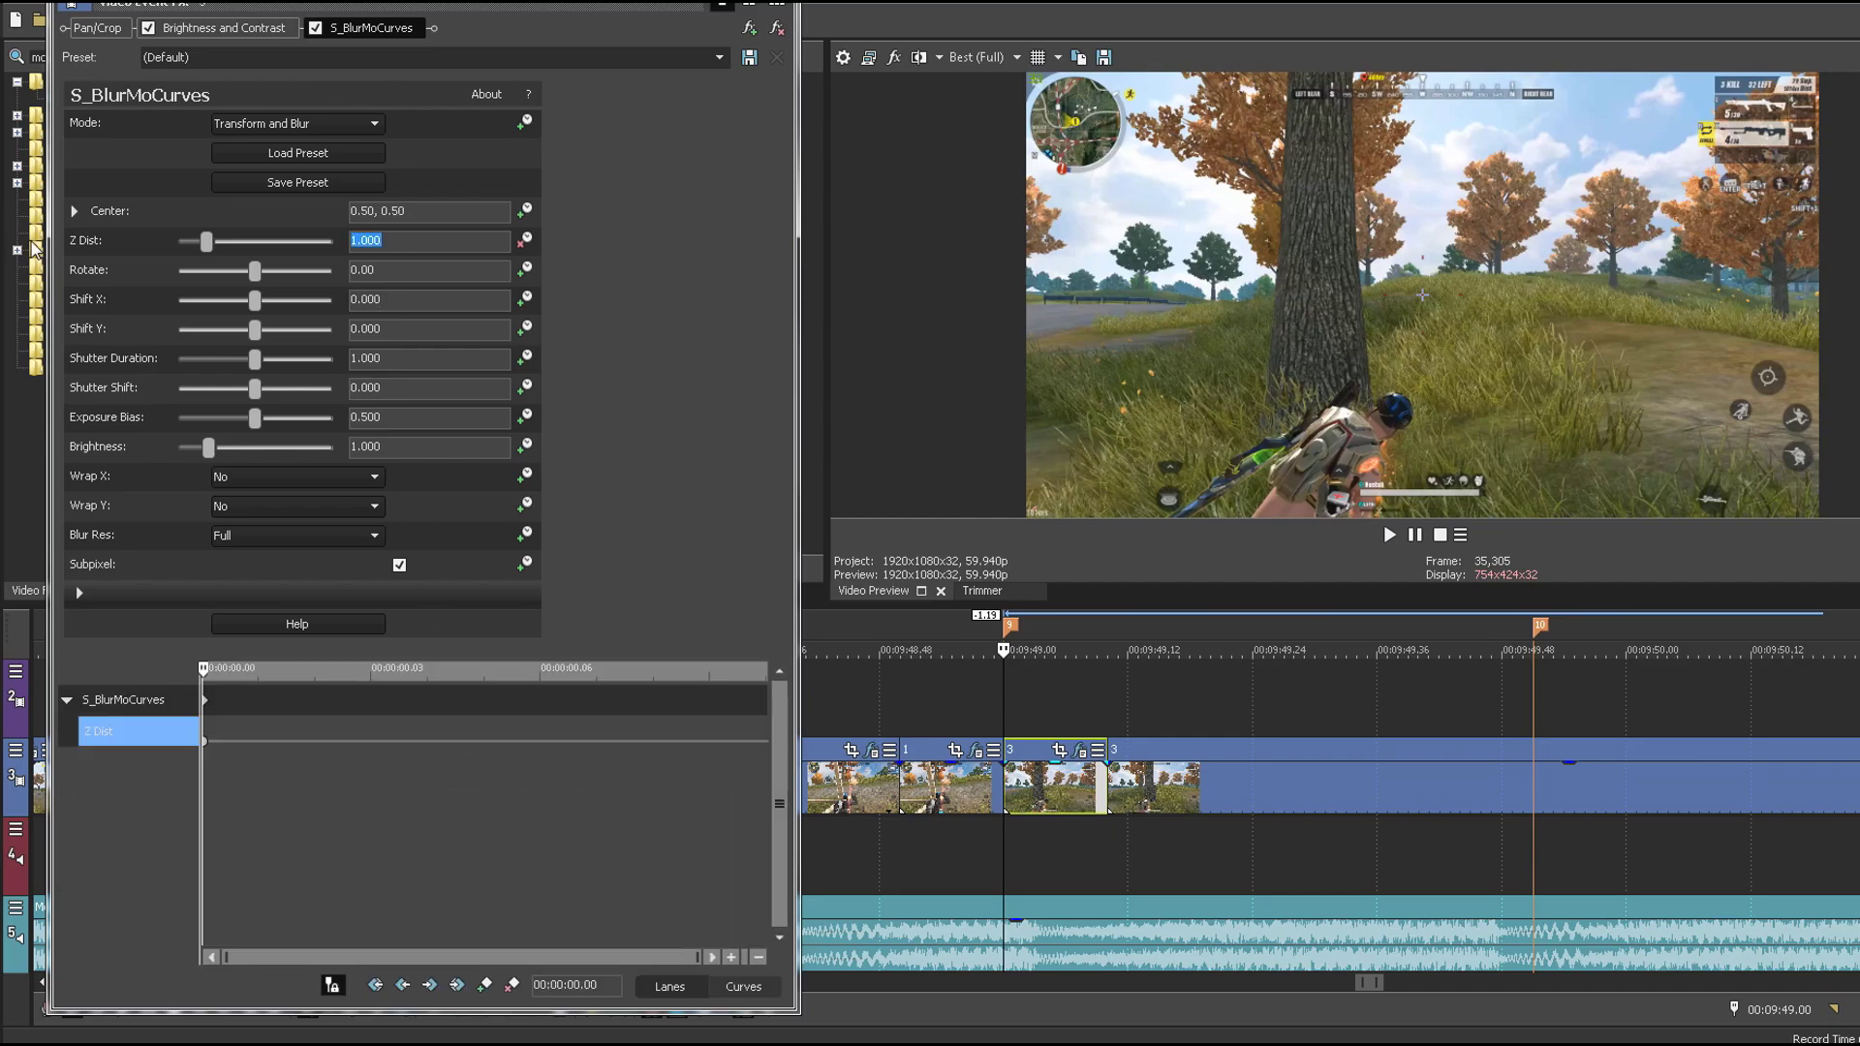
key("Return")
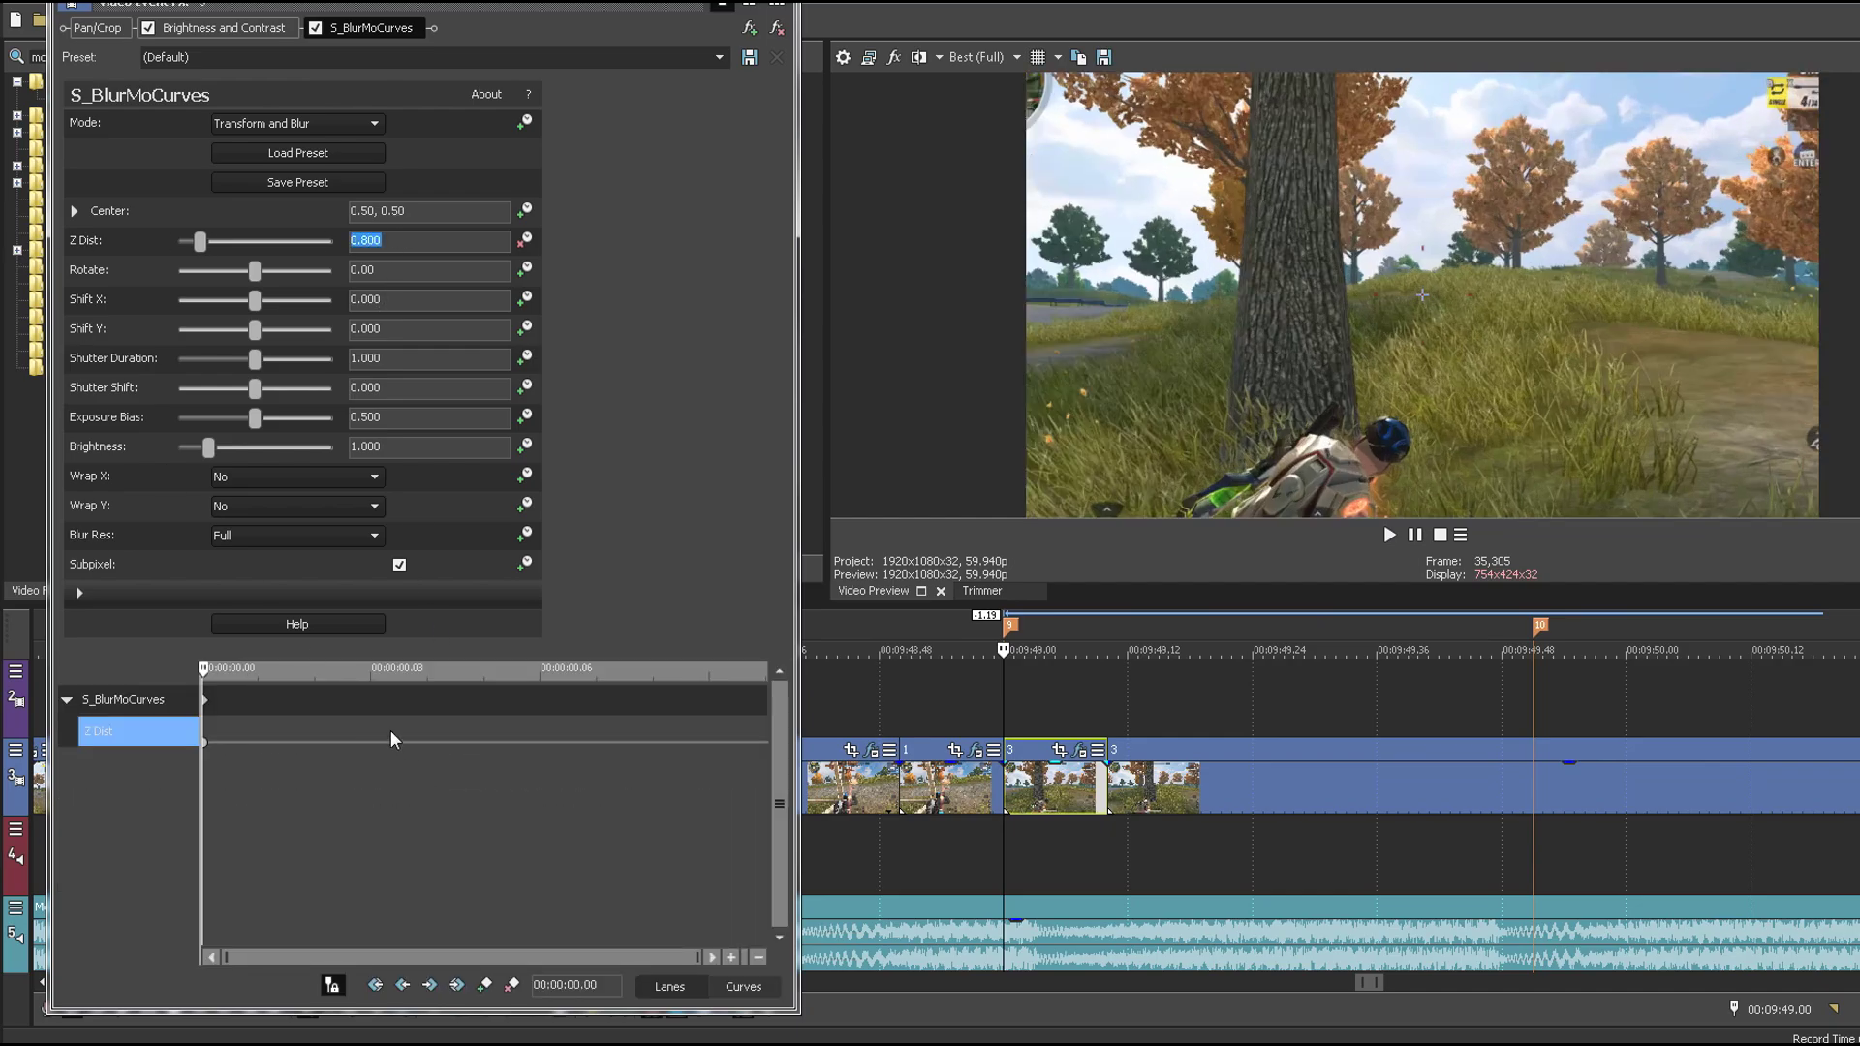
left_click_drag(392, 740, 768, 742)
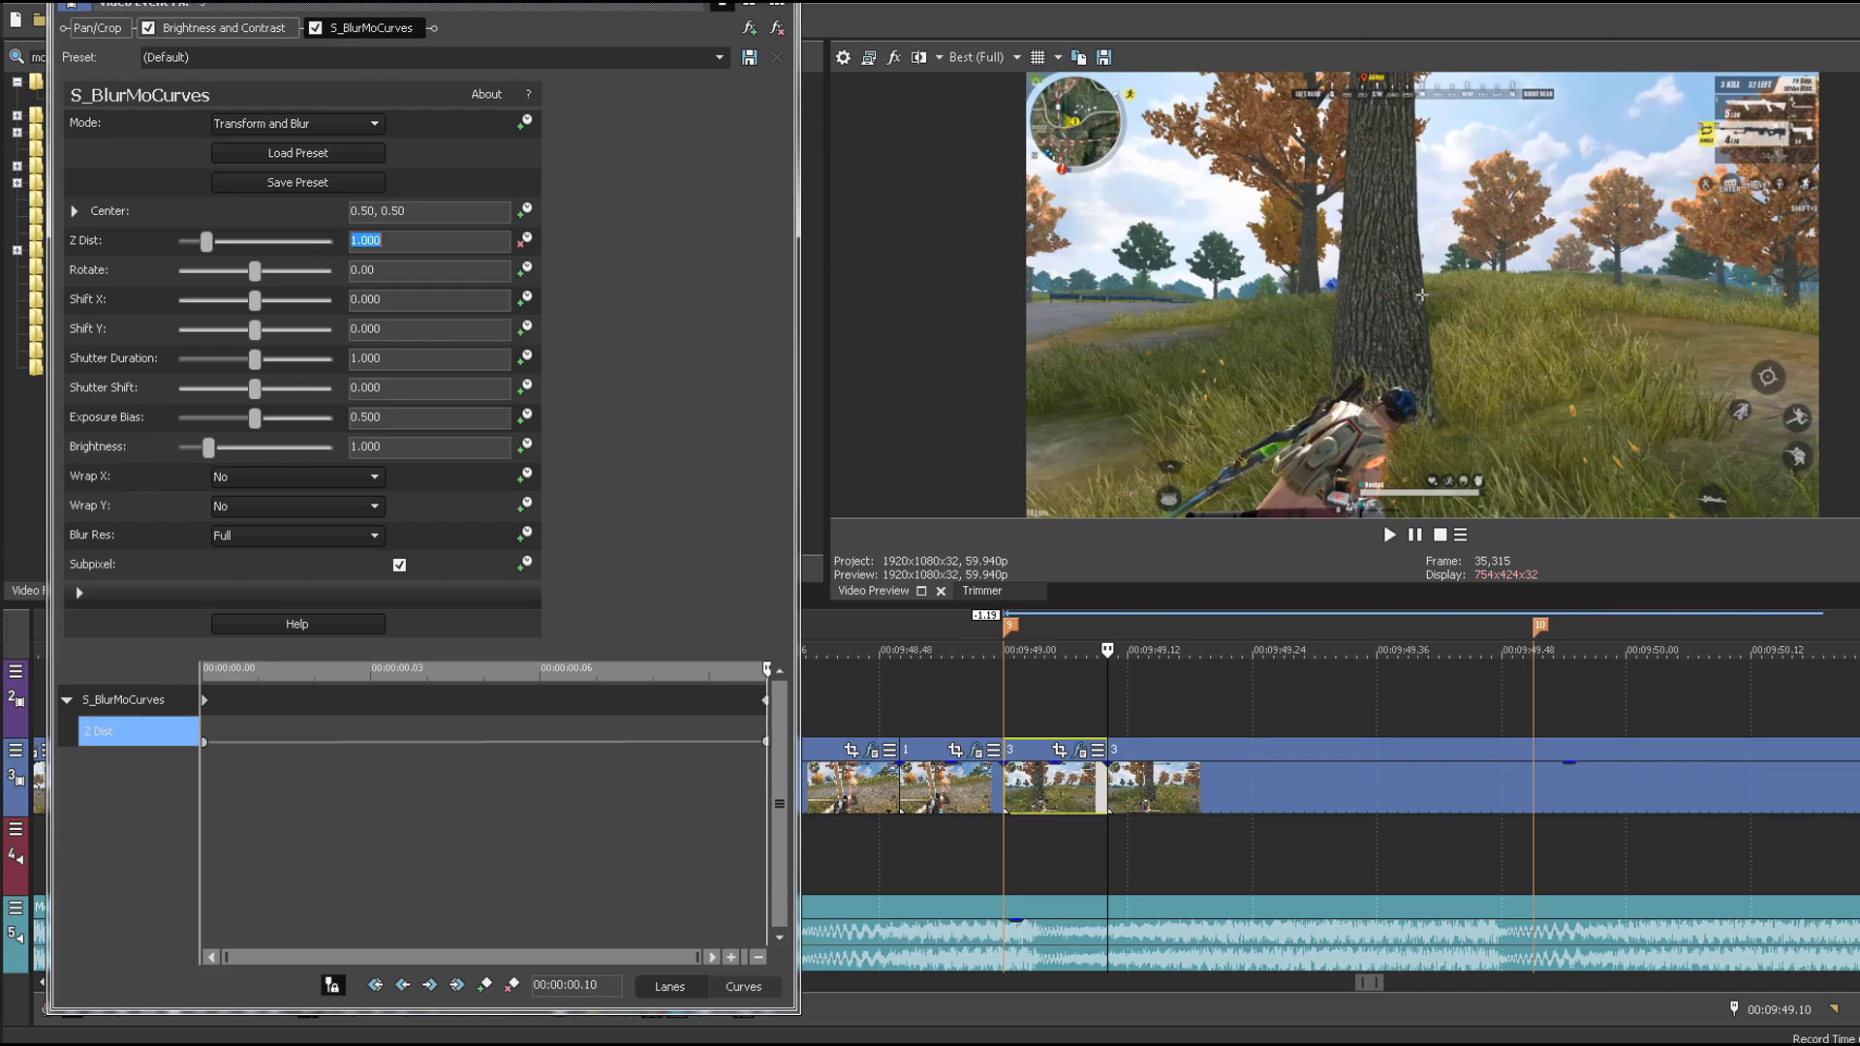
left_click(776, 4)
Step: Set the video preview quality to Preview (Auto) and play back the zoom transition across marker 9
left_click(983, 60)
mouse_move(990, 101)
left_click(1090, 101)
left_click(849, 786)
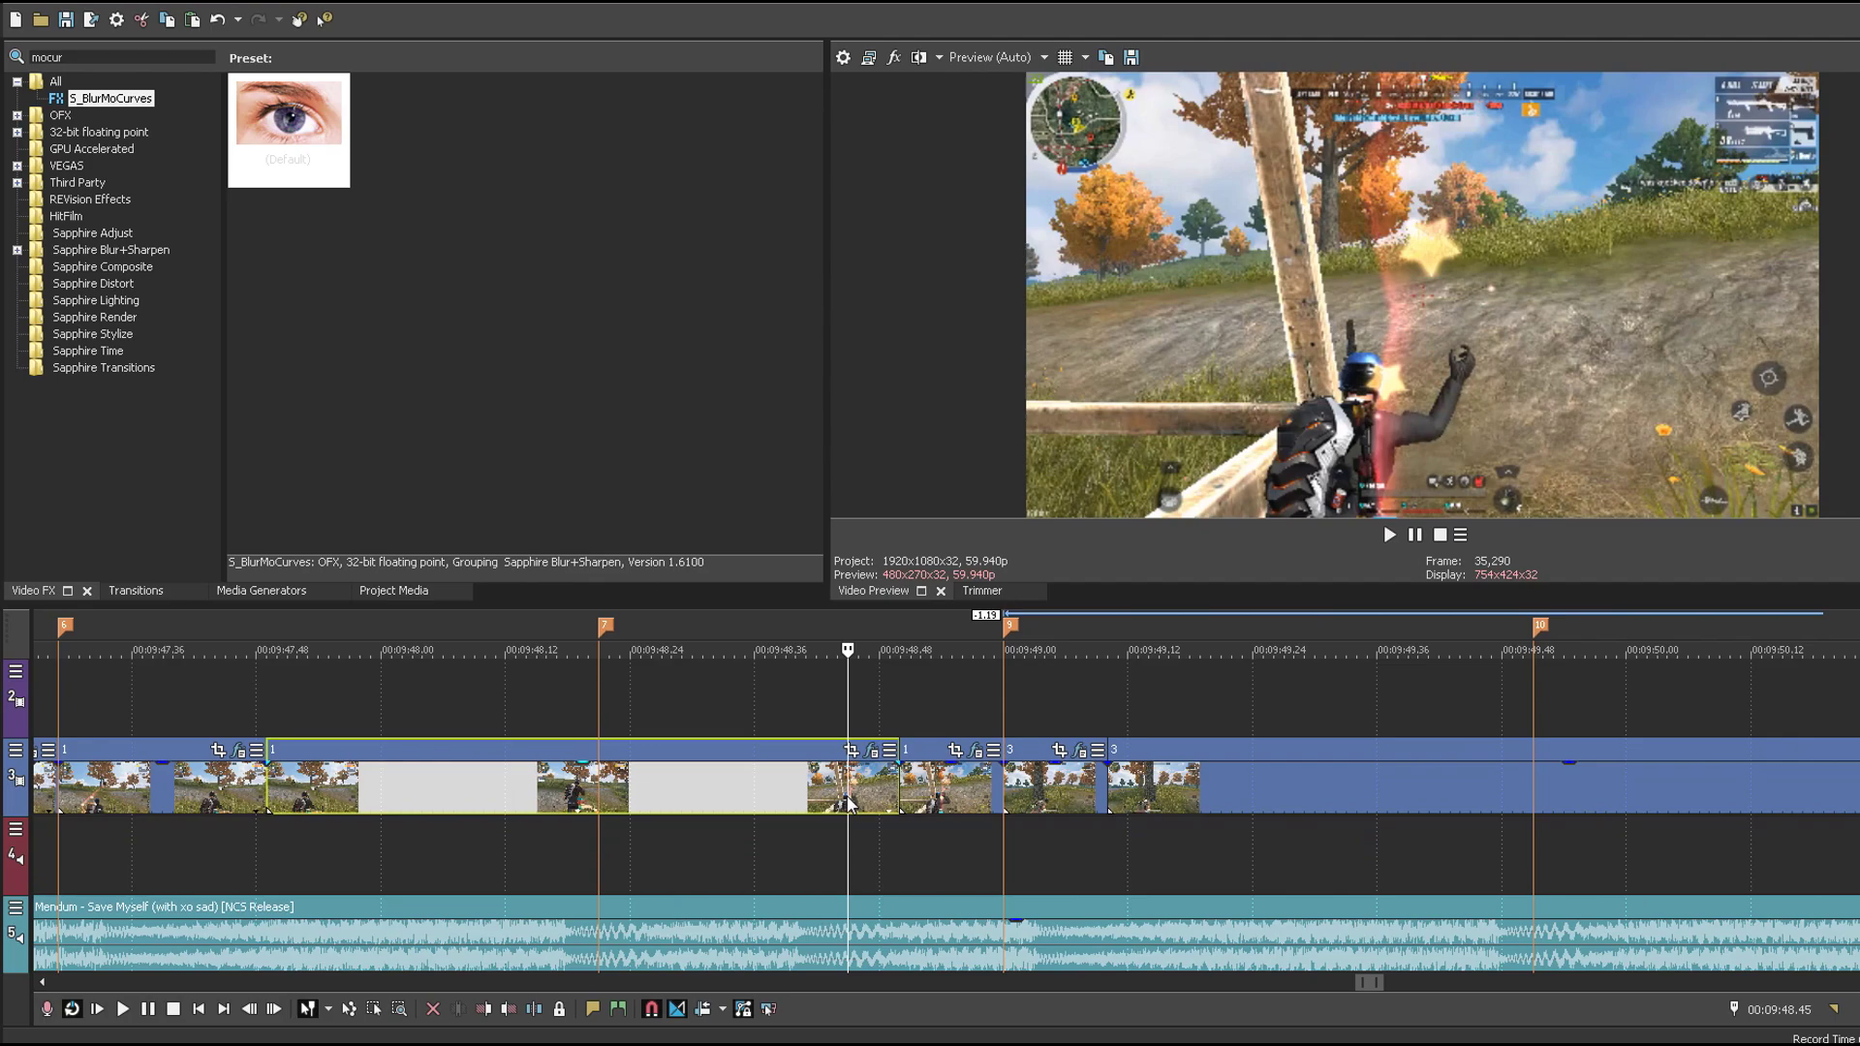
left_click(952, 789)
key("space")
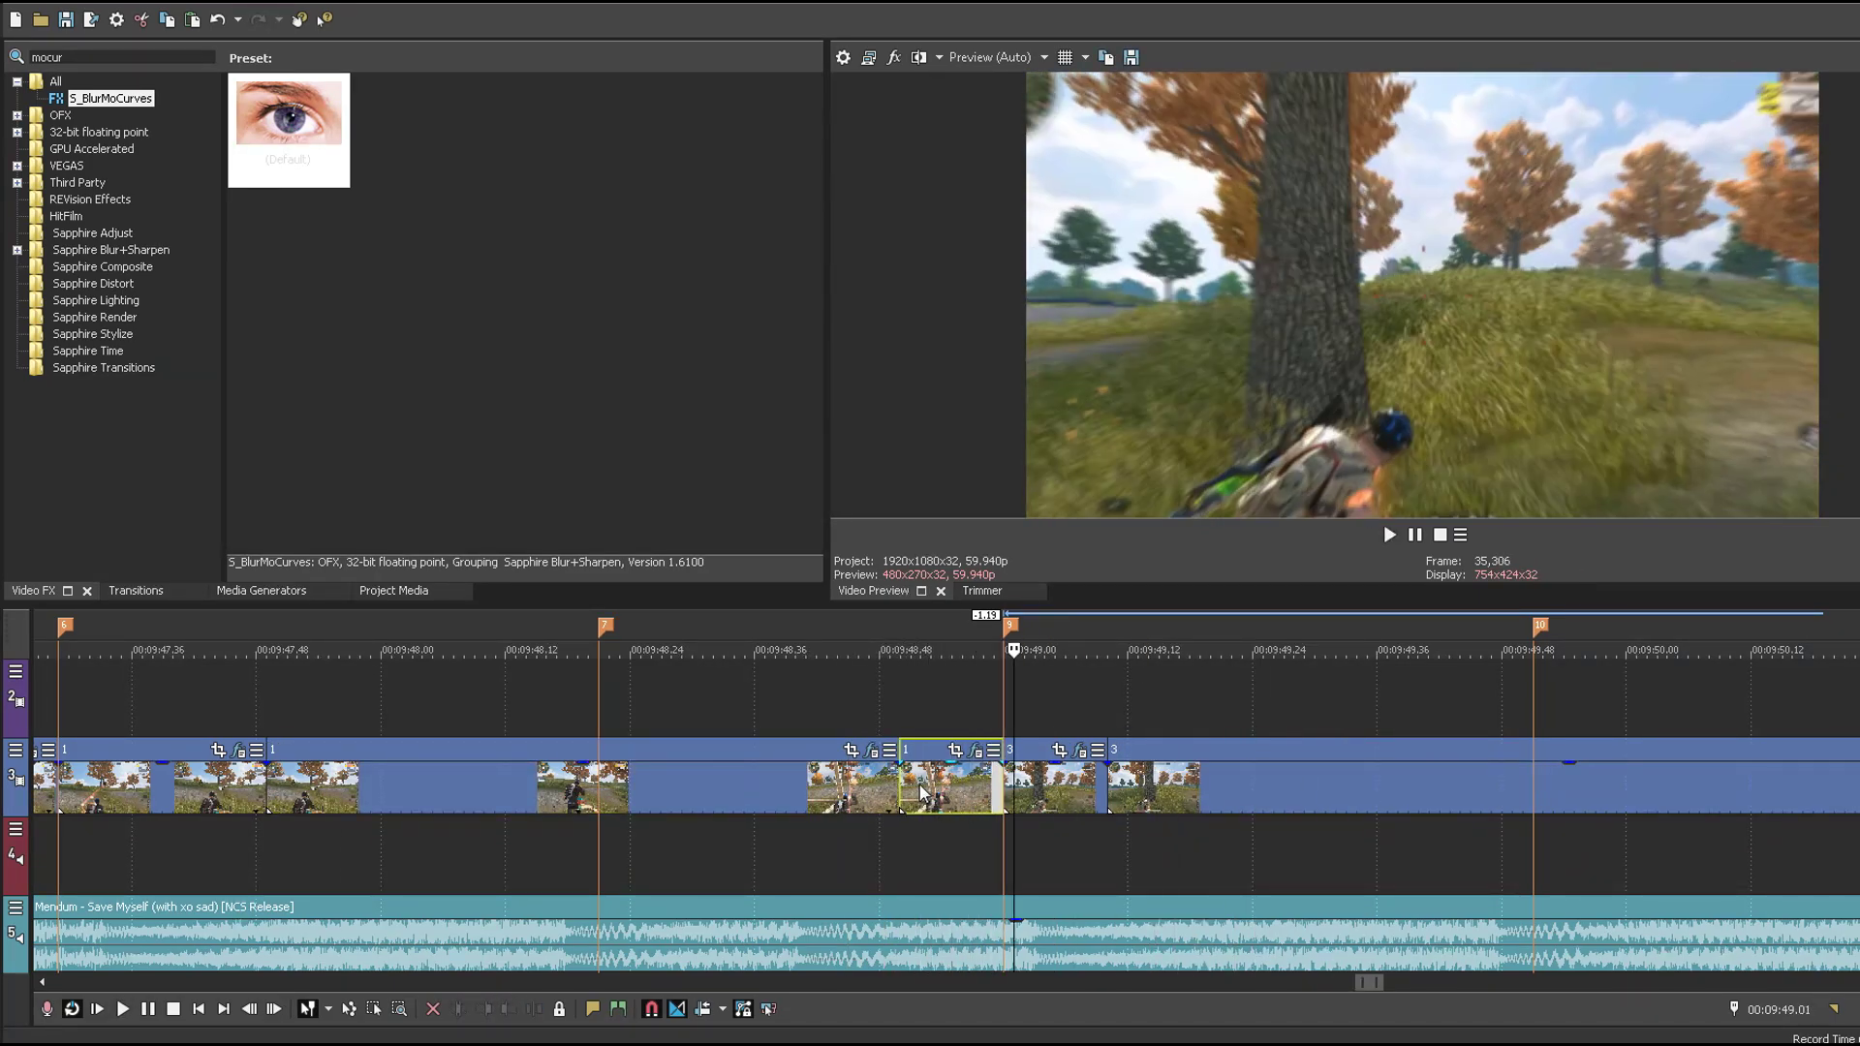
left_click(919, 792)
left_click(893, 792)
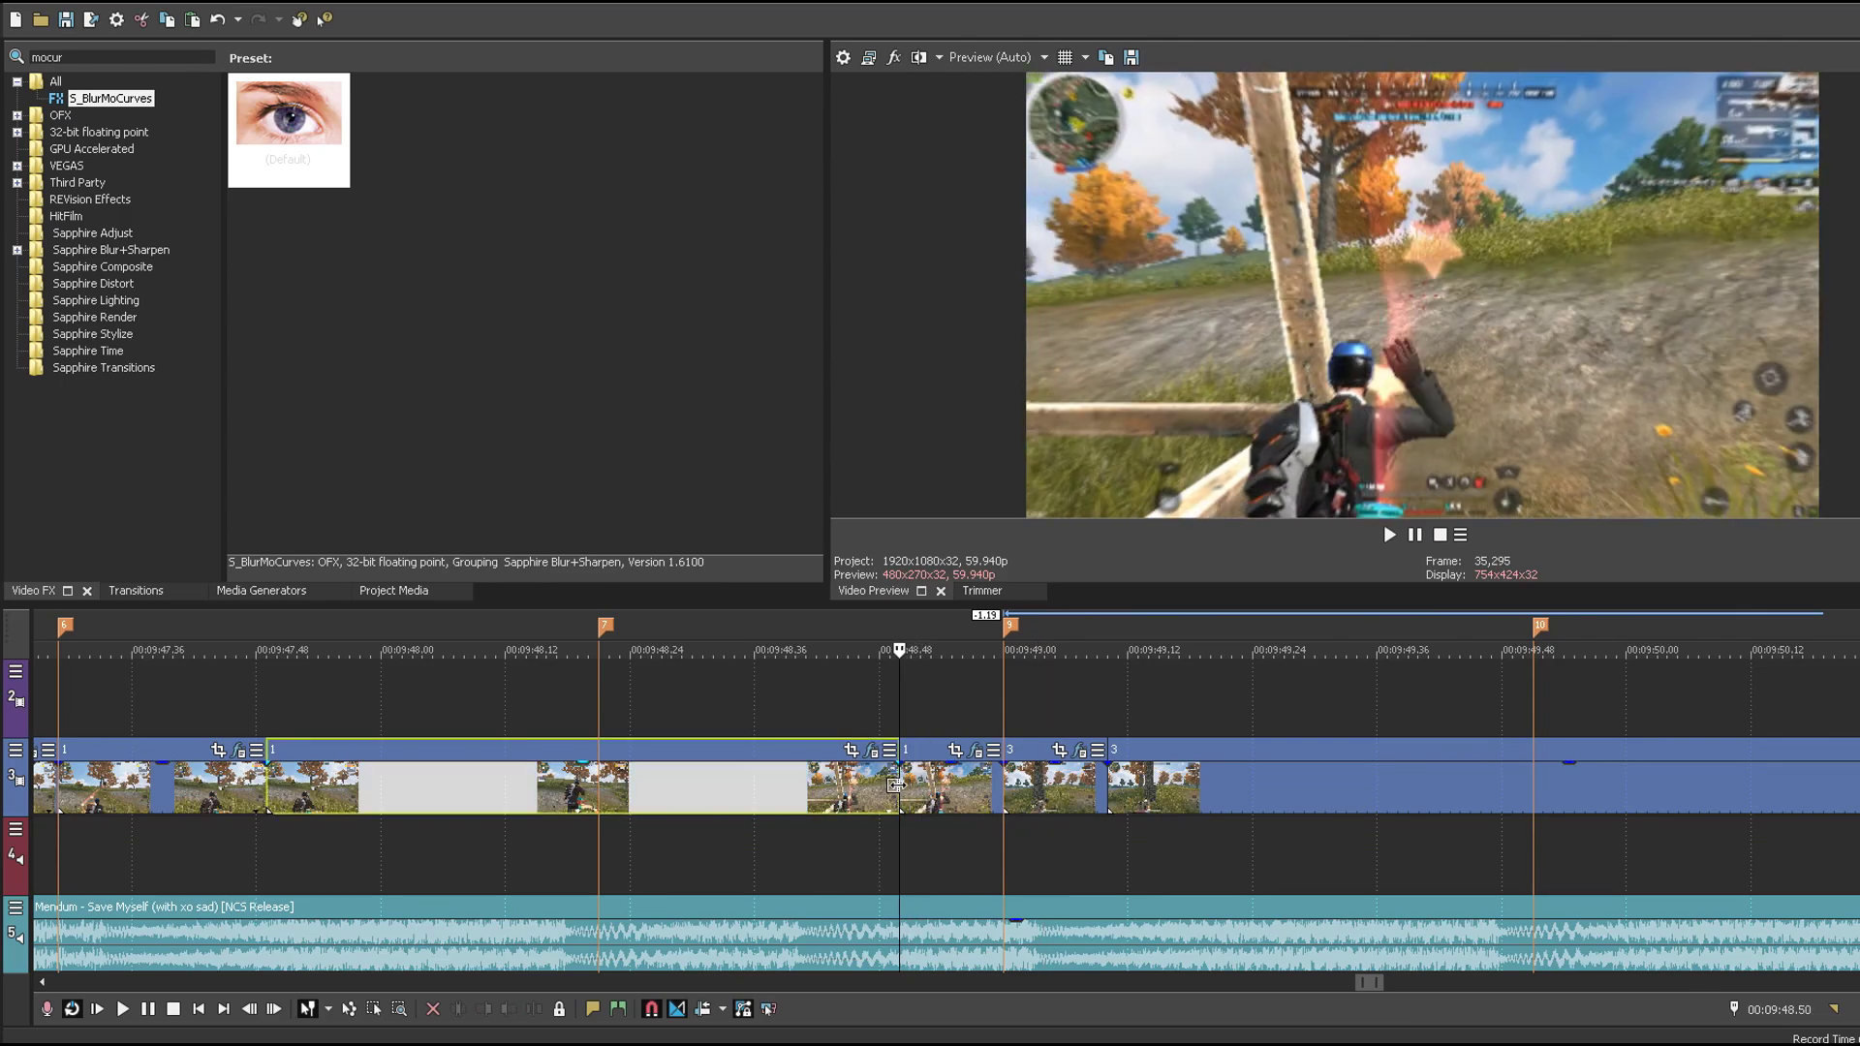
key("space")
Step: Set the ending Z Dist keyframe of S_BlurMoCurves to 0.7 on the 10-frame clip before marker 9
left_click(978, 797)
left_click(977, 749)
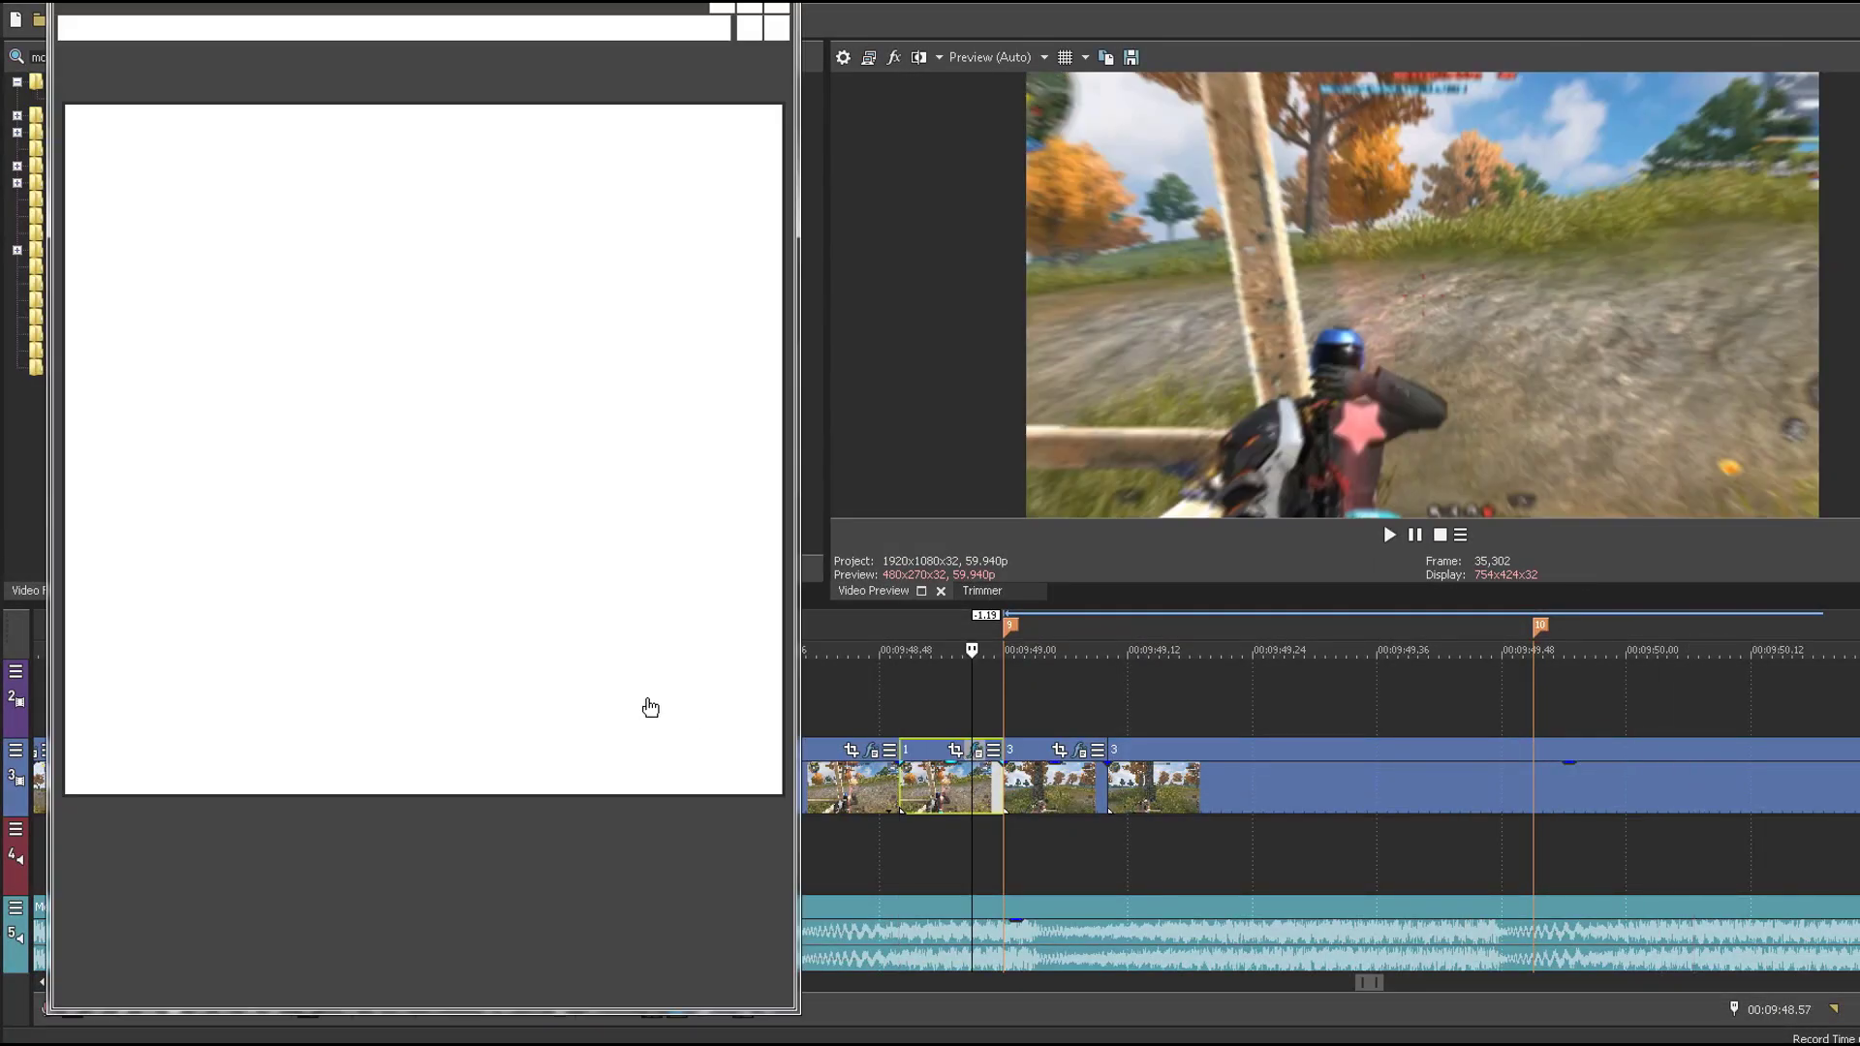
left_click_drag(628, 803, 628, 585)
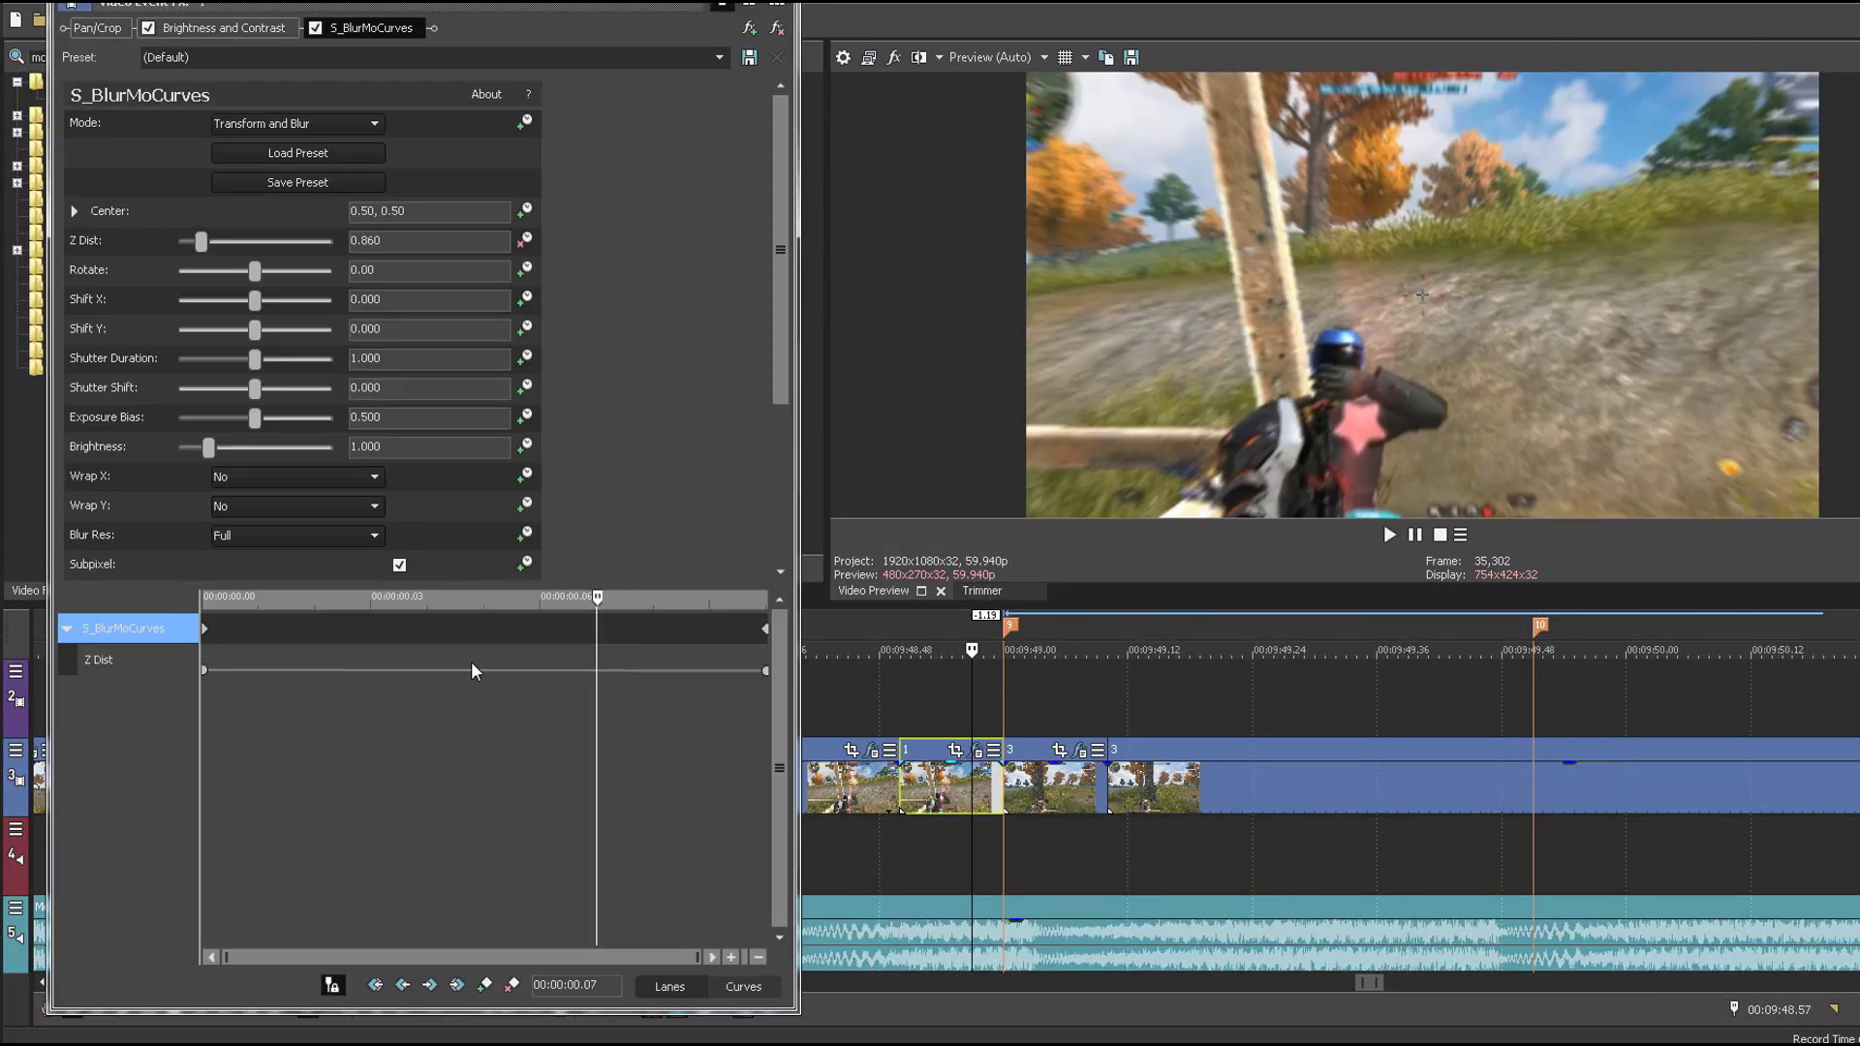
left_click(765, 670)
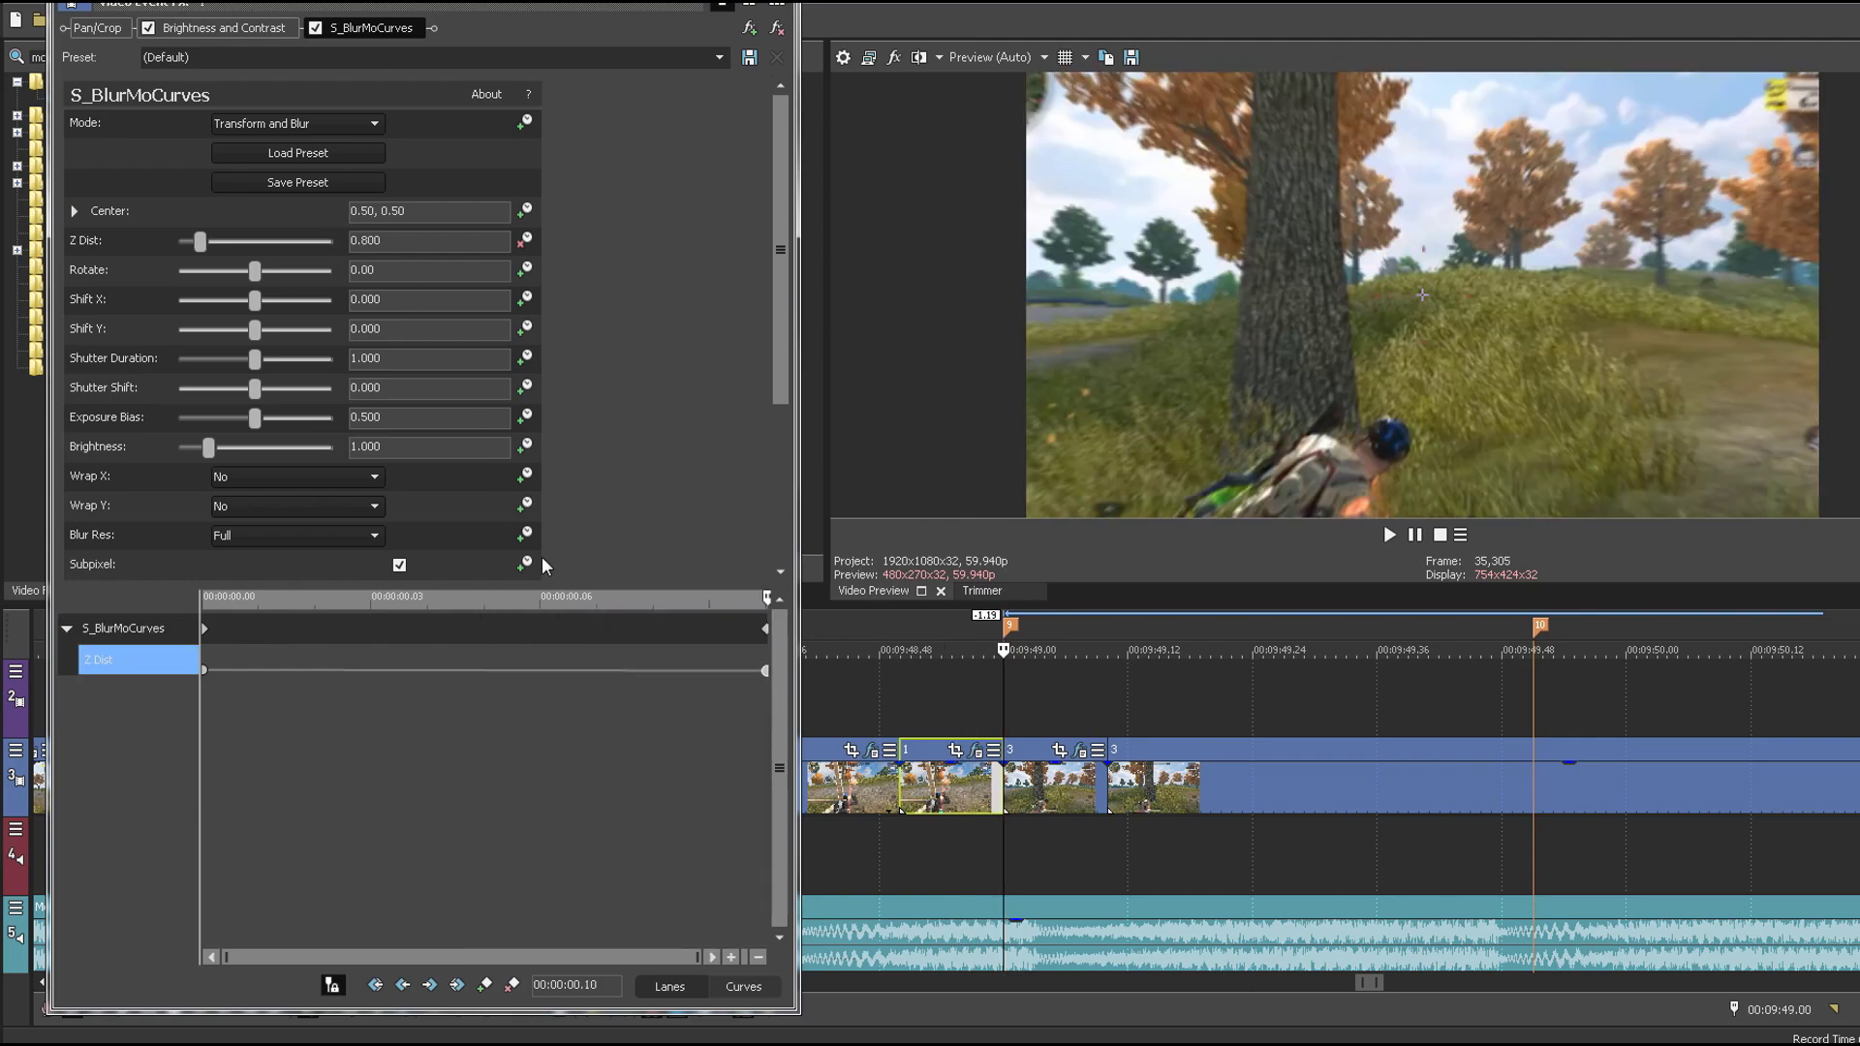
left_click_drag(556, 640, 78, 632)
left_click_drag(422, 705, 959, 596)
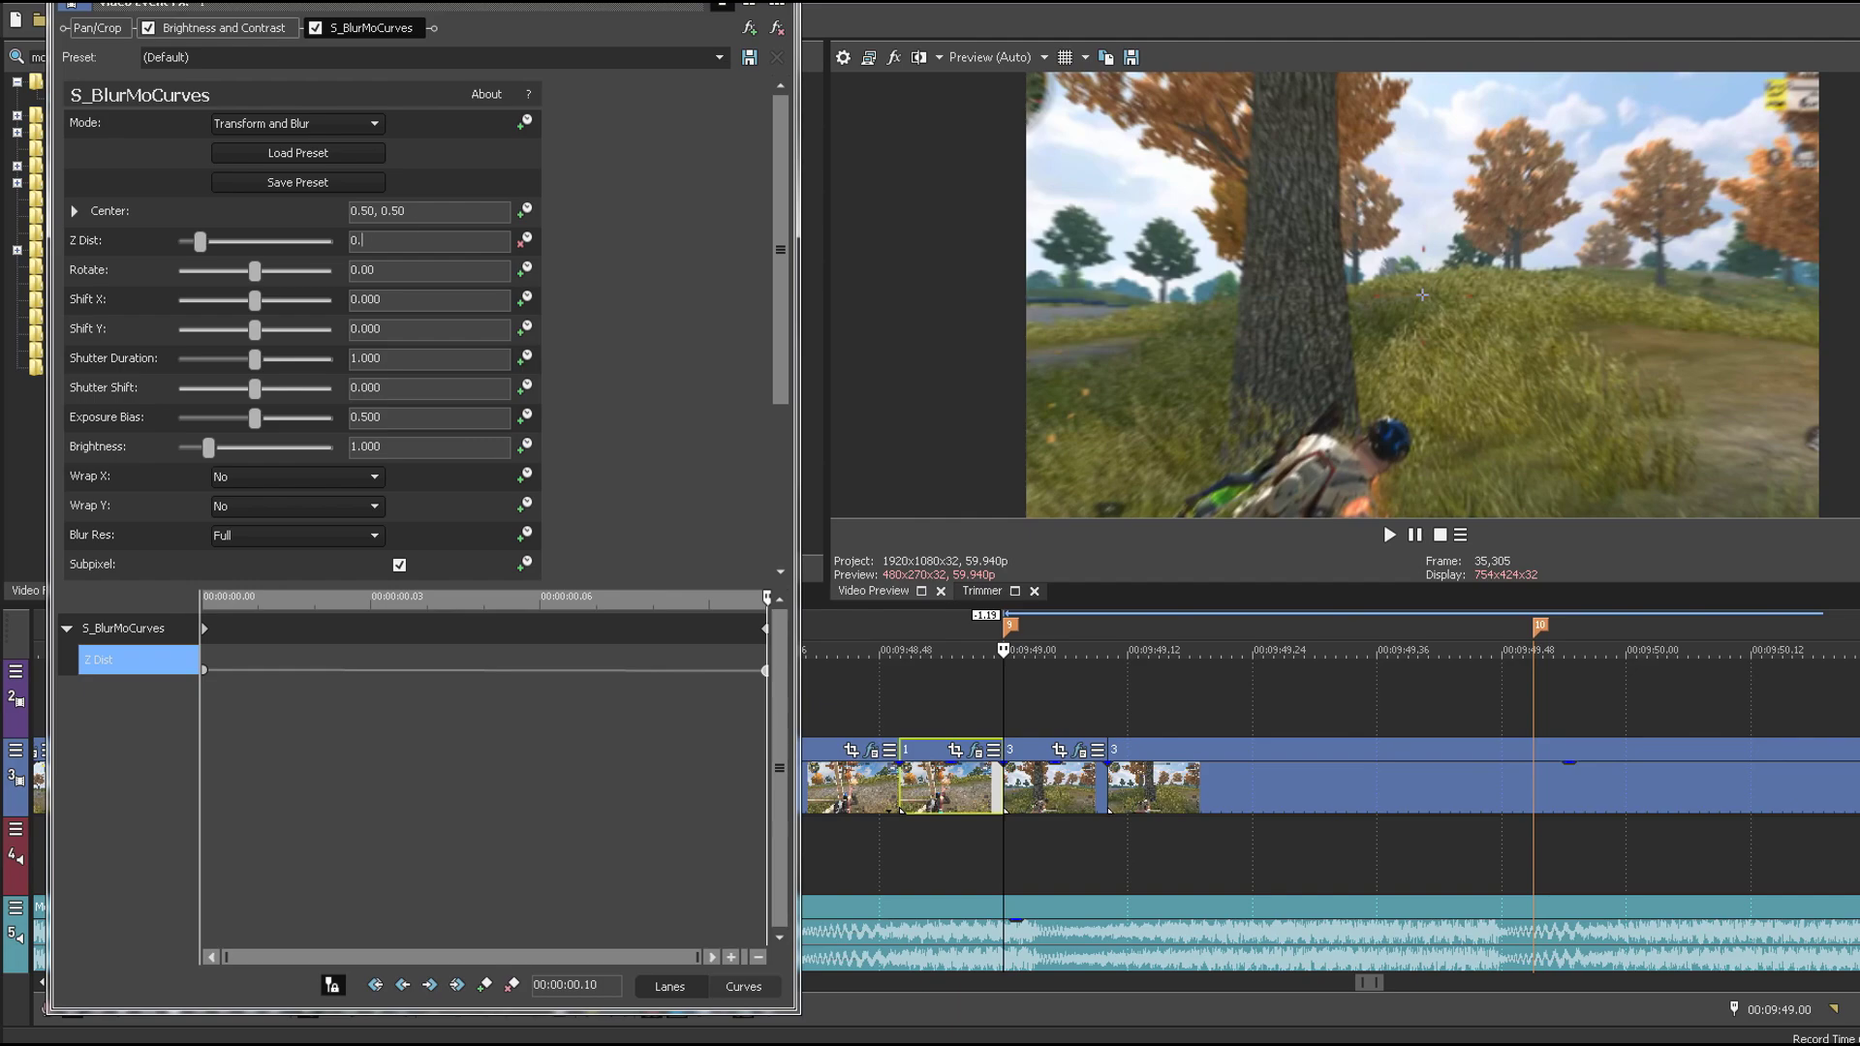
type("0.7")
key("Return")
Step: Set the starting Z Dist keyframe to 0.75 on the clip after marker 9, close the settings and play the transition
left_click(1019, 787)
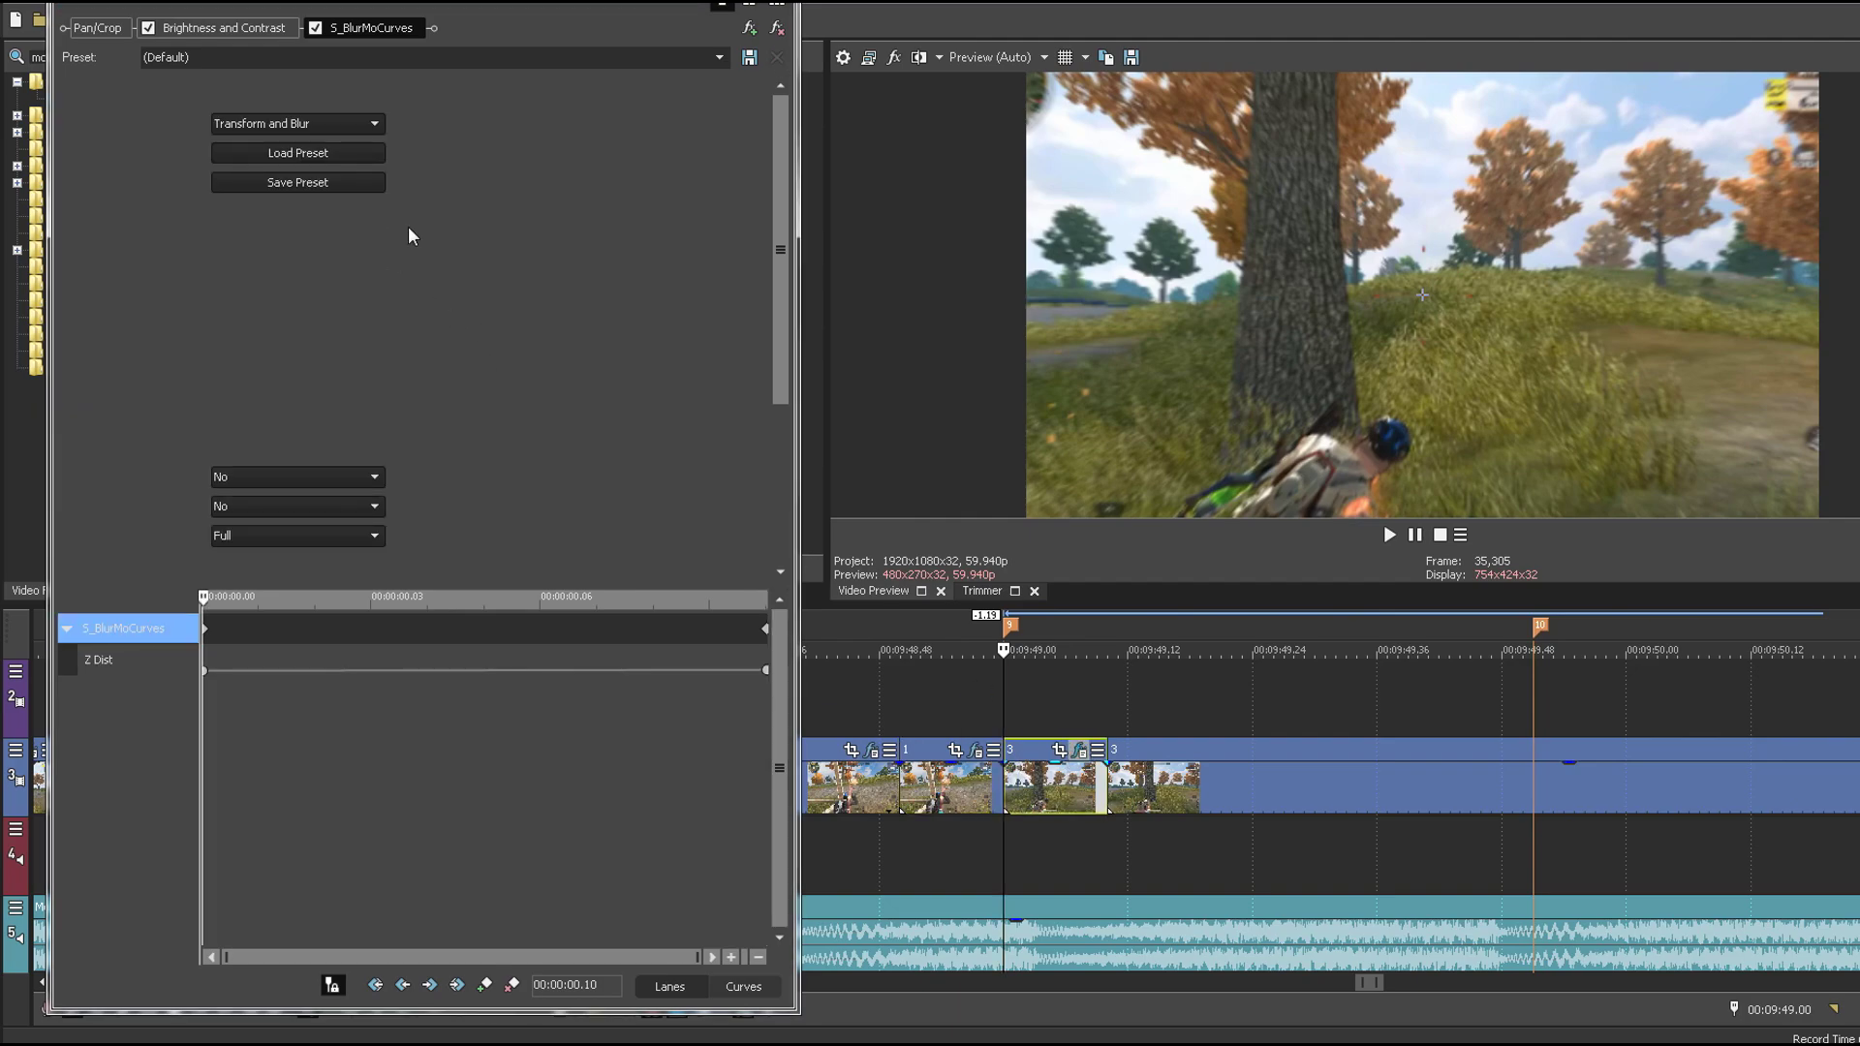
left_click(418, 242)
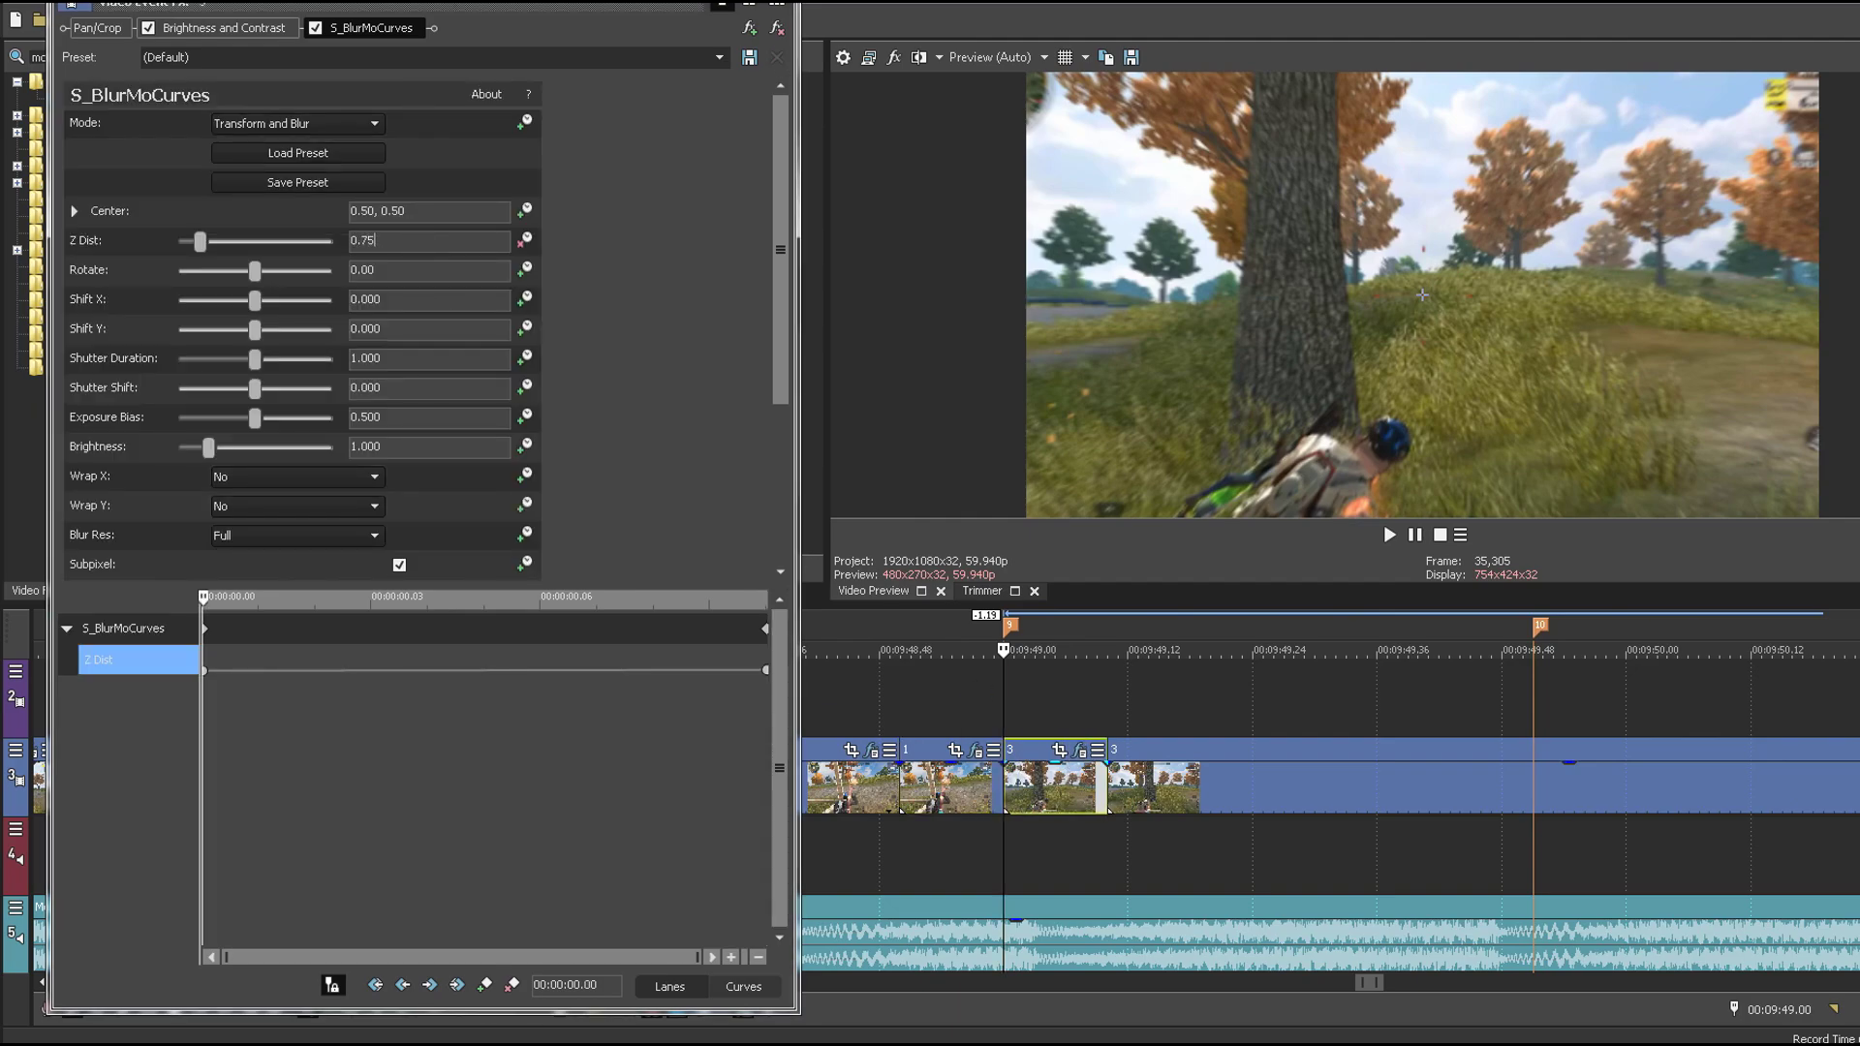
key("Return")
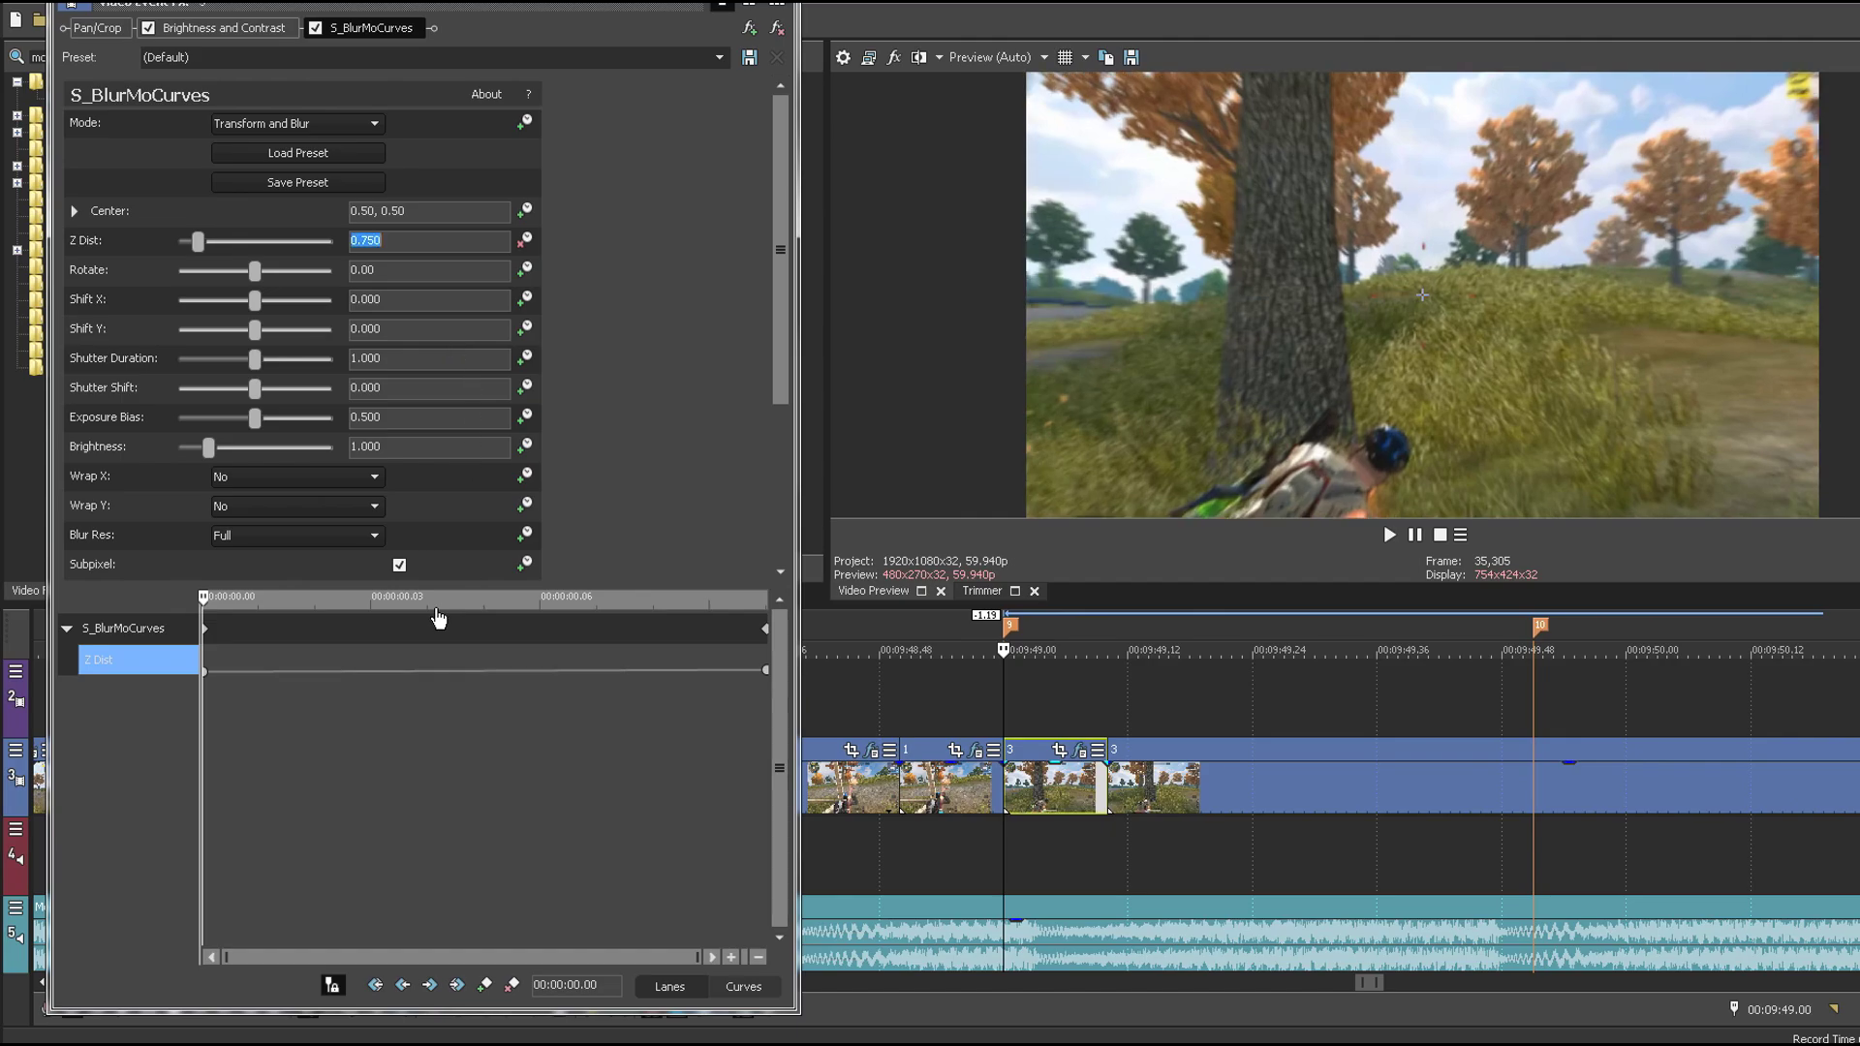
left_click(441, 624)
left_click(776, 5)
left_click(827, 798)
key("space")
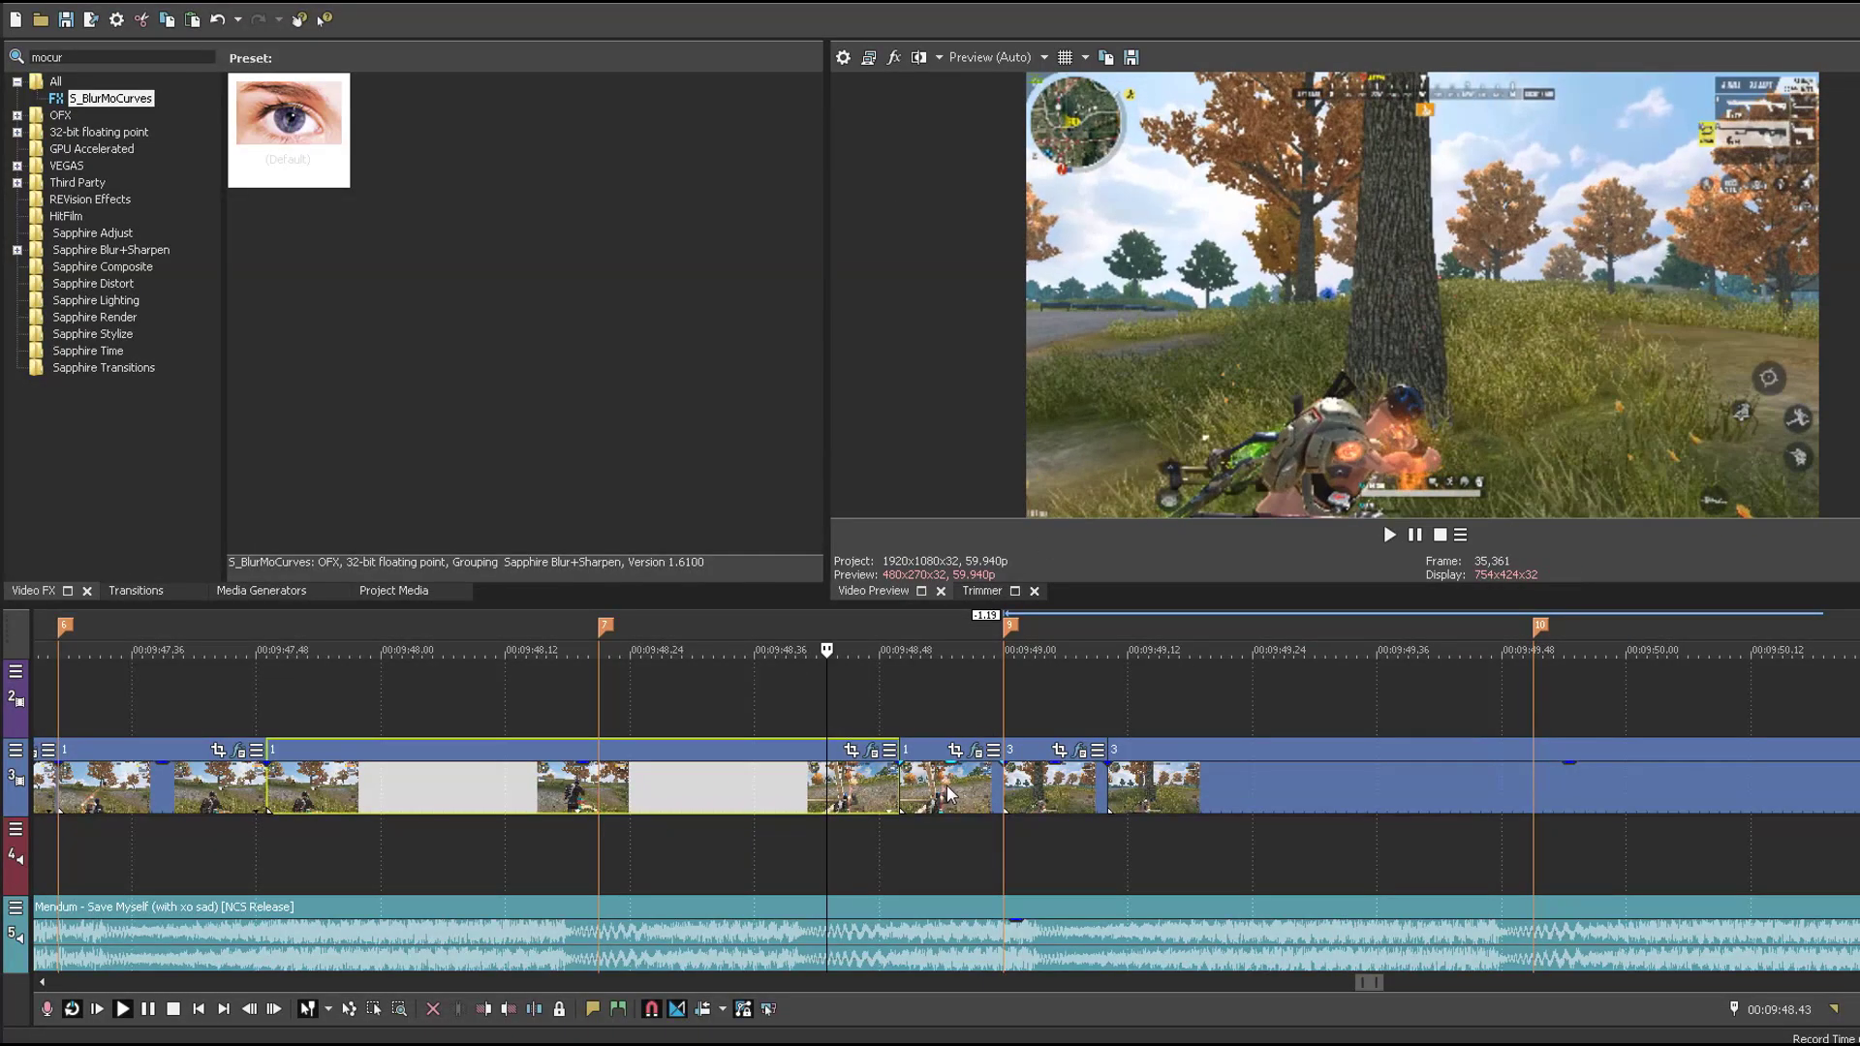
key("space")
Step: Search the video effects for "dissolve" and apply the default S_DissolveShake to the 10-frame clip before marker 9
left_click(954, 789)
left_click(980, 780)
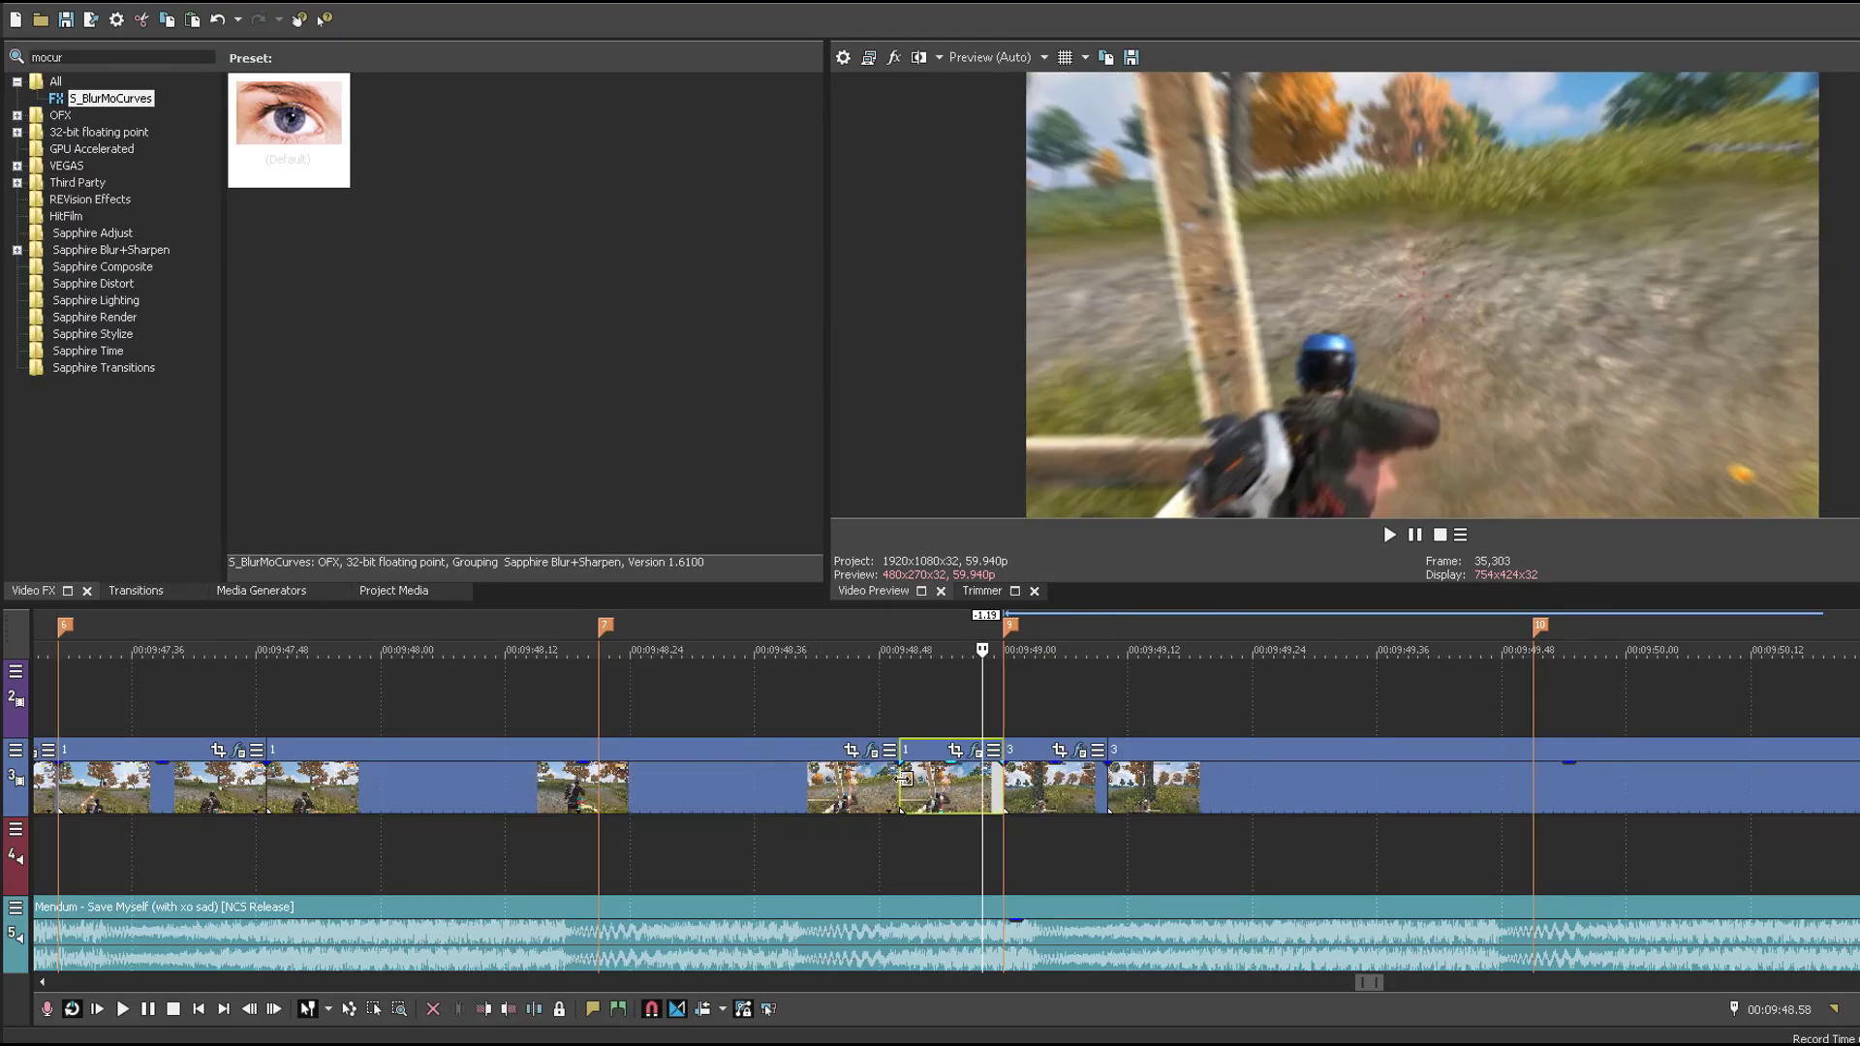
left_click(901, 779)
double_click(85, 55)
type("di")
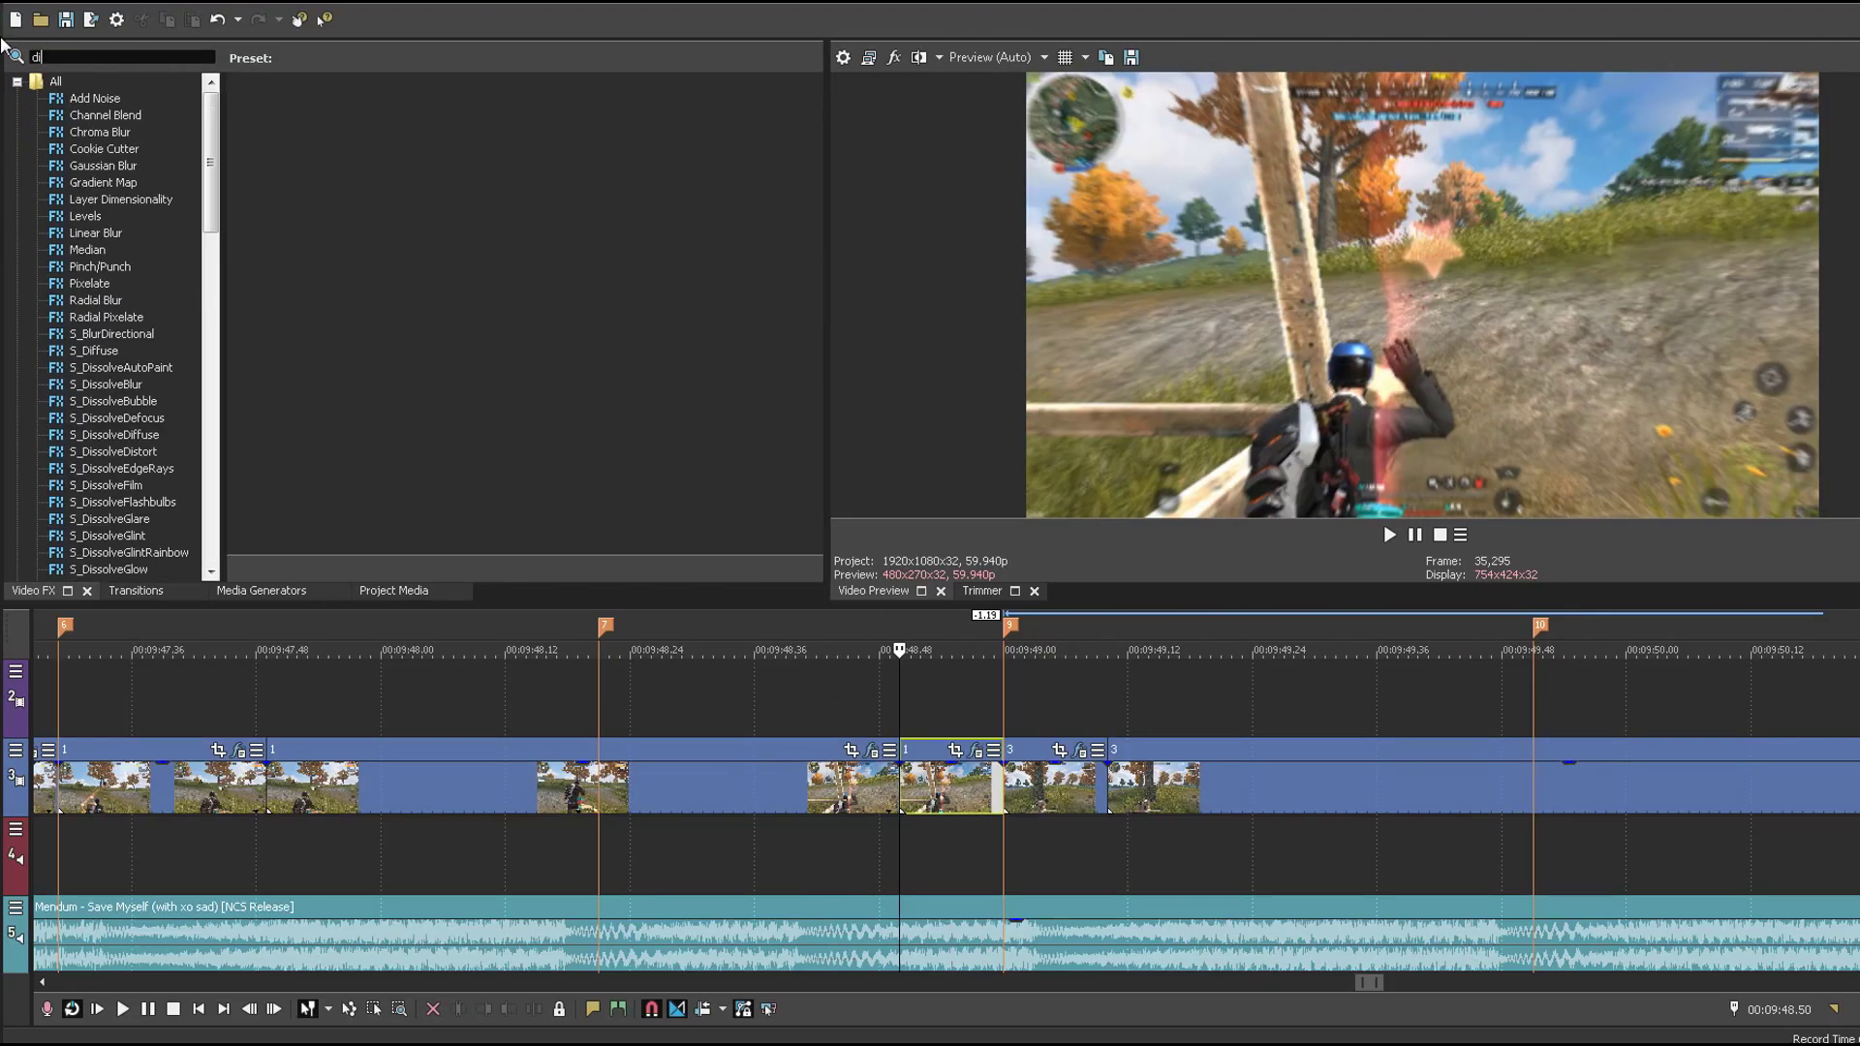
type("ssolve")
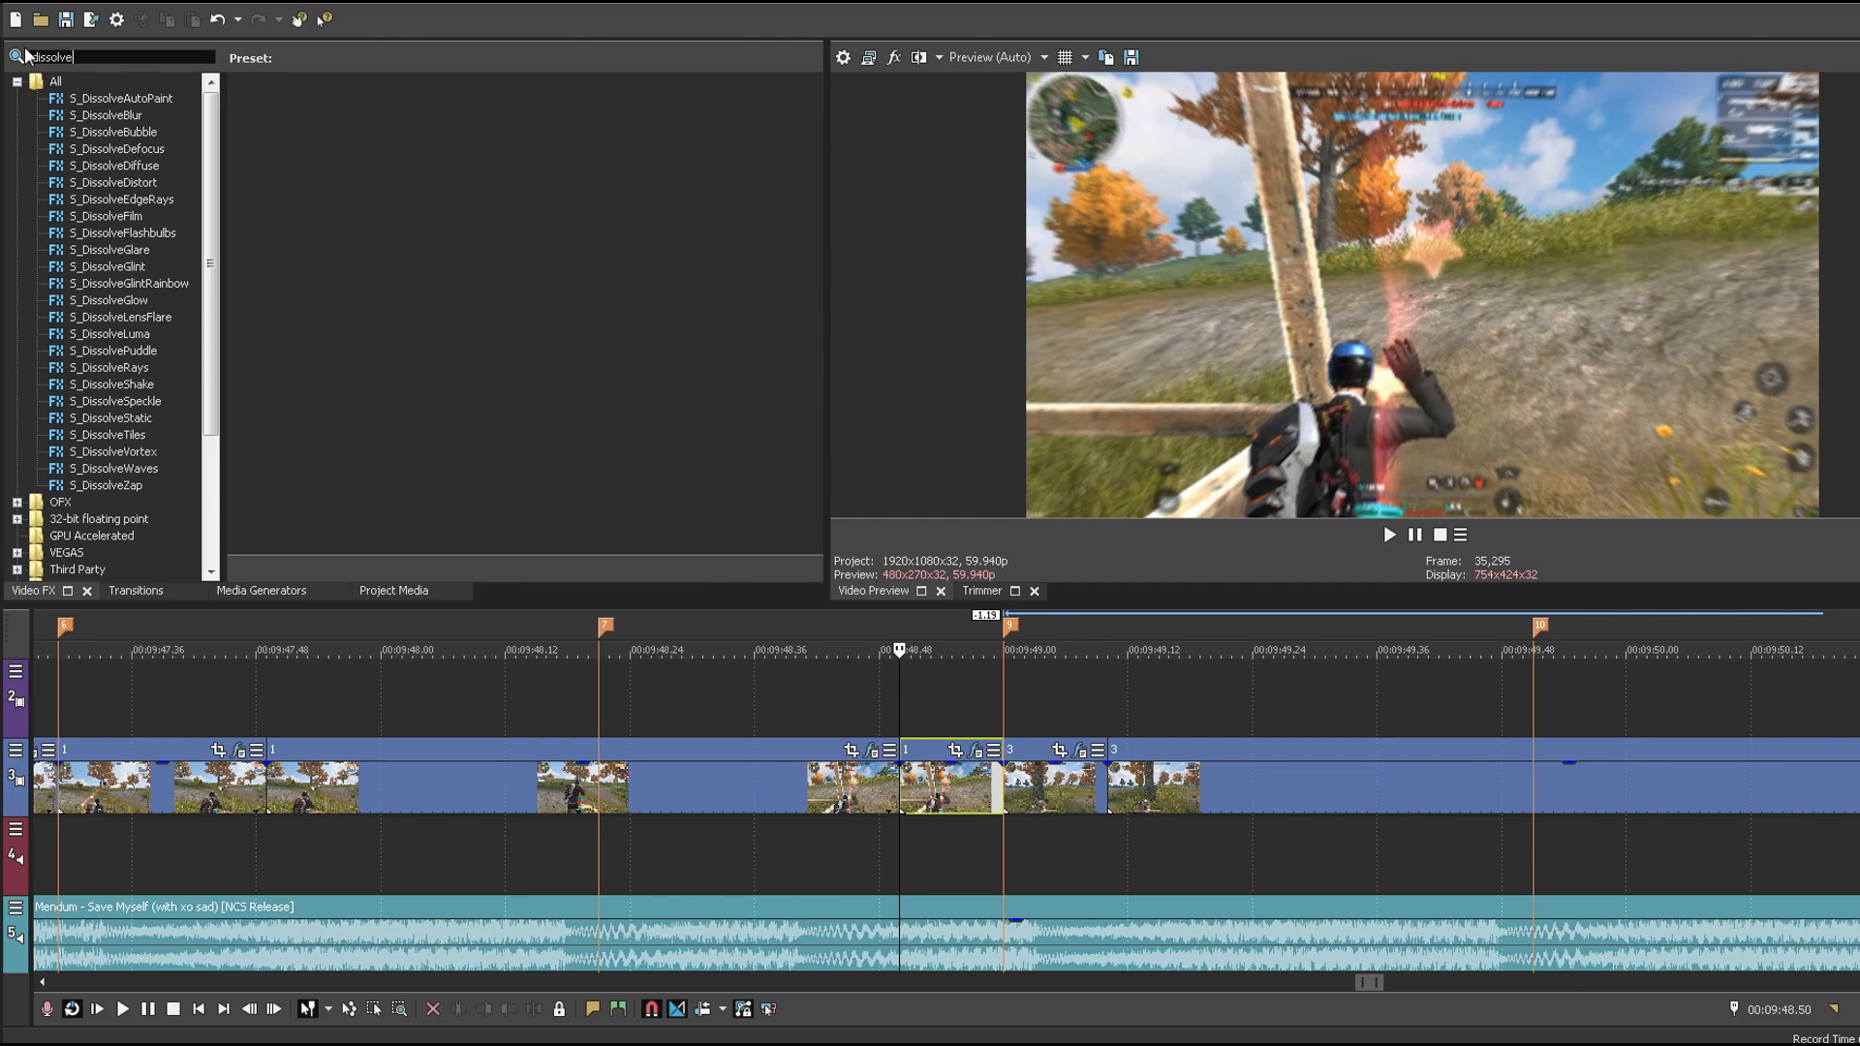
left_click_drag(274, 158, 704, 543)
left_click_drag(954, 782, 955, 779)
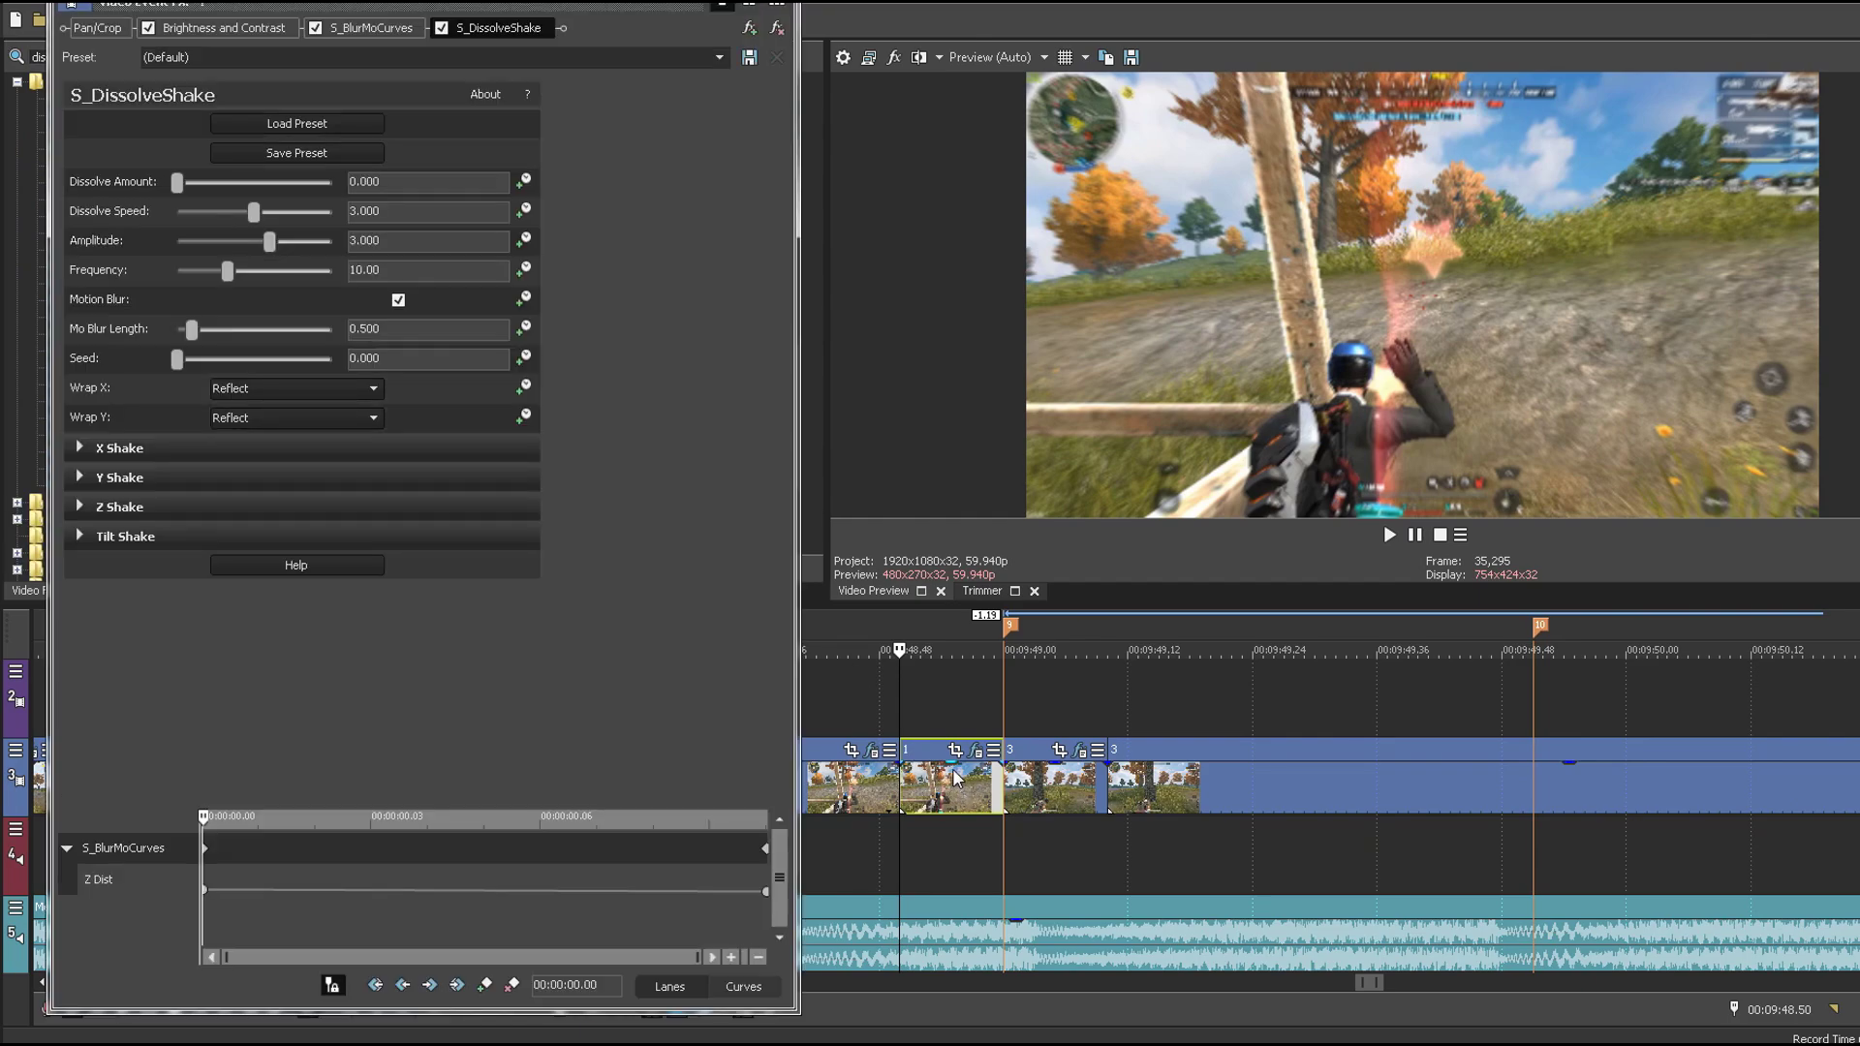
Step: Animate the S_DissolveShake Dissolve Amount from 0 at the clip's start to 0.3 at 10 frames, and close the settings
left_click_drag(496, 810, 405, 133)
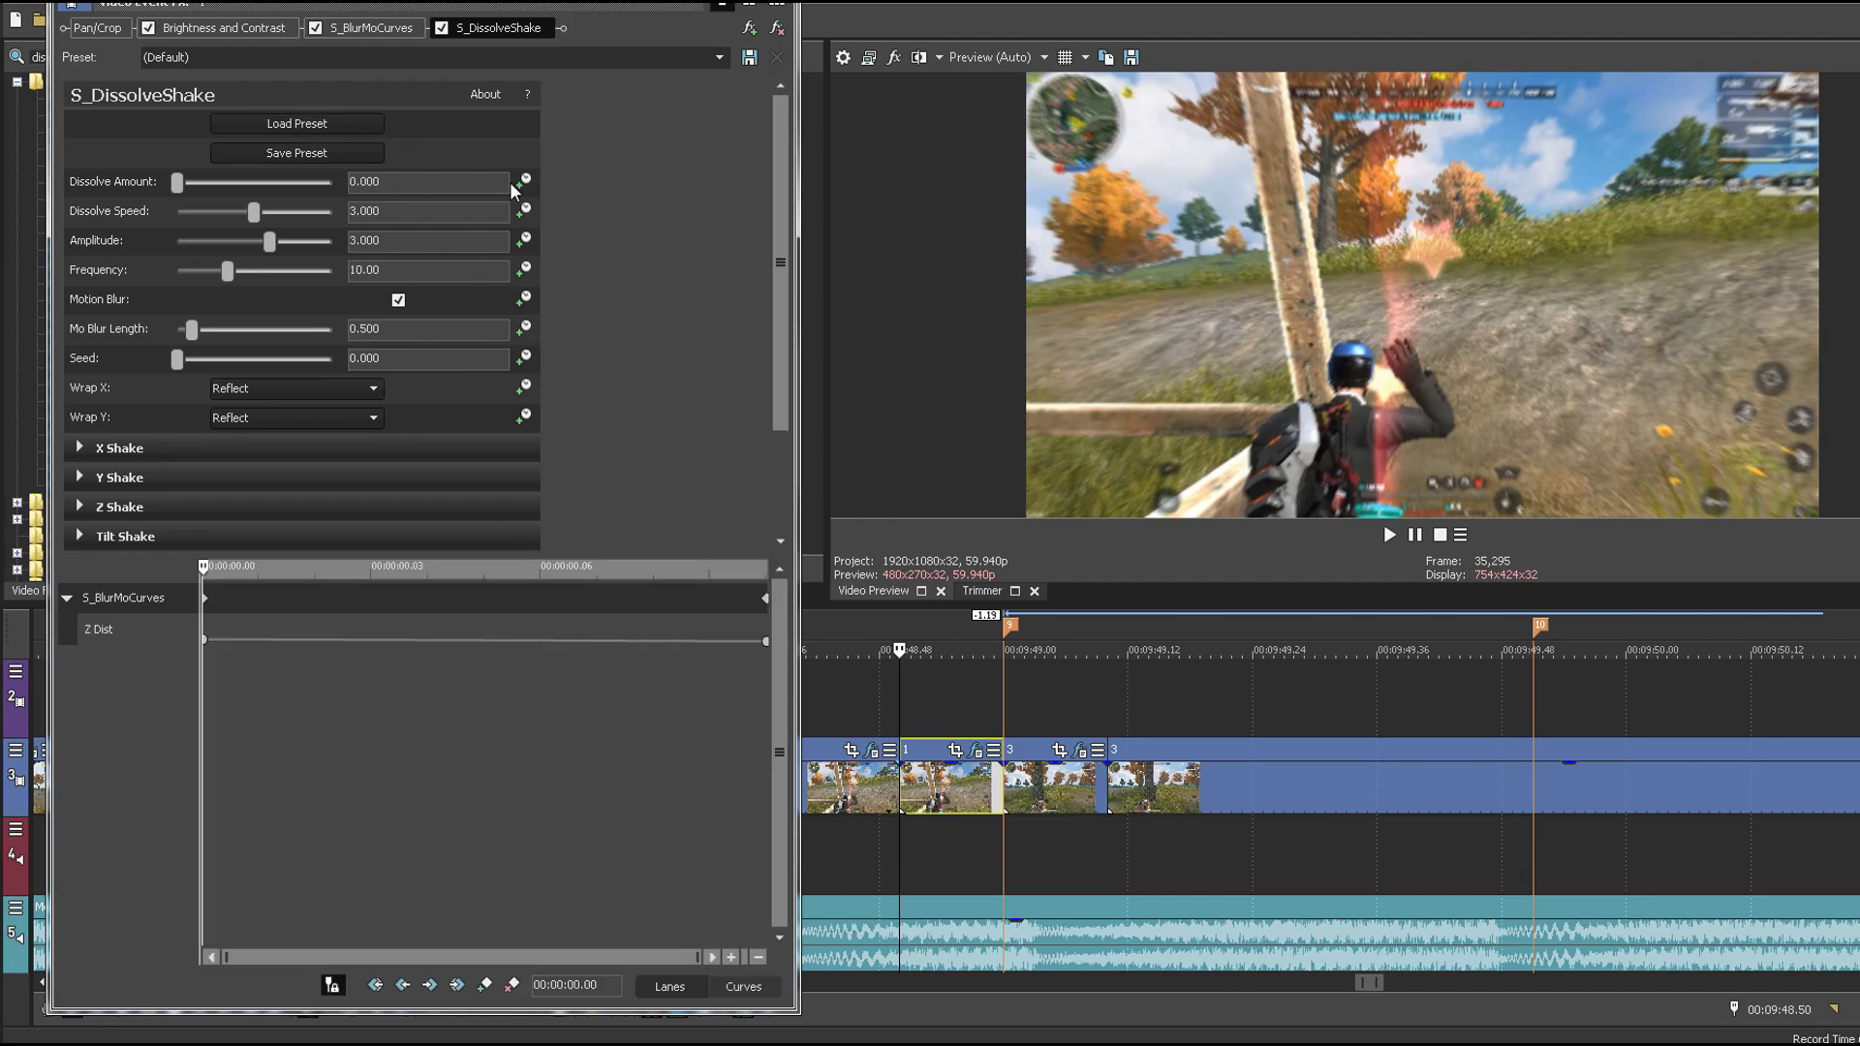
left_click(523, 181)
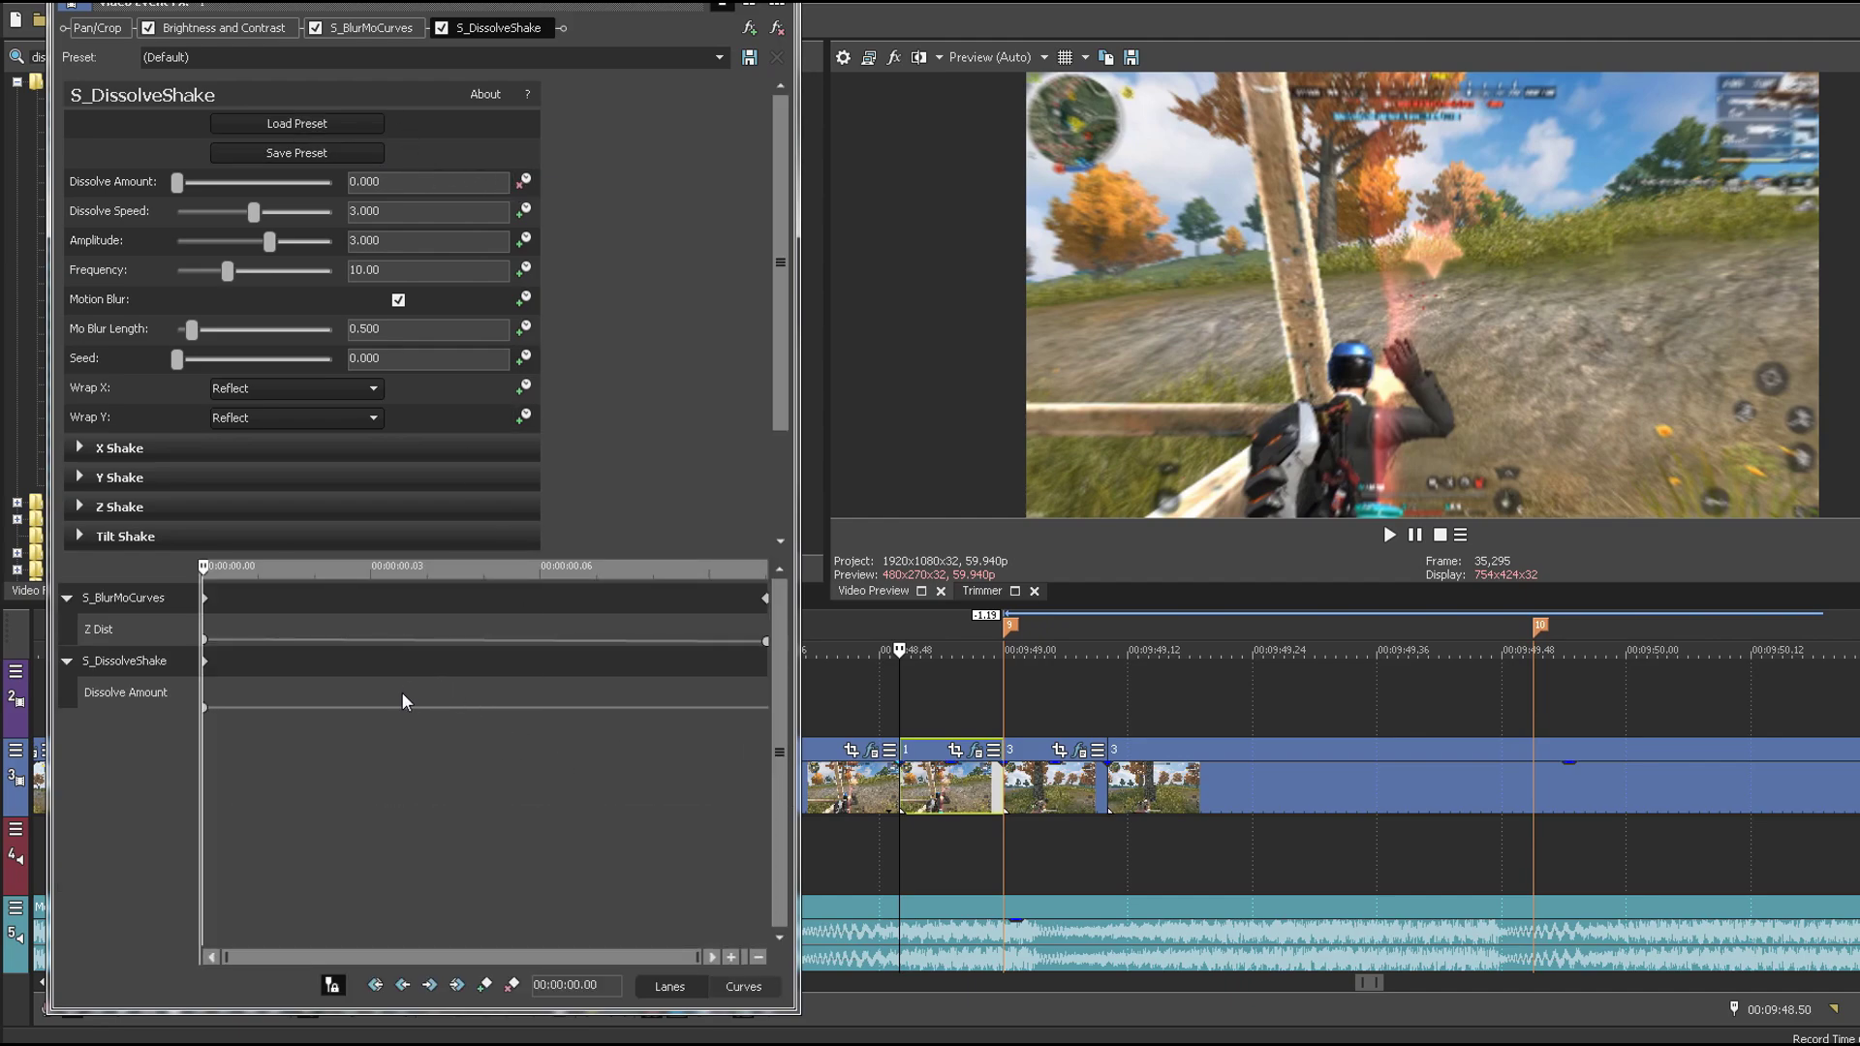
left_click(405, 701)
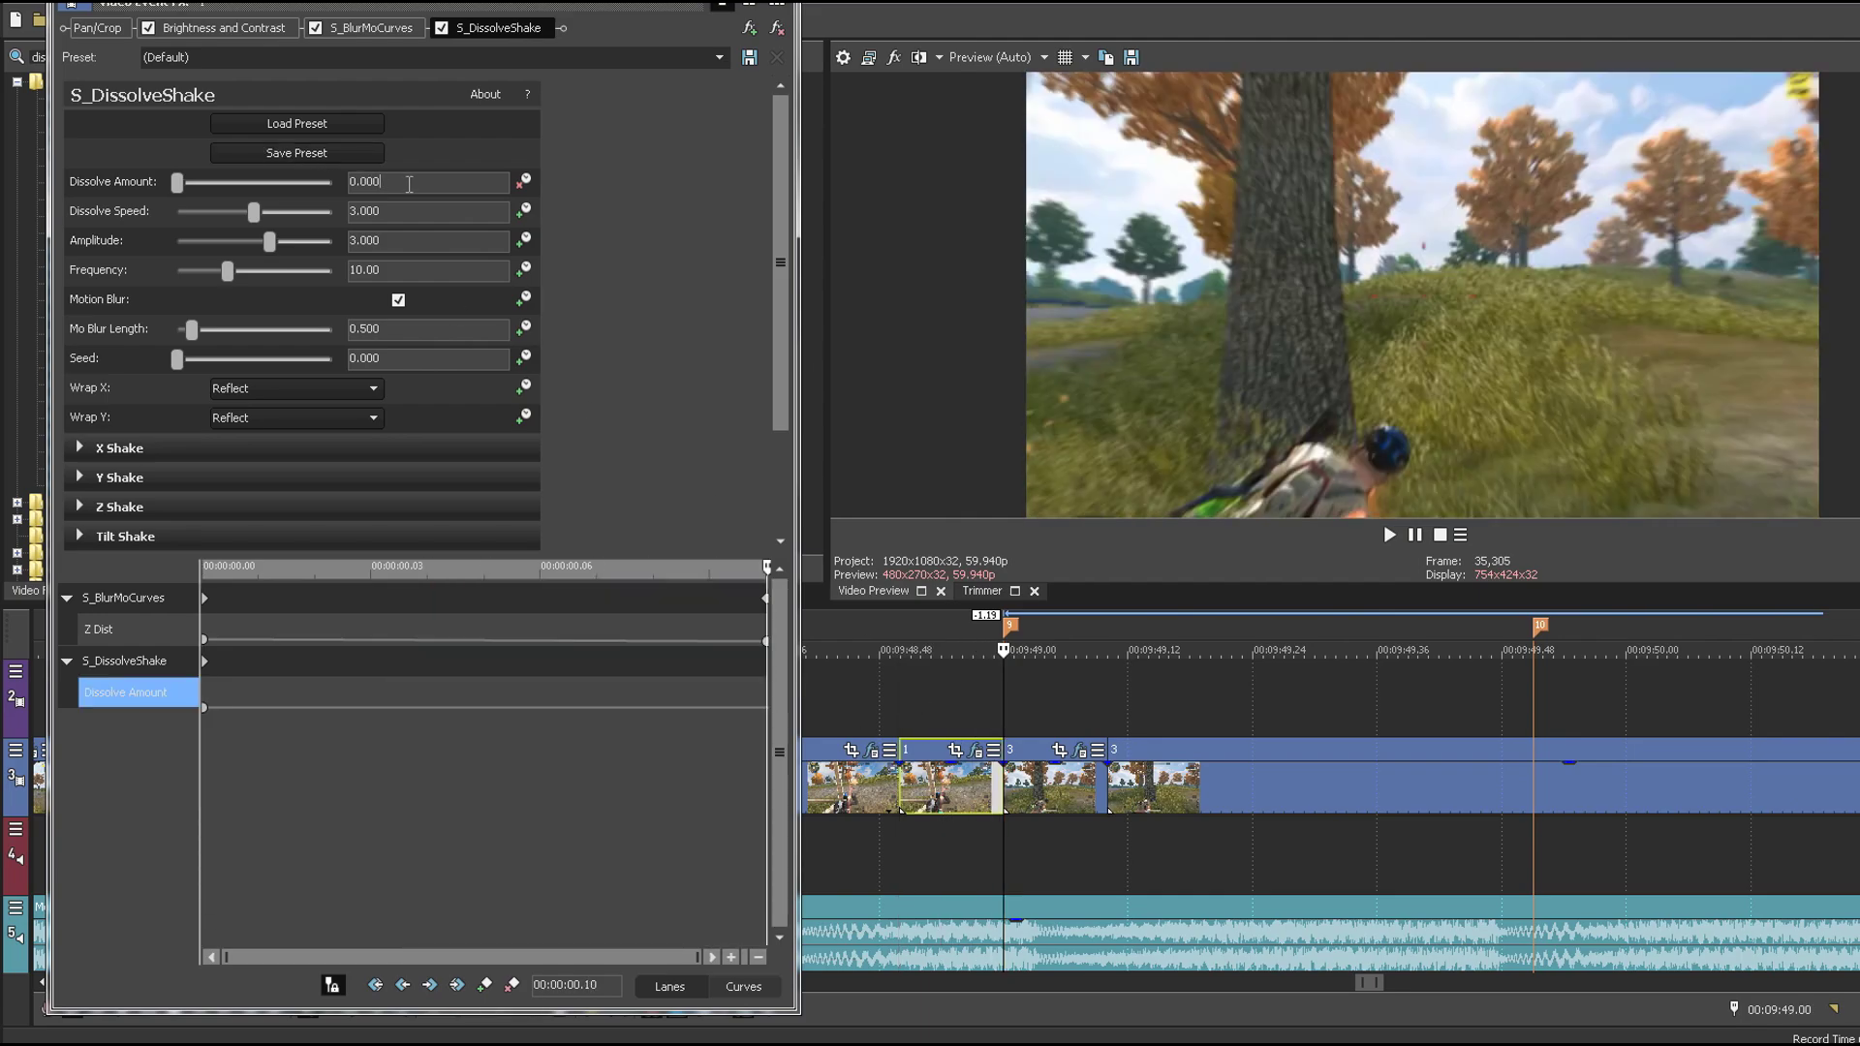
key("Return")
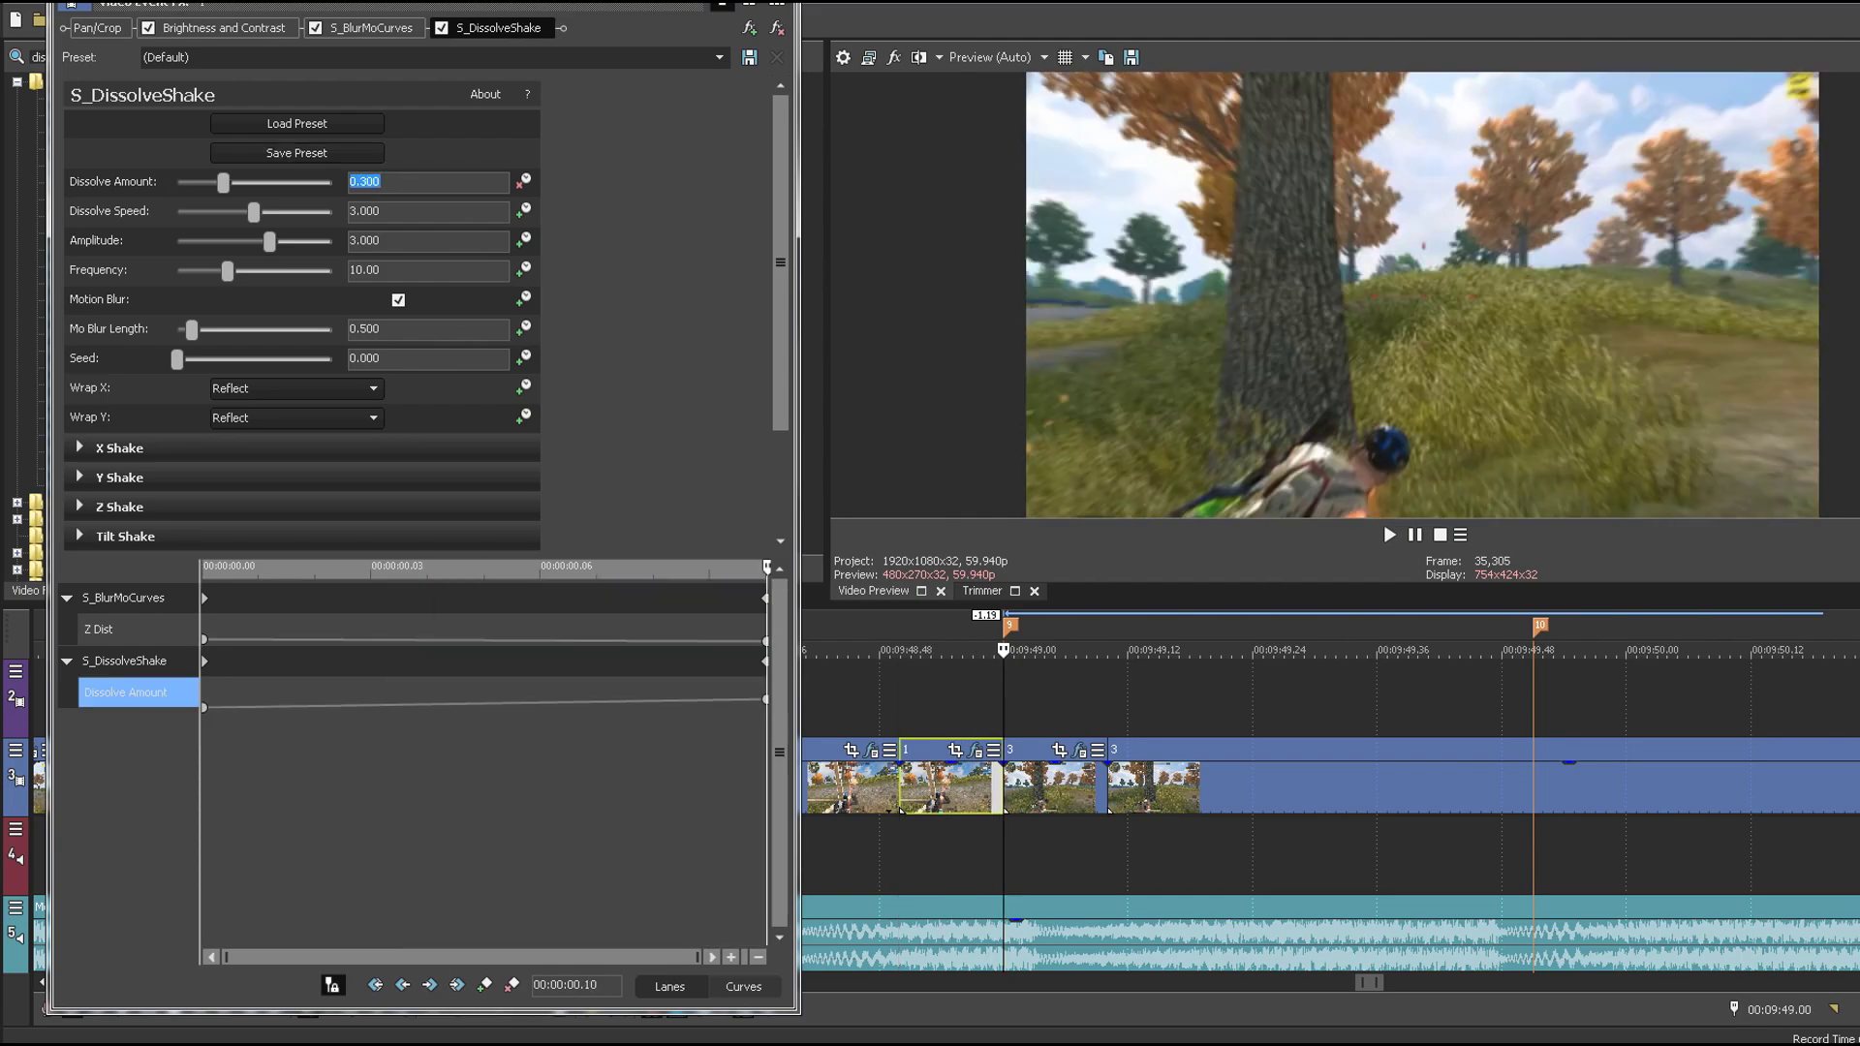
key("alt+F4")
Step: Apply the default S_DissolveShake to the 10-frame clip after marker 9 and set its Dissolve Amount to 0.3
left_click_drag(289, 131, 1146, 809)
left_click_drag(1041, 775, 1041, 775)
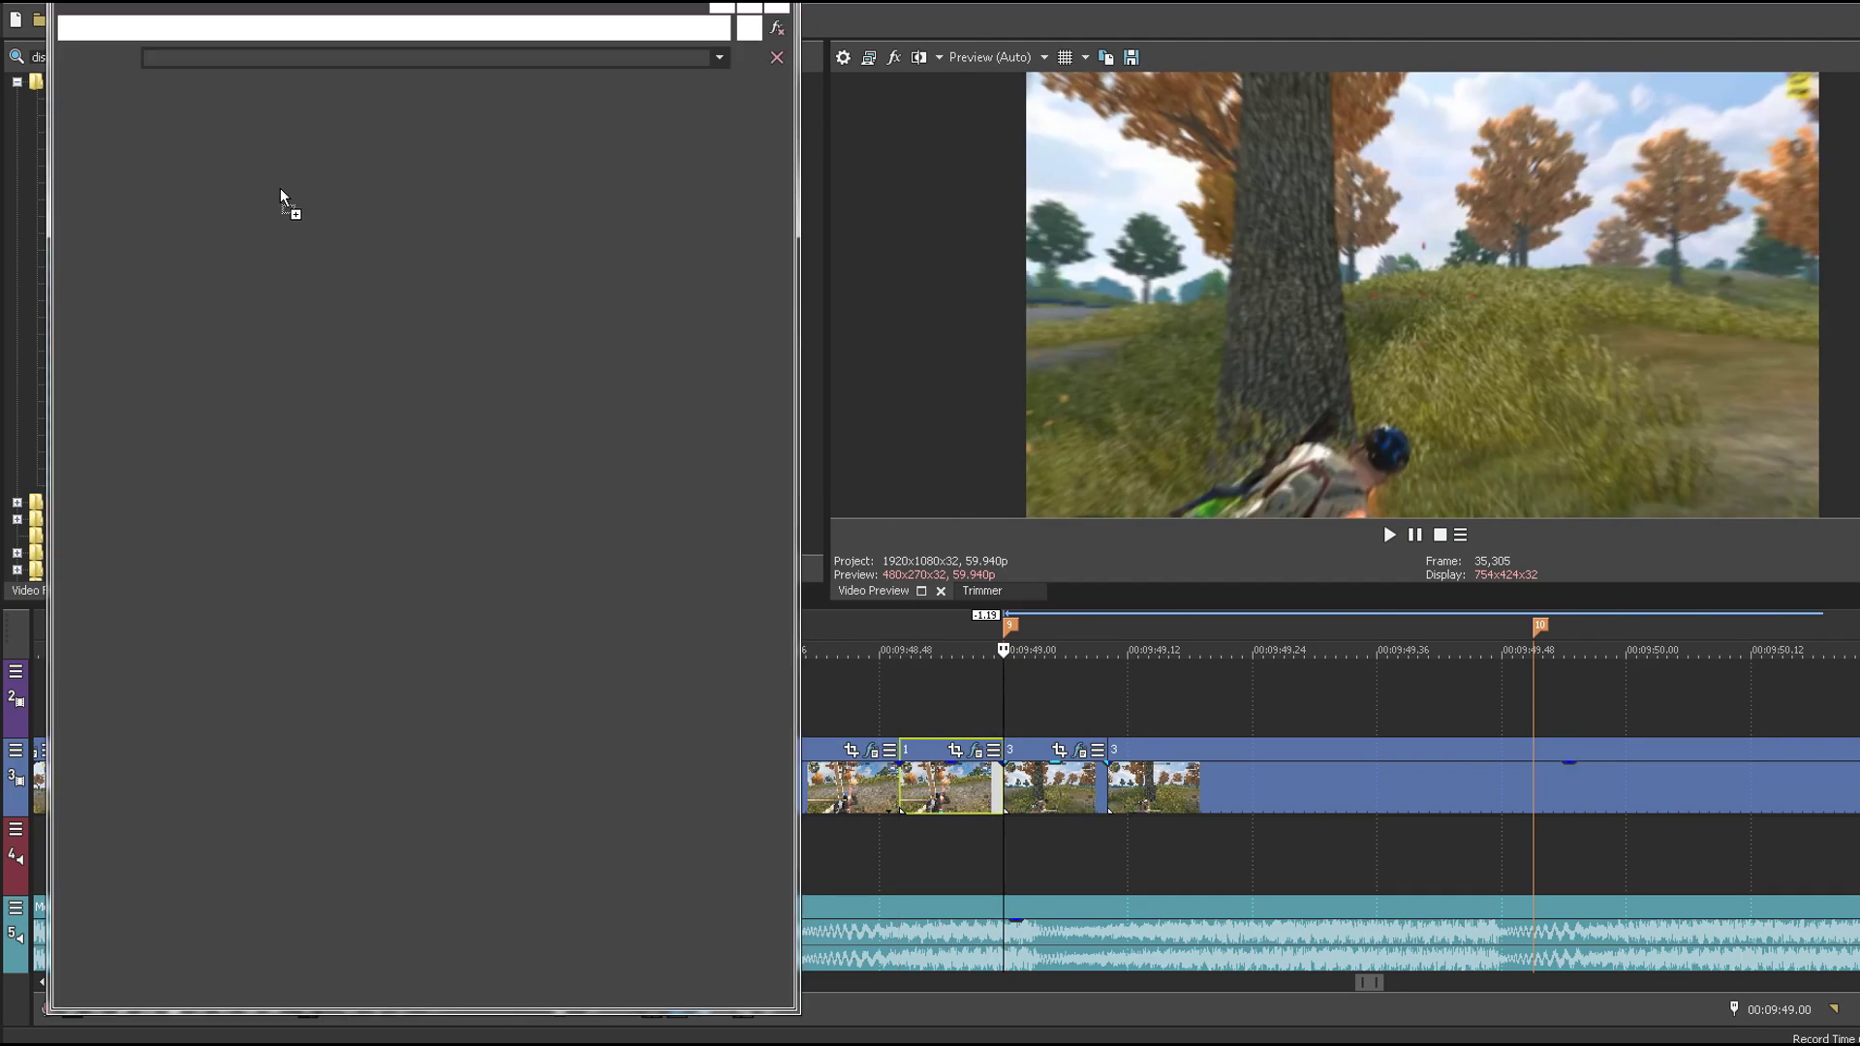
key("BackSpace")
key("BackSpace")
type("3")
key("Return")
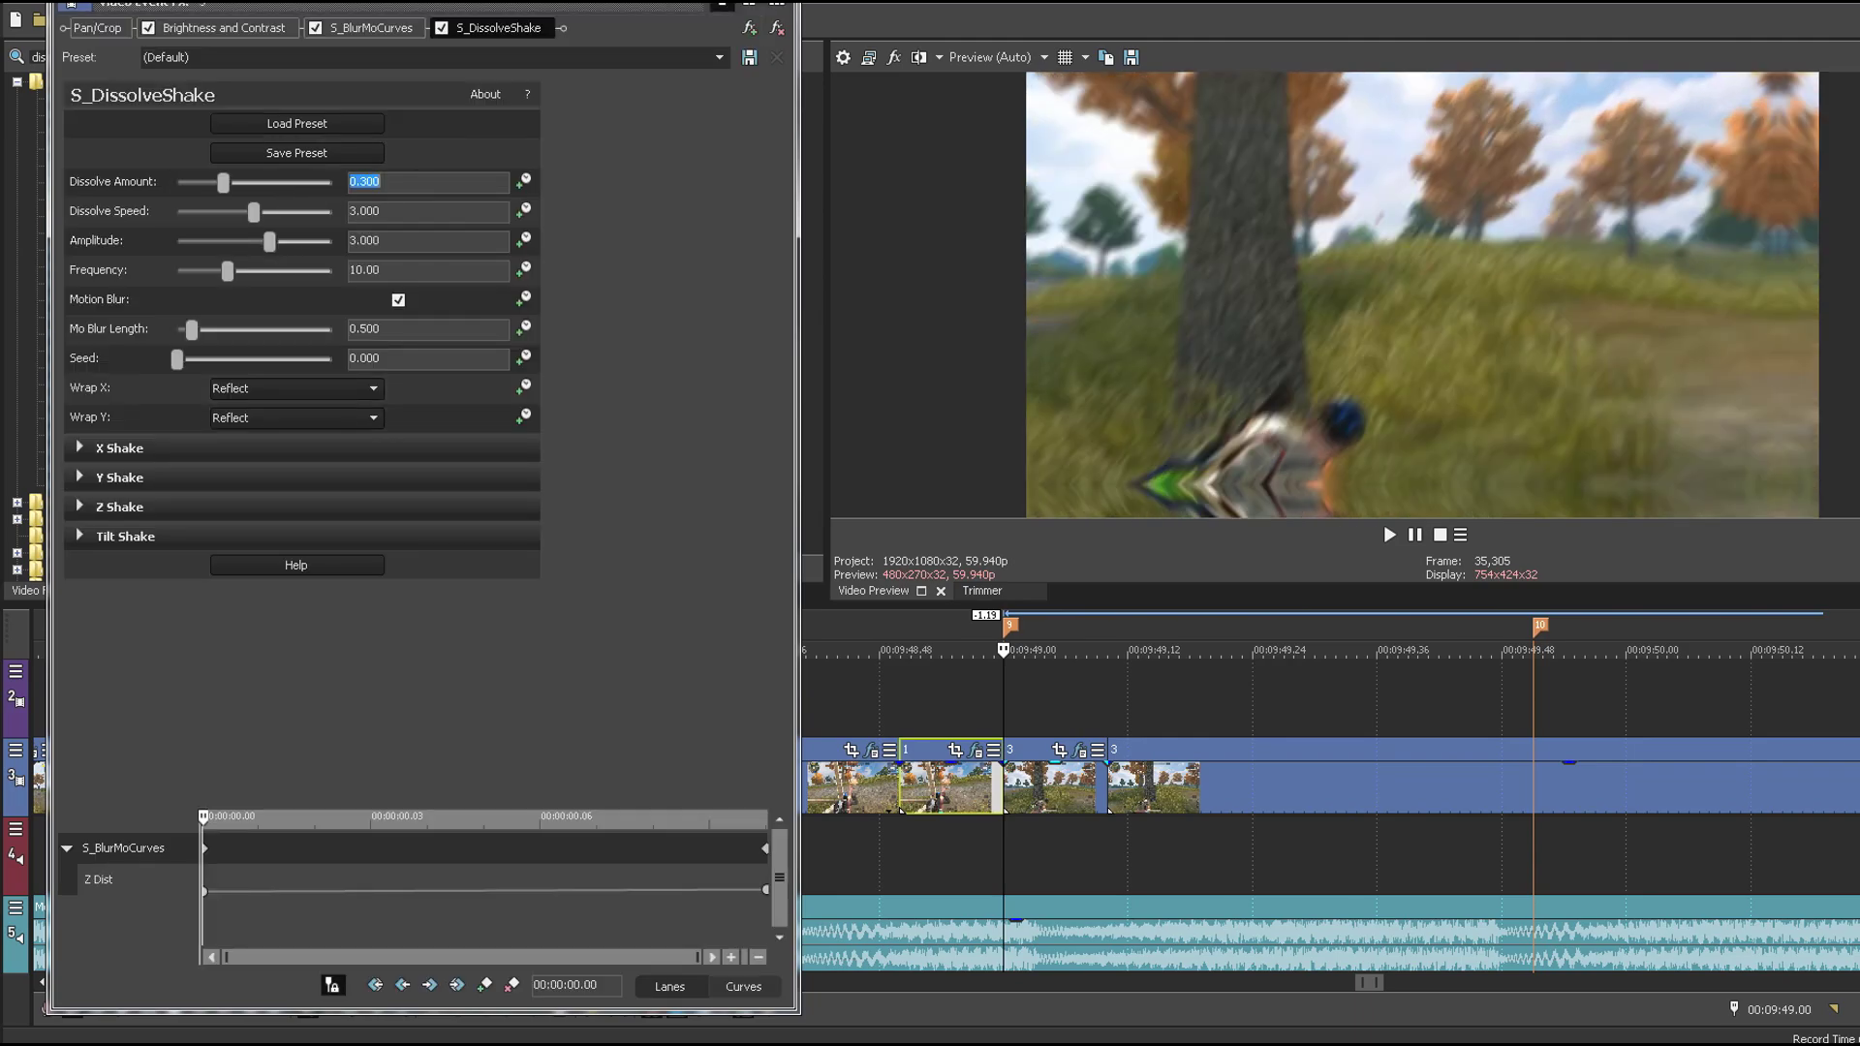
Step: Animate that Dissolve Amount with a keyframe of 0 at the clip's end (10 frames), and close the effect settings
left_click(523, 187)
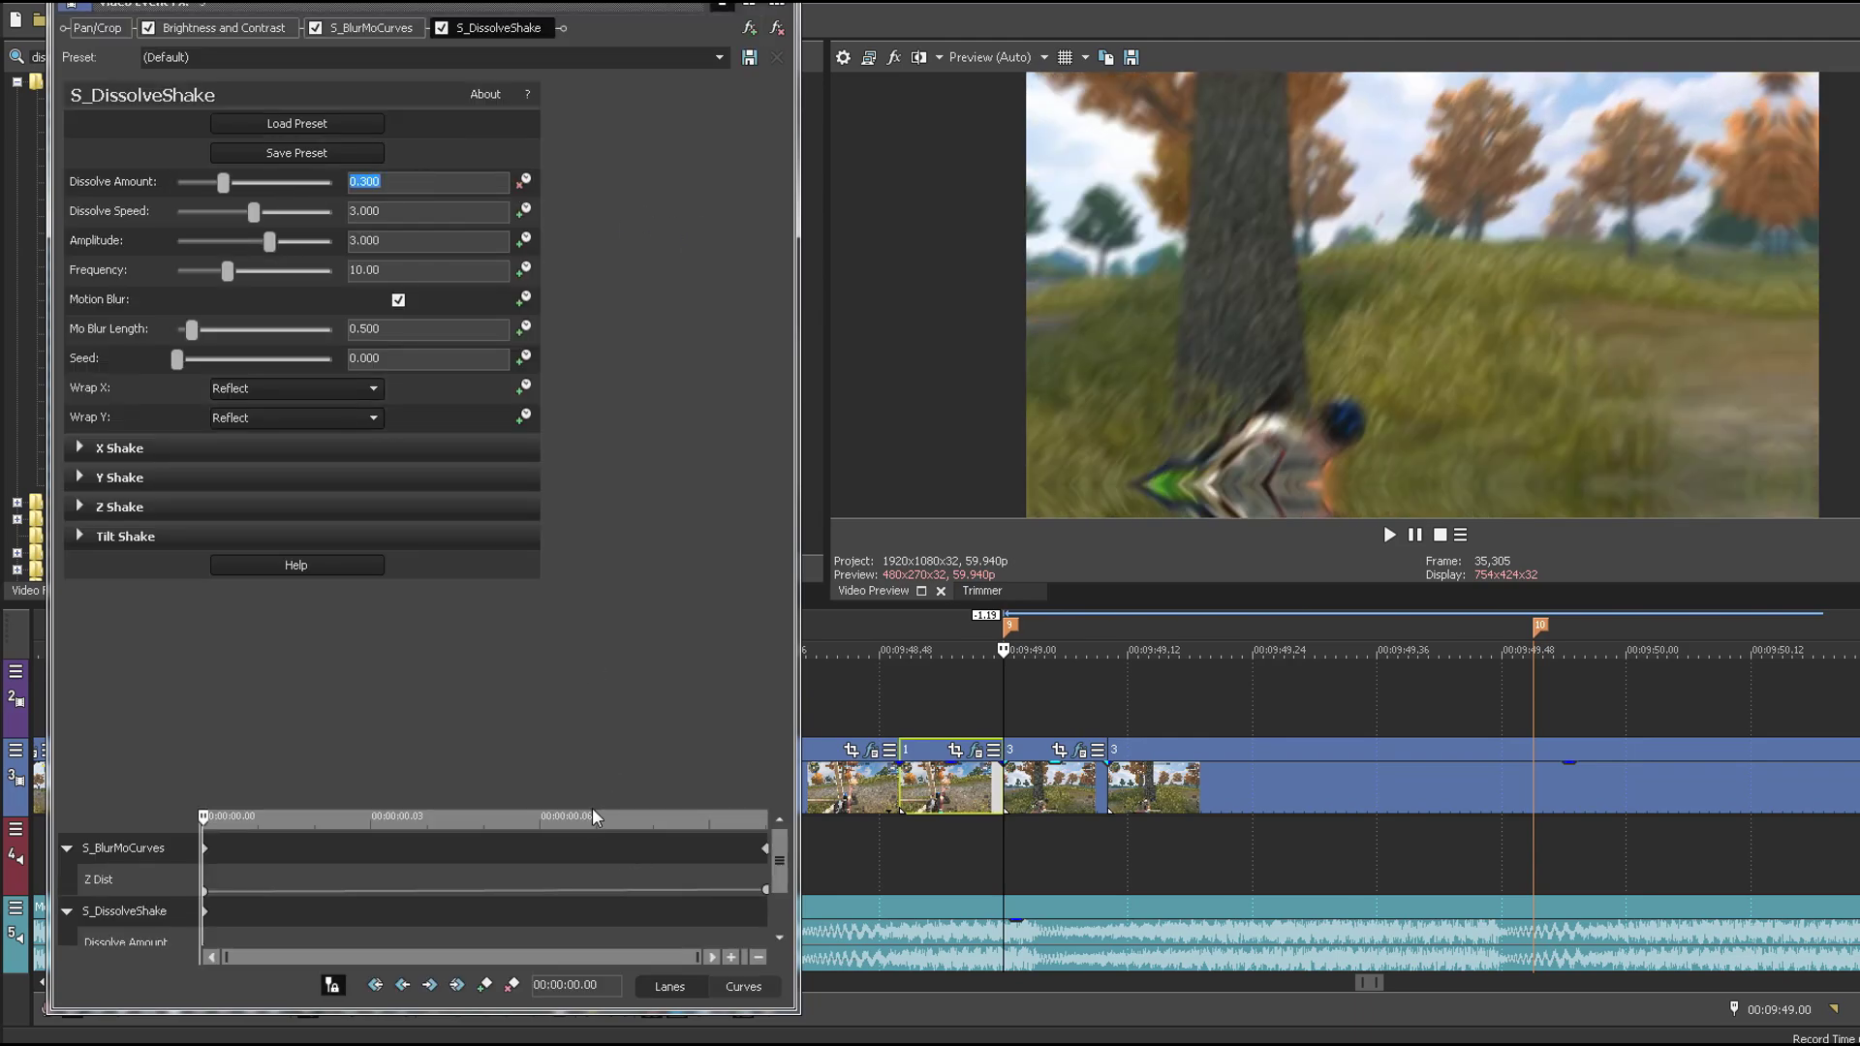
left_click_drag(593, 804, 581, 429)
left_click_drag(370, 678, 1065, 512)
left_click_drag(436, 180, 136, 186)
type("0")
key("Return")
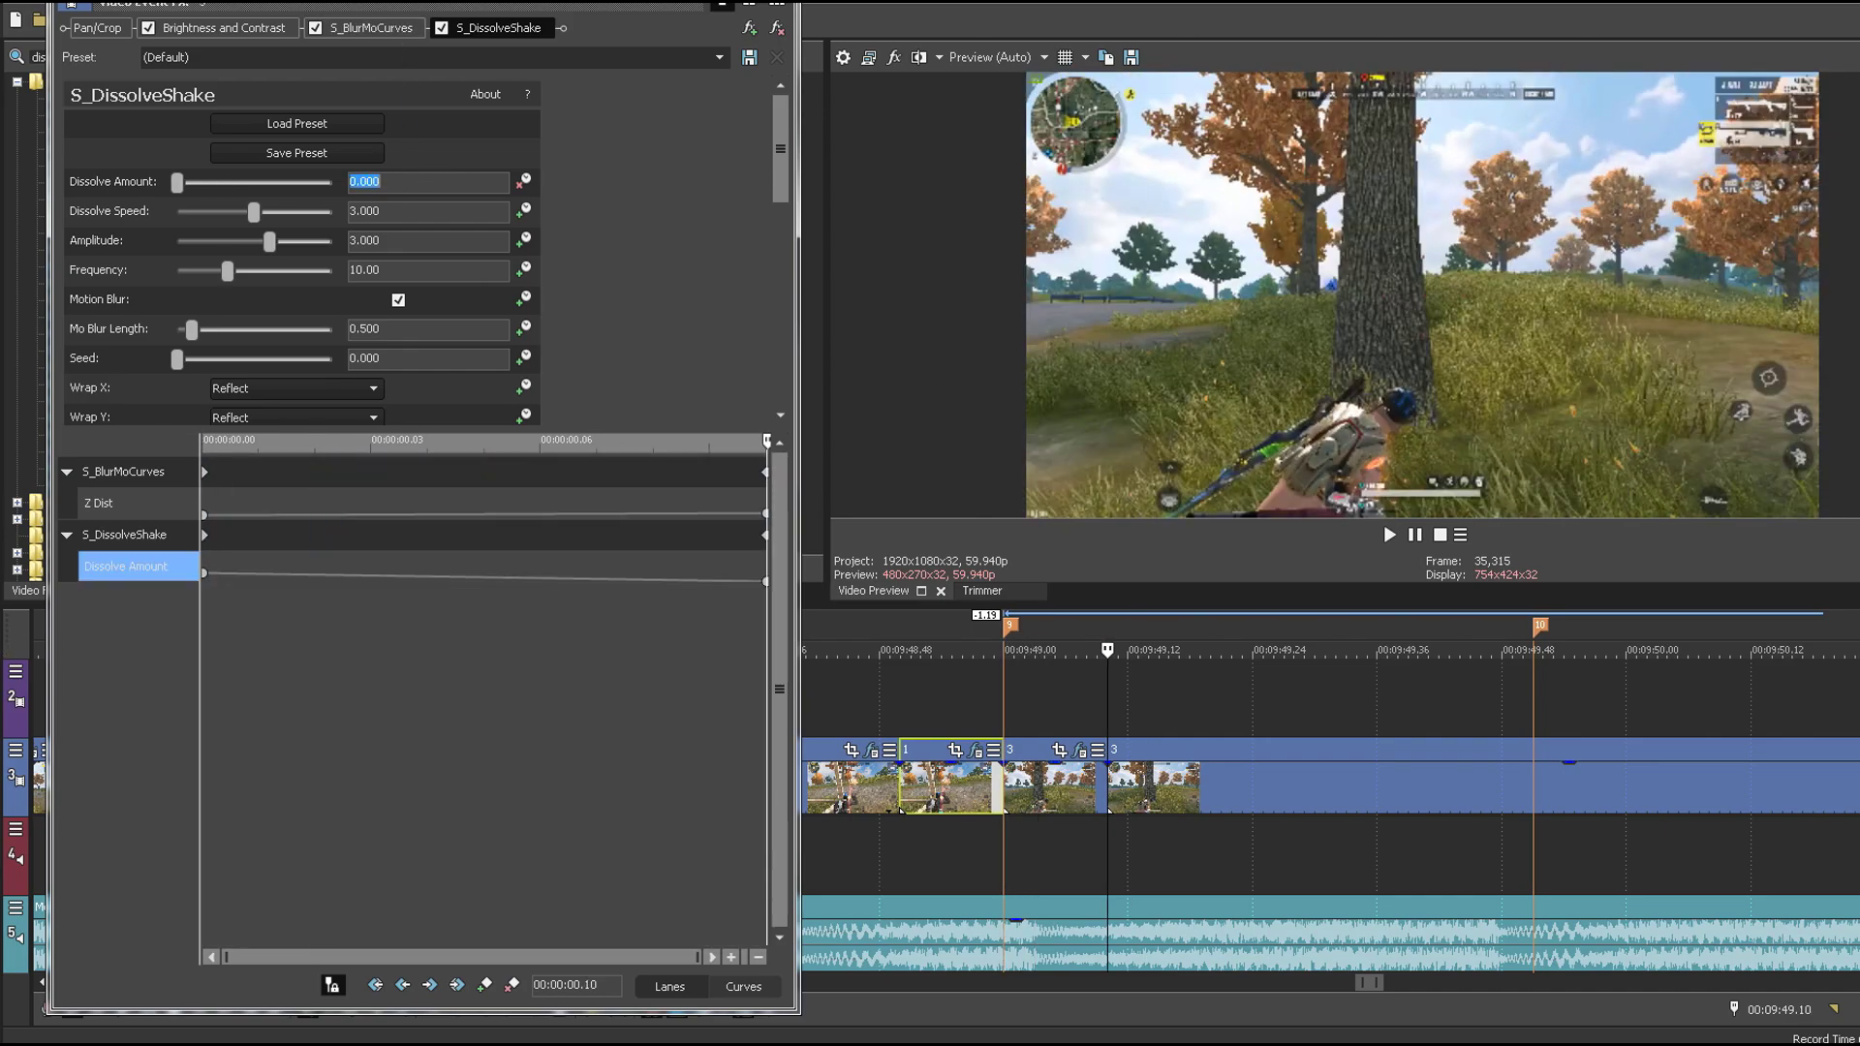
left_click(776, 4)
Step: Play the transition across marker 9 and examine the shake and zoom frame by frame
left_click(847, 806)
key("space")
key("space")
key("space")
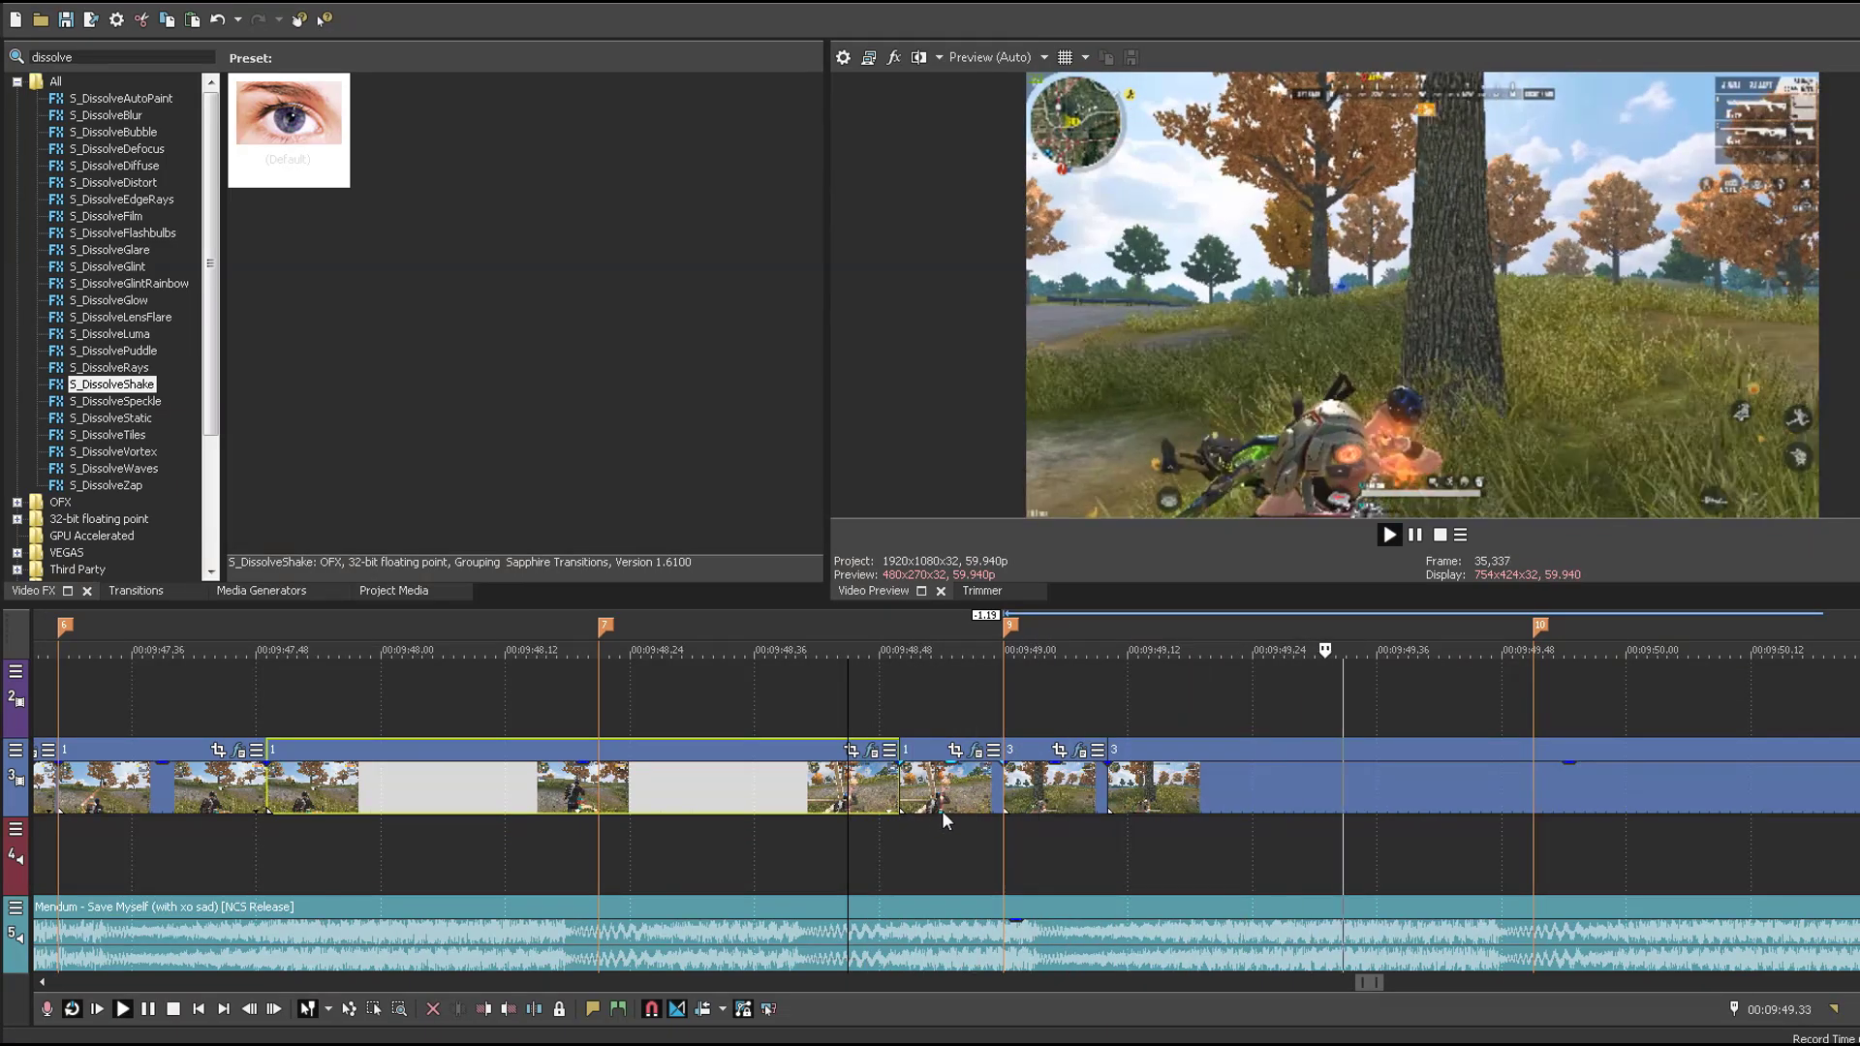
left_click(908, 800)
key("space")
key("Right")
key("Right")
key("Right")
key("Right")
key("Right")
key("Right")
key("Right")
key("Right")
key("Right")
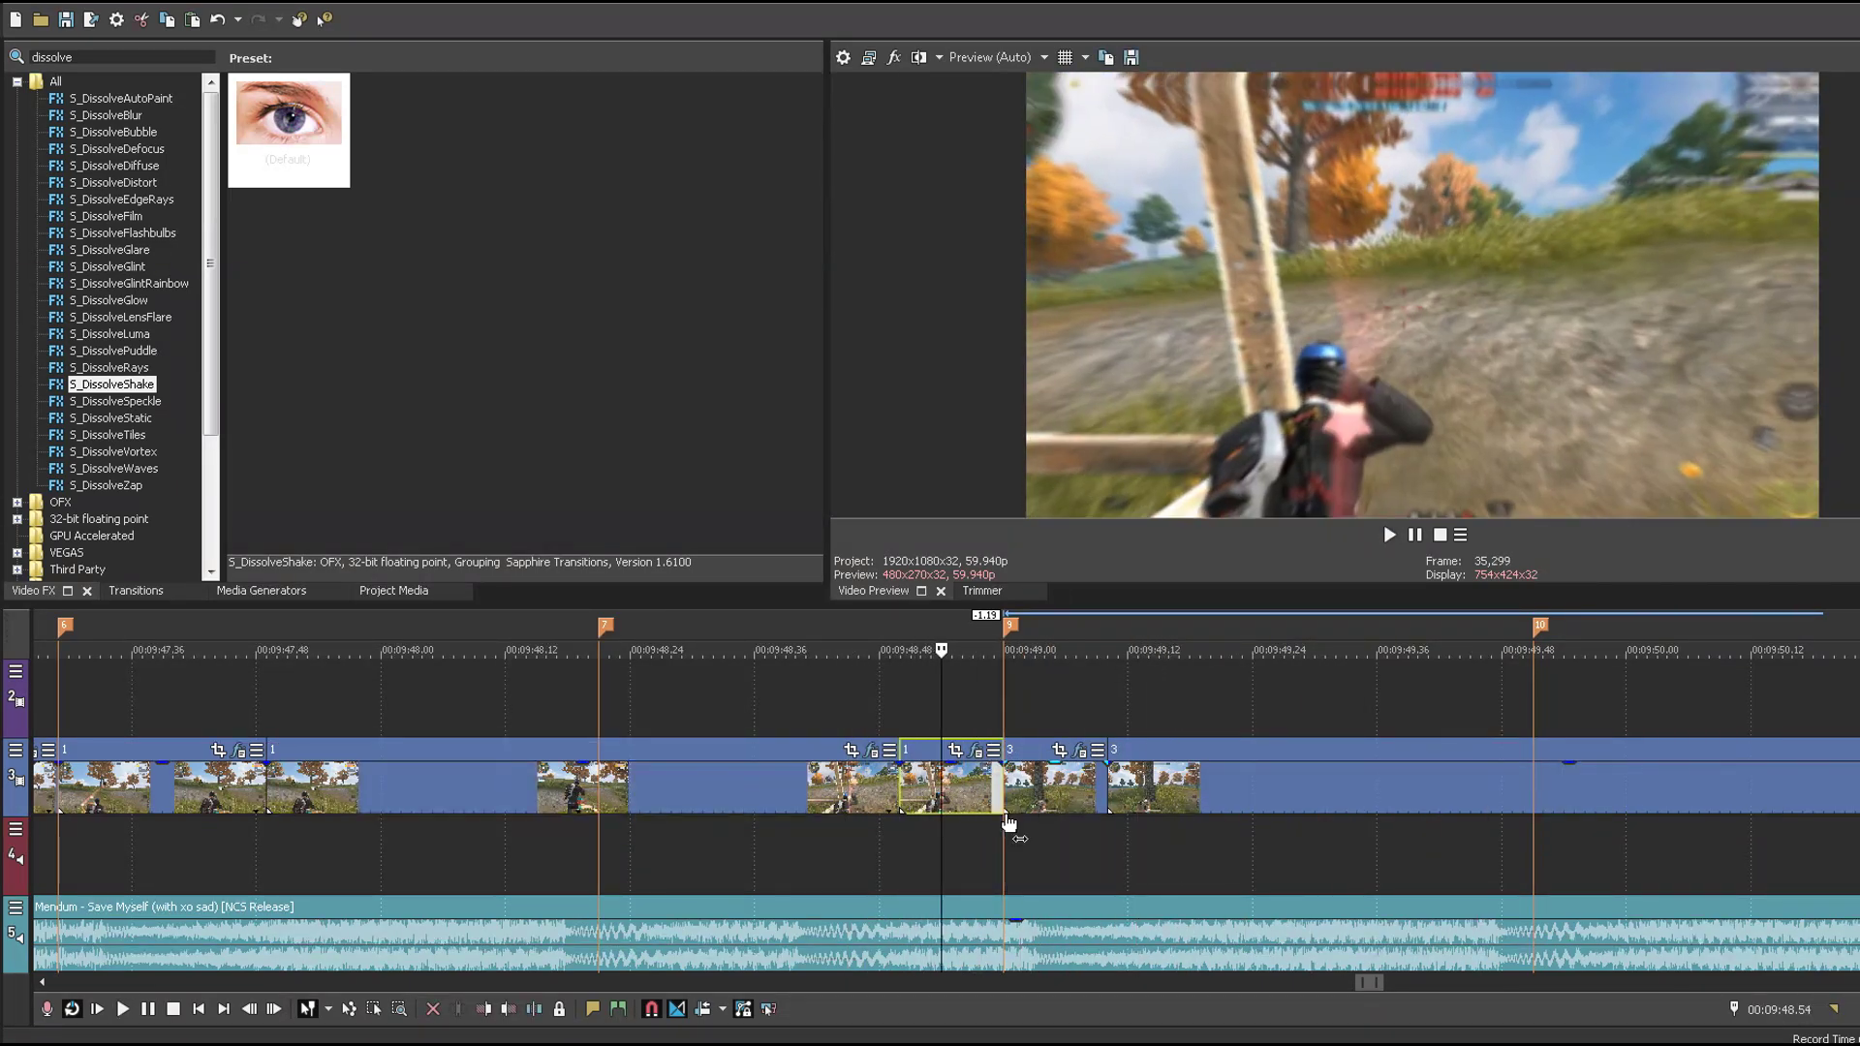
key("Right")
key("Right")
key("Right")
key("Right")
key("Right")
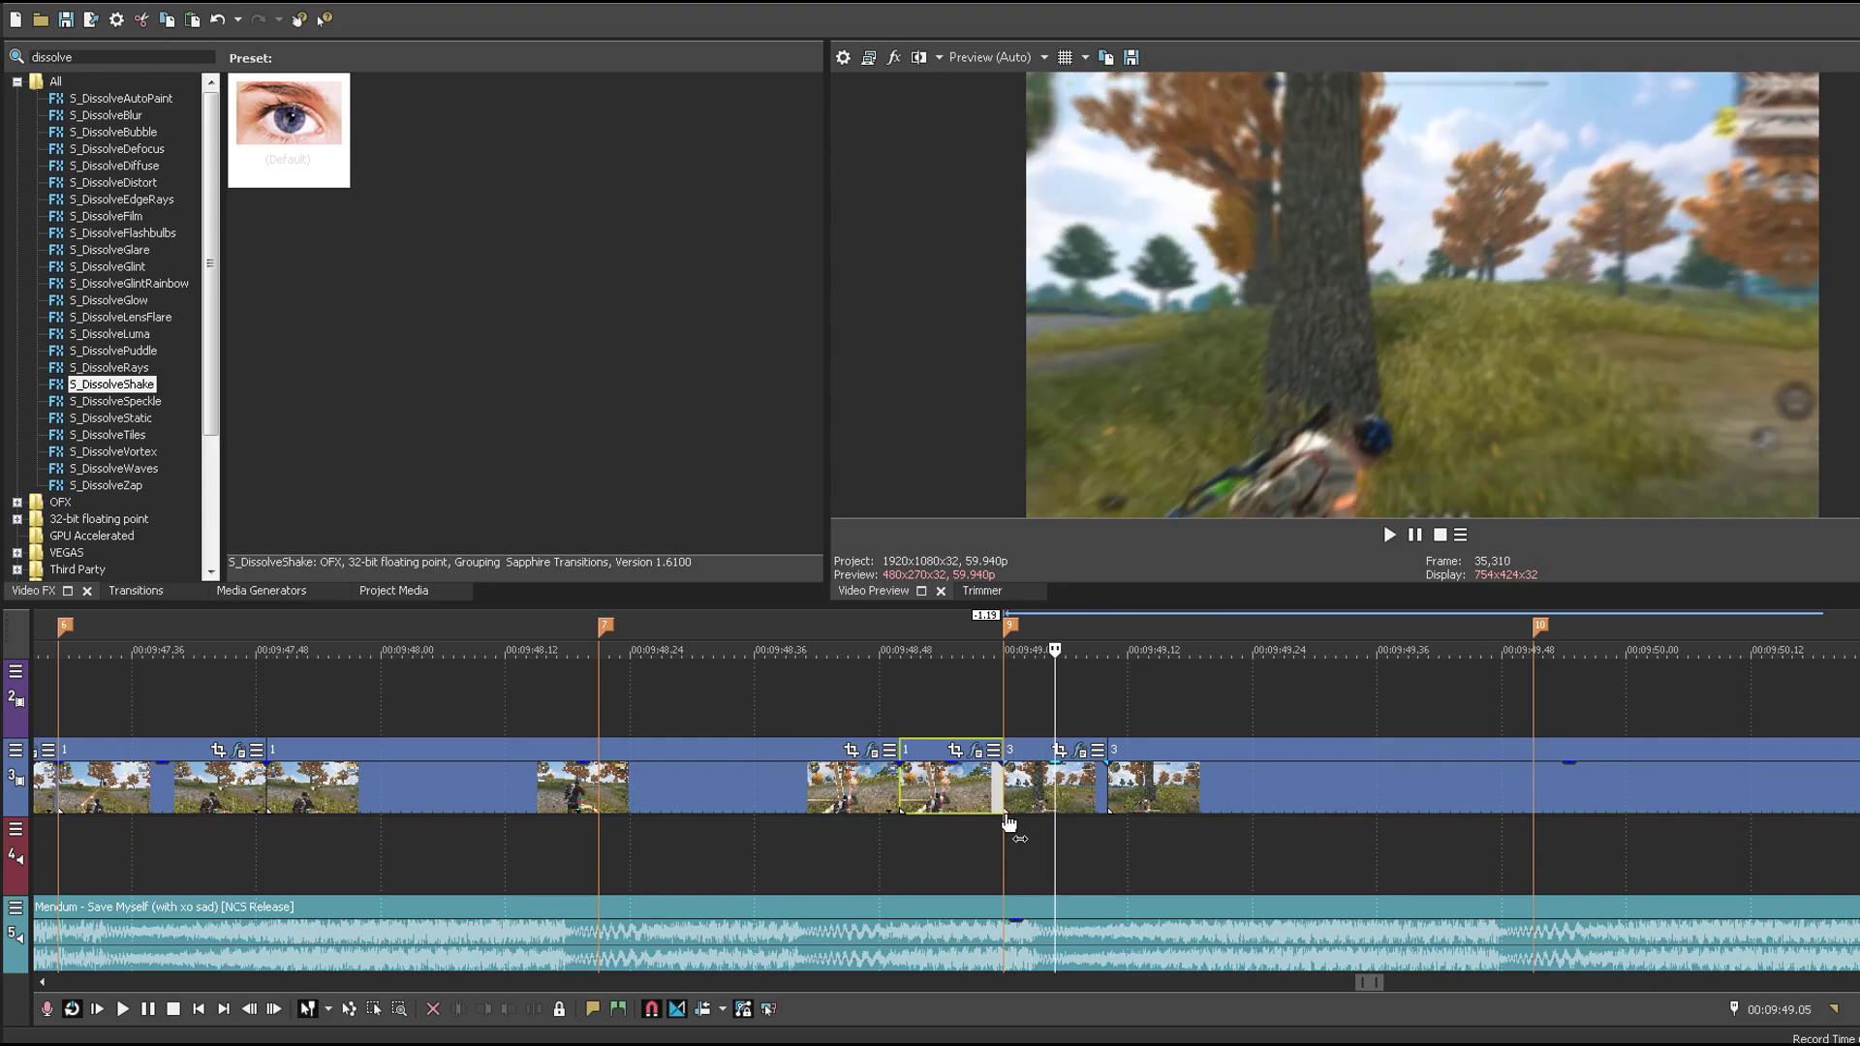
Step: Set the ending Dissolve Amount keyframe of S_DissolveShake to 0.2 on the 10-frame clip before marker 9
left_click(981, 778)
left_click(975, 751)
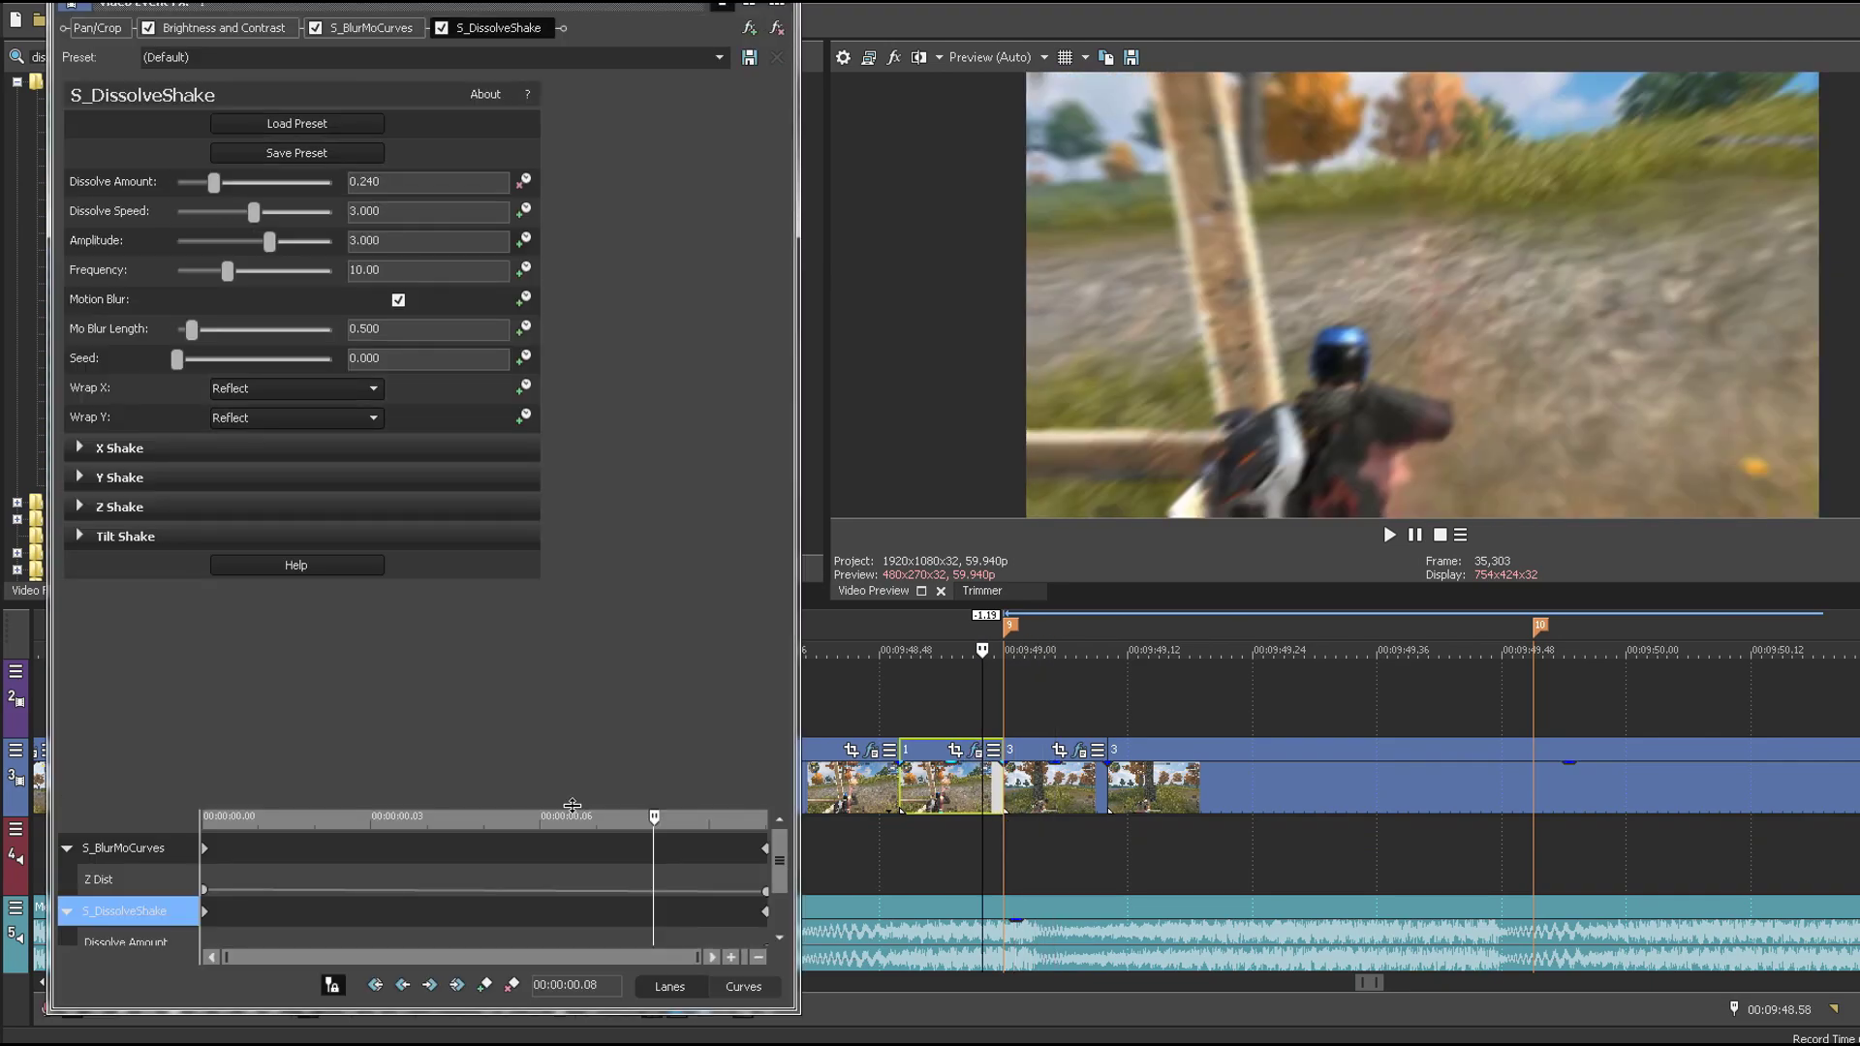
left_click_drag(573, 806, 600, 423)
left_click_drag(483, 593, 824, 588)
left_click_drag(453, 181, 1, 122)
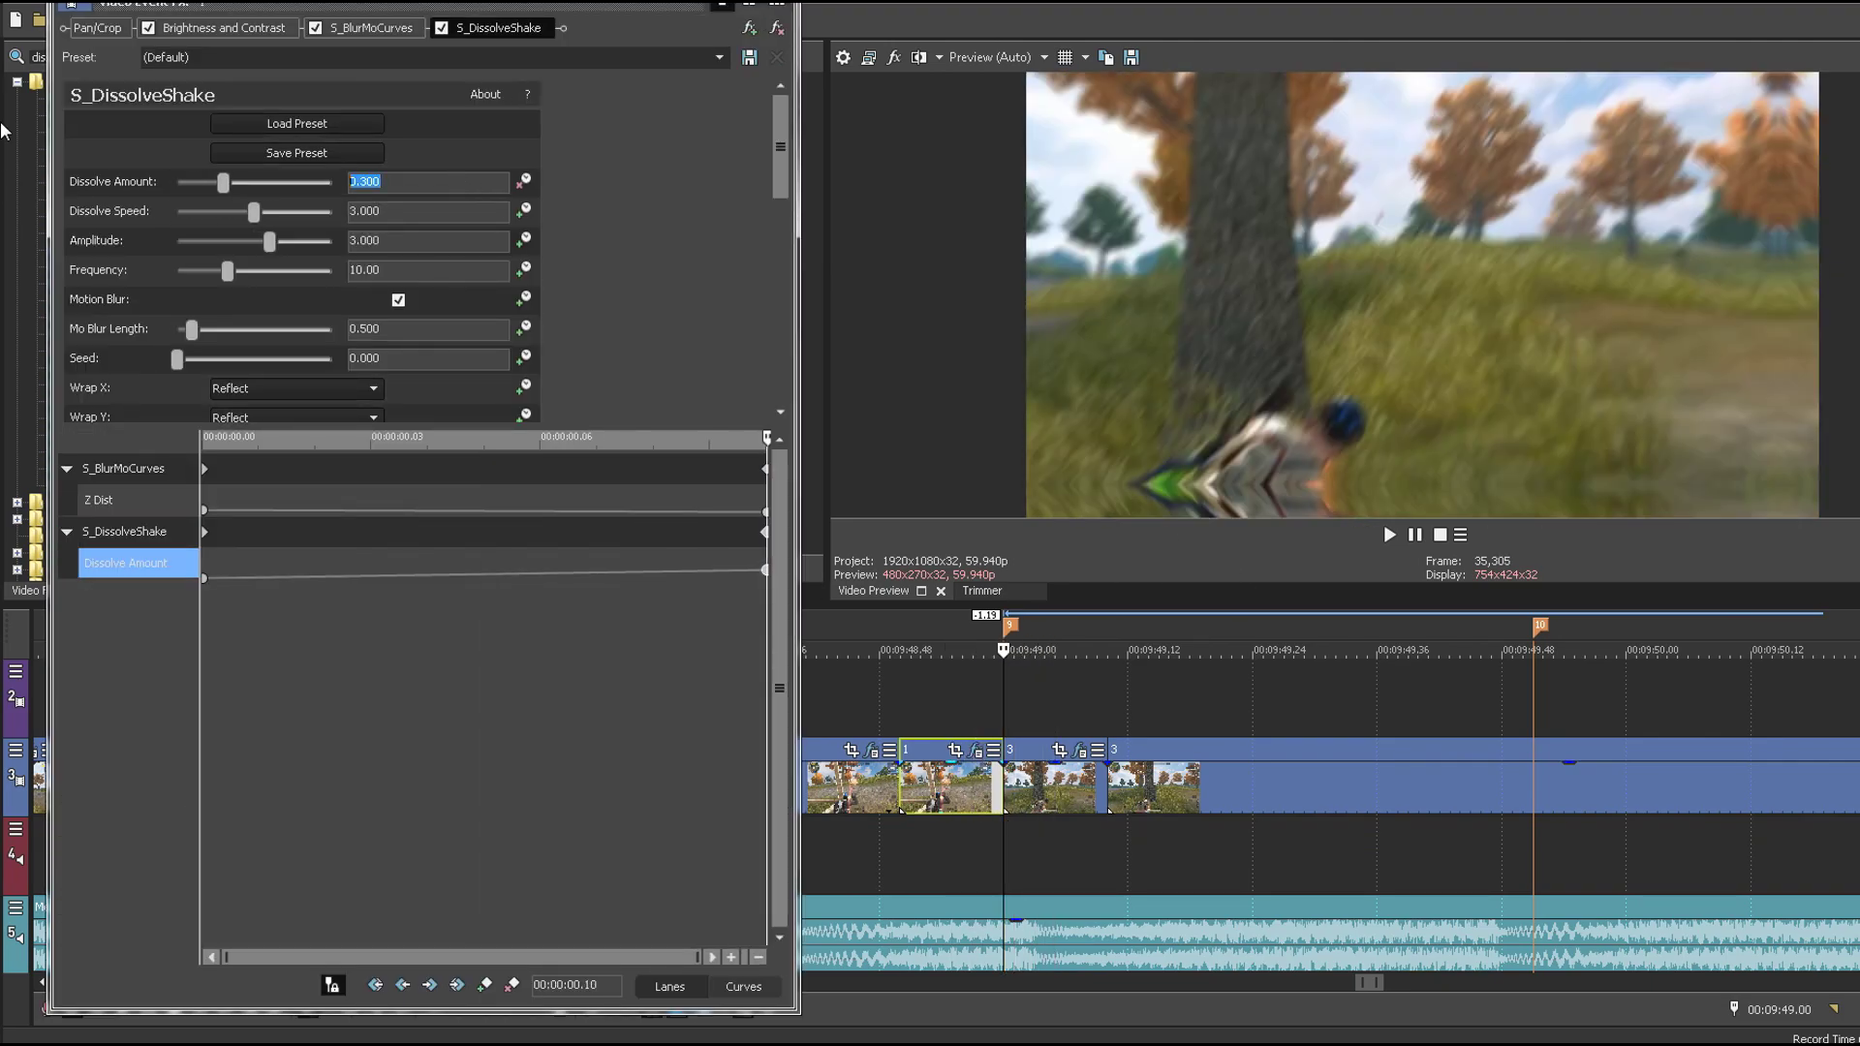
type("0.")
type("2")
key("Return")
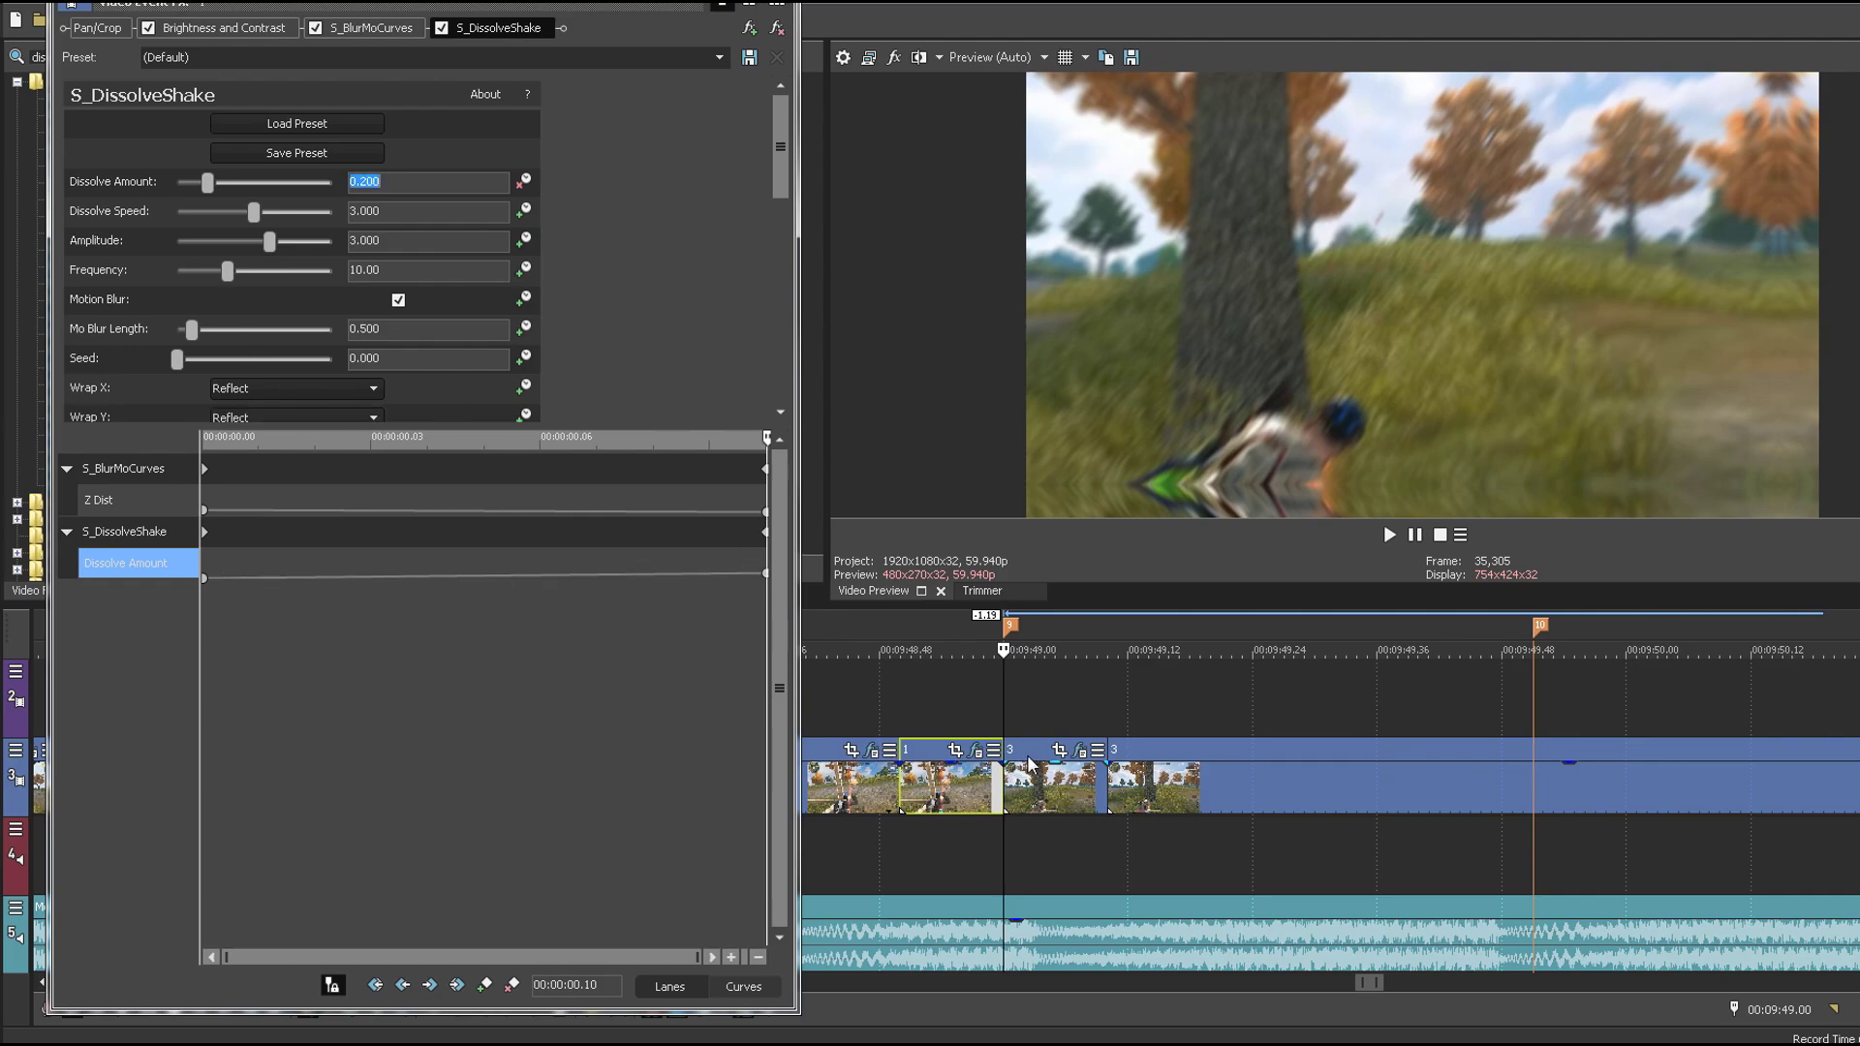
Step: Set the starting Dissolve Amount keyframe of S_DissolveShake to 0.2 on the 10-frame clip after marker 9 and play the transition
left_click(1080, 753)
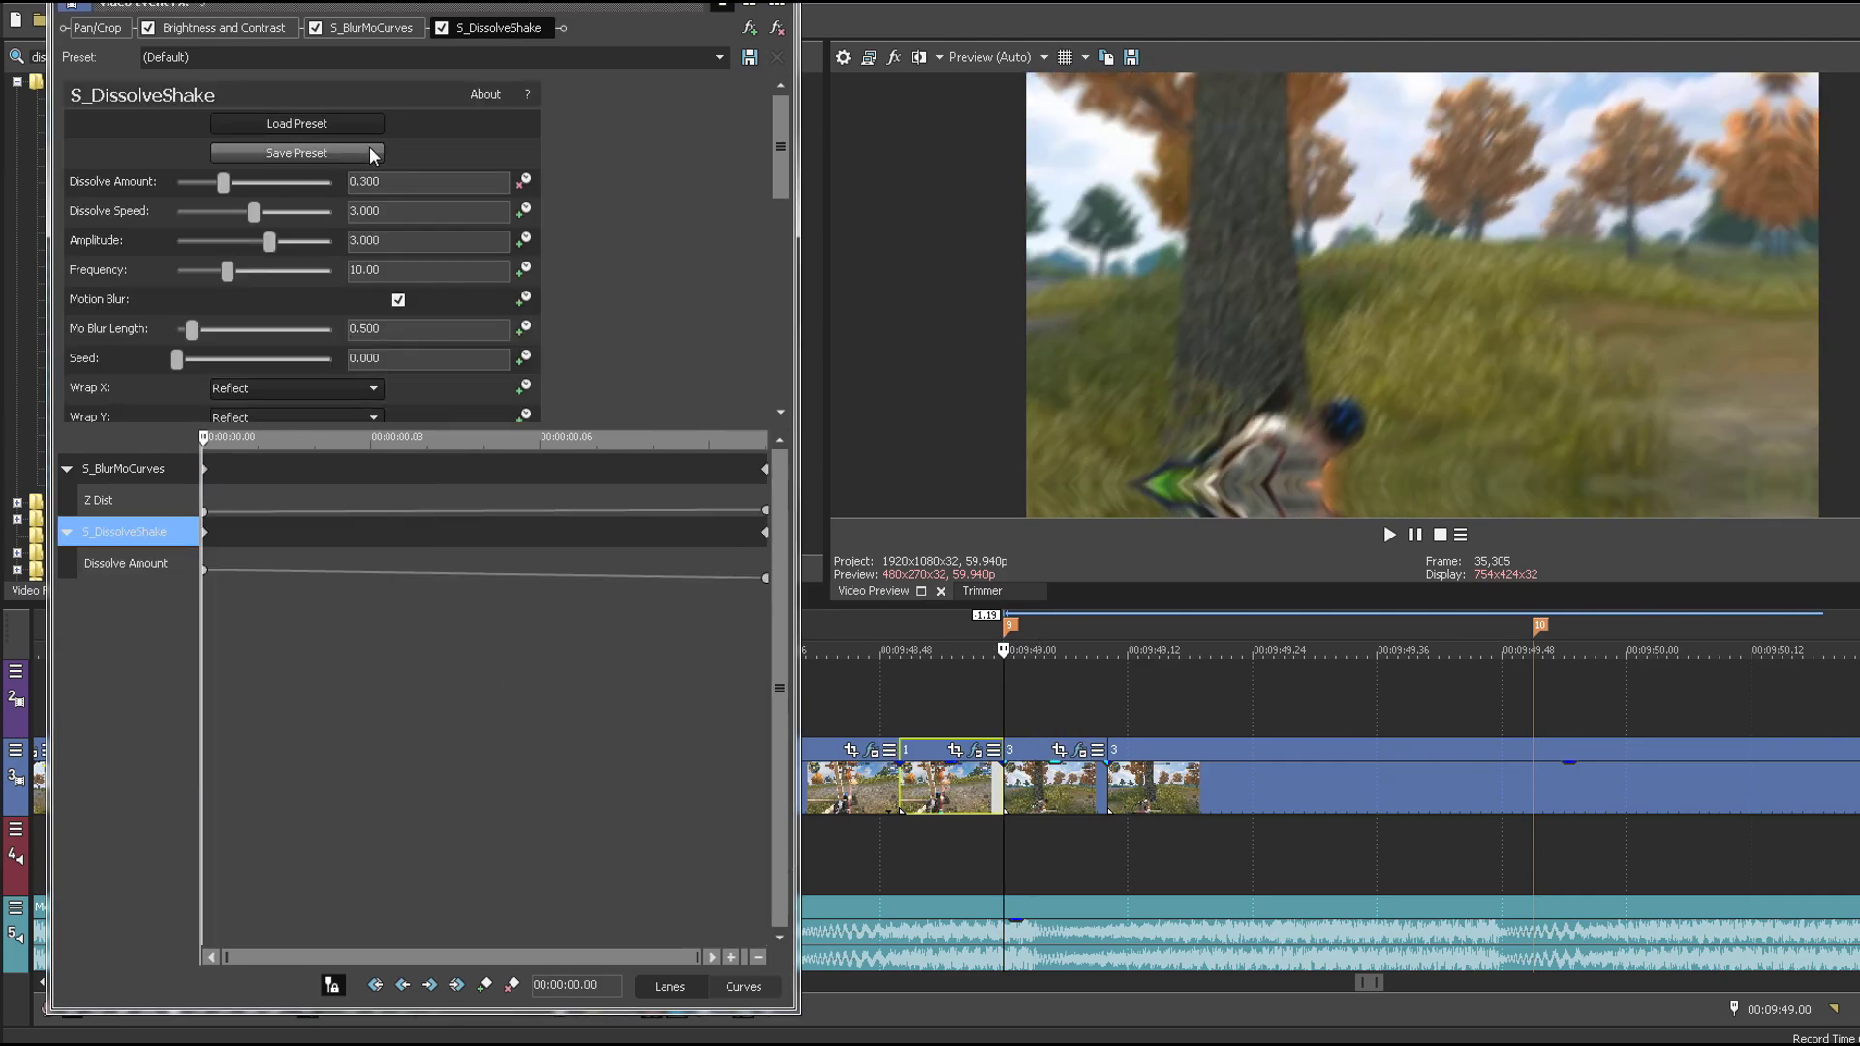
left_click(410, 181)
type("0.")
type("2")
key("Return")
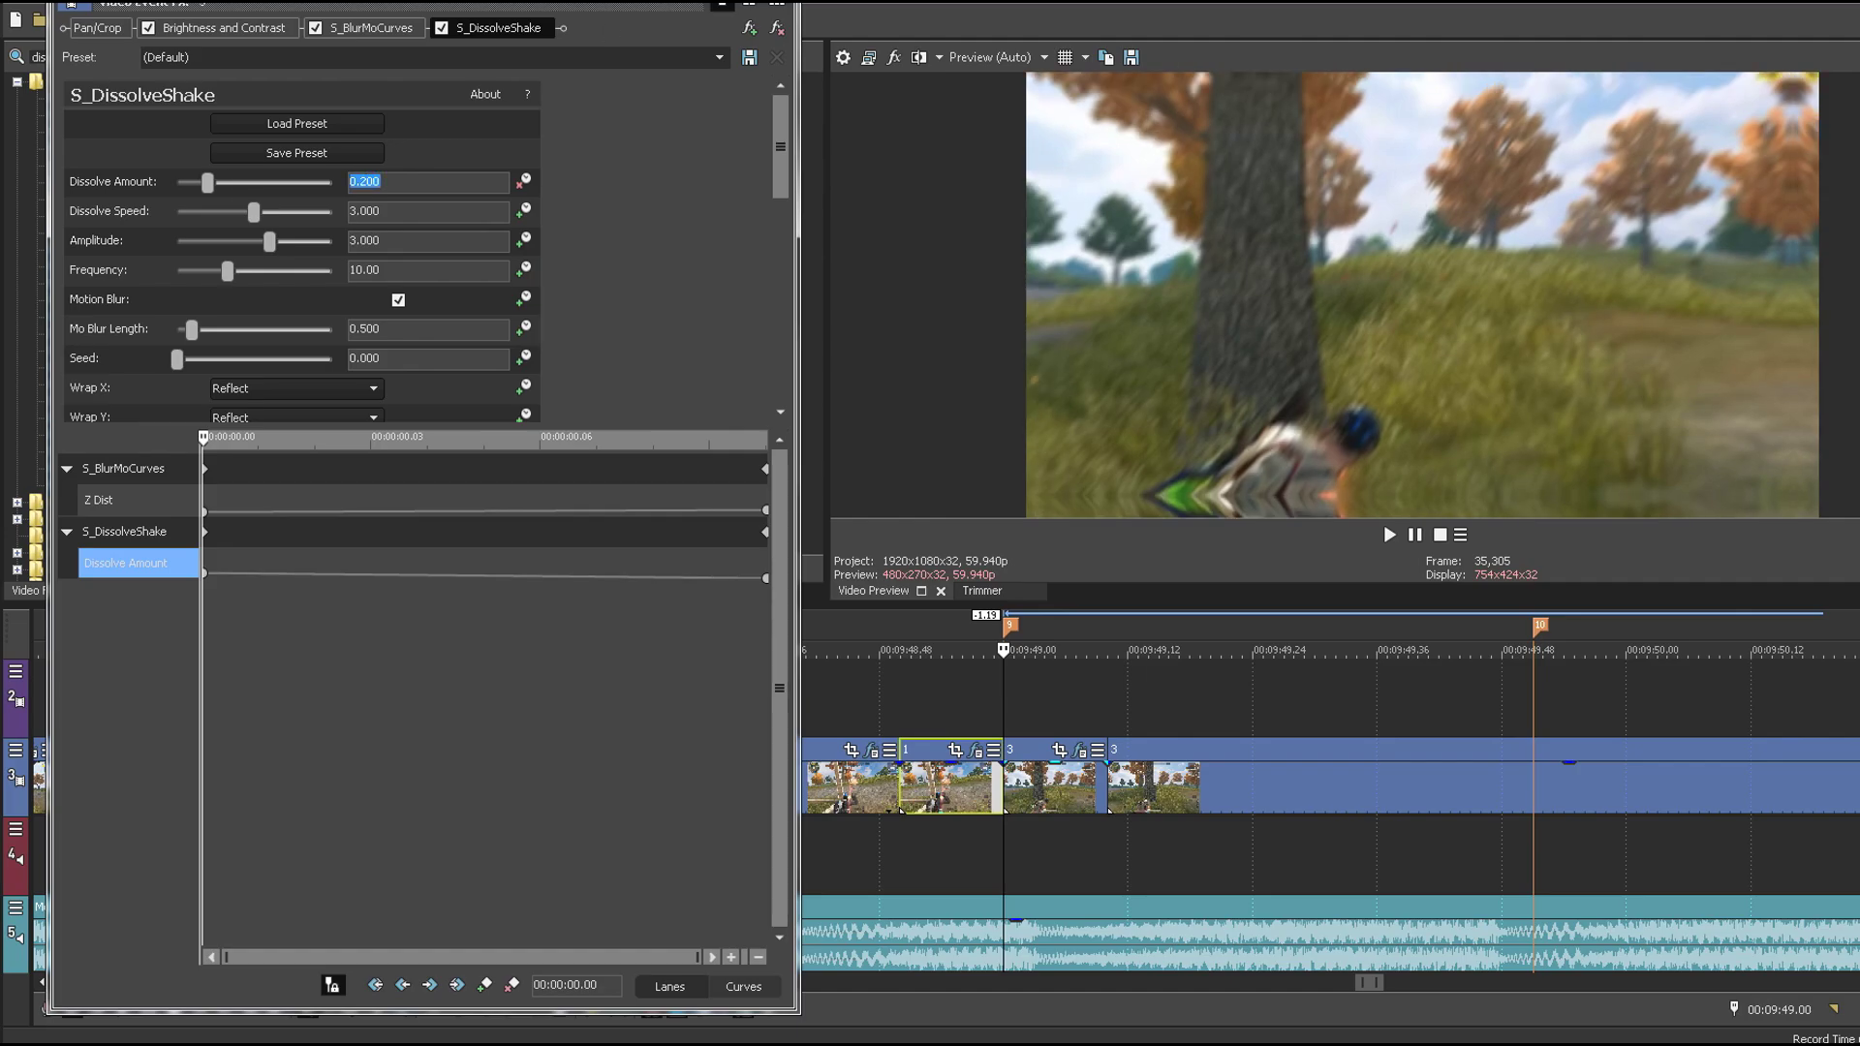
left_click(776, 5)
left_click(733, 800)
key("space")
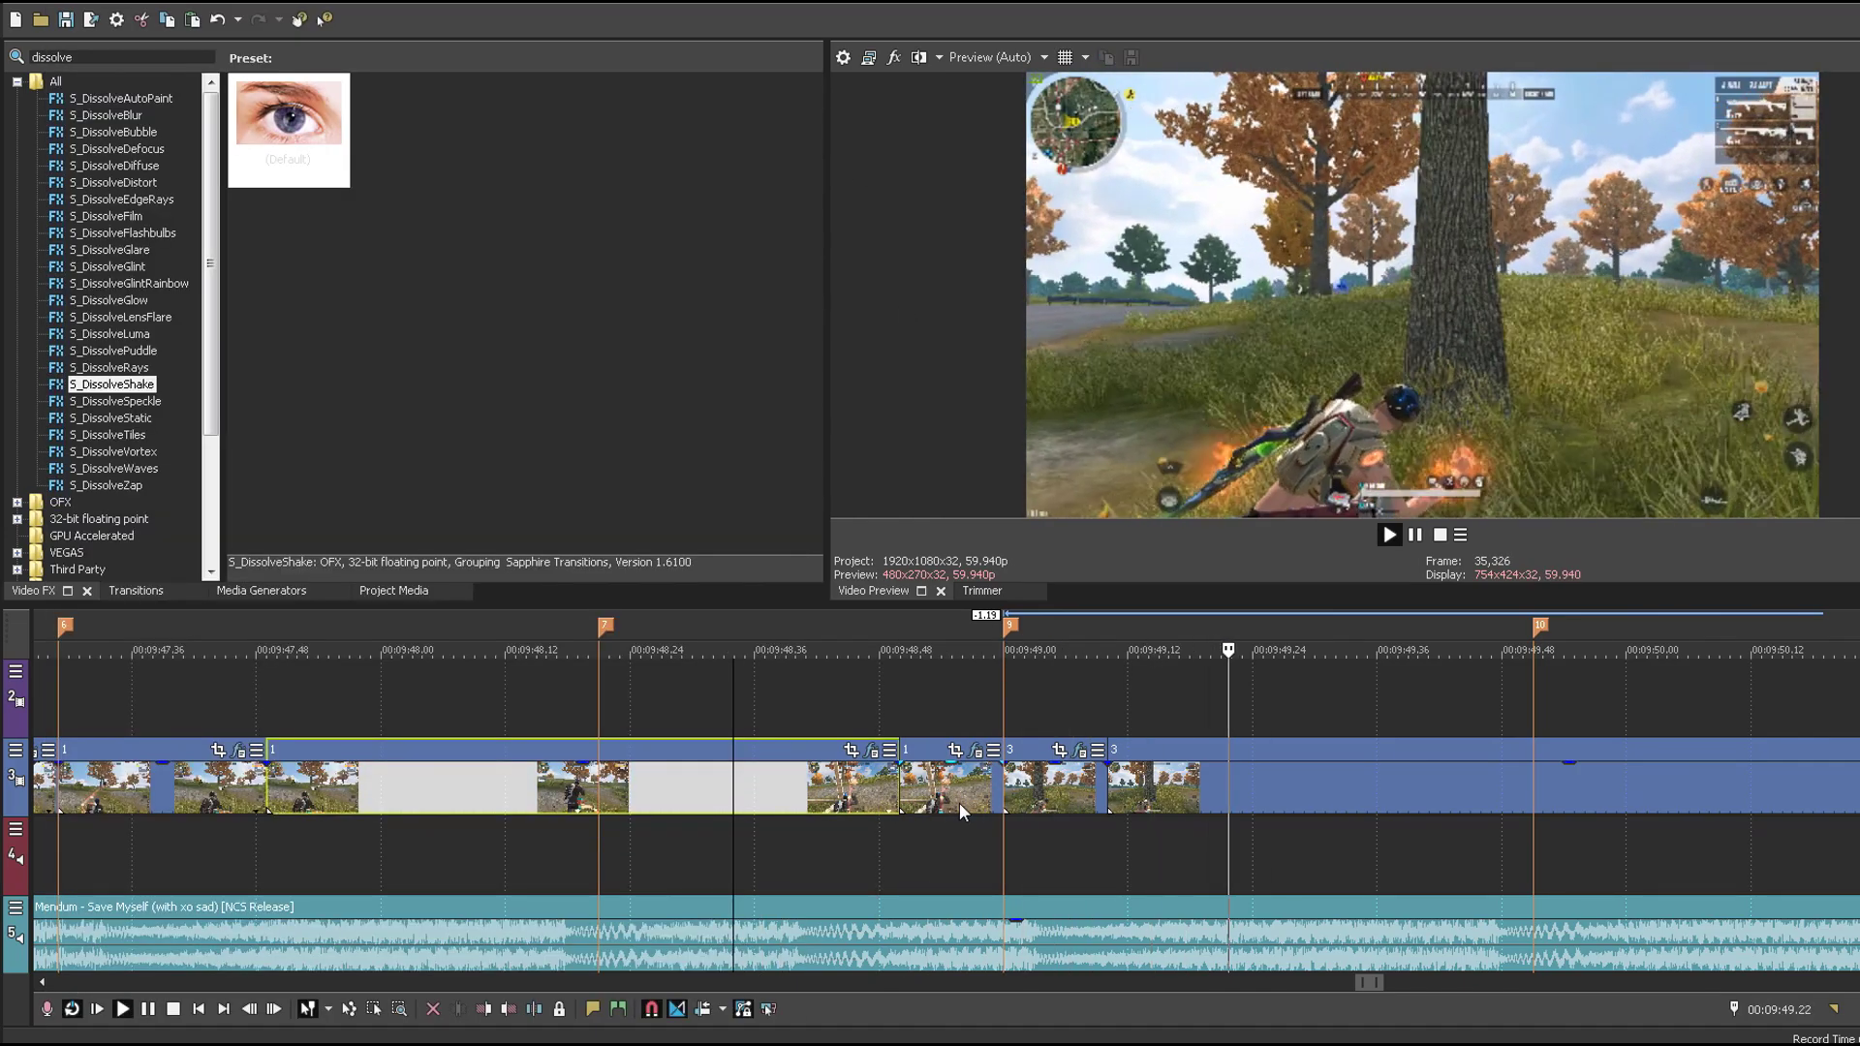
Step: Find the LAB Adjust effect and apply its default preset to the 10-frame clip before marker 9
left_click(906, 786)
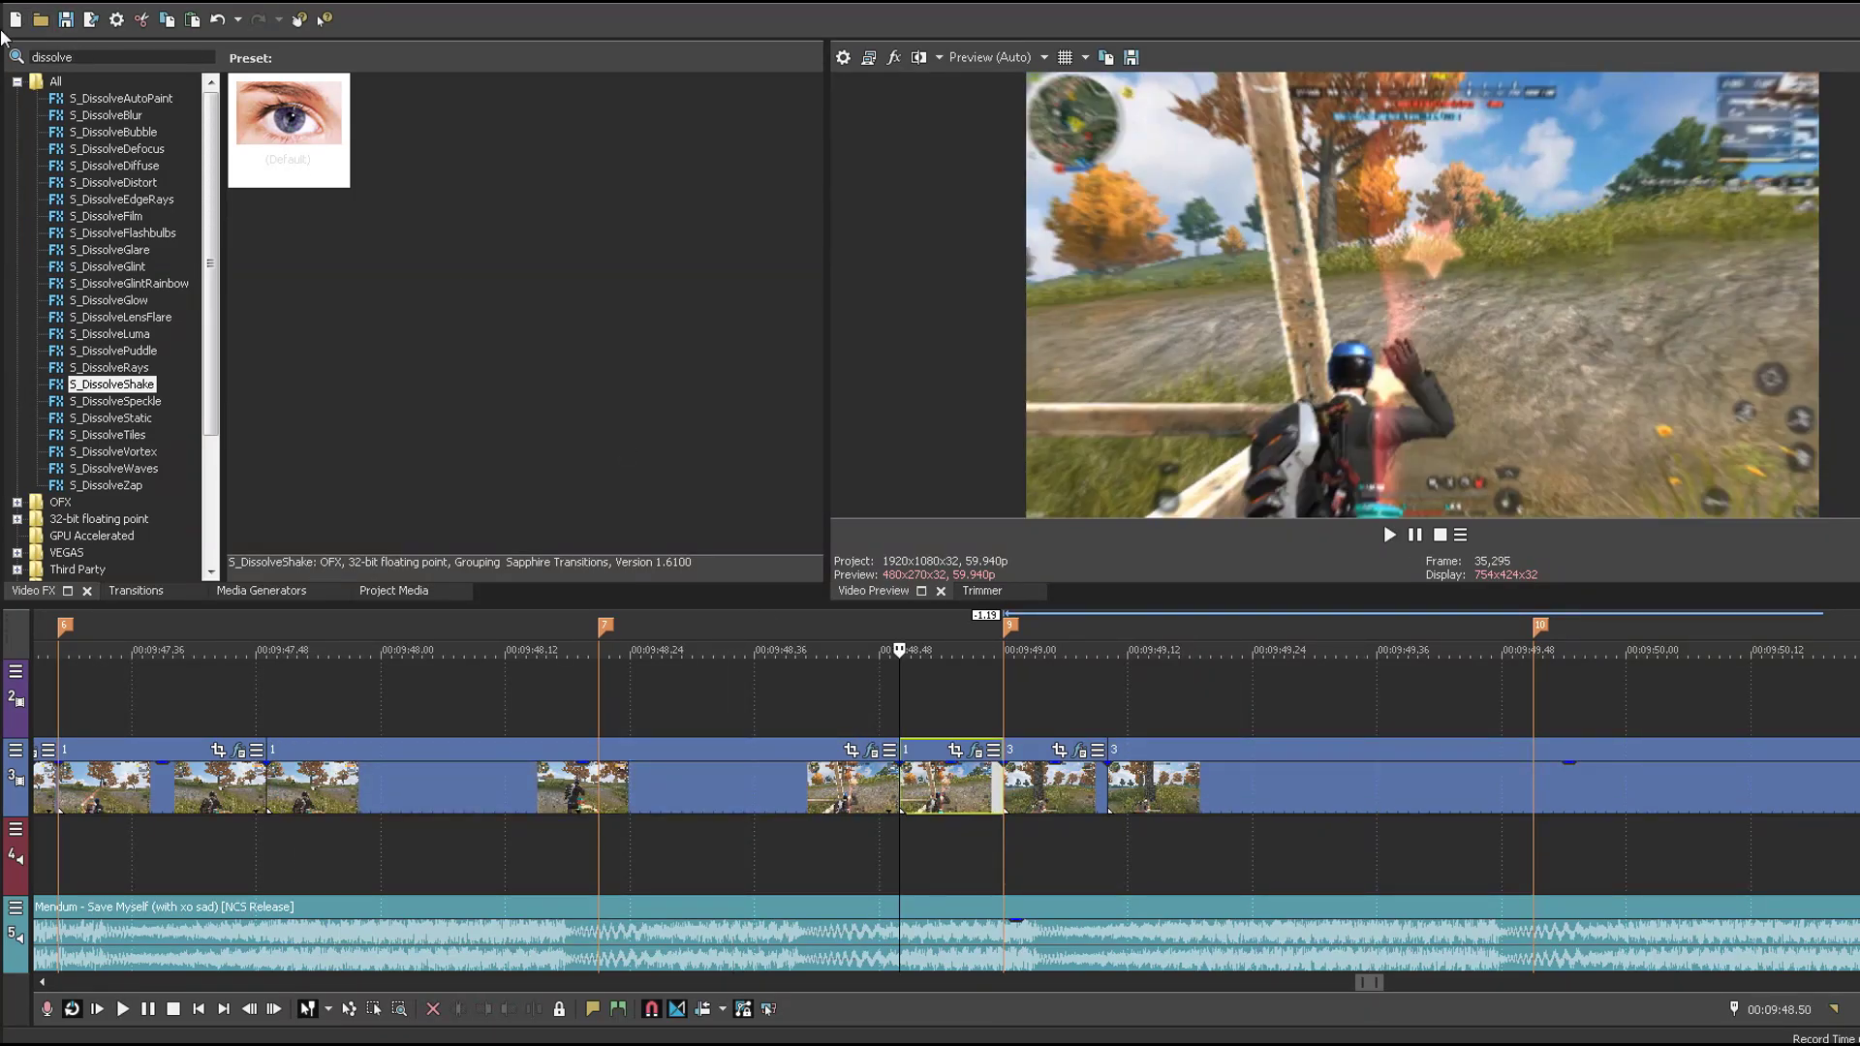
double_click(112, 57)
type("lab")
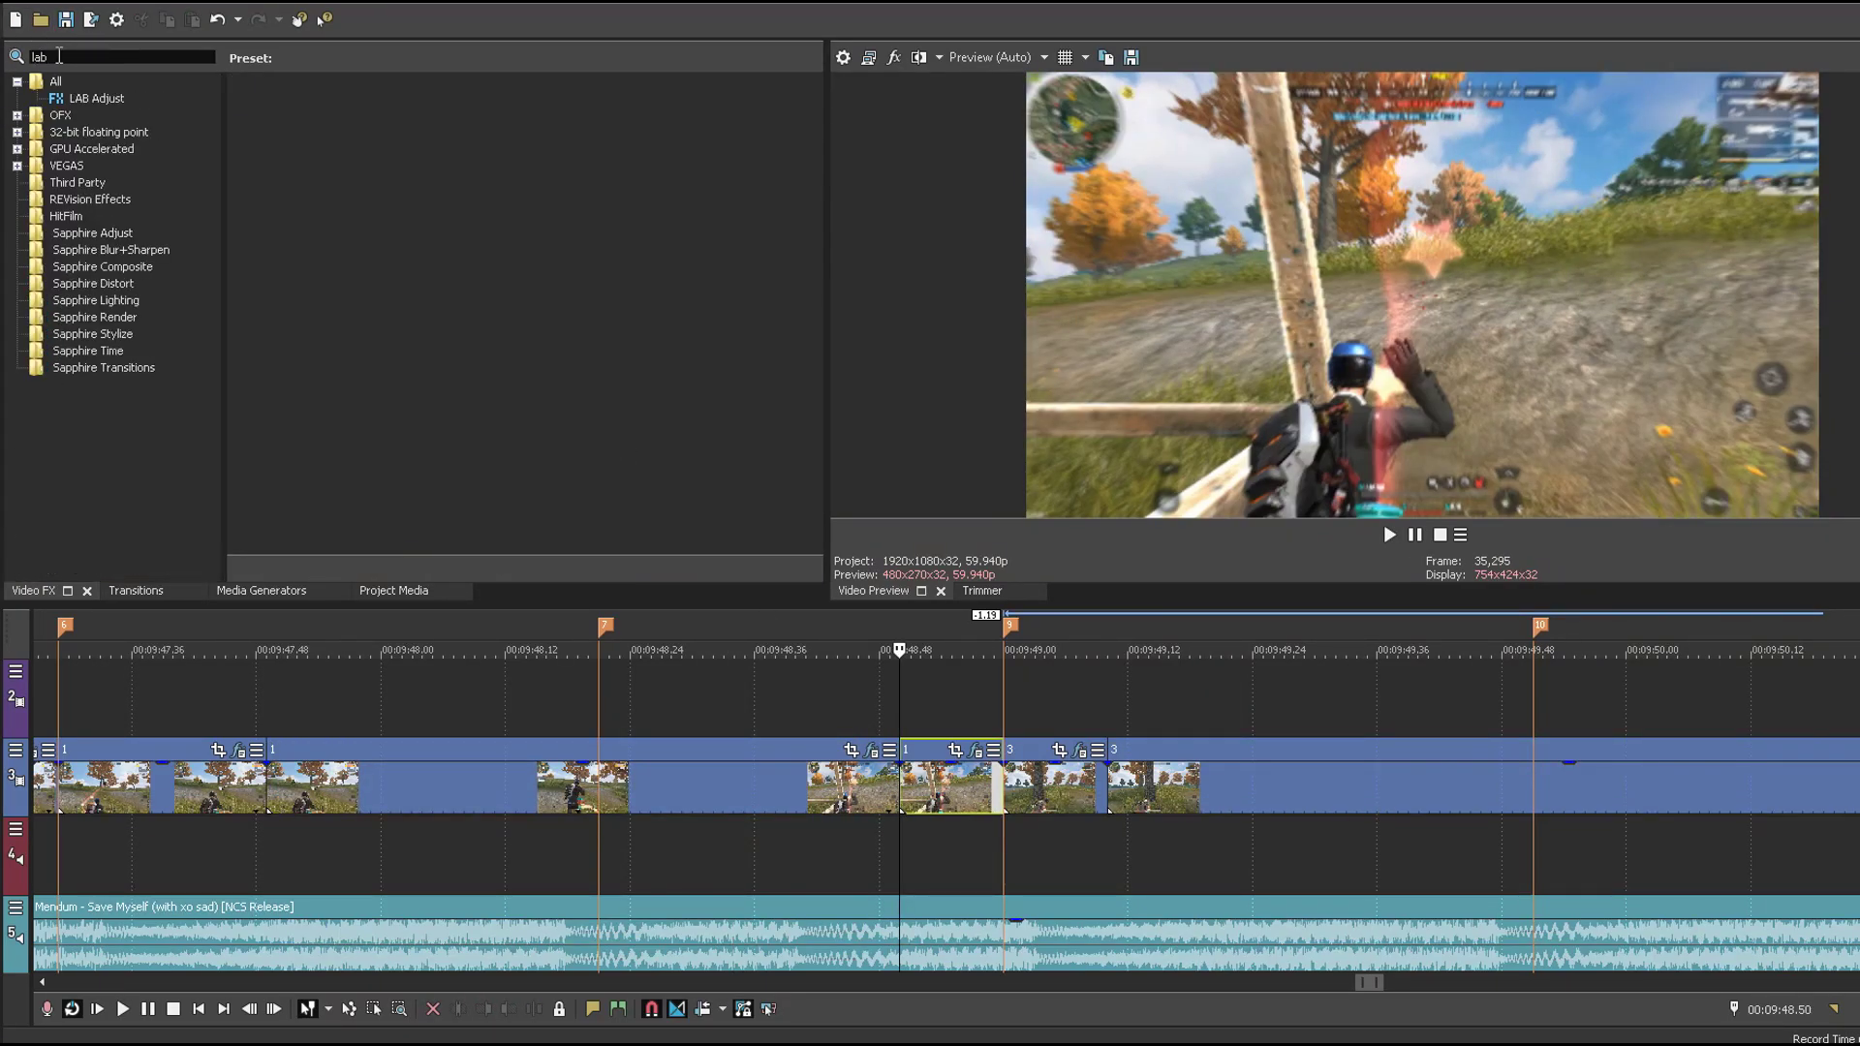
left_click_drag(288, 126, 971, 798)
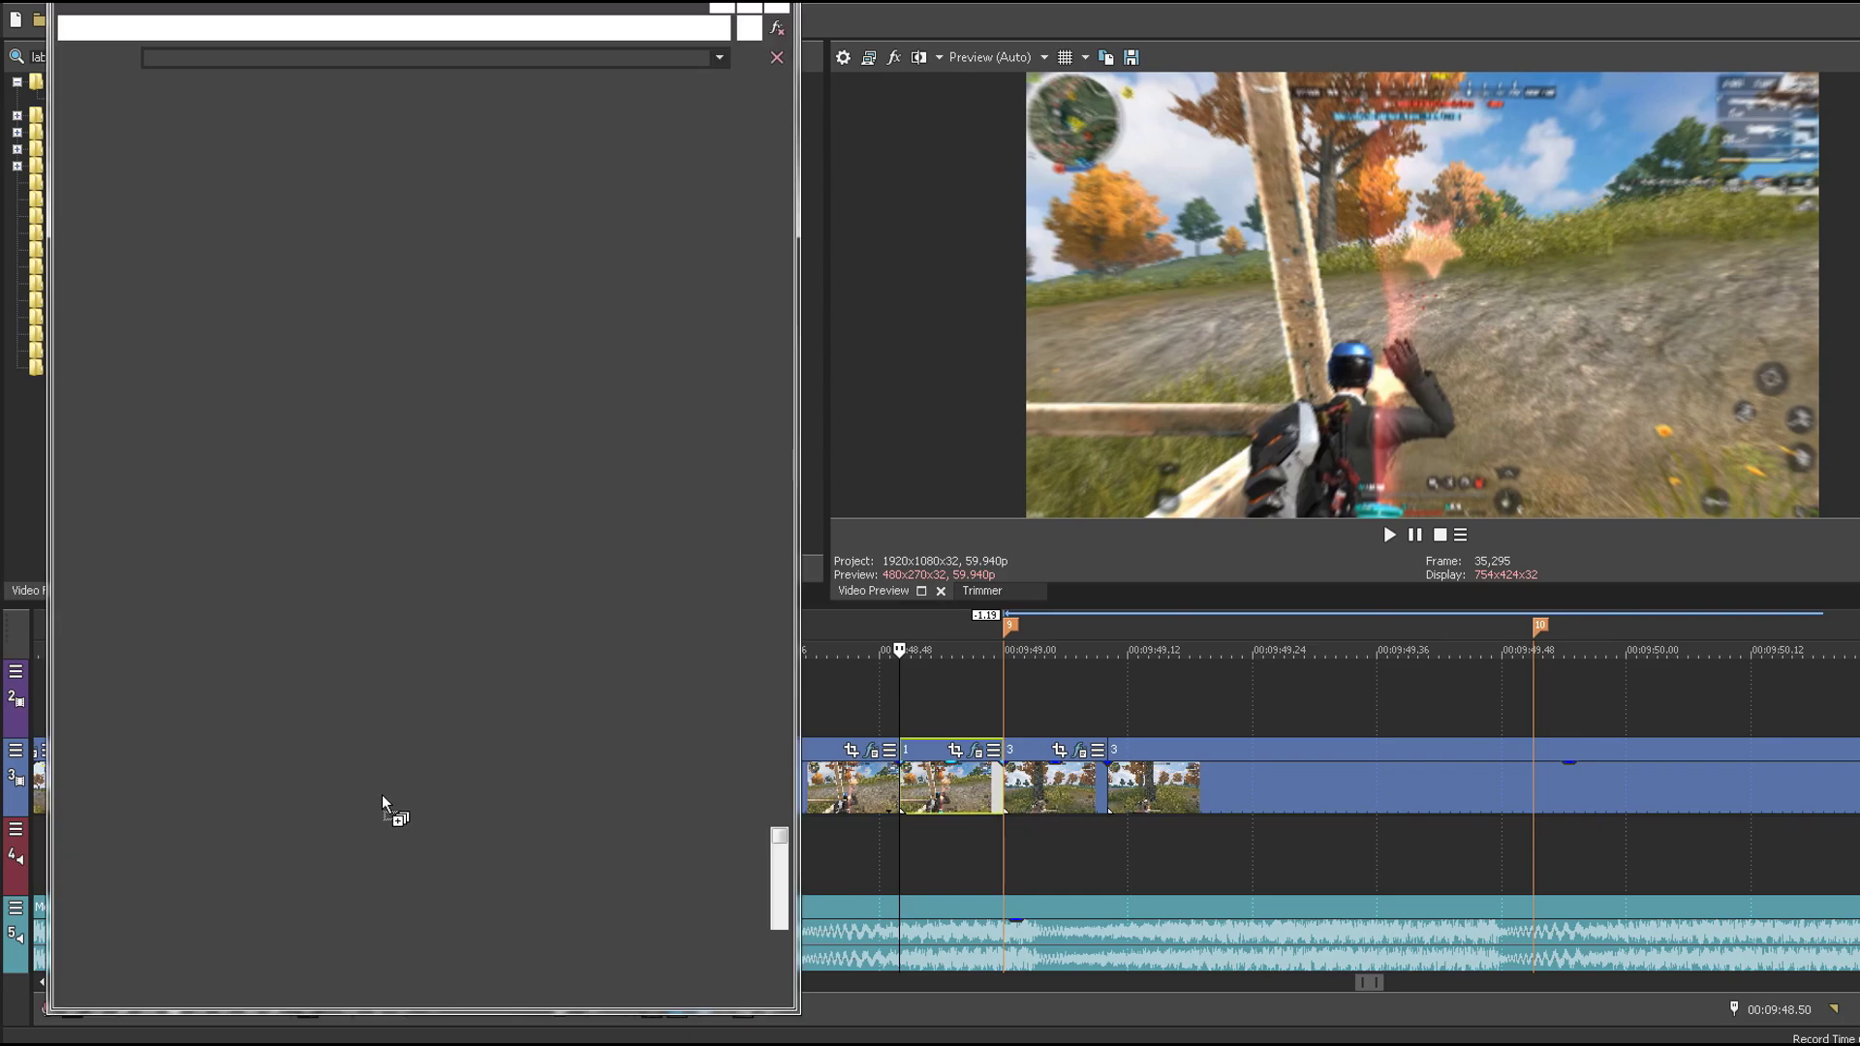
left_click_drag(404, 806, 519, 79)
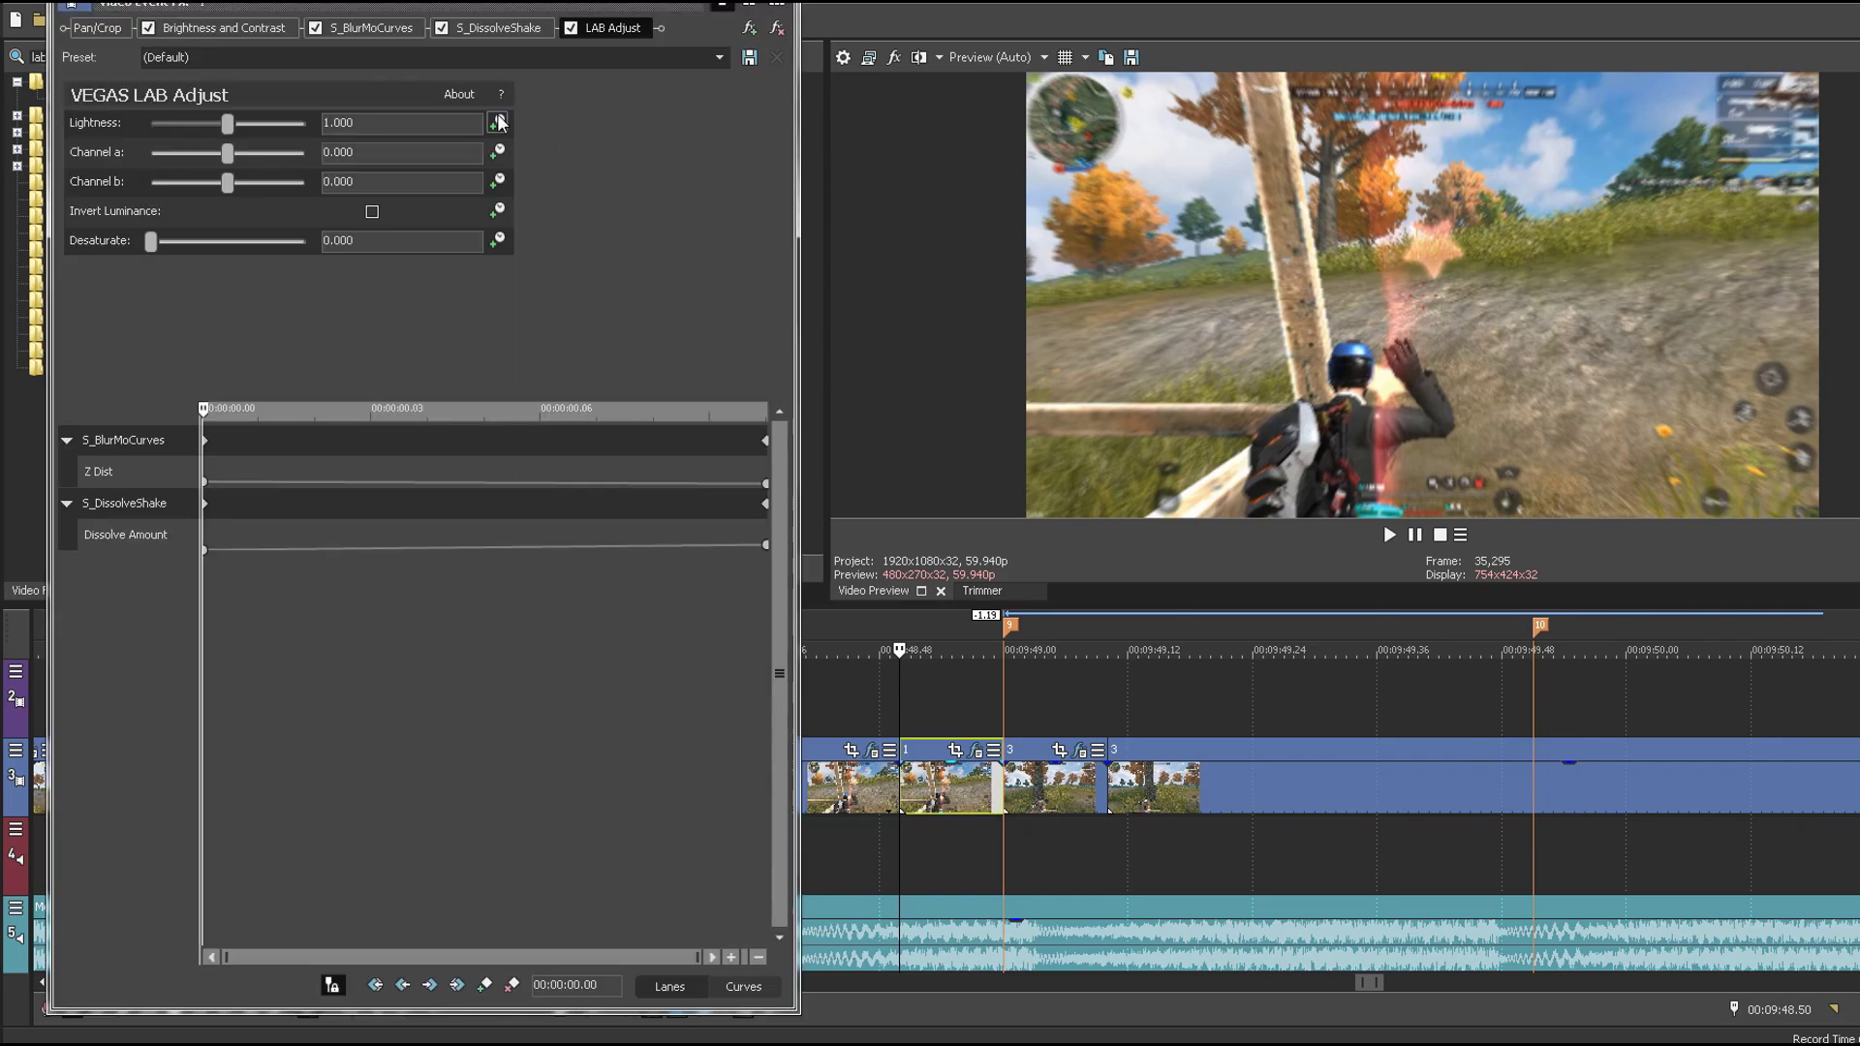
Step: Animate LAB Adjust's Lightness on that clip with an ending keyframe of 1.2
left_click(497, 121)
left_click_drag(492, 598, 768, 598)
type("1.2")
key("Return")
Step: Apply the default LAB Adjust preset to the 10-frame clip after marker 9
left_click(1079, 750)
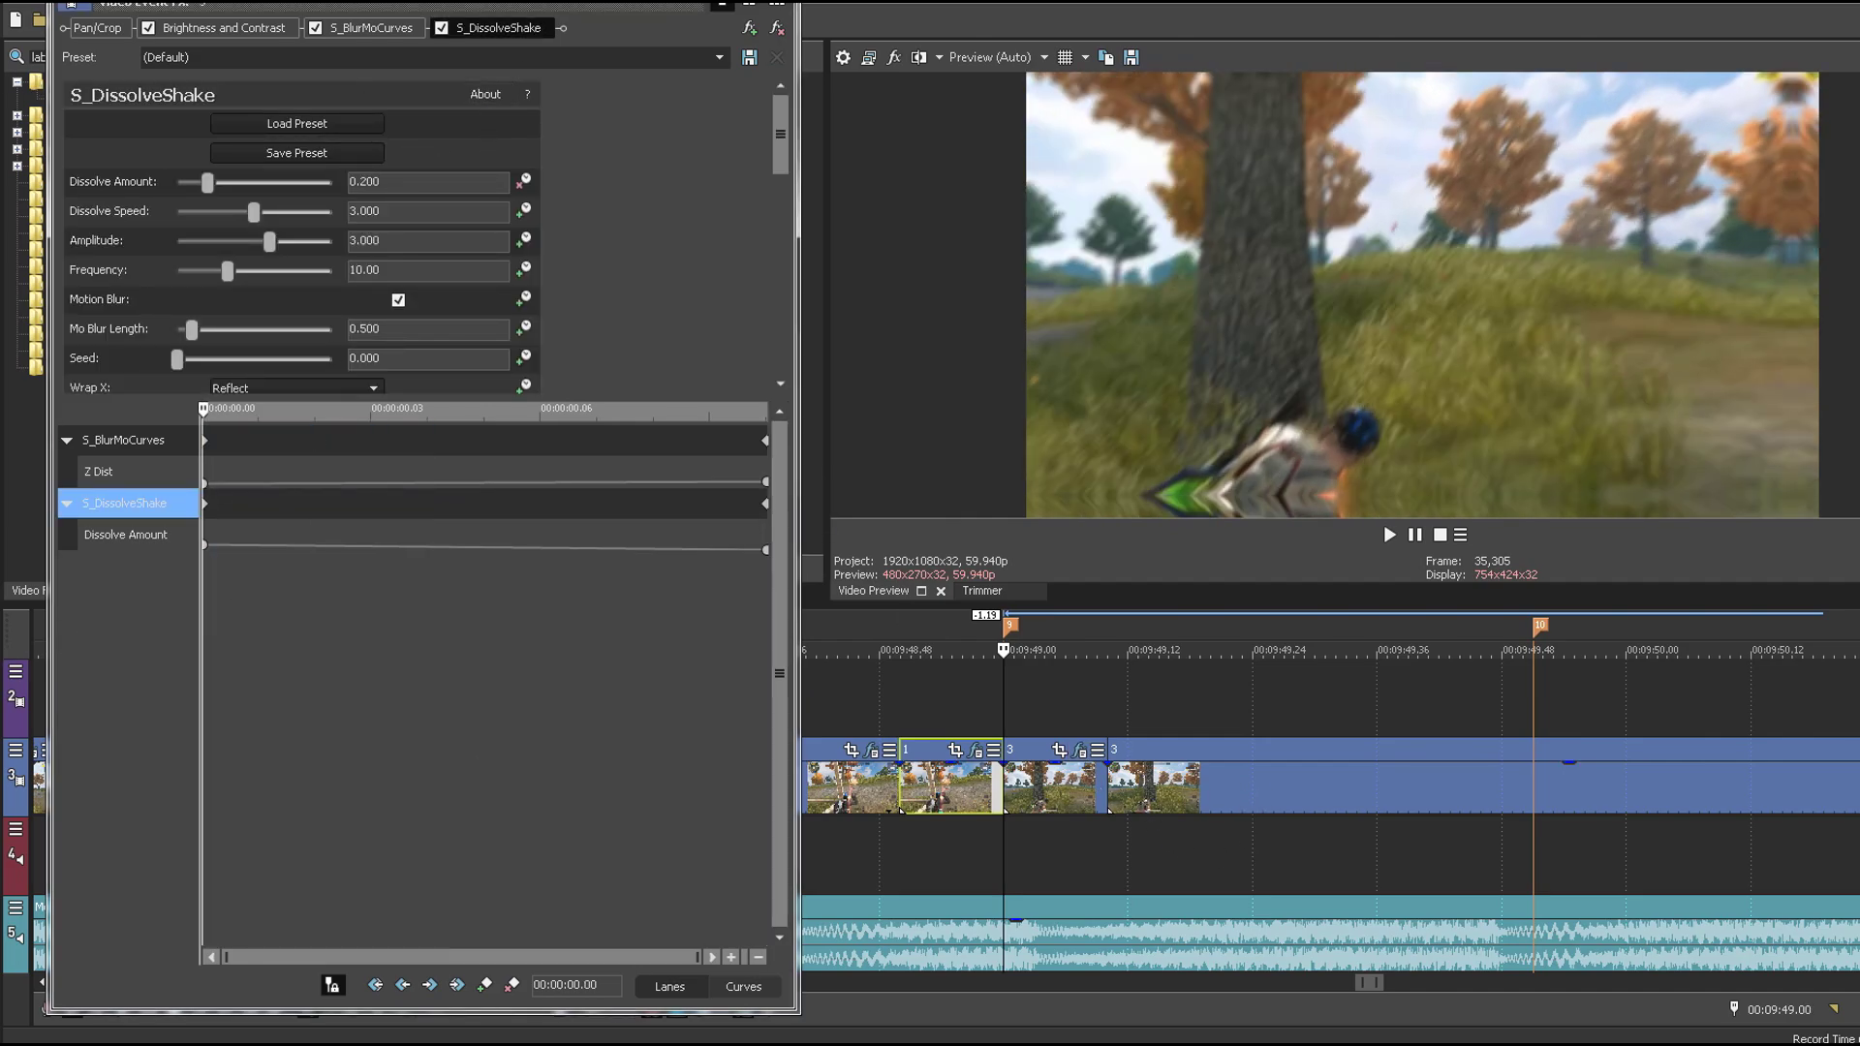
left_click(776, 5)
left_click_drag(289, 121, 348, 194)
left_click_drag(1075, 800, 1075, 800)
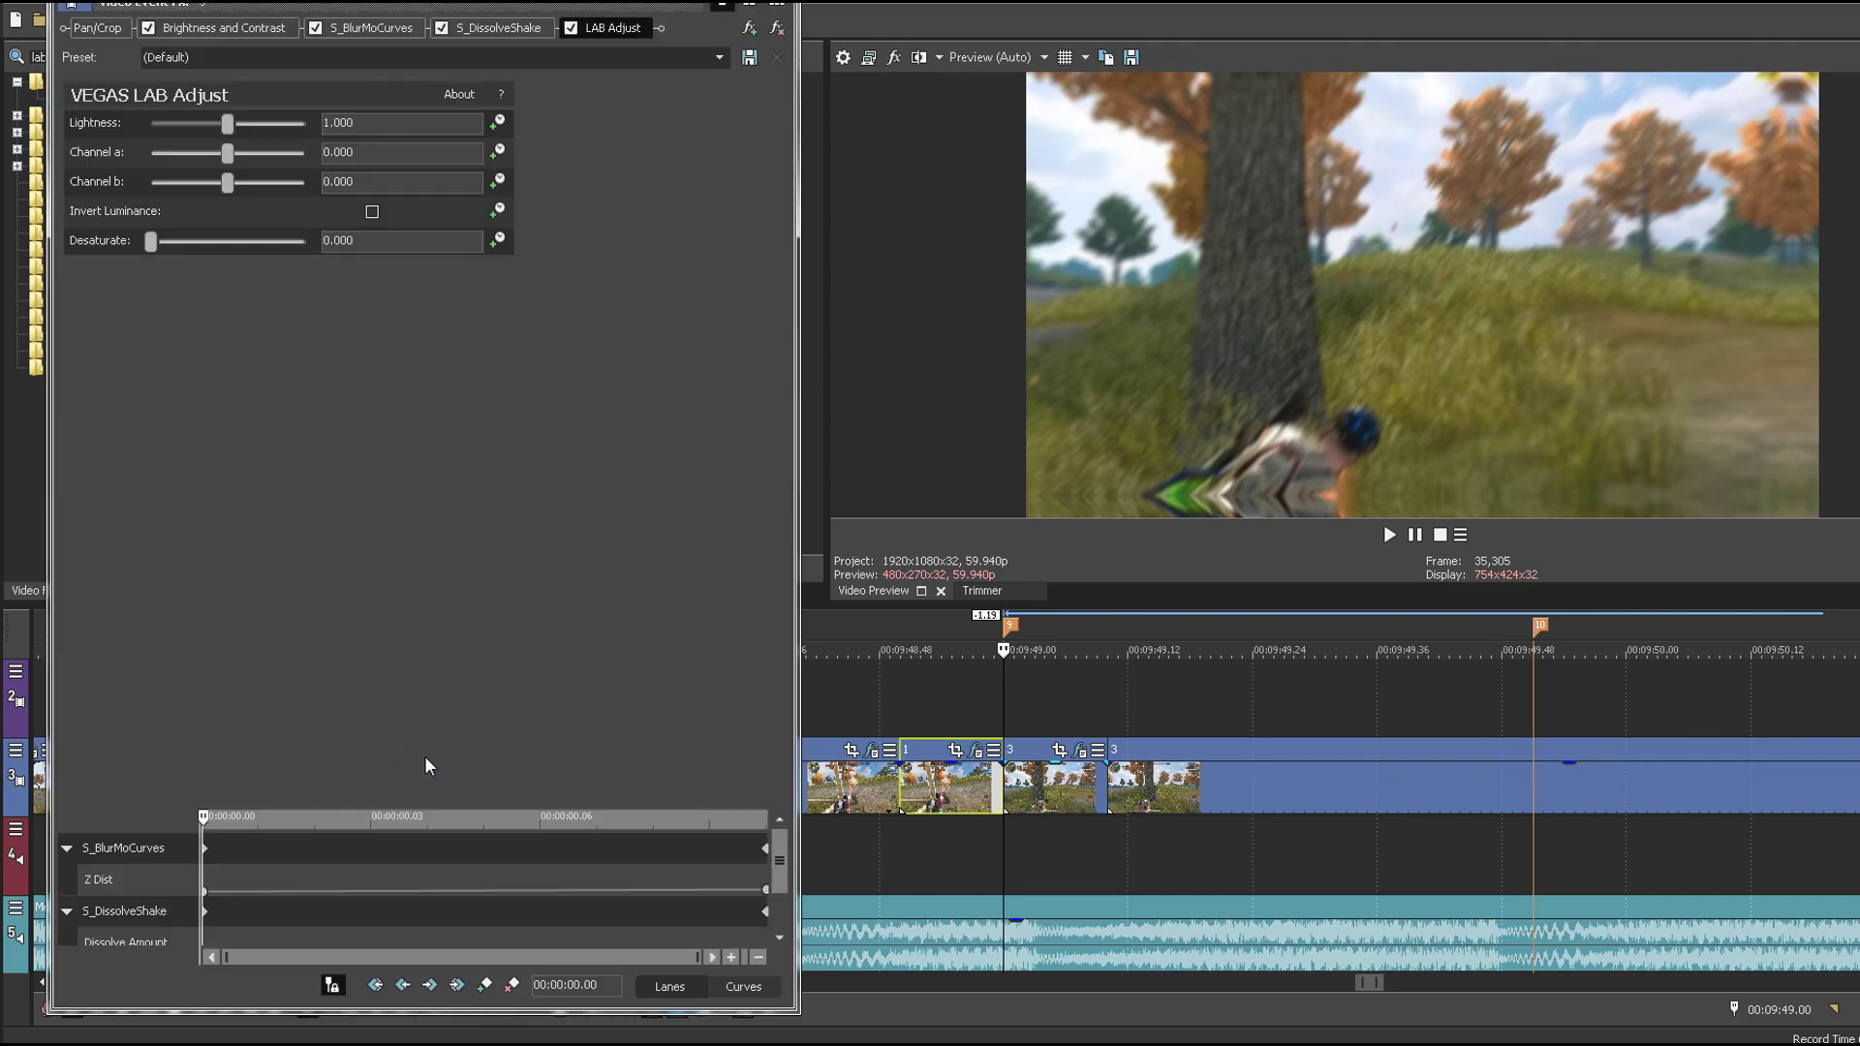
Step: Animate LAB Adjust's Lightness from 1.2 at the clip's start to 1 at its end, and close the effect settings
left_click(497, 122)
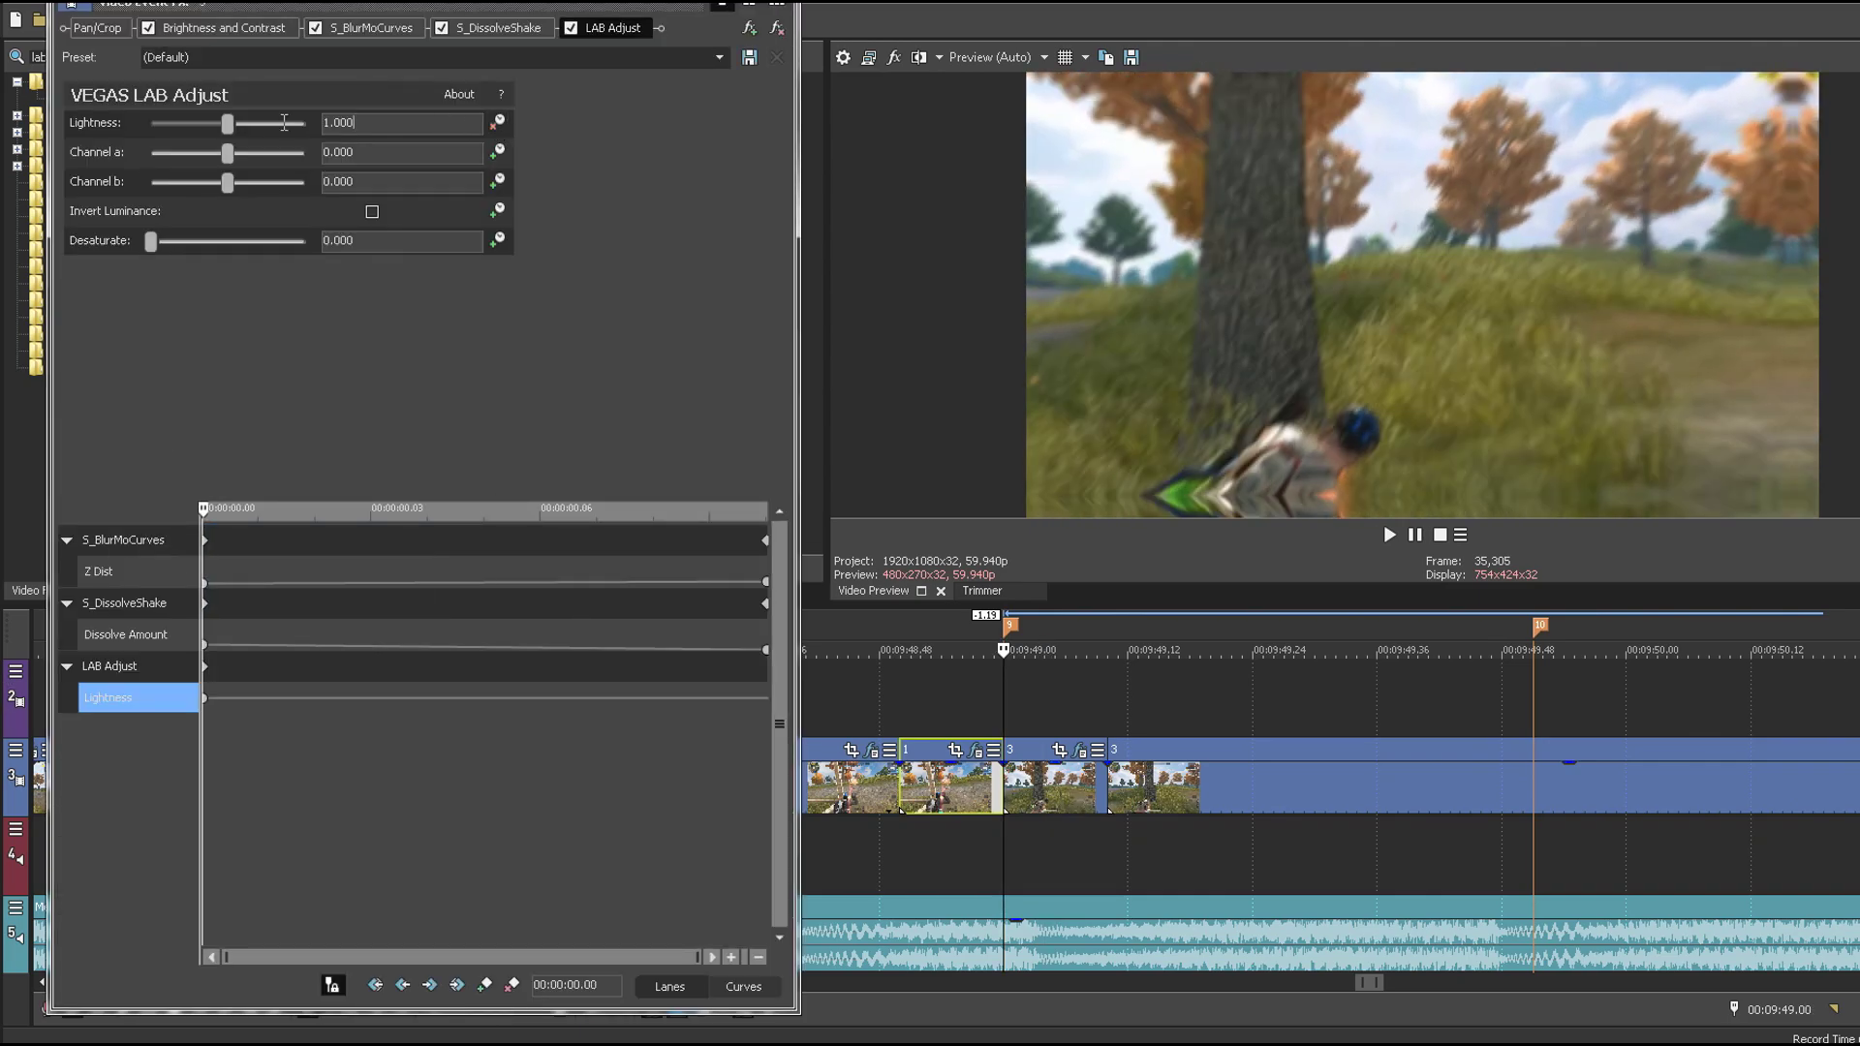
type(".2")
key("Return")
key("End")
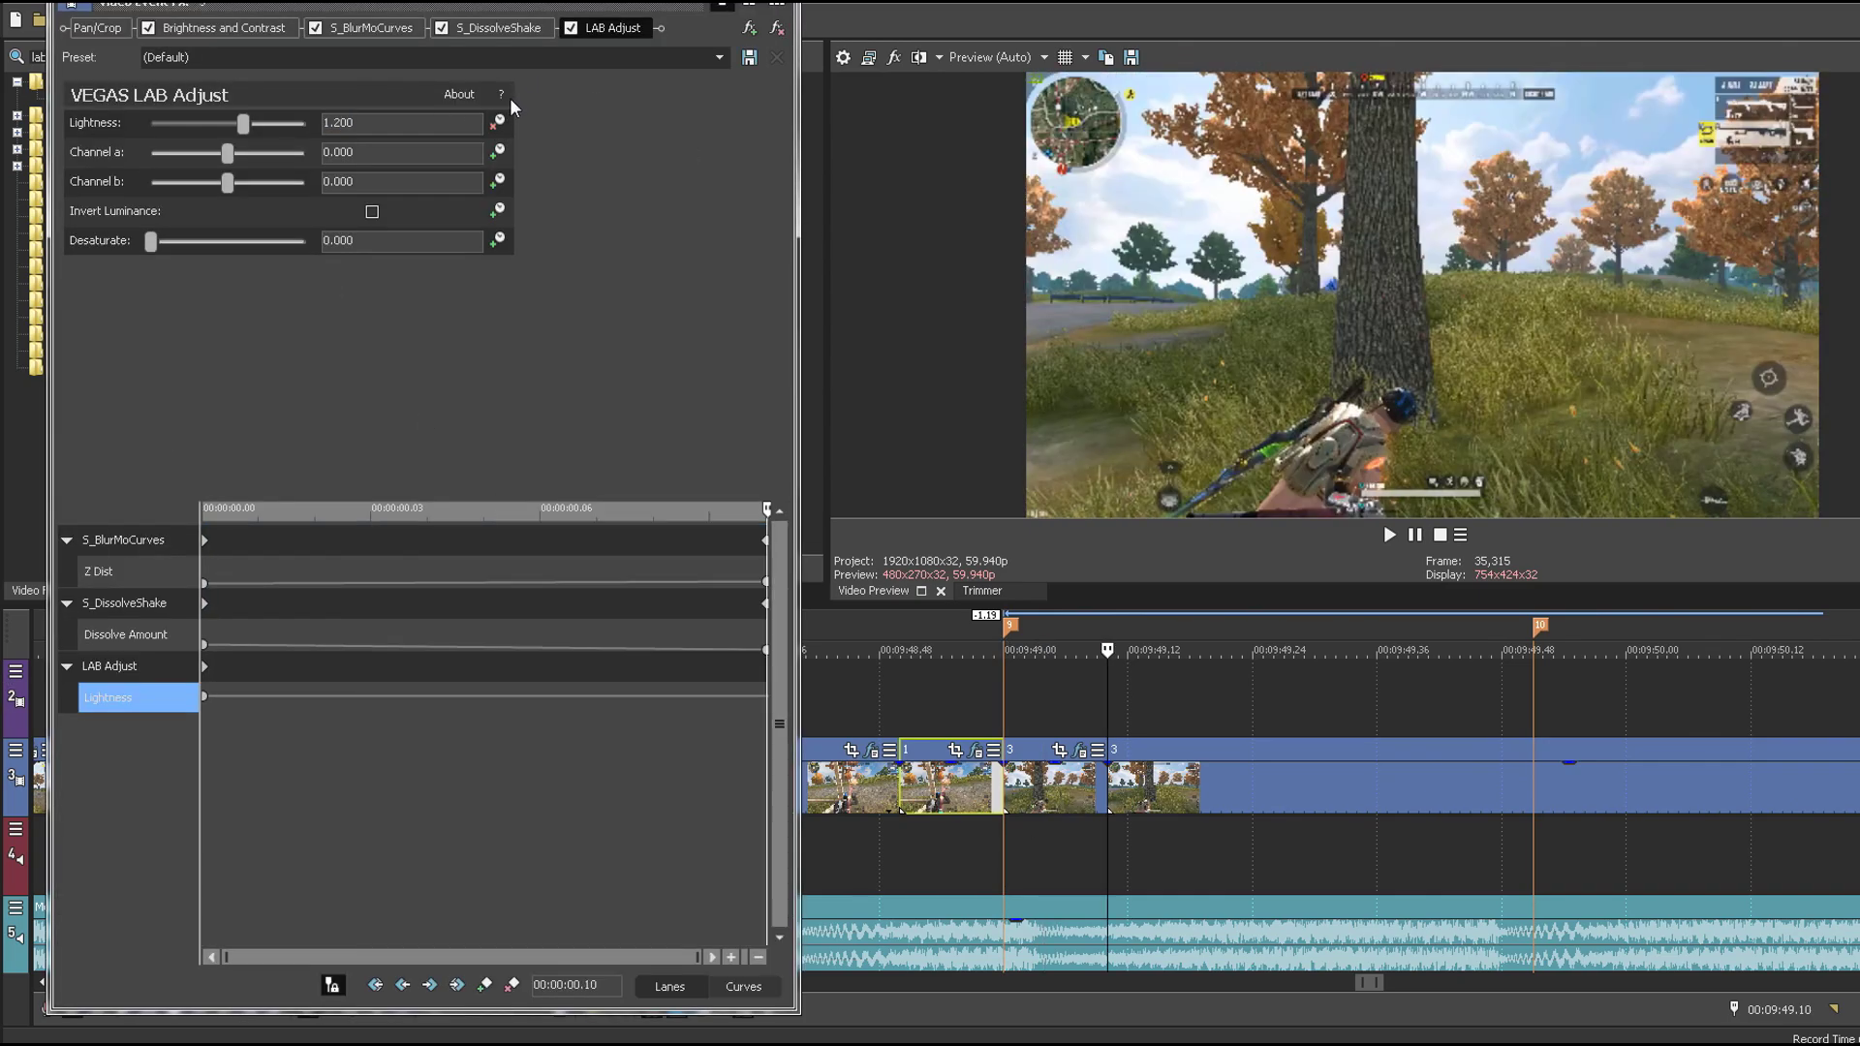
type("1")
key("Return")
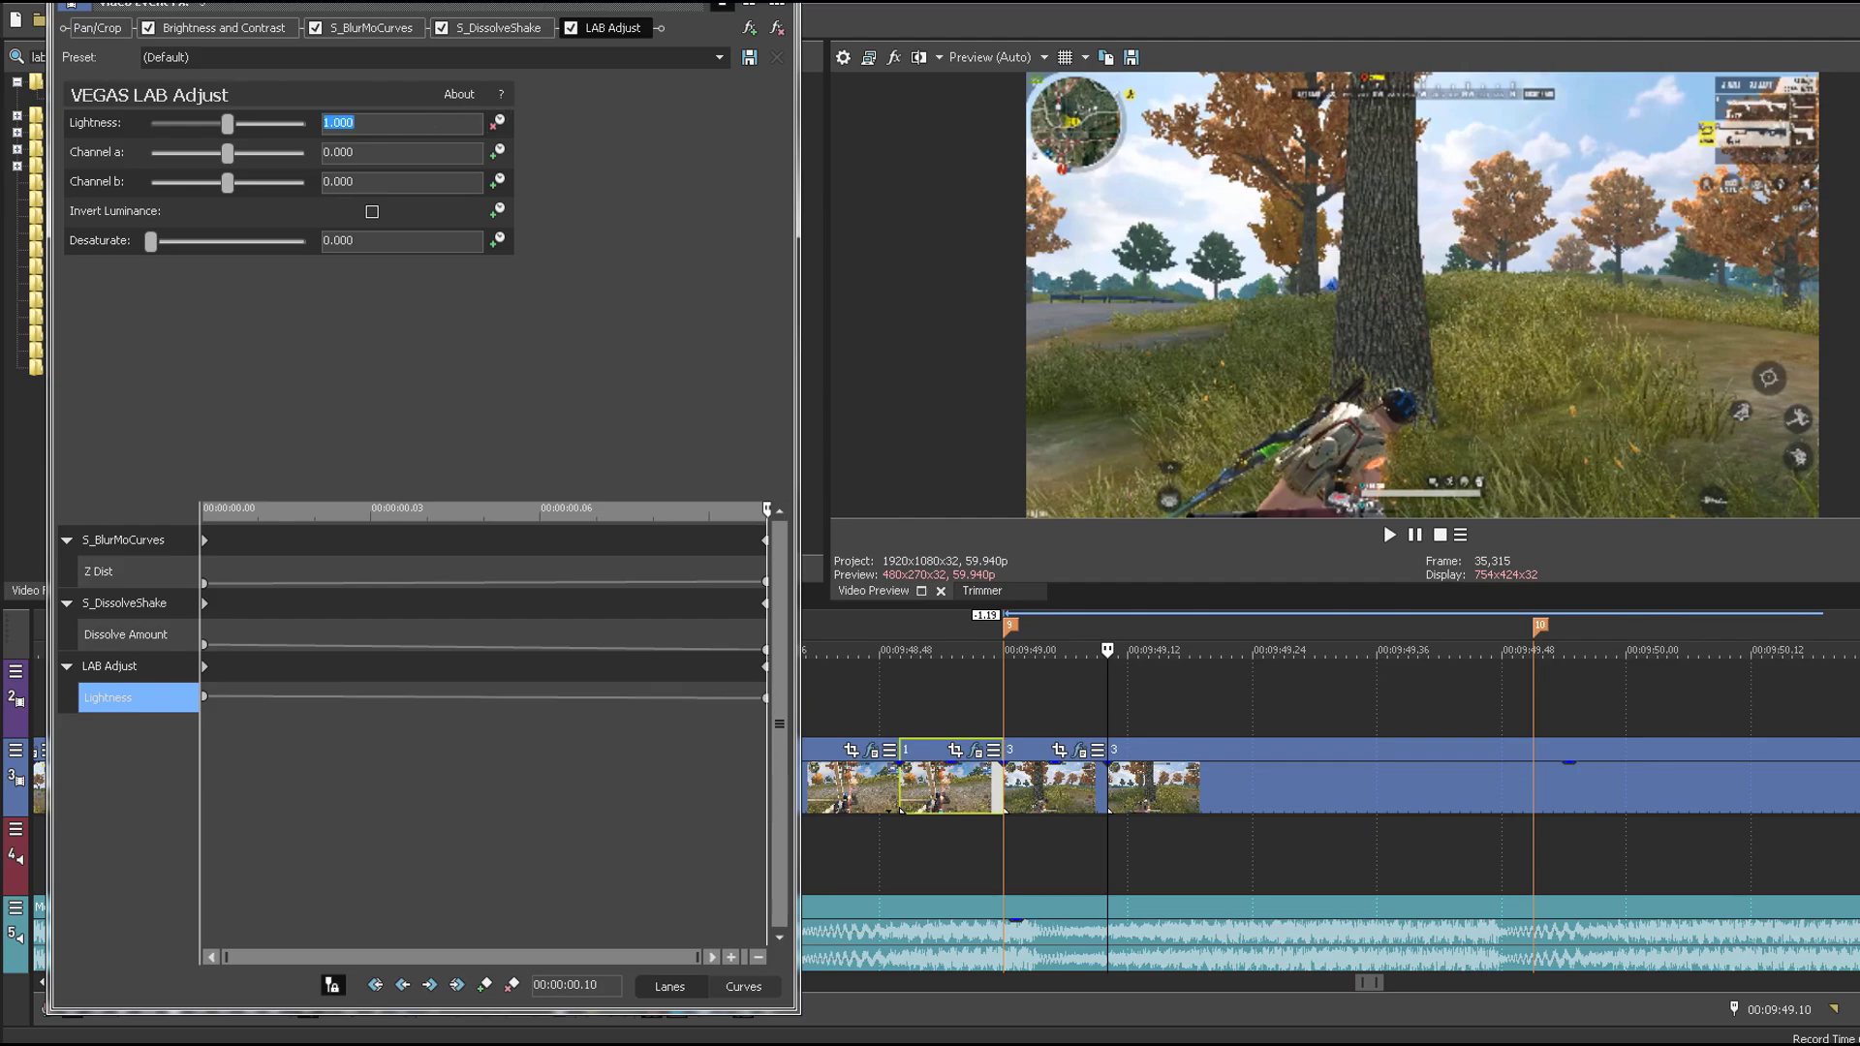
left_click(776, 5)
Step: Play the timeline across marker 9 and examine the brightened shake transition and the footage that follows
left_click(794, 789)
key("space")
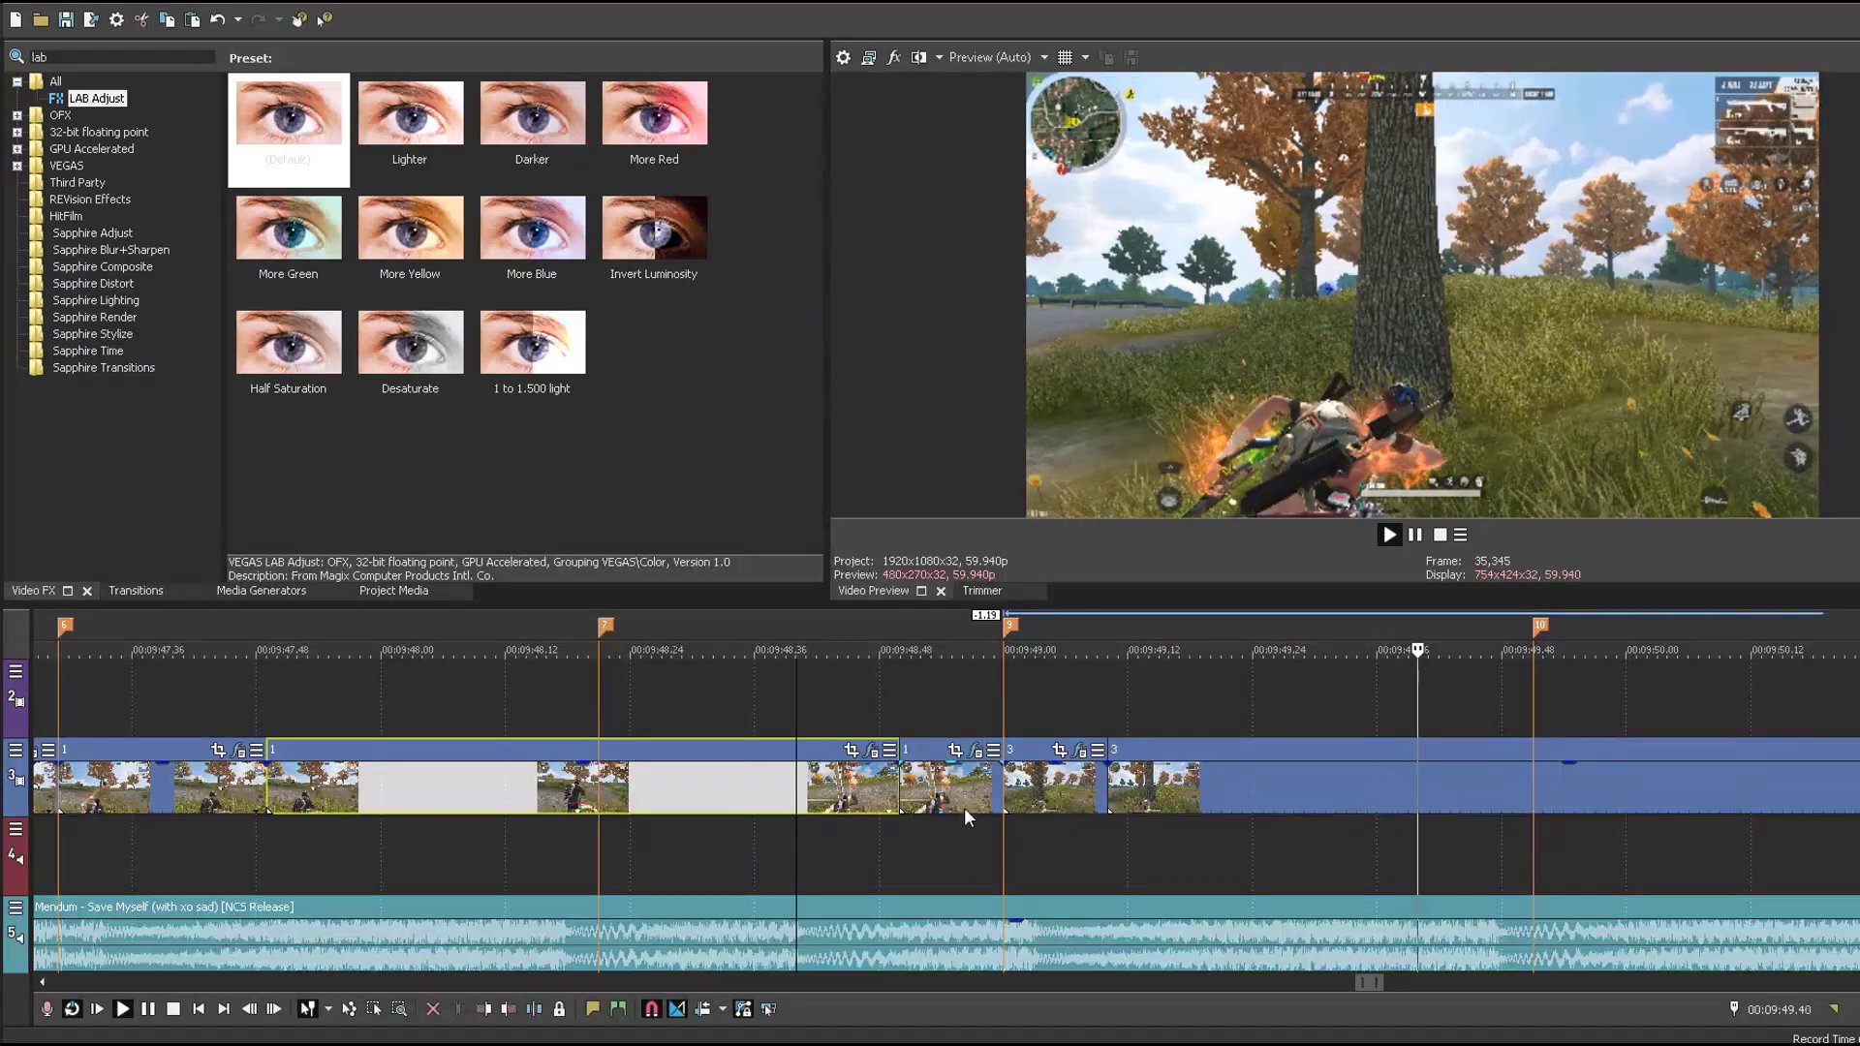
scroll(1035, 786, "down", 3)
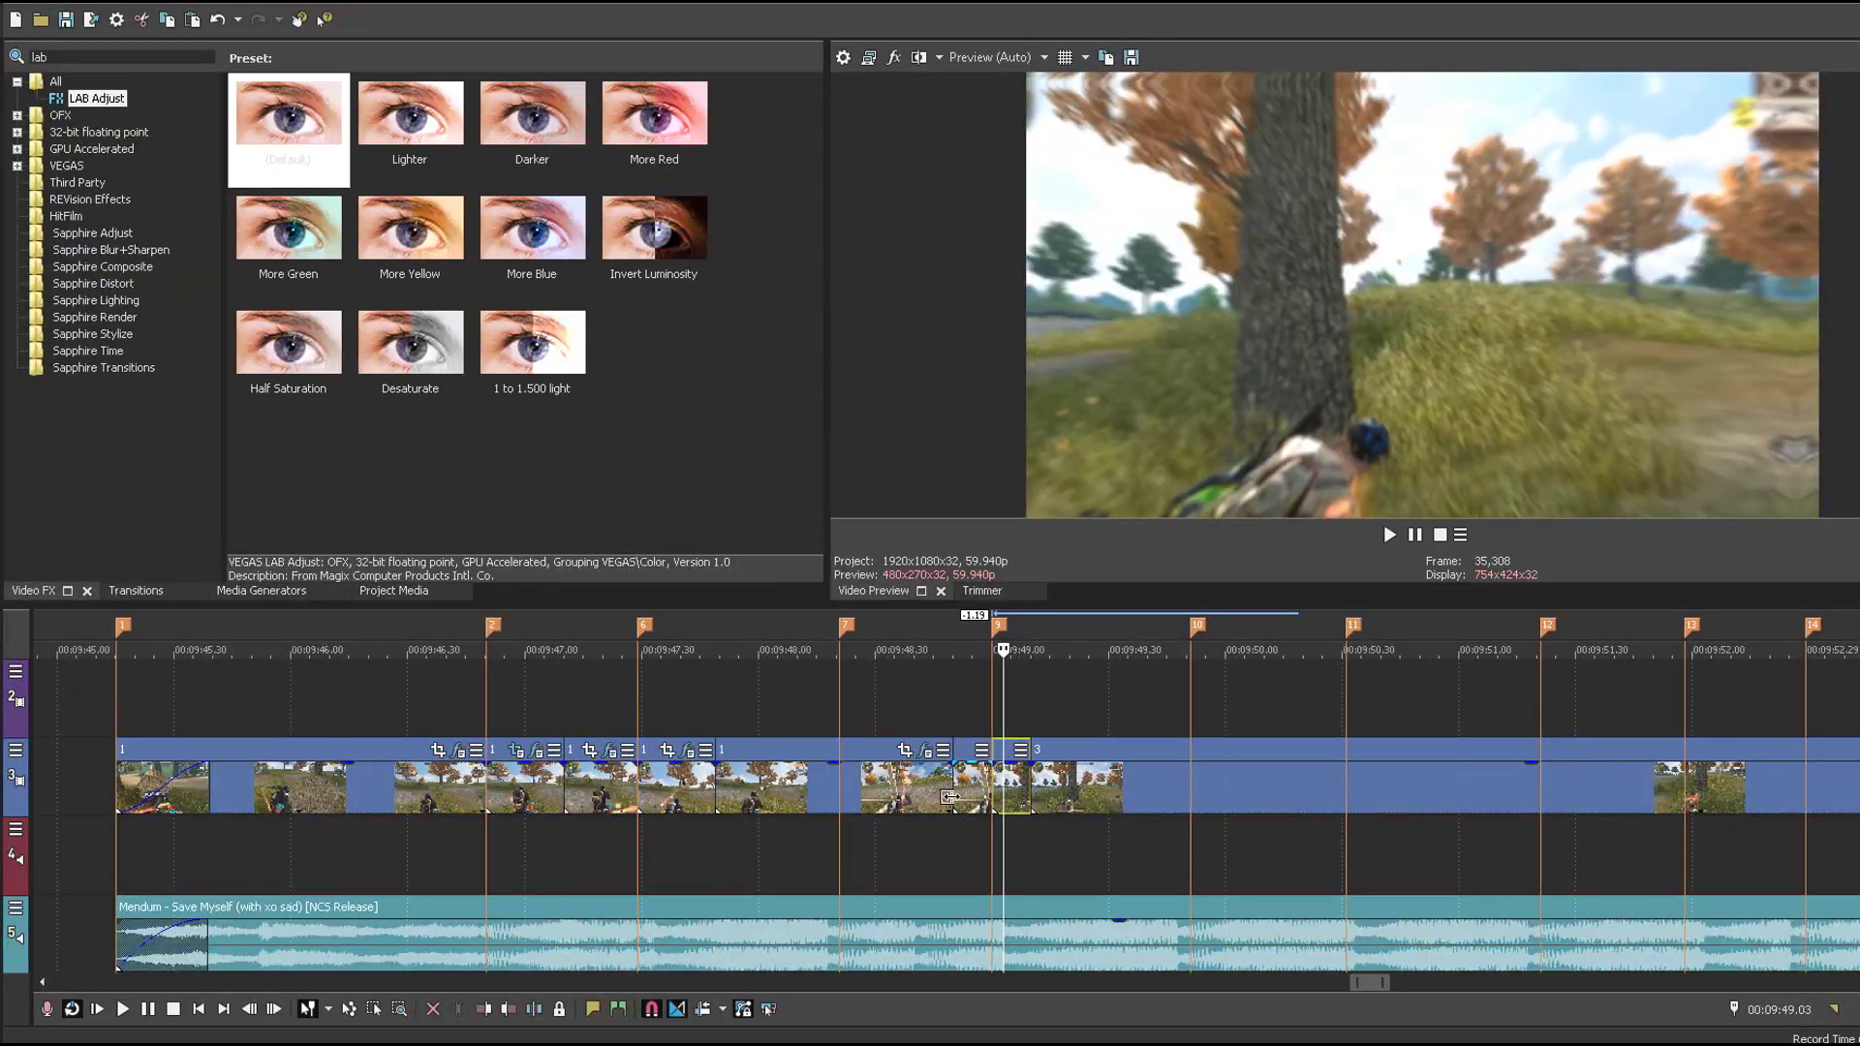
left_click(921, 798)
scroll(925, 800, "up", 3)
key("space")
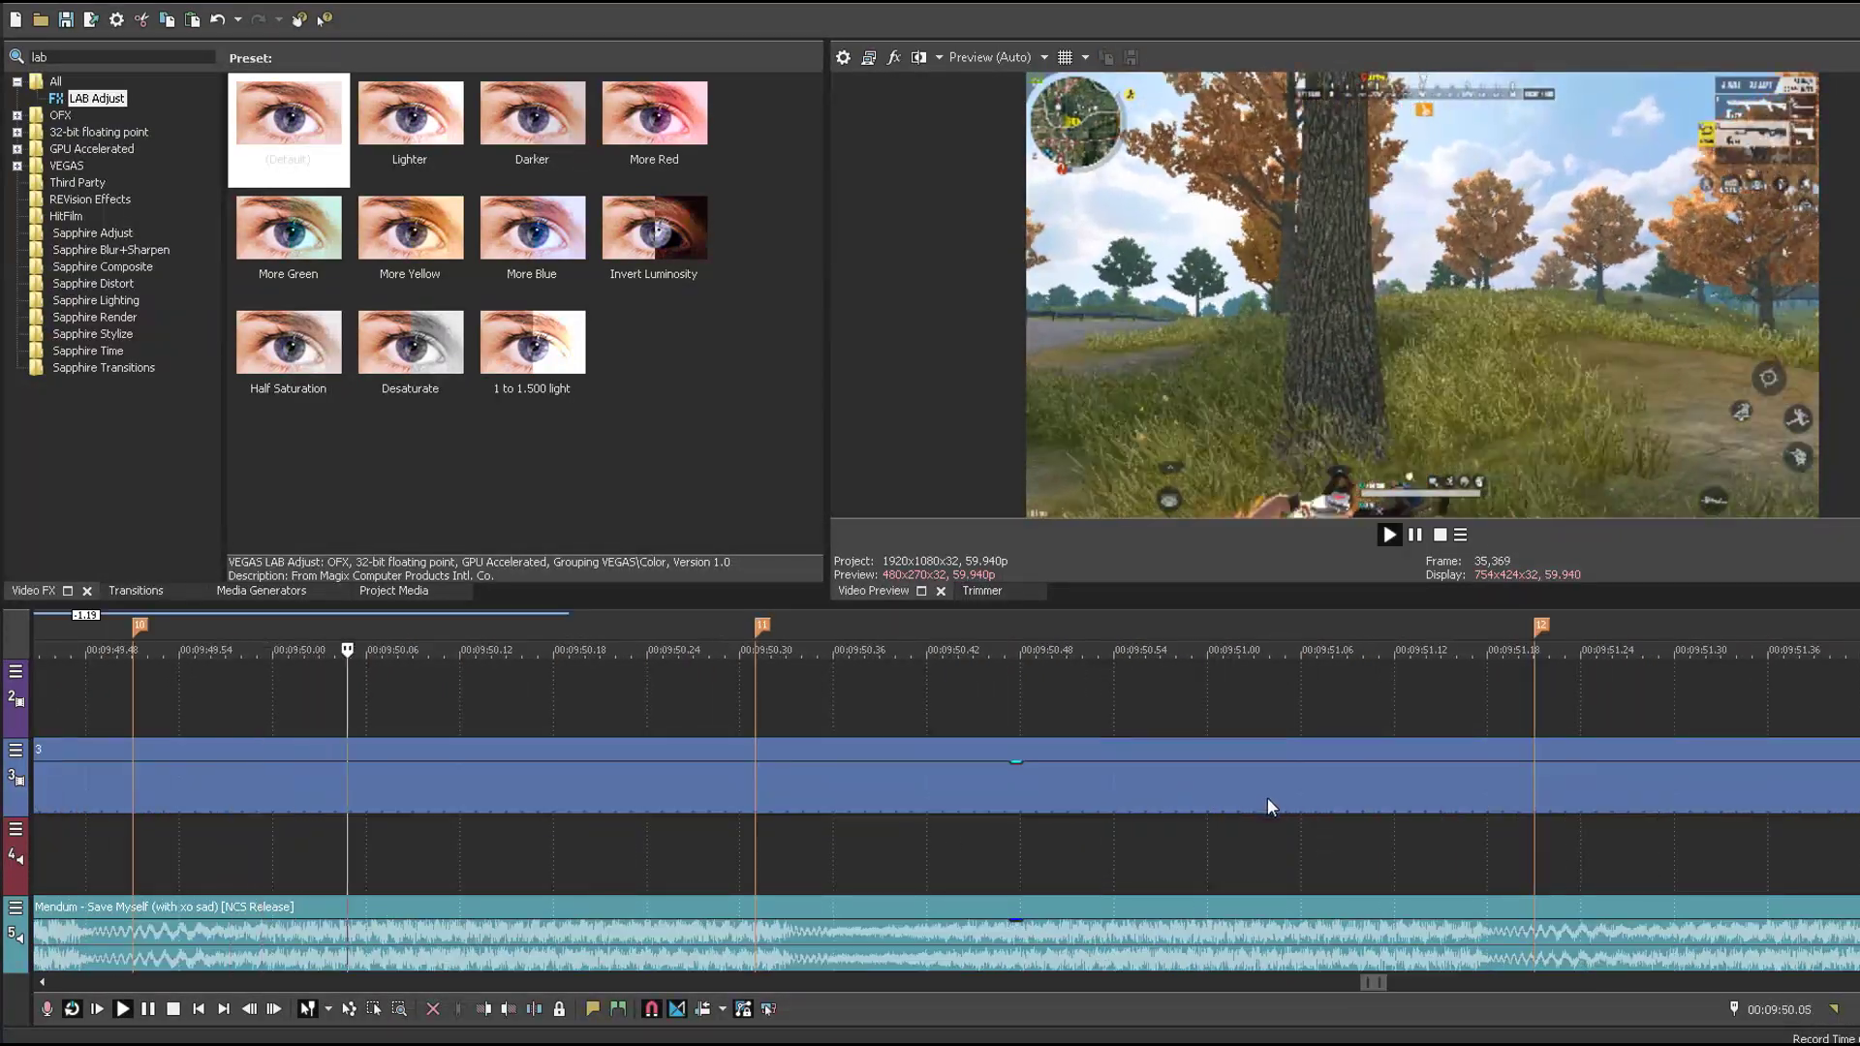
scroll(1267, 803, "down", 3)
key("space")
key("space")
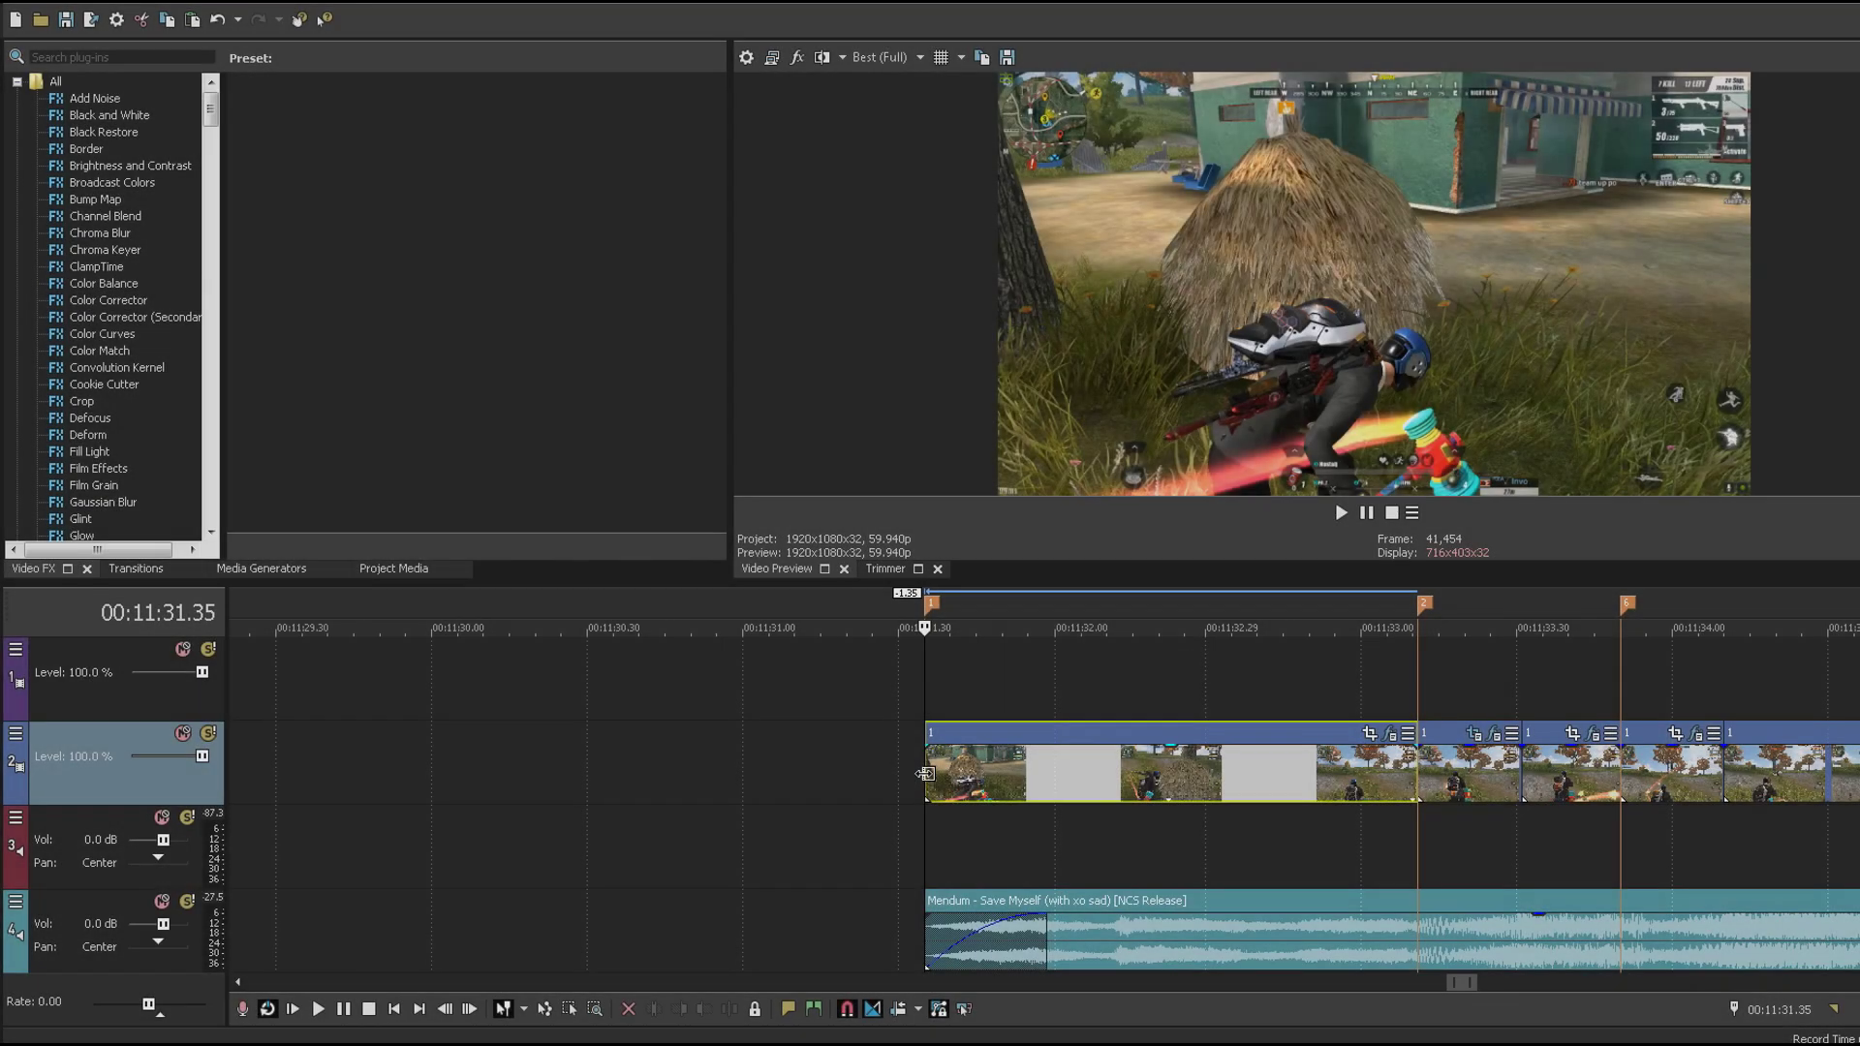
Step: Insert a new video track and paste a copy of the clip between markers 1 and 2 onto the empty track directly above it
key("ctrl+shift+q")
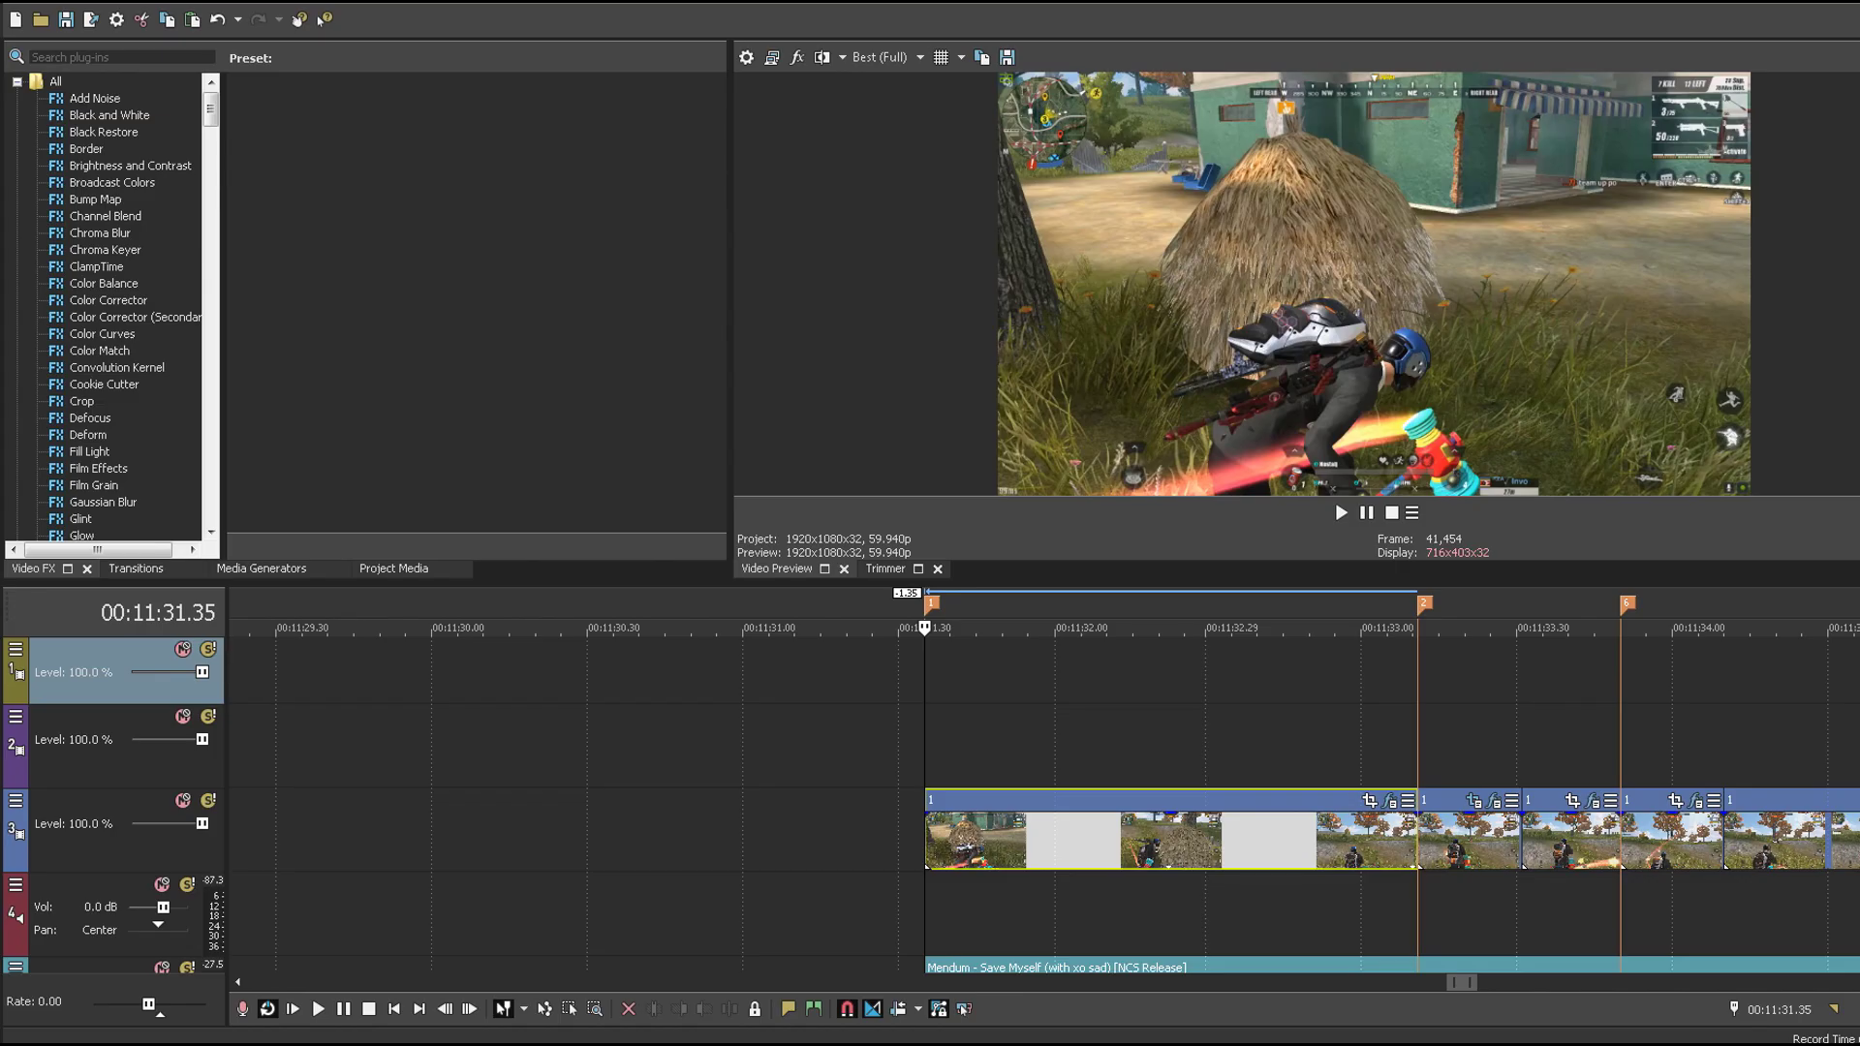
scroll(930, 804, "down", 1)
left_click(1126, 786)
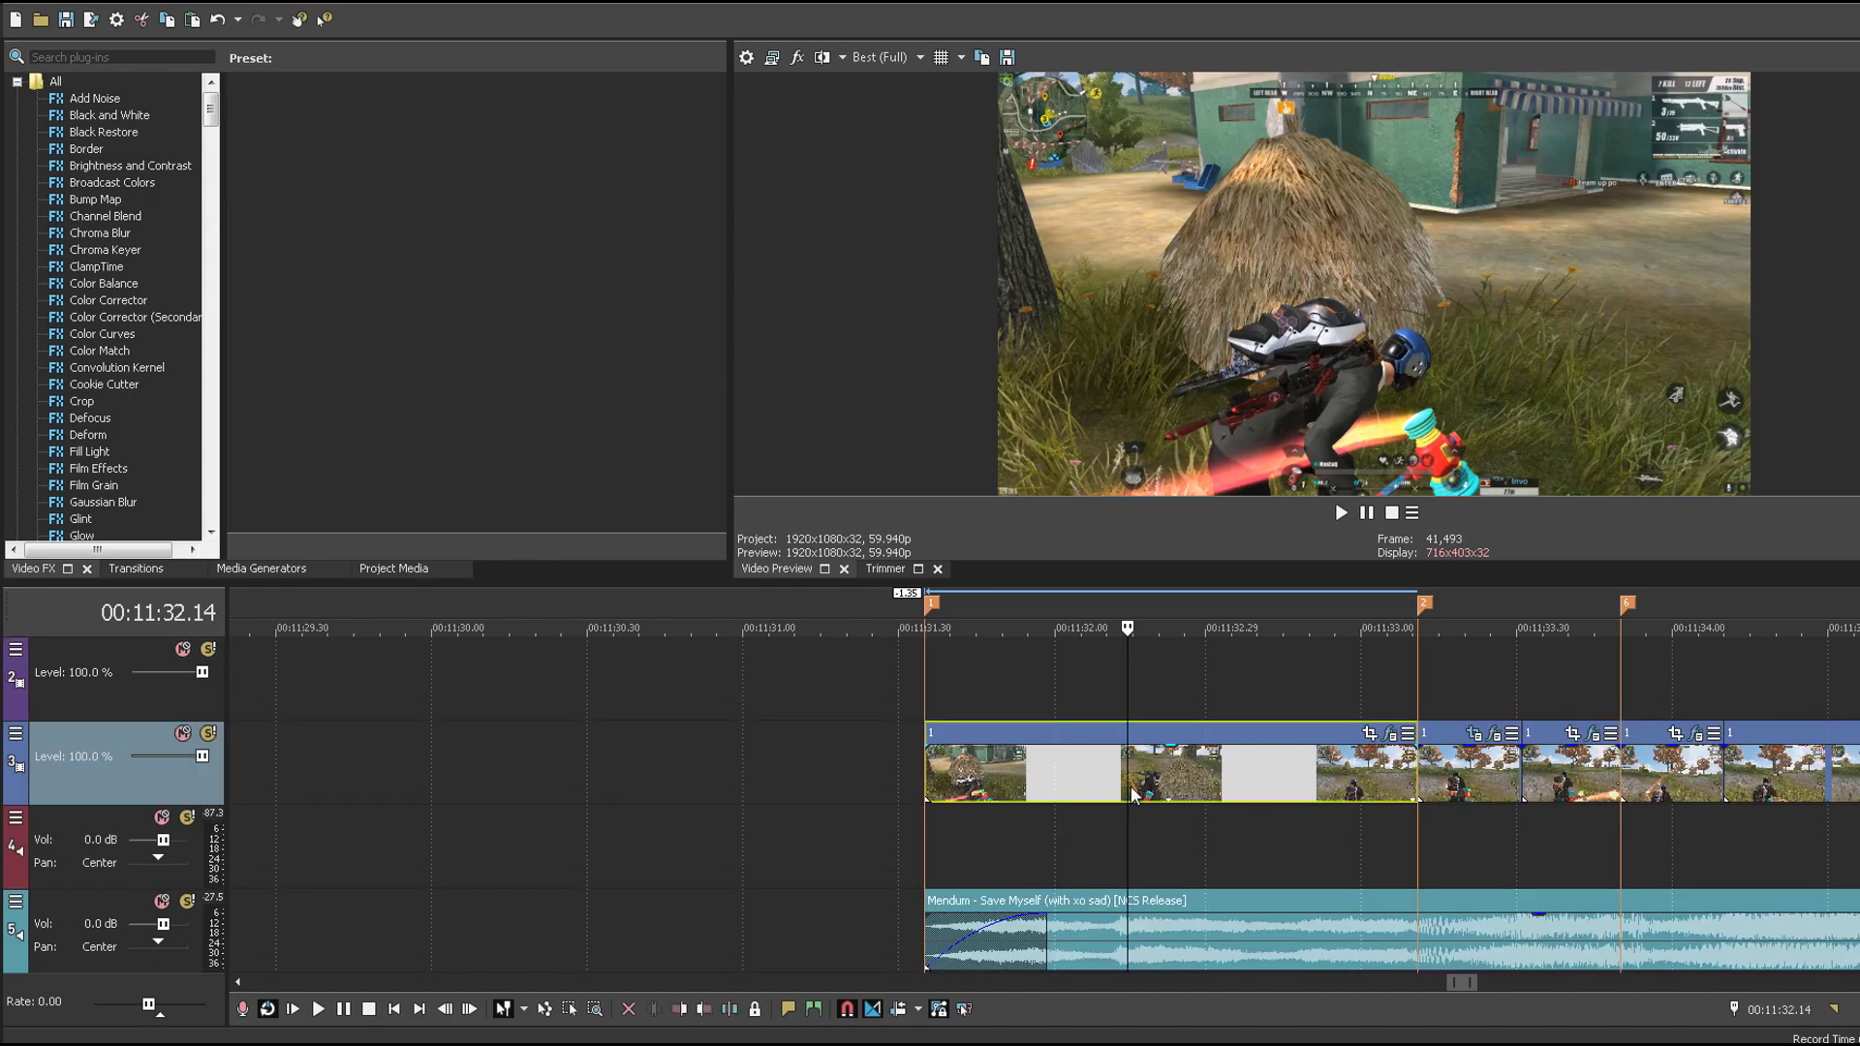
scroll(1189, 792, "up", 2)
scroll(1212, 794, "down", 1)
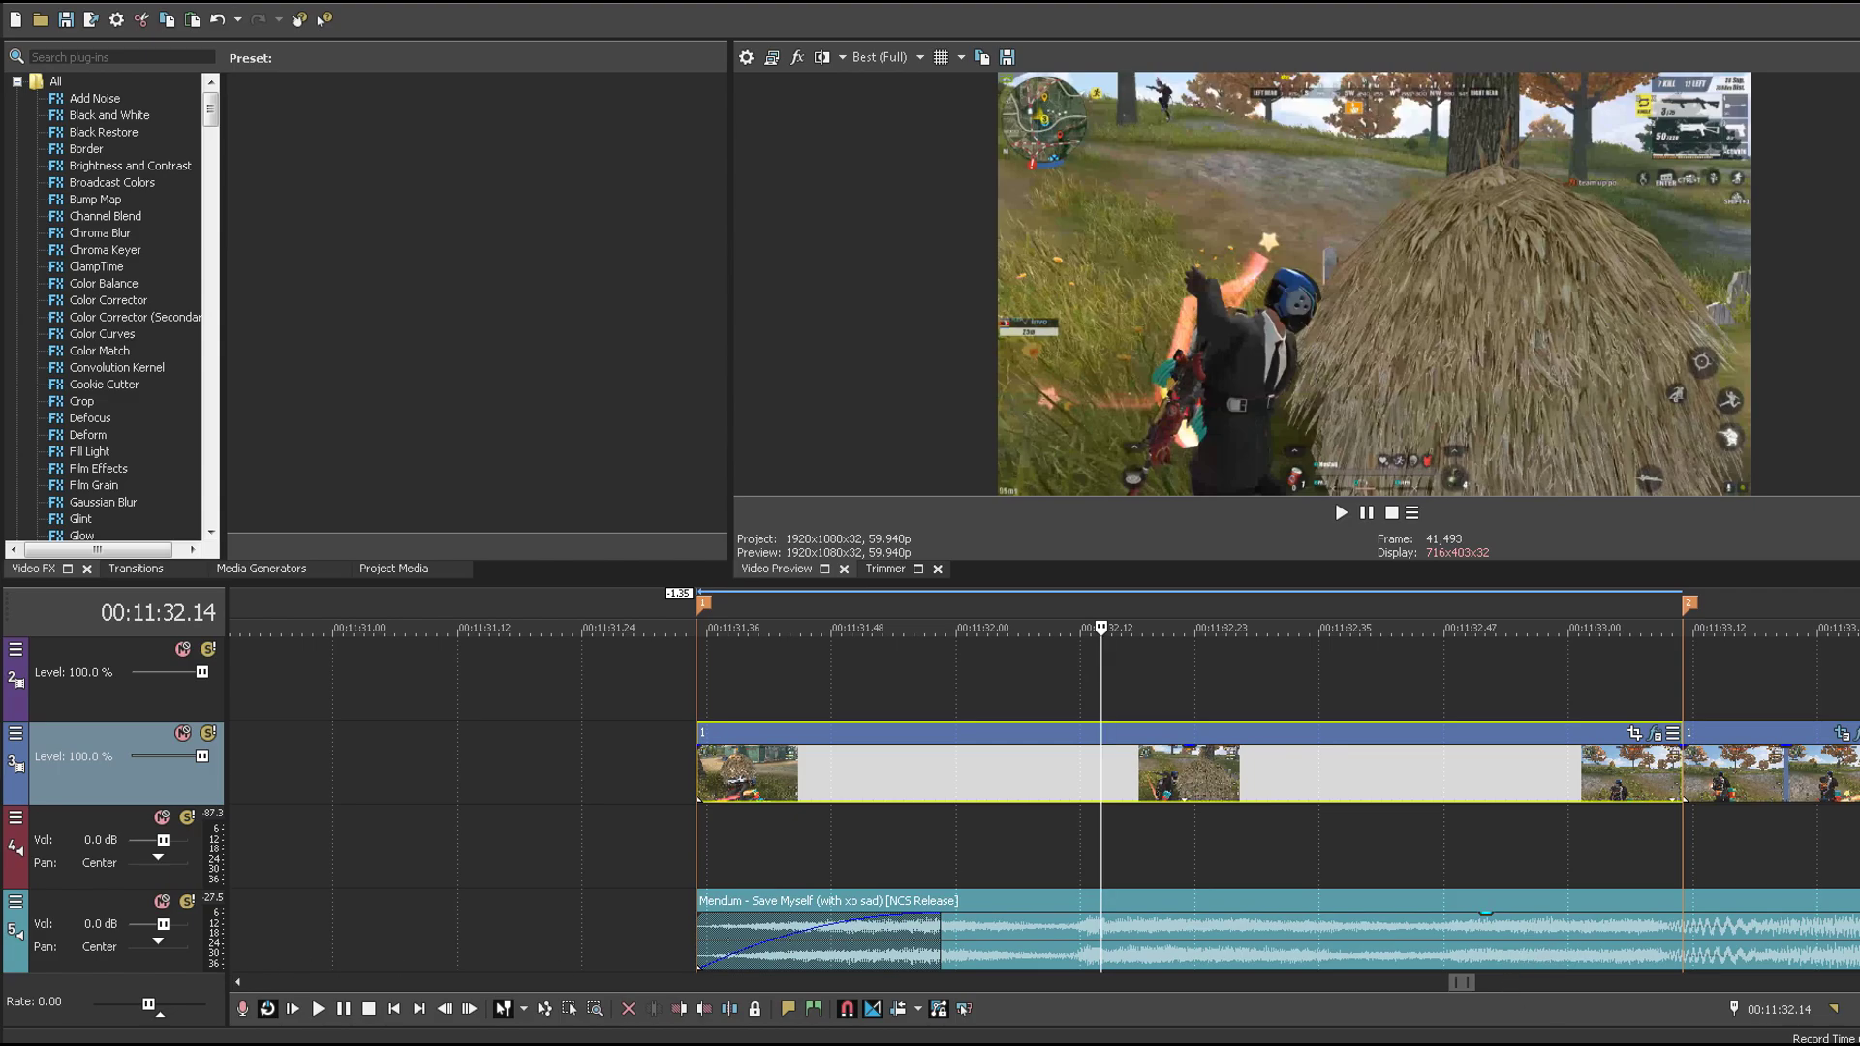
scroll(1044, 797, "right", 1)
scroll(1067, 810, "right", 1)
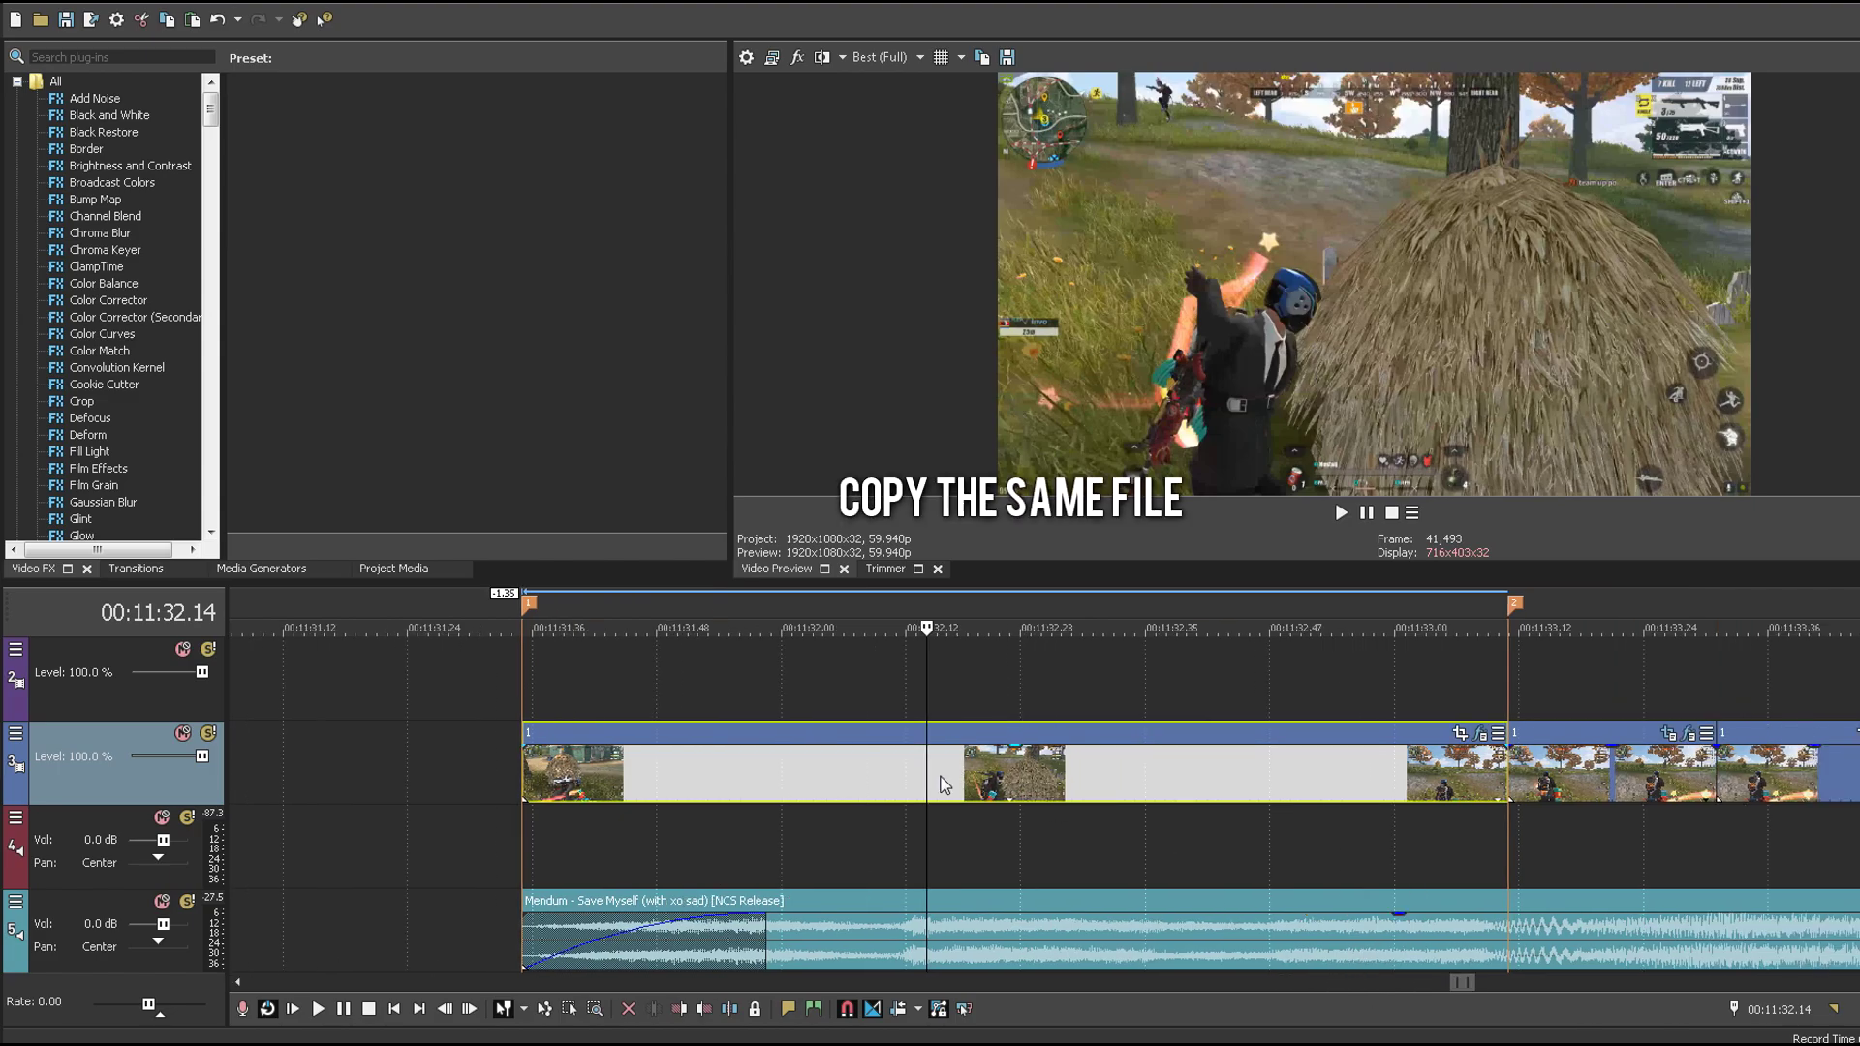
left_click(567, 706)
key("ctrl+v")
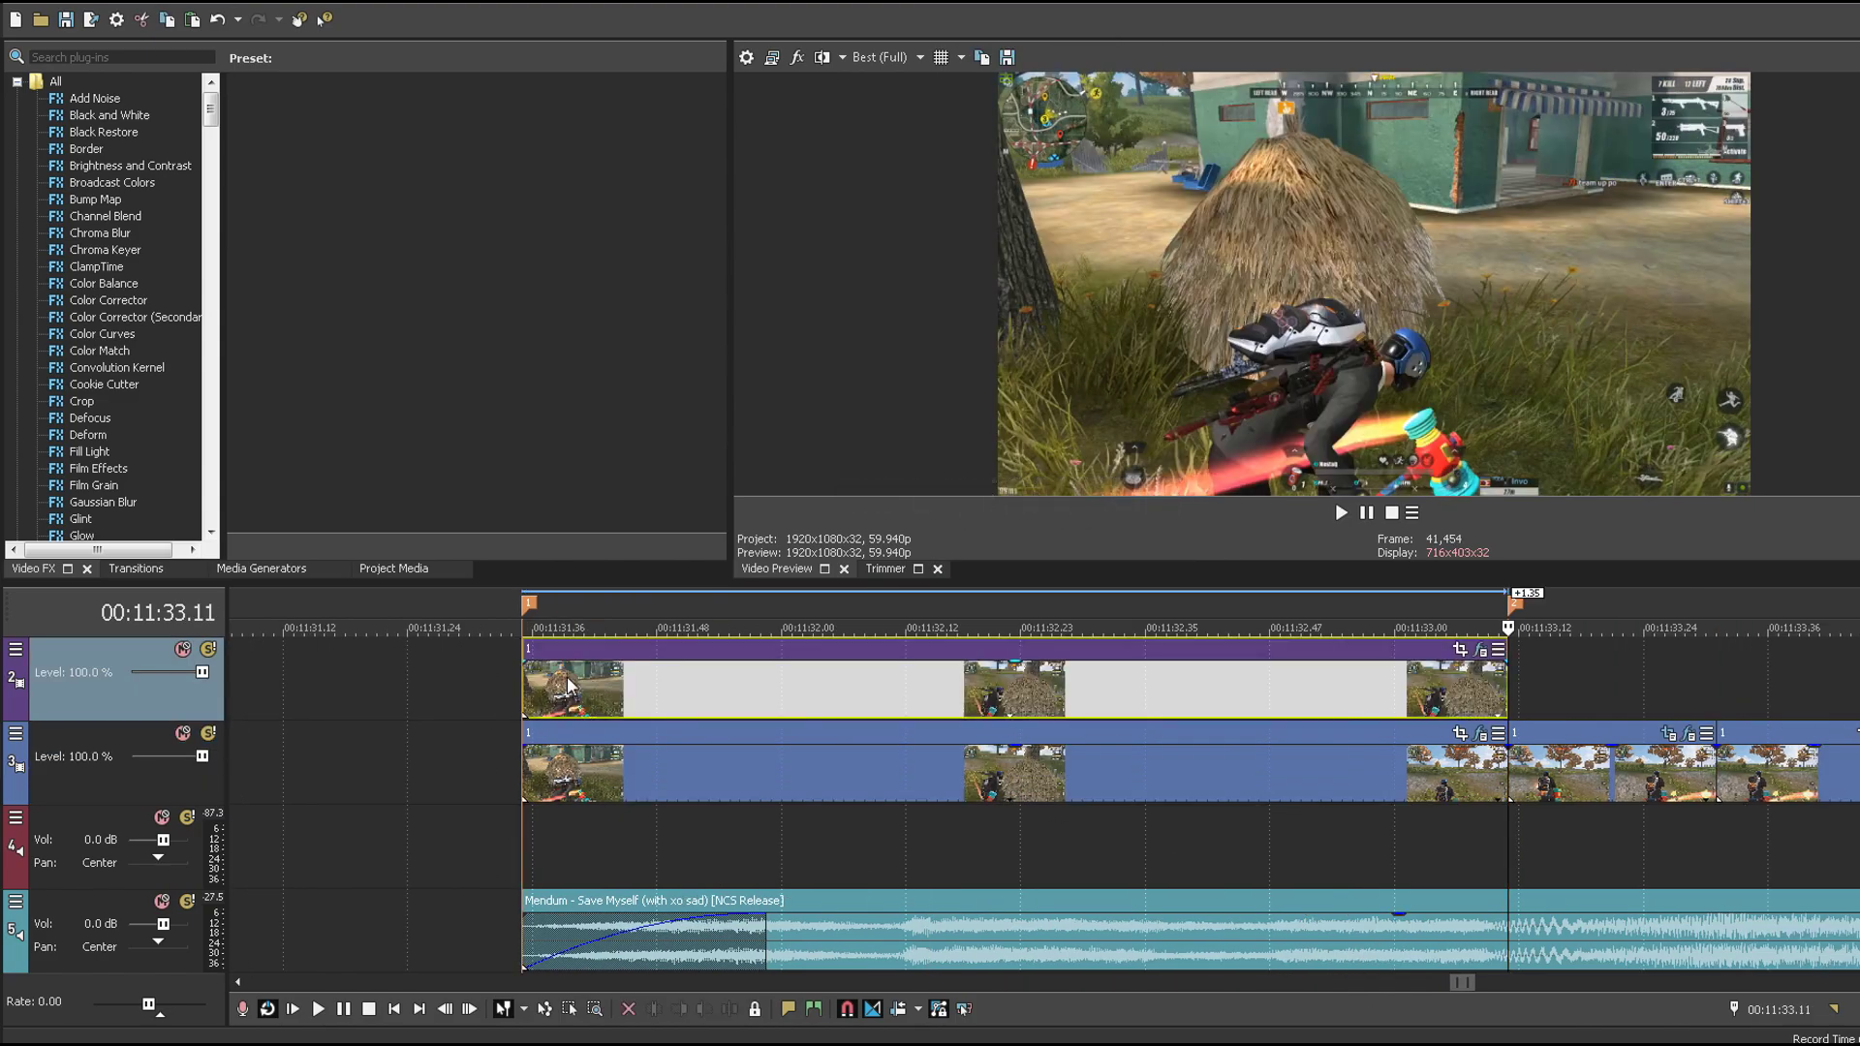
Step: Open the Pan/Crop settings of the upper clip copy with the cursor at its start, and enable its mask
left_click(802, 706)
left_click(937, 706)
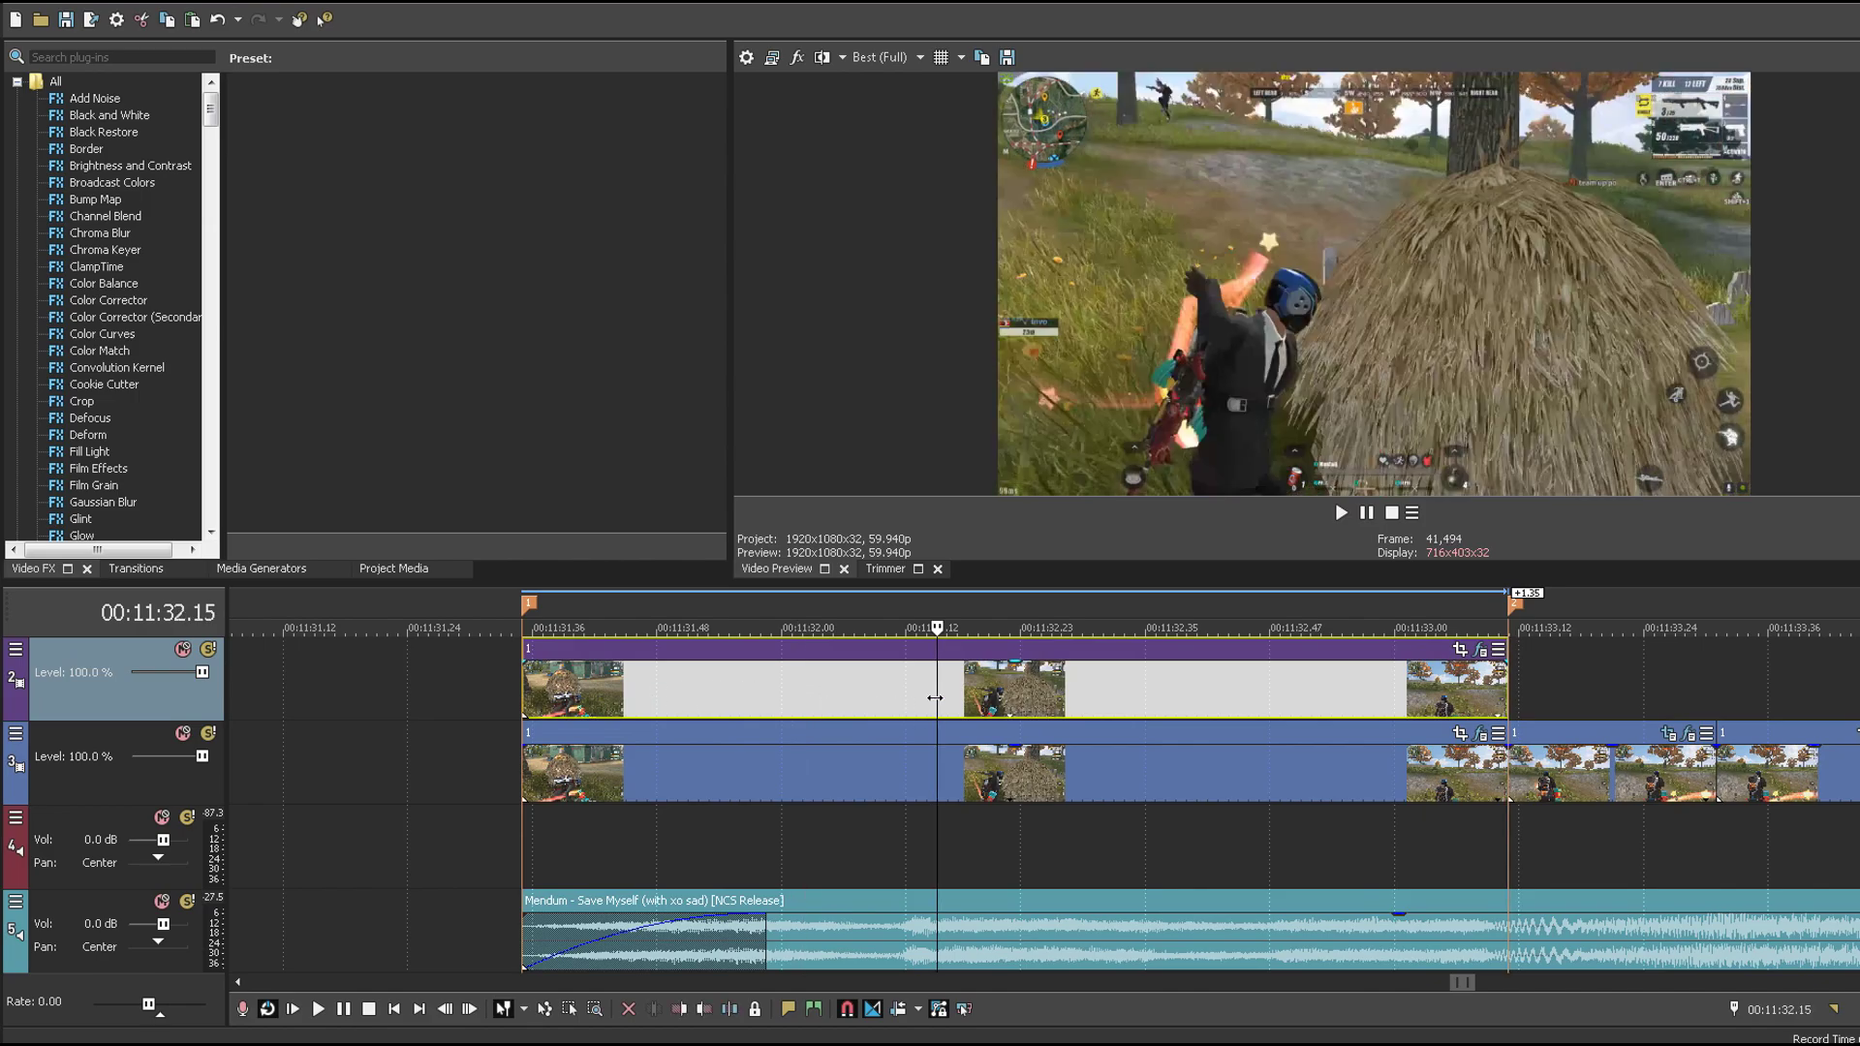
left_click(666, 695)
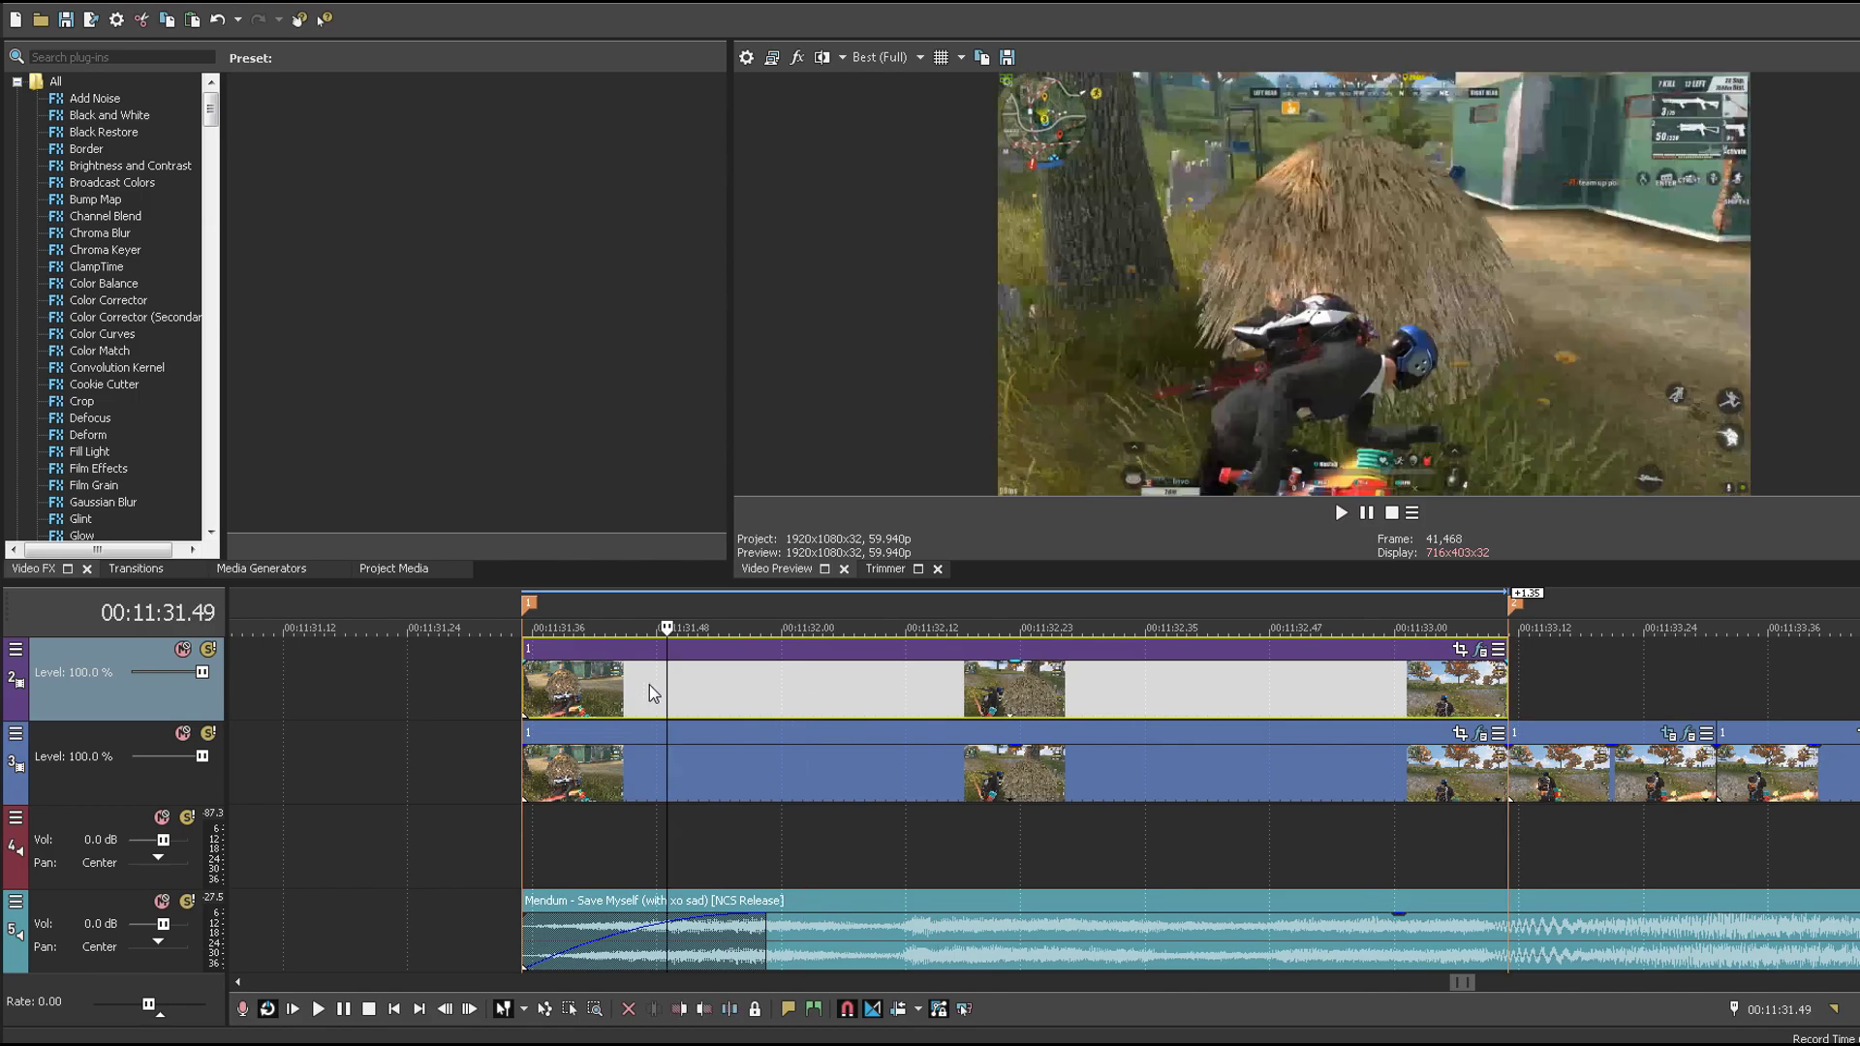
left_click(530, 698)
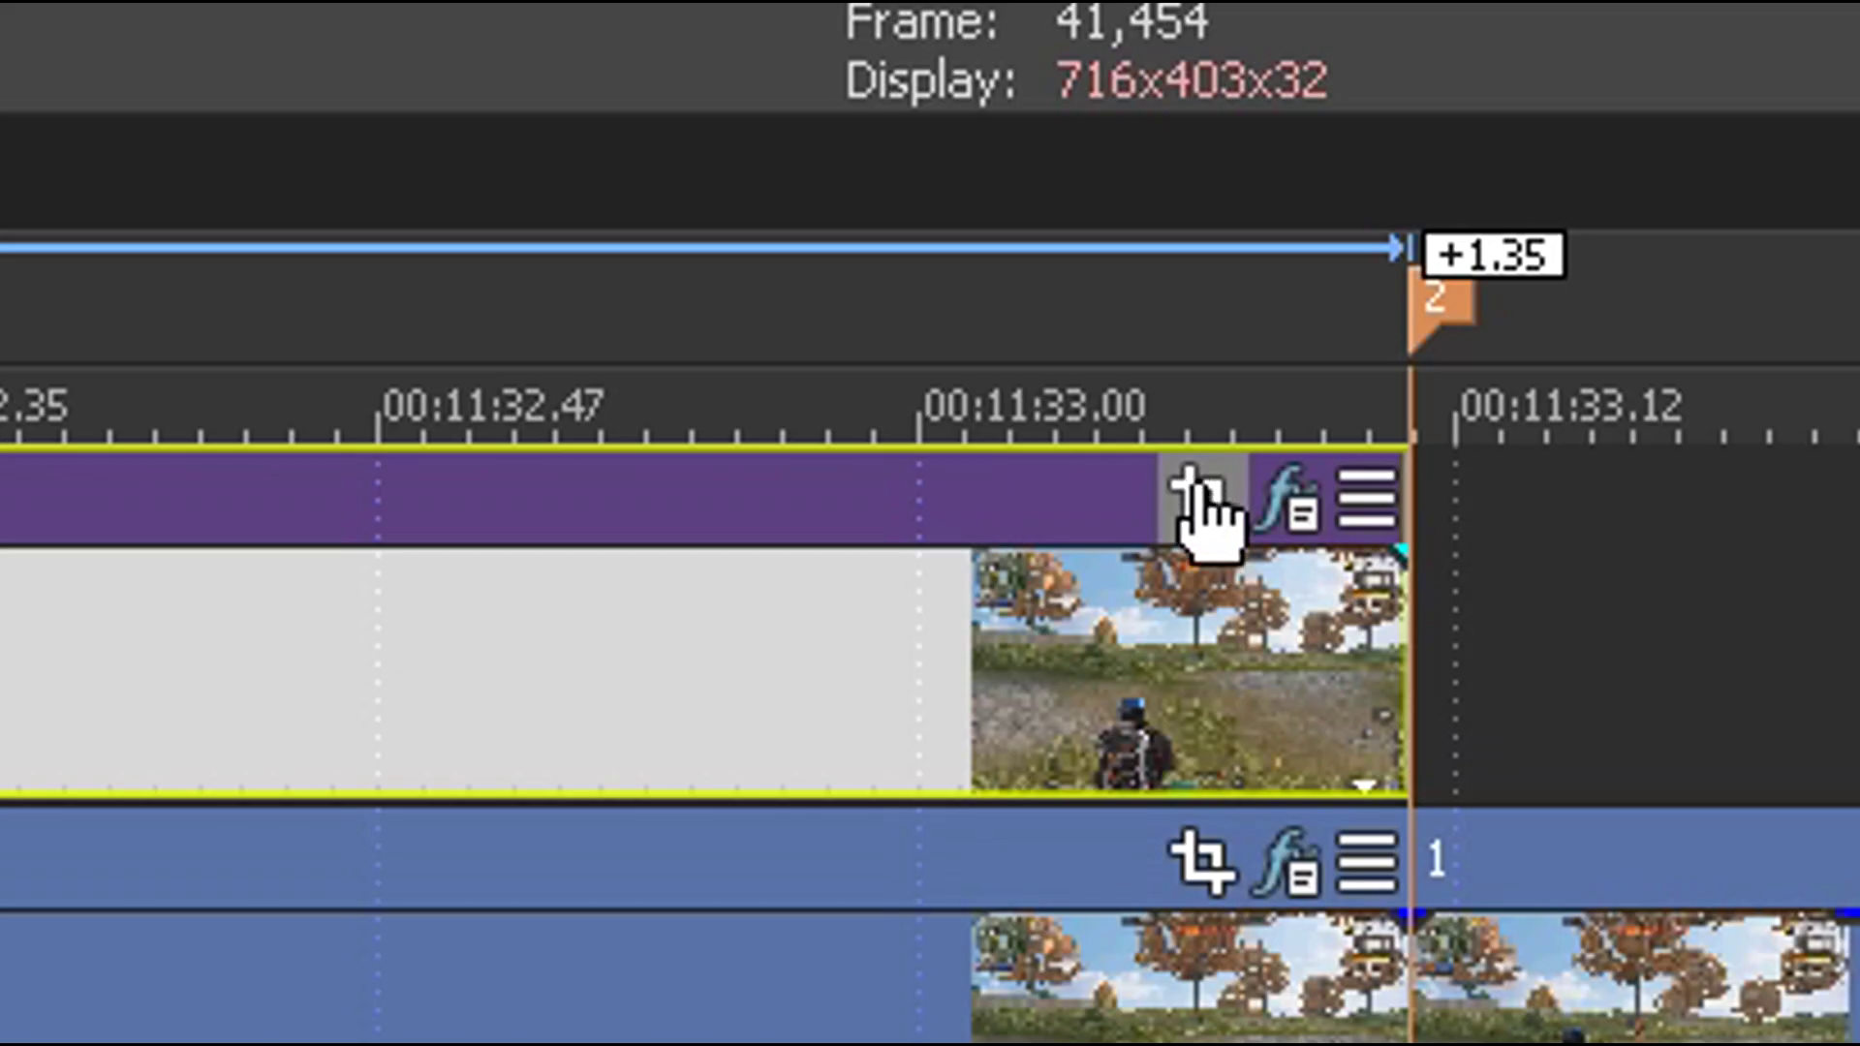
left_click(1201, 504)
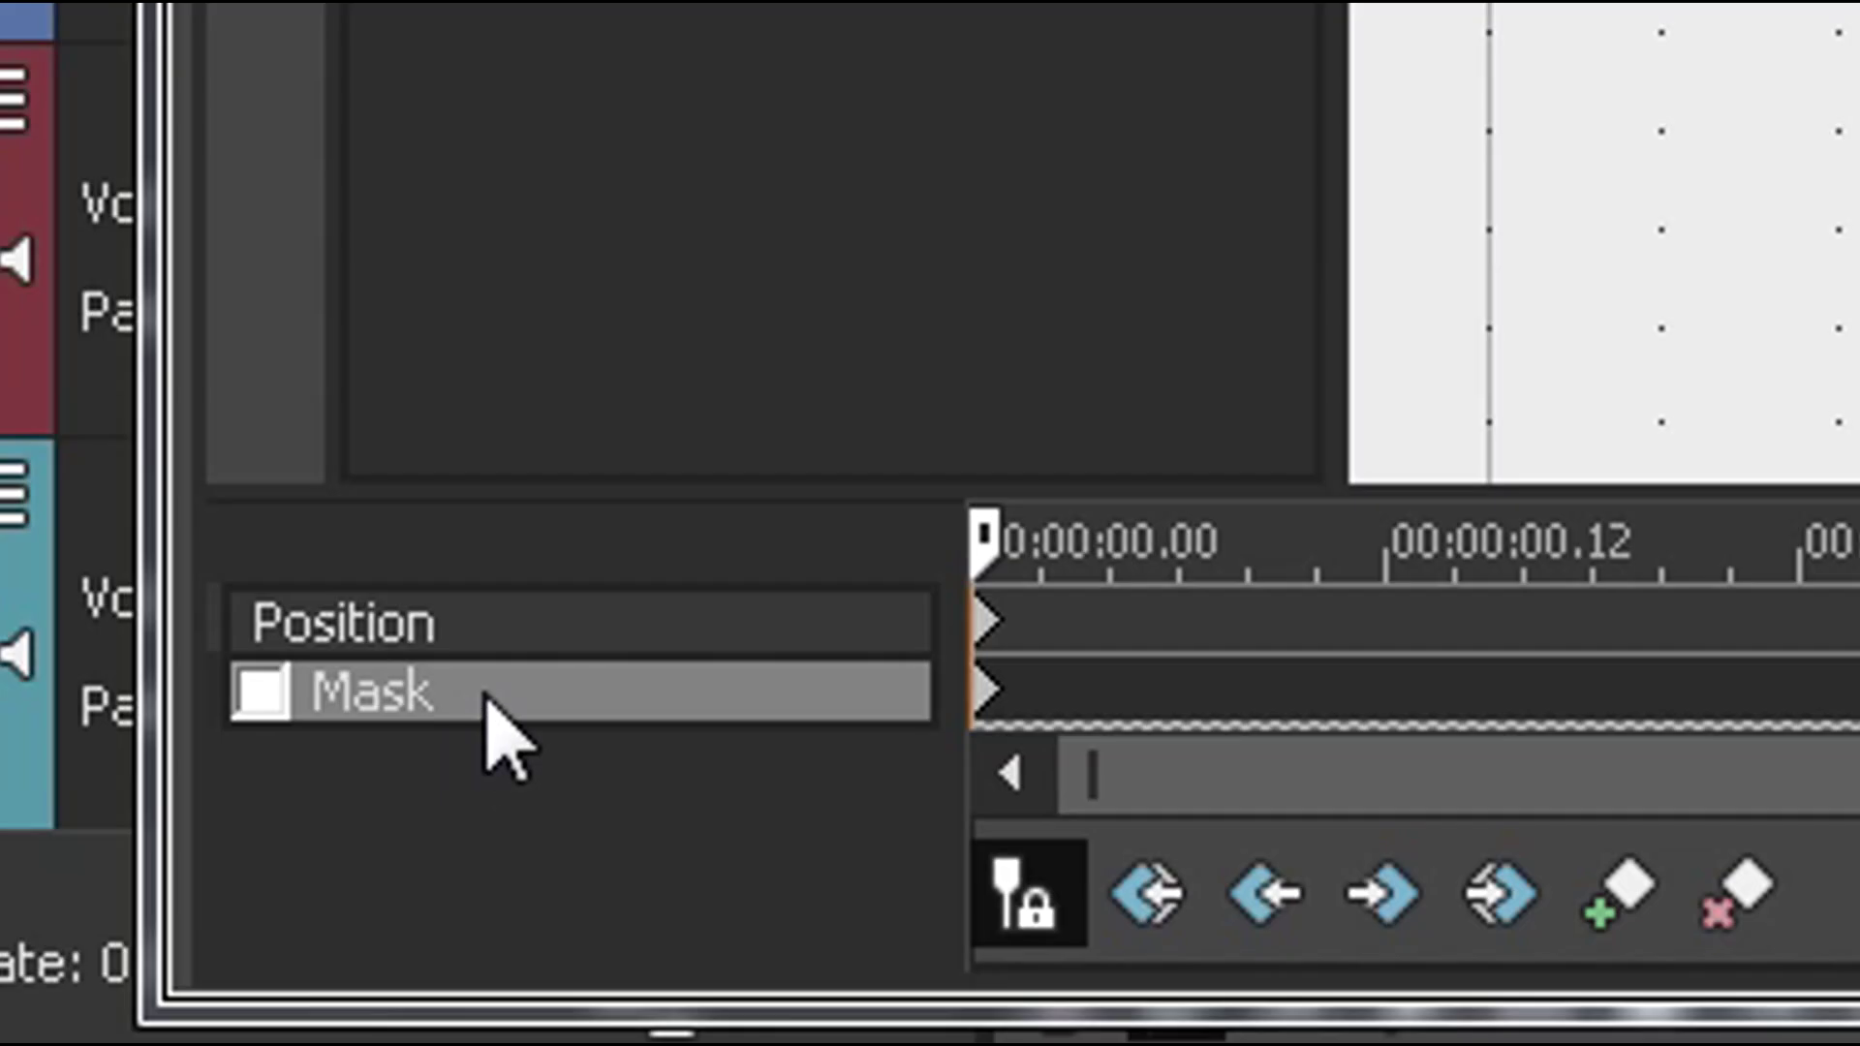
left_click(73, 944)
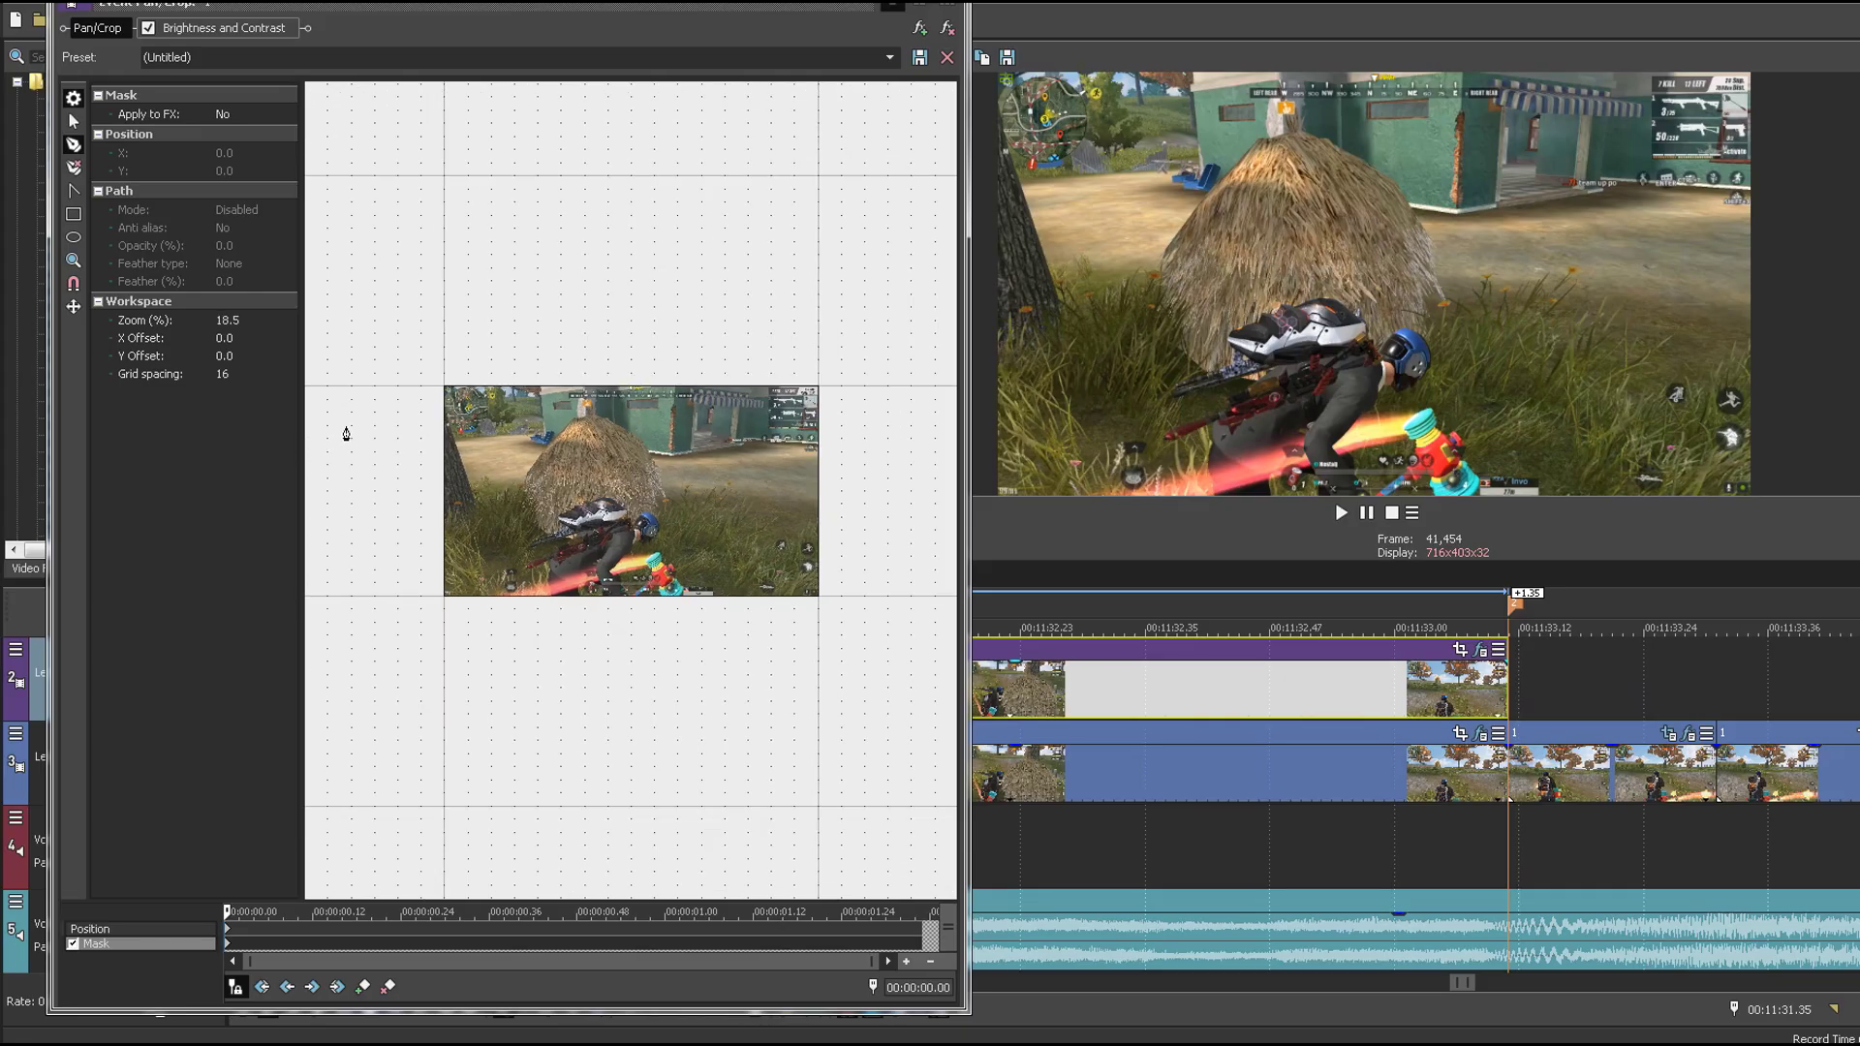
left_click(346, 433)
left_click(462, 431)
key("ctrl+z")
key("ctrl+z")
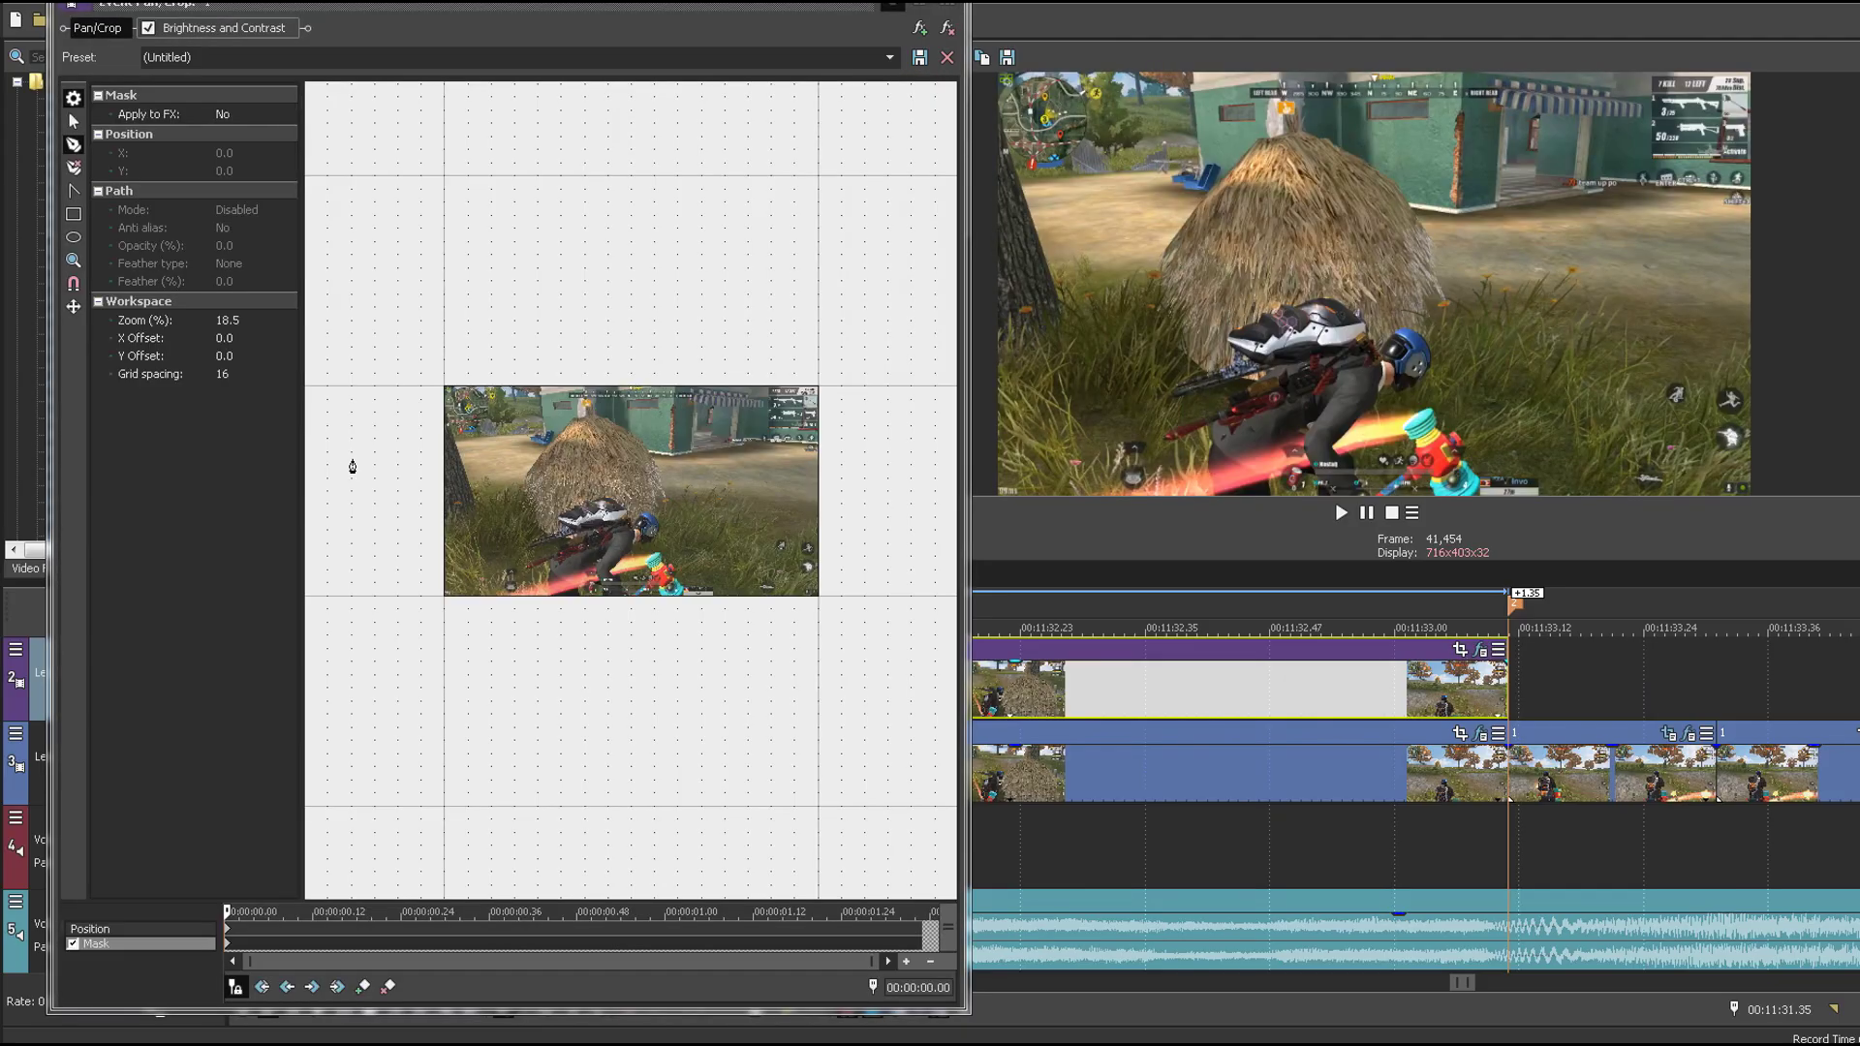
Step: Draw a closed mask path around the upper background, crossing the haystack and extending beyond the frame's sides and upper edge
left_click(326, 472)
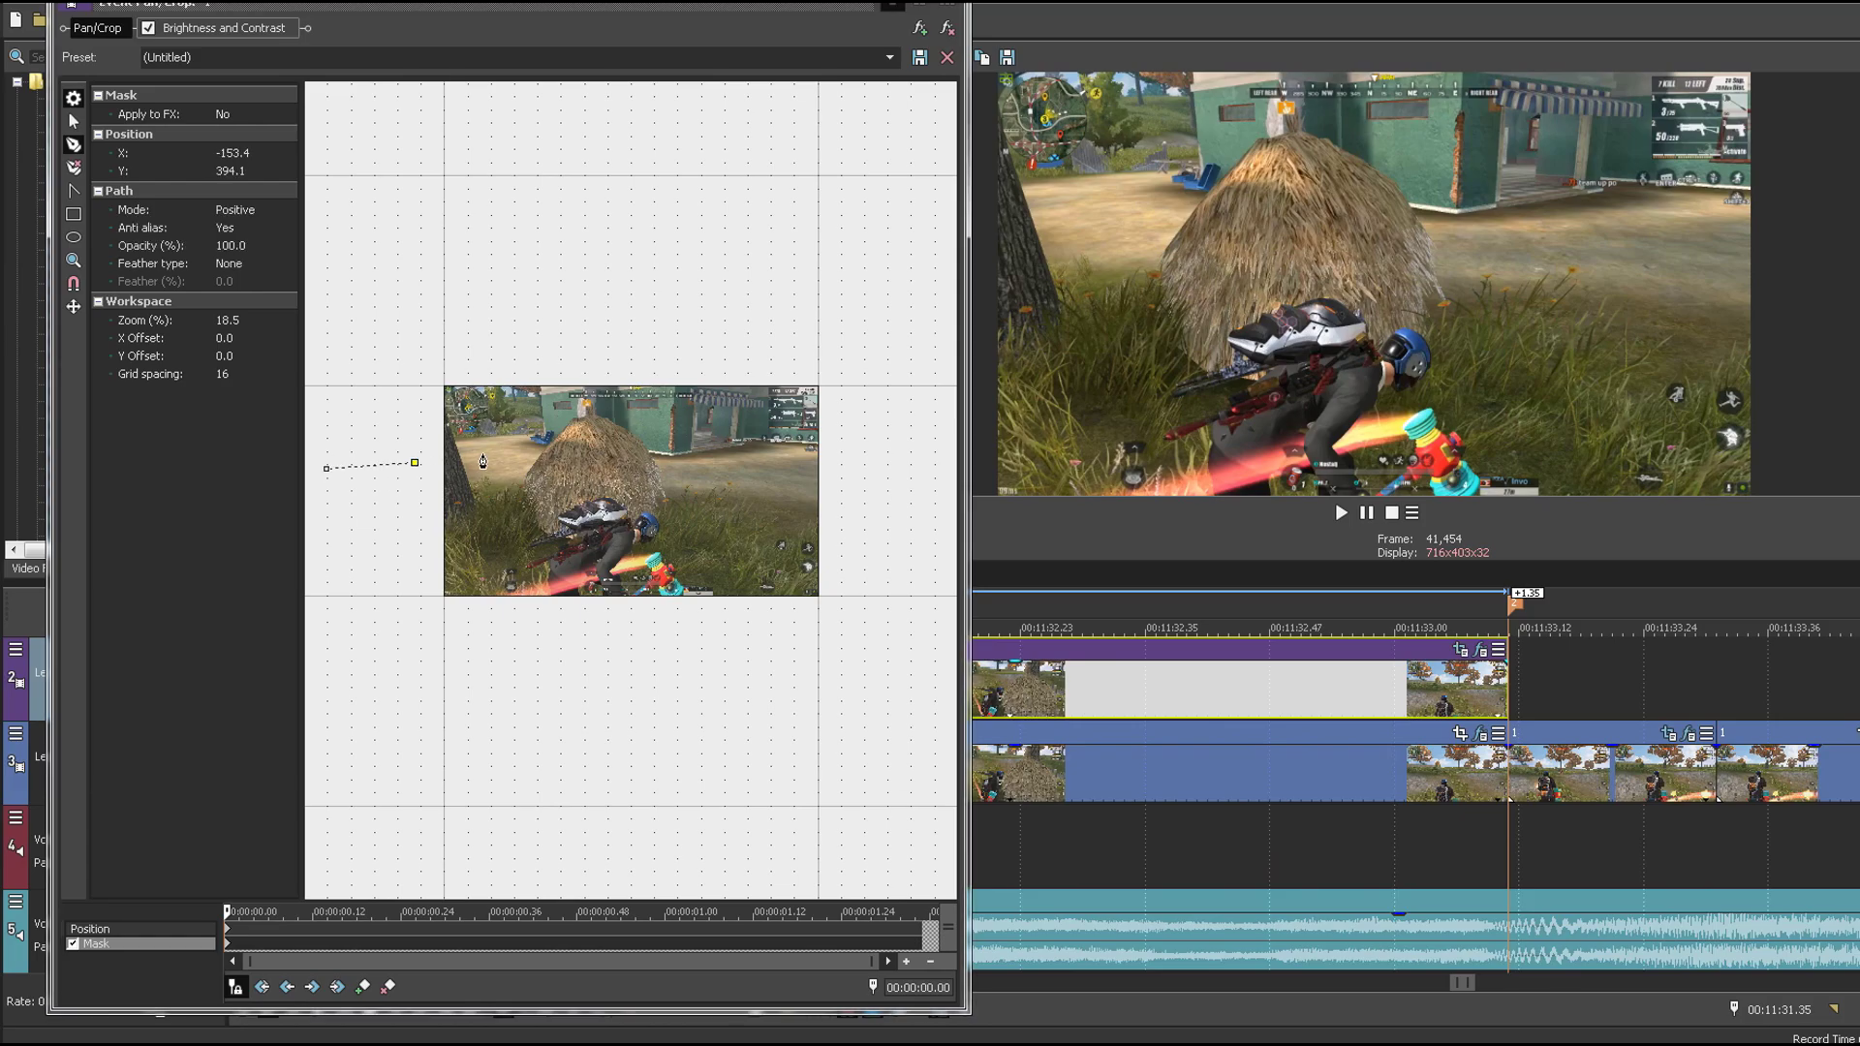
left_click(655, 455)
left_click(929, 497)
scroll(930, 503, "down", 3)
left_click(917, 358)
left_click(809, 263)
left_click(590, 271)
left_click(459, 315)
left_click(407, 476)
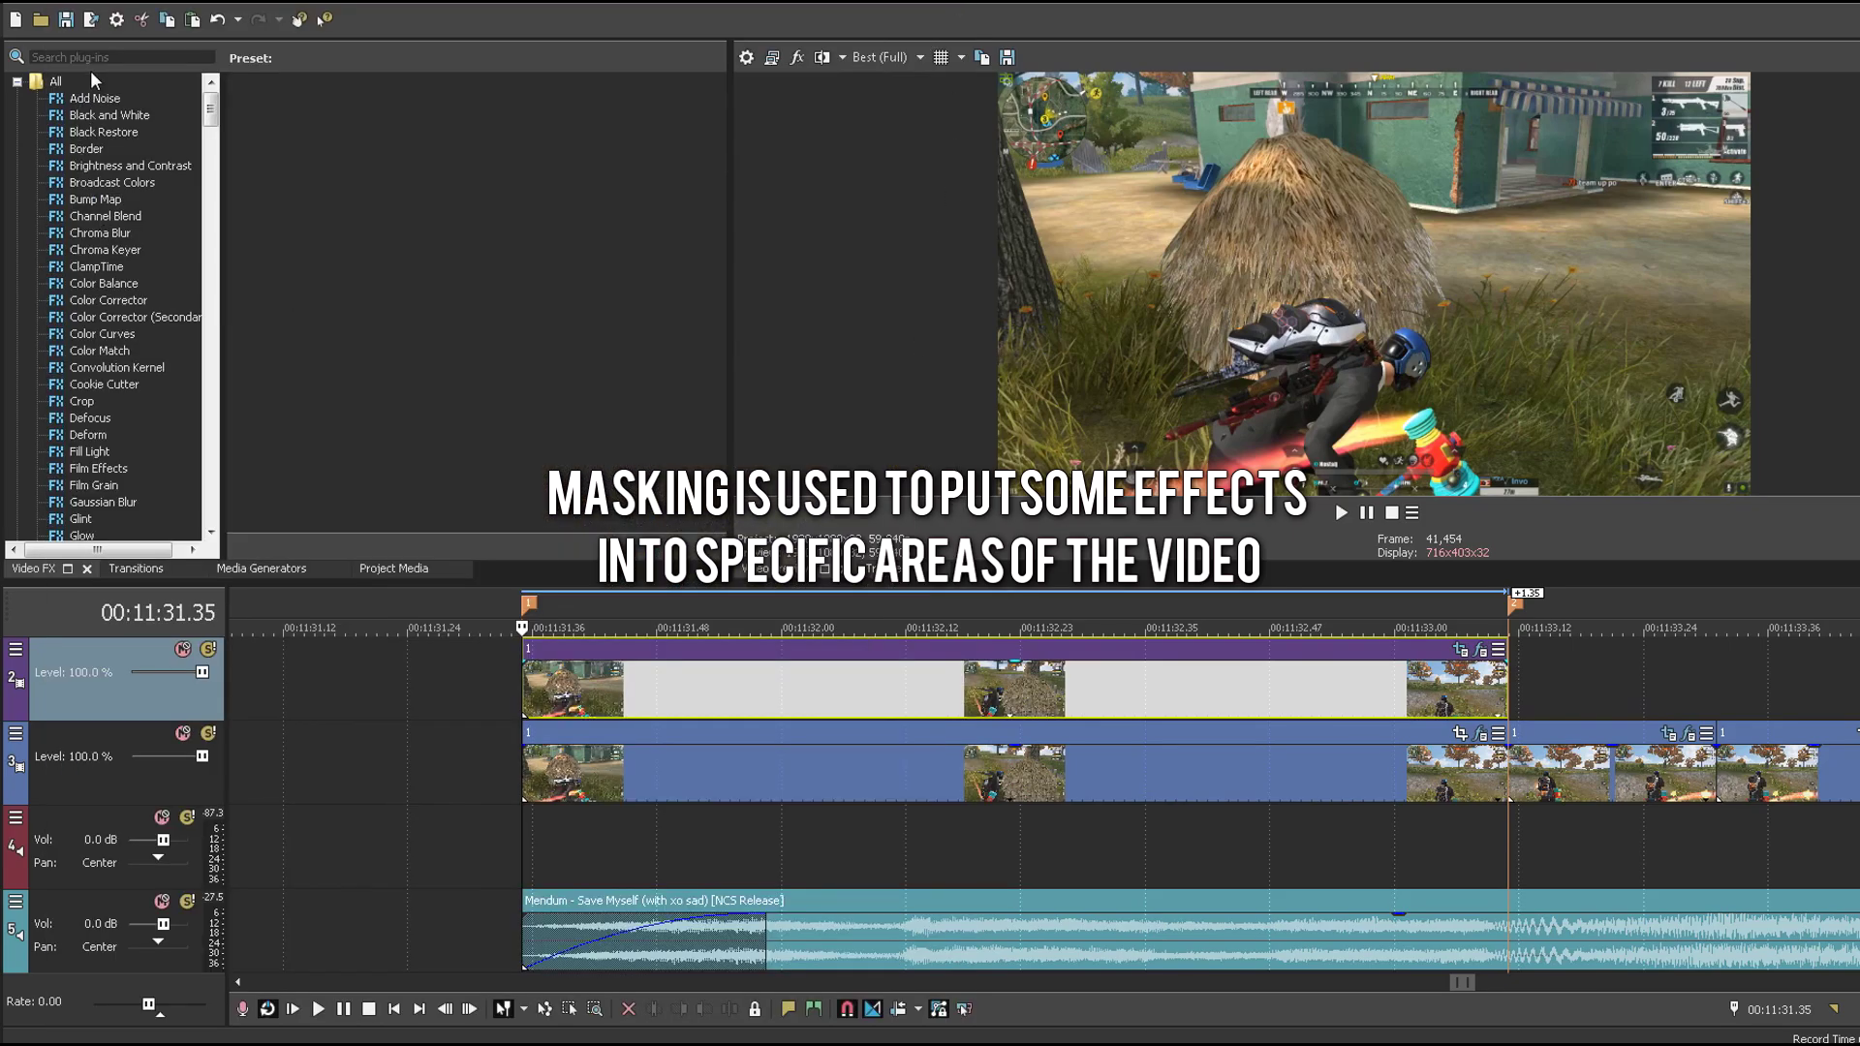
Step: Search the video effects for "glow" and apply S_Glow to the masked upper clip
left_click(97, 57)
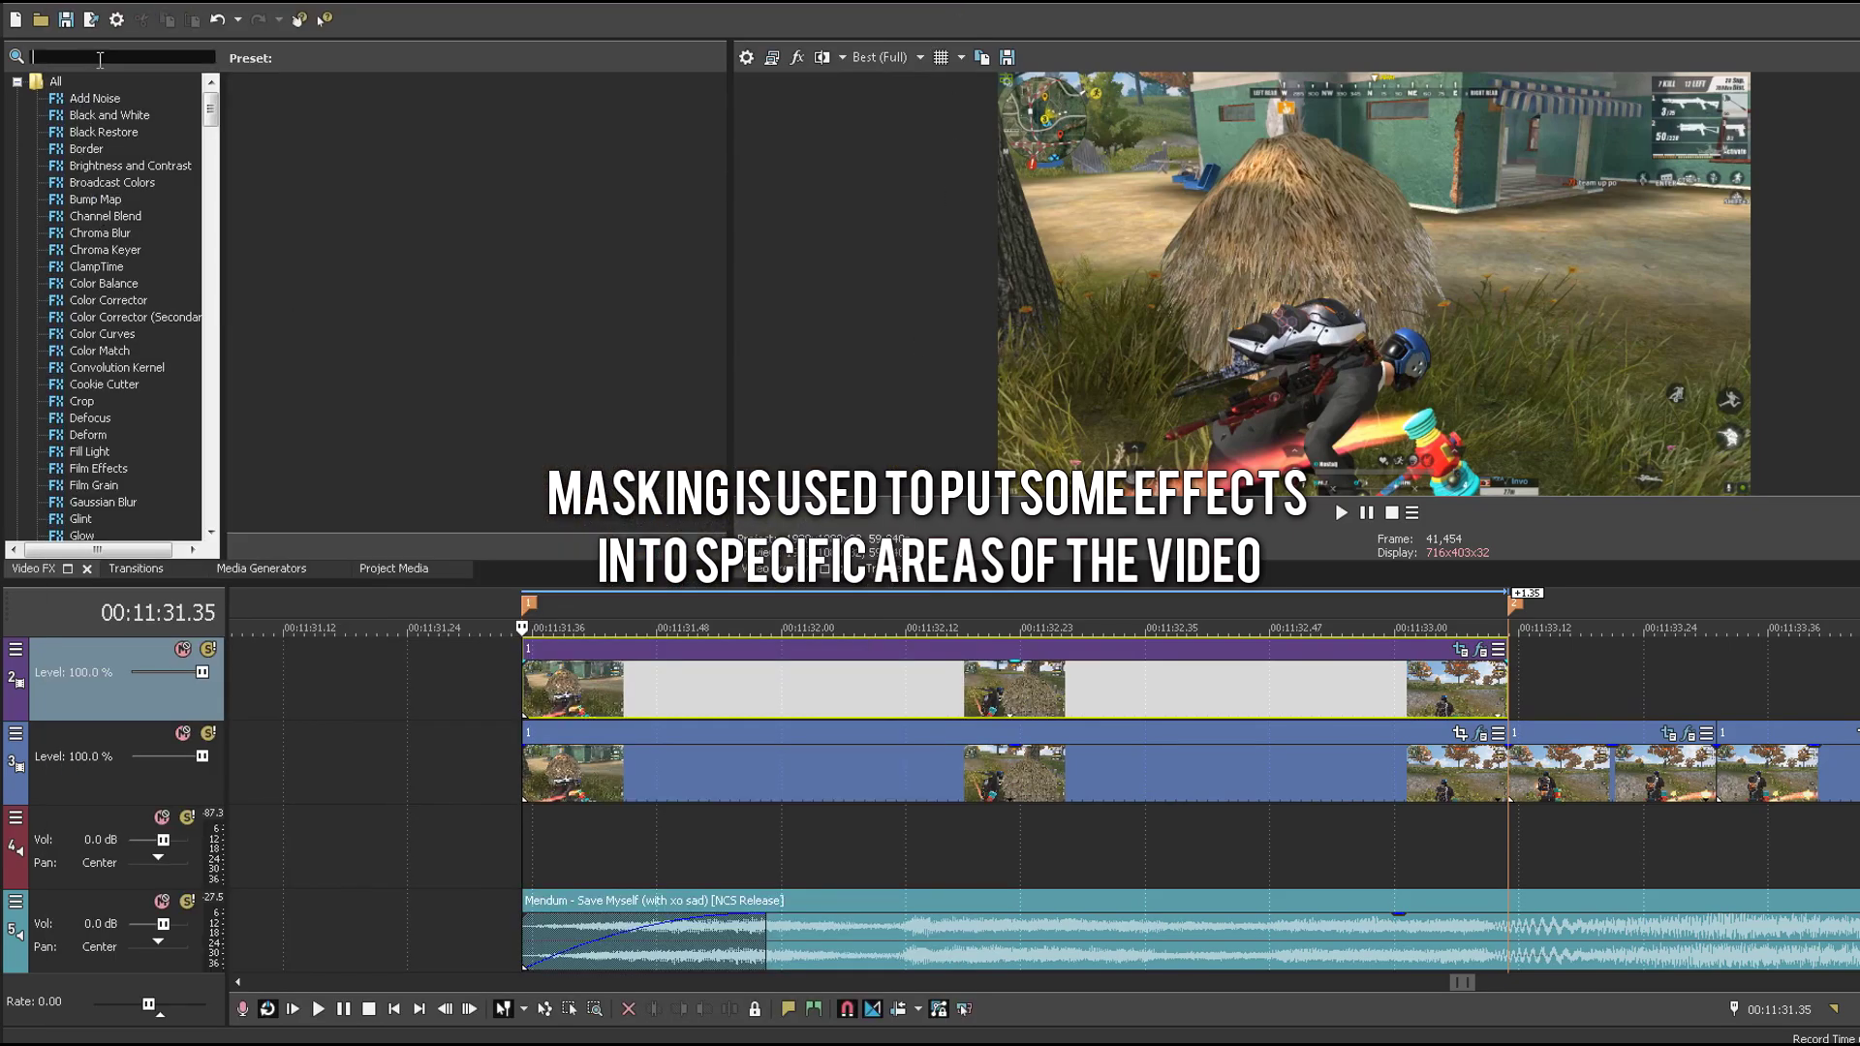
type("glow")
left_click(87, 200)
left_click_drag(290, 141, 845, 694)
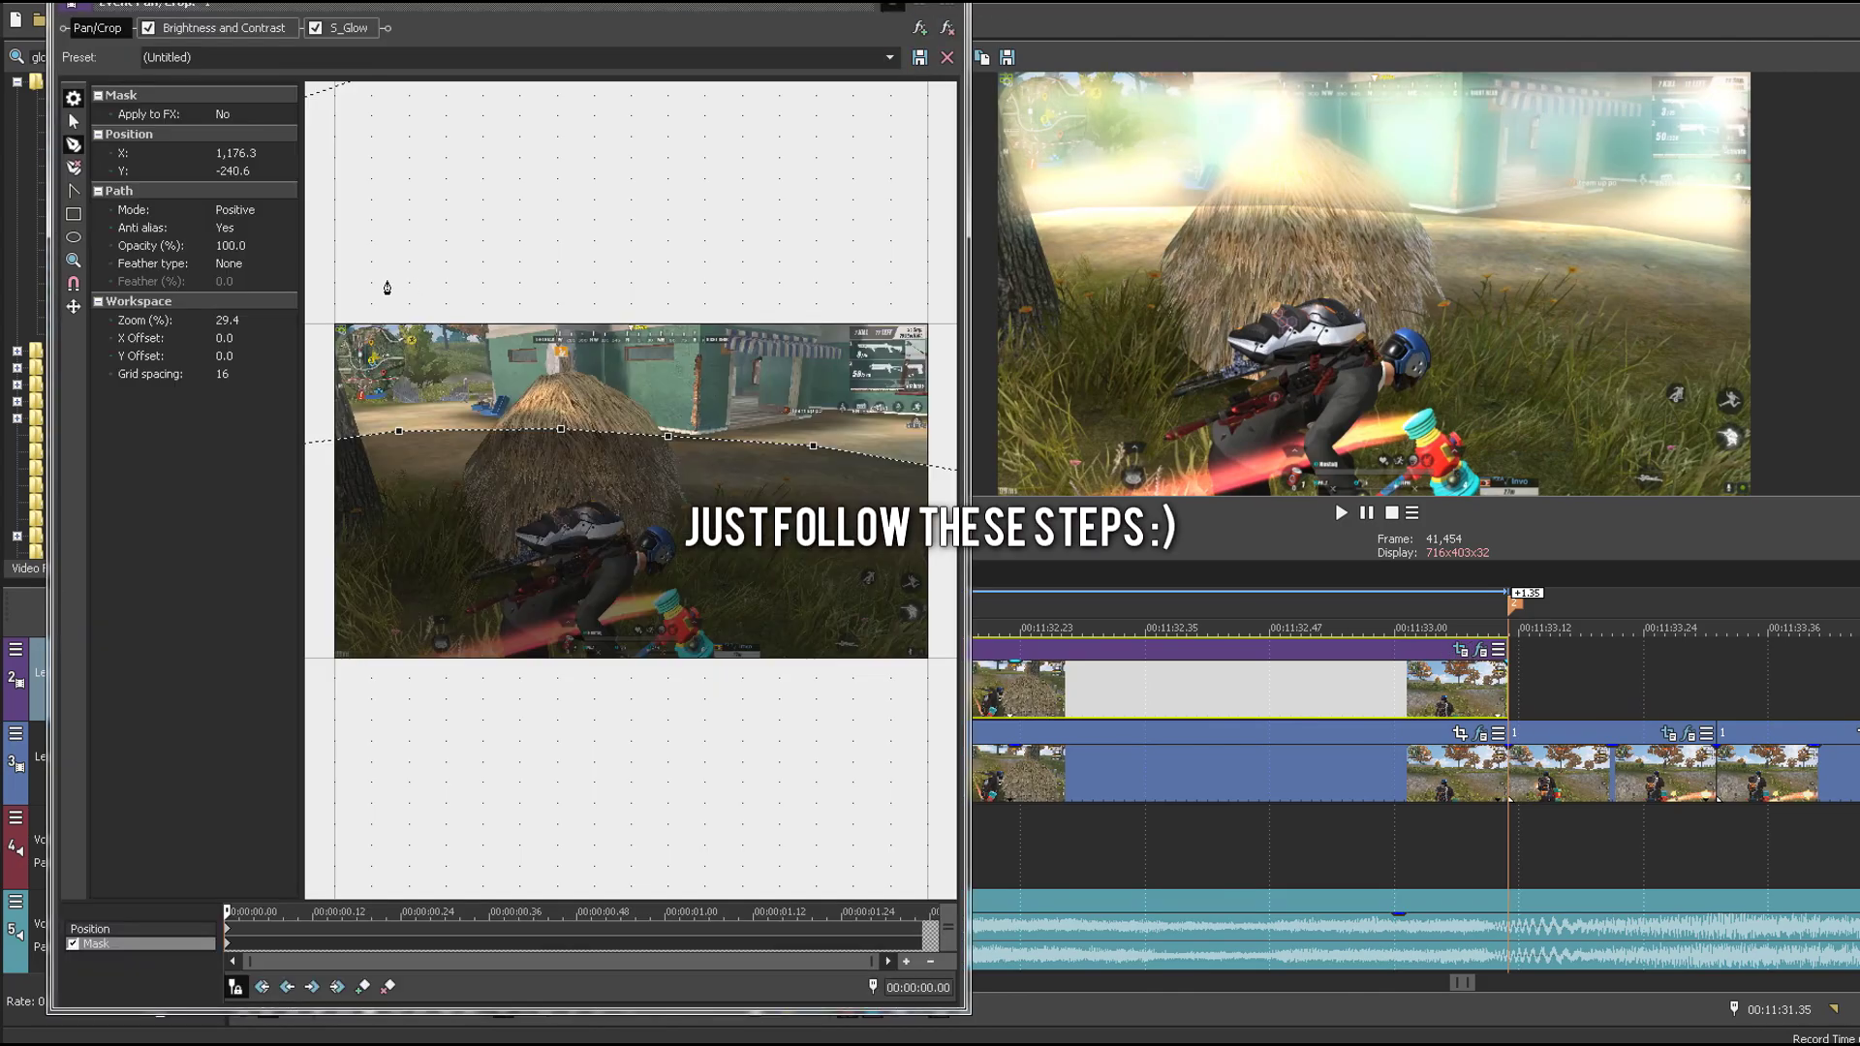
Step: Set the mask path's feather type to In and its feather to 5%, trying 1% first
left_click(233, 263)
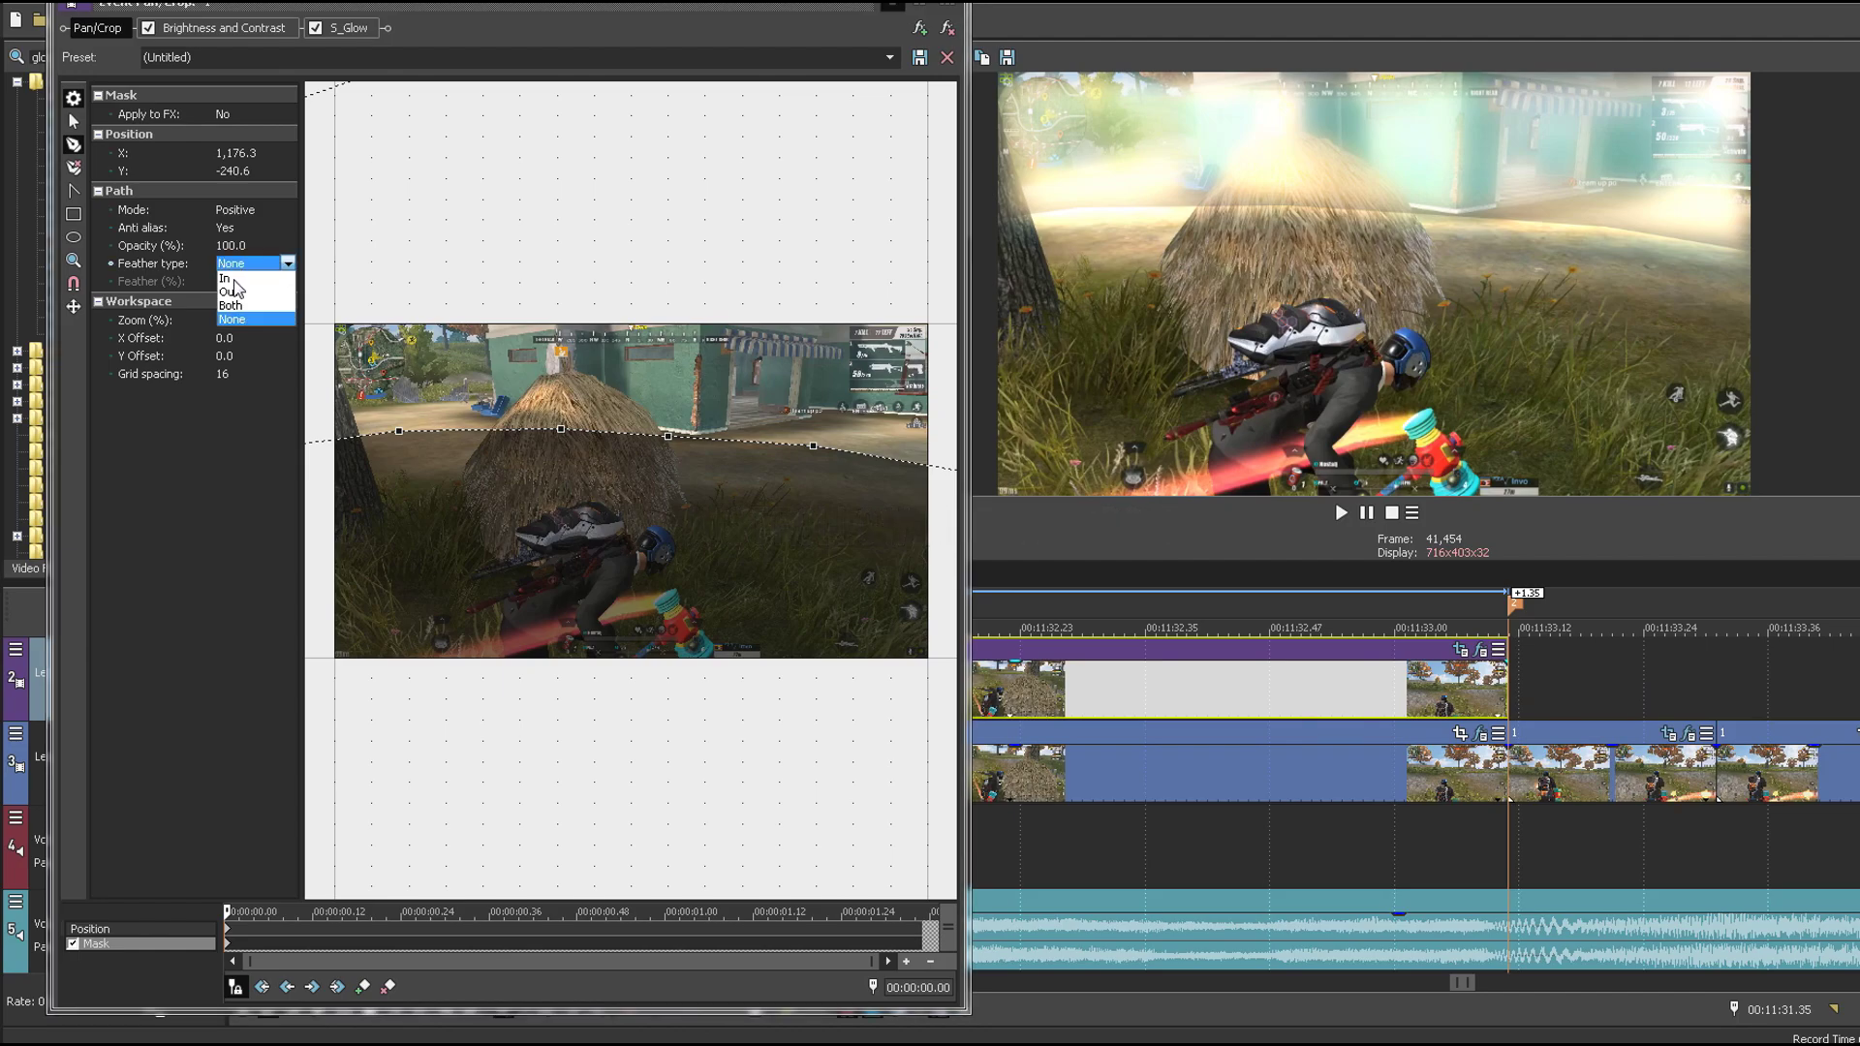
left_click(233, 278)
left_click(275, 284)
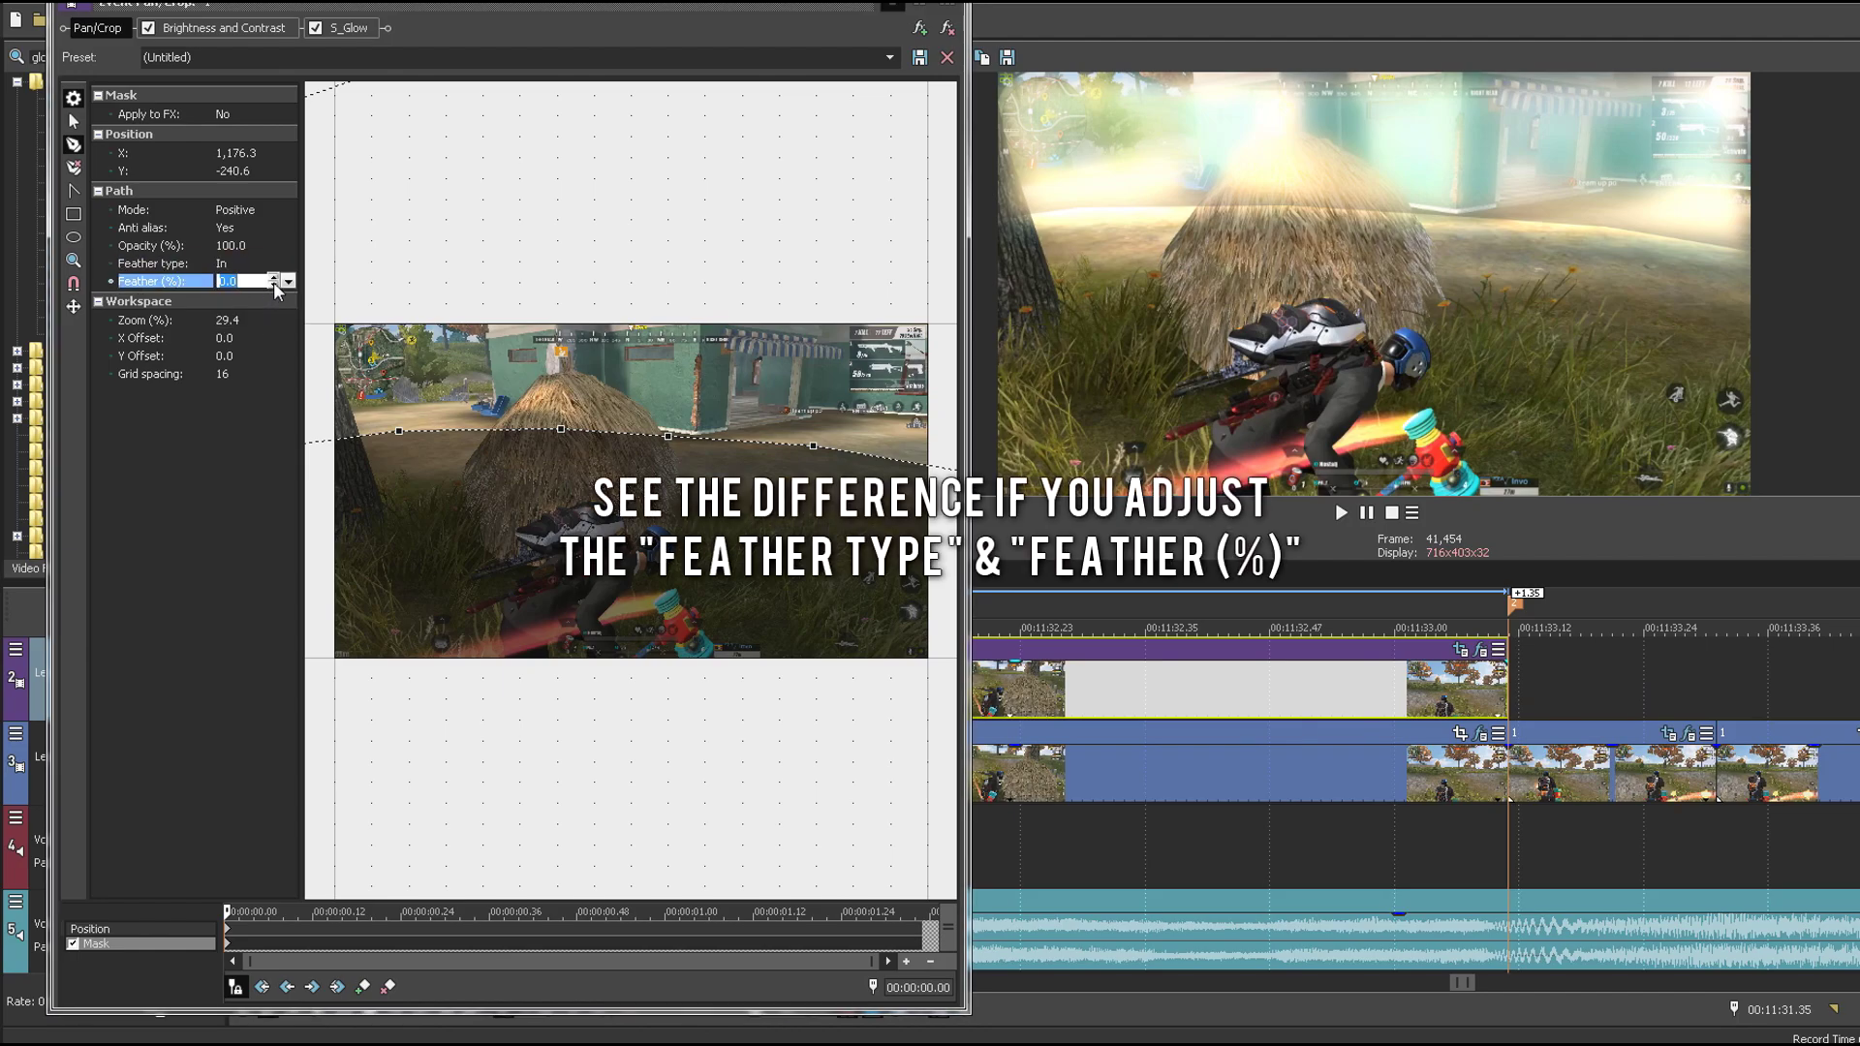
type("1")
key("Return")
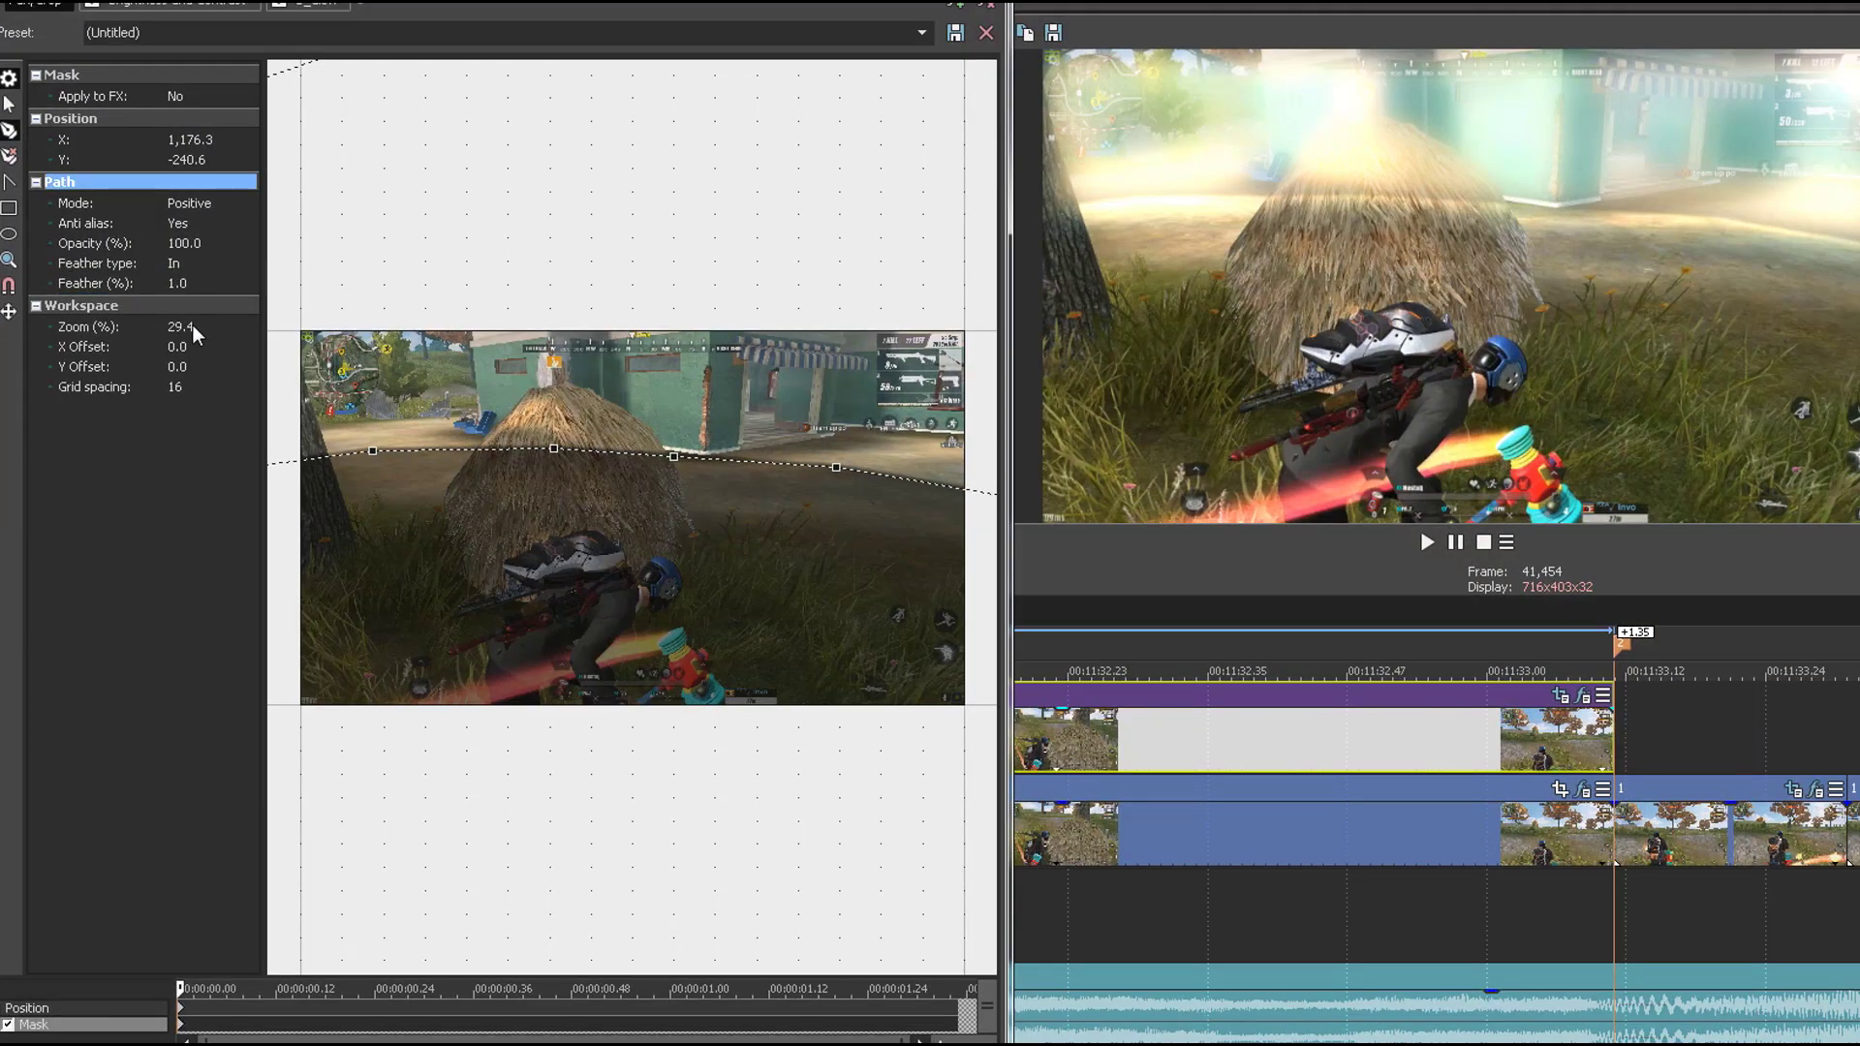
left_click(203, 282)
type("5")
key("Return")
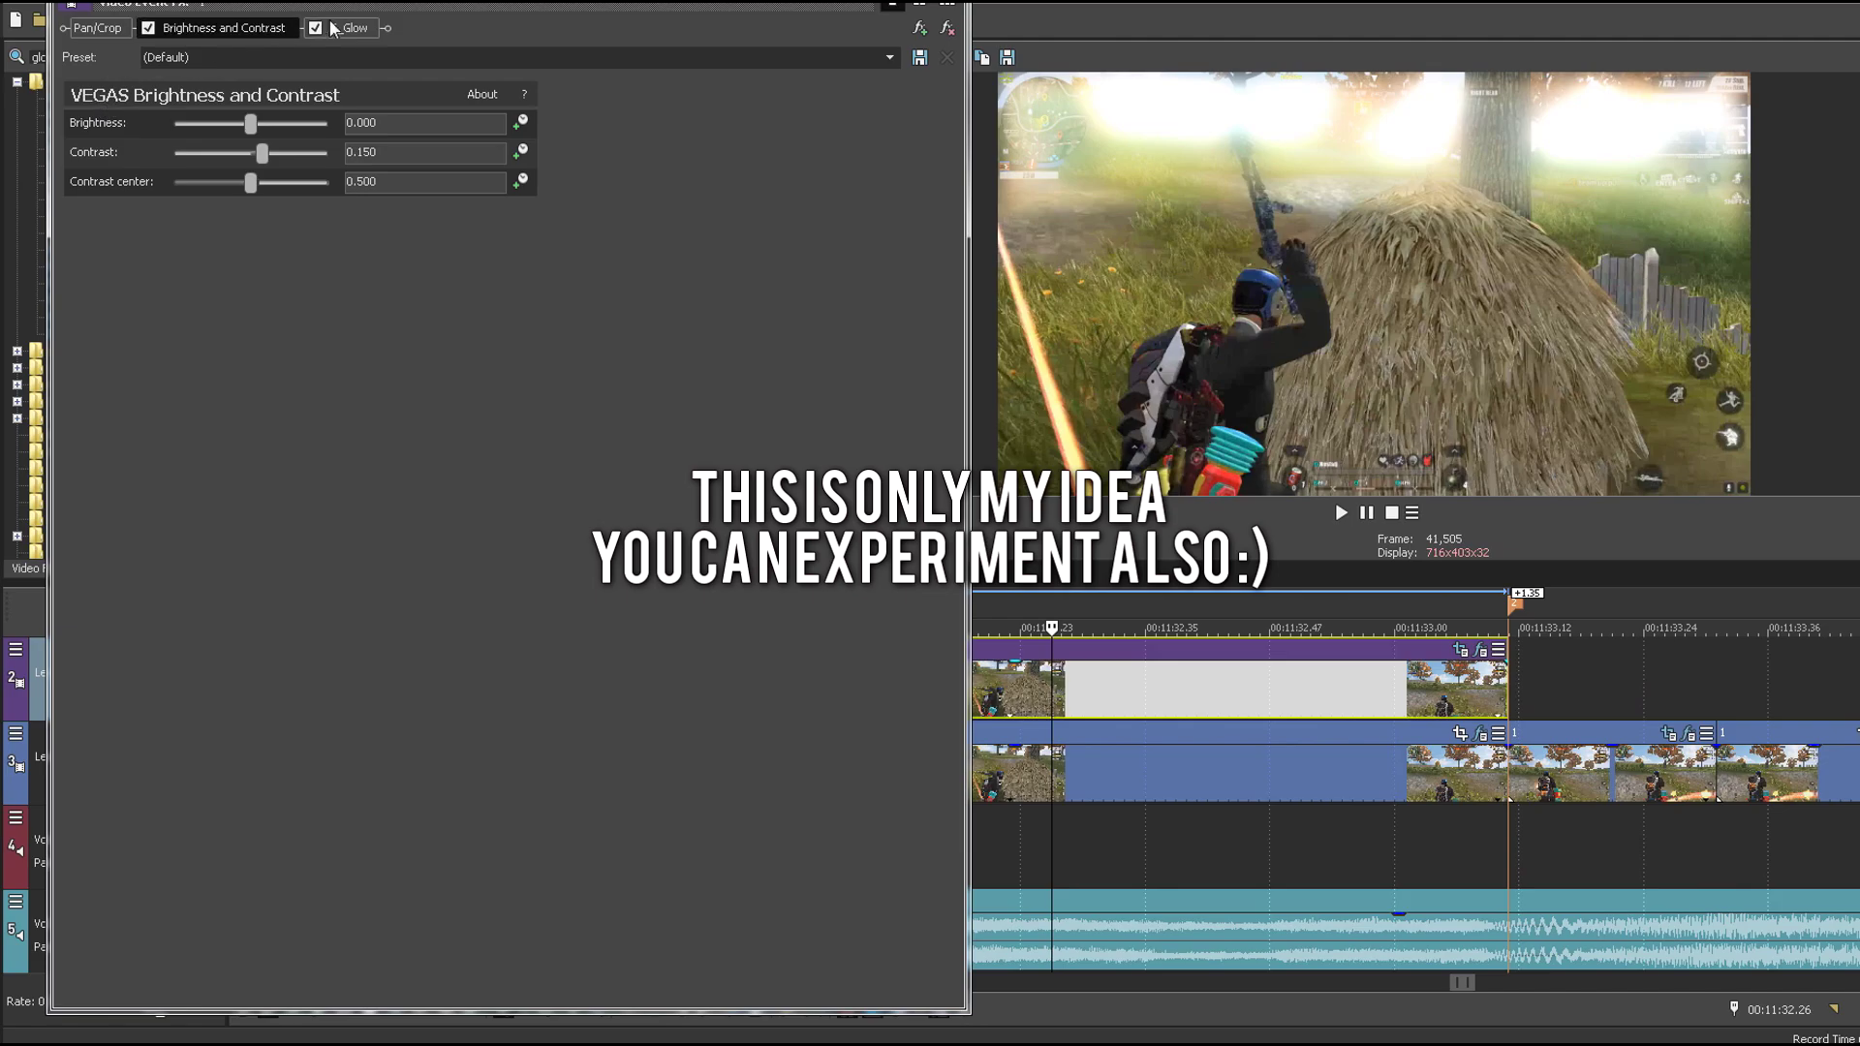
Step: Set S_Glow's threshold to 0.4 and its brightness to 2, trying a brightness of 3 first
left_click(332, 28)
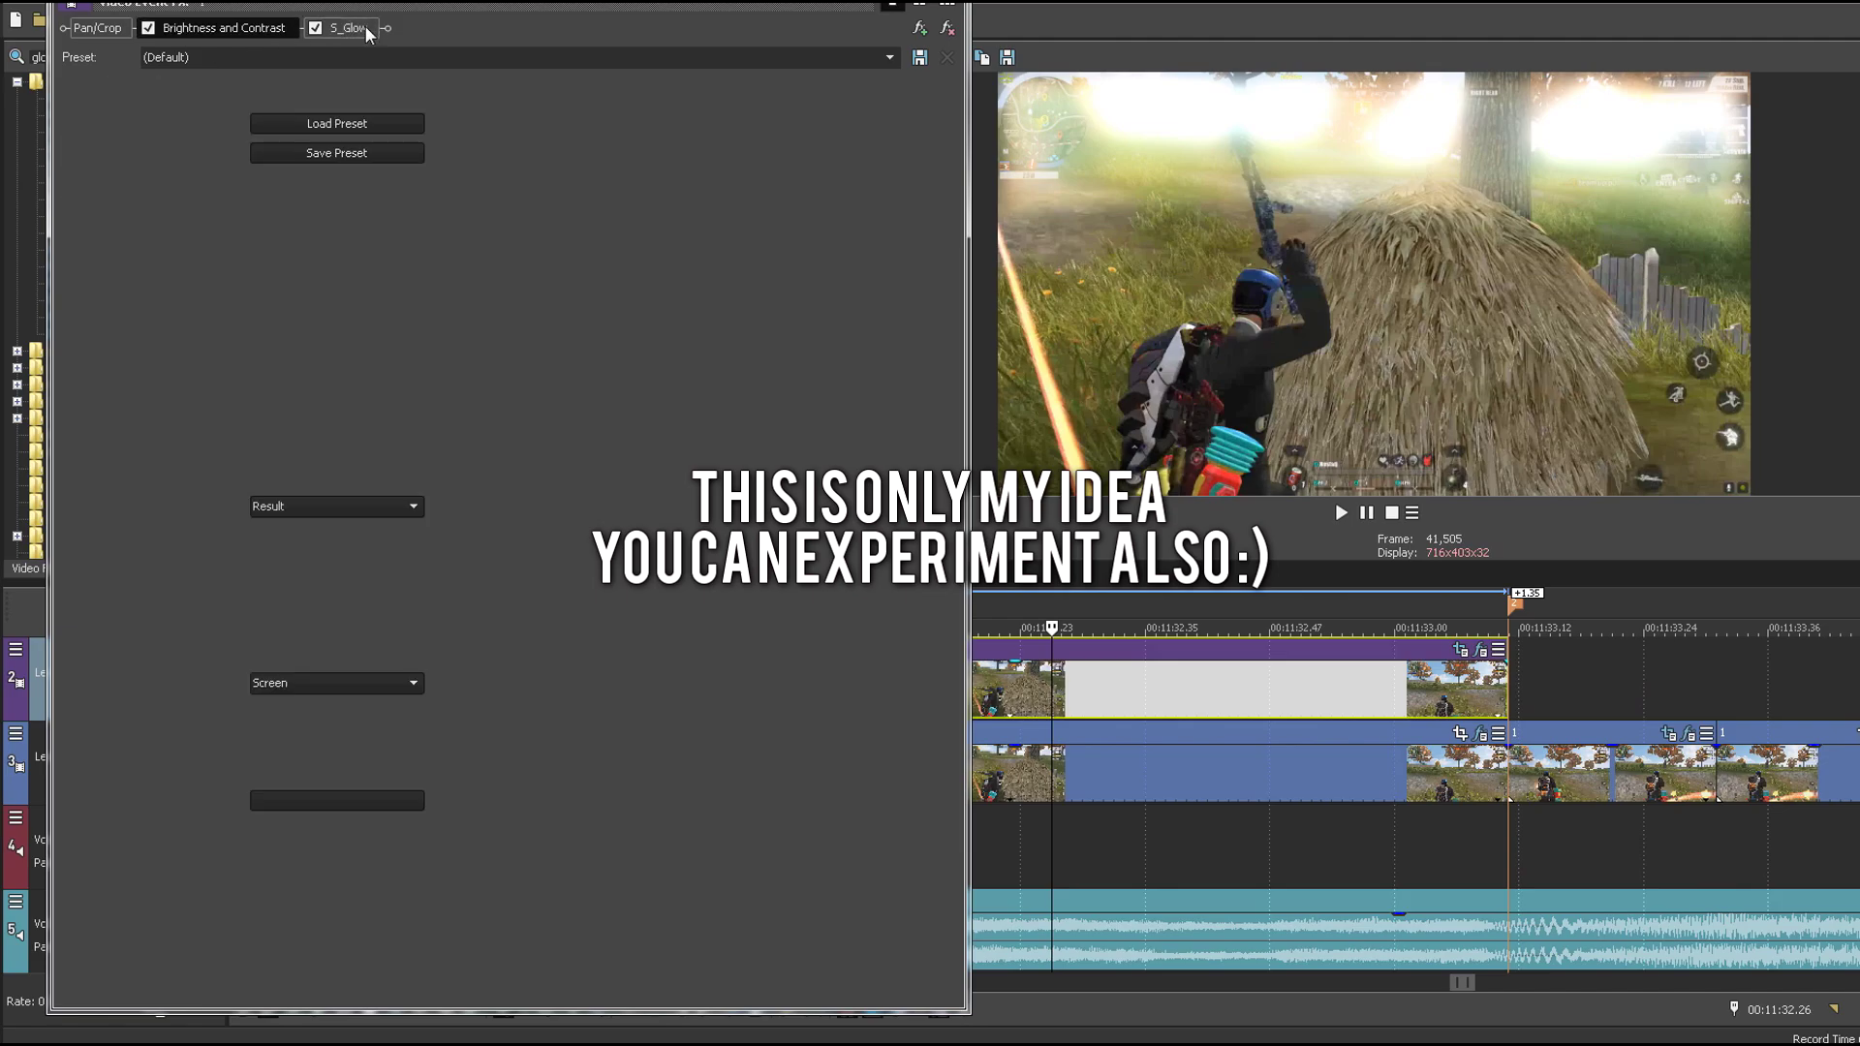
left_click_drag(215, 245, 278, 270)
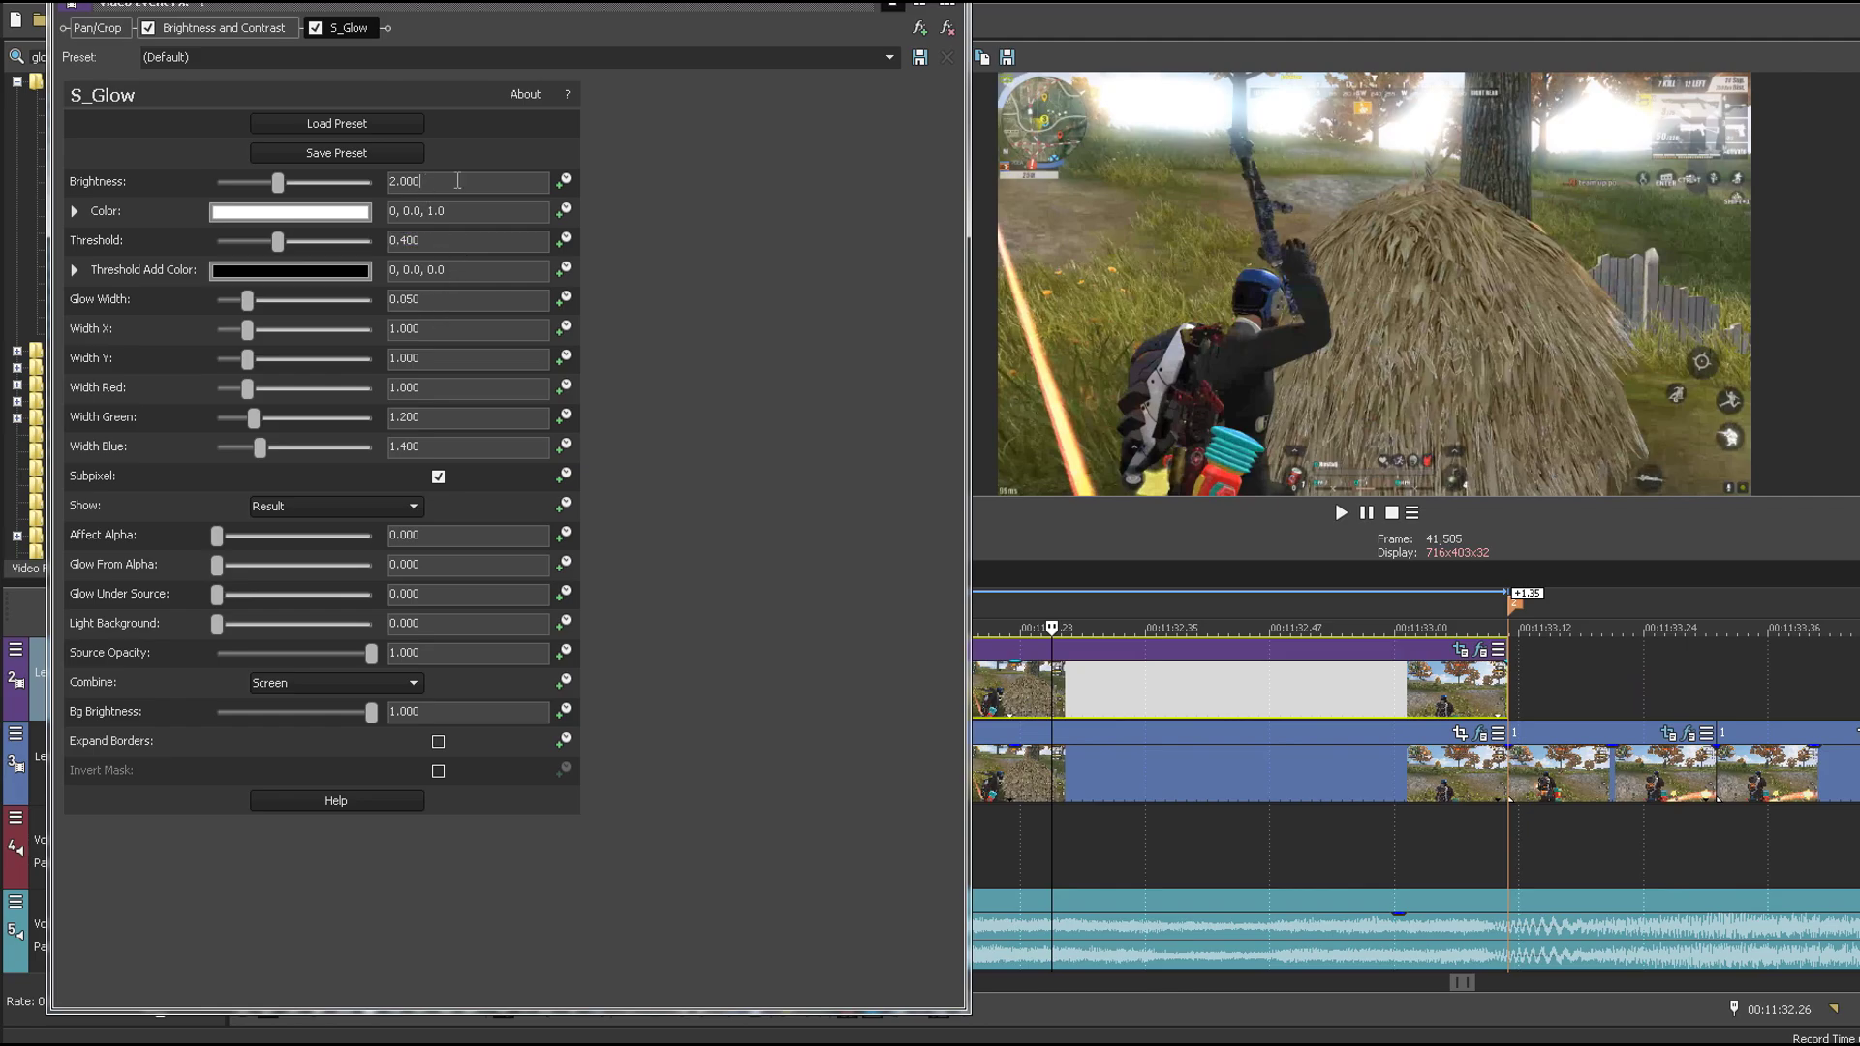
type("3")
key("Return")
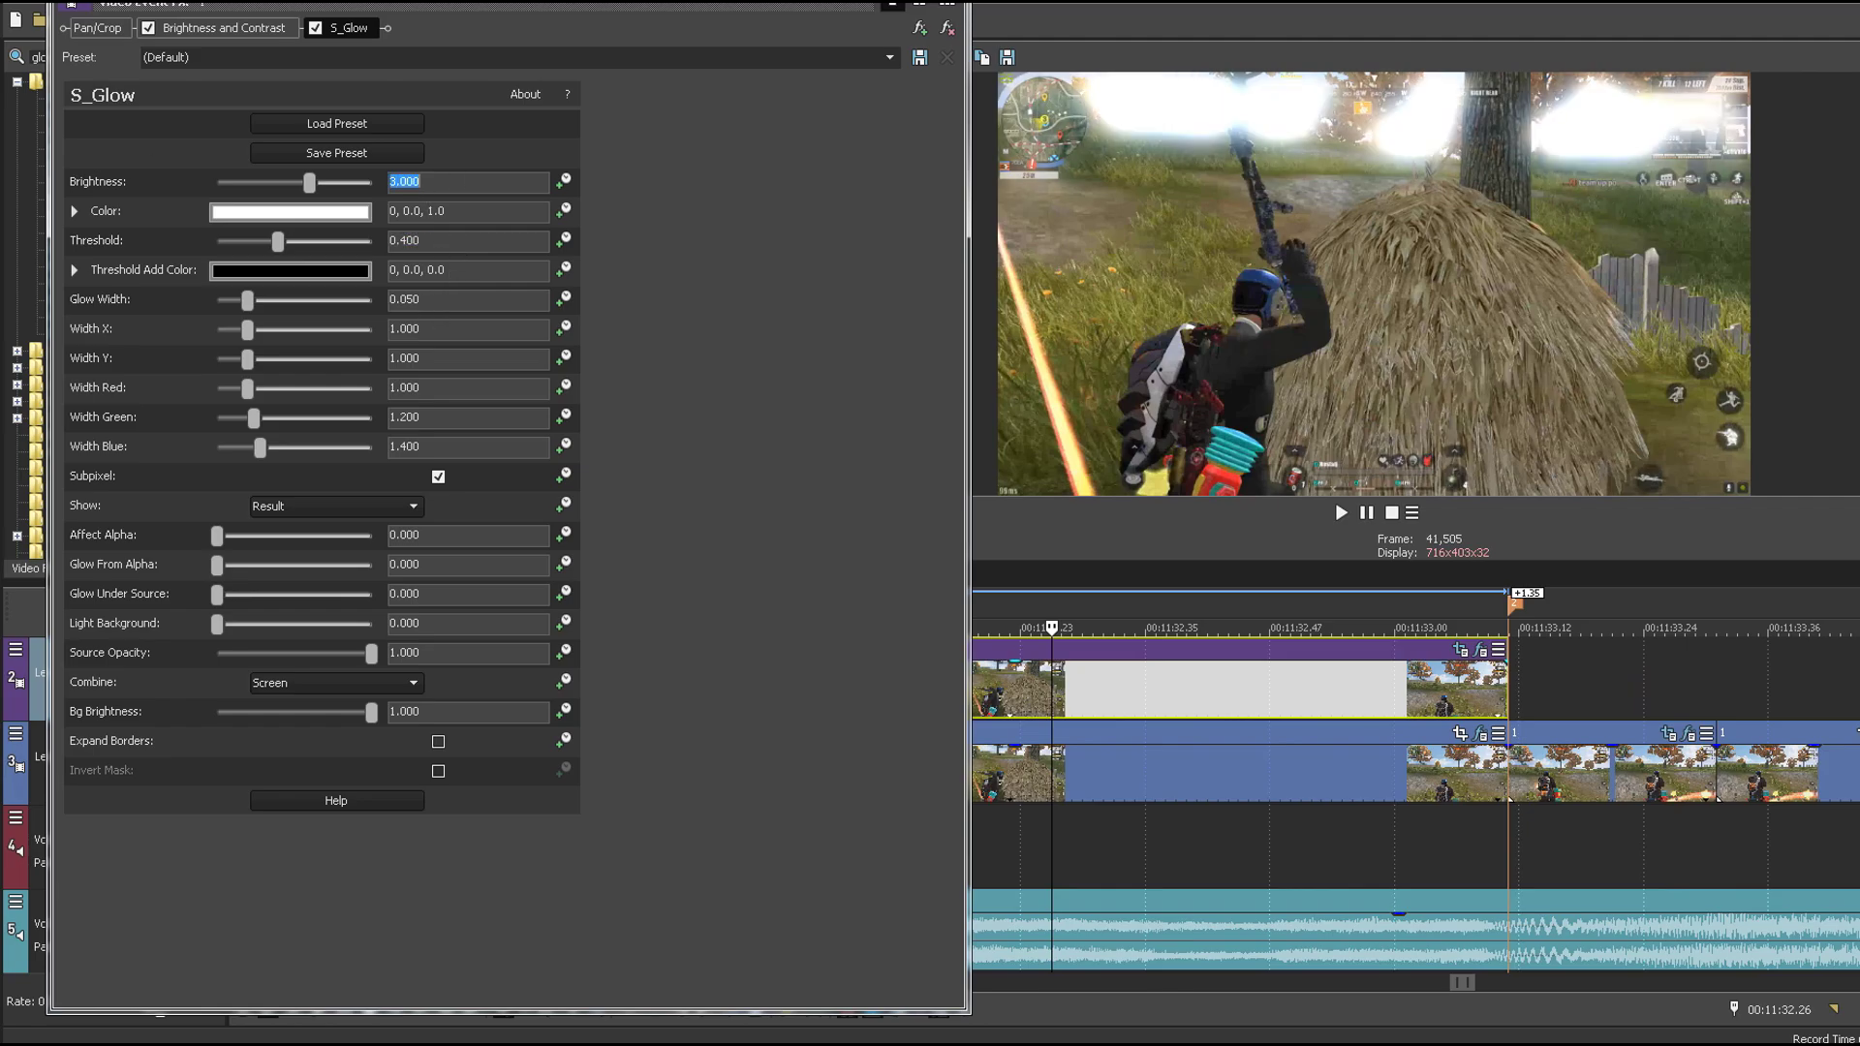
type("2")
key("Return")
type("1")
key("Return")
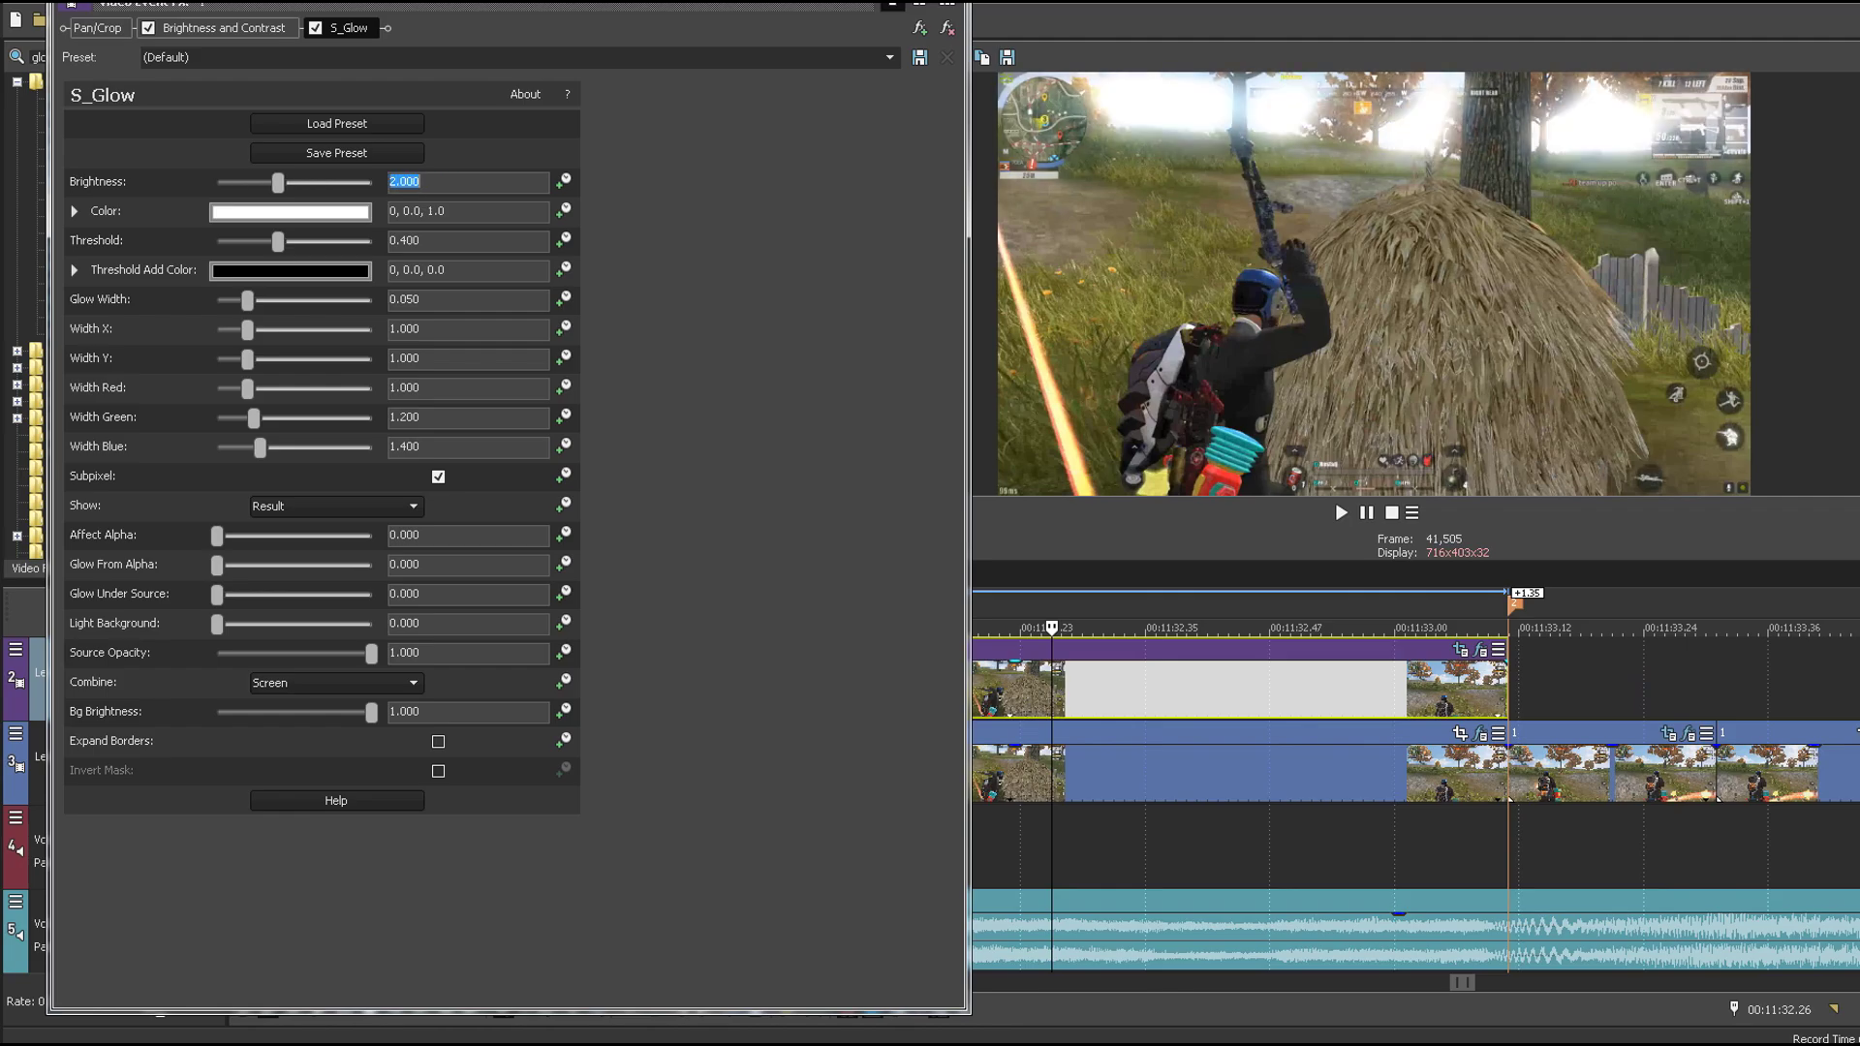
Step: Set the S_Glow color to a saturated yellow with HSV values 48, 1.0, 1.0
left_click(324, 211)
left_click(326, 264)
left_click_drag(359, 466, 404, 435)
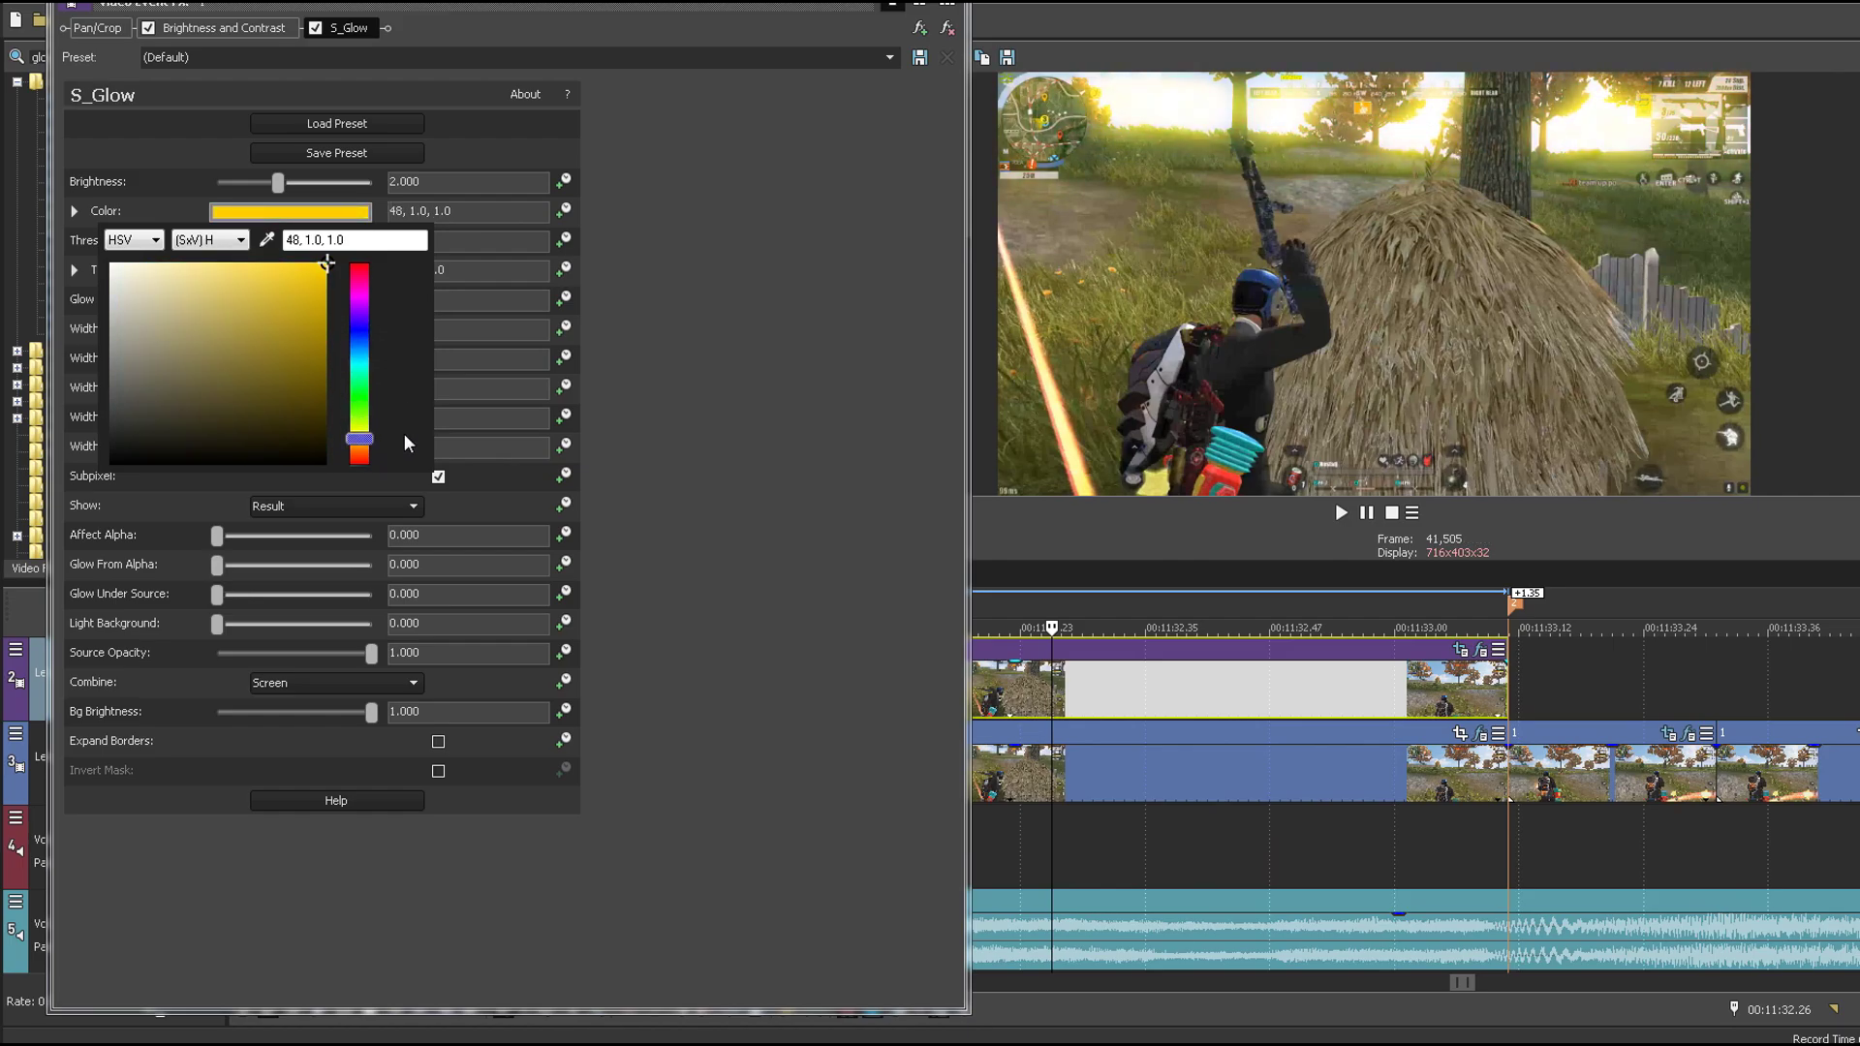
left_click(748, 490)
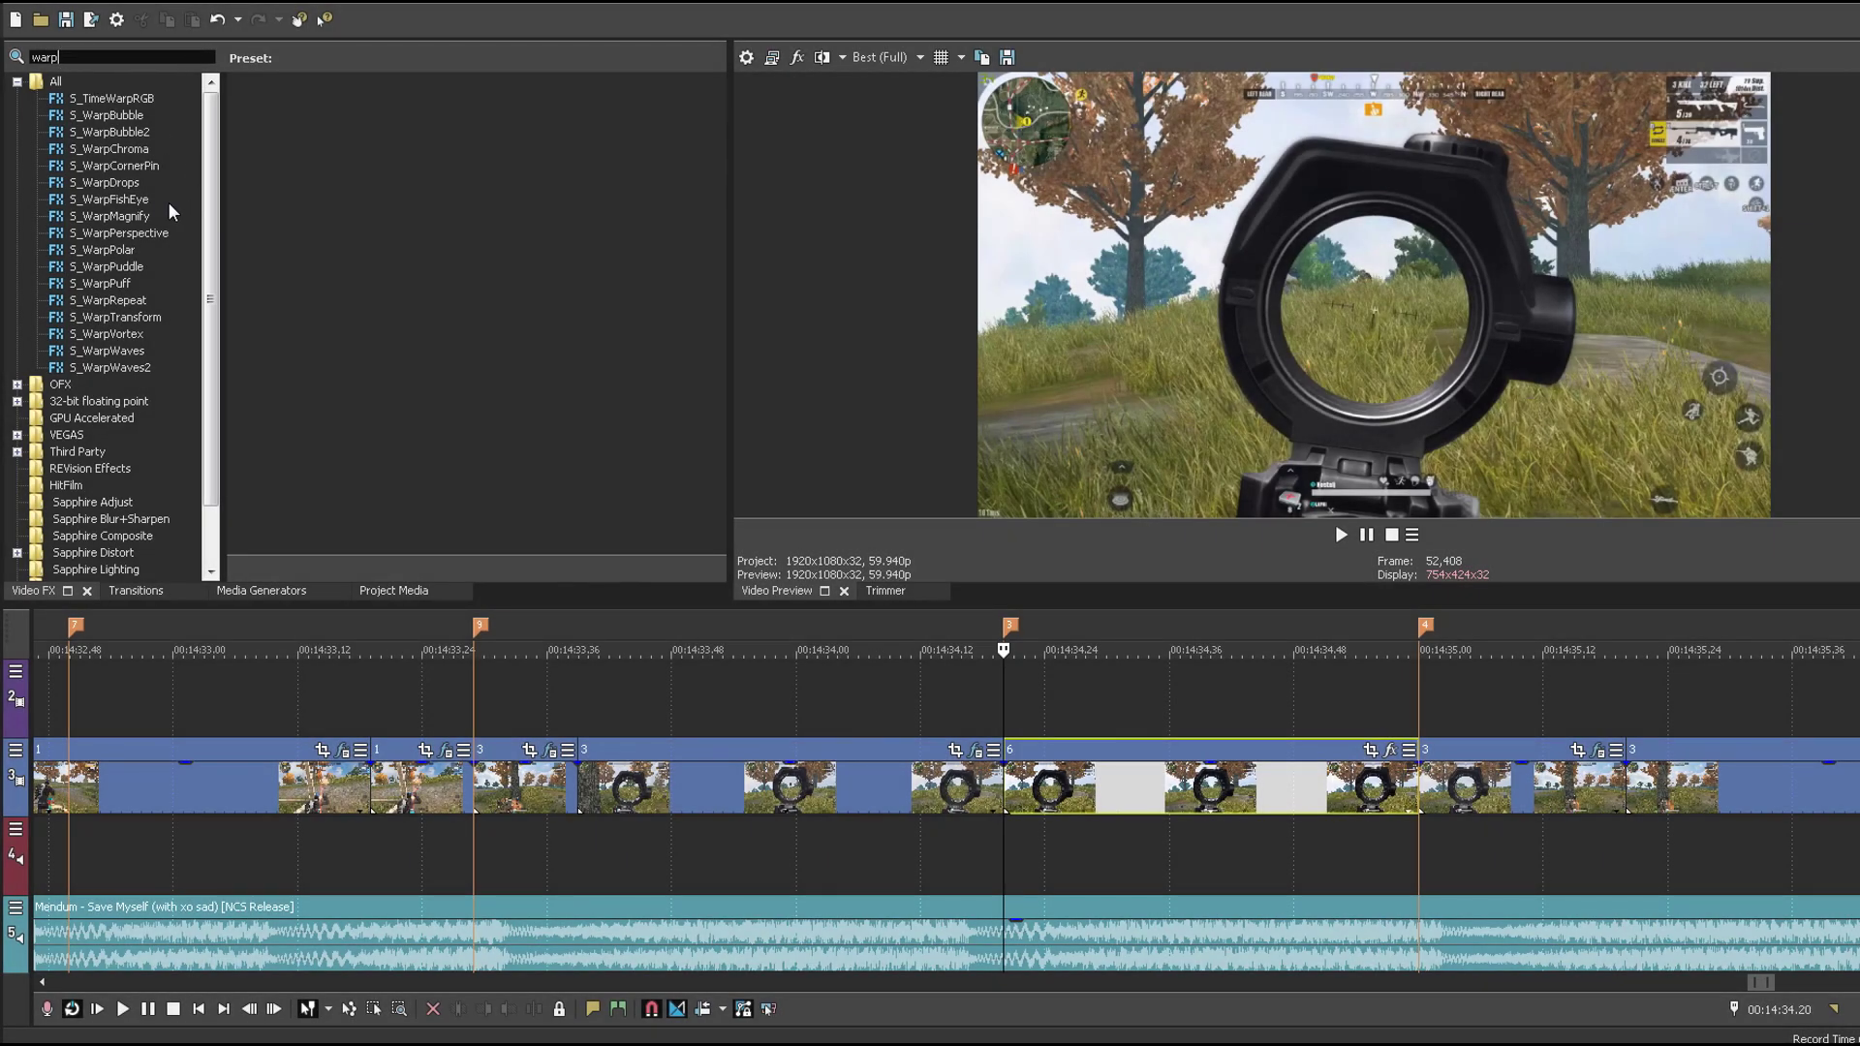
Step: Apply S_WarpFishEye to the scope clip between markers 3 and 4, and keyframe Amount from 0 at its start to 0.20 at 00:00:00.30
left_click(138, 202)
left_click_drag(303, 126, 1104, 788)
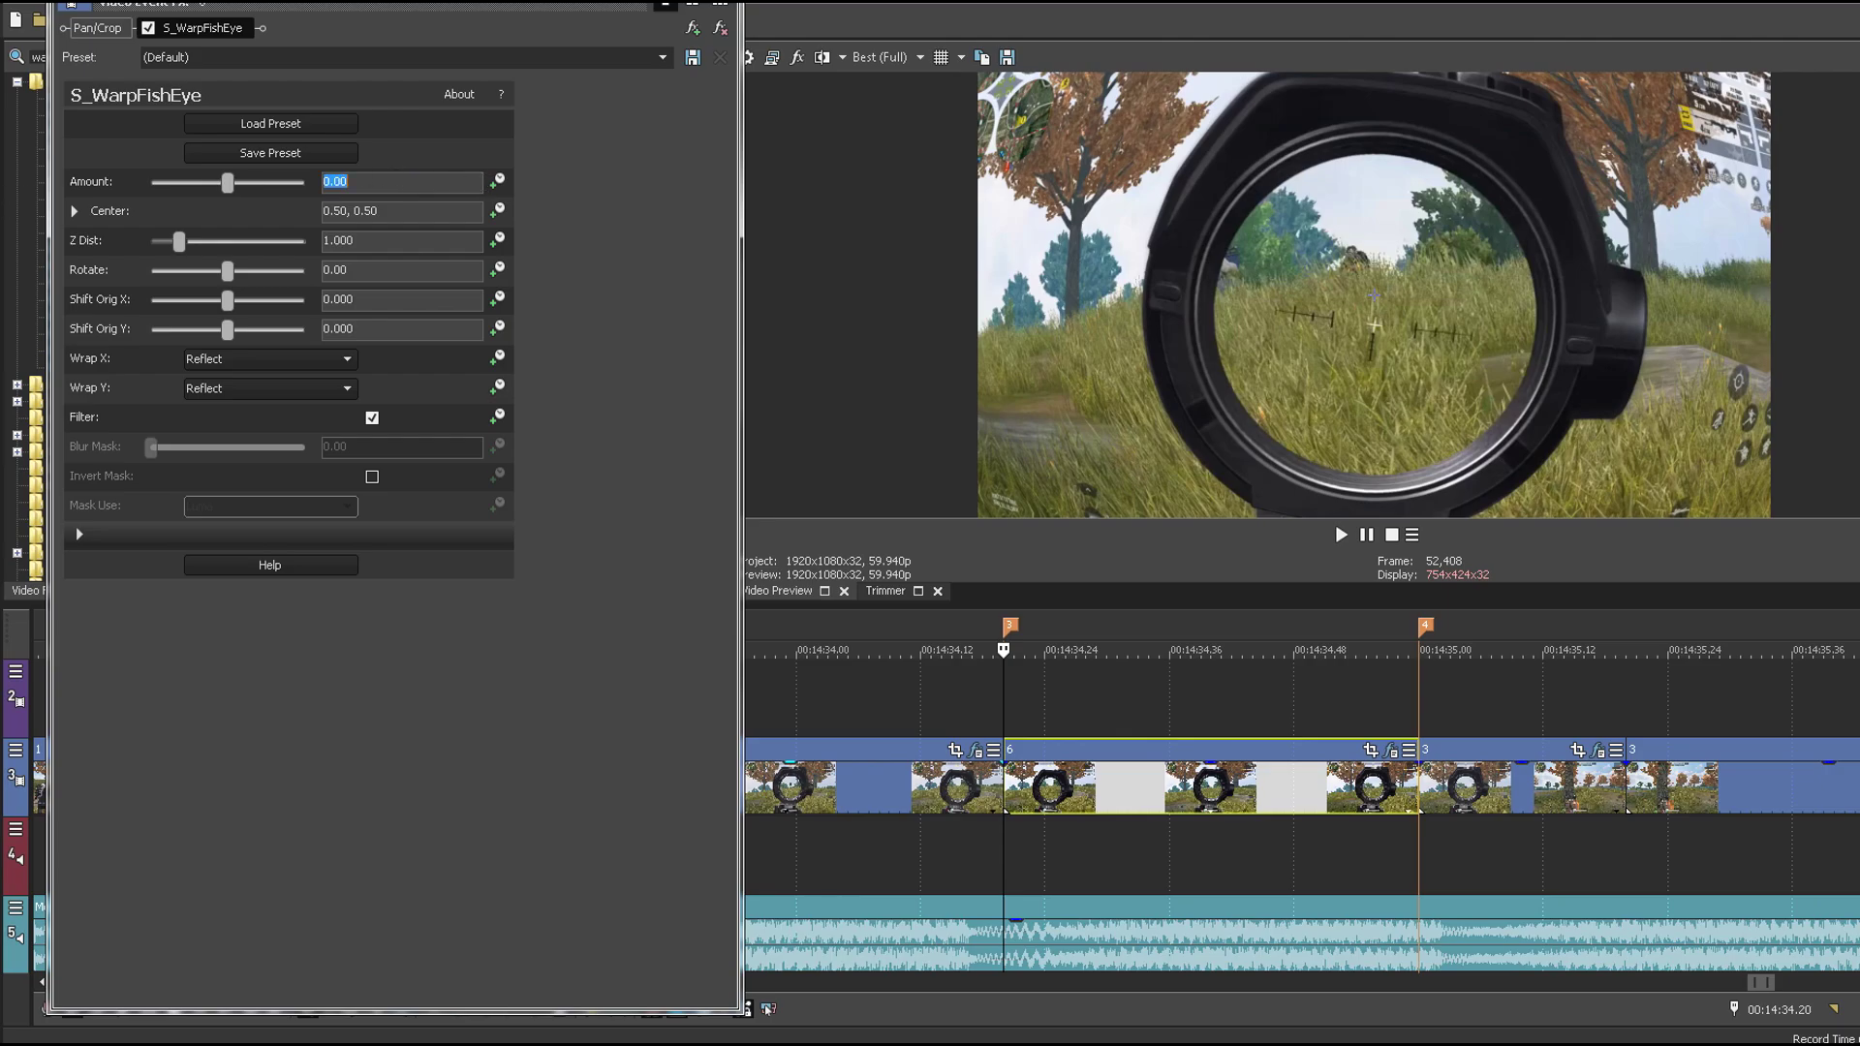
left_click(497, 181)
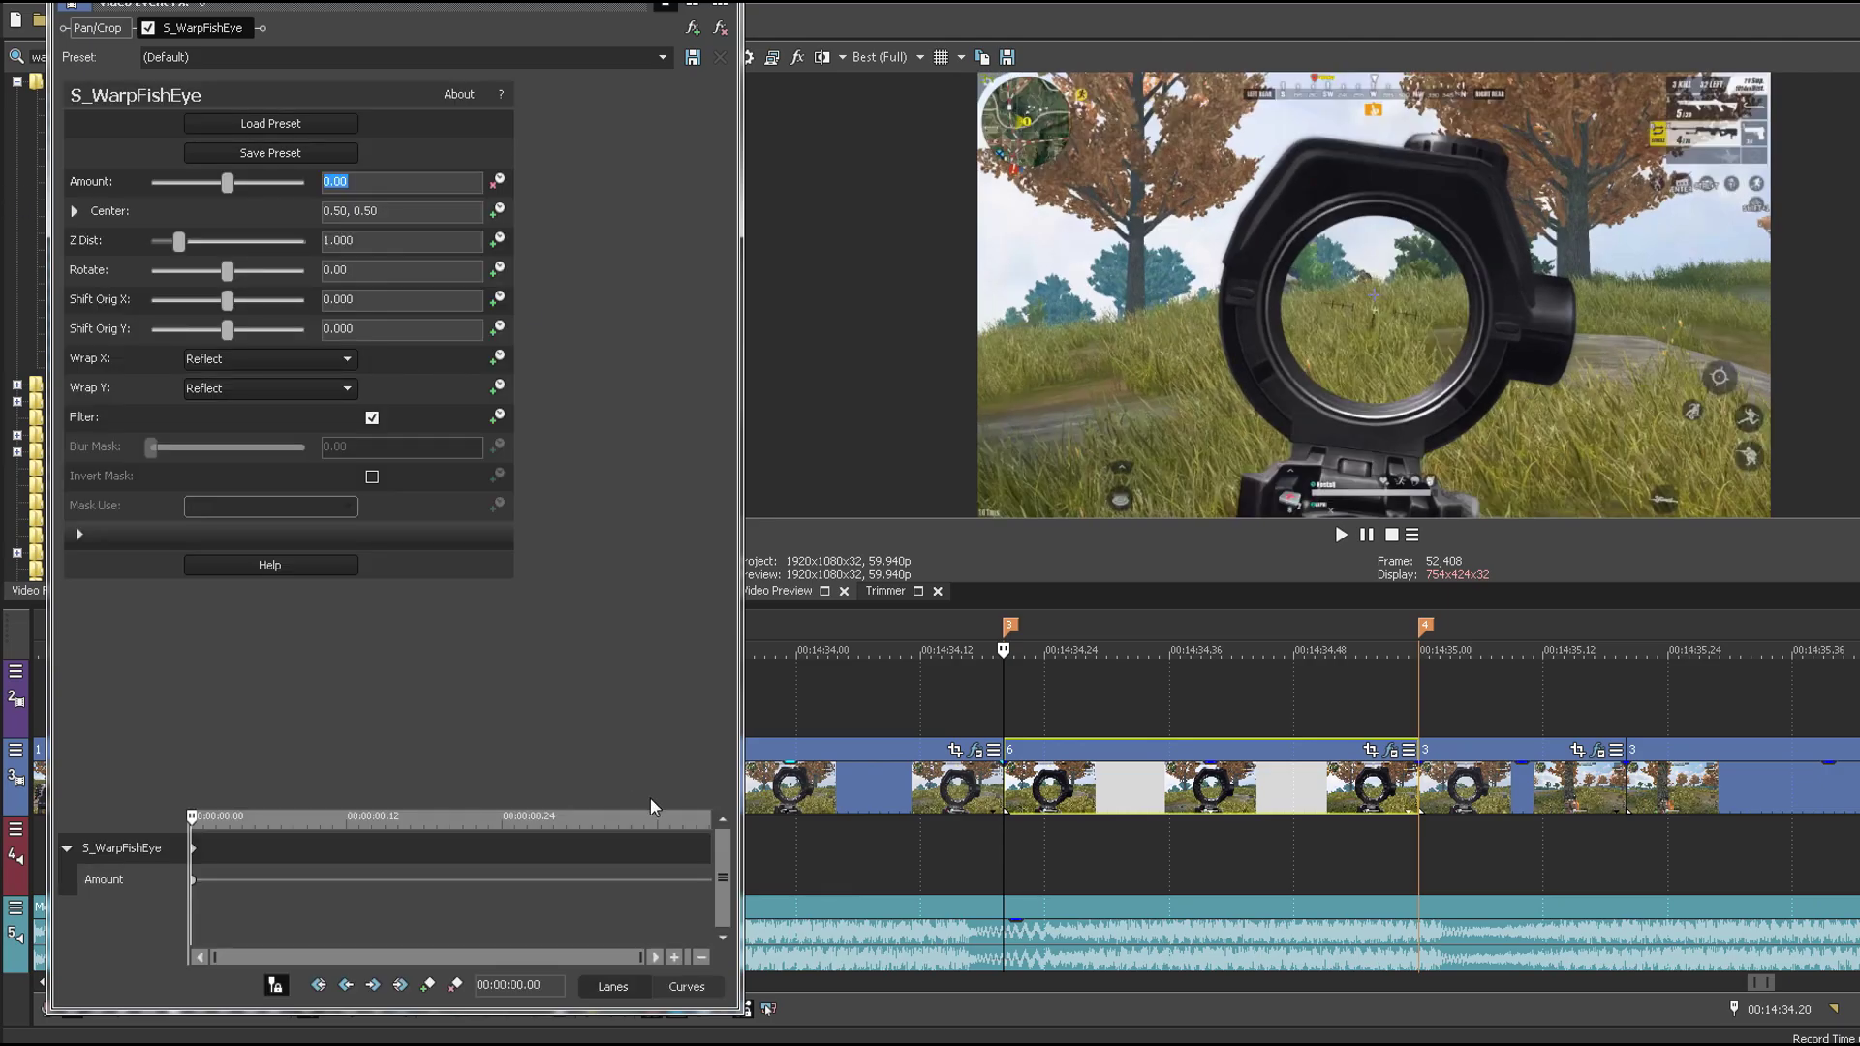
left_click(583, 859)
left_click_drag(353, 183, 2, 182)
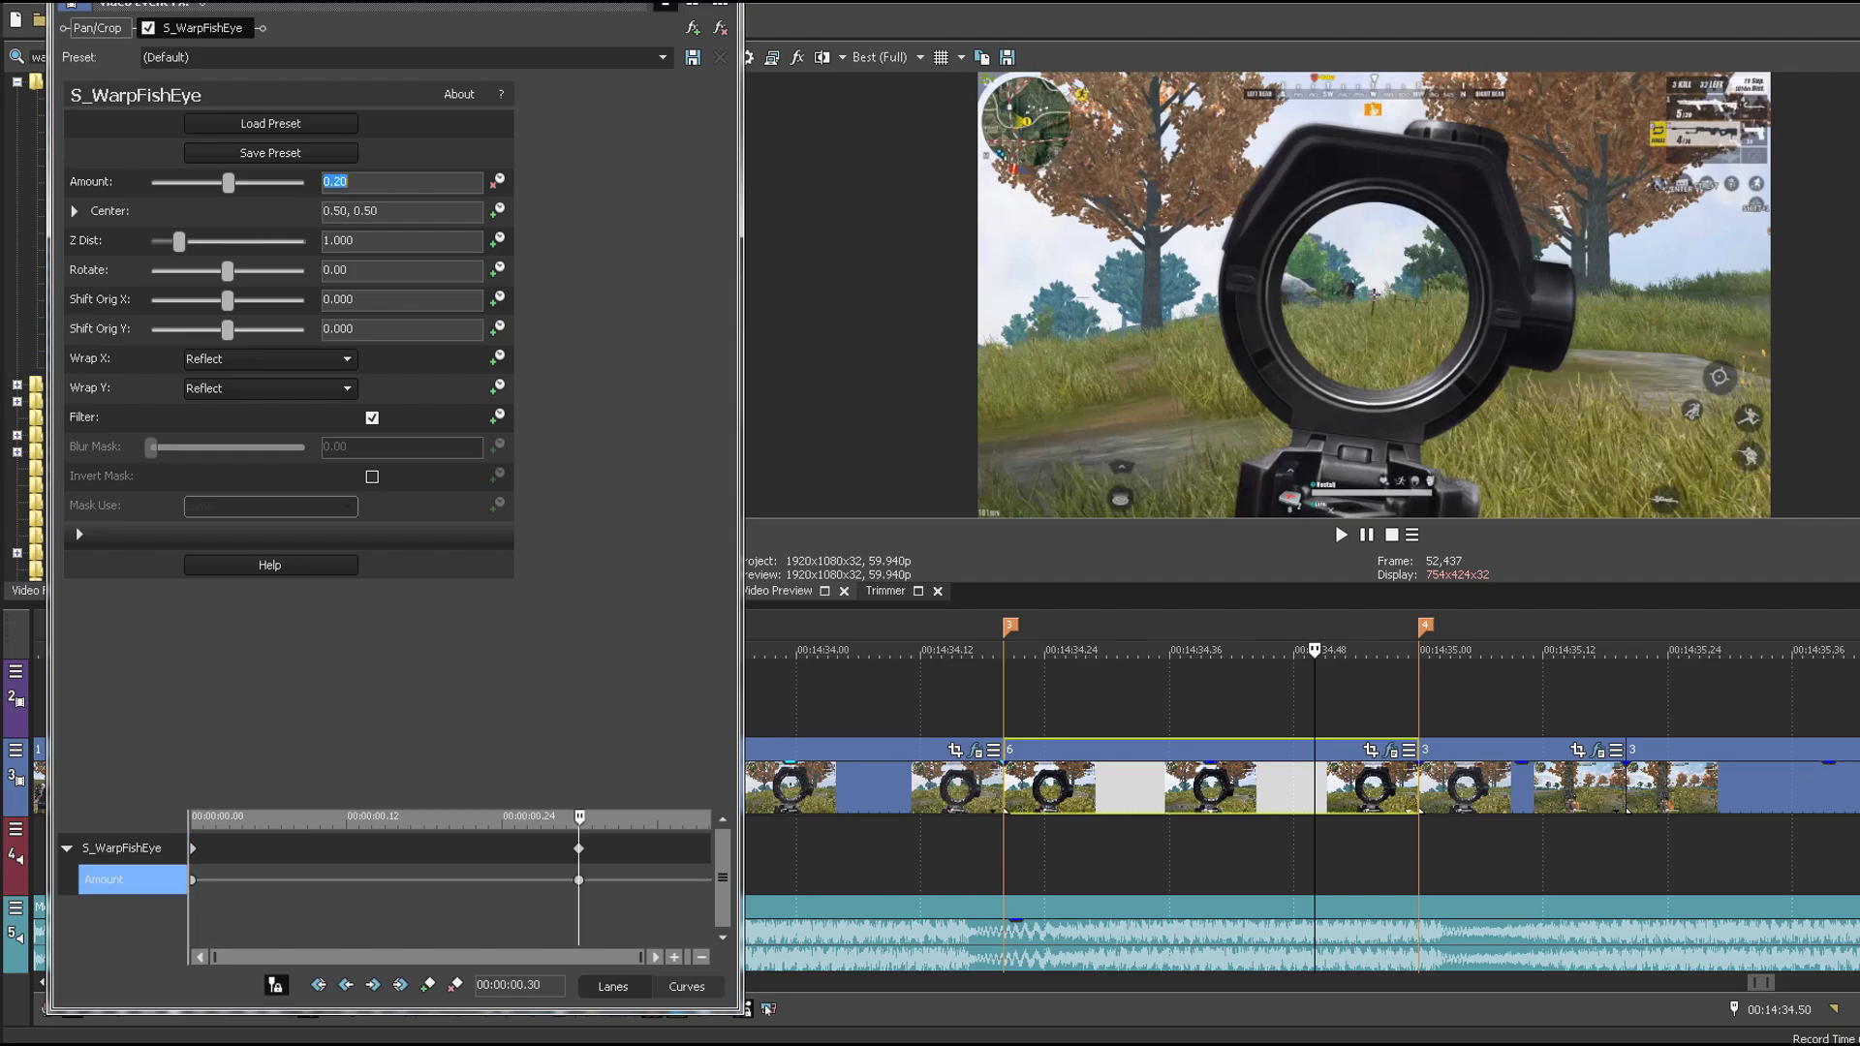
Step: Keyframe the fisheye Amount back to 0 at the clip's end, 00:00:00.40, trying 1 first, and preview the motion
left_click_drag(627, 859, 760, 865)
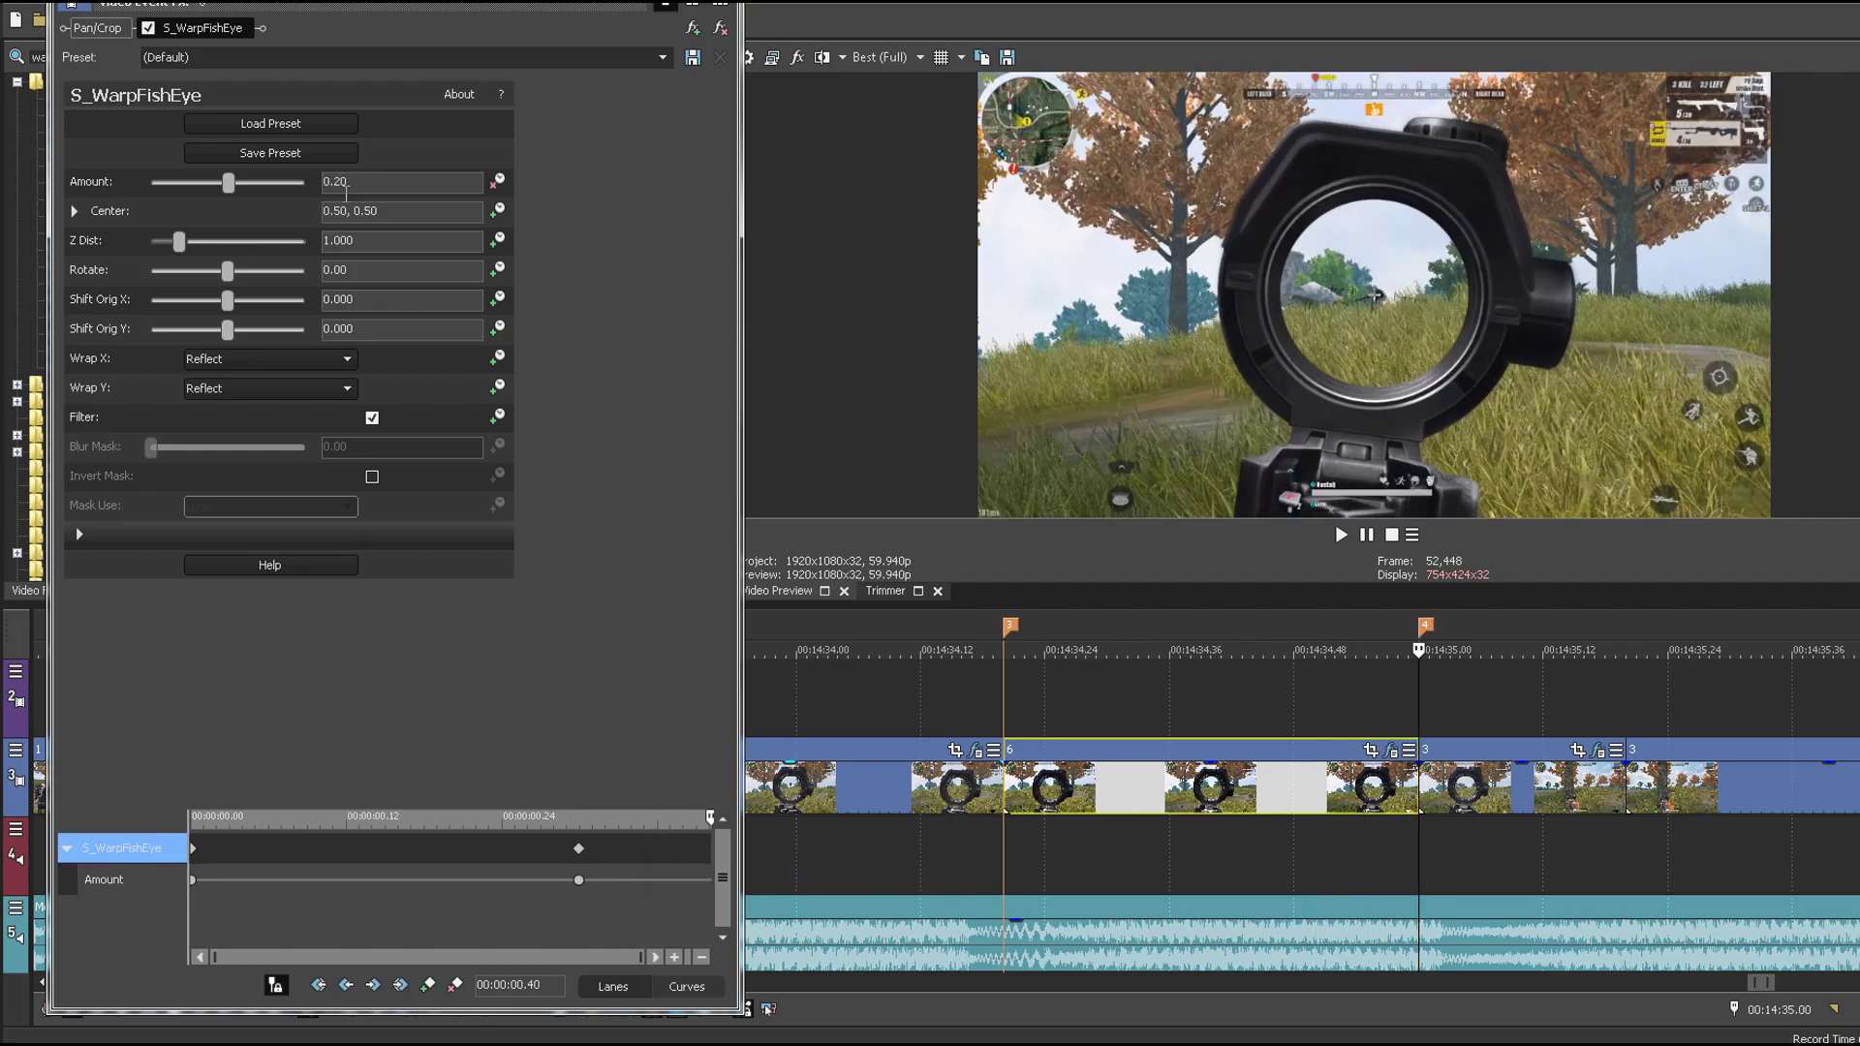
left_click(344, 183)
type("1")
key("Return")
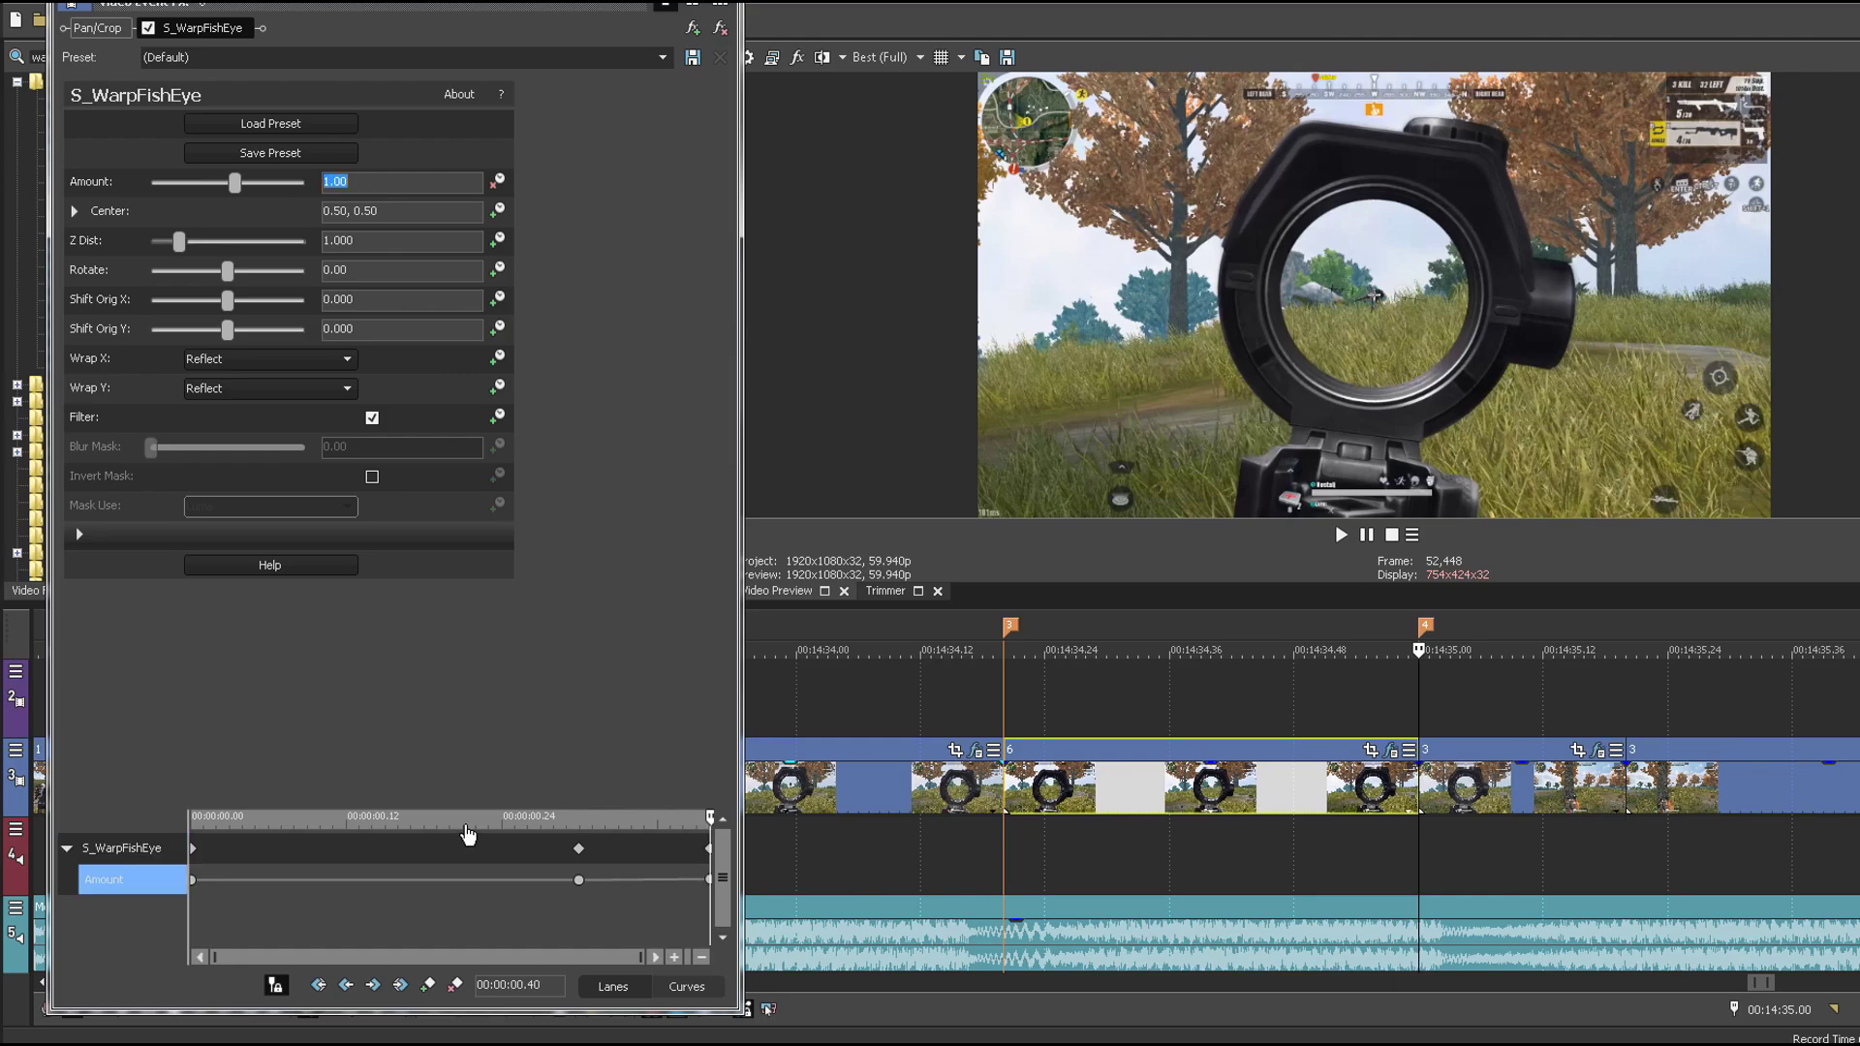
left_click_drag(465, 803, 405, 235)
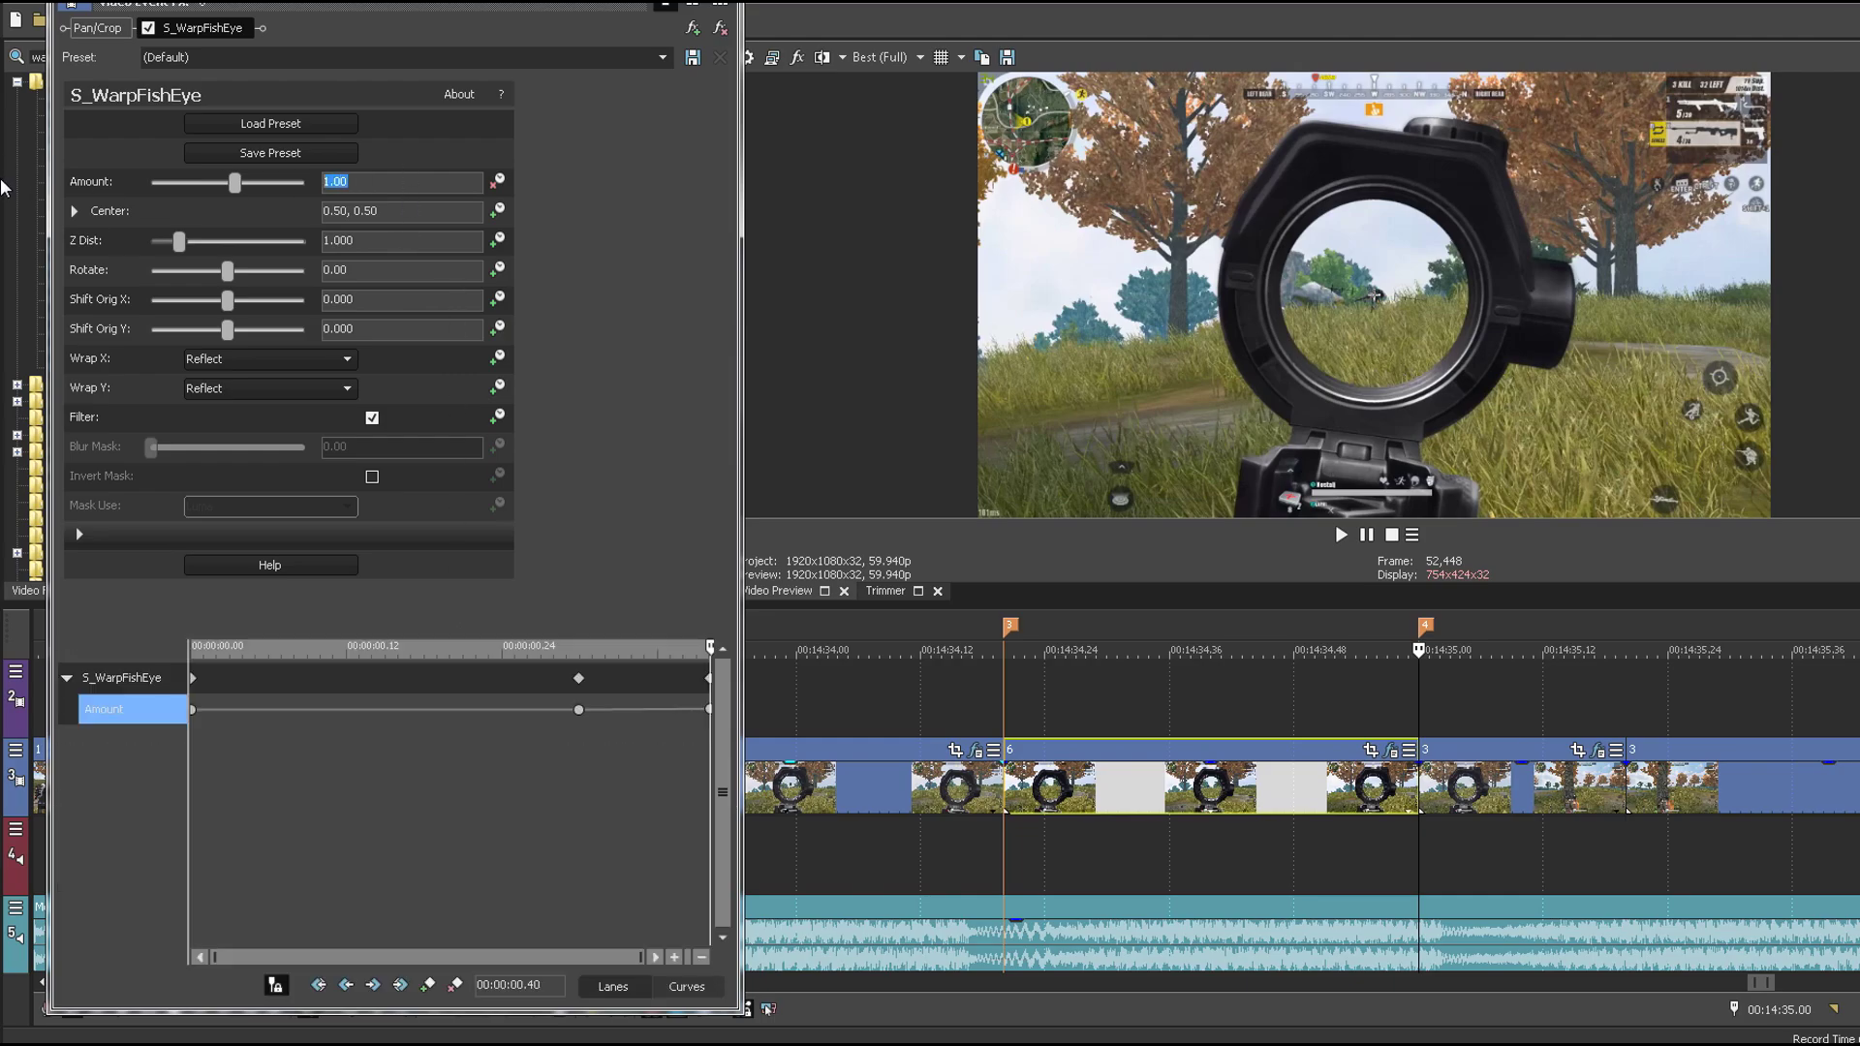
type("0")
key("Return")
left_click_drag(310, 776, 756, 794)
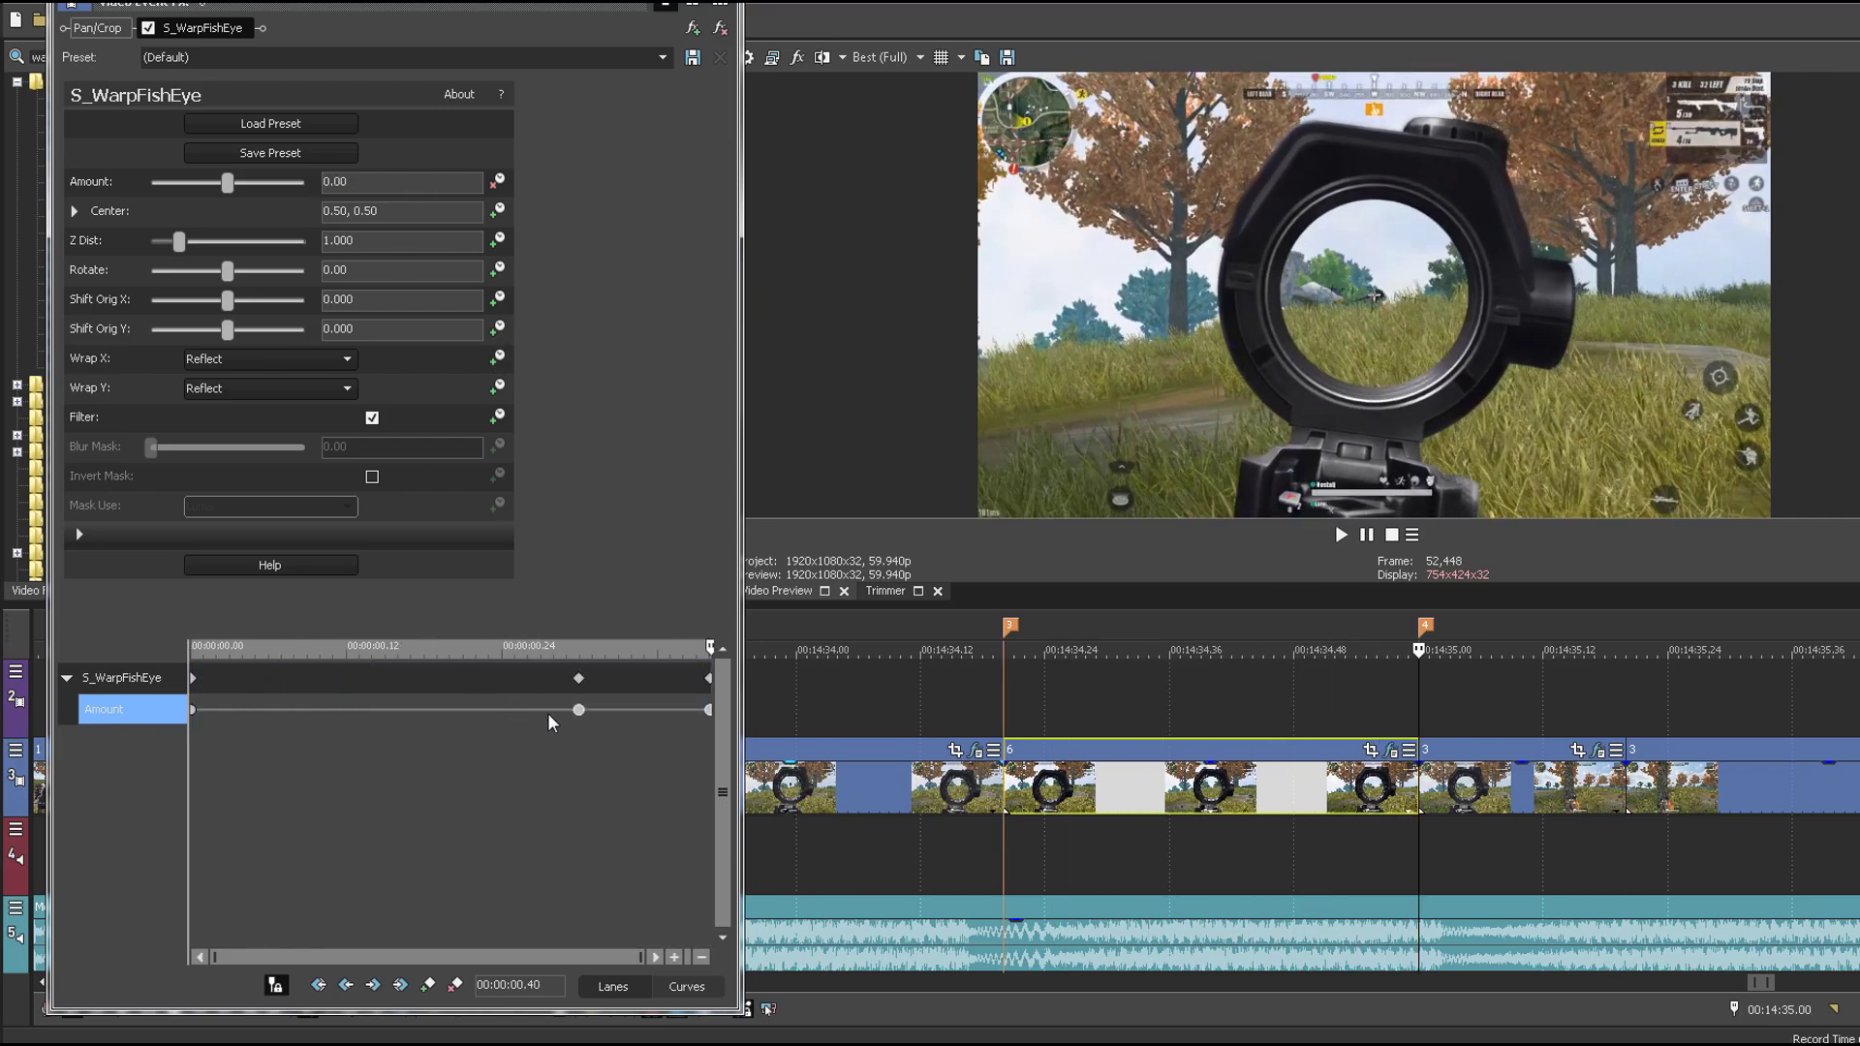
left_click(578, 710)
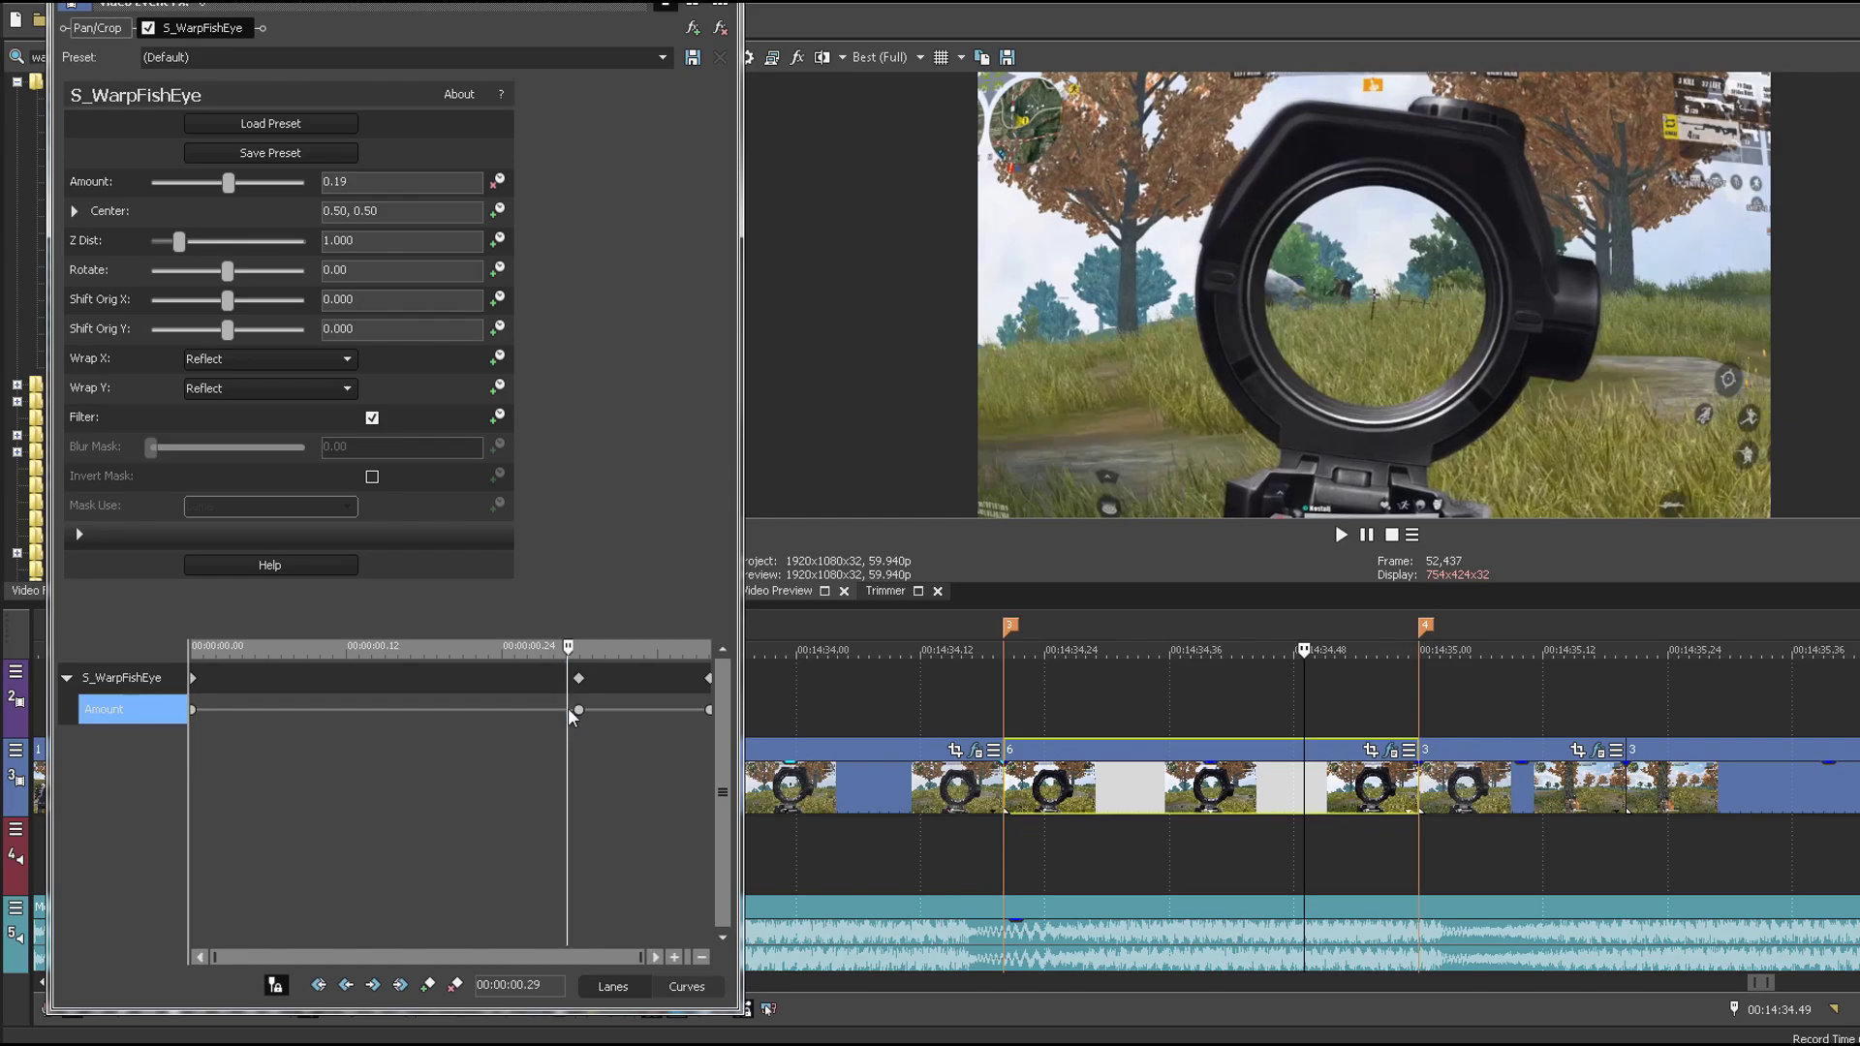
Step: Animate the fisheye Z Dist with keyframes at the clip's start, at its end and at 00:00:00.30
left_click(497, 239)
left_click_drag(597, 749, 755, 756)
left_click(427, 984)
key("Left")
key("Left")
key("Left")
key("Left")
key("Left")
key("Left")
key("Left")
key("Left")
key("Left")
key("Left")
key("Left")
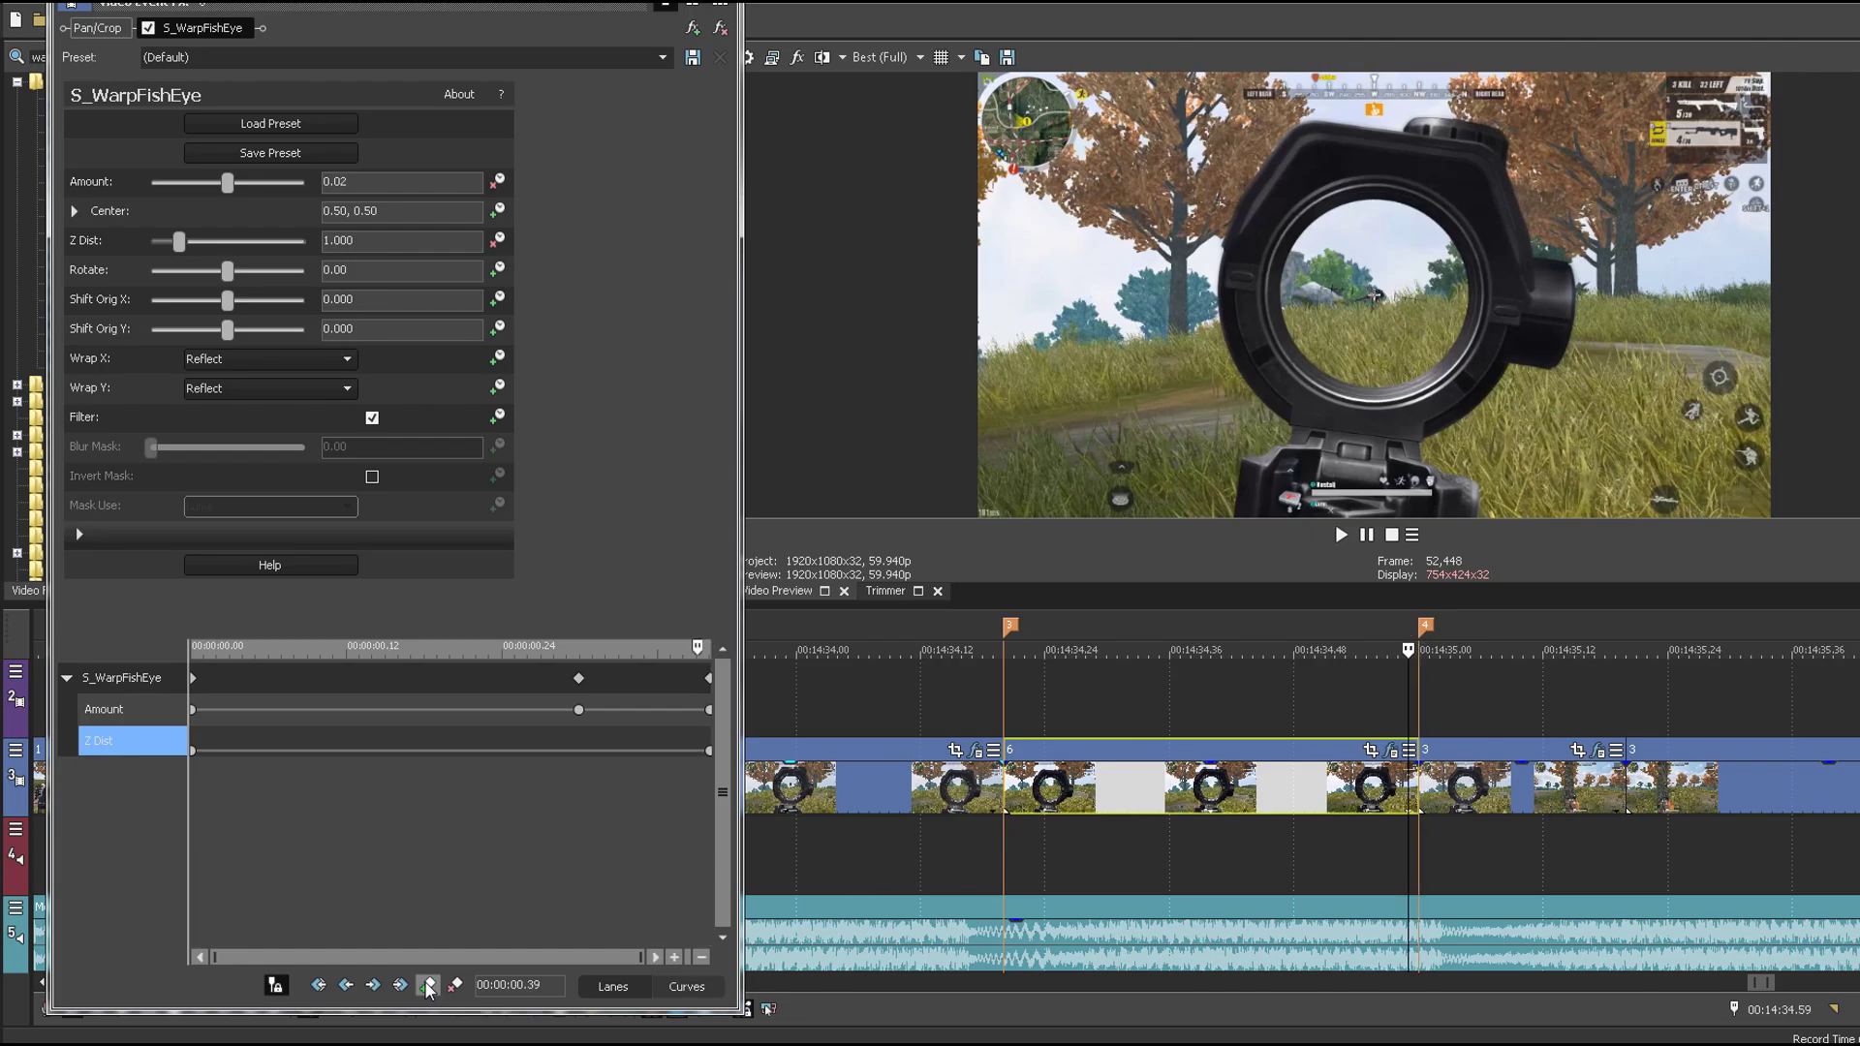
key("Right")
left_click(427, 984)
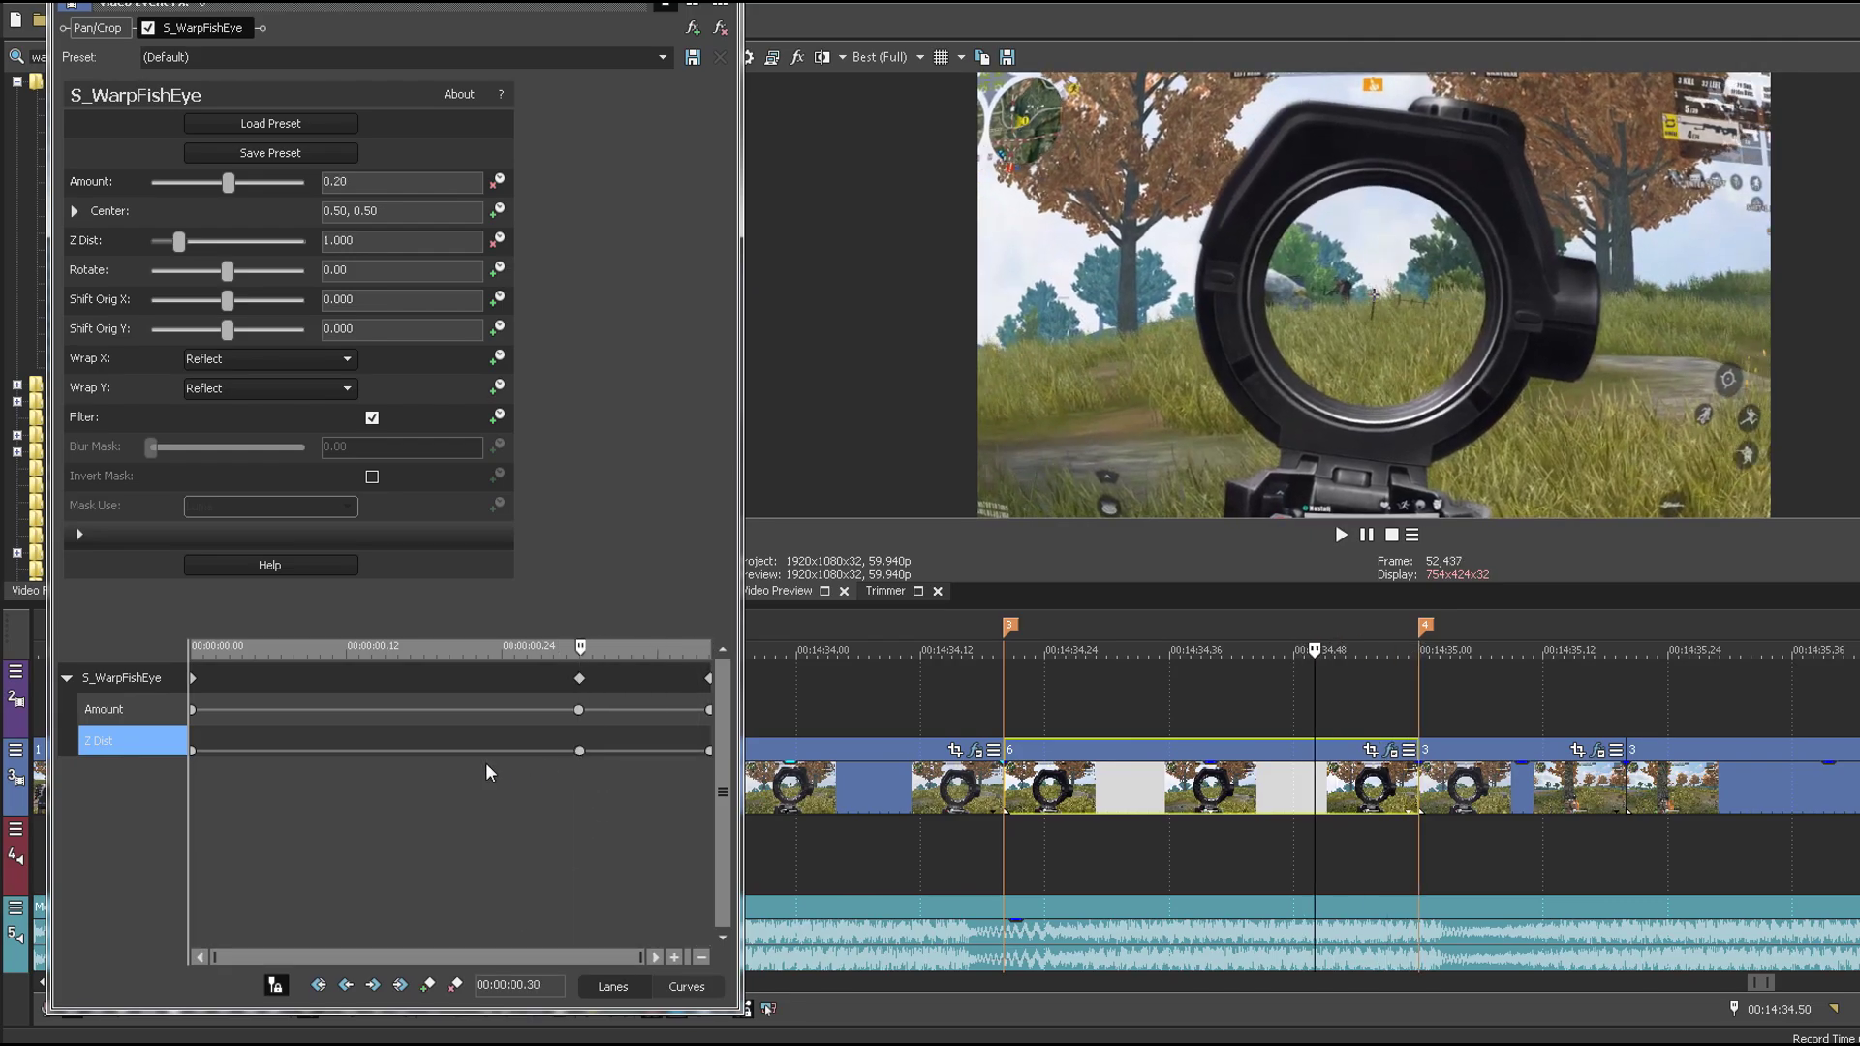
Step: Set the fisheye Z Dist to 0.6 at the 00:00:00.30 keyframe, preview the motion and close the effect settings
left_click(300, 773)
left_click_drag(301, 773, 587, 772)
type("0.6")
key("Return")
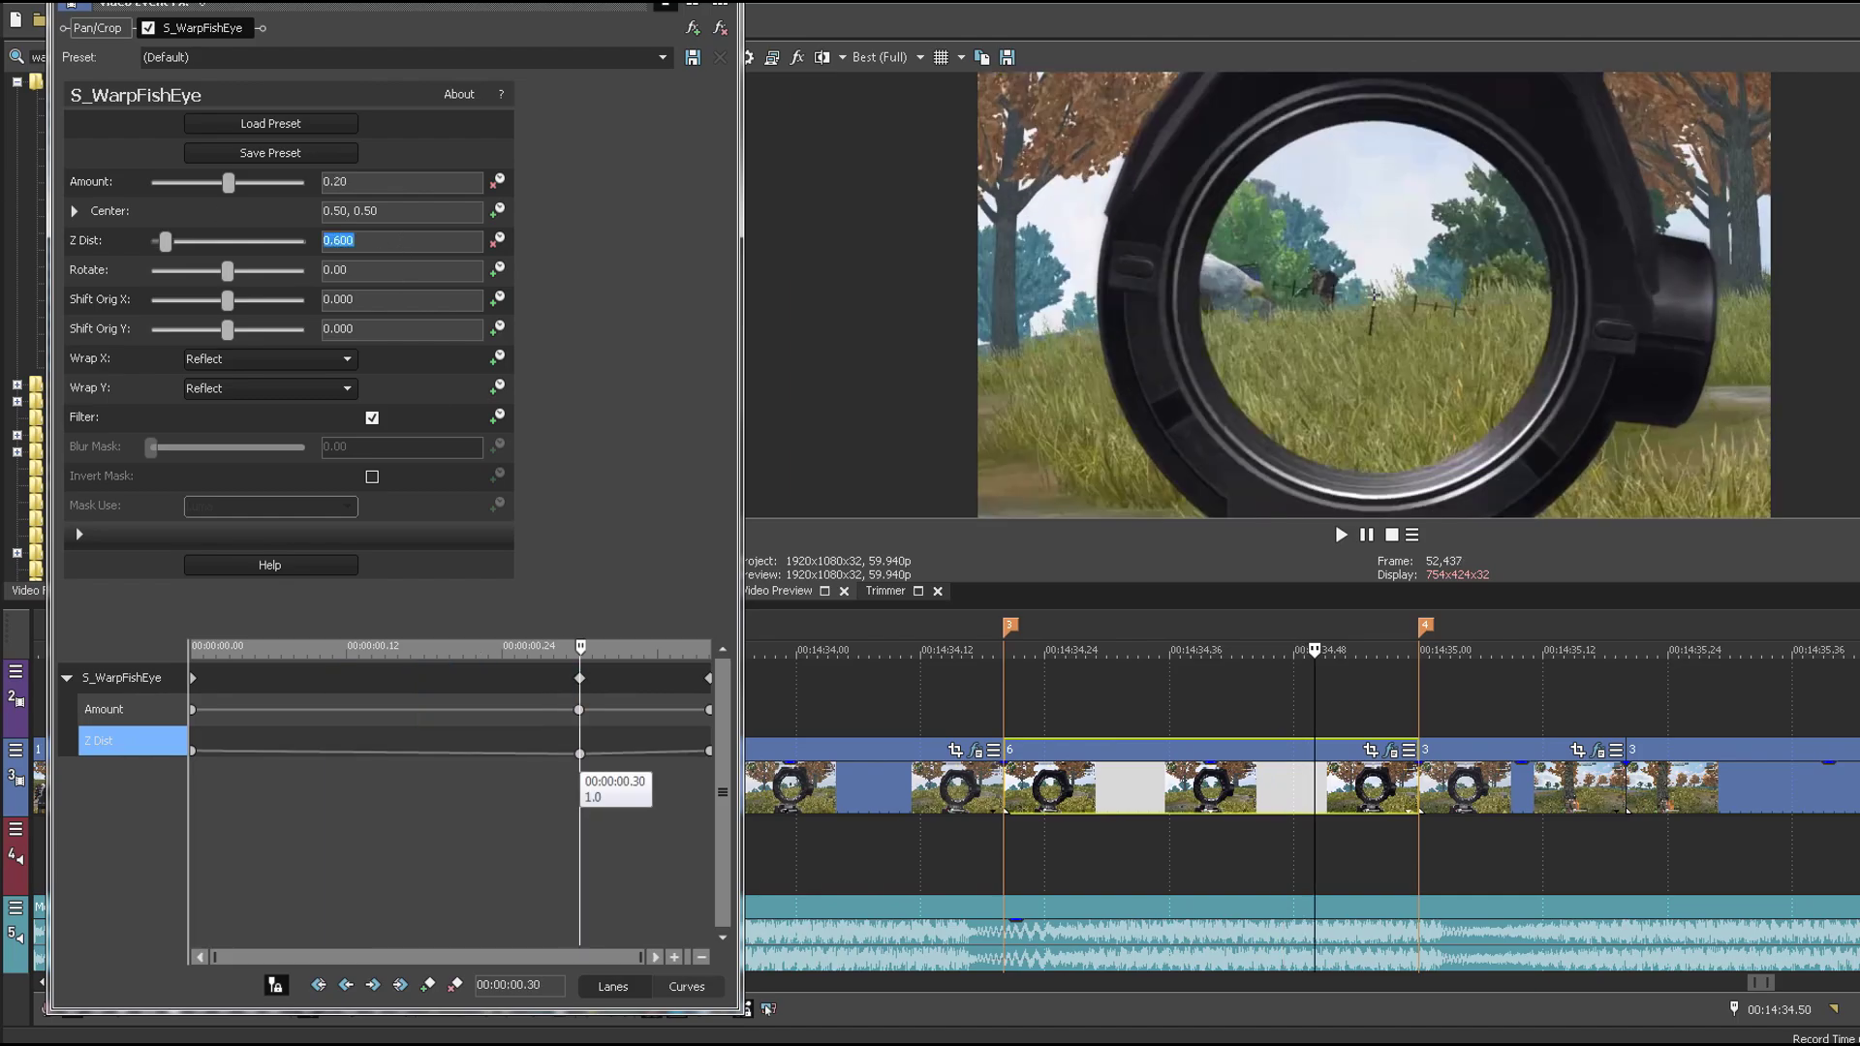
left_click_drag(203, 813, 947, 876)
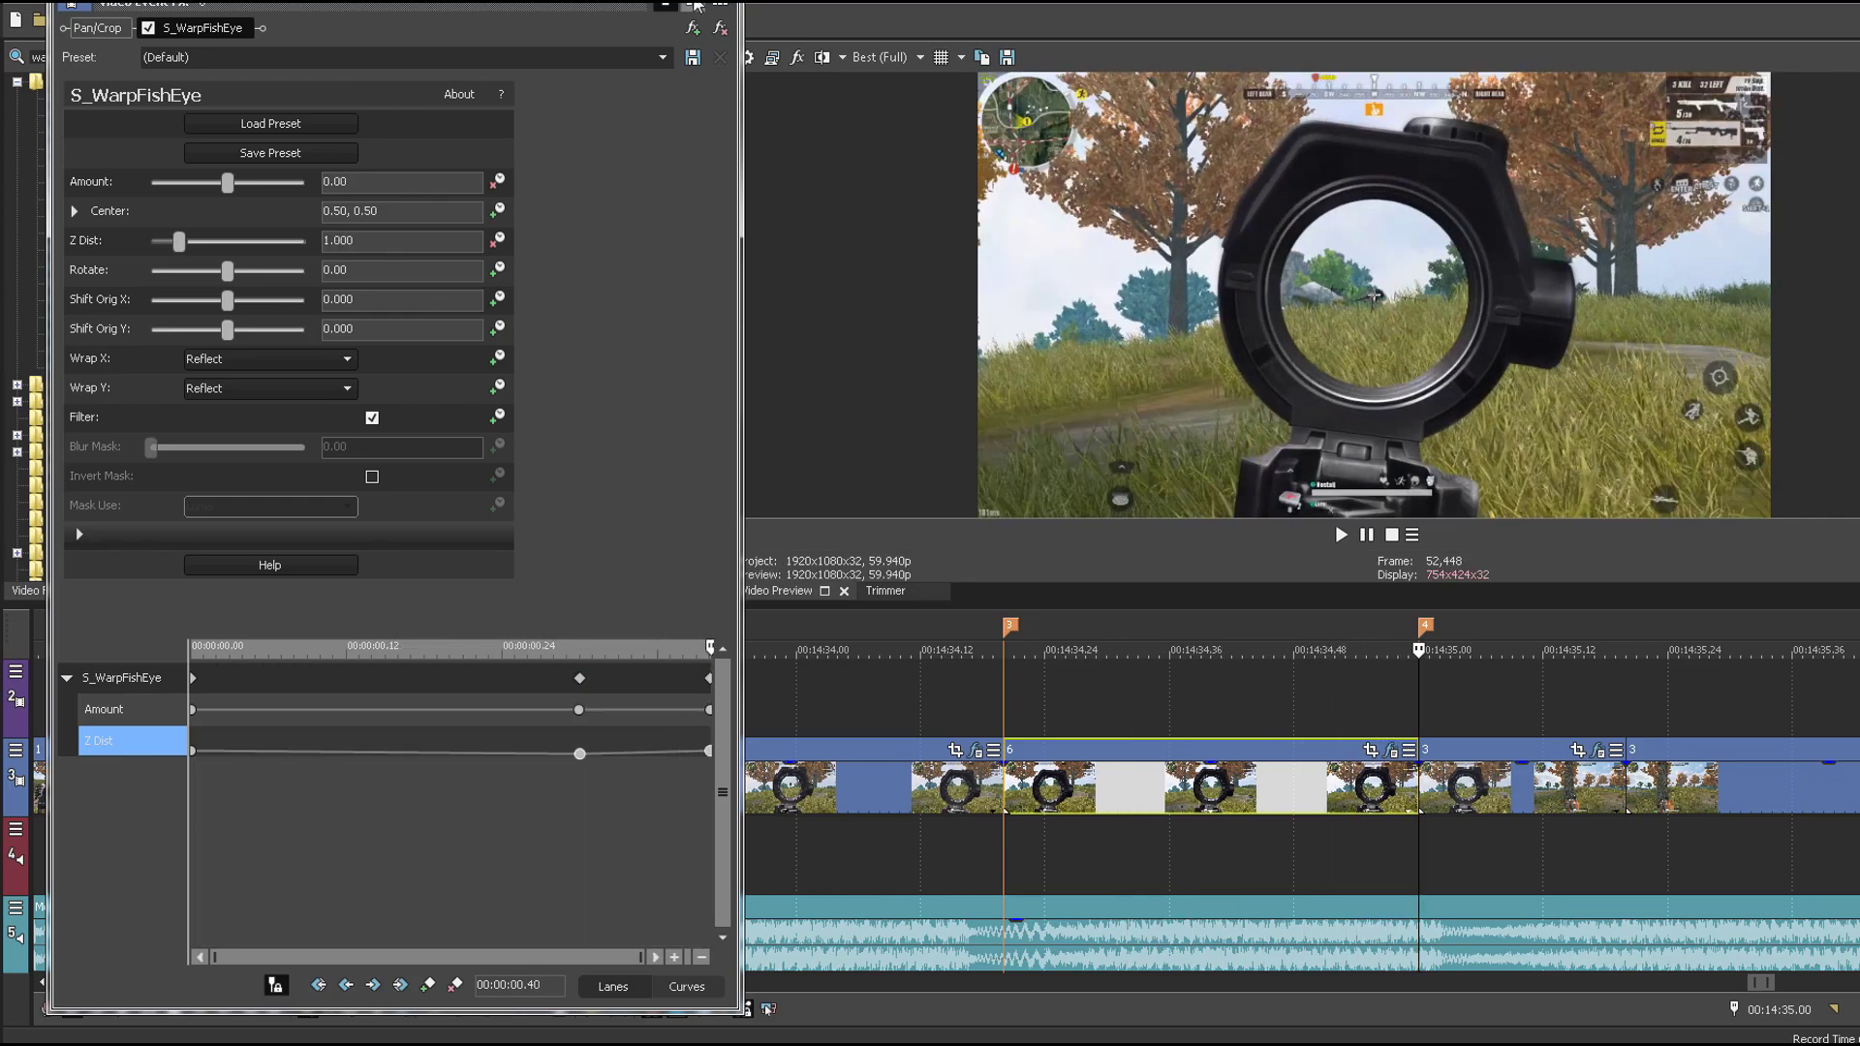
left_click(720, 4)
Step: Search the video effects for "stre" and apply S_StretchFrameEdges to the selected scope clip
left_click_drag(81, 57, 4, 62)
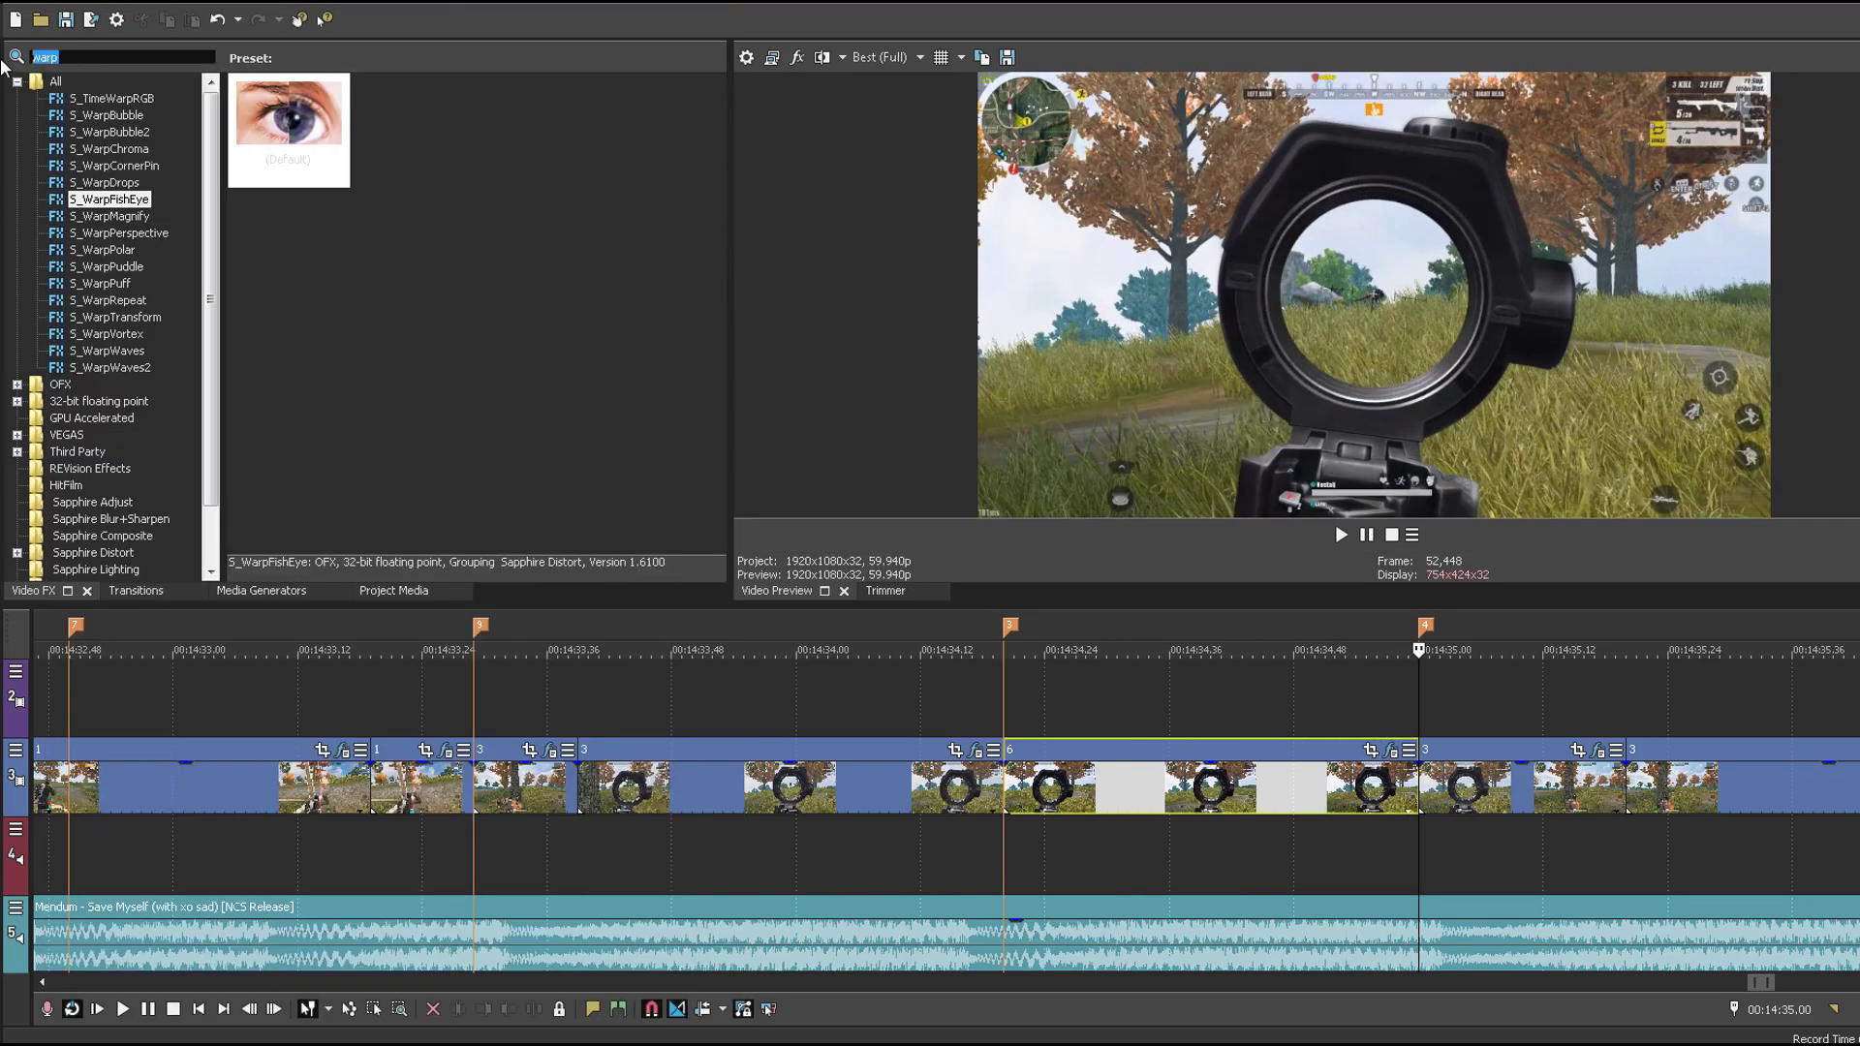
type("stre")
left_click_drag(126, 131, 1176, 831)
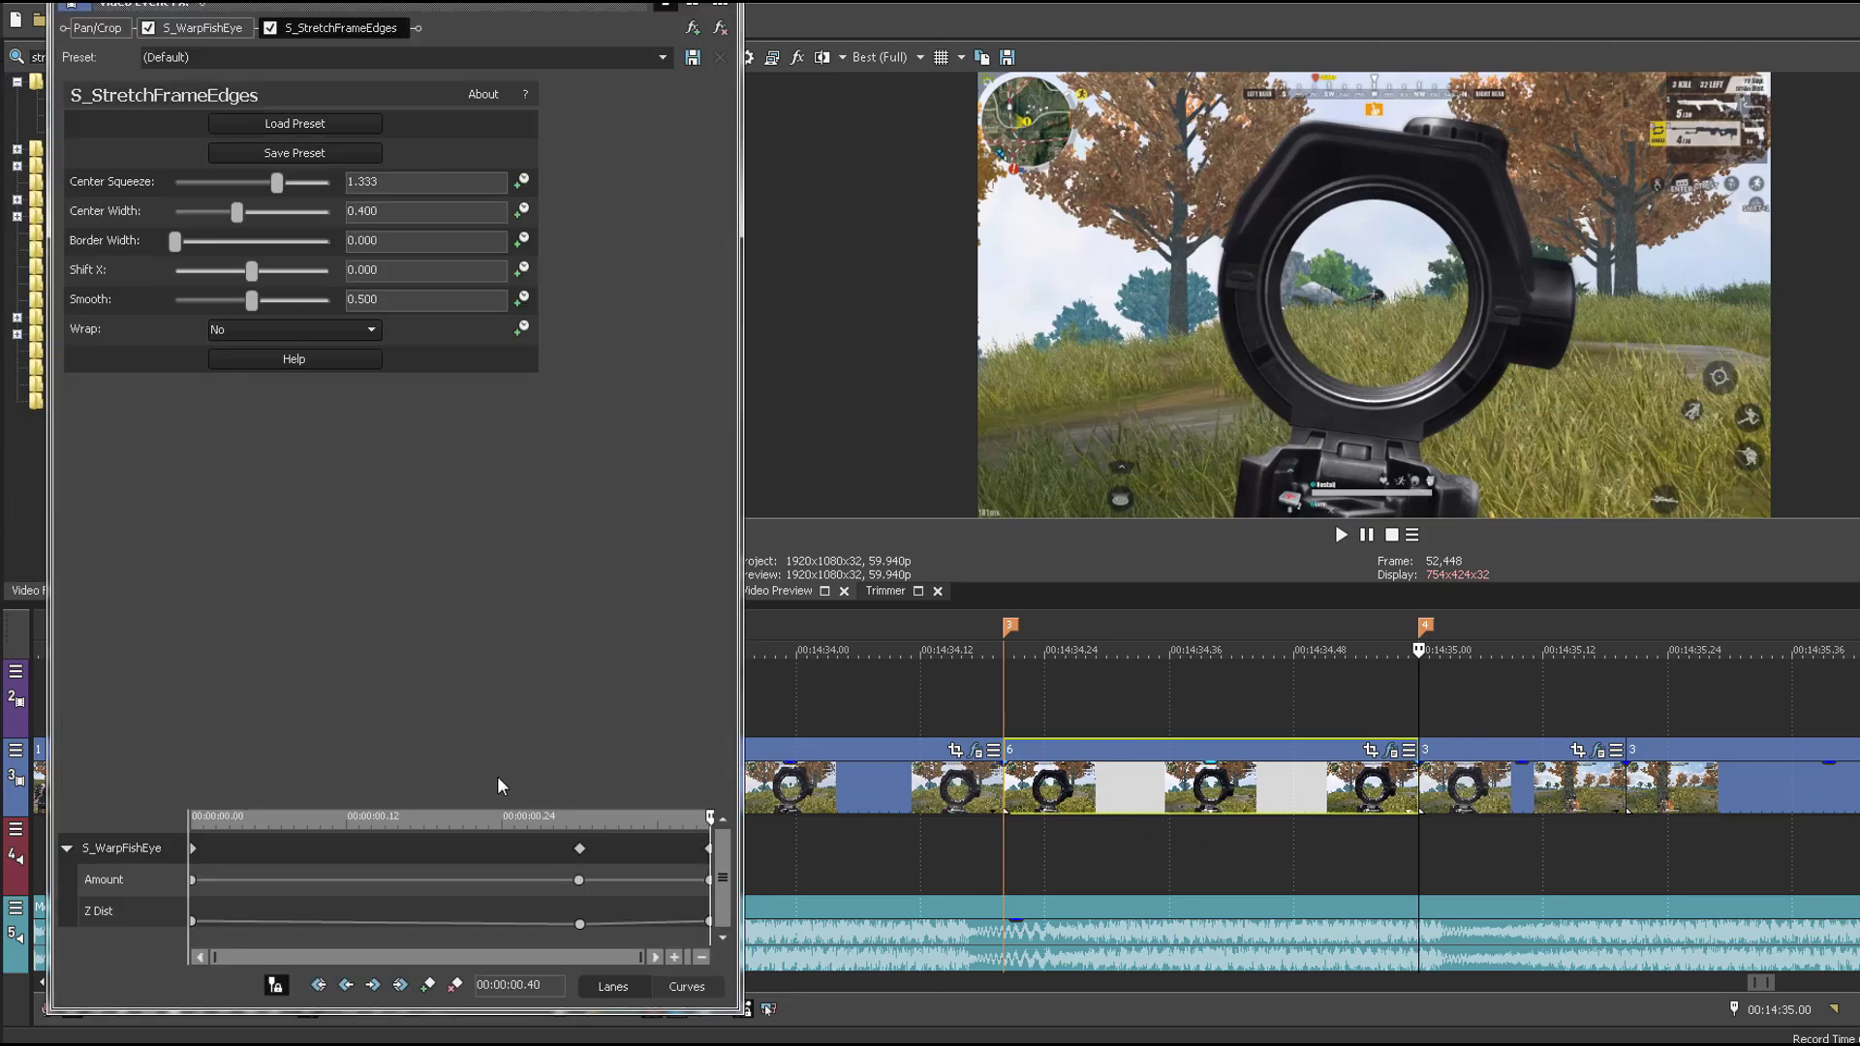
Step: Animate Center Squeeze with keyframes of 1 at the clip's start and end
left_click_drag(503, 807, 514, 467)
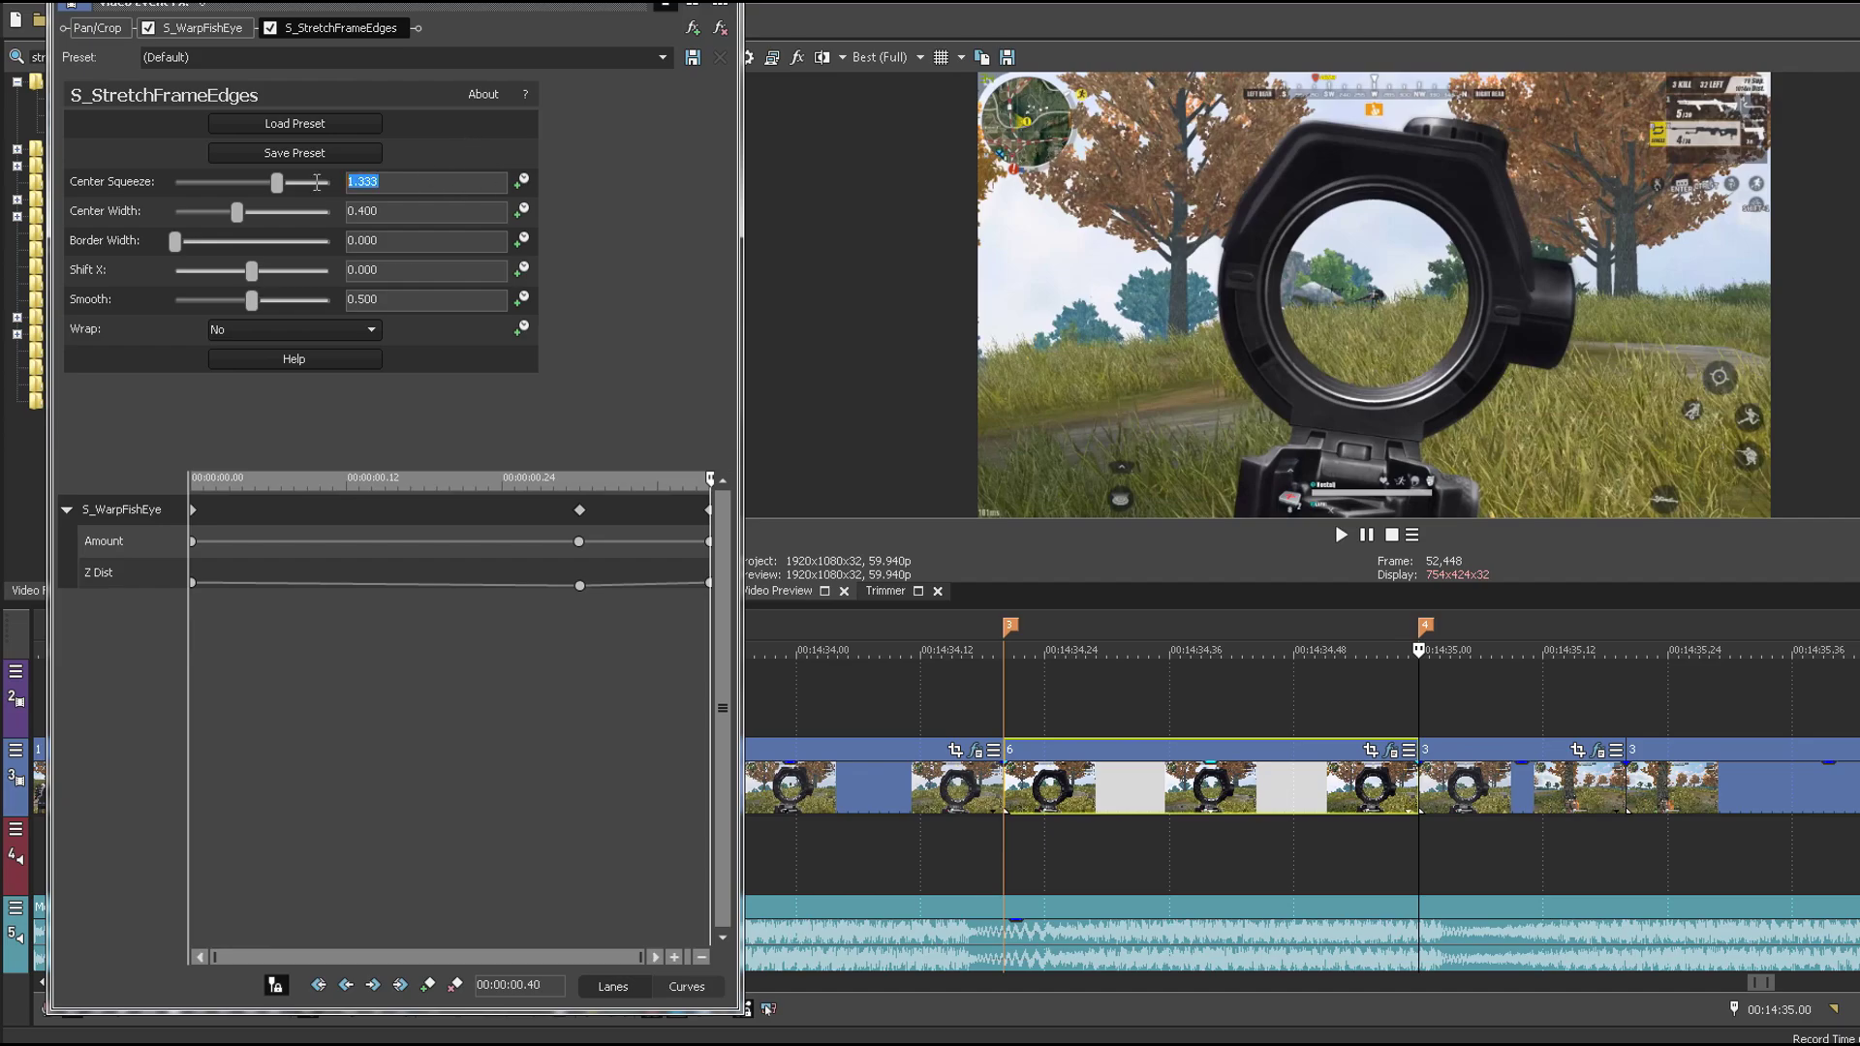
left_click(521, 182)
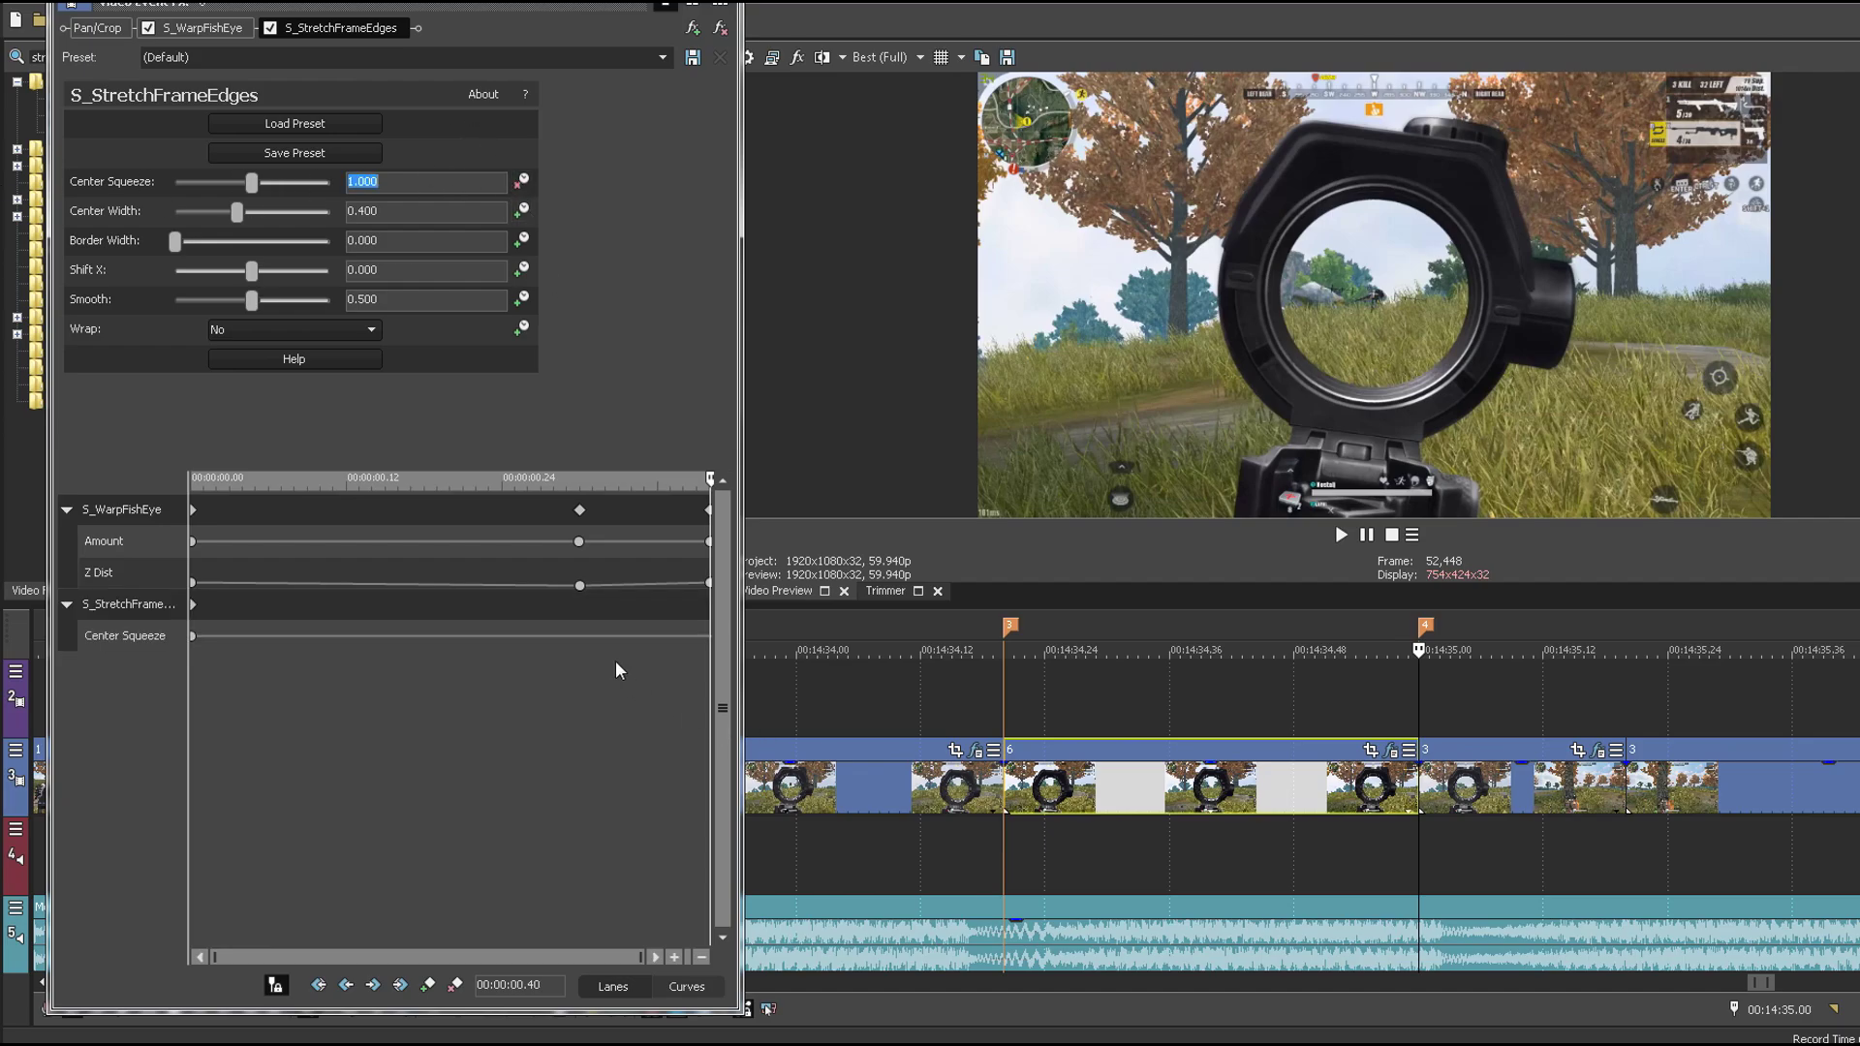
left_click(618, 678)
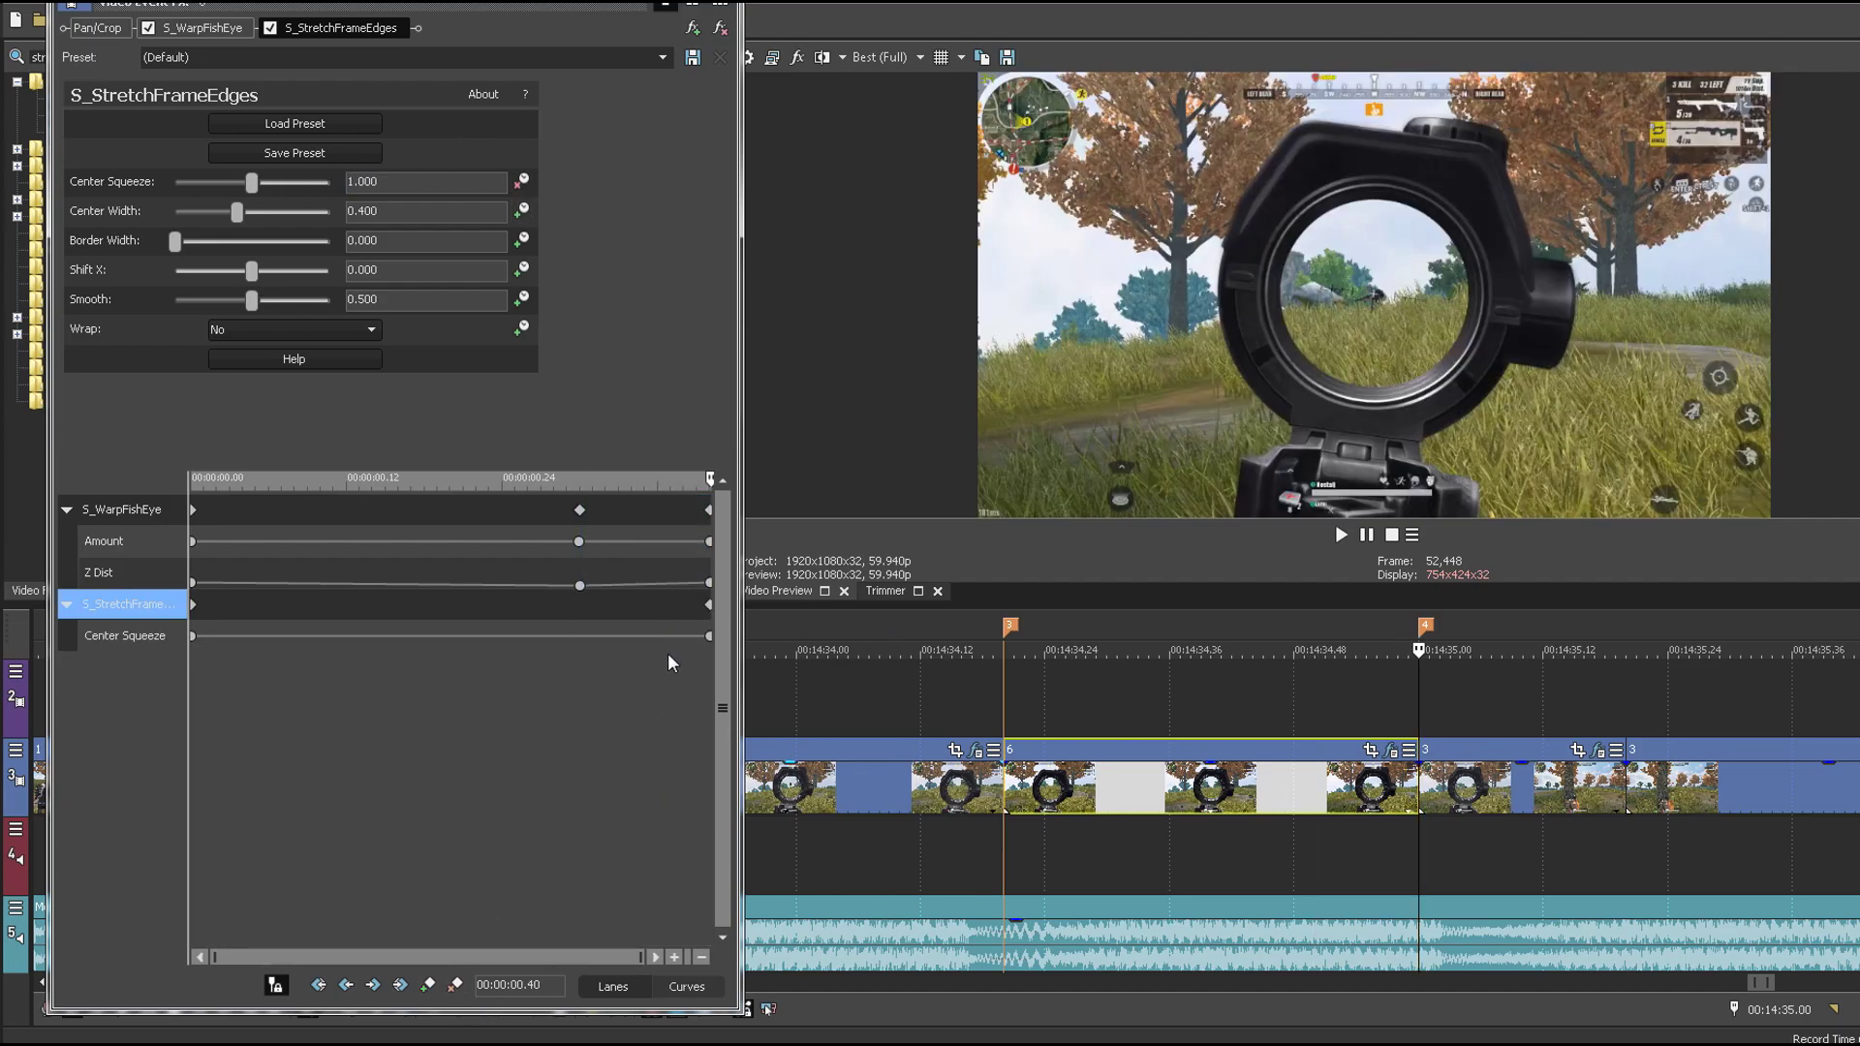
Step: Add a Center Squeeze keyframe of 1.3 at 00:00:00.30, preview the stretch and close the effect settings
key("Left")
key("Left")
key("Left")
key("Left")
key("Left")
key("Left")
key("Left")
key("Left")
key("Left")
key("Left")
left_click(428, 985)
key("Return")
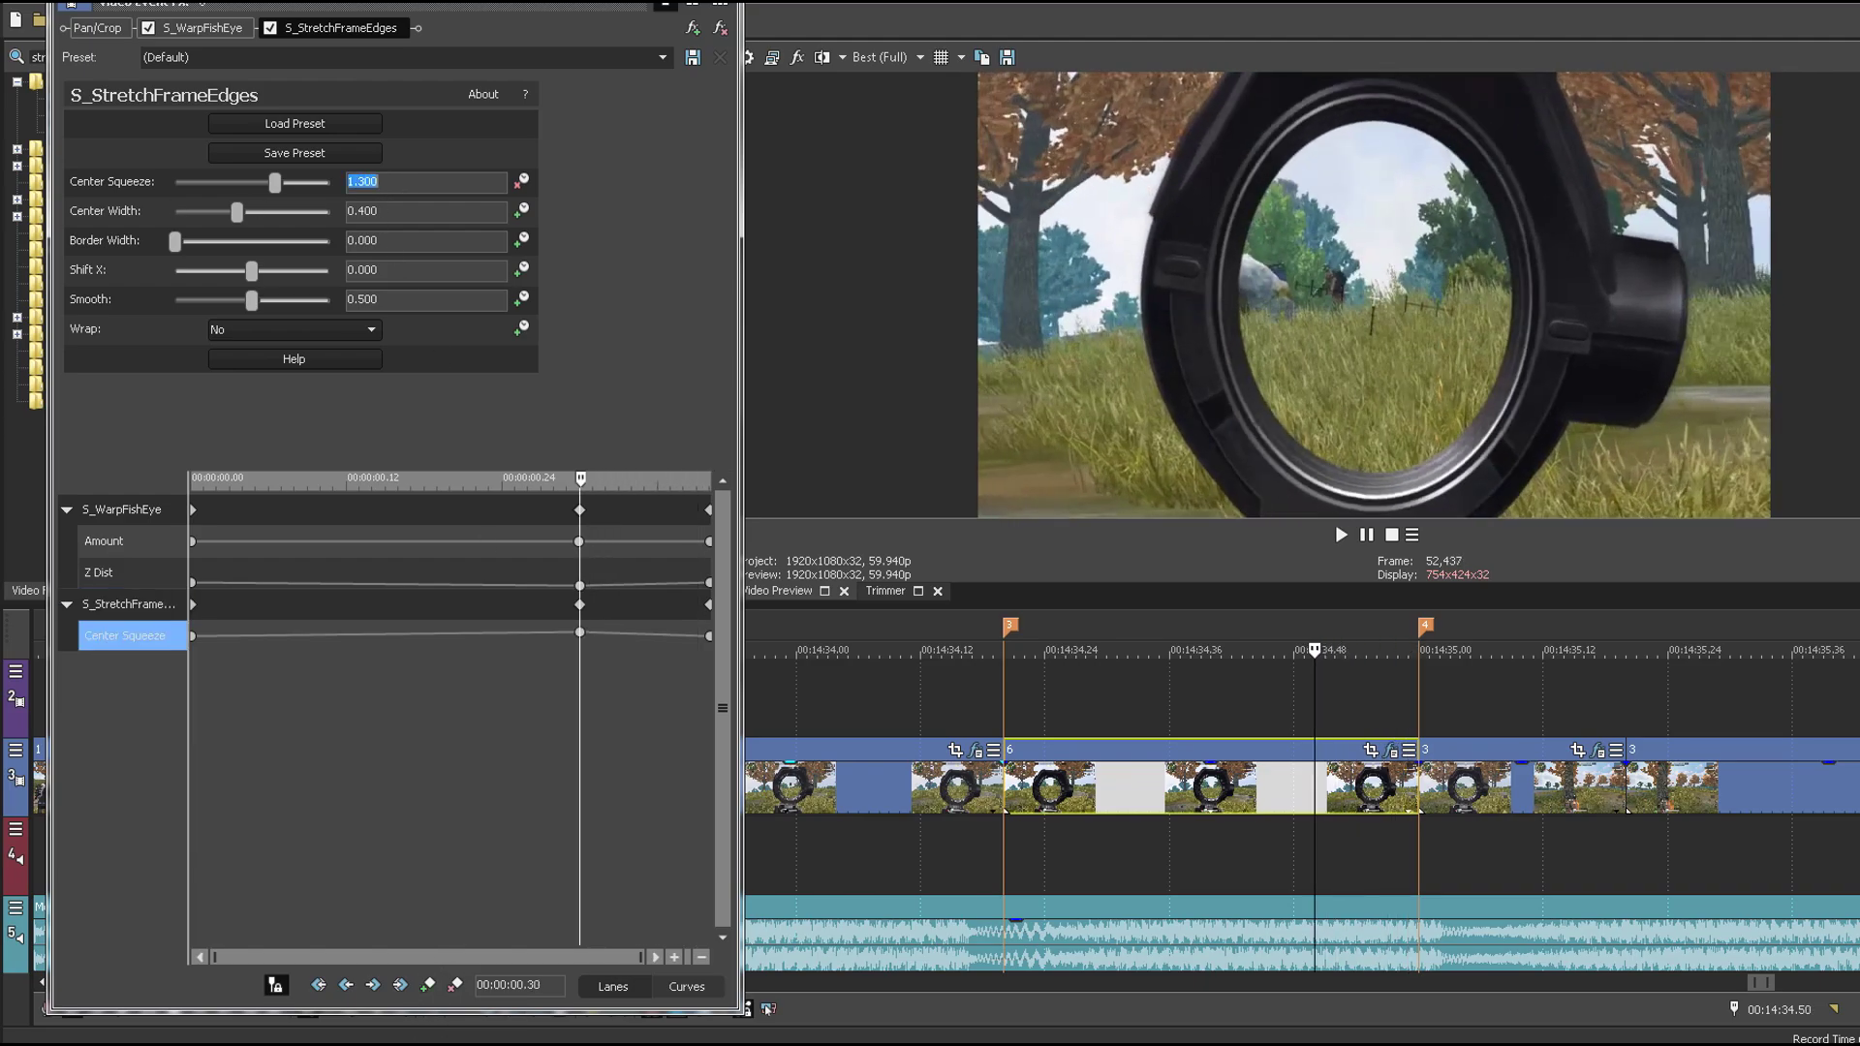
left_click_drag(200, 717, 713, 800)
left_click_drag(281, 721, 4, 722)
left_click(719, 4)
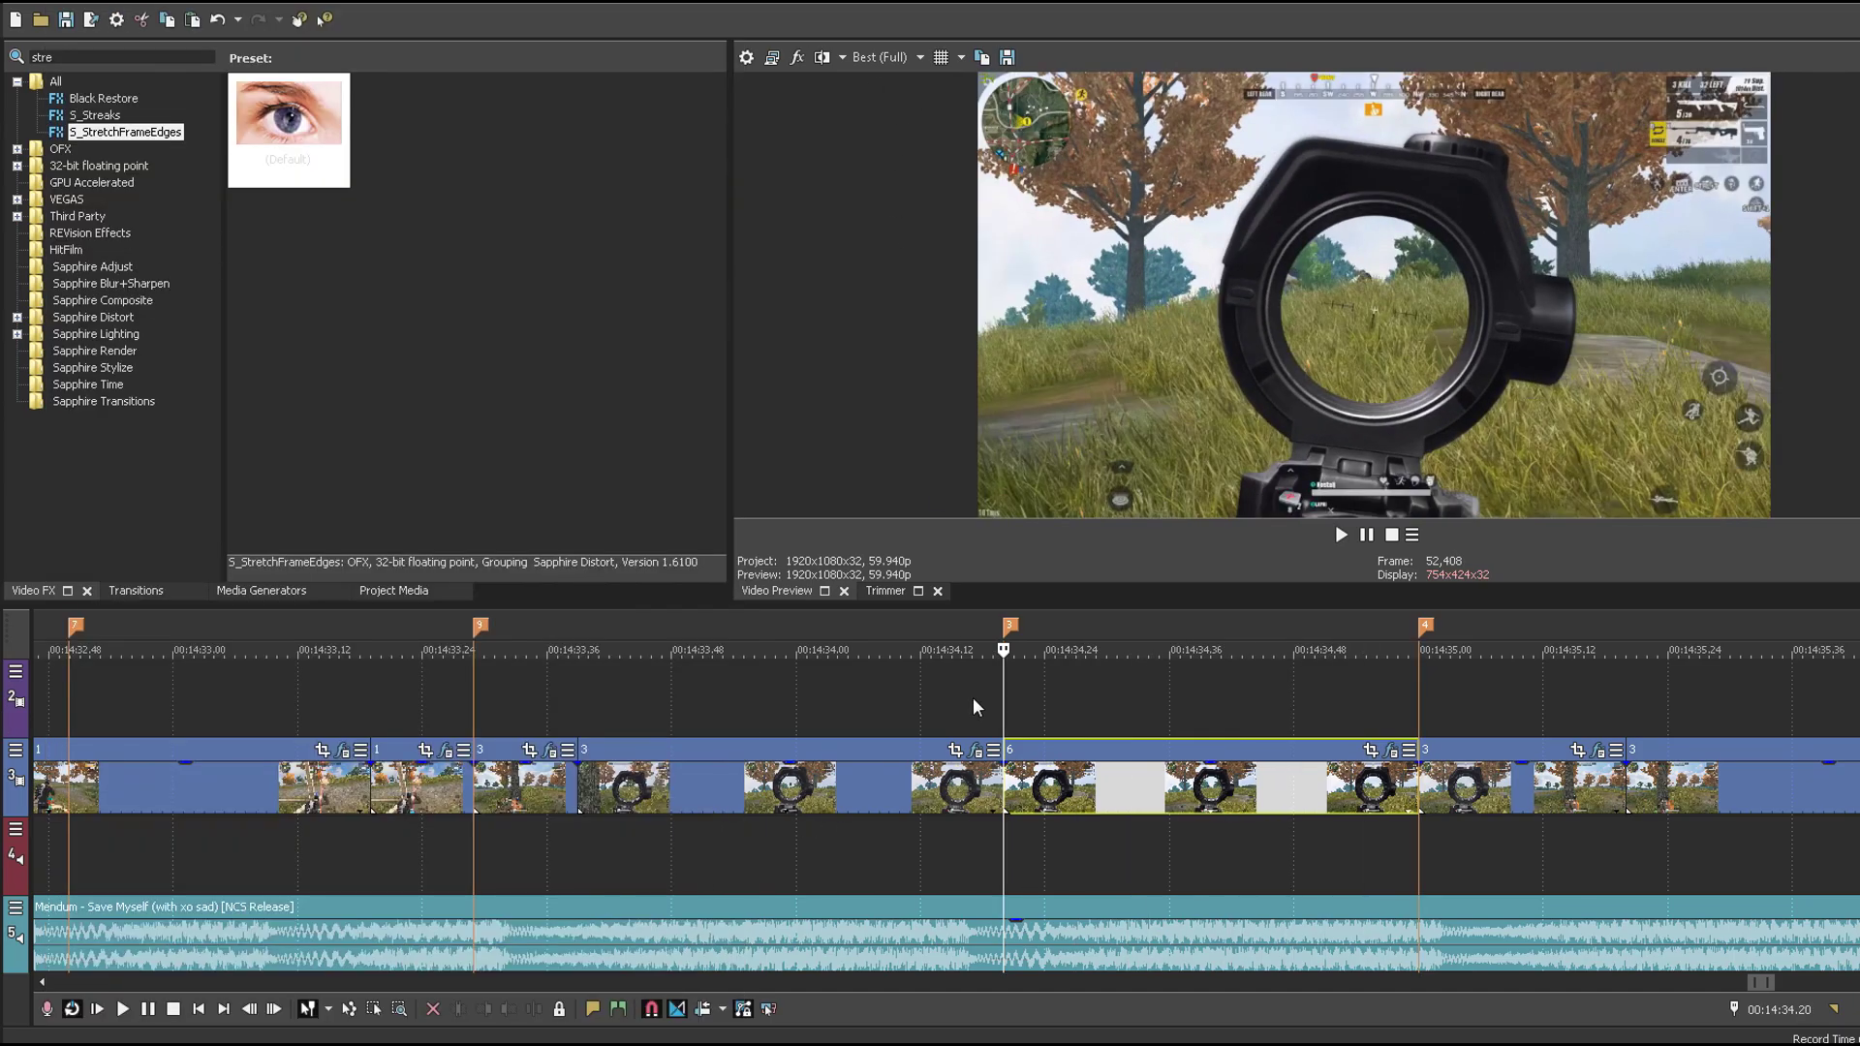
Step: Search the video effects for "flick" and apply S_Flicker to the selected scope clip
left_click_drag(95, 58, 4, 51)
type("flick")
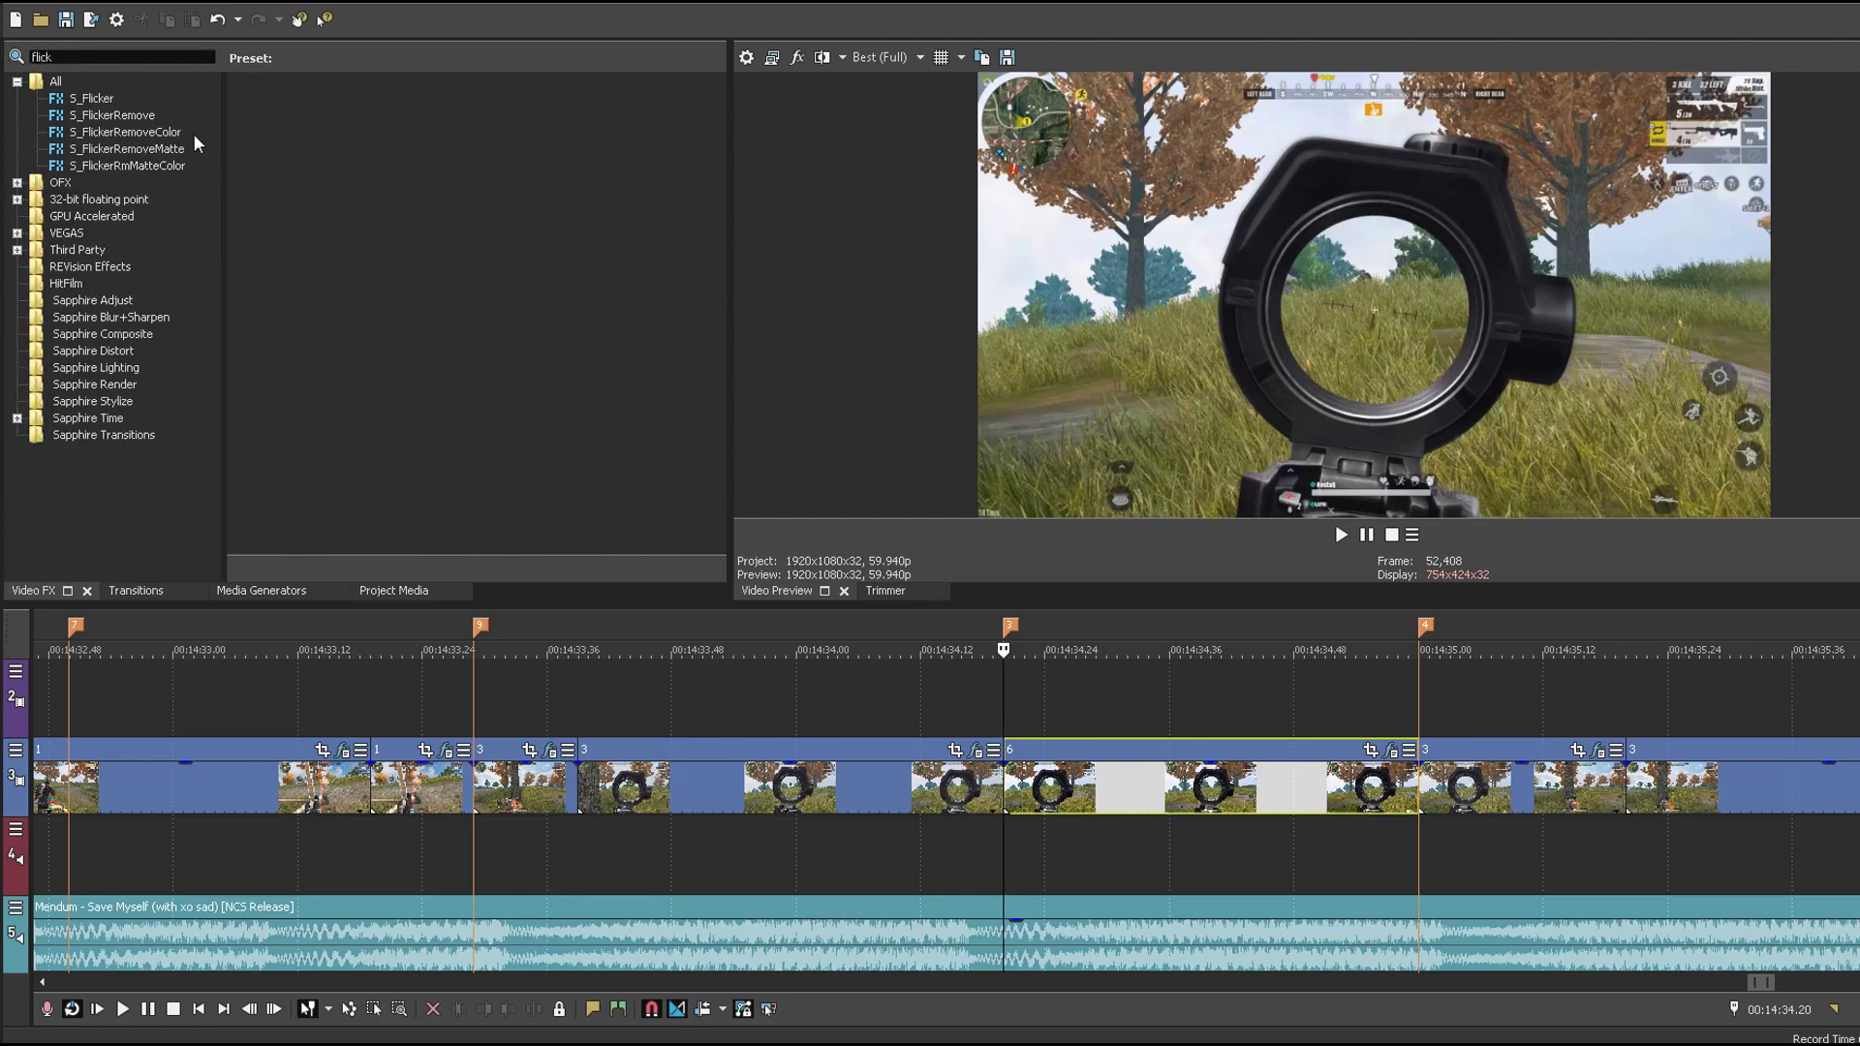
left_click_drag(92, 102, 1311, 797)
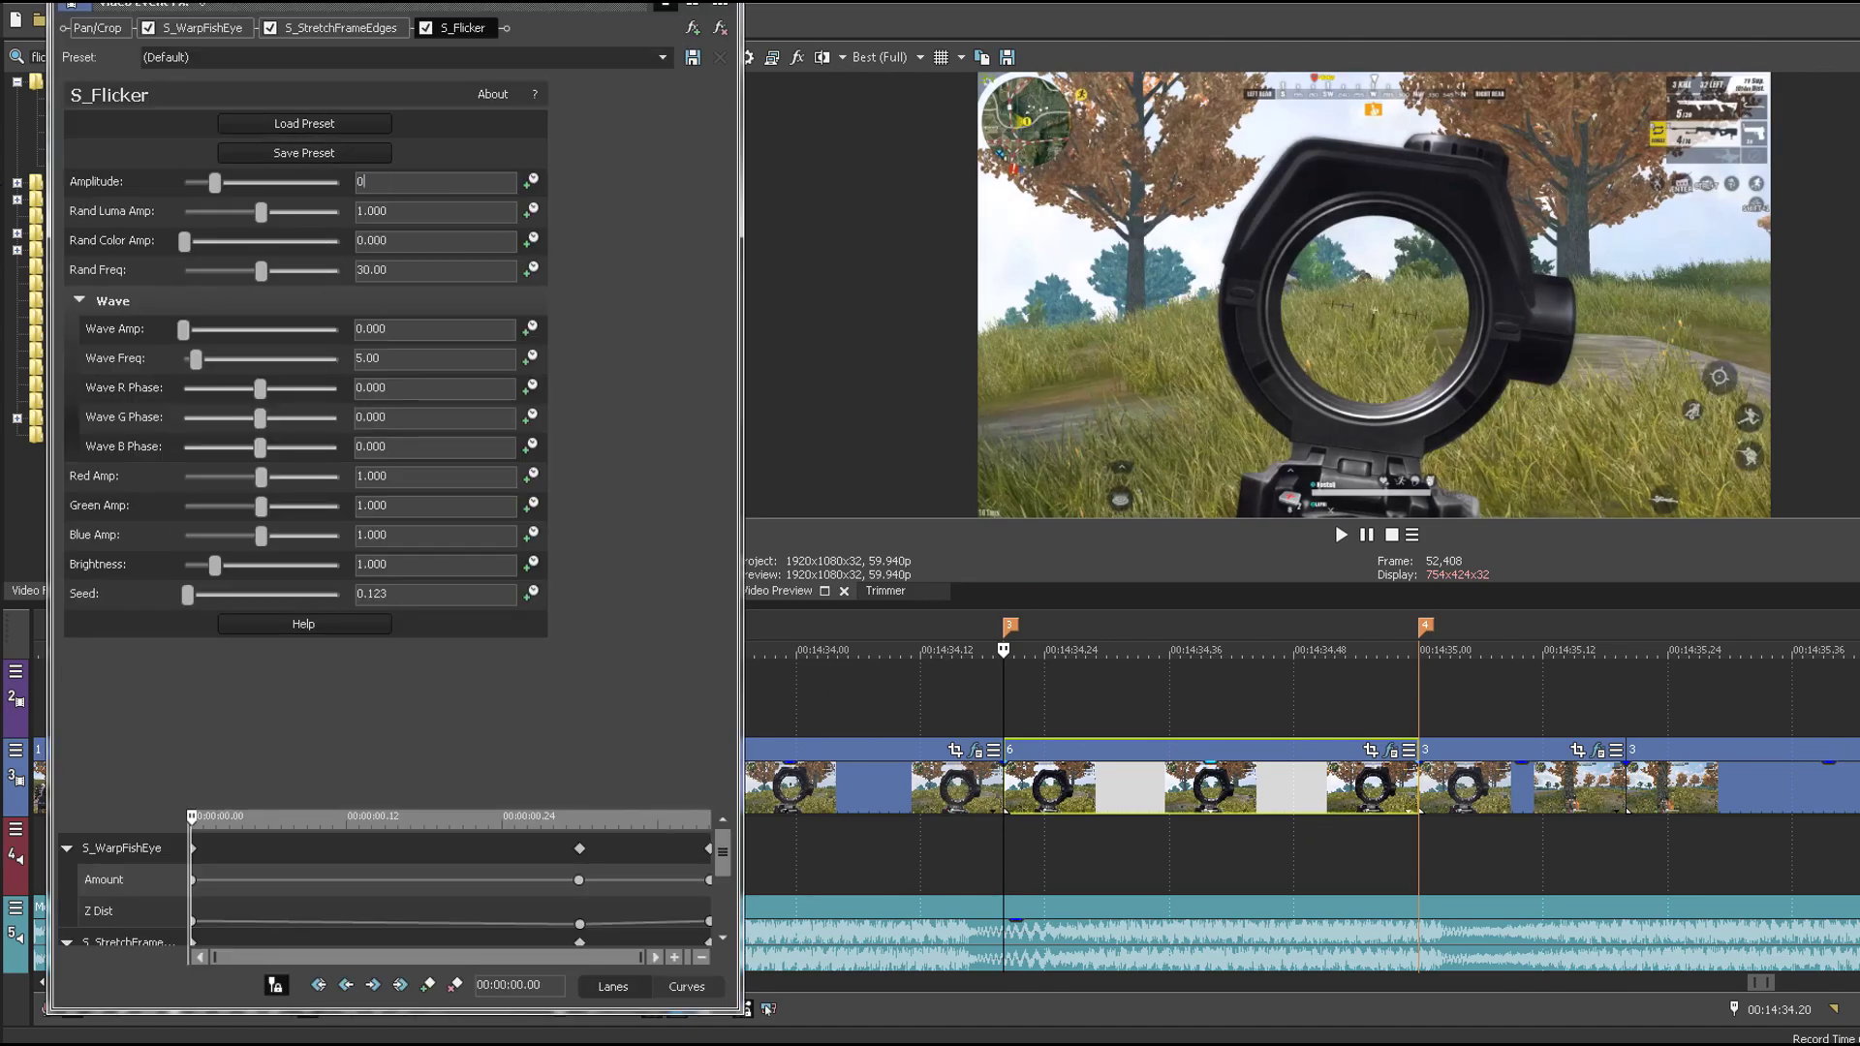
Step: Set S_Flicker's Amplitude to 0 and animate it with keyframes at the clip's start and end
type("0")
key("Return")
left_click_drag(613, 810, 610, 526)
left_click(532, 181)
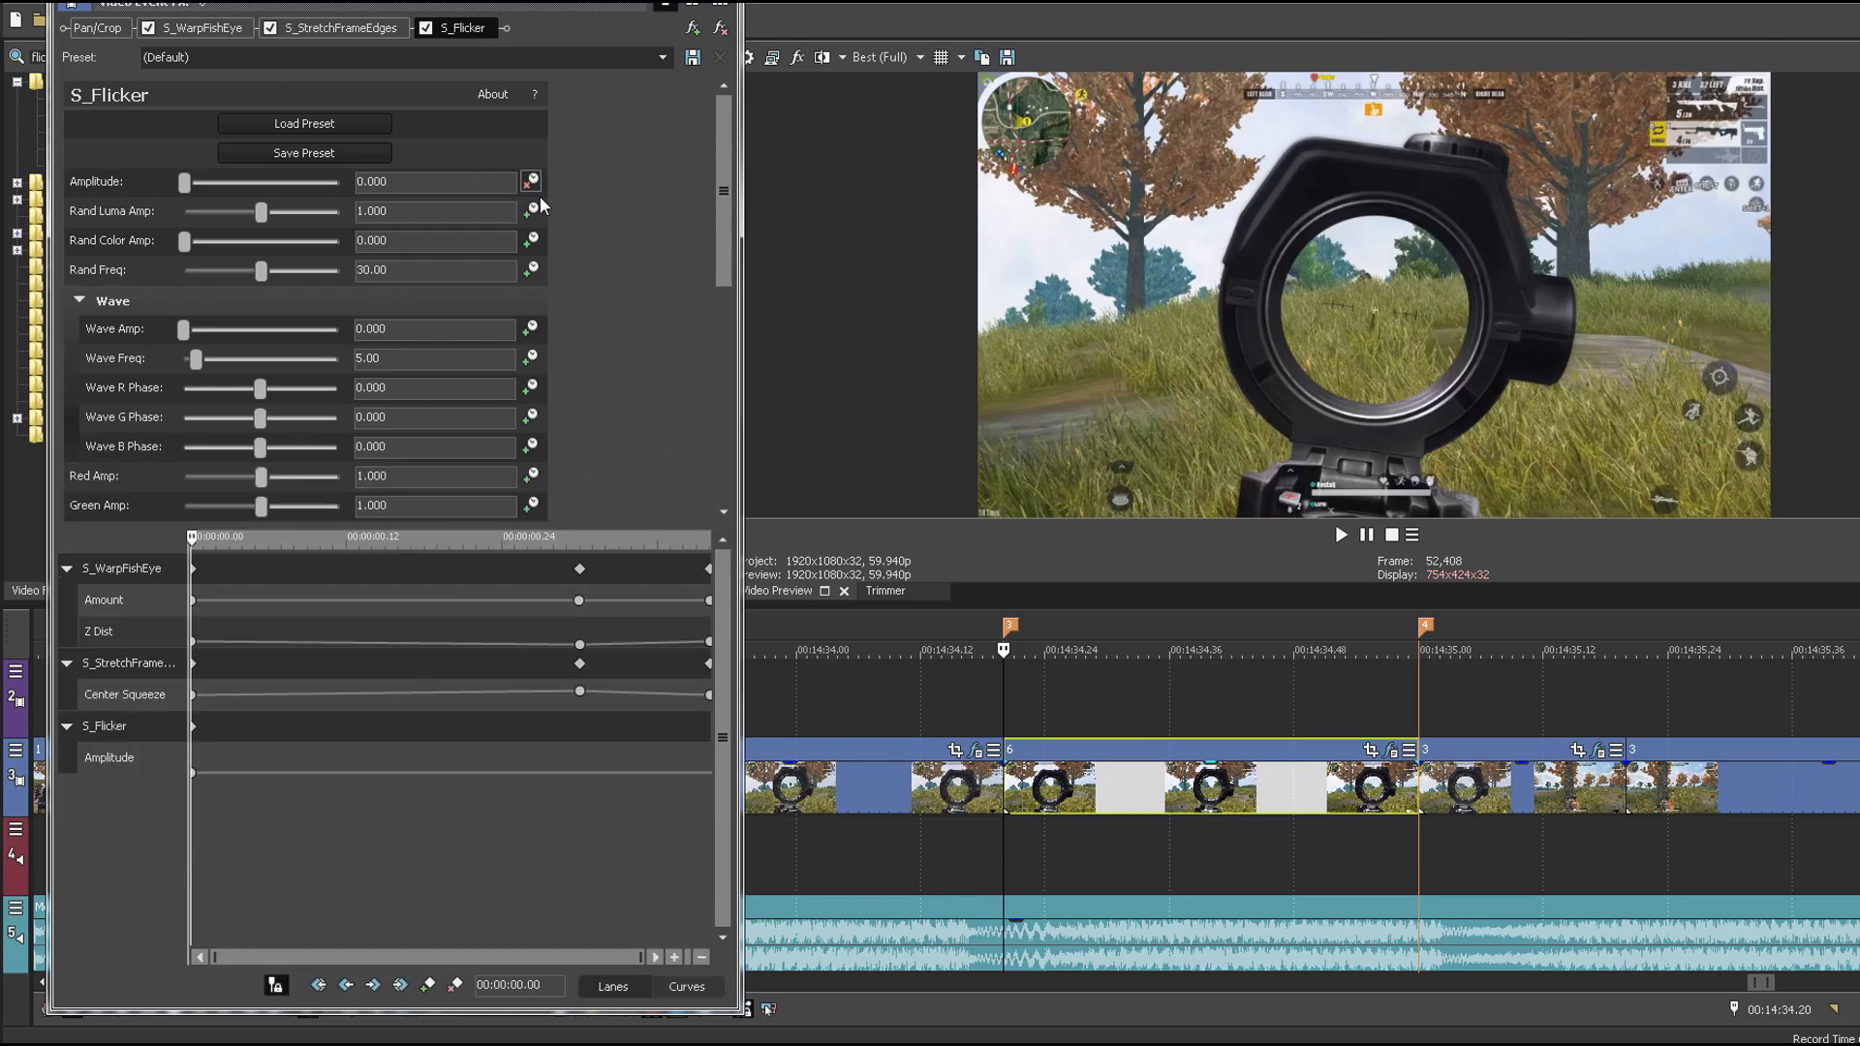
left_click(708, 768)
left_click(427, 985)
Step: Add an S_Flicker Amplitude keyframe of 1 at 00:00:00.30, preview the flicker and close the effect settings
key("Left")
key("Left")
key("Left")
key("Left")
key("Left")
key("Left")
key("Left")
key("Left")
key("Left")
key("Left")
key("Left")
left_click(428, 985)
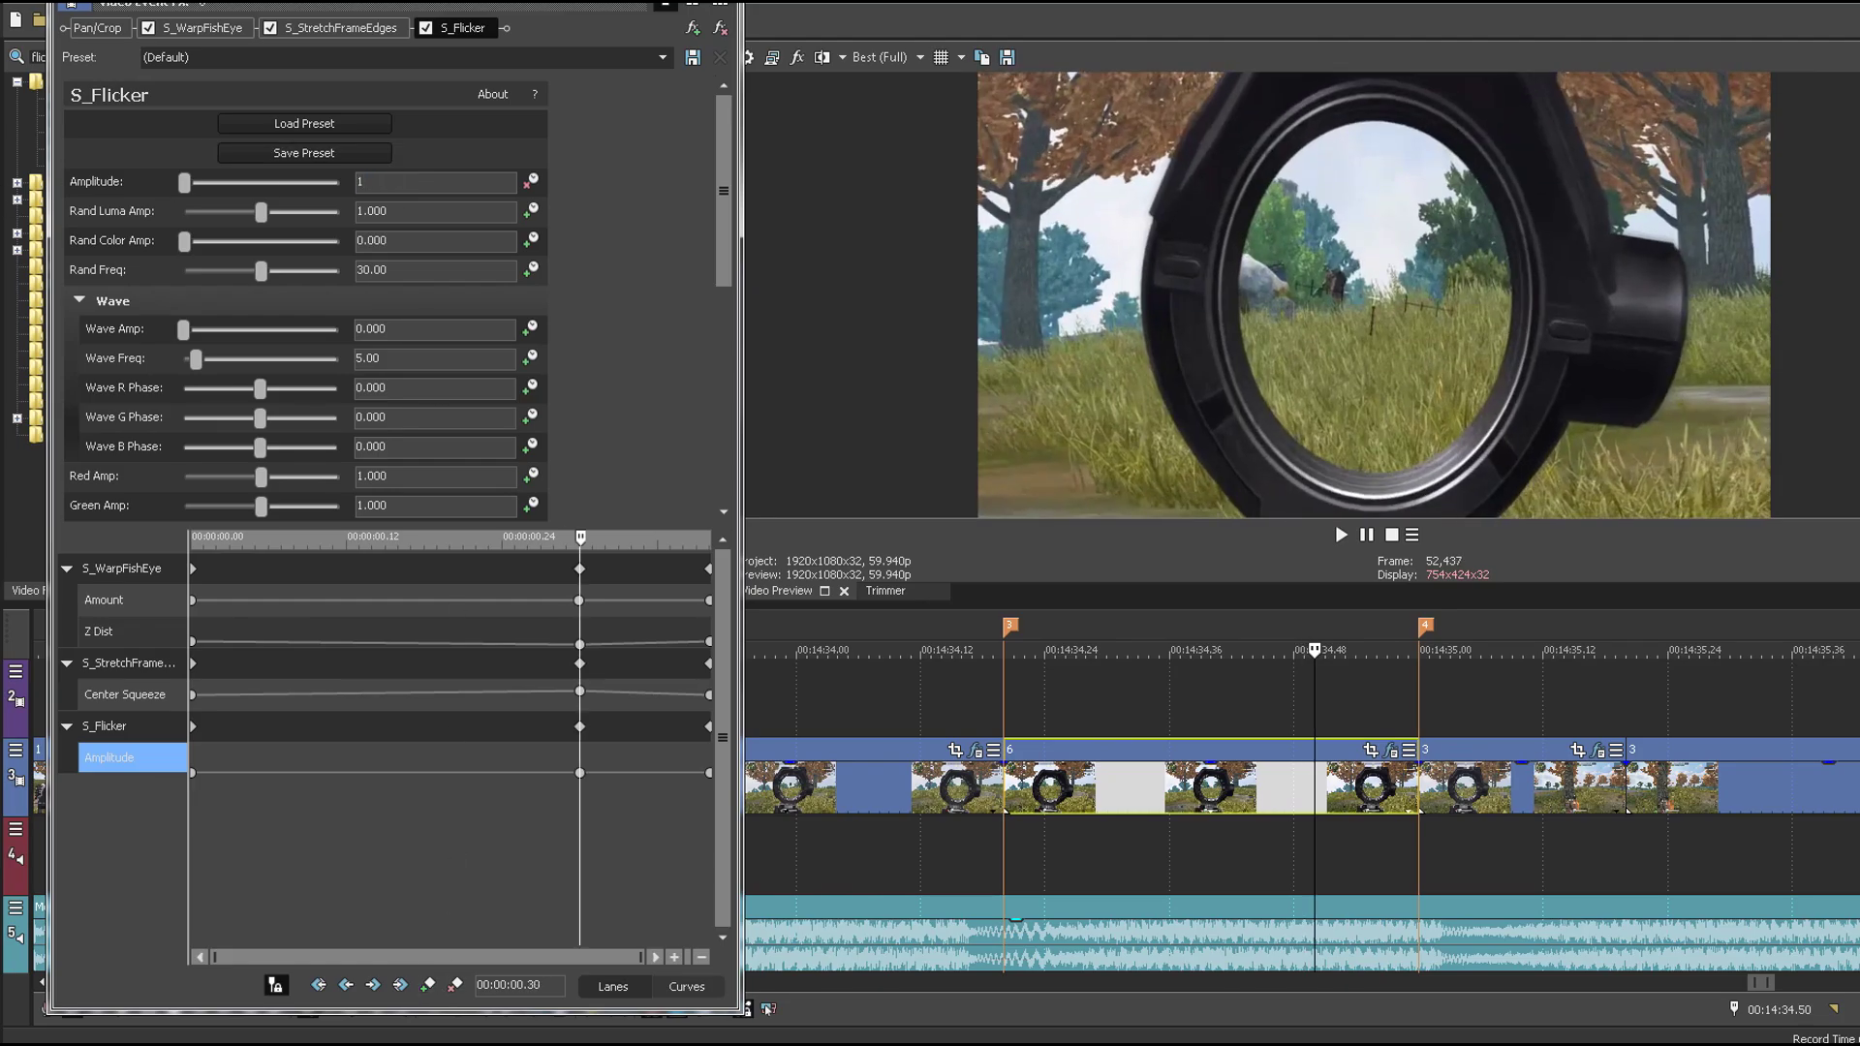
left_click_drag(242, 775, 124, 833)
key("alt+F4")
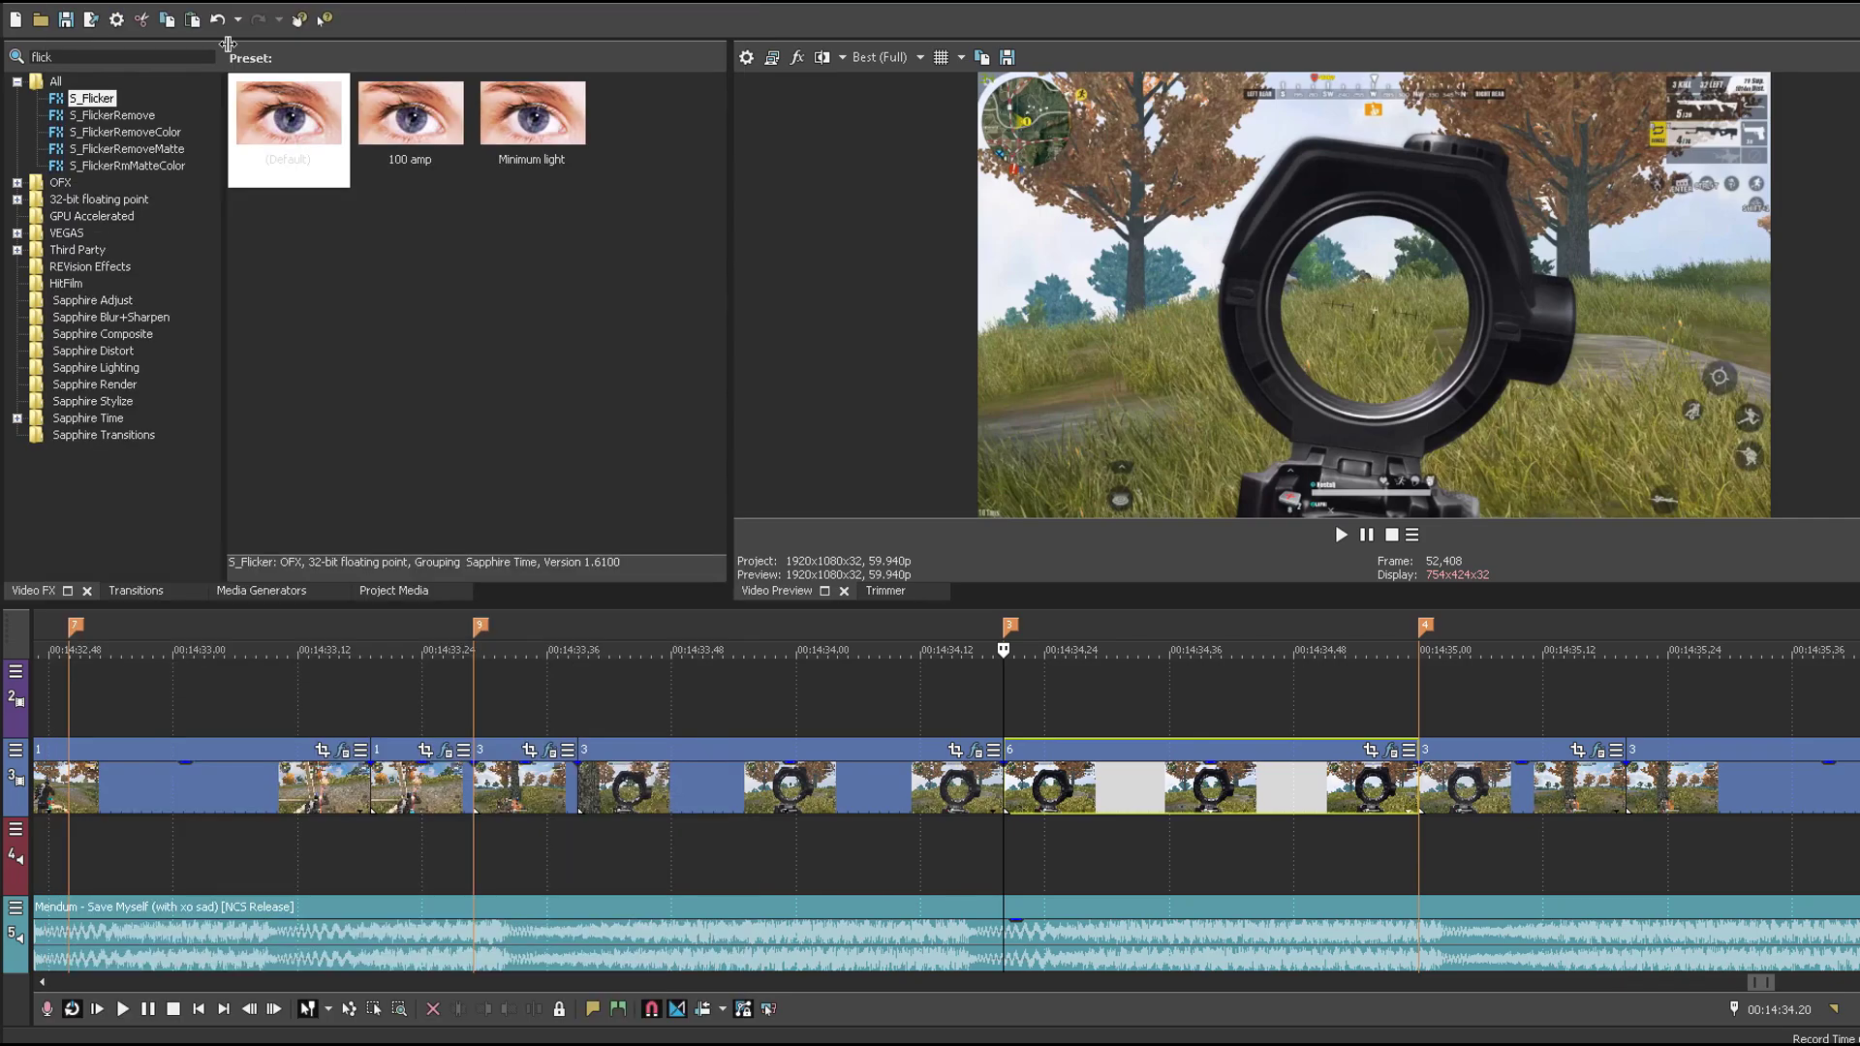
Step: Search the video effects for "shake" and apply S_Shake to the selected scope clip
left_click_drag(60, 58, 3, 68)
type("shake")
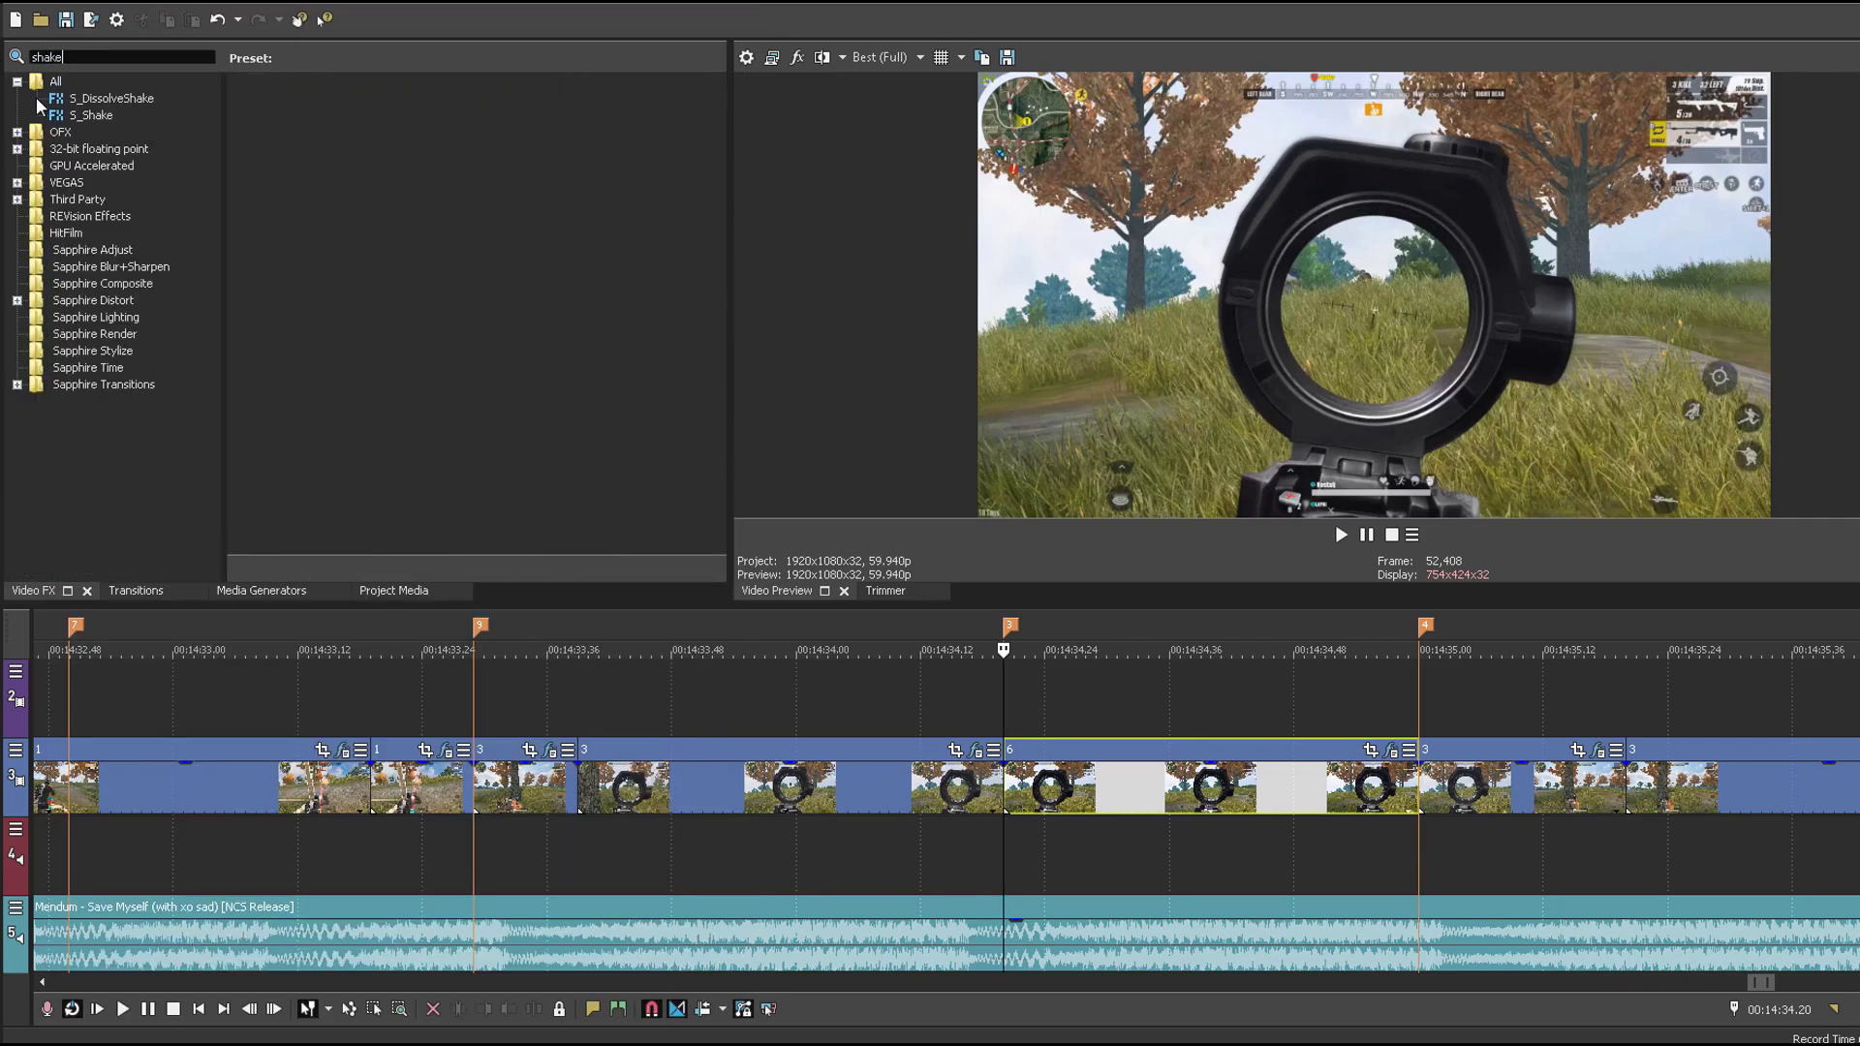
left_click(94, 117)
left_click_drag(282, 124, 412, 233)
left_click_drag(1146, 794, 1146, 796)
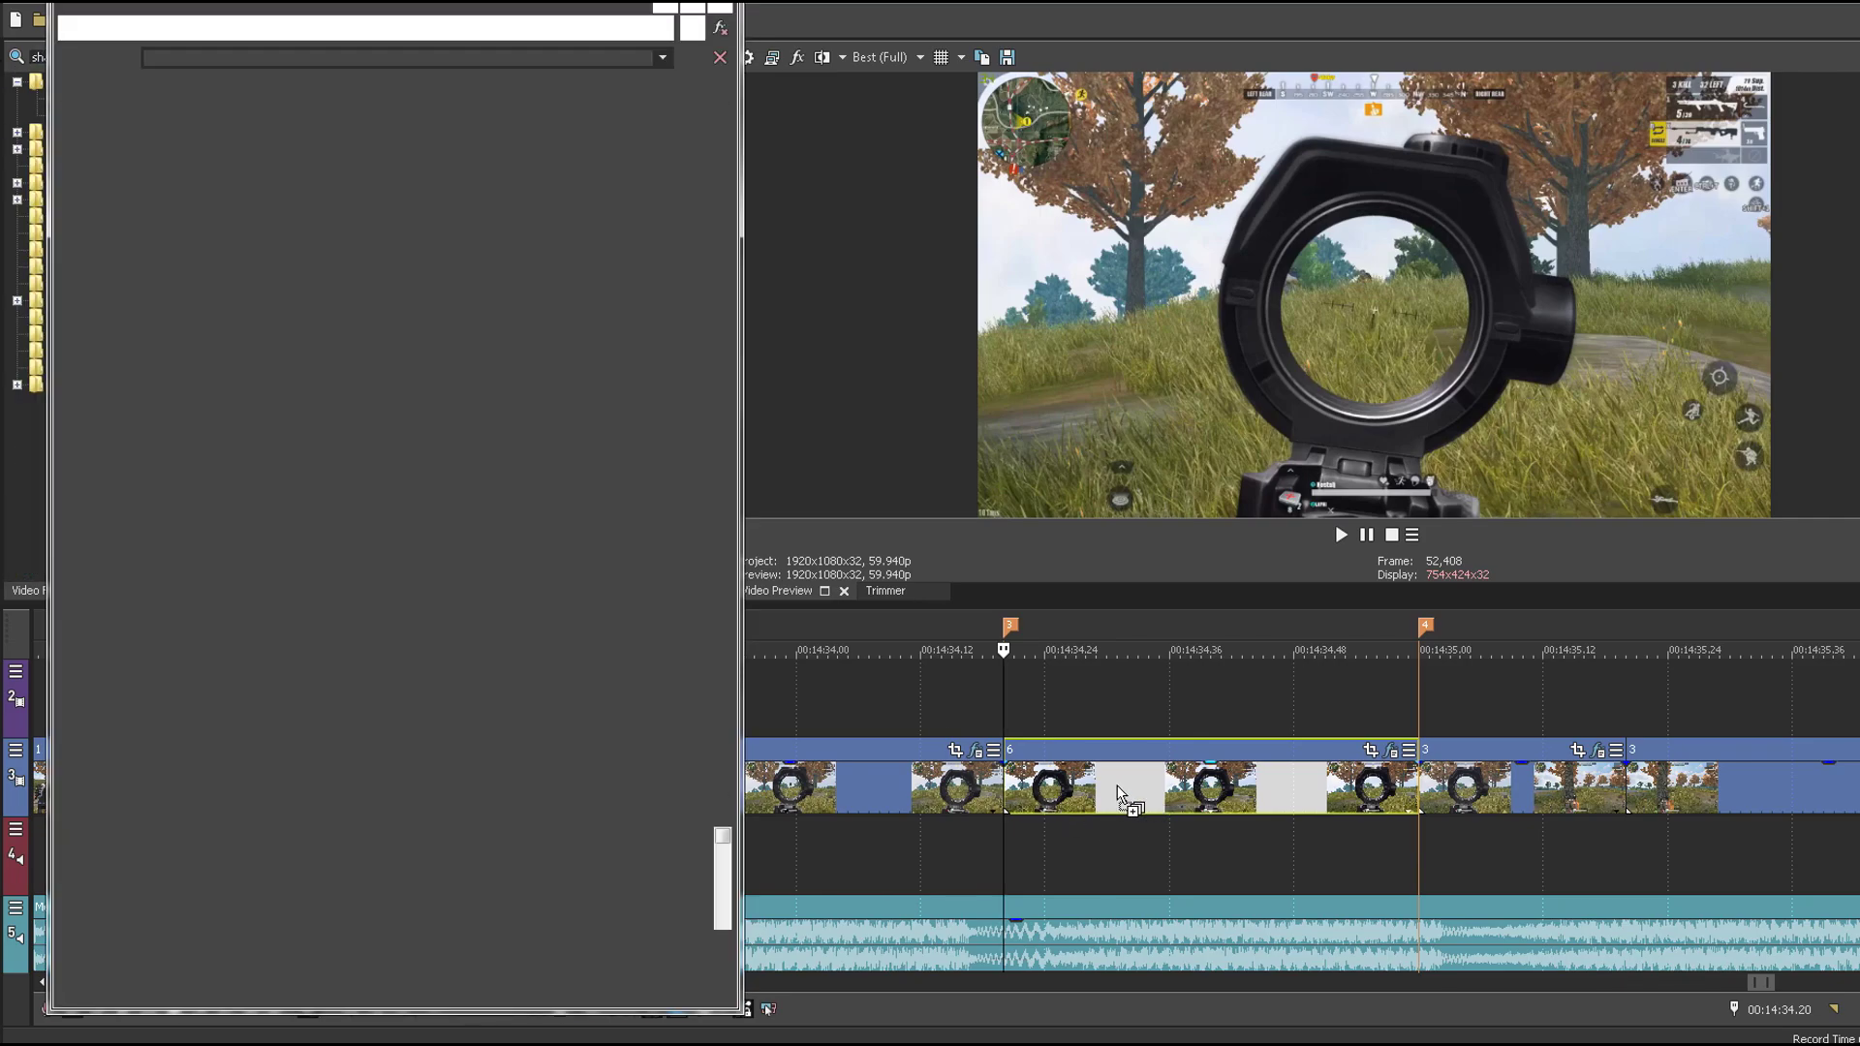
Step: Animate S_Shake with Amplitude 0 and Frequency 0.10 keyframed at the clip's start and end
left_click_drag(206, 186, 168, 213)
left_click_drag(505, 804, 506, 598)
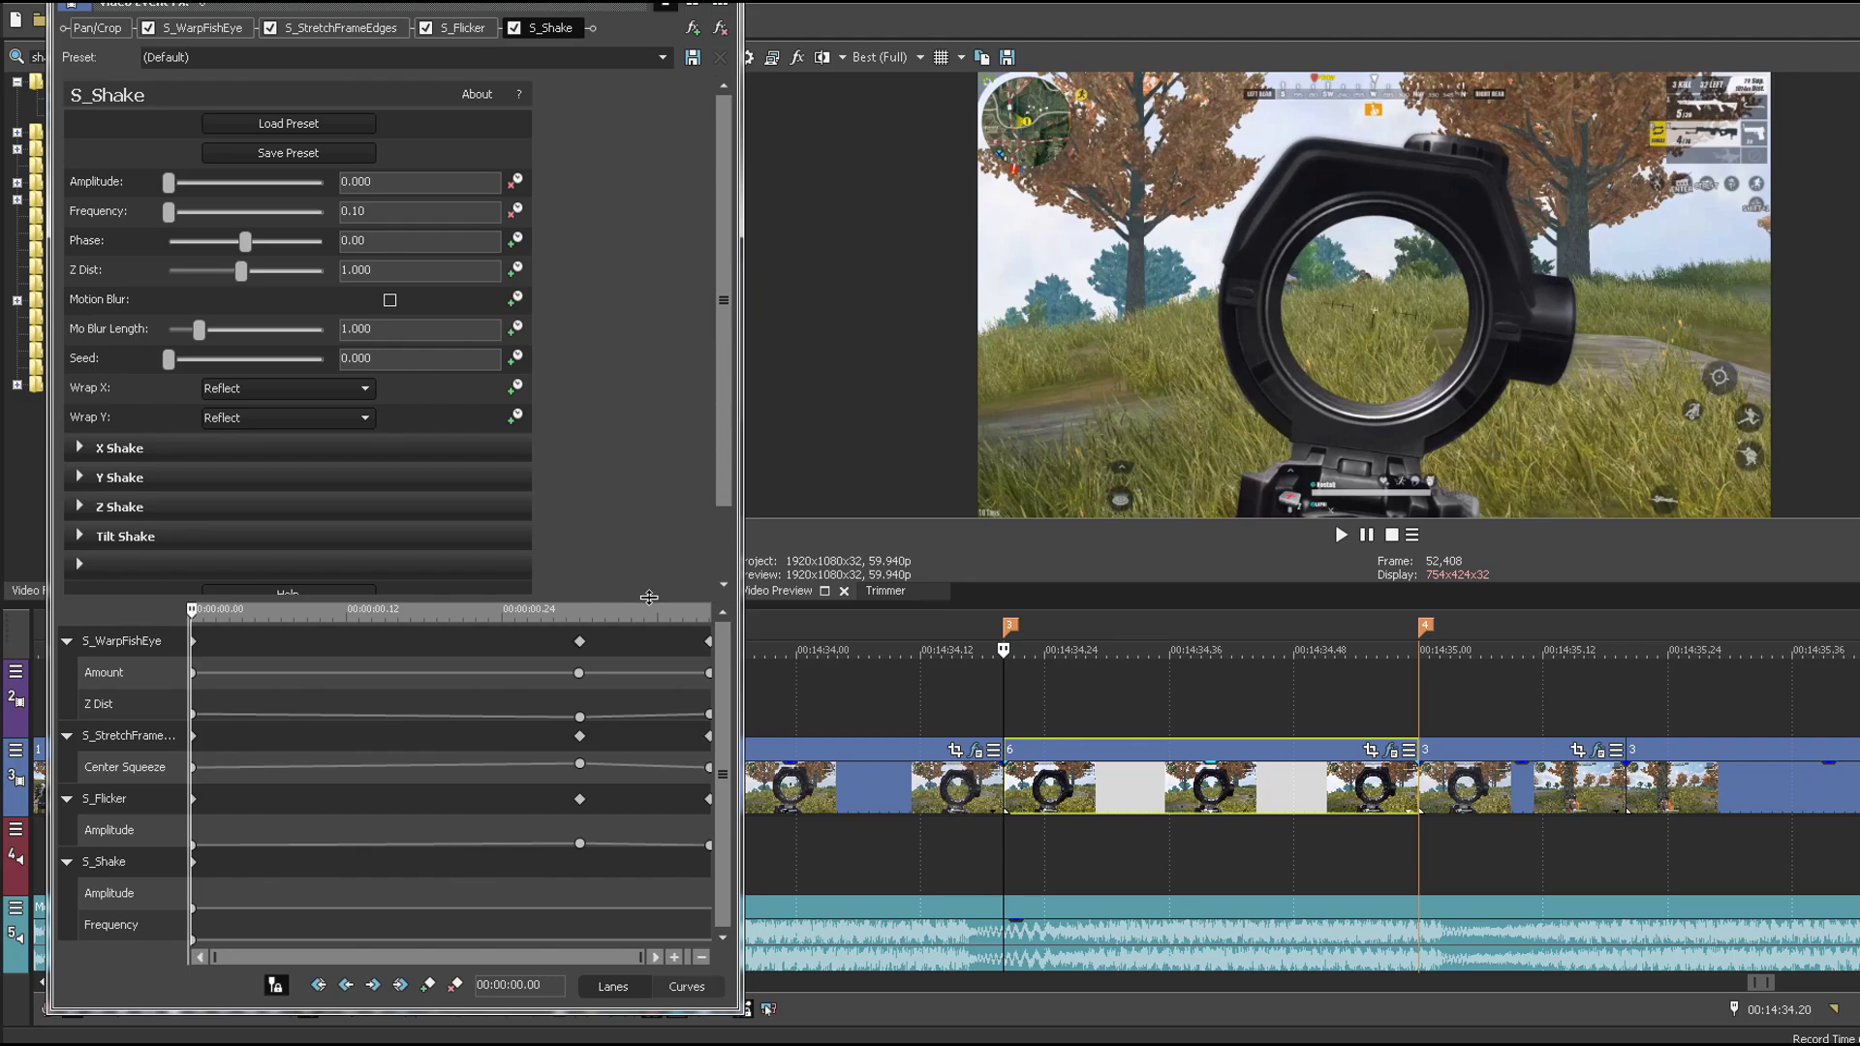
left_click_drag(649, 598, 649, 423)
left_click_drag(563, 719, 835, 760)
left_click(433, 926)
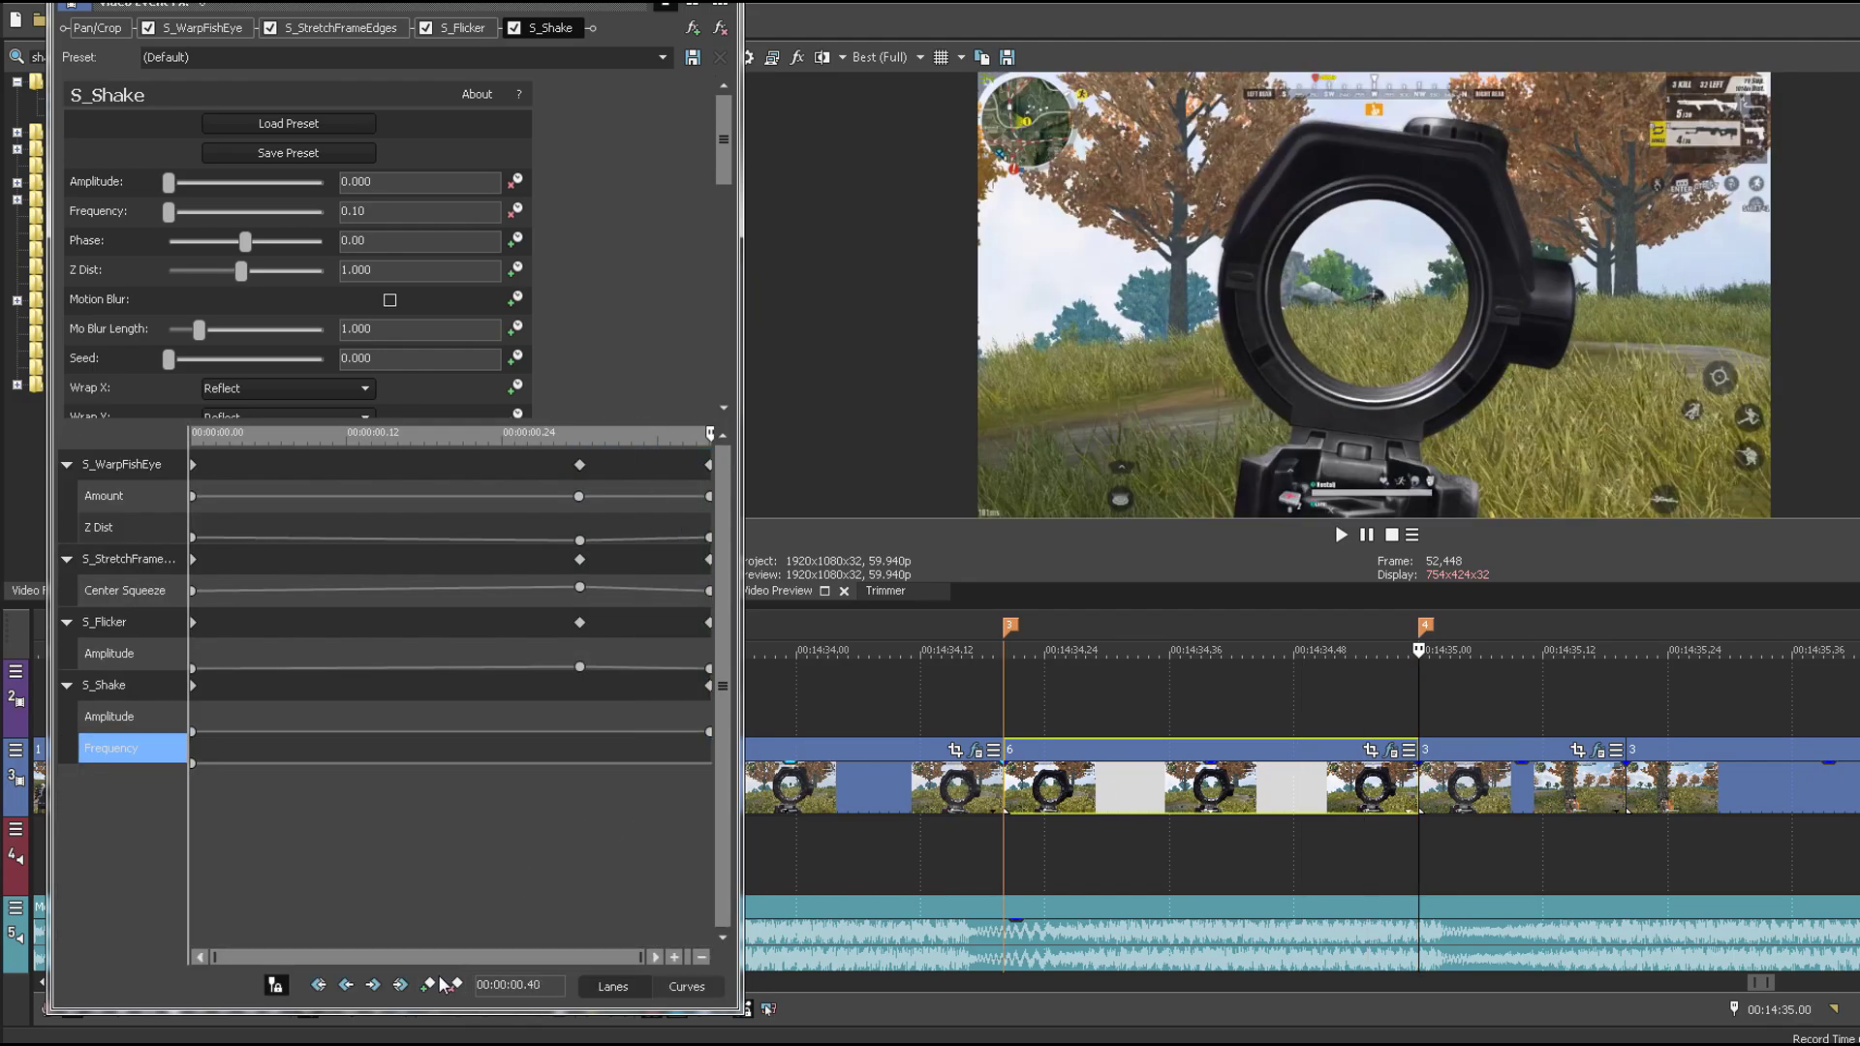
Step: Add an S_Shake Amplitude keyframe of 0.1 at 00:00:00.30 on the scope clip
left_click(631, 721)
key("Left")
key("Left")
key("Left")
key("Left")
key("Left")
key("Left")
key("Left")
key("Left")
key("Left")
key("Left")
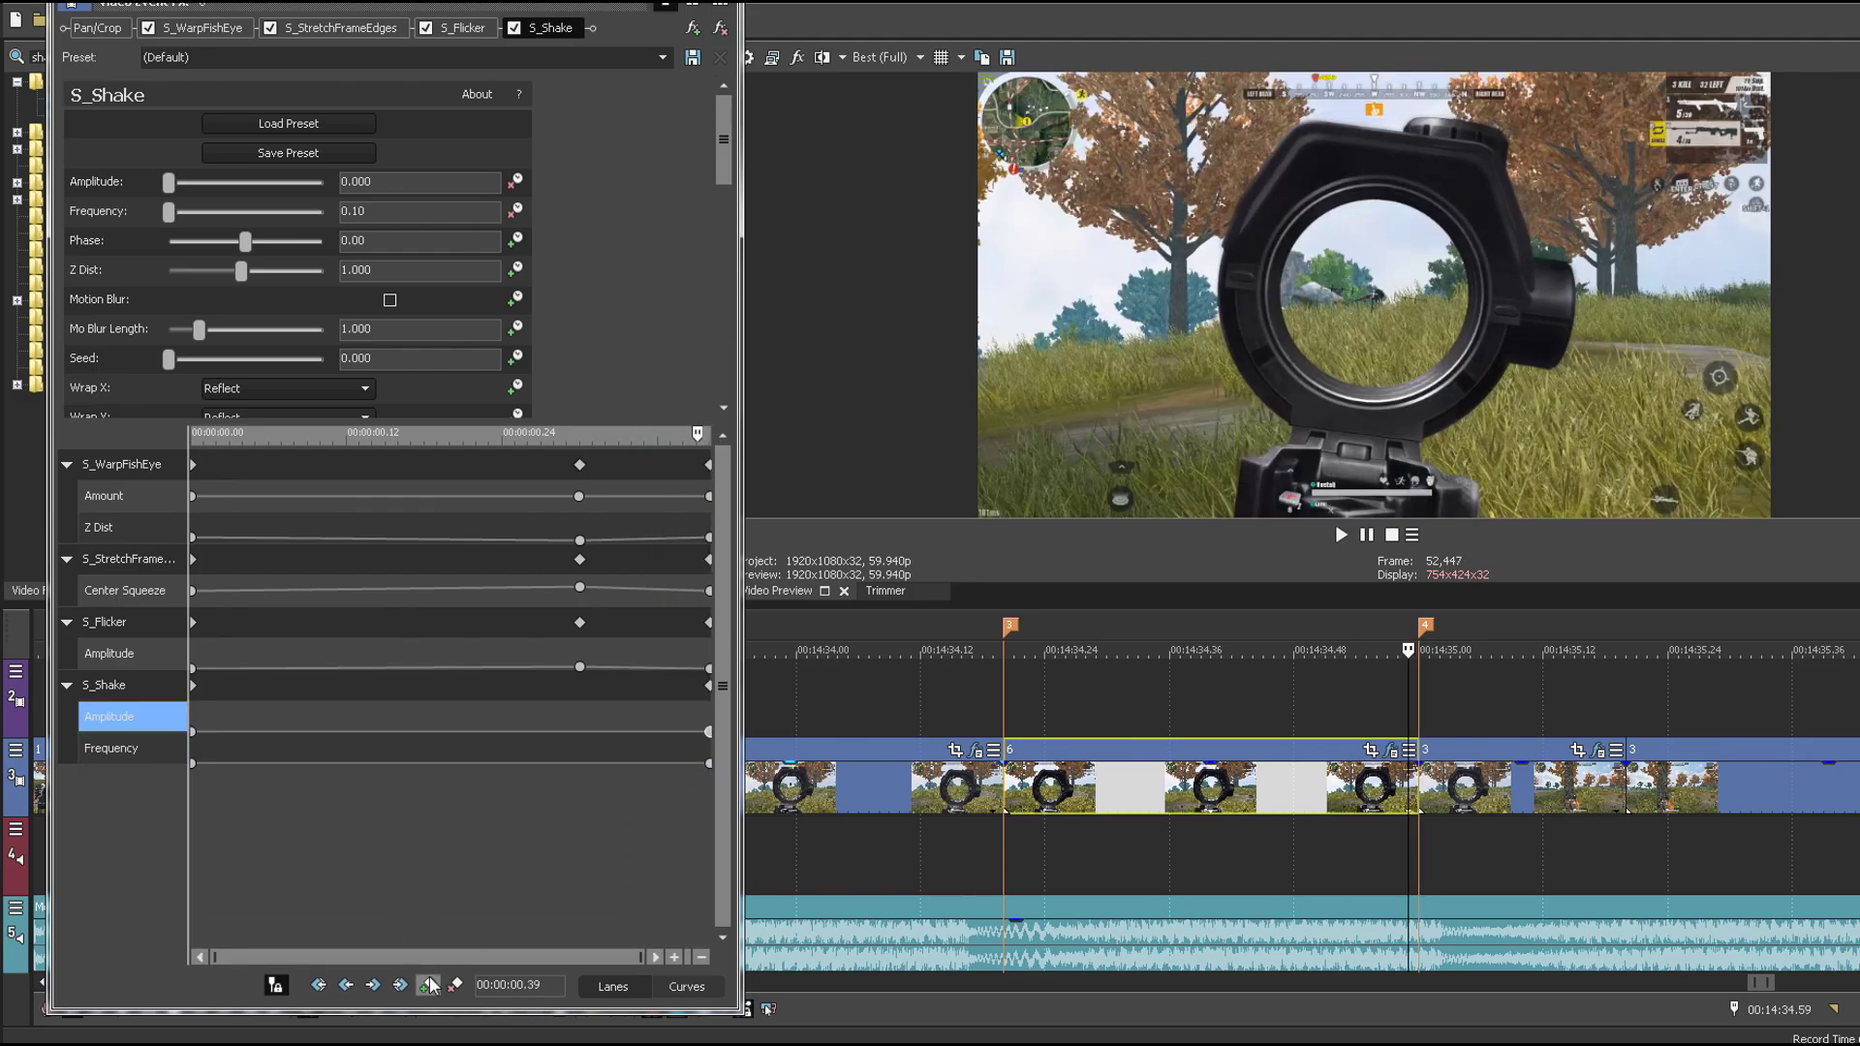
left_click(428, 985)
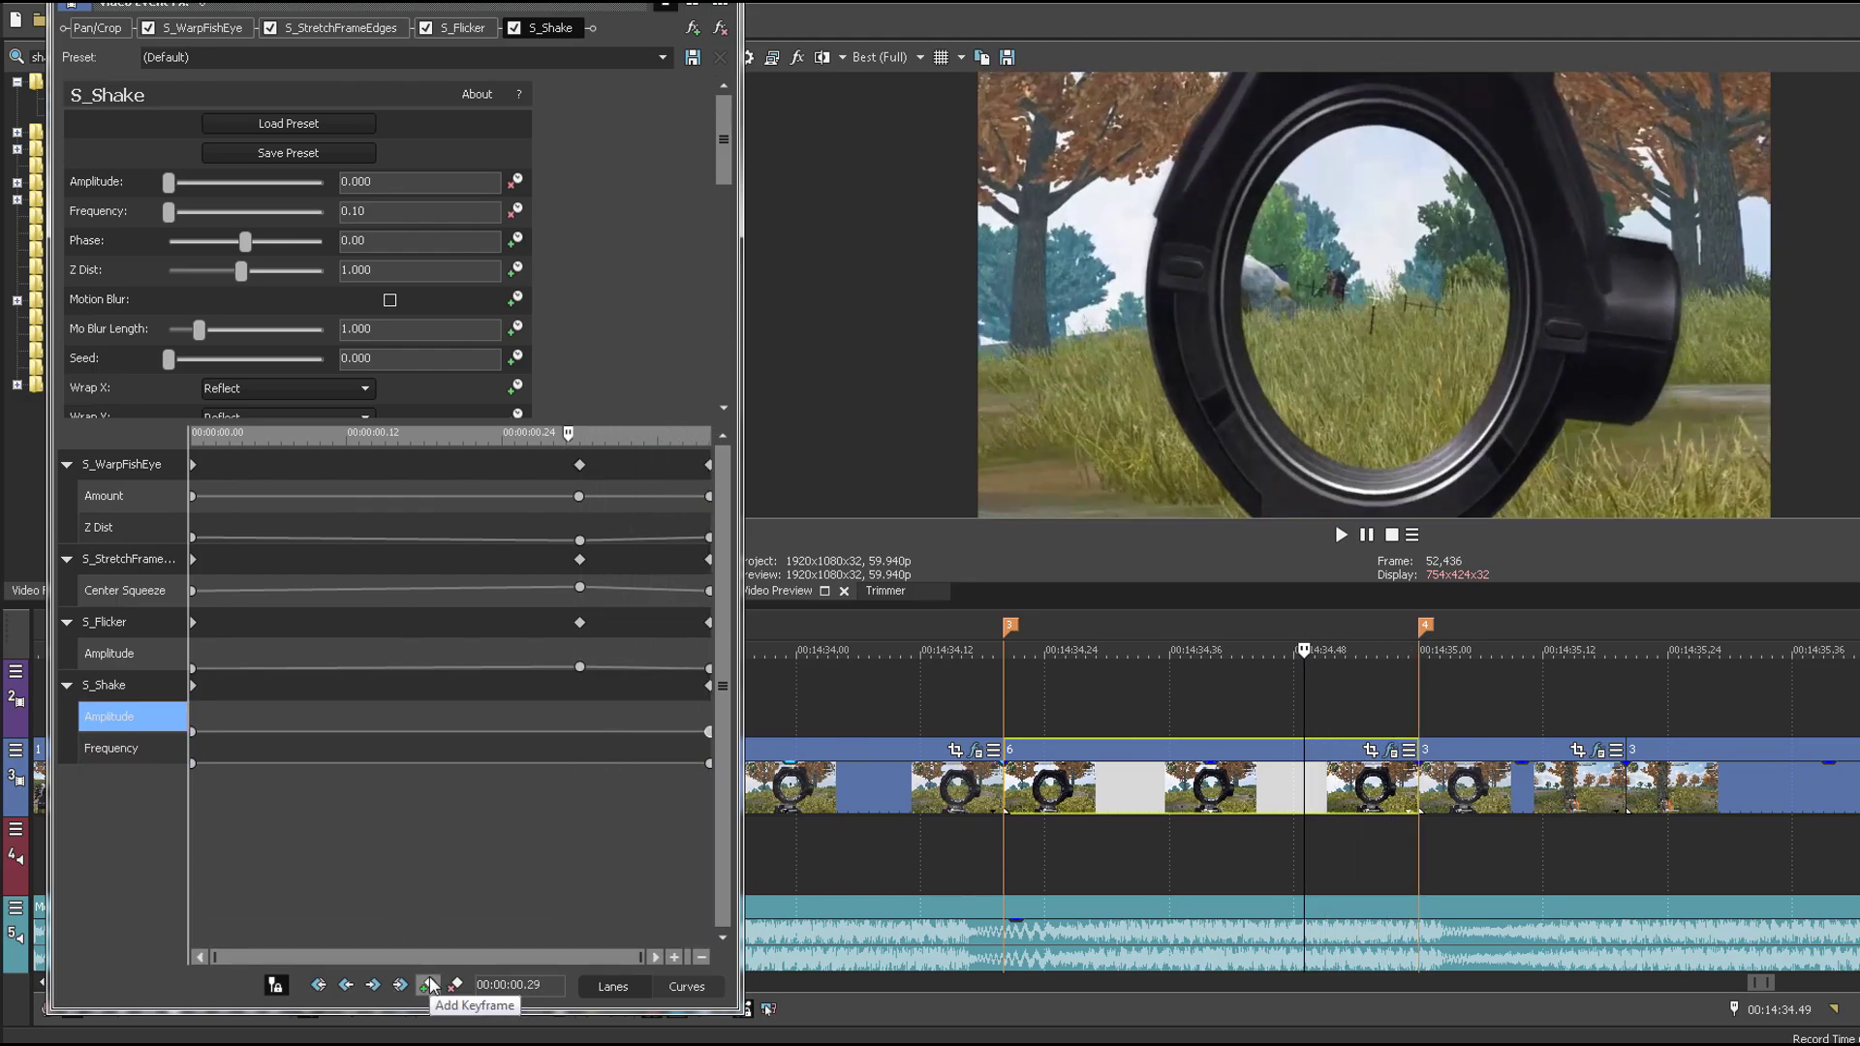
left_click(426, 187)
type("0.1")
key("Return")
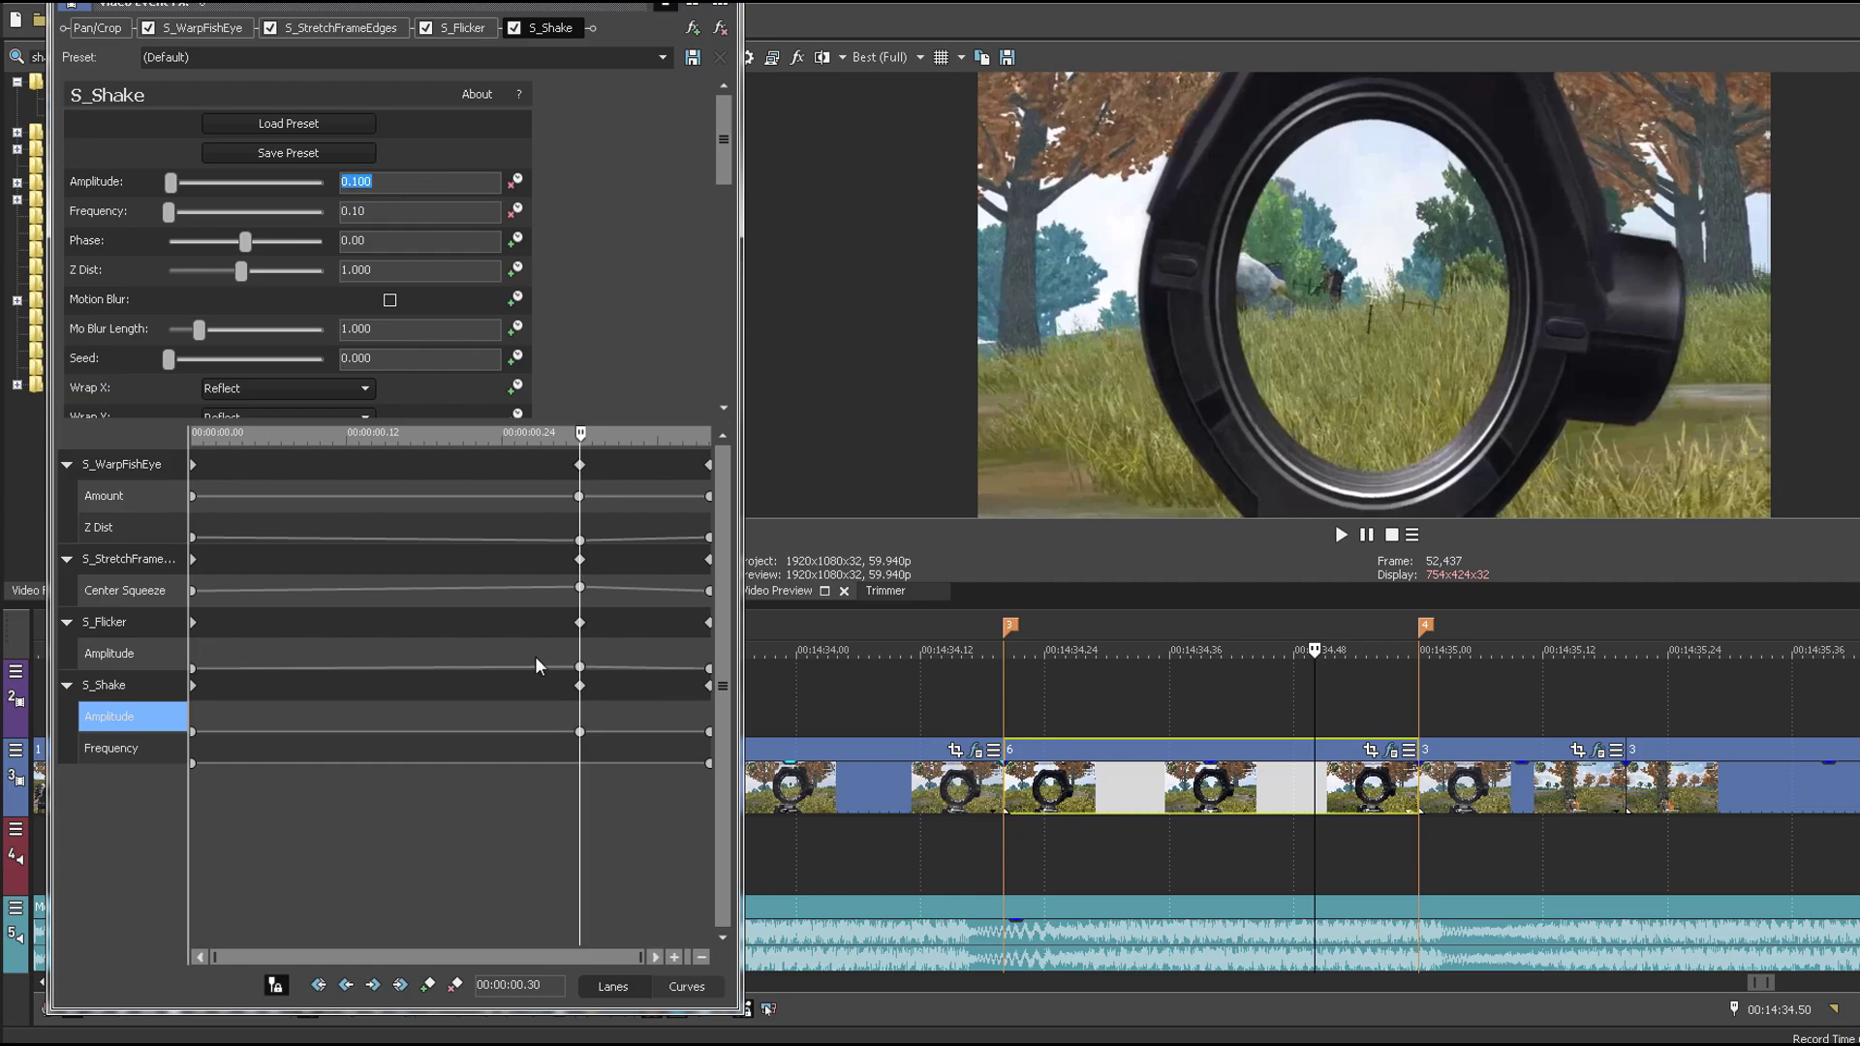
Step: Add an S_Shake Frequency keyframe of 10 at 00:00:00.30, aligned with the Amplitude keyframe
left_click(710, 733)
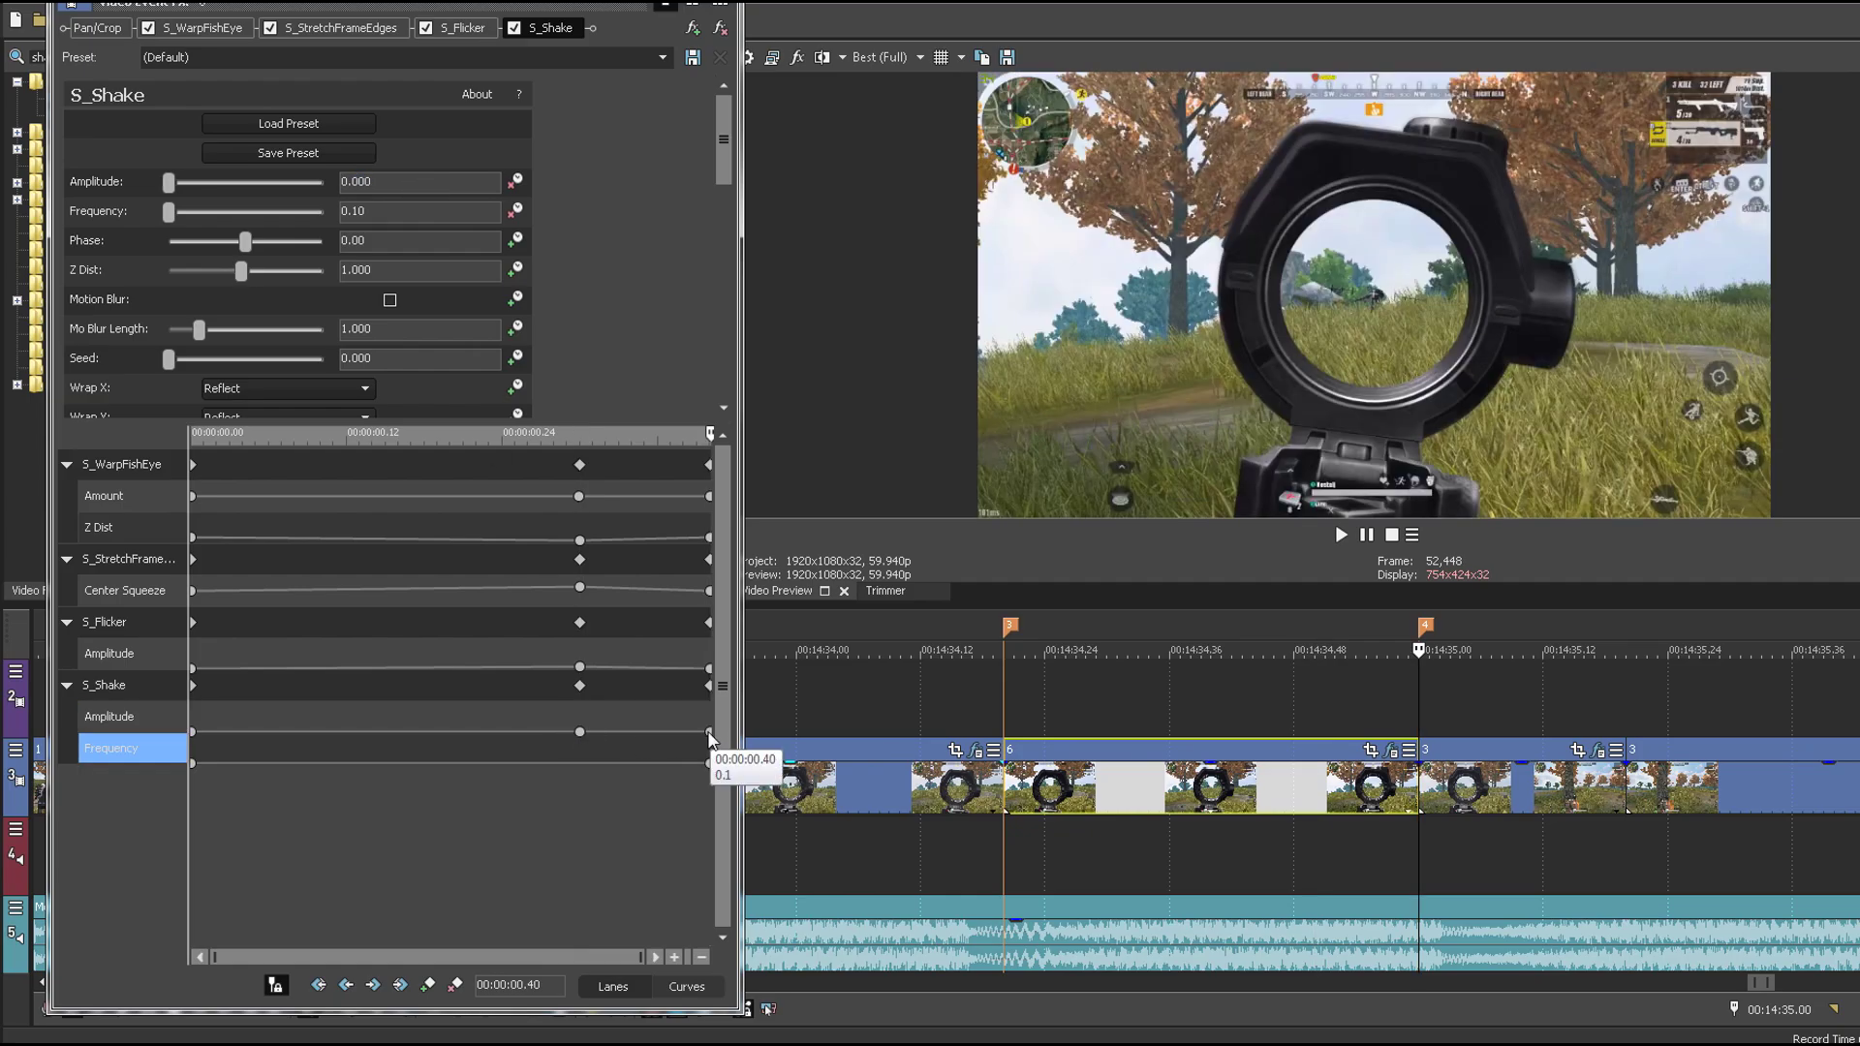
left_click(624, 761)
key("Left")
key("Left")
key("Left")
key("Left")
key("Left")
key("Left")
key("Left")
key("Left")
key("Left")
left_click(429, 985)
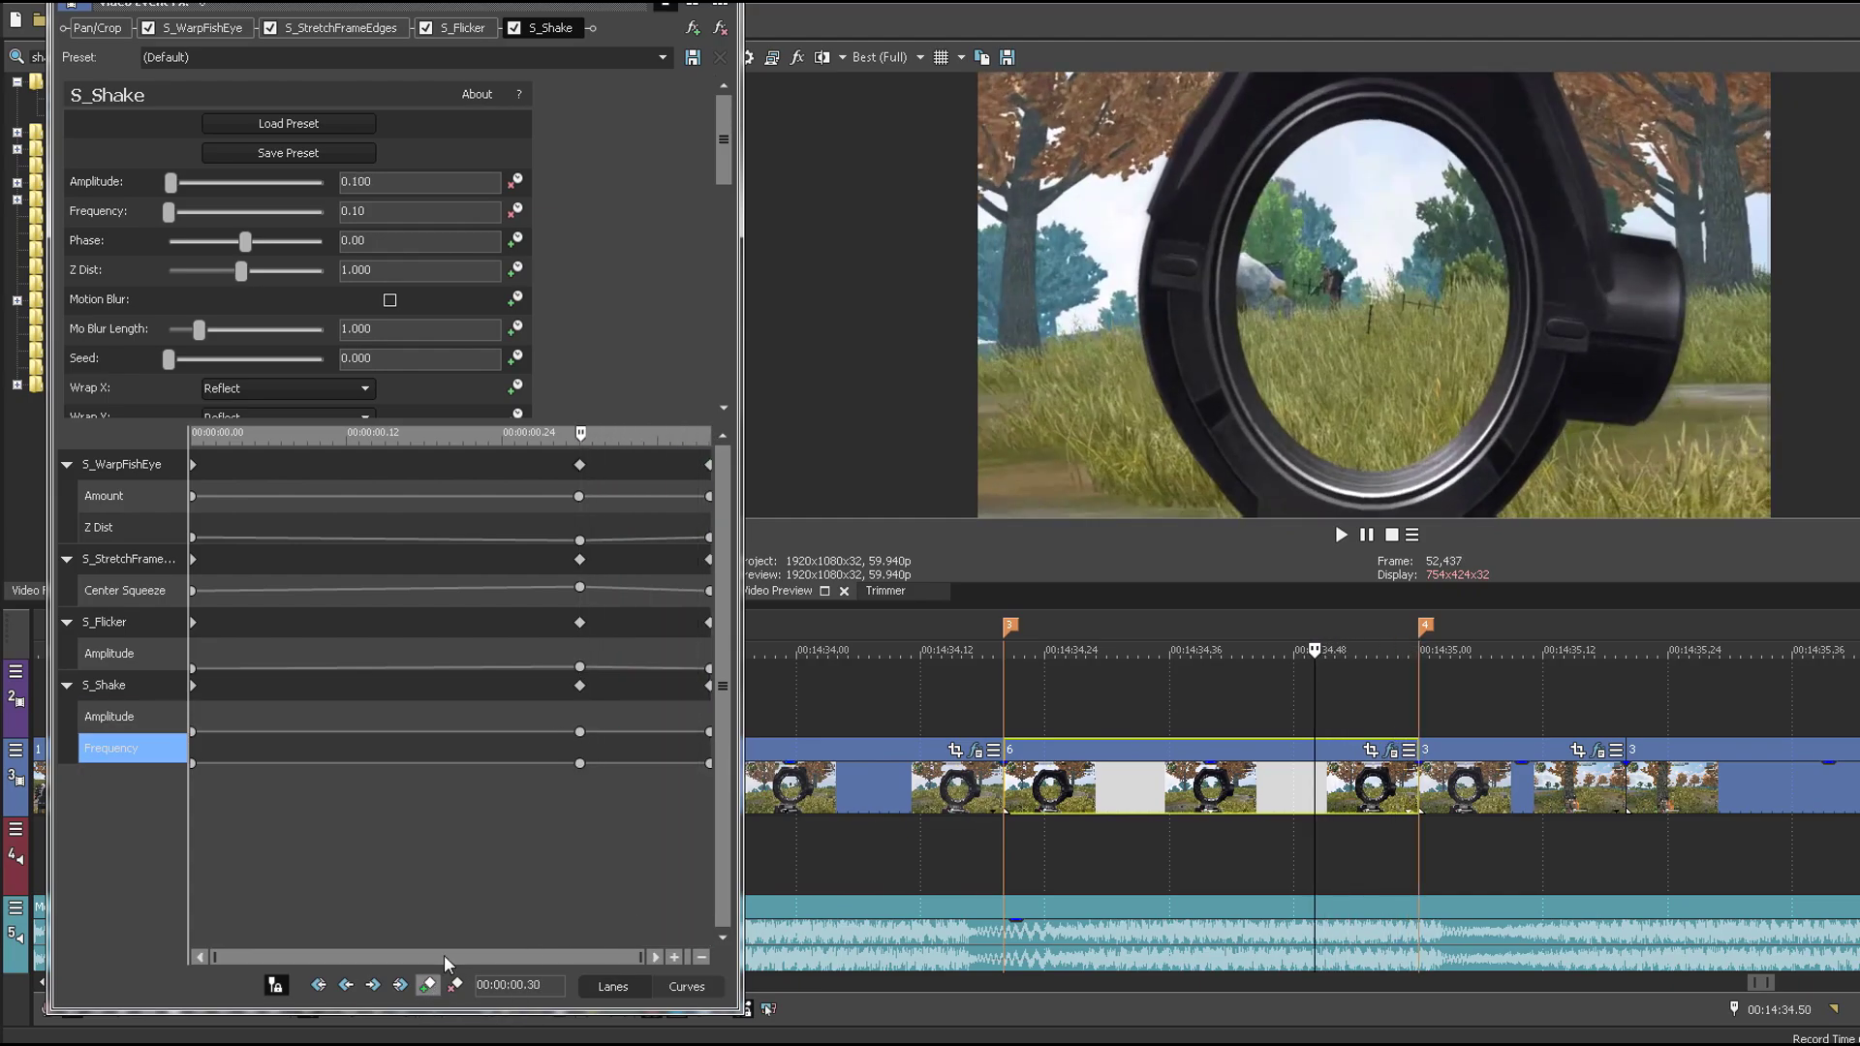
type("10")
key("Return")
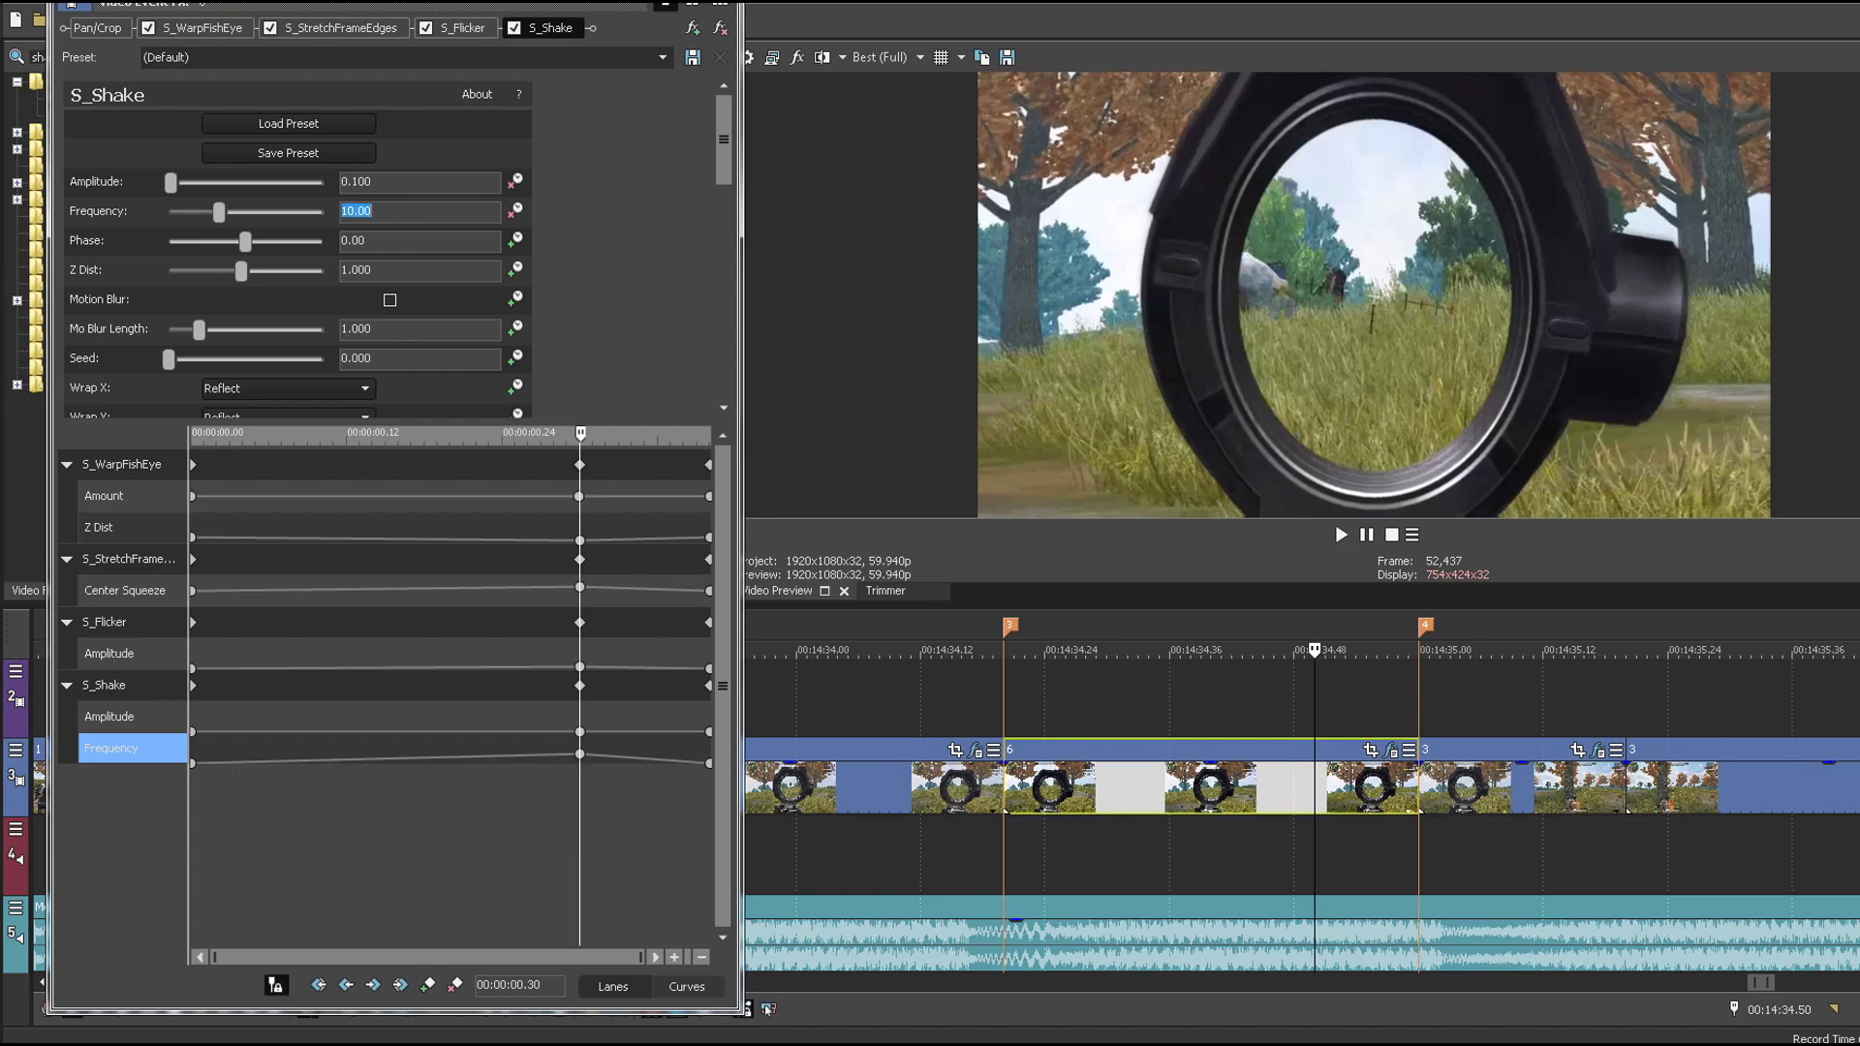
Step: Close the effect settings and lower the video preview quality to Preview (Auto)
left_click(719, 4)
left_click(886, 57)
mouse_move(901, 104)
left_click(990, 100)
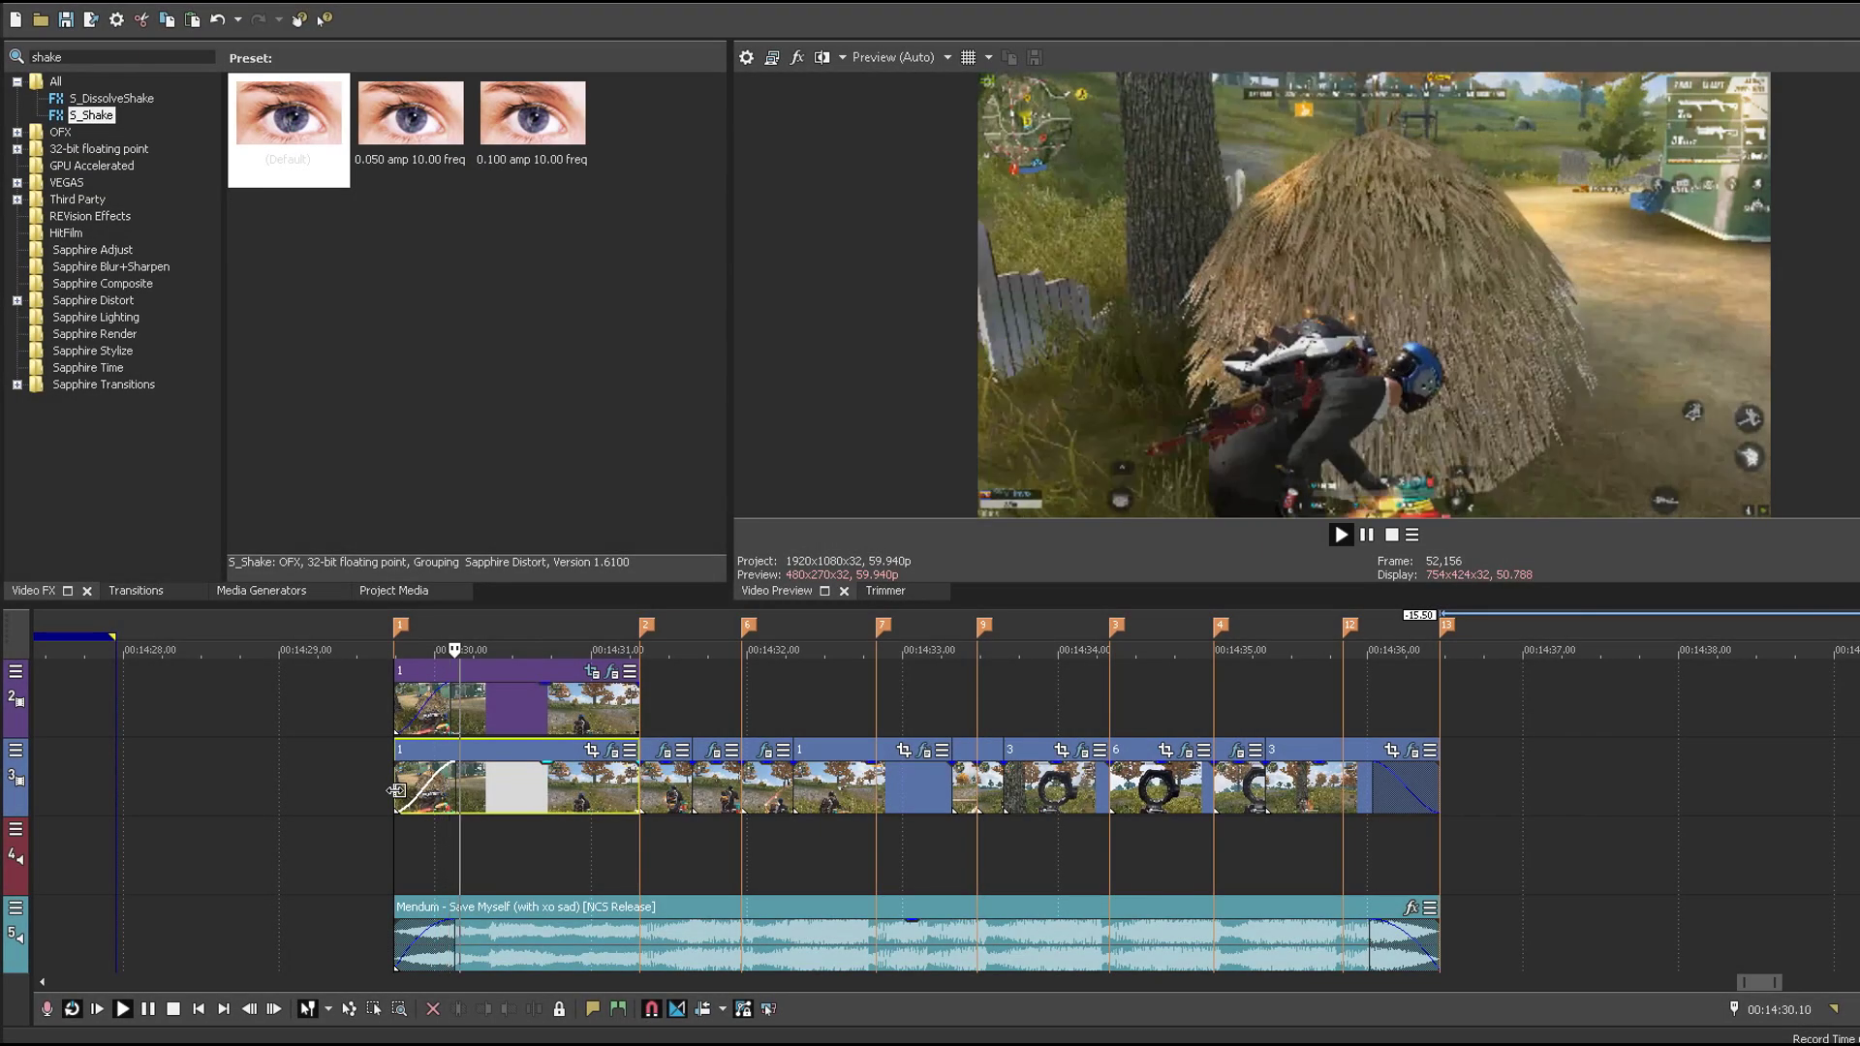